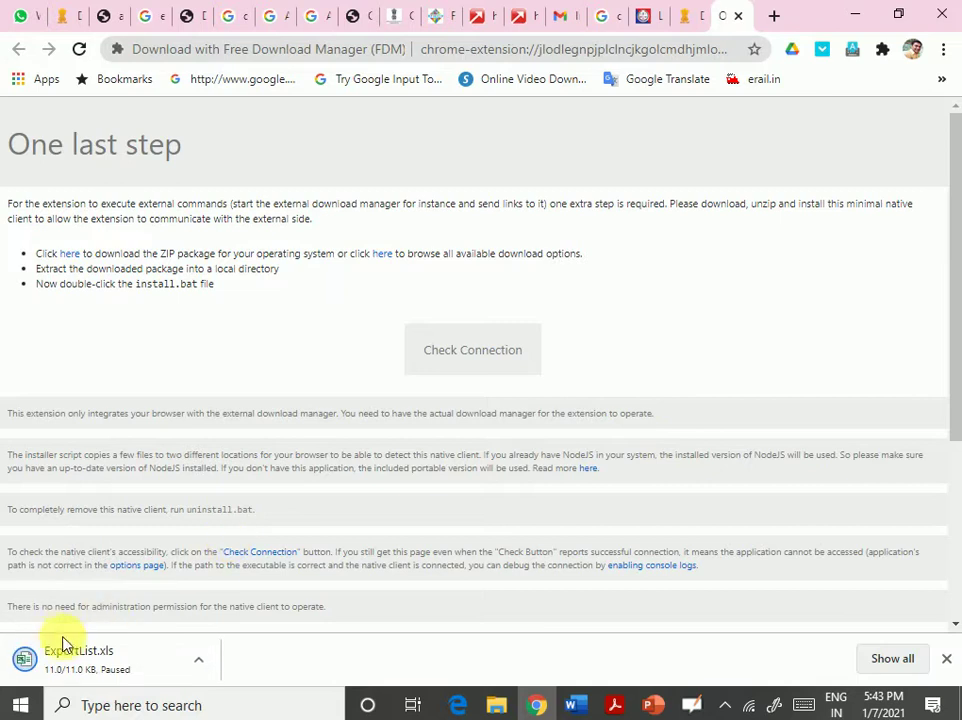
- Locate the downloaded ExportList.xls in the EPCG folder, then go back to the DGFT Export Details page
right_click(83, 673)
click(146, 624)
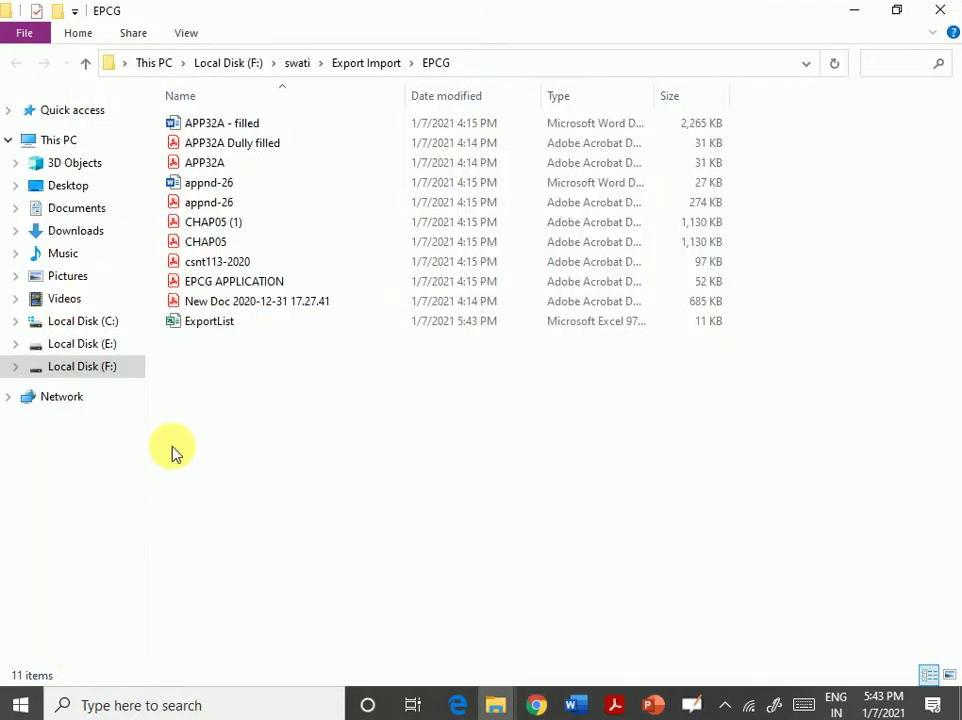
click(210, 321)
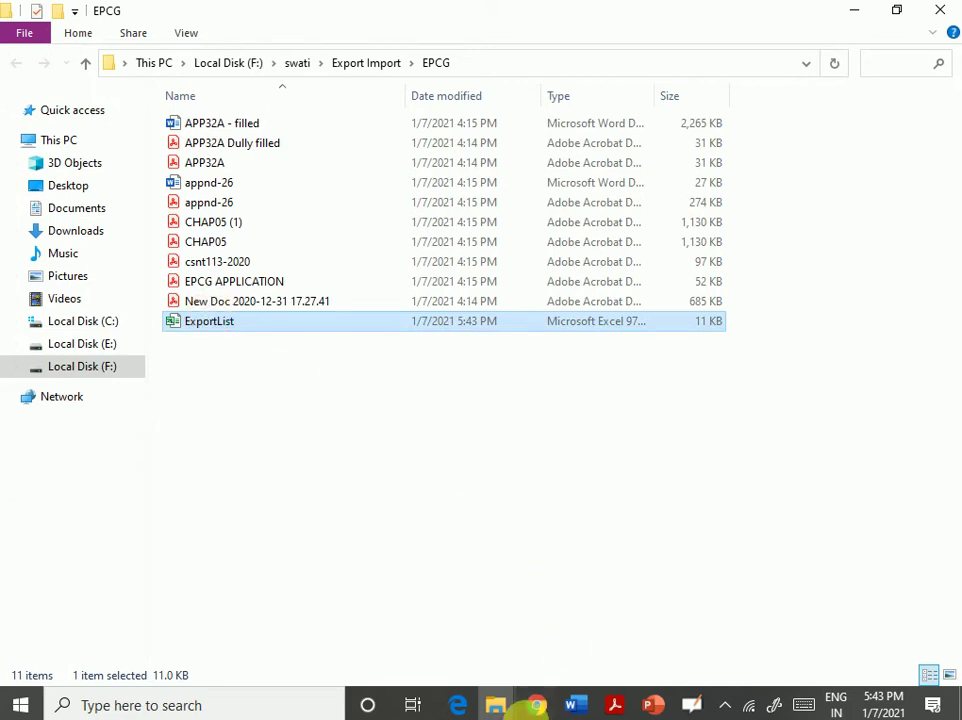
click(537, 705)
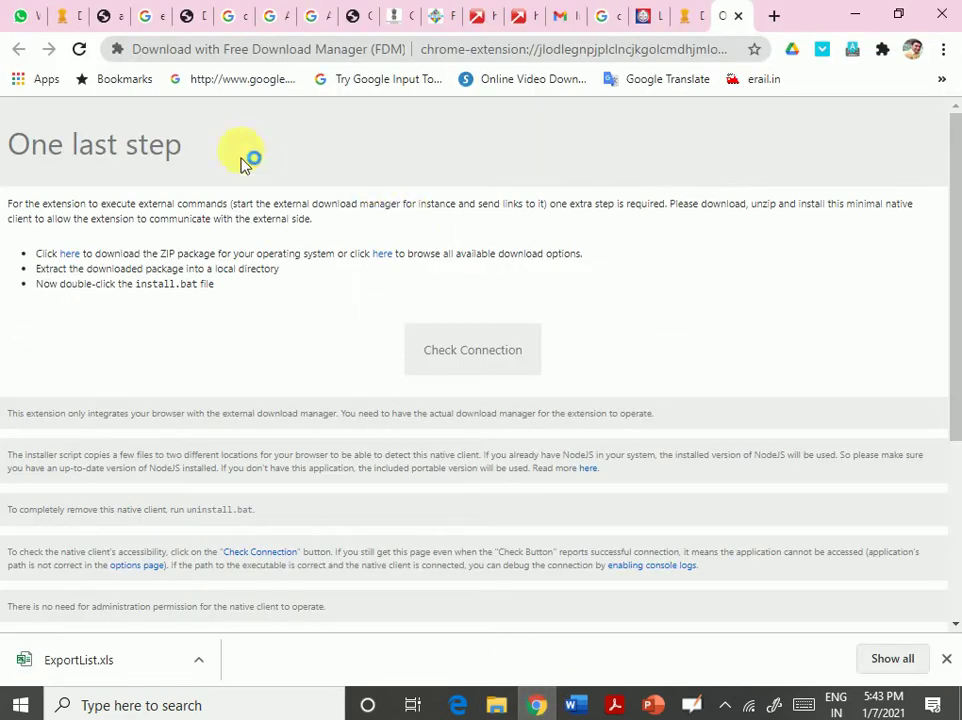
click(62, 18)
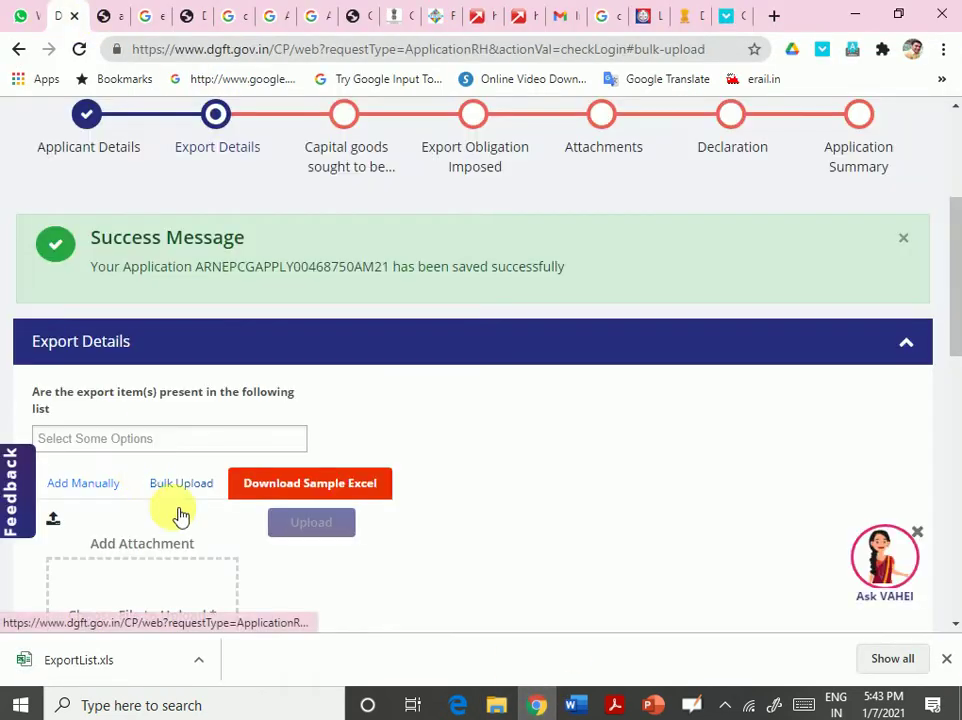
- Choose Add Manually with Export product(s) as the export type, then show ExportList.xls in its folder
scroll(391, 515, down, 4)
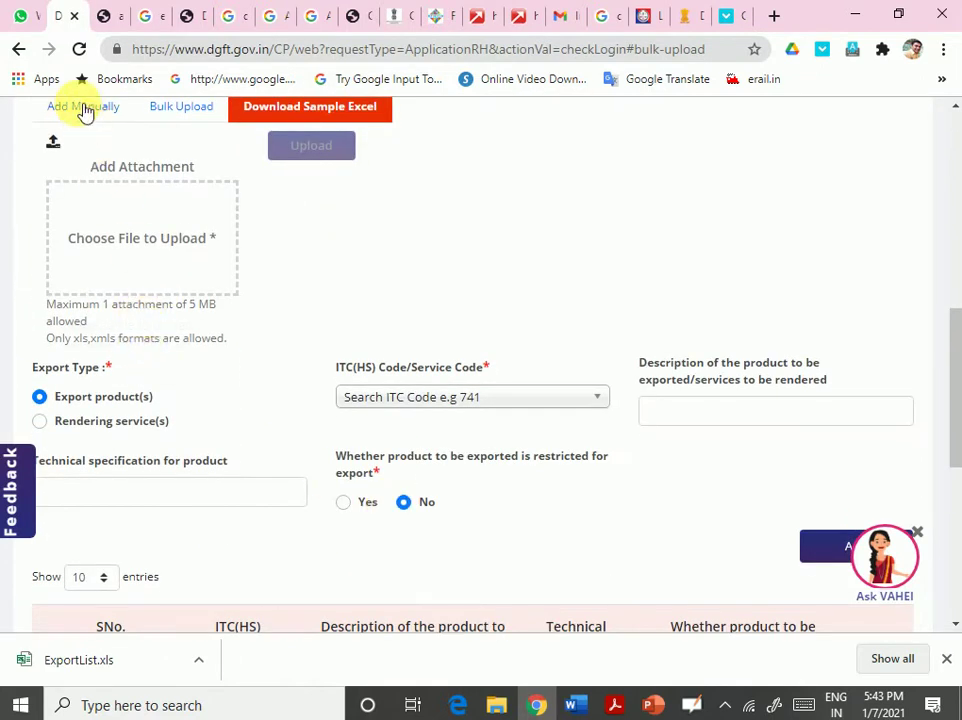
click(83, 108)
scroll(258, 372, up, 1)
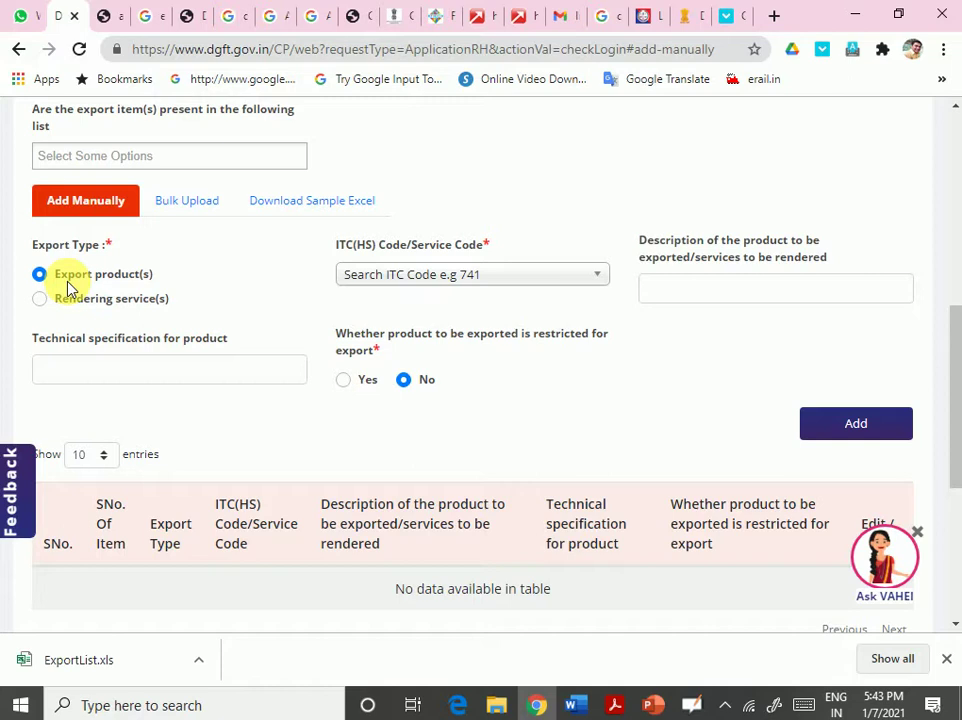
click(40, 299)
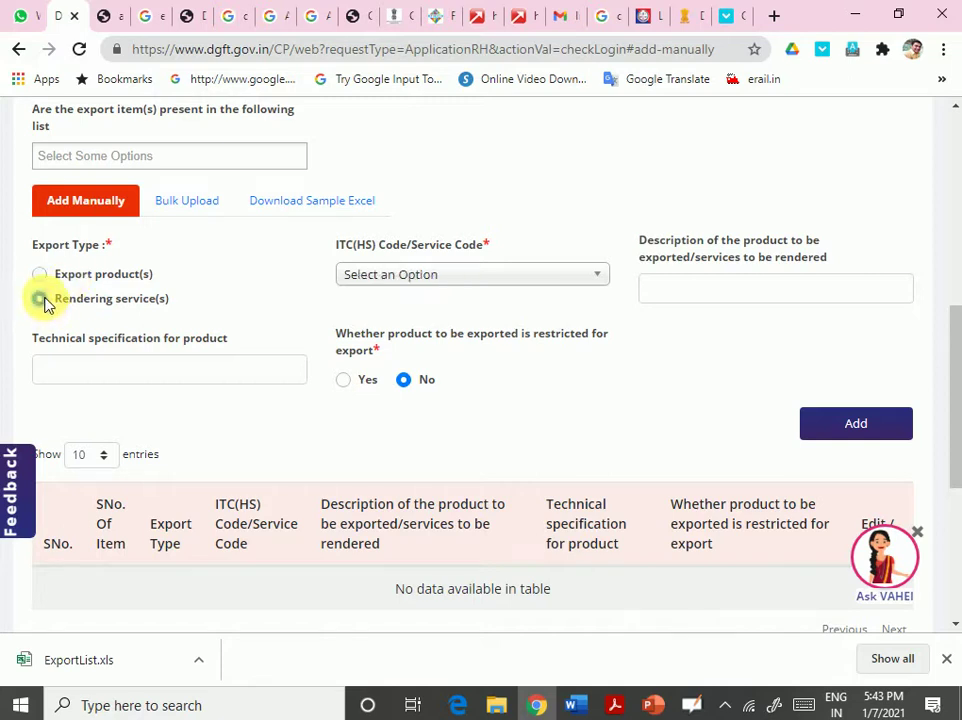
click(39, 274)
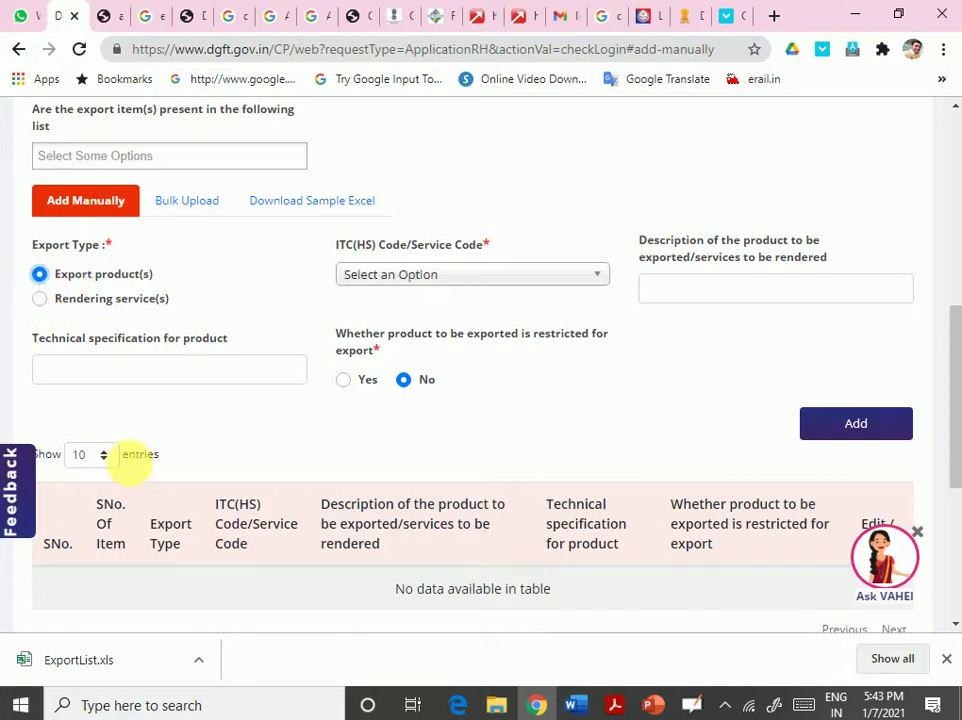
right_click(62, 662)
click(138, 609)
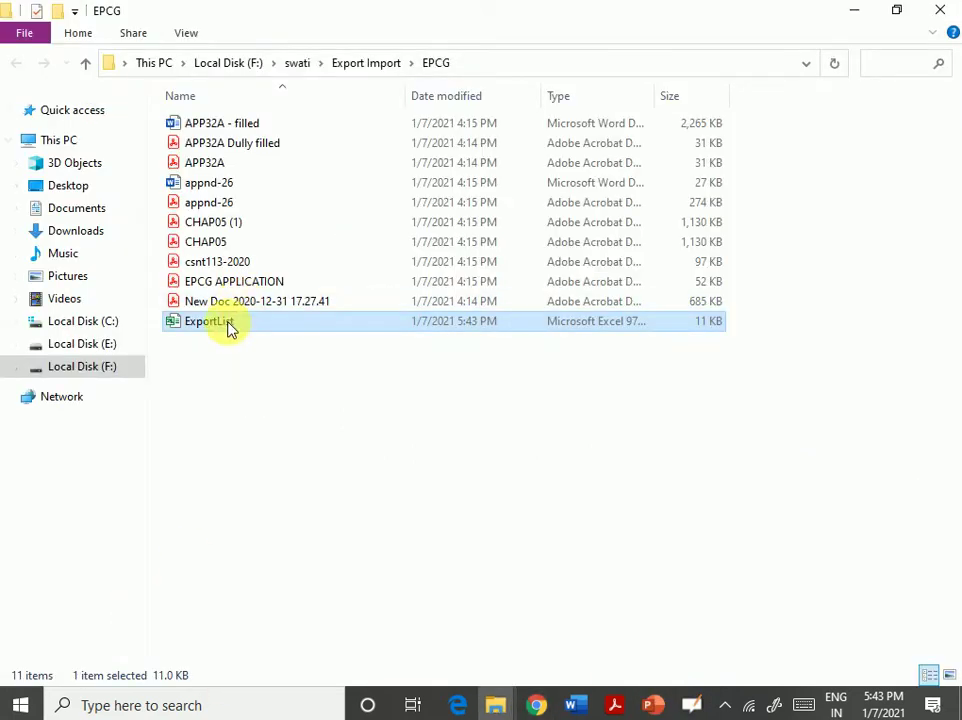
- Bring Chrome's DGFT form back to the front from the taskbar
click(543, 705)
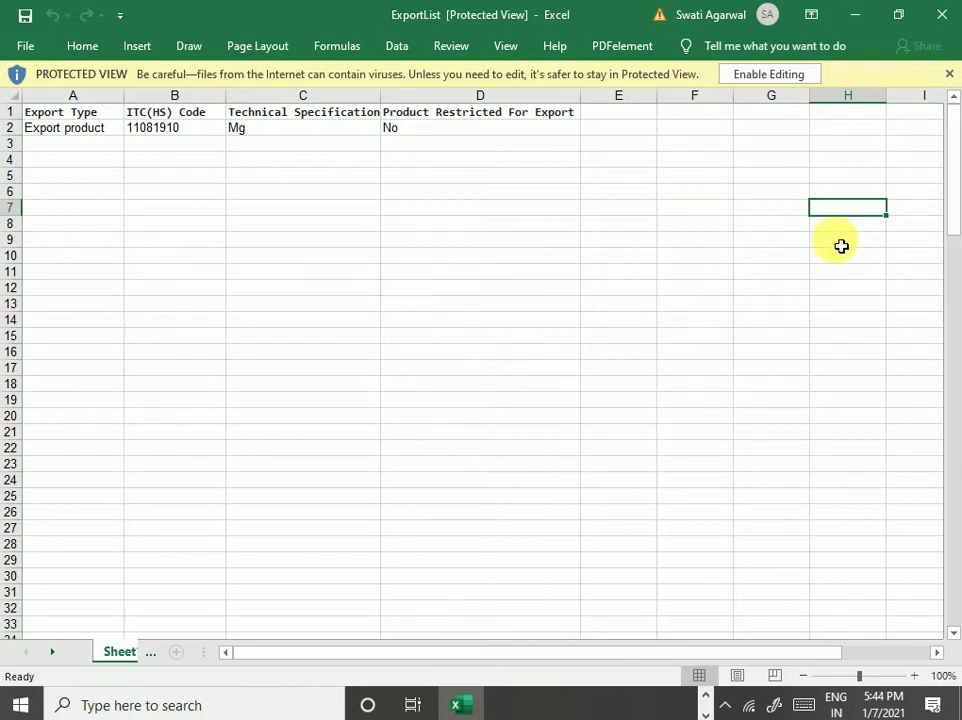
- Enable editing in ExportList and check the entry rules for cells A2, B3, C2 and D2
click(764, 76)
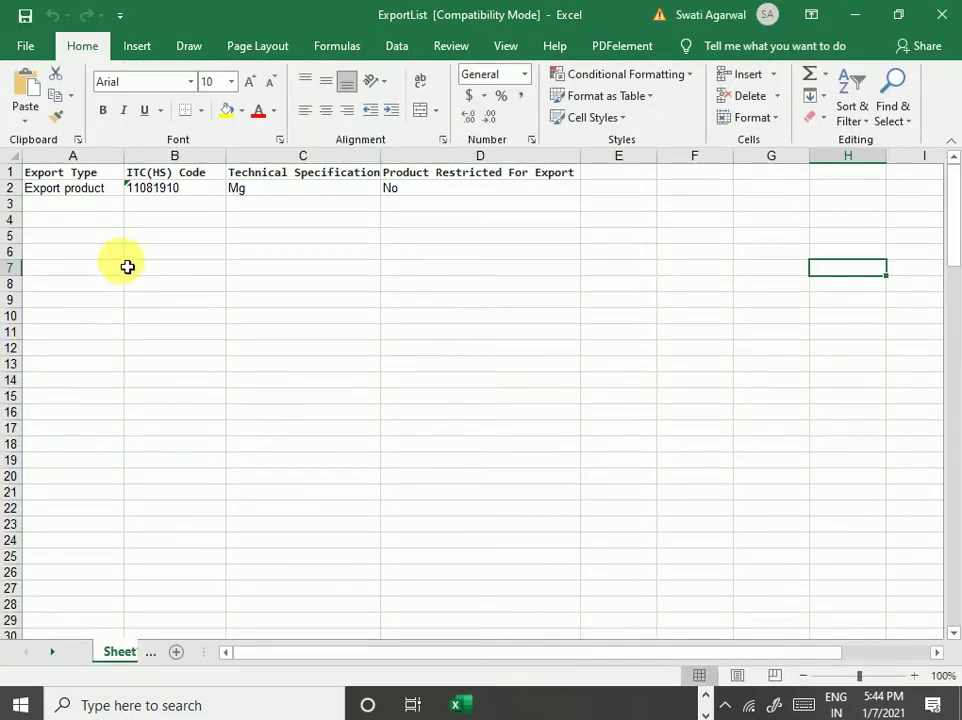
click(40, 189)
click(165, 205)
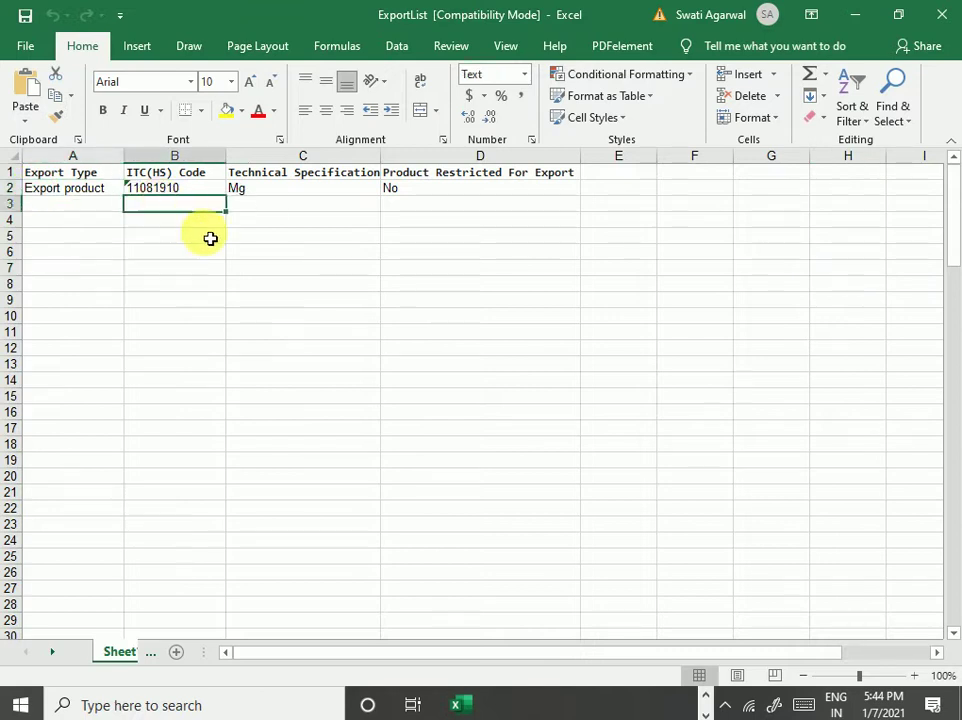
click(300, 192)
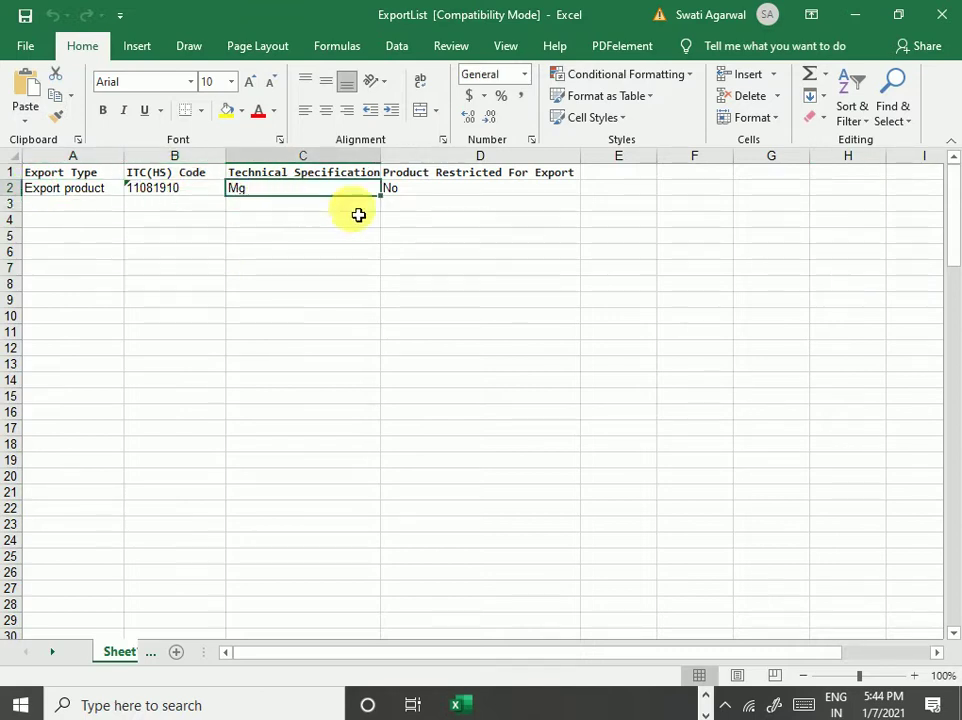
click(432, 194)
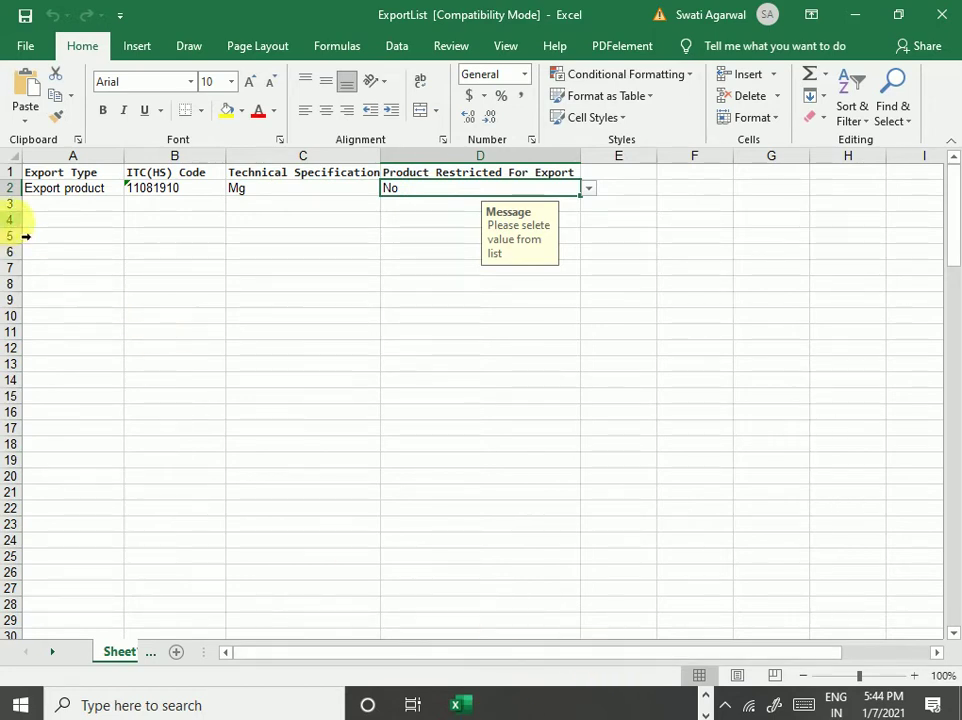
click(66, 191)
- Try entering 'wire' as the Export Type in A3, then cancel the validation error
click(73, 220)
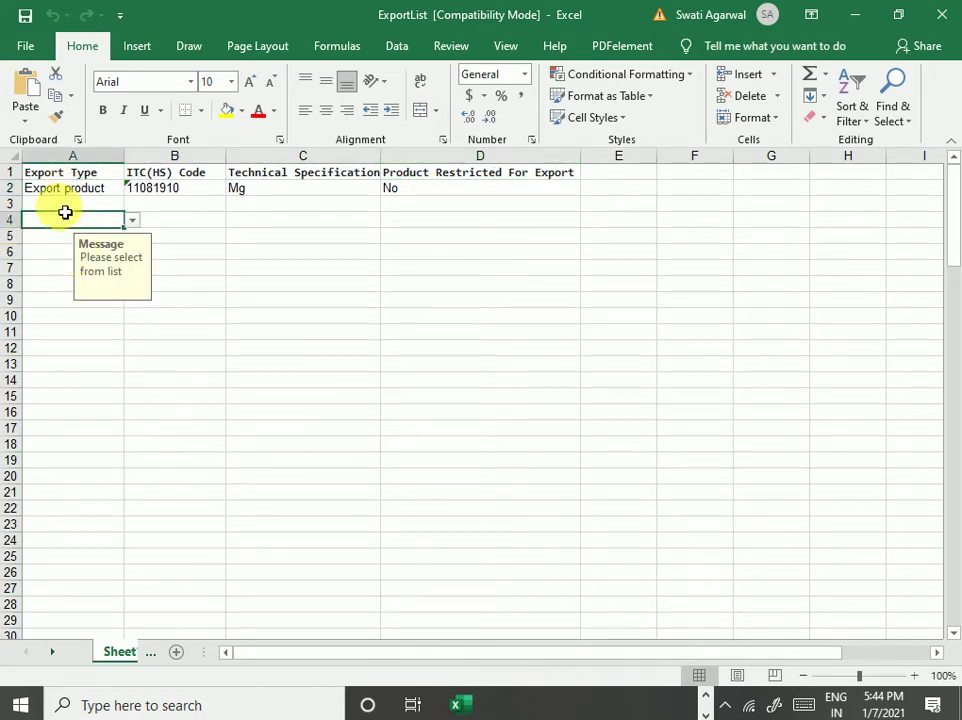
click(65, 207)
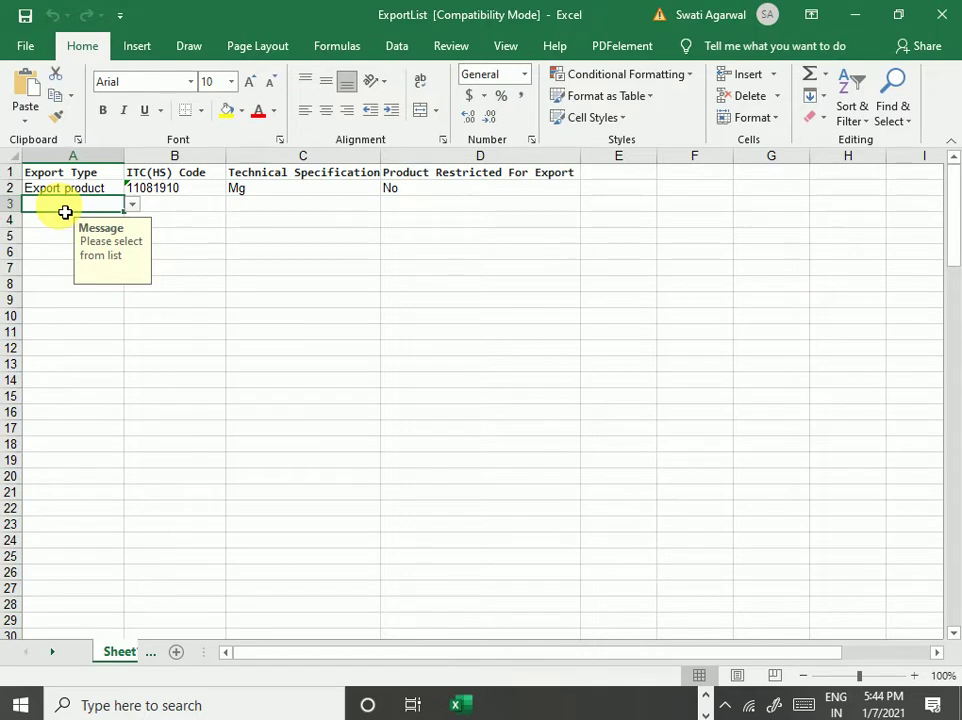
text(wire)
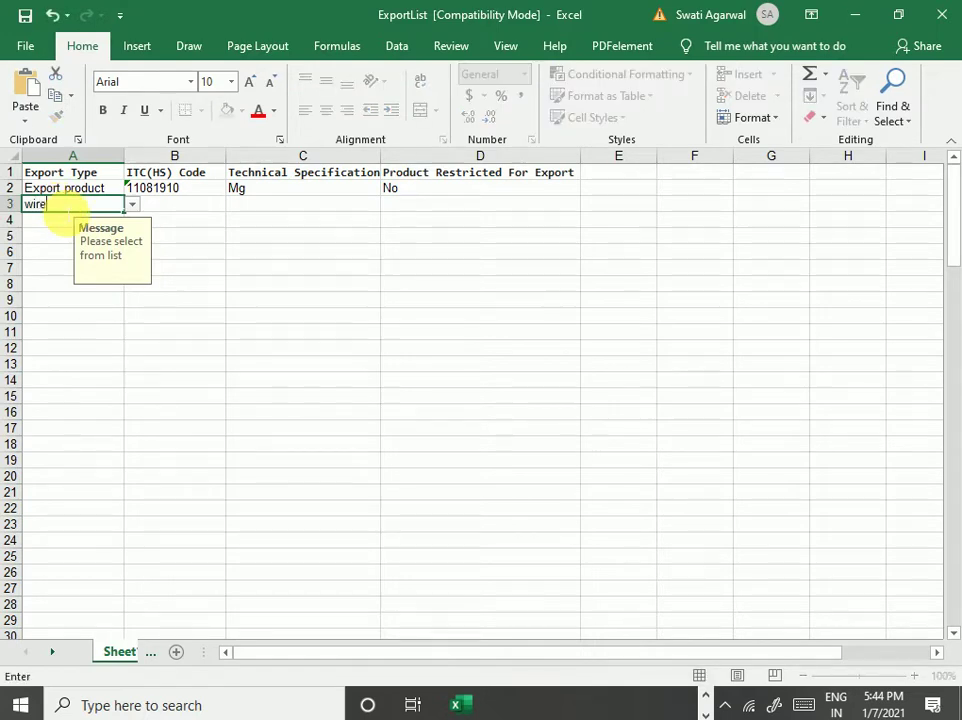
key(Return)
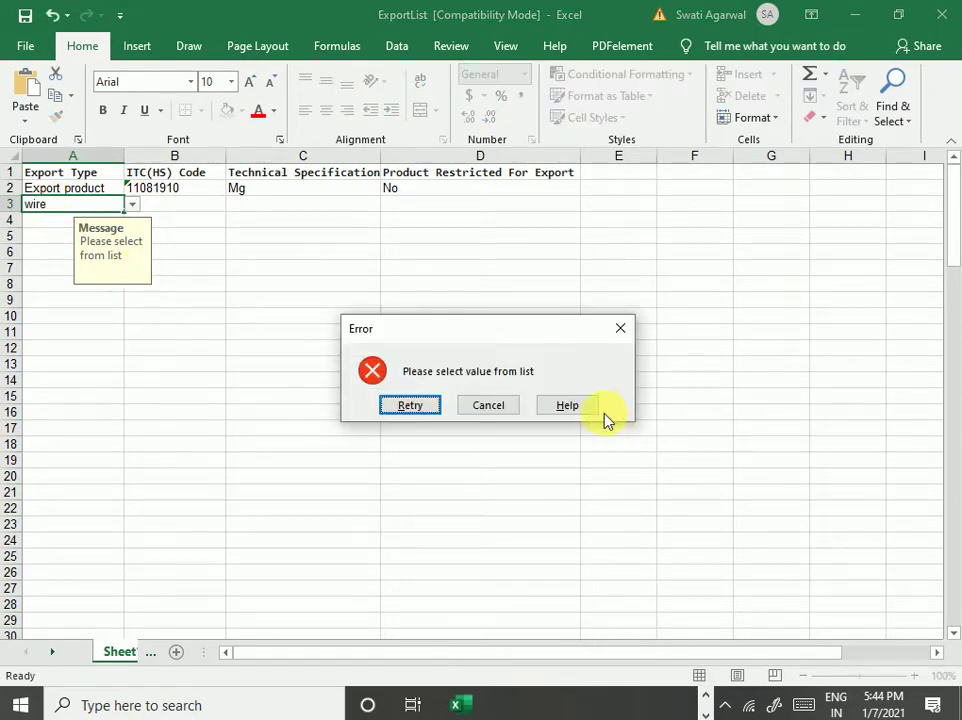
click(478, 409)
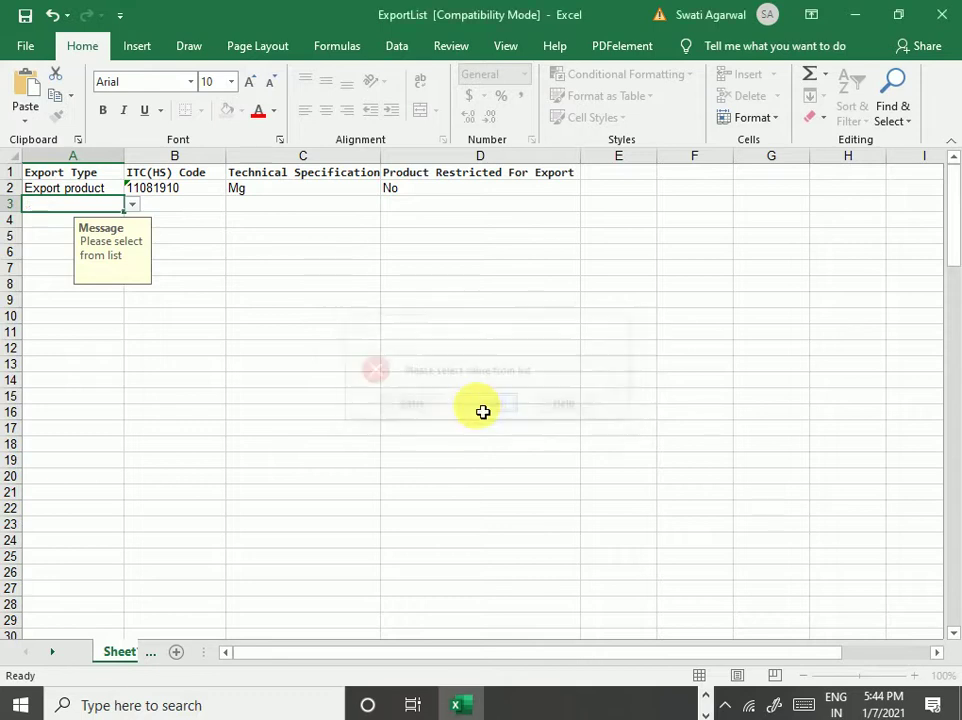
click(122, 376)
click(75, 206)
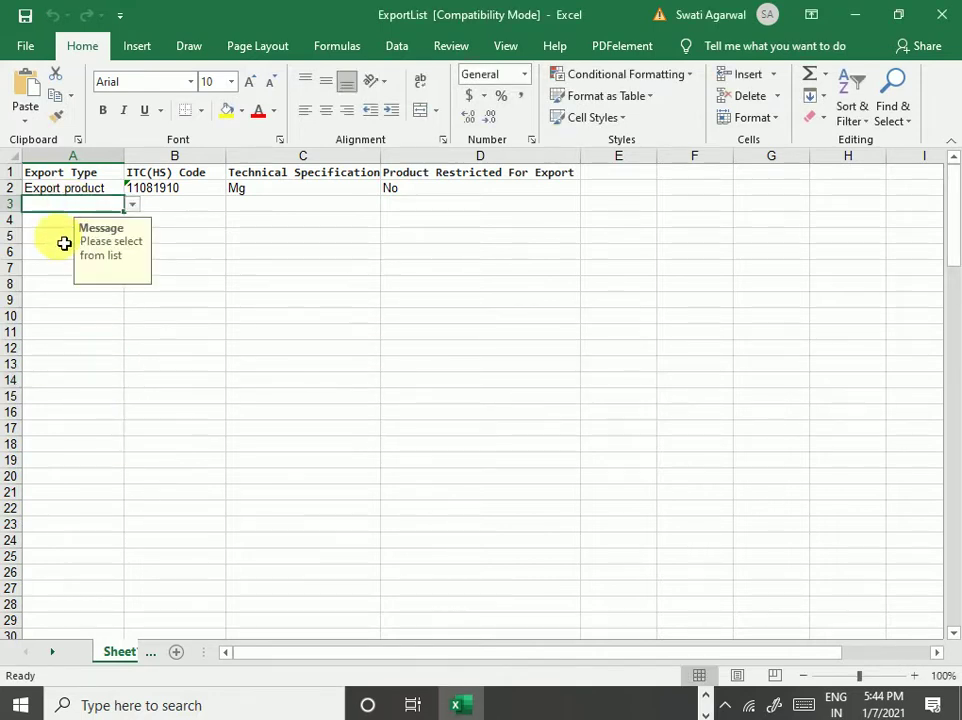
- Fill row 3 with Export product in A3 and ITC(HS) code 123456798 in B3
click(64, 240)
click(95, 206)
click(148, 208)
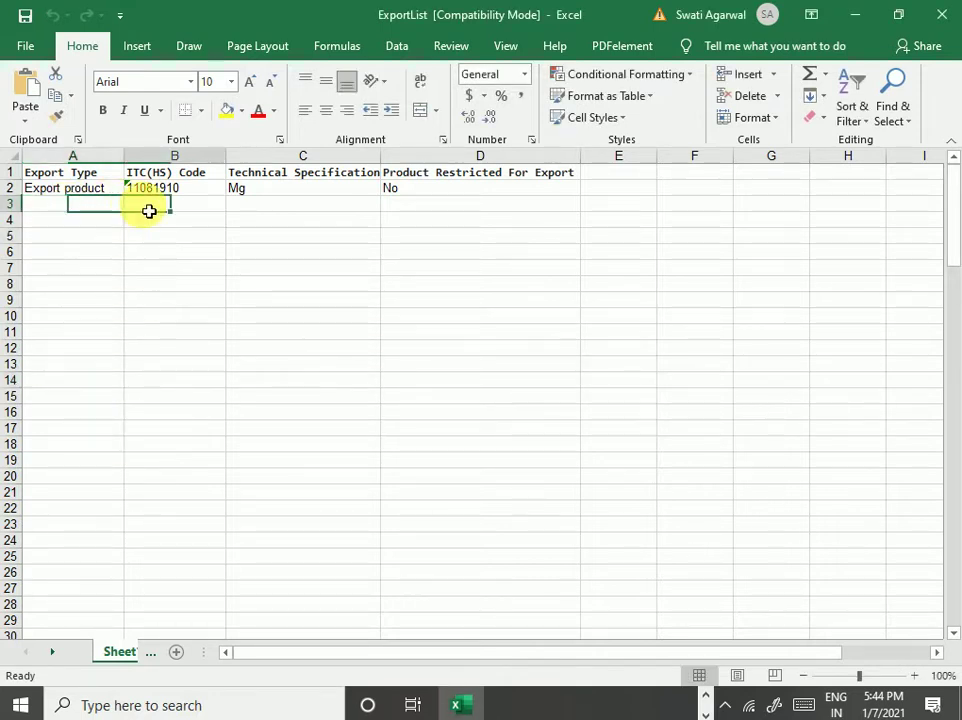
key(Left)
click(132, 206)
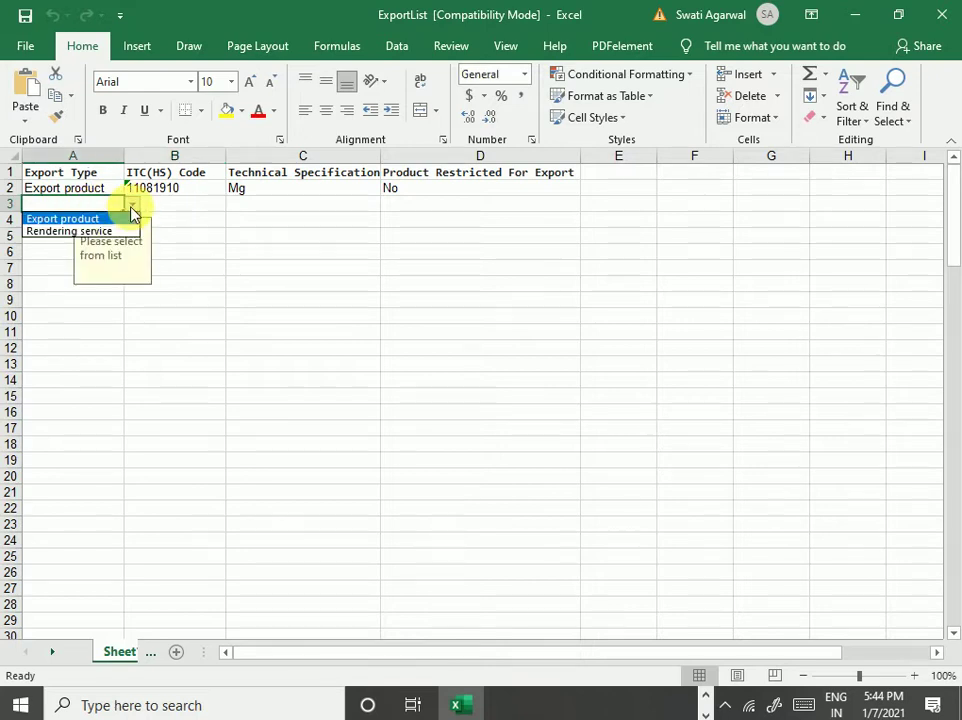
click(45, 219)
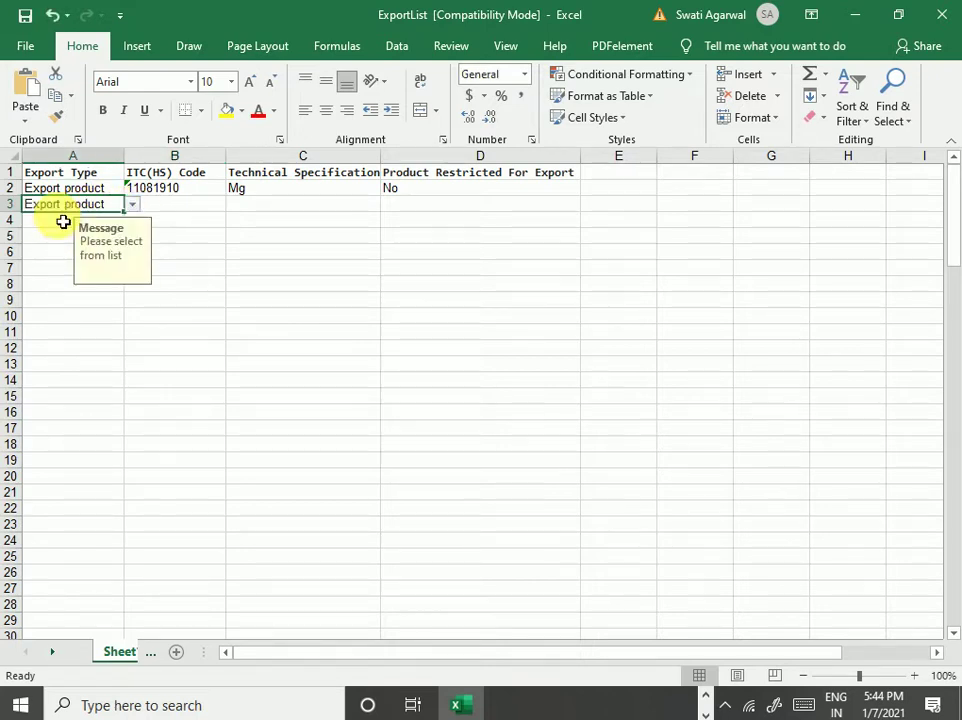
click(170, 207)
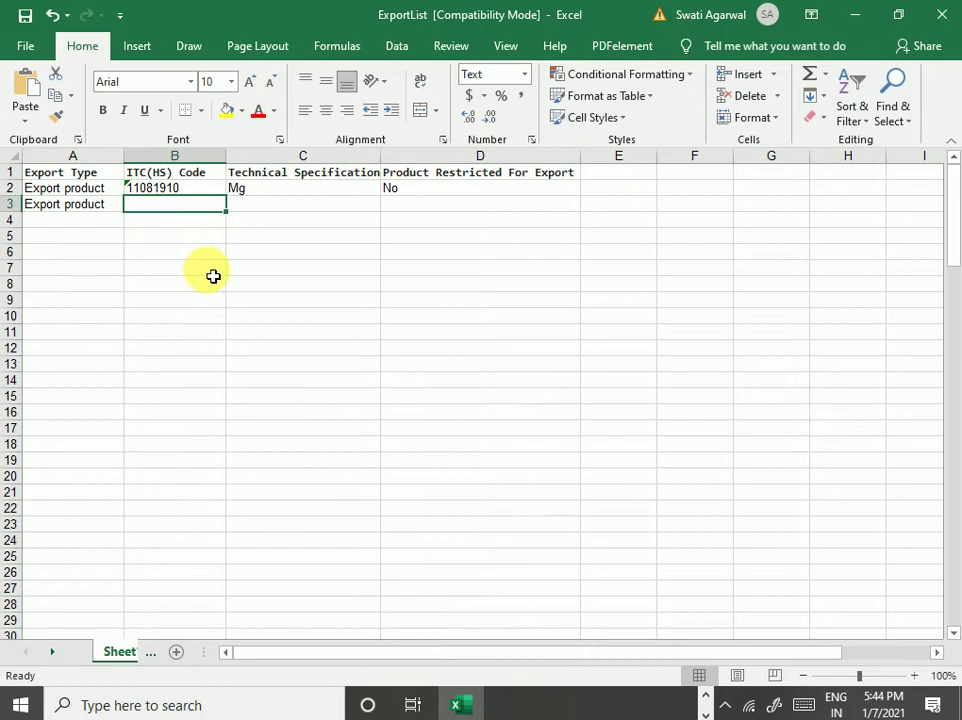
text(123456798)
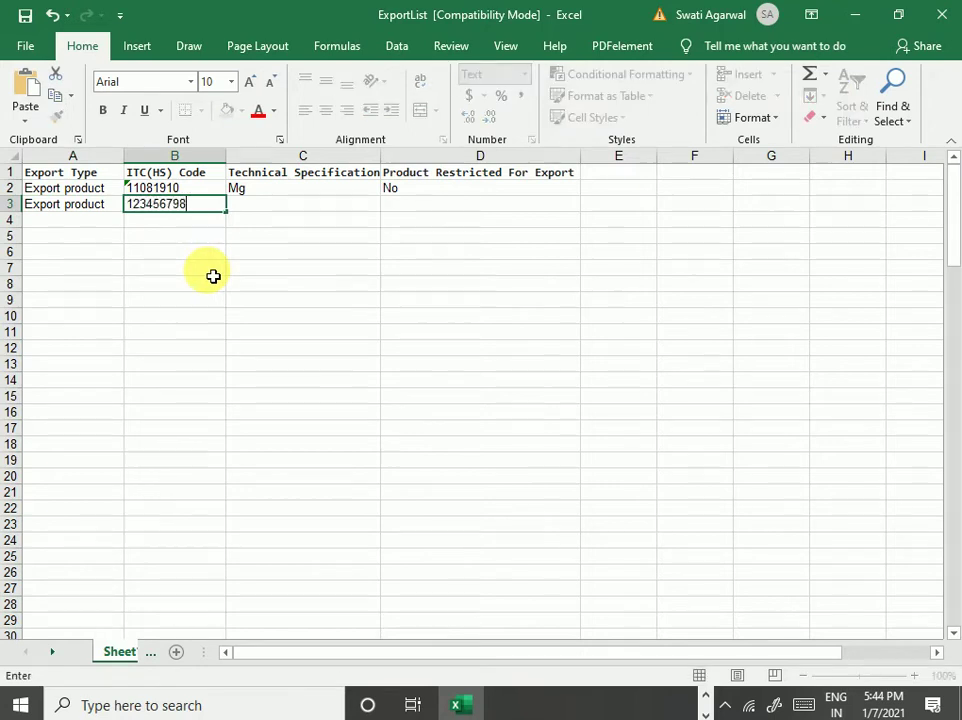
click(104, 209)
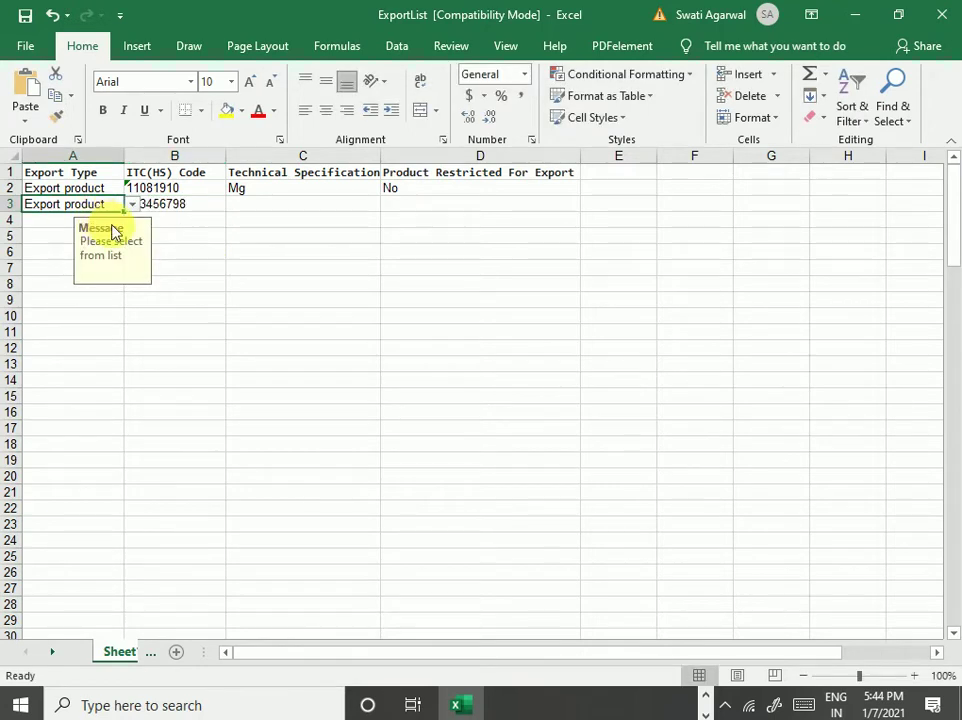
- Enter 'wire' as the row 3 technical specification and set restricted to No
click(147, 218)
click(97, 208)
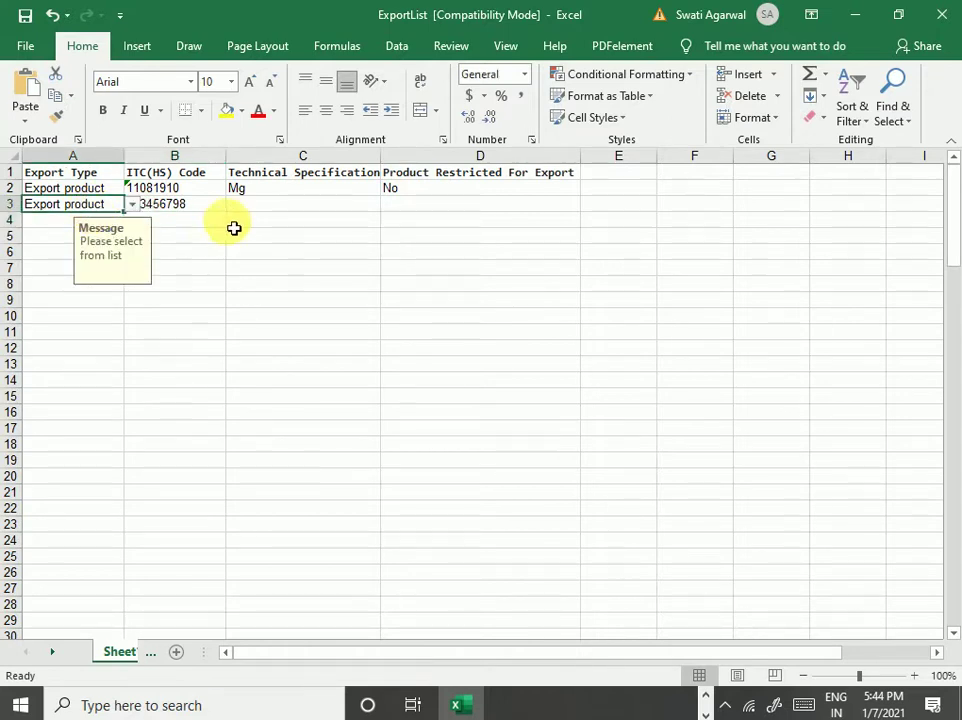
click(273, 211)
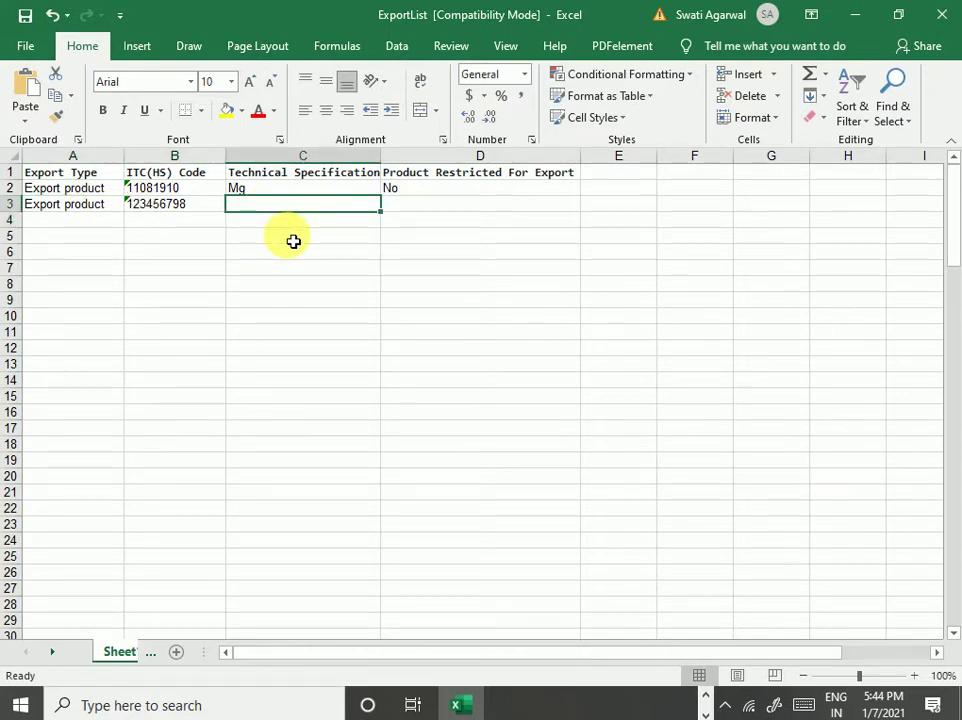
text(wire)
key(Tab)
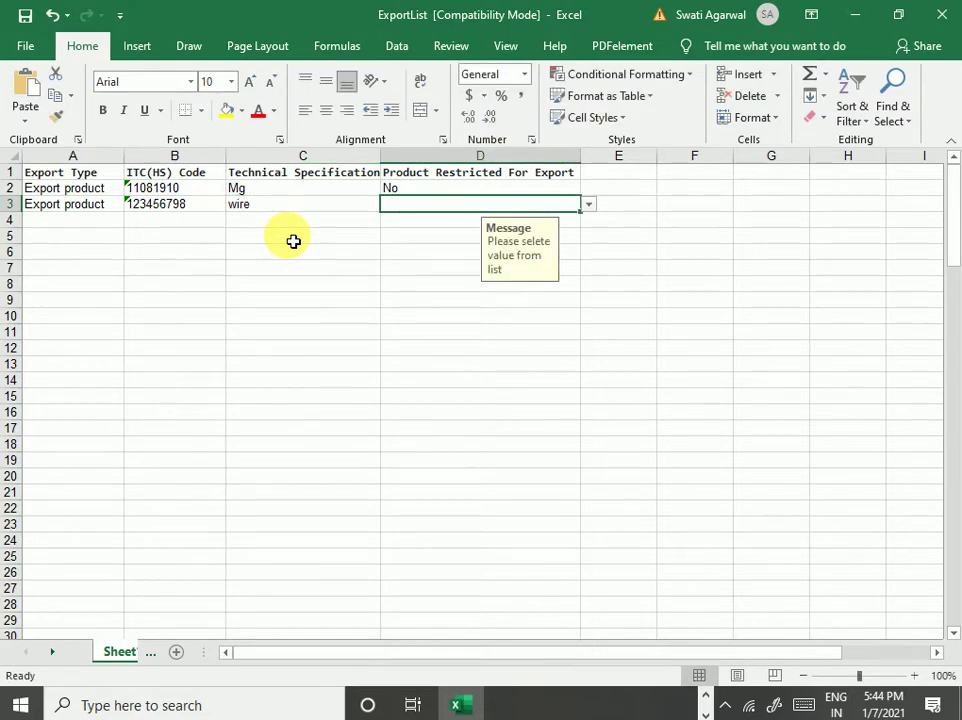
click(590, 205)
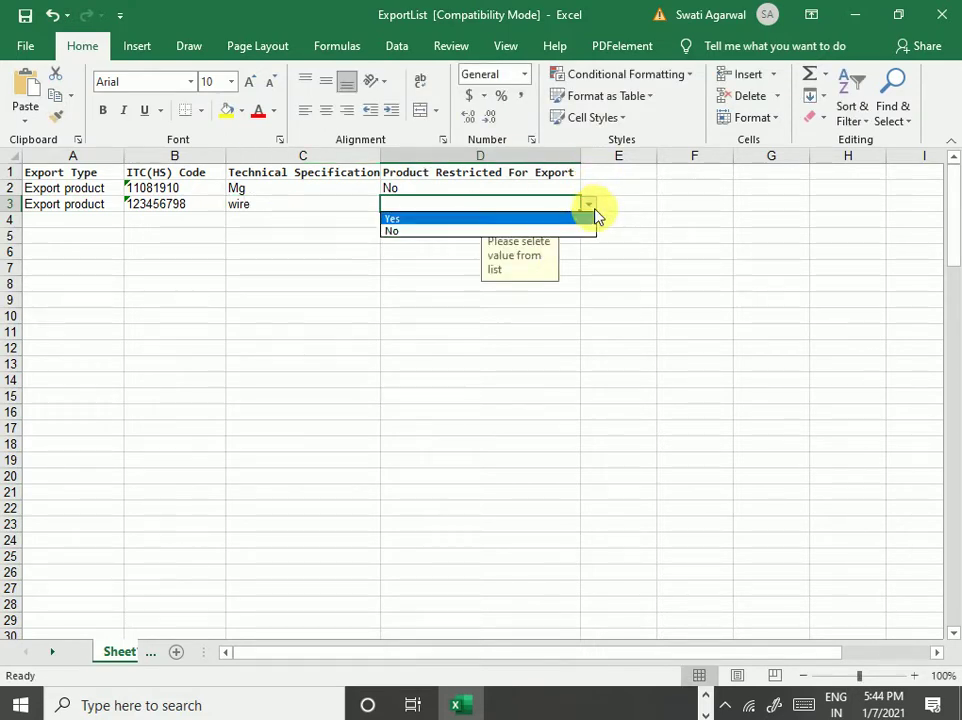
click(452, 231)
key(Right)
key(Right)
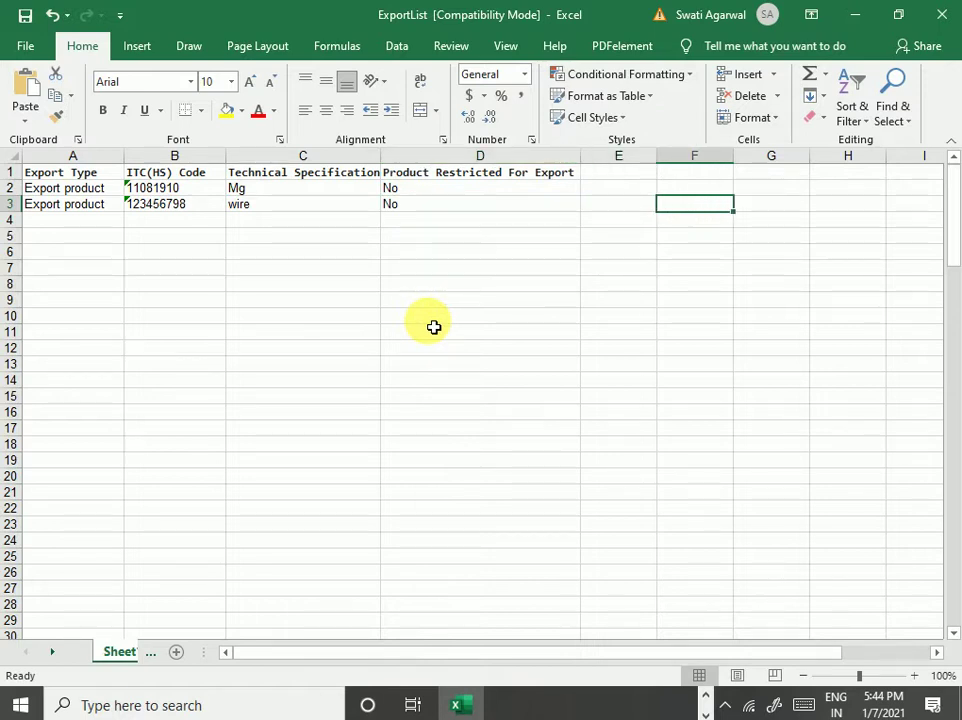
click(65, 242)
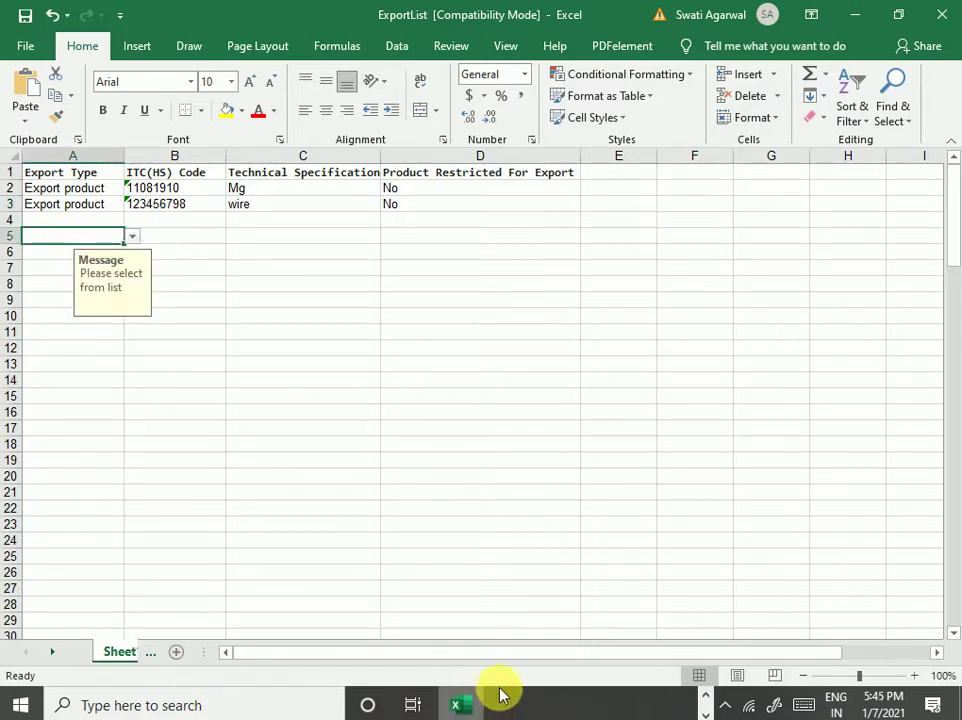
click(706, 712)
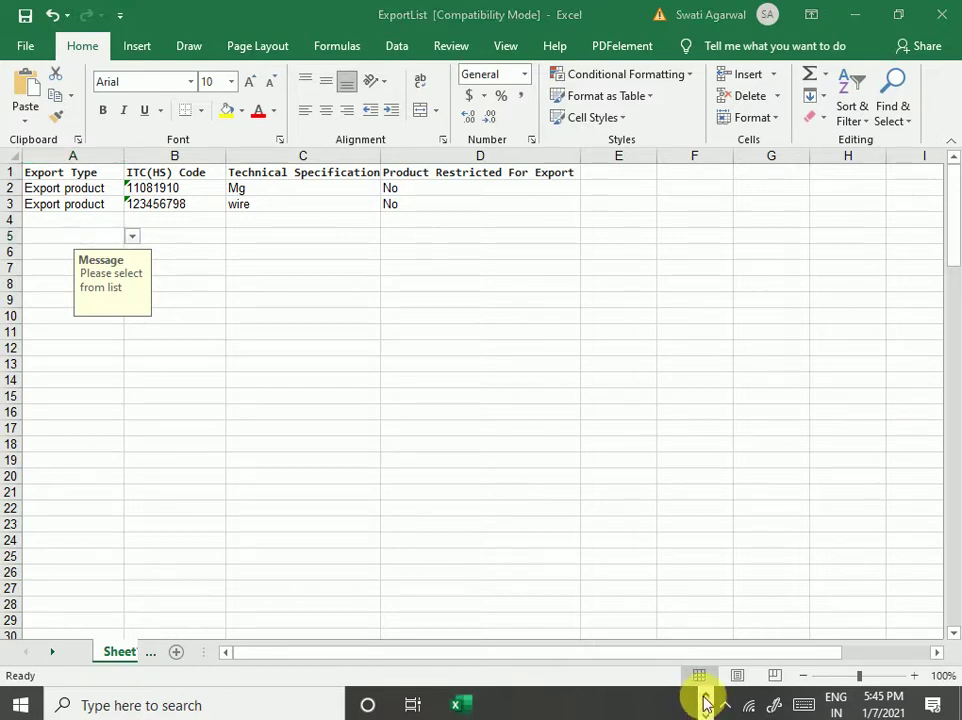
- Return to the DGFT tab in Chrome, cancelling a repeat Download Sample Excel save
click(705, 698)
click(530, 703)
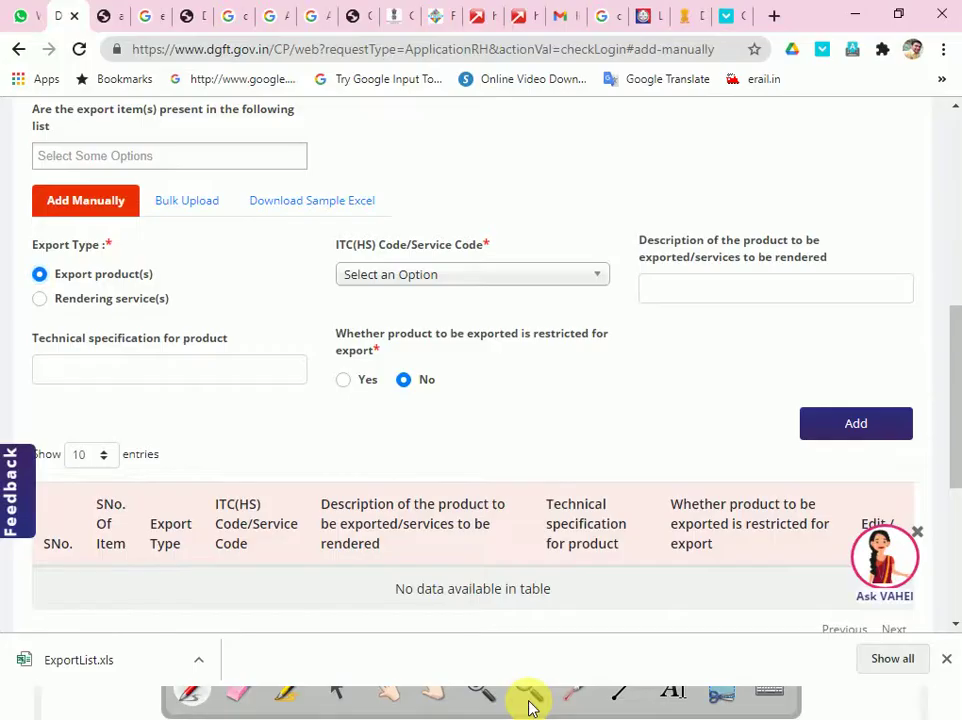
click(303, 204)
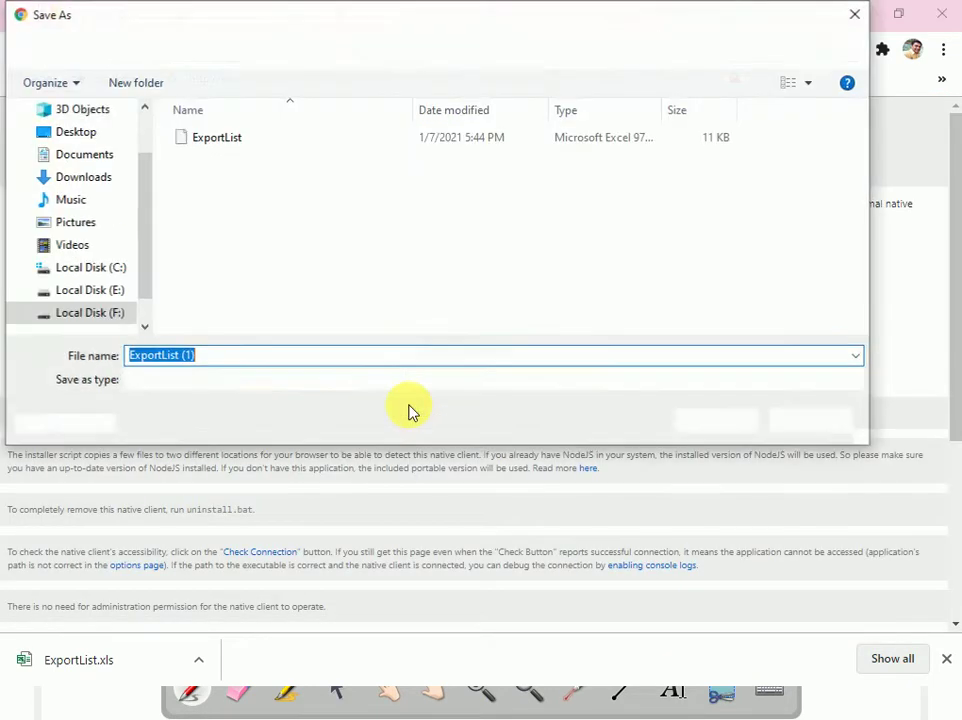
click(806, 424)
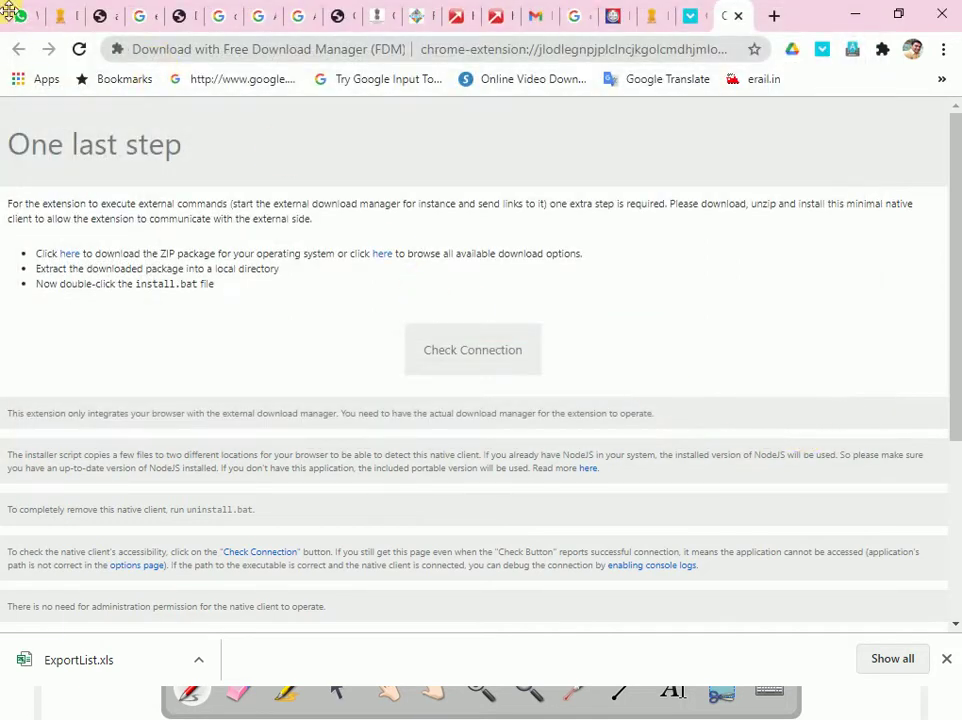
click(57, 15)
- Switch export items to Bulk Upload and check the file chooser without picking a file
scroll(769, 522, down, 3)
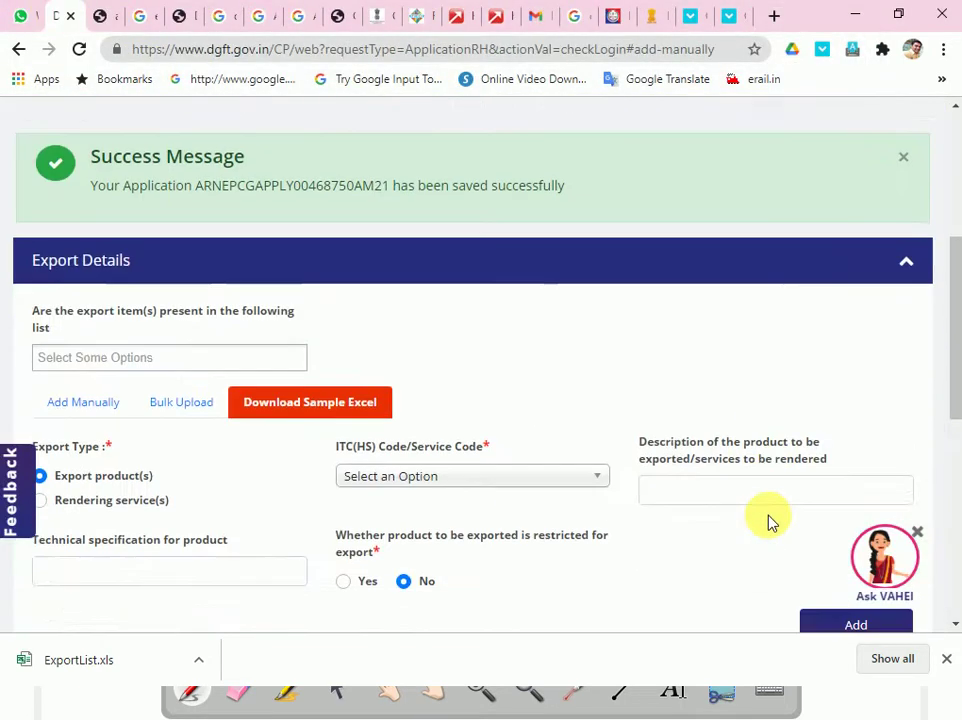
scroll(735, 505, down, 3)
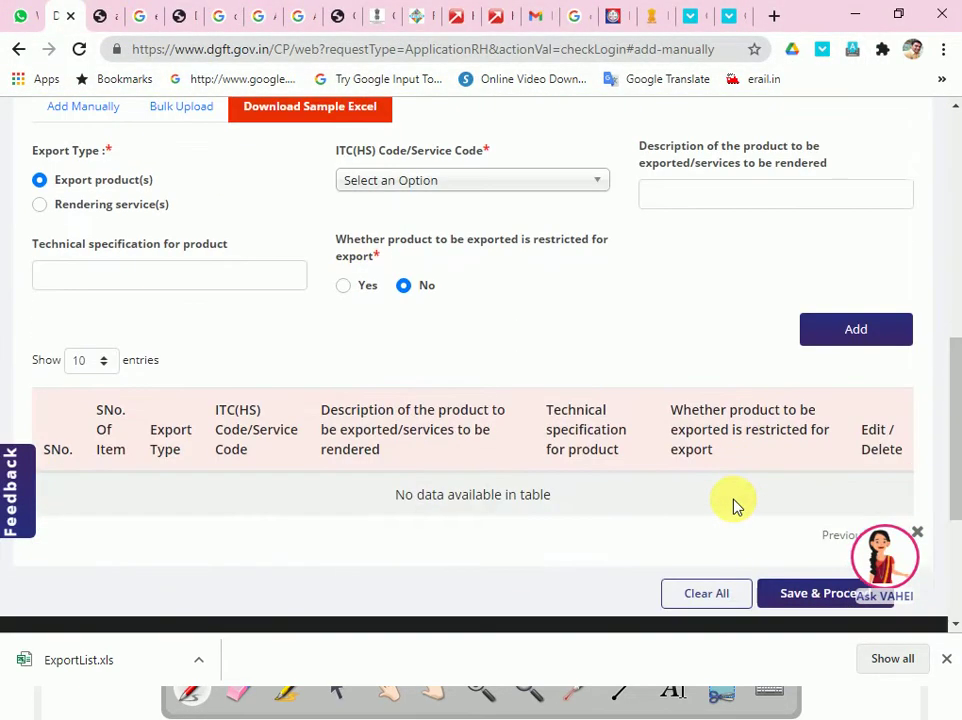
scroll(735, 505, down, 2)
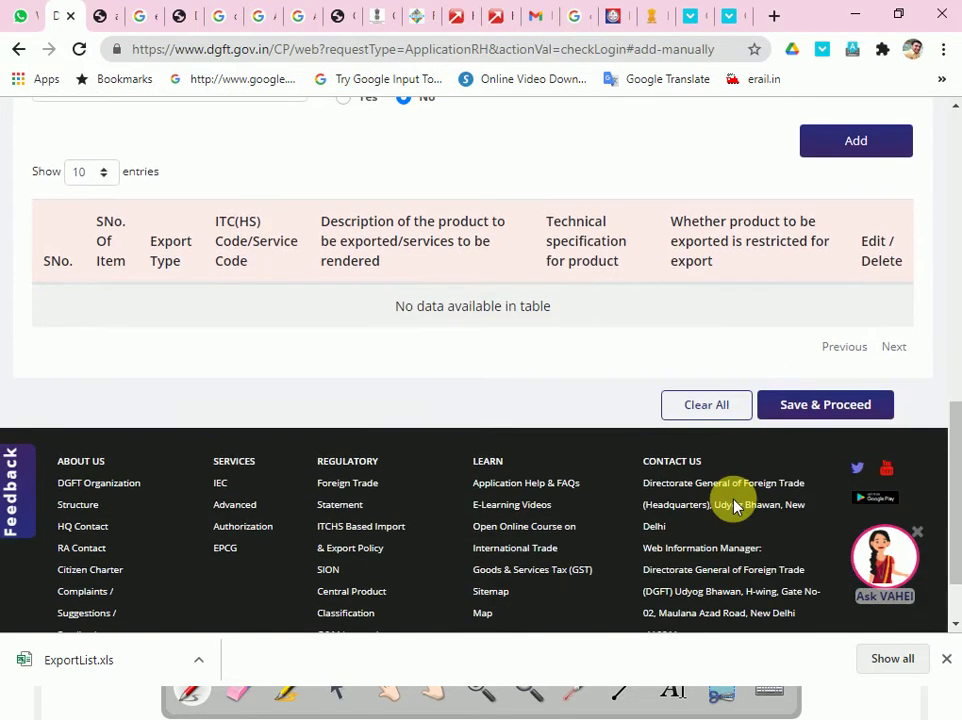
scroll(733, 505, up, 3)
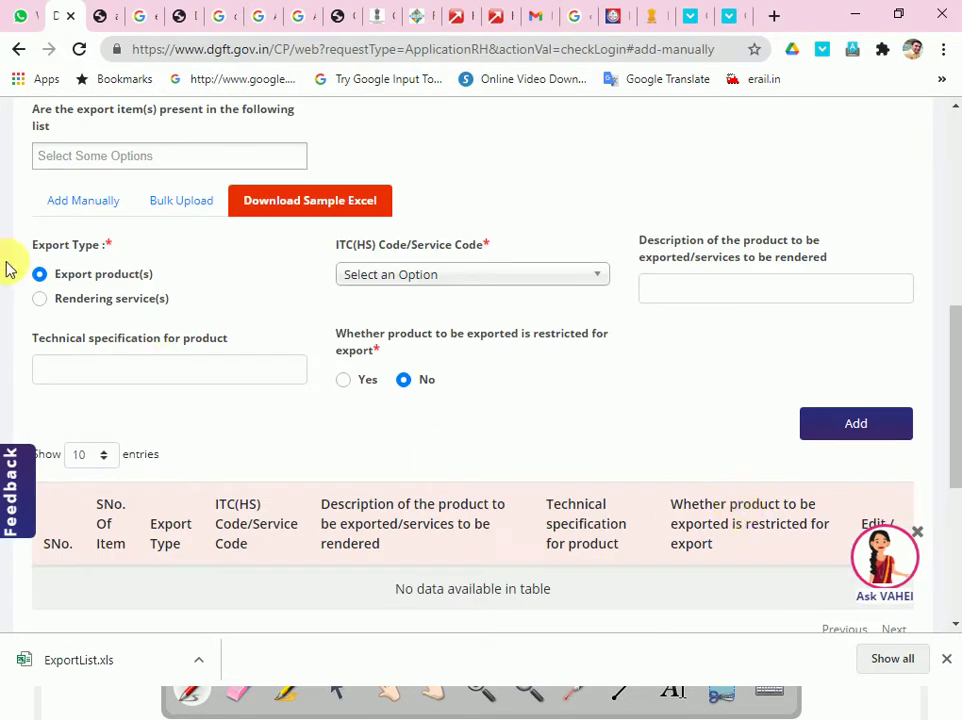
click(176, 206)
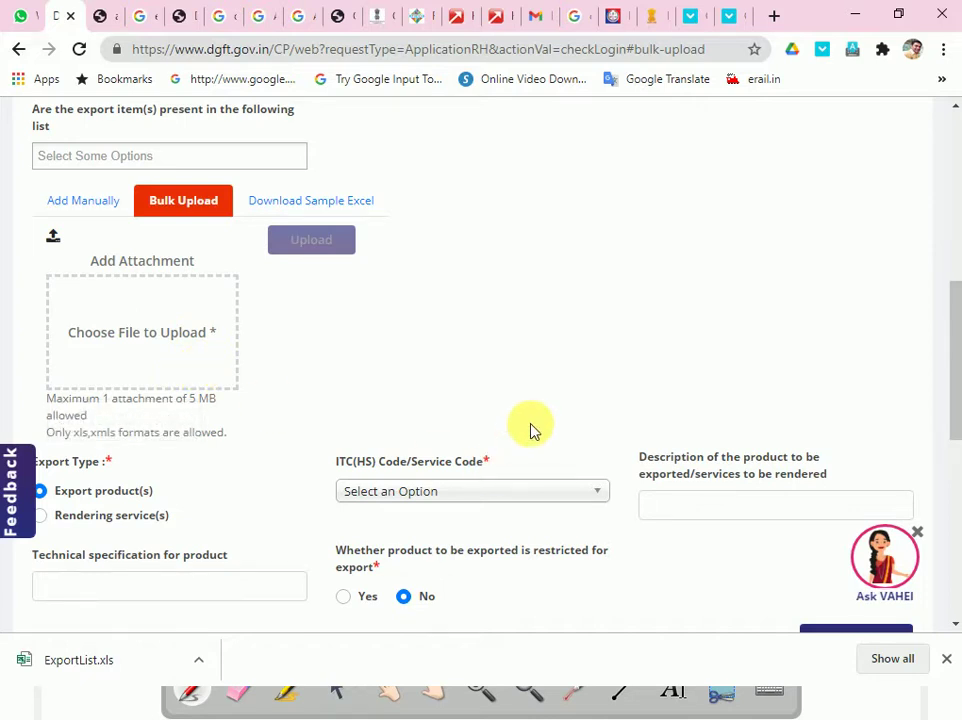
click(240, 400)
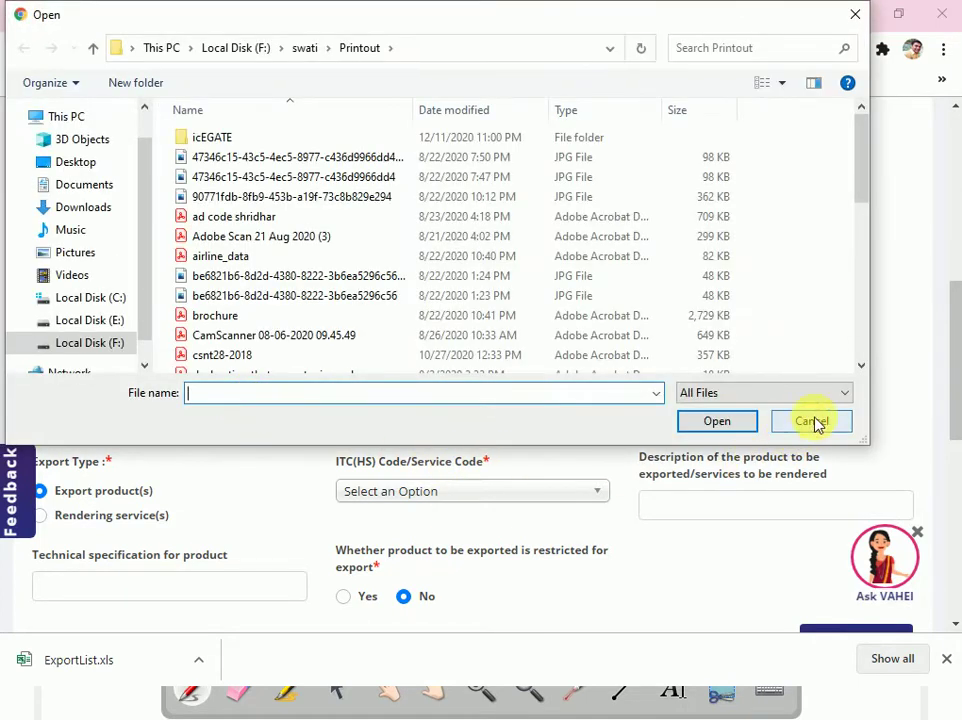
click(812, 421)
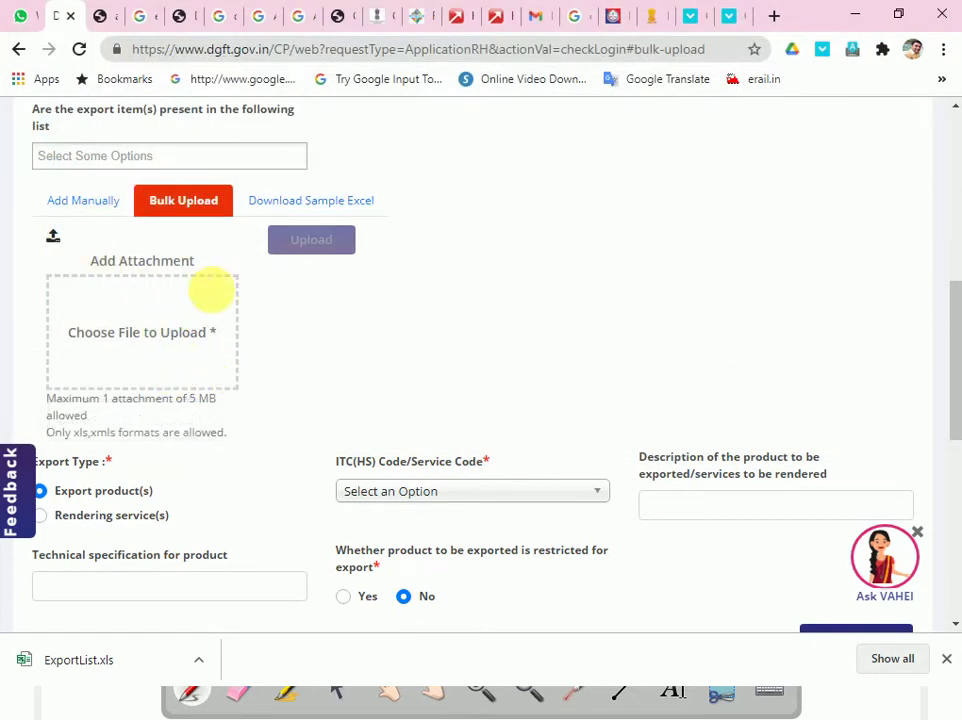
- Highlight the note that only xls and xmls files are allowed, and close the downloads bar
scroll(365, 326, down, 2)
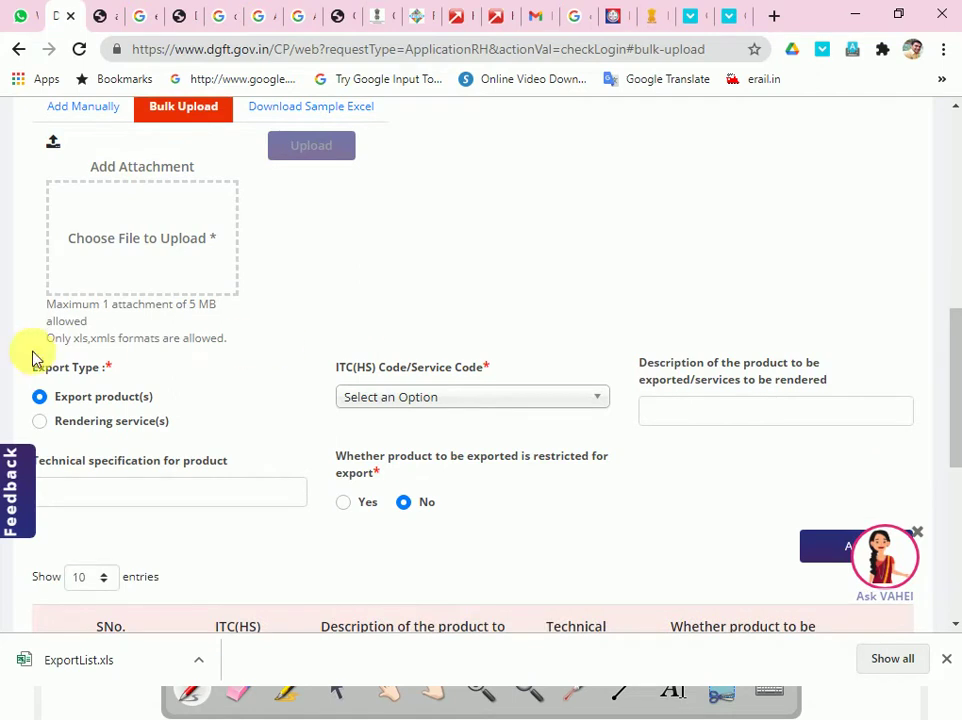
drag(92, 341, 248, 354)
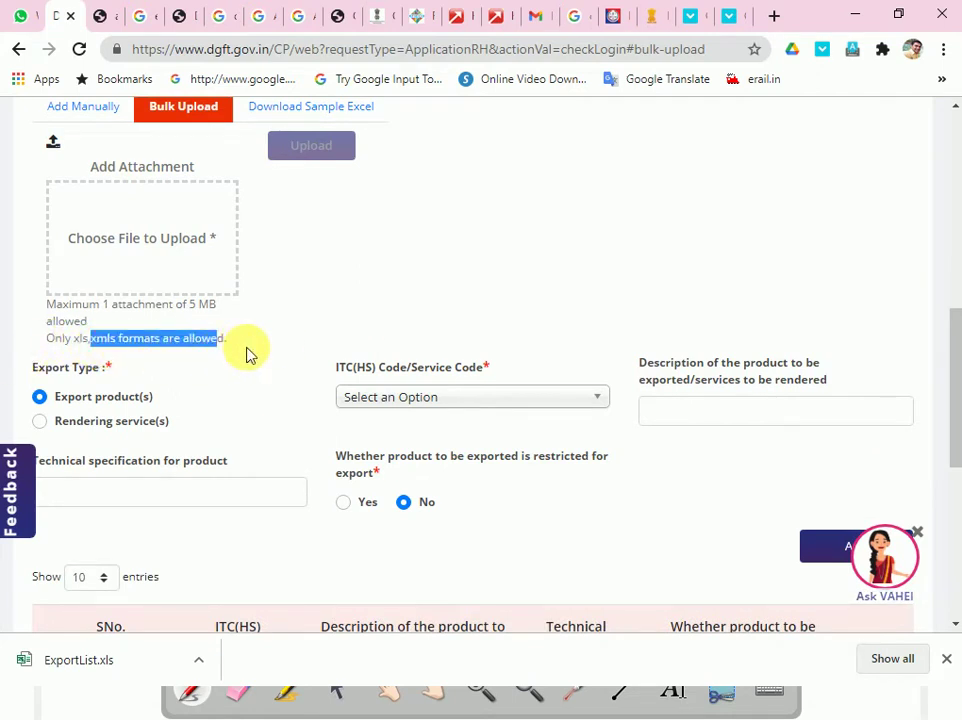
scroll(248, 354, up, 2)
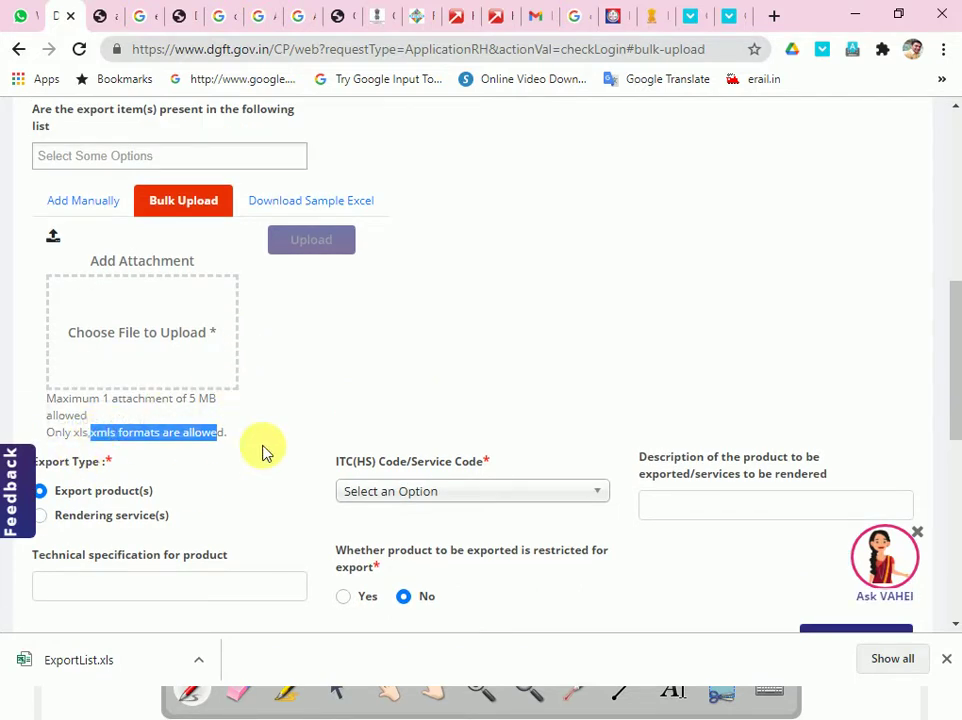
click(946, 662)
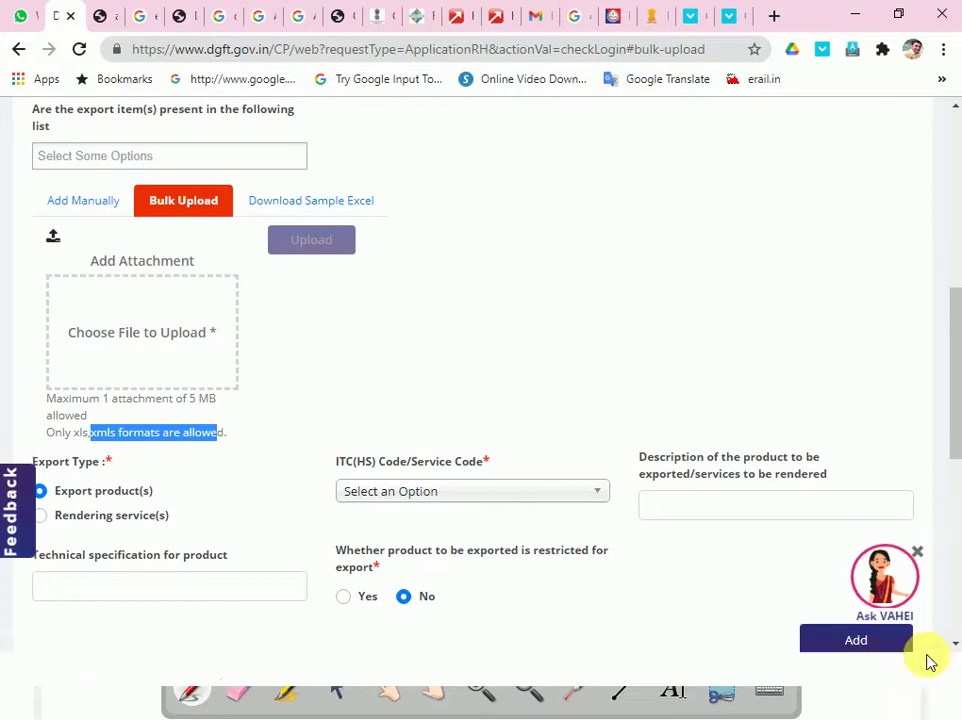
- Under Add Manually, search the ITC(HS) code list and pick 84569090, Other
click(97, 213)
click(452, 282)
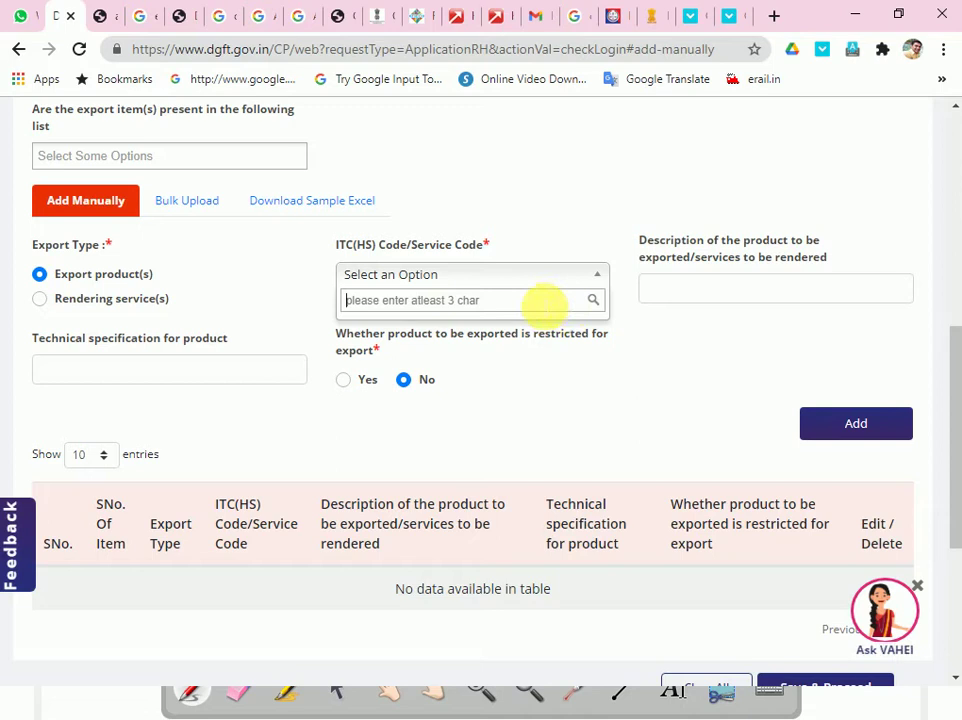
text(88)
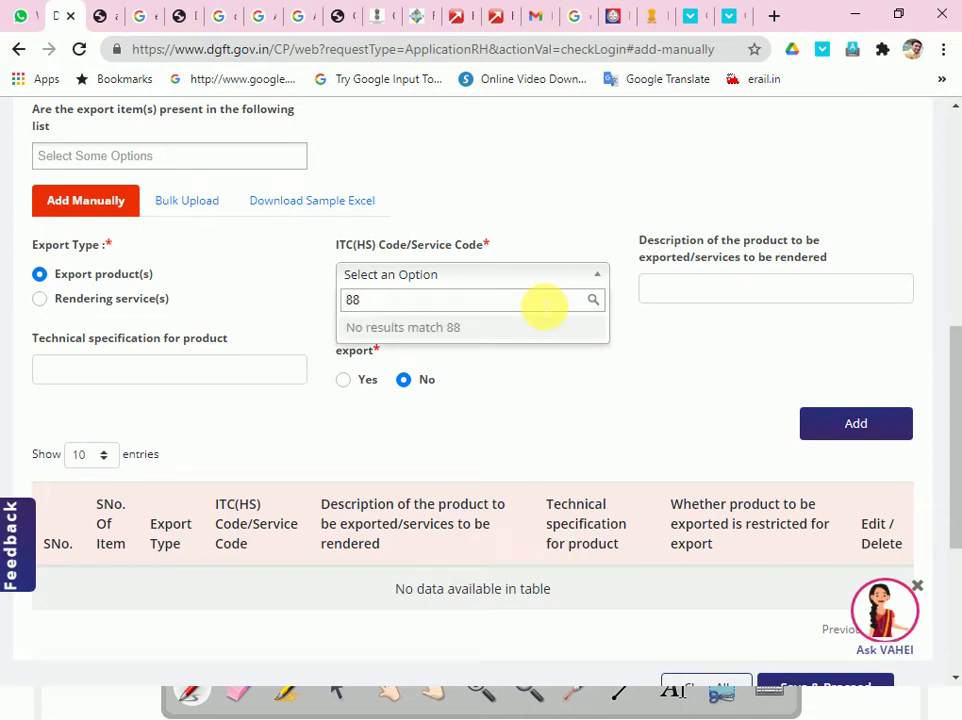
key(BackSpace)
key(BackSpace)
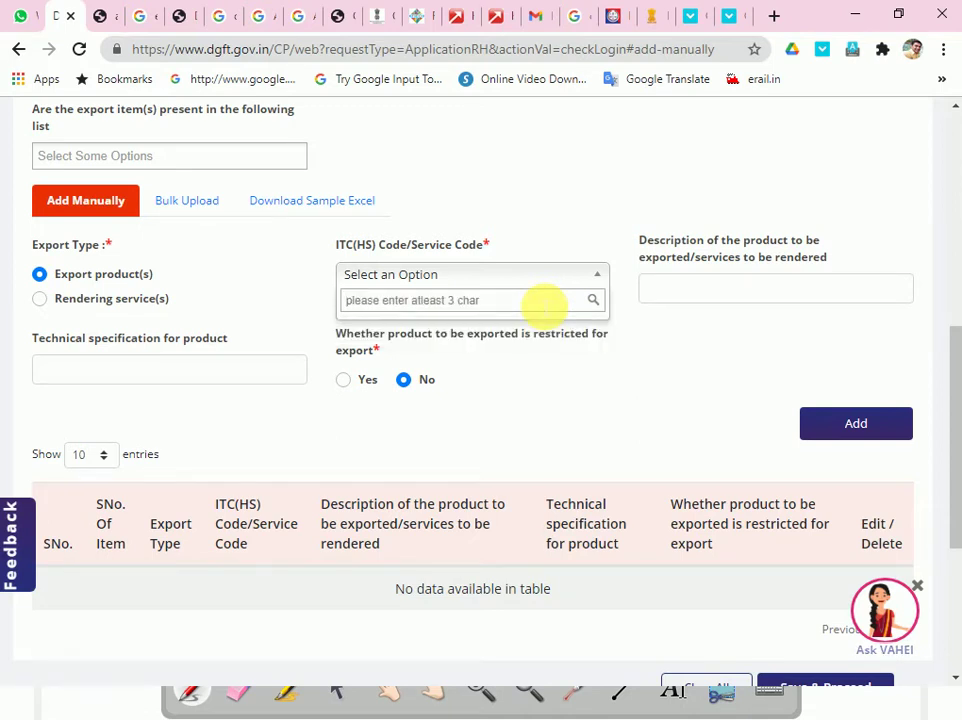
click(598, 279)
click(598, 286)
text(569)
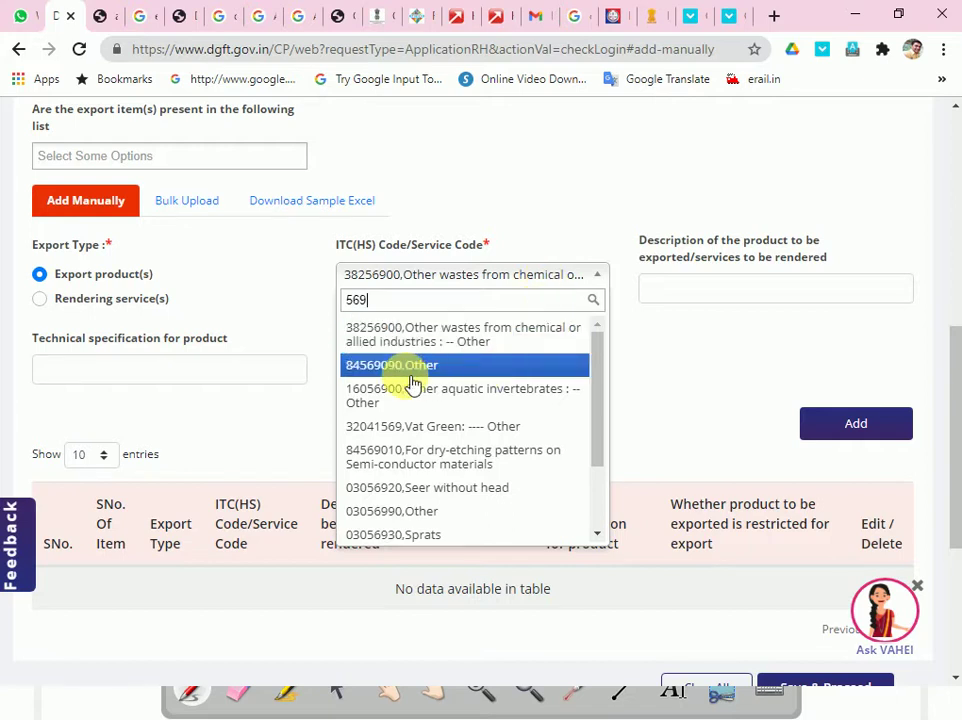
click(413, 366)
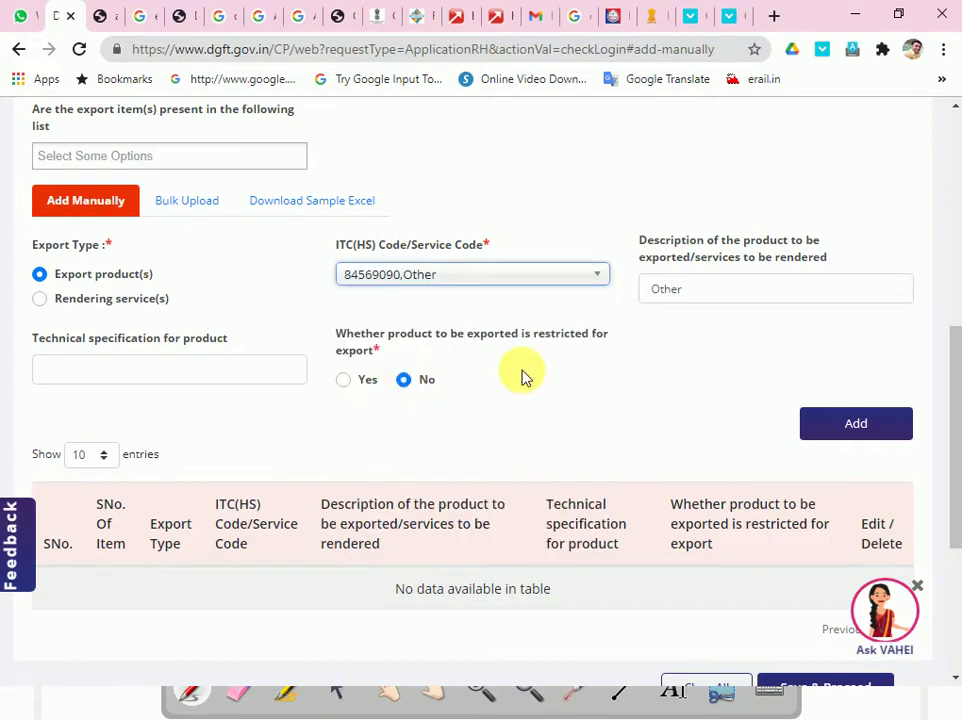
- Add the 84569090 Other, not-restricted item to the export items table
click(707, 299)
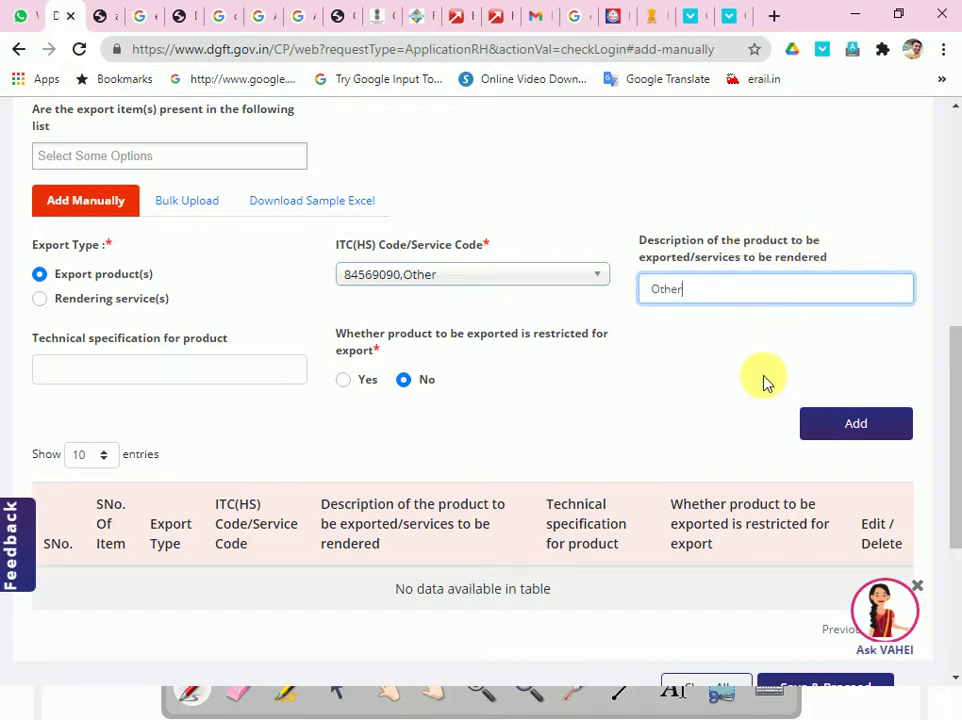
click(836, 440)
scroll(470, 495, down, 2)
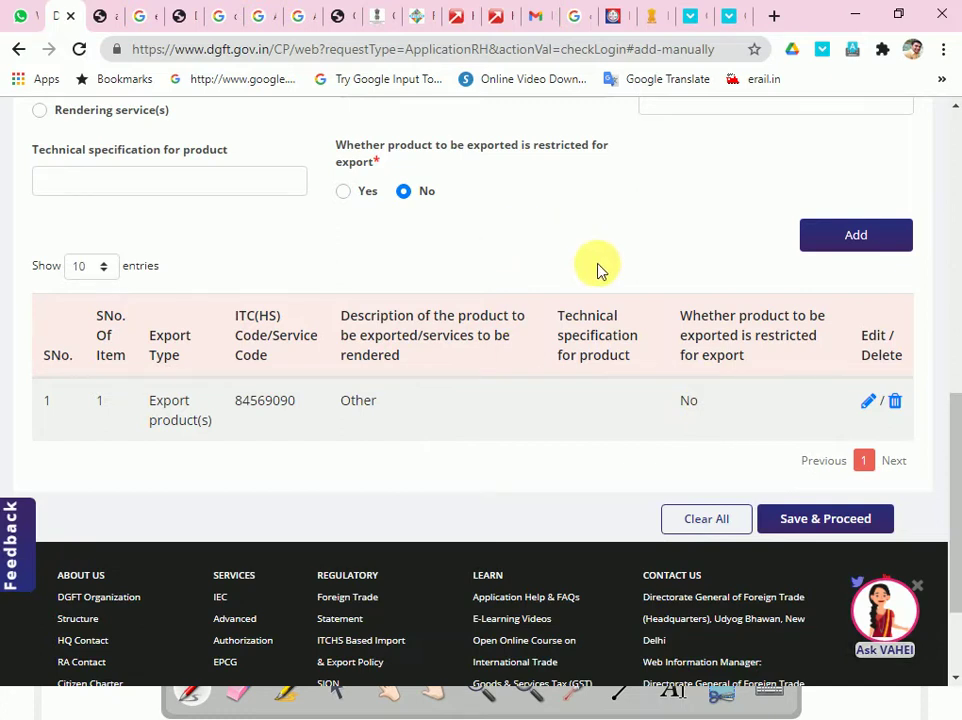
scroll(494, 262, up, 2)
scroll(307, 398, up, 2)
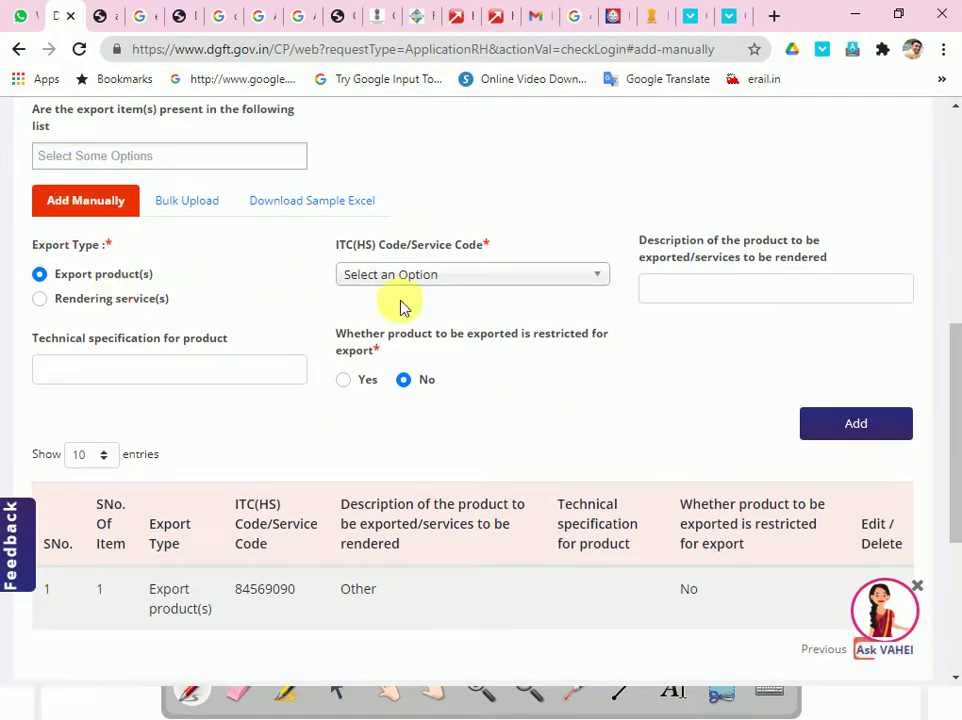
click(478, 280)
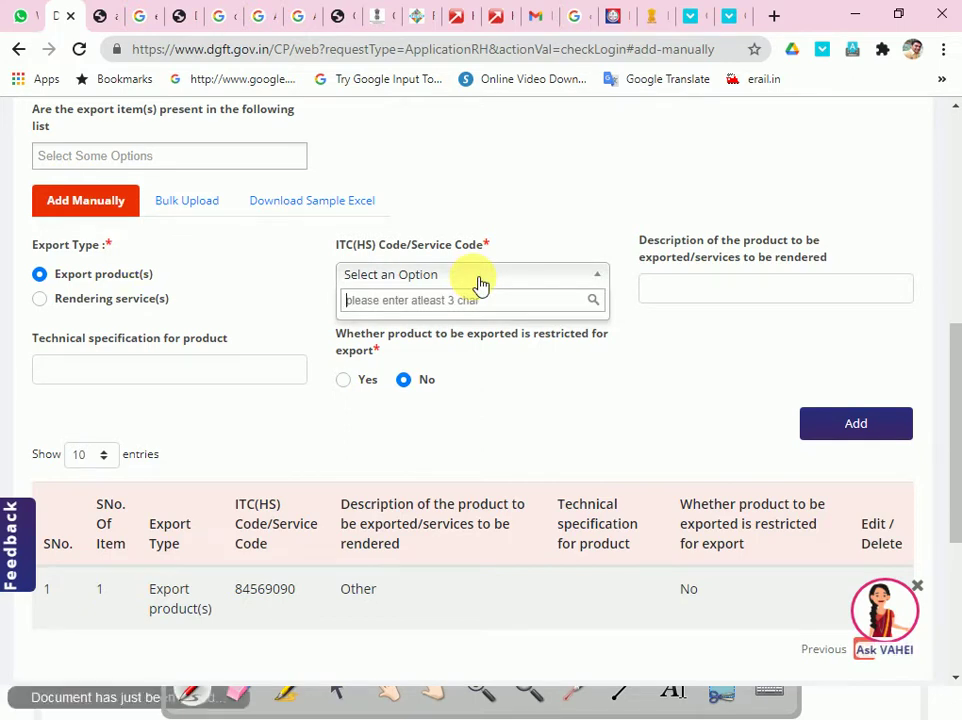
text(568)
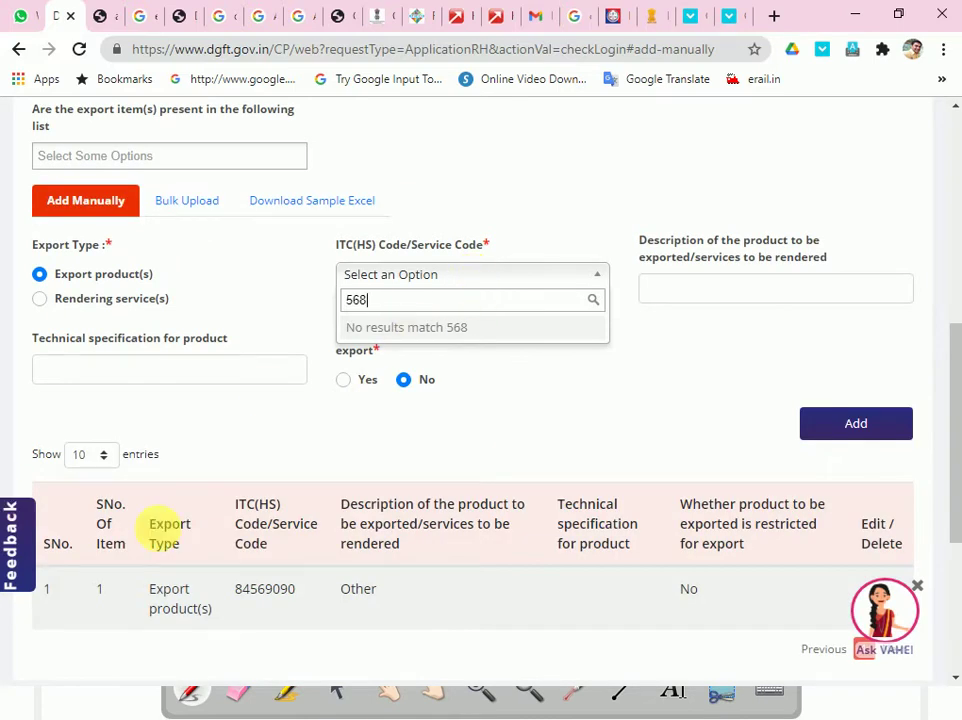
key(BackSpace)
key(BackSpace)
key(BackSpace)
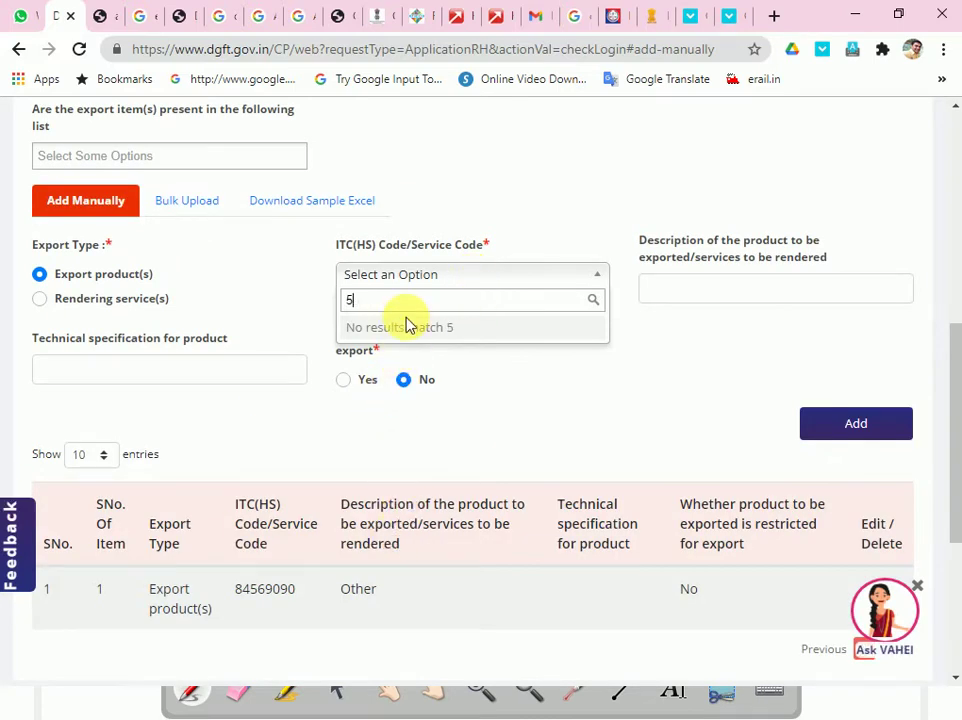
text(236)
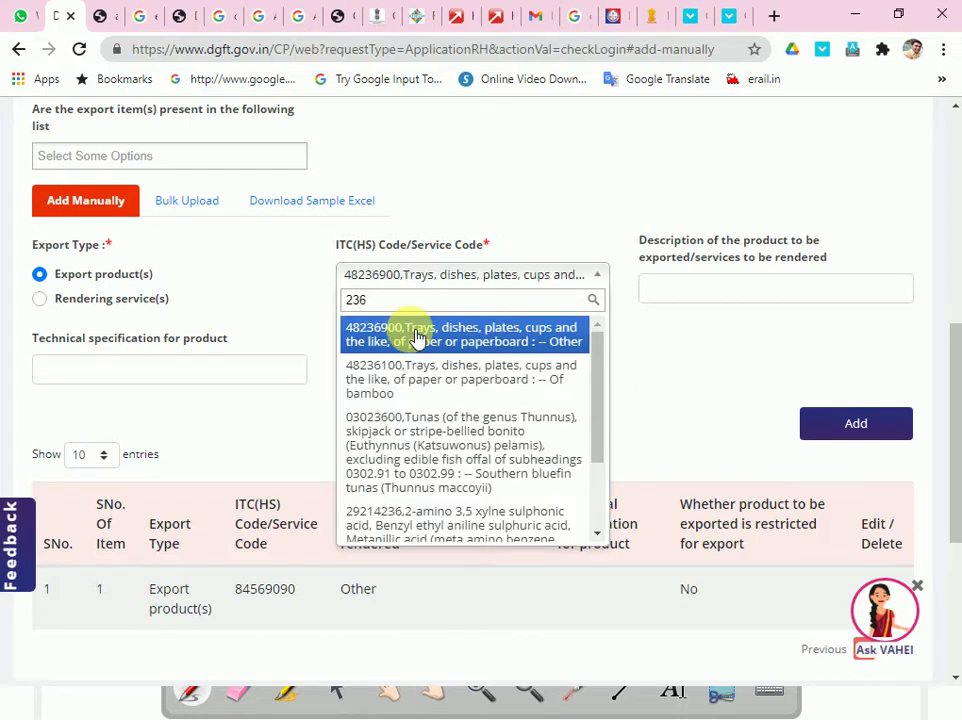
click(420, 338)
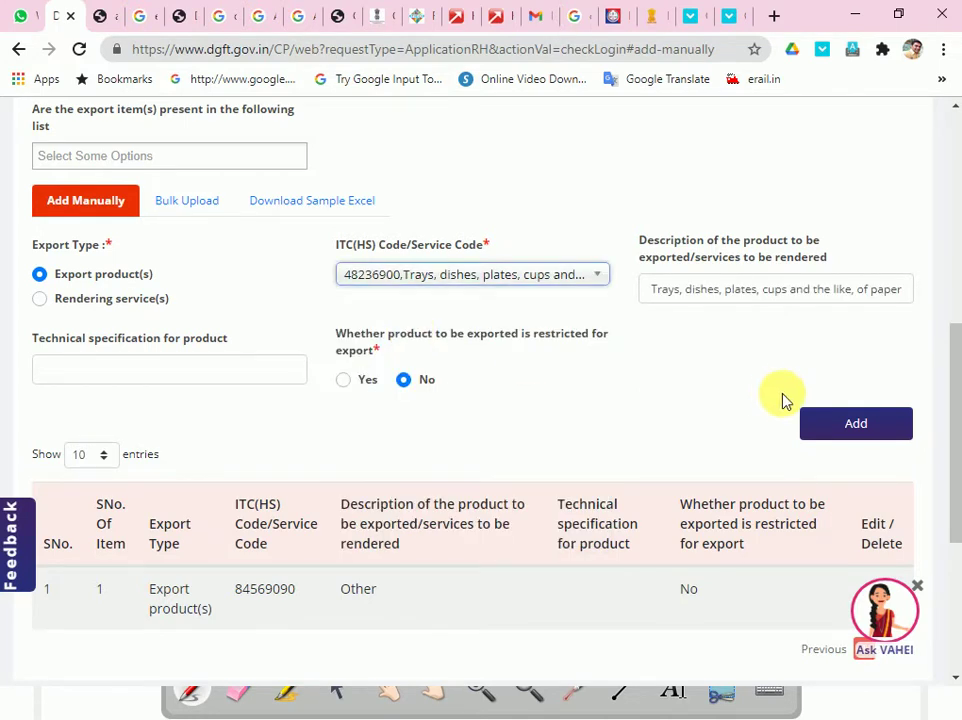
click(880, 423)
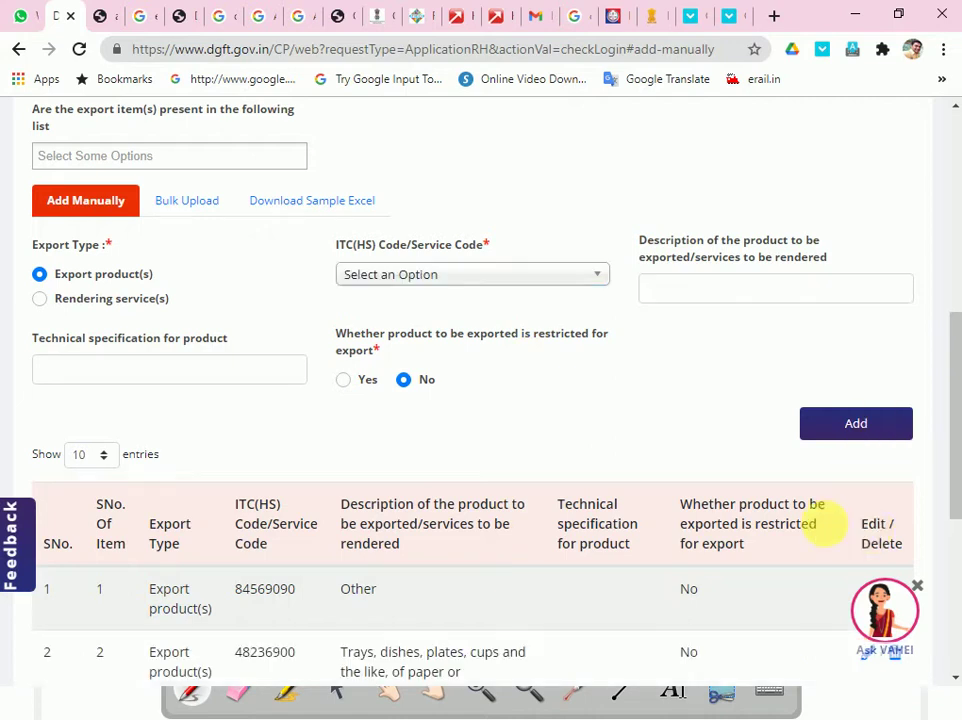
scroll(843, 436, down, 2)
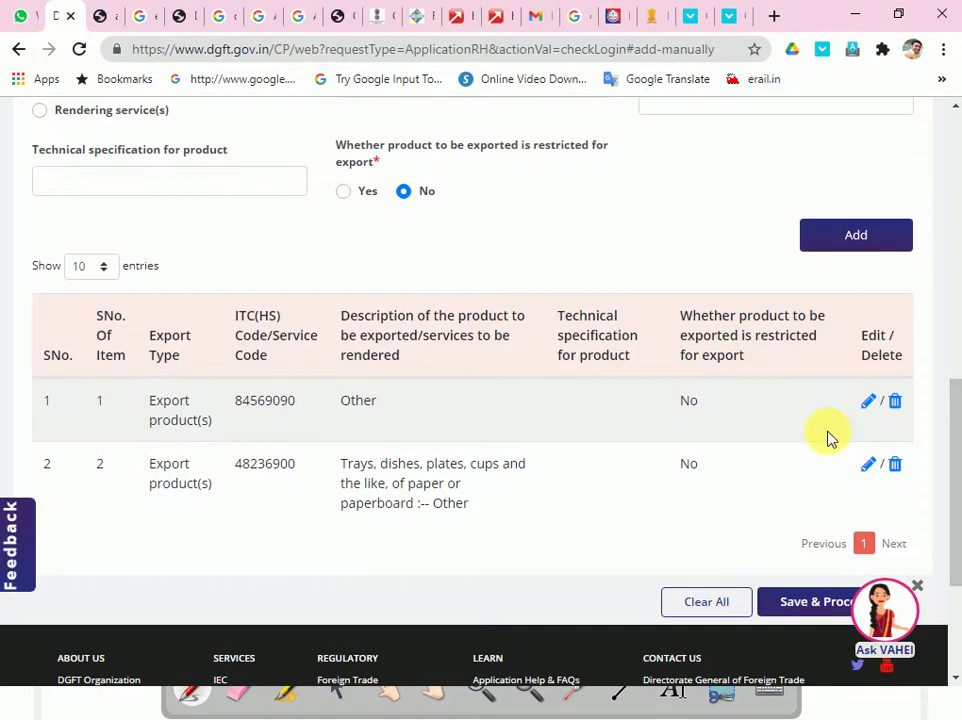
scroll(835, 438, up, 1)
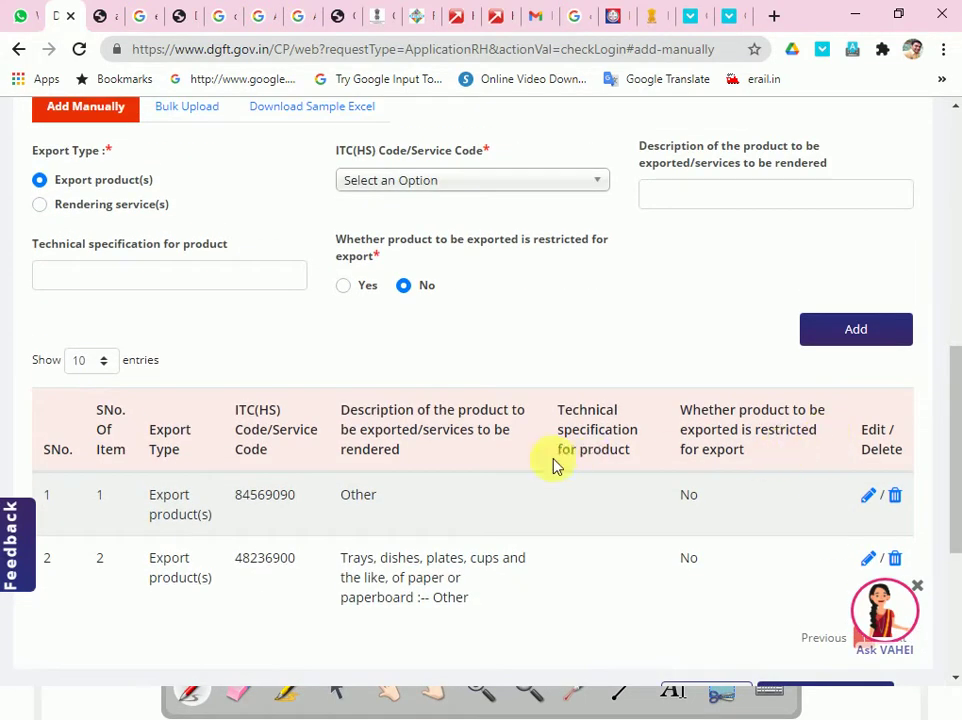
scroll(444, 468, up, 3)
scroll(451, 472, up, 3)
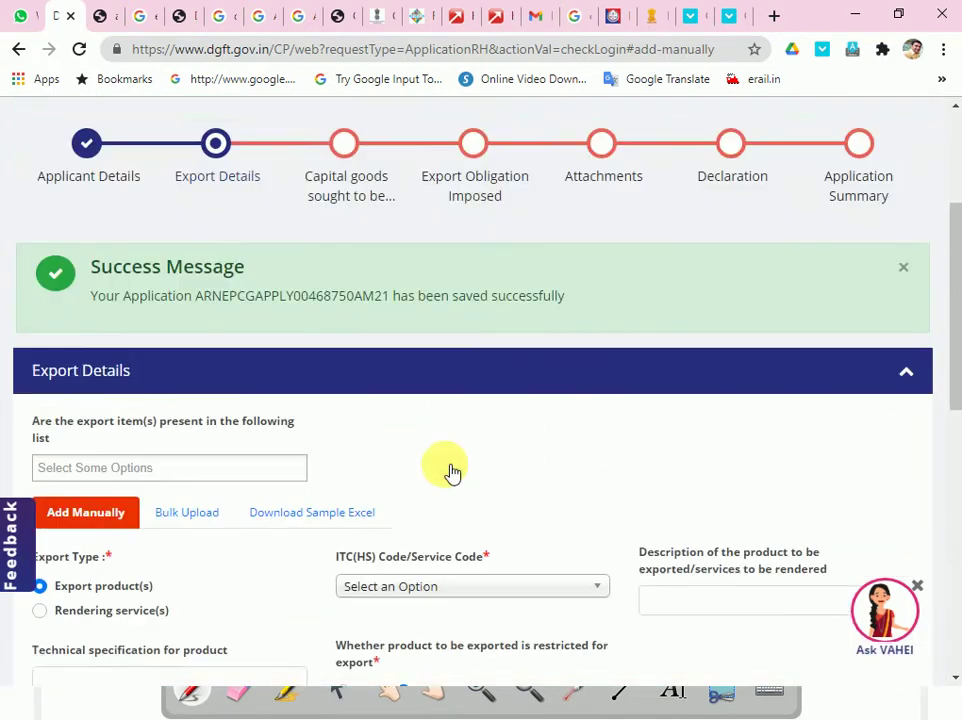
scroll(444, 472, down, 3)
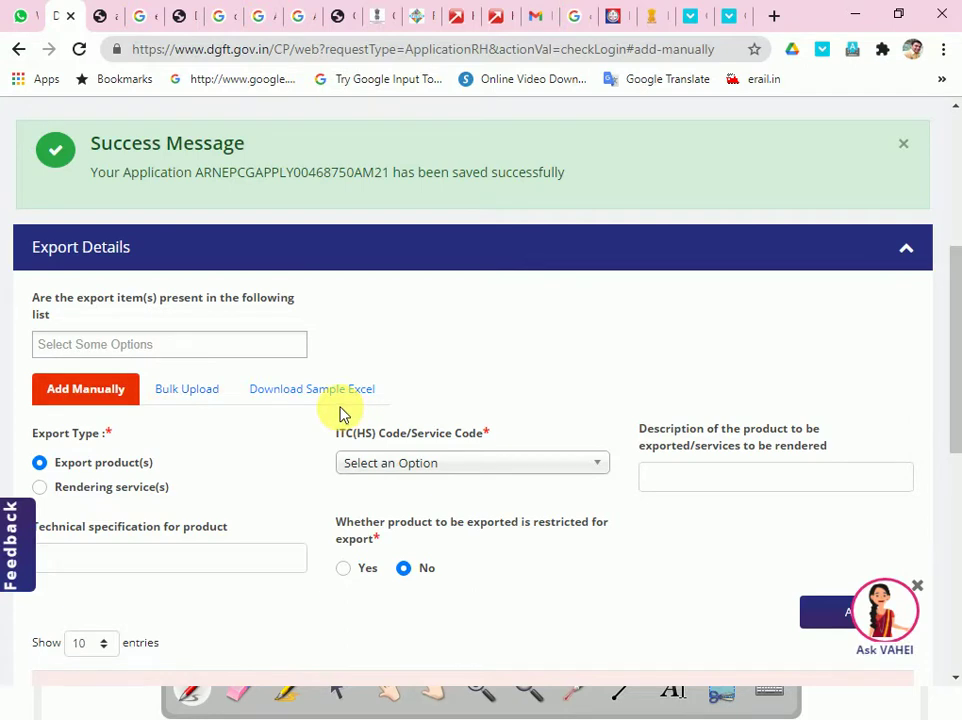
scroll(341, 413, down, 6)
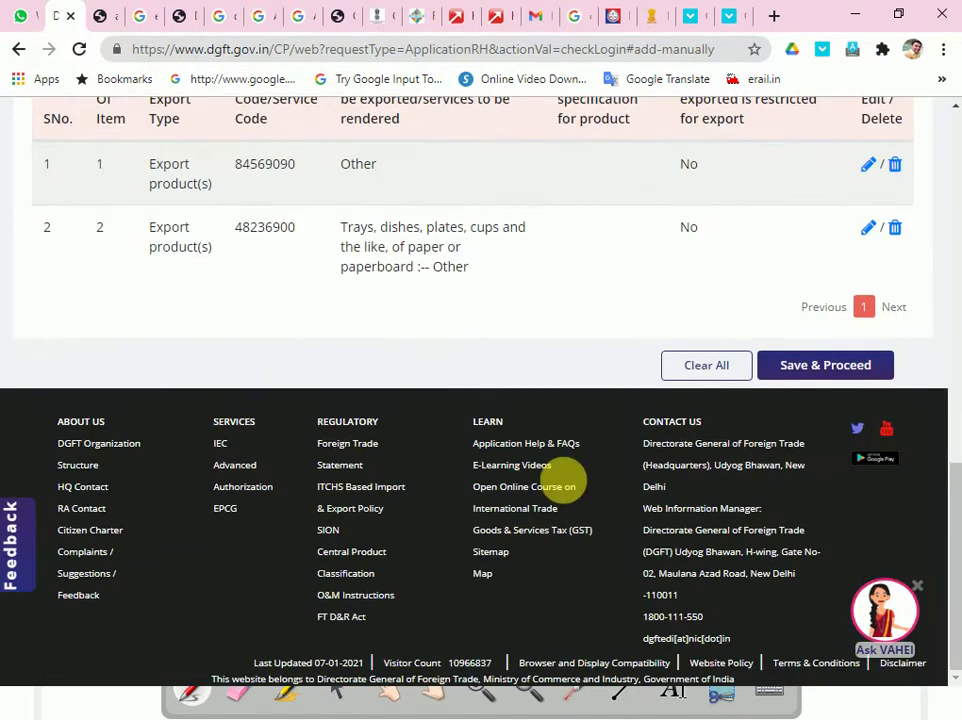
- Save & Proceed the export details, then review the empty Capital goods sought to be imported section
click(779, 365)
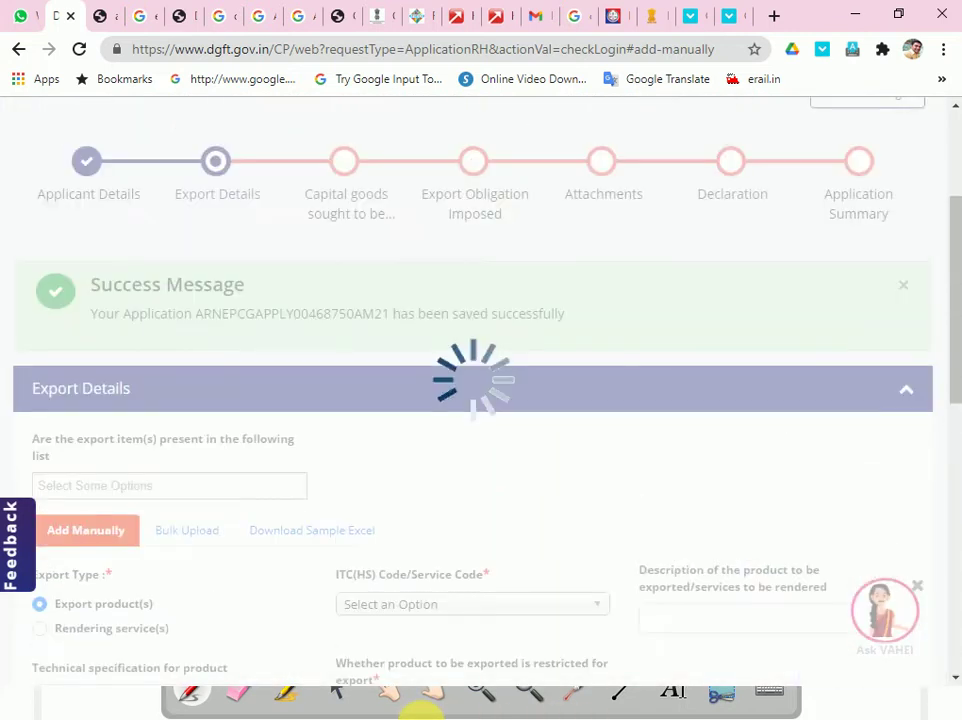
scroll(60, 630, down, 3)
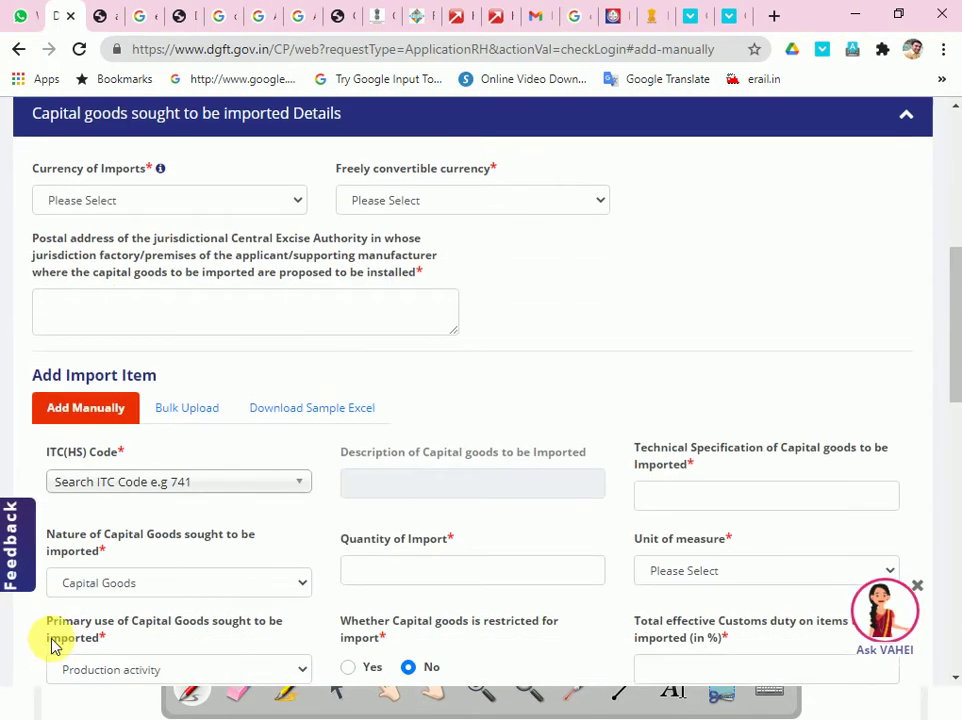
scroll(165, 488, up, 1)
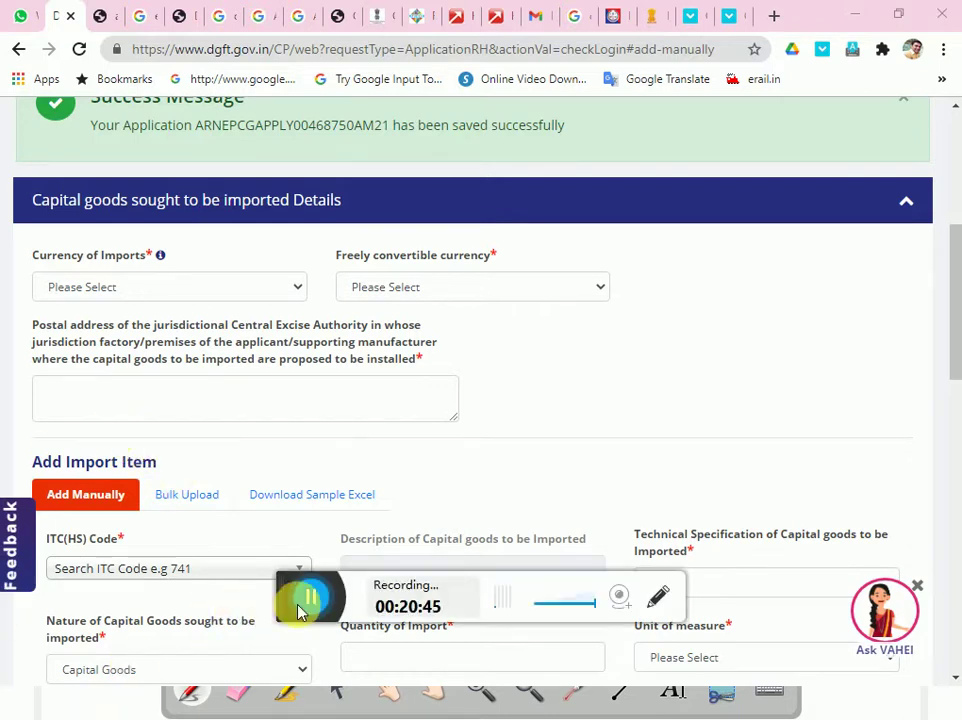
scroll(258, 607, up, 1)
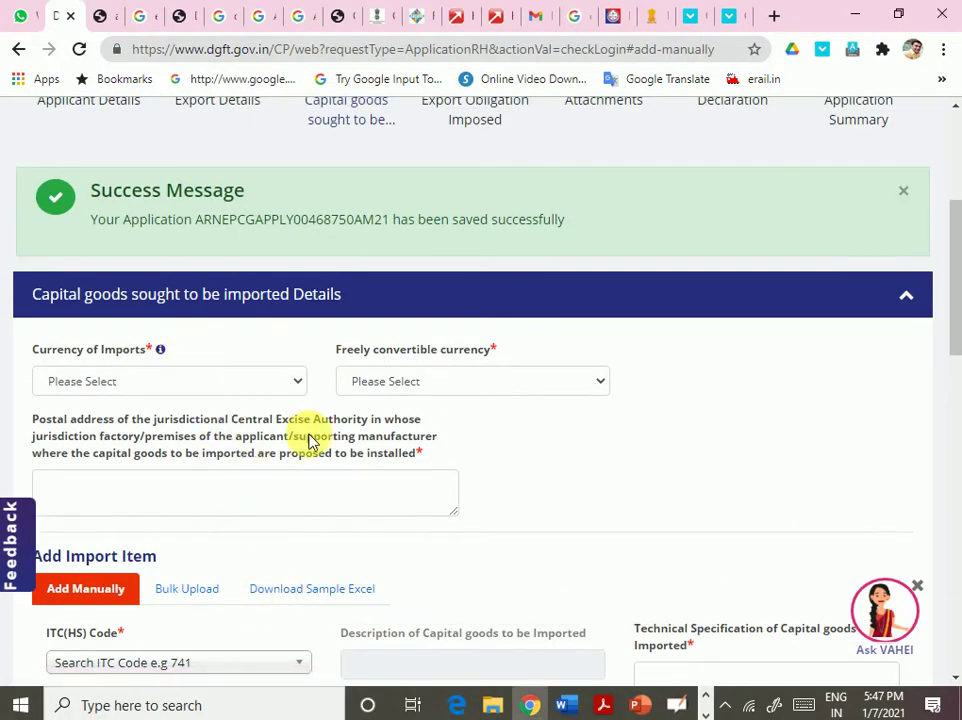
scroll(310, 440, down, 8)
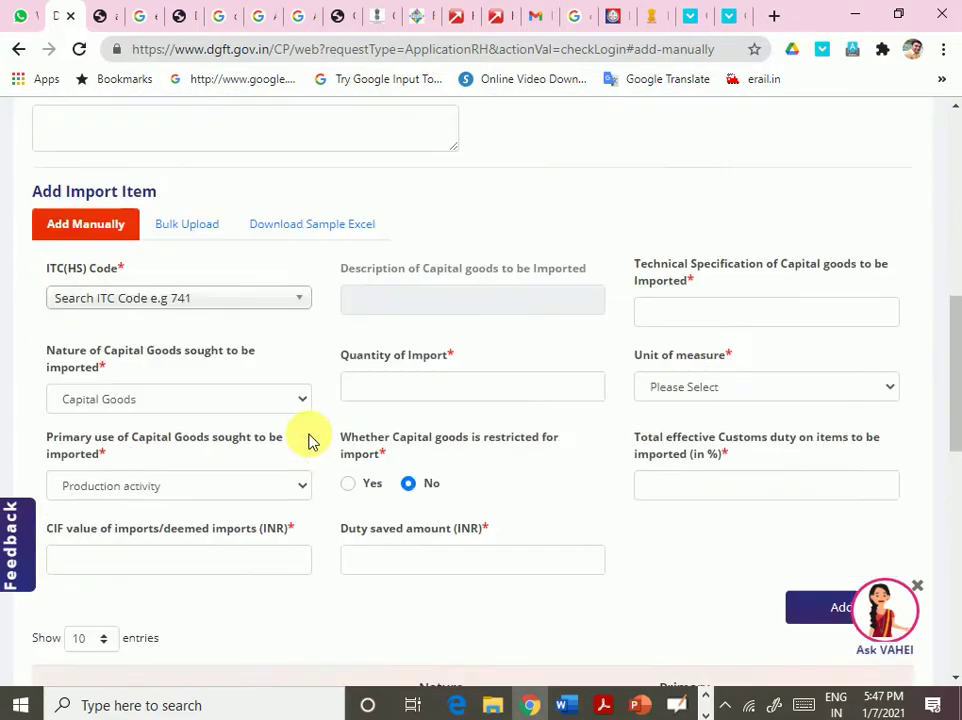
scroll(308, 450, down, 3)
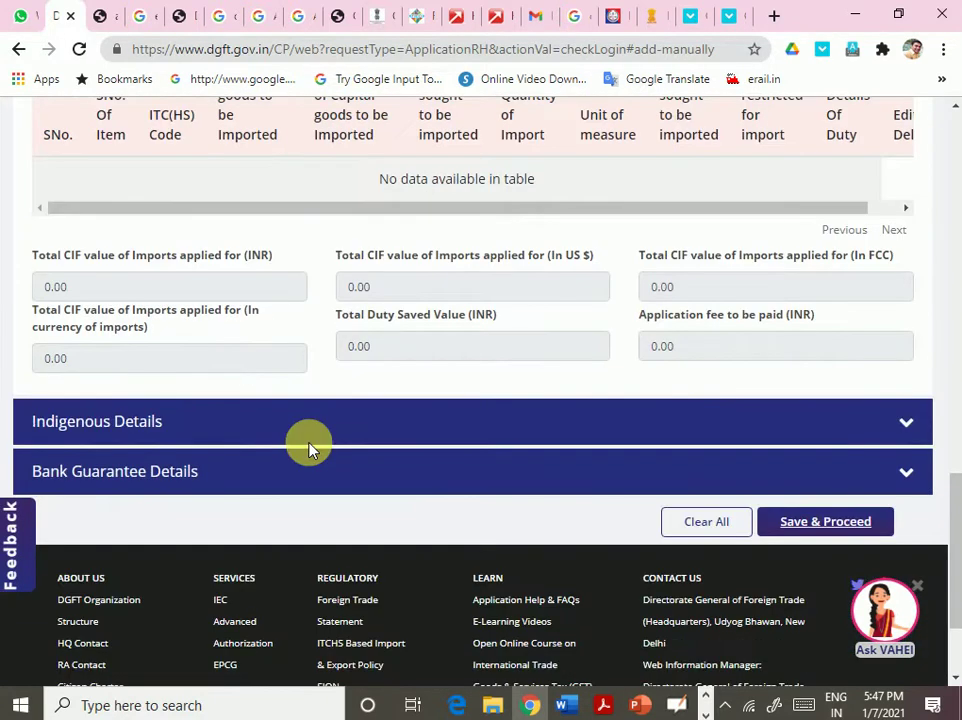
scroll(308, 447, up, 13)
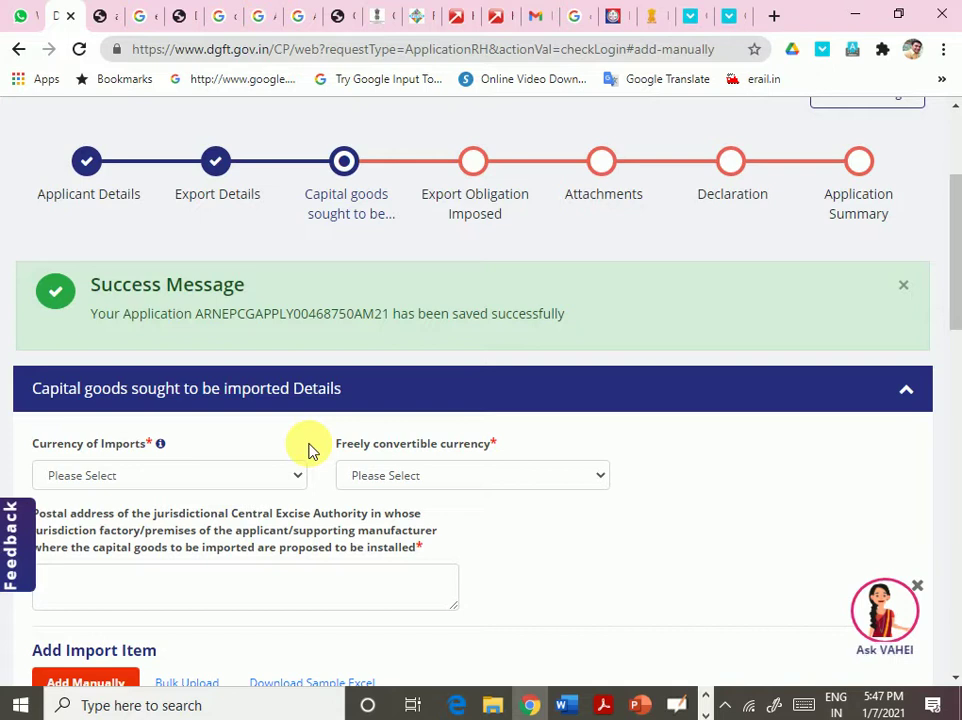
scroll(308, 447, down, 1)
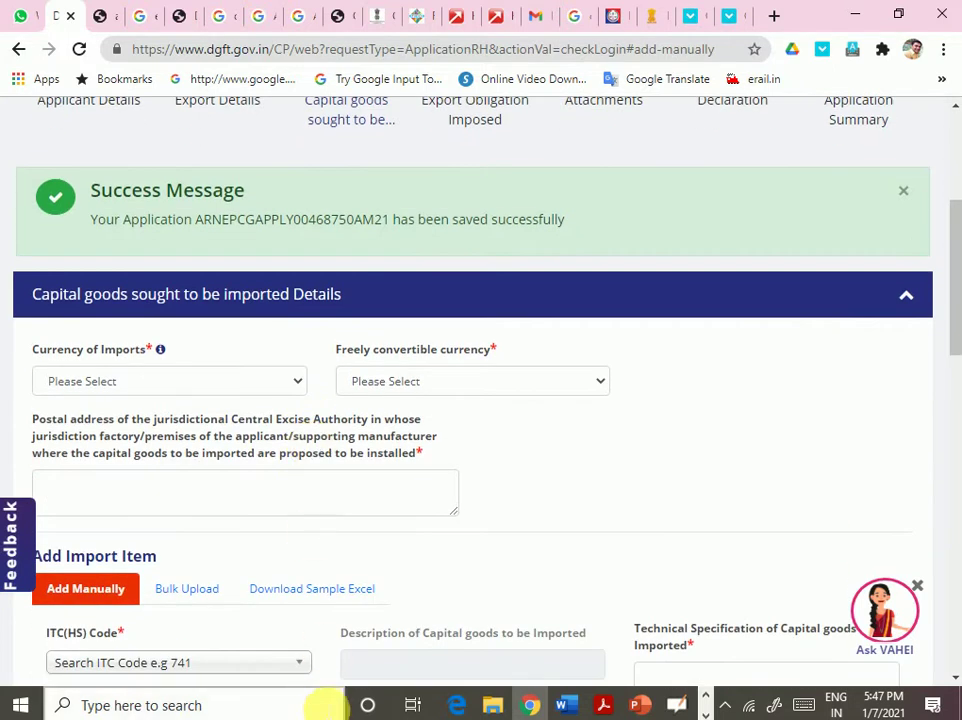
- Choose US Dollars in both the Currency of Imports and Freely convertible currency dropdowns
click(150, 390)
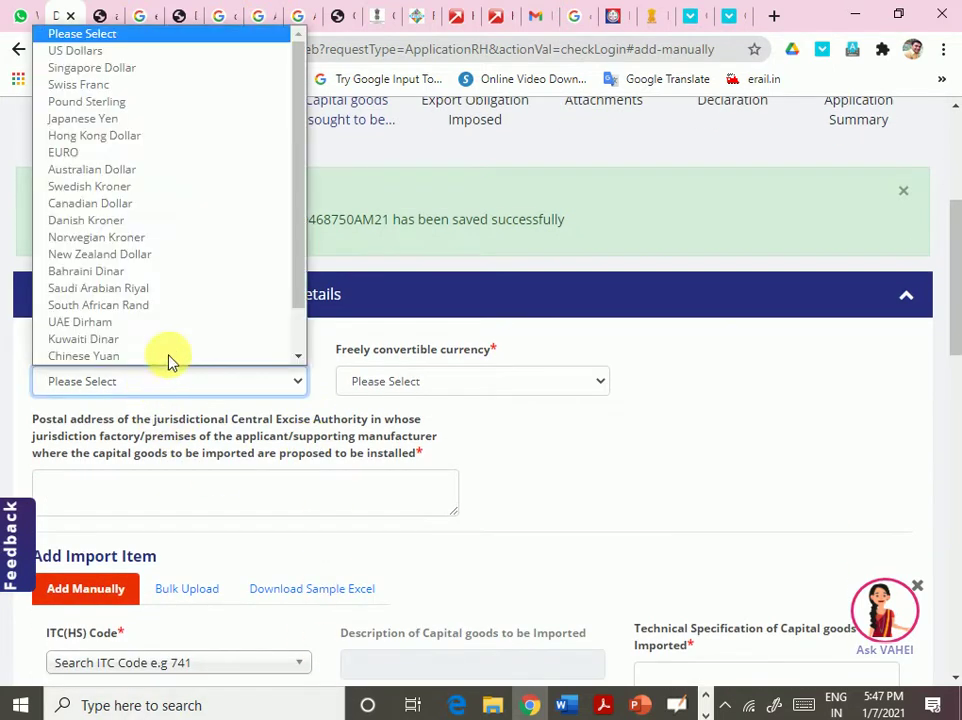
scroll(129, 86, down, 1)
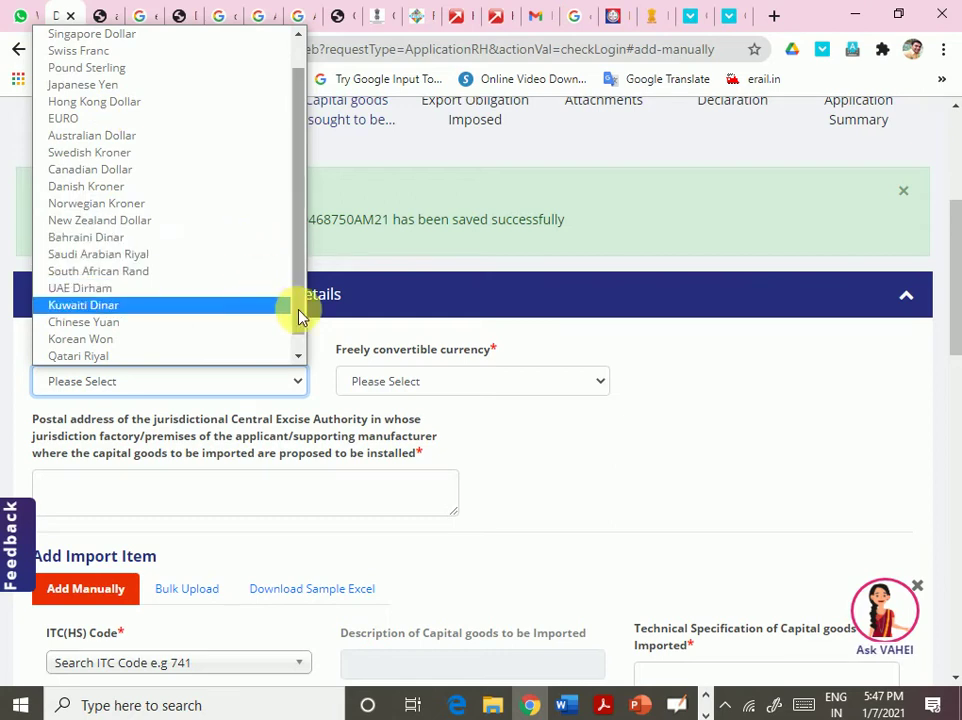
scroll(302, 330, down, 1)
drag(302, 340, 290, 150)
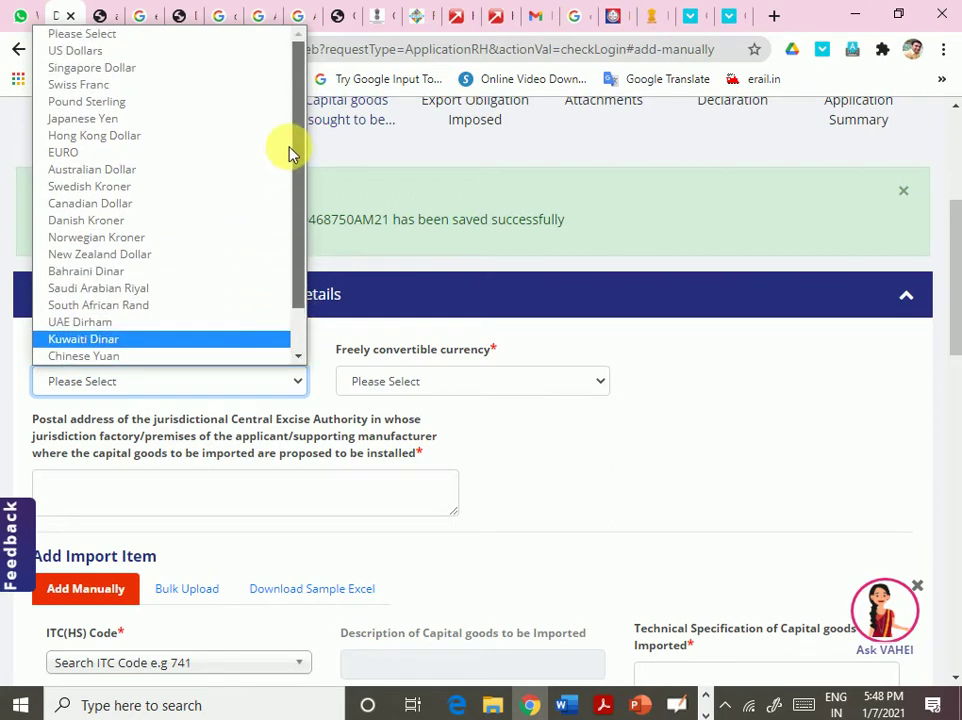
click(116, 50)
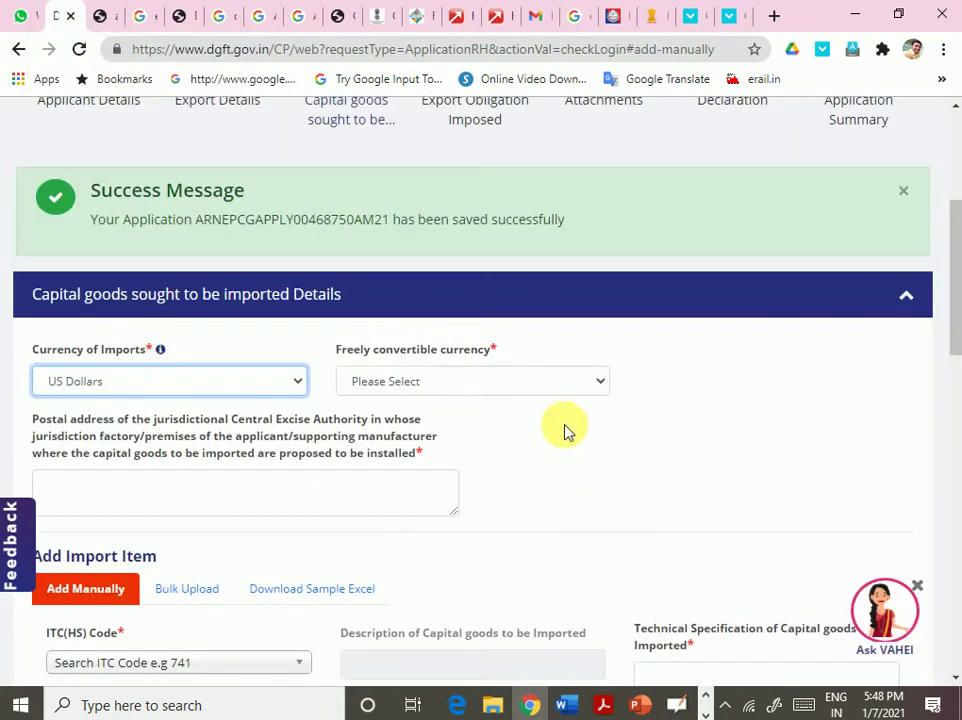
click(535, 384)
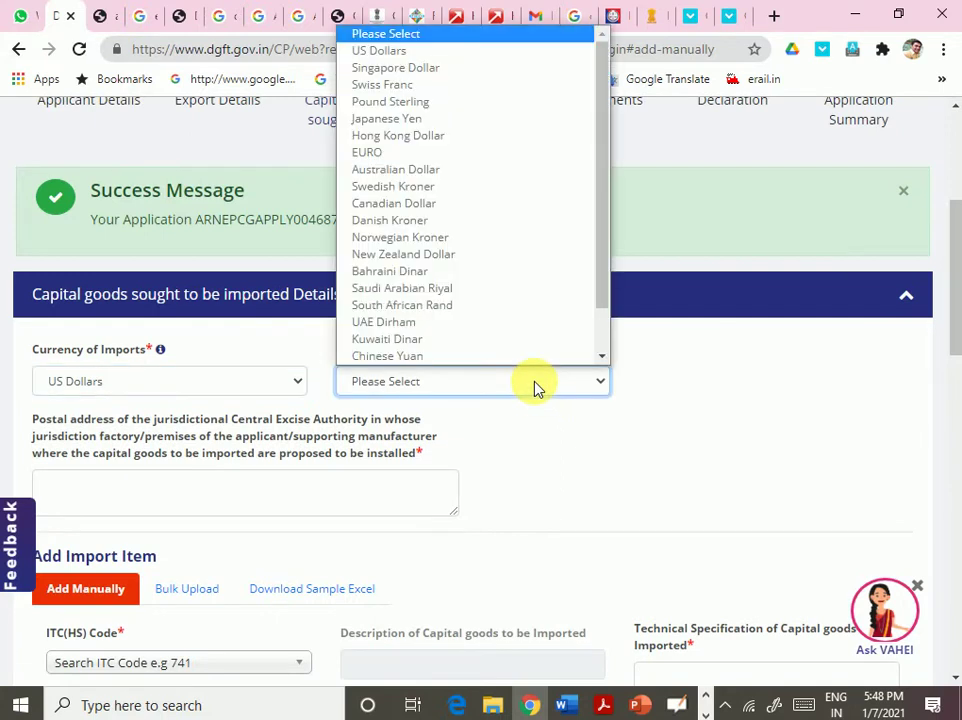
click(459, 54)
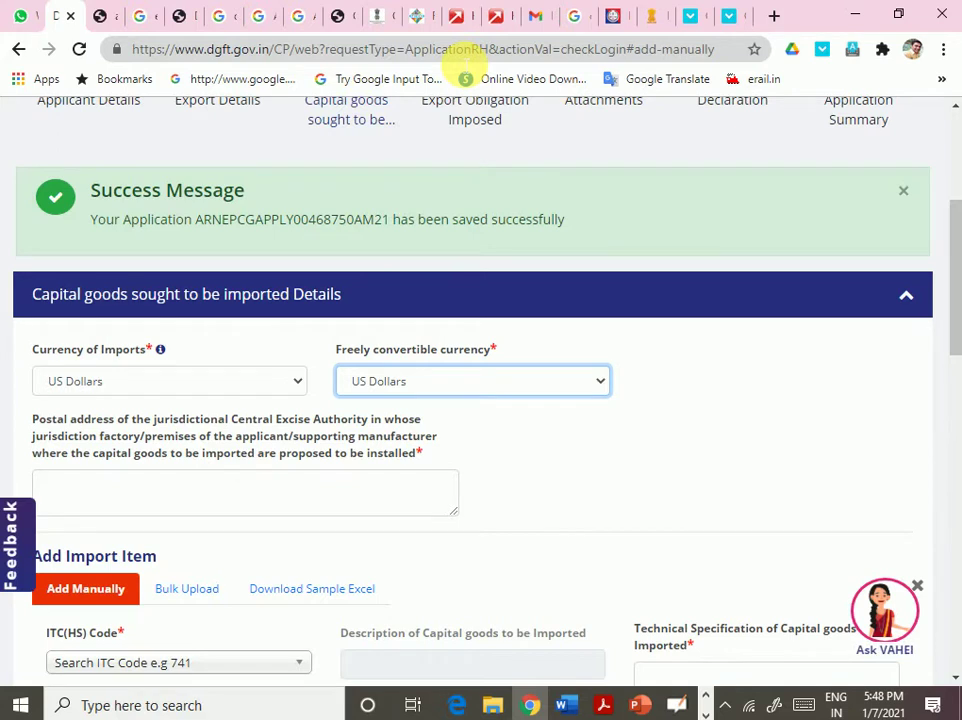
scroll(447, 511, down, 2)
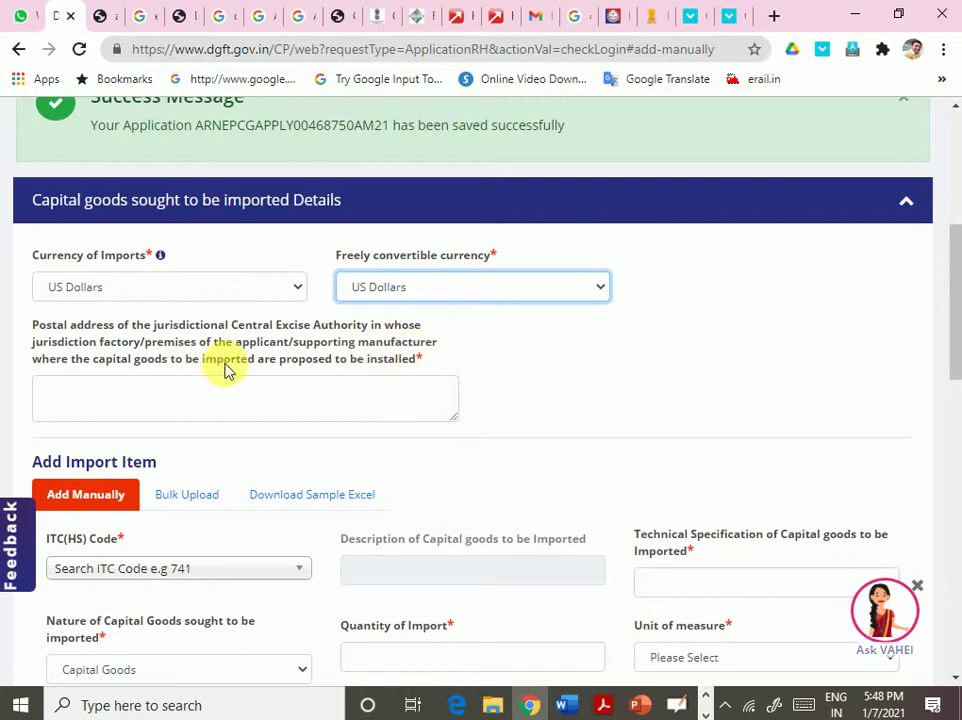
- Type GST DEPARTMENT AHMEDABAD into the excise authority's postal address box, skipping the autofill suggestions
click(190, 400)
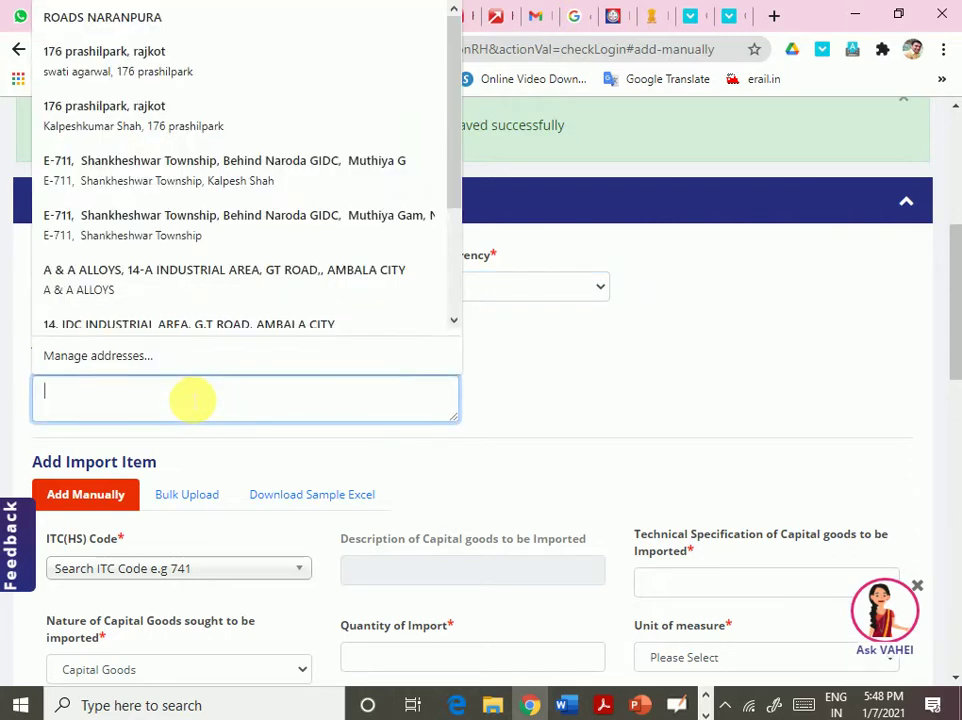
click(192, 400)
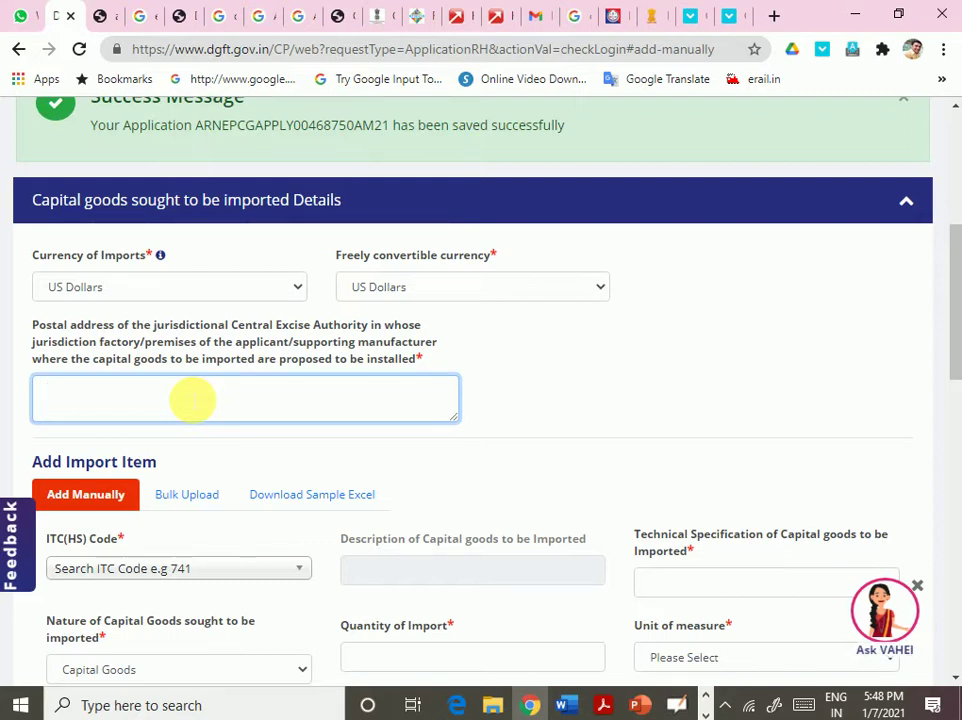
text(dl)
key(BackSpace)
key(BackSpace)
key(BackSpace)
text(GST)
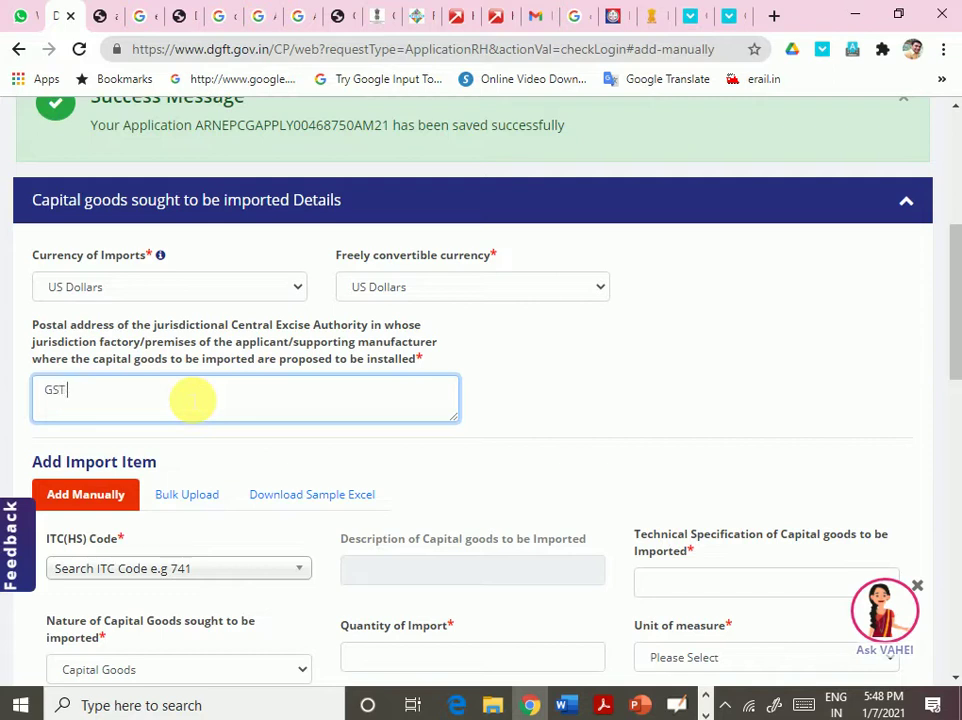
text( DEPARTMENT)
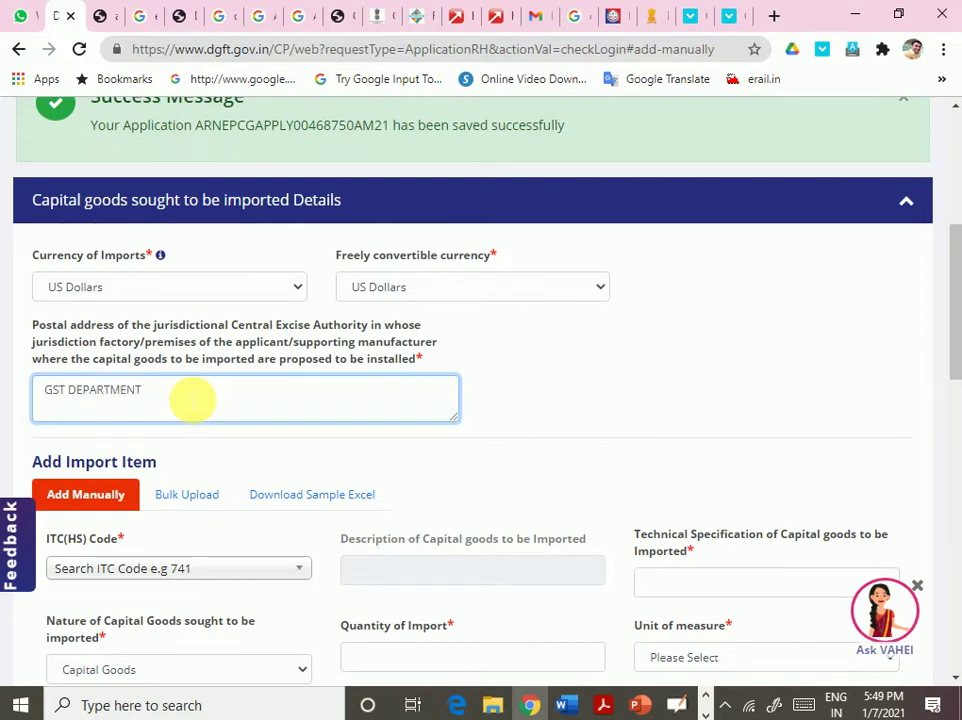
text( AHMEDABAD)
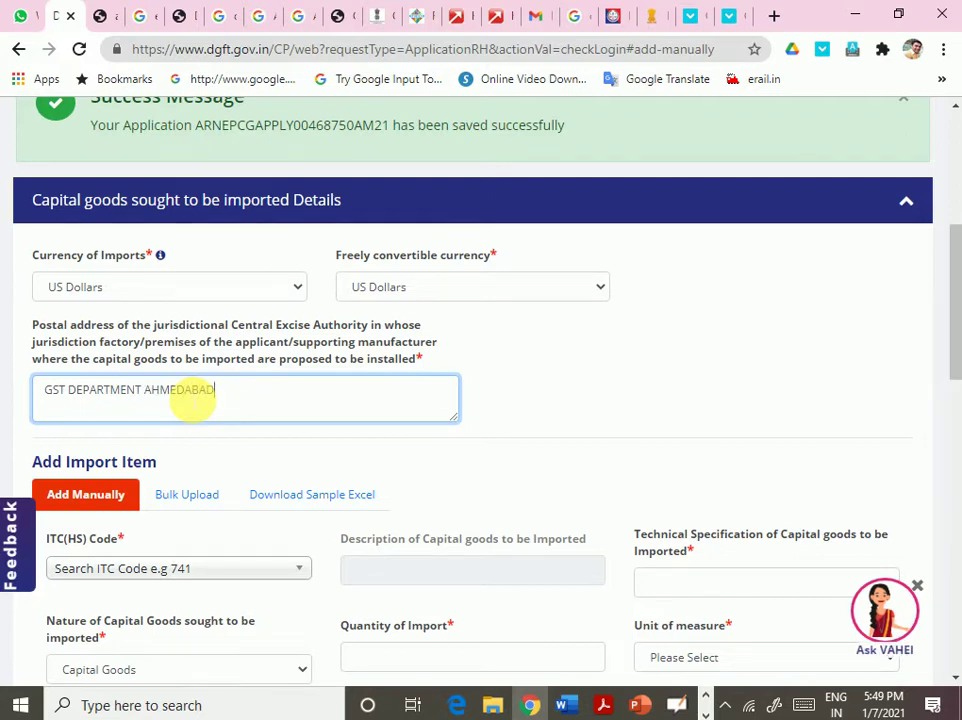
scroll(255, 480, down, 1)
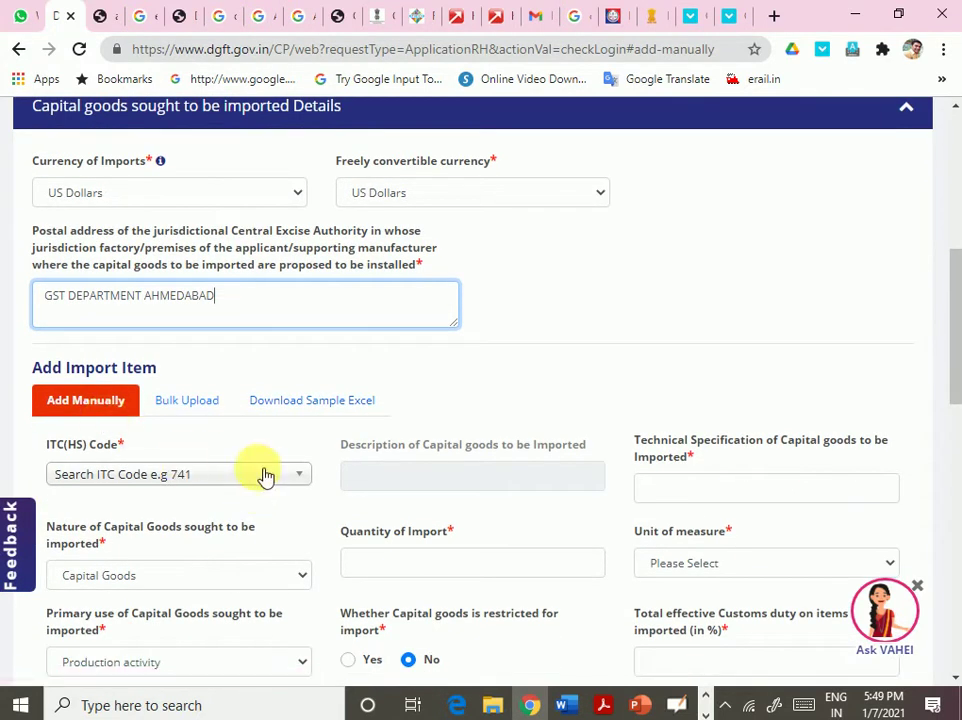
scroll(264, 474, down, 3)
scroll(277, 468, up, 1)
scroll(277, 470, up, 1)
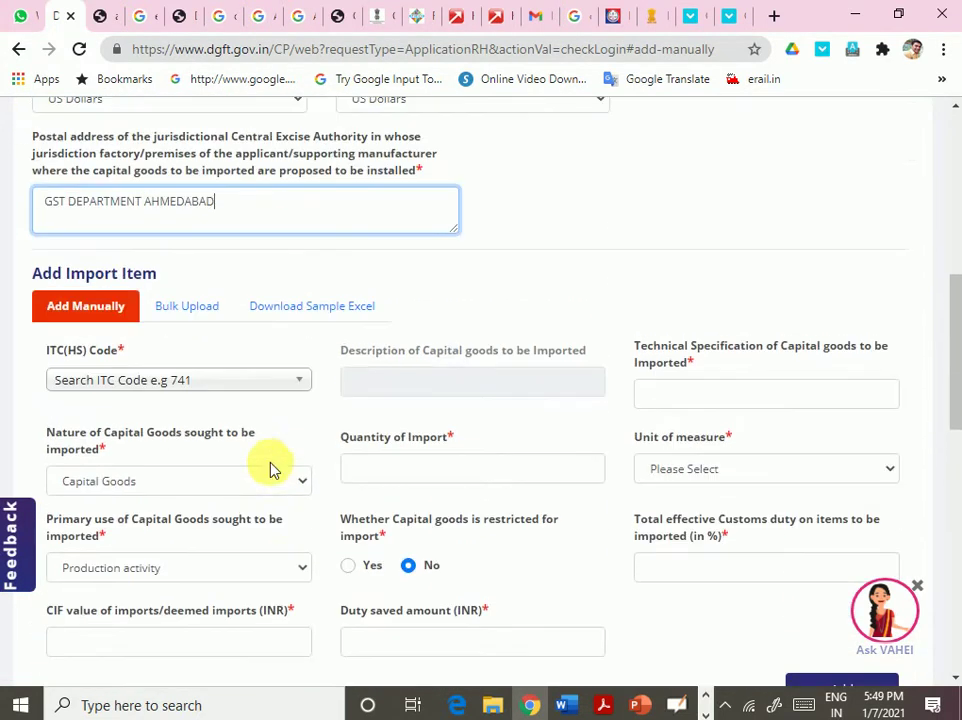
- Download the ImportItemPre sample Excel file, reveal it in the EPCG folder and open it
click(320, 308)
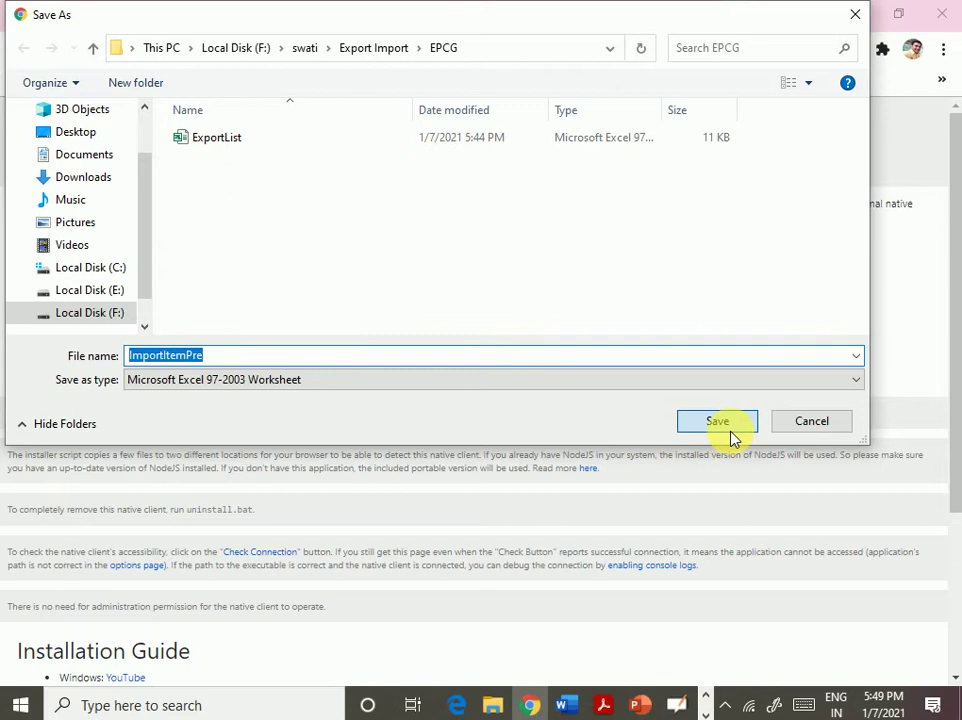
click(733, 438)
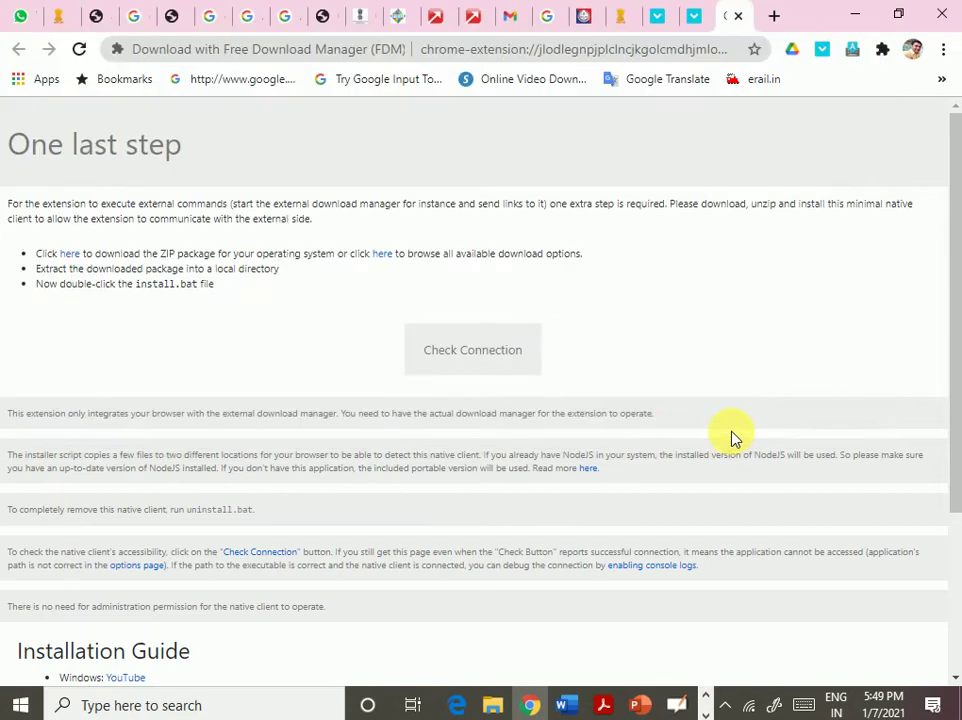
right_click(68, 660)
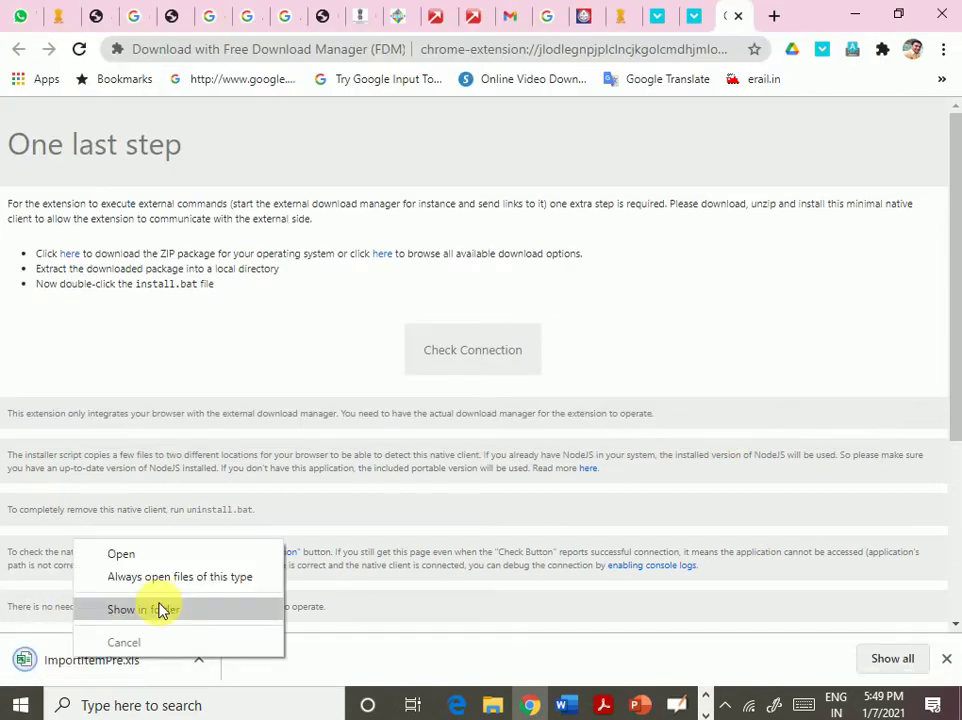
click(157, 620)
double_click(236, 320)
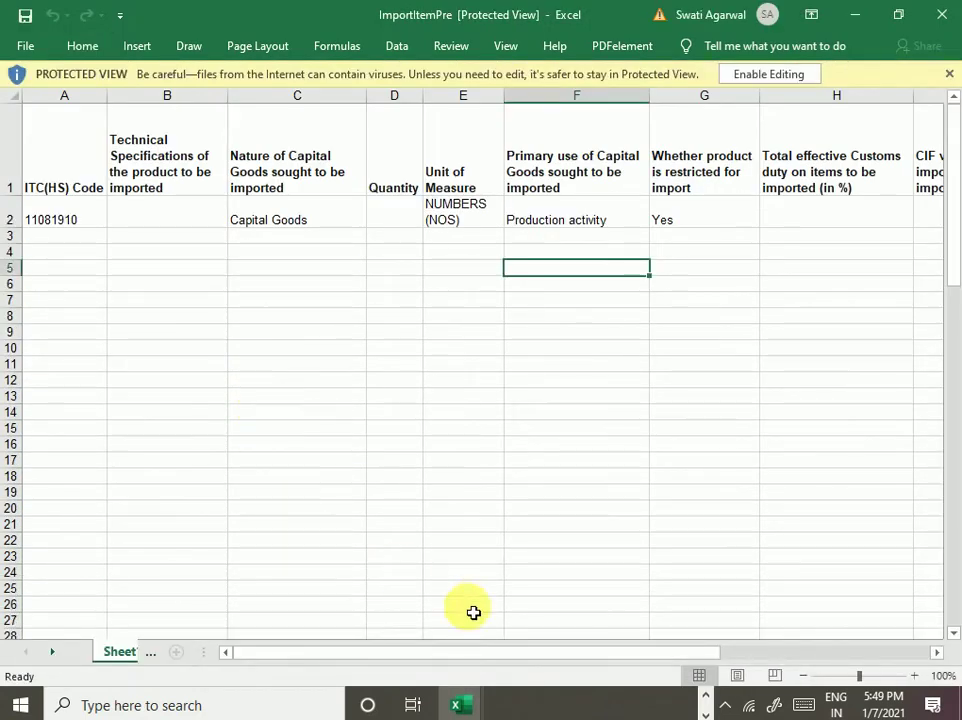
- Enable editing and enter MACHINE TO MAKE WIRE as the technical specification in cell B2
drag(558, 657, 310, 655)
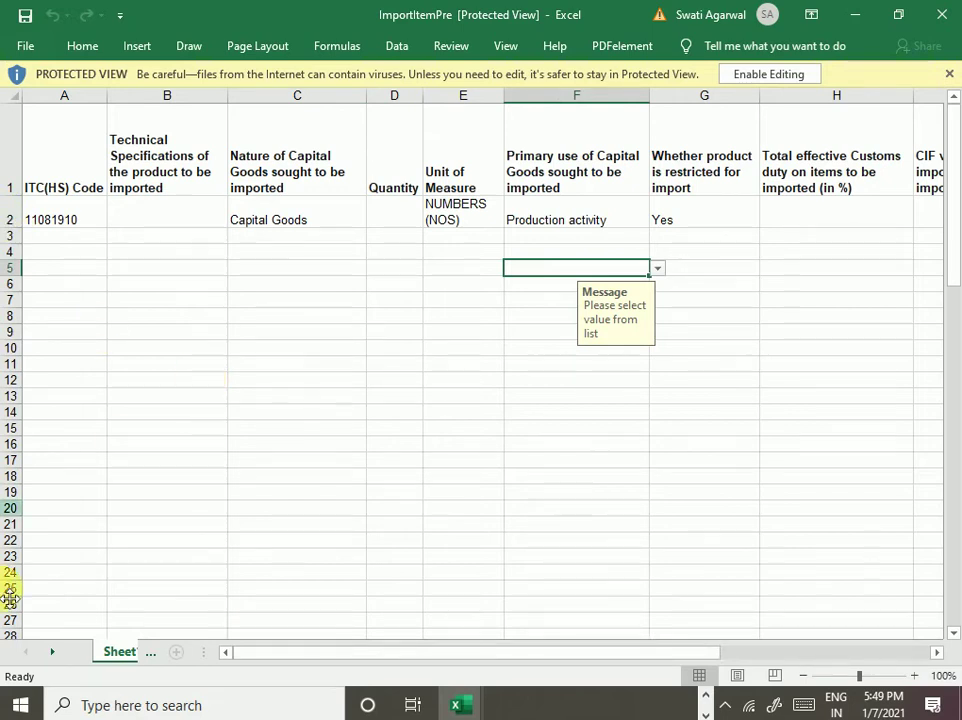
click(745, 80)
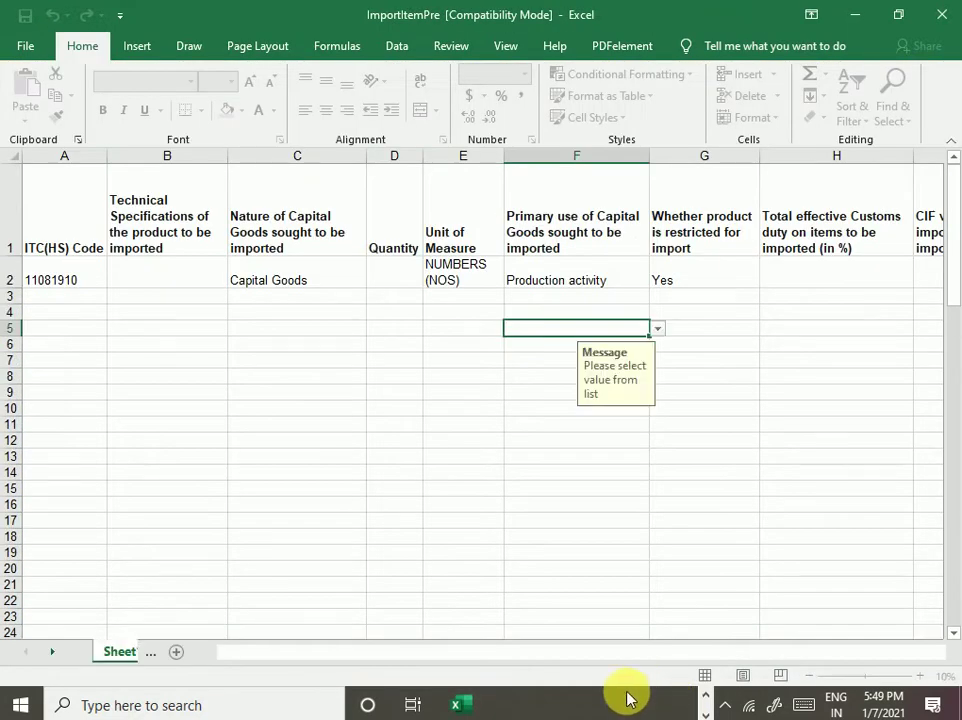
click(71, 328)
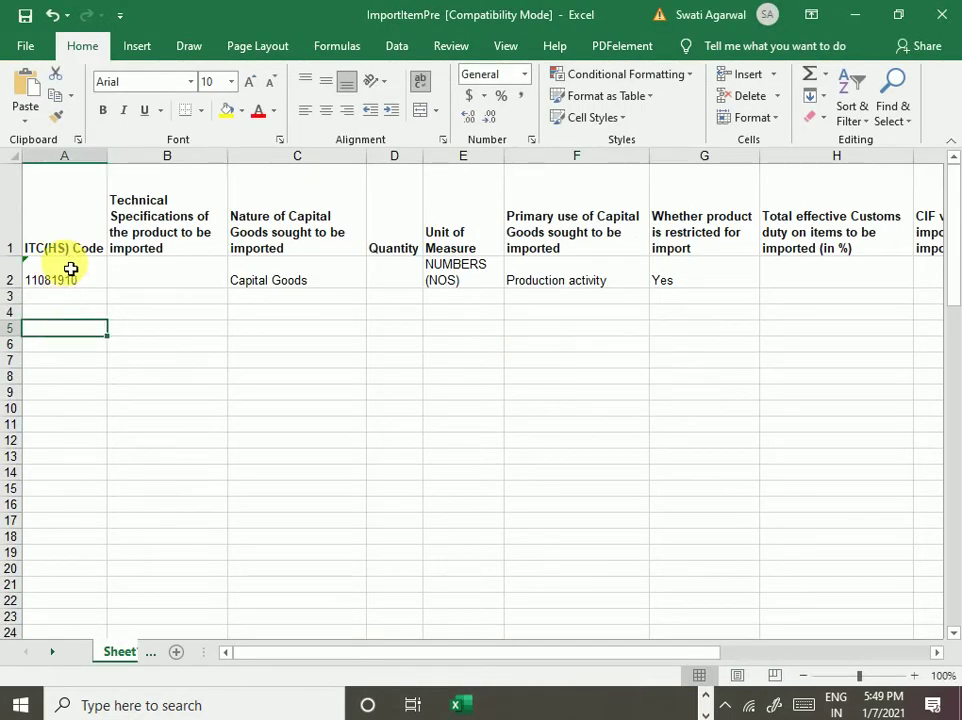
click(69, 266)
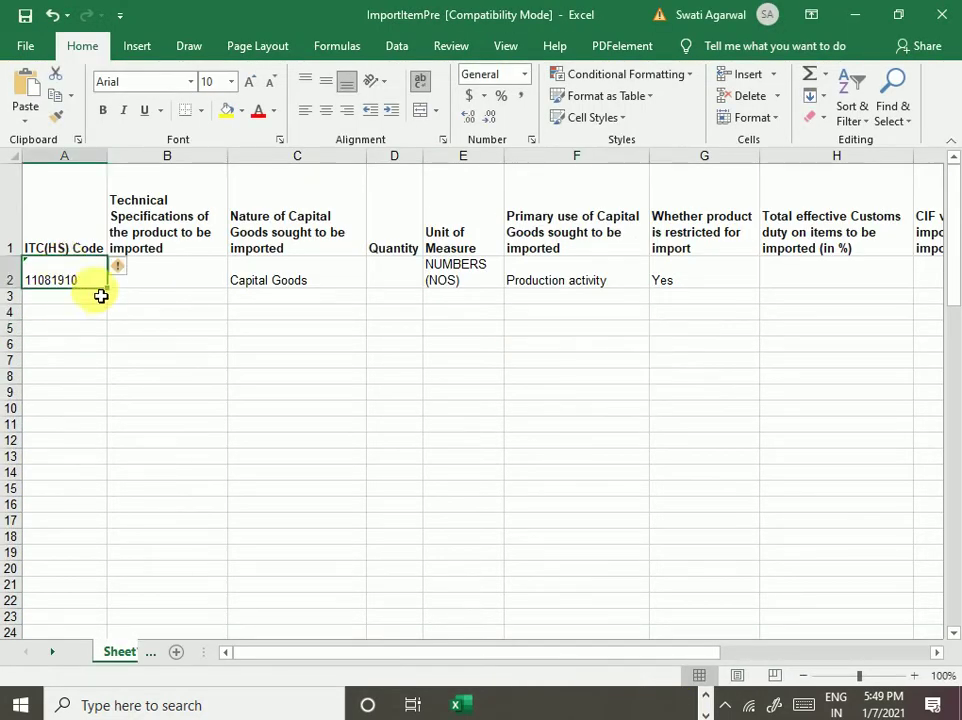
click(155, 397)
click(158, 237)
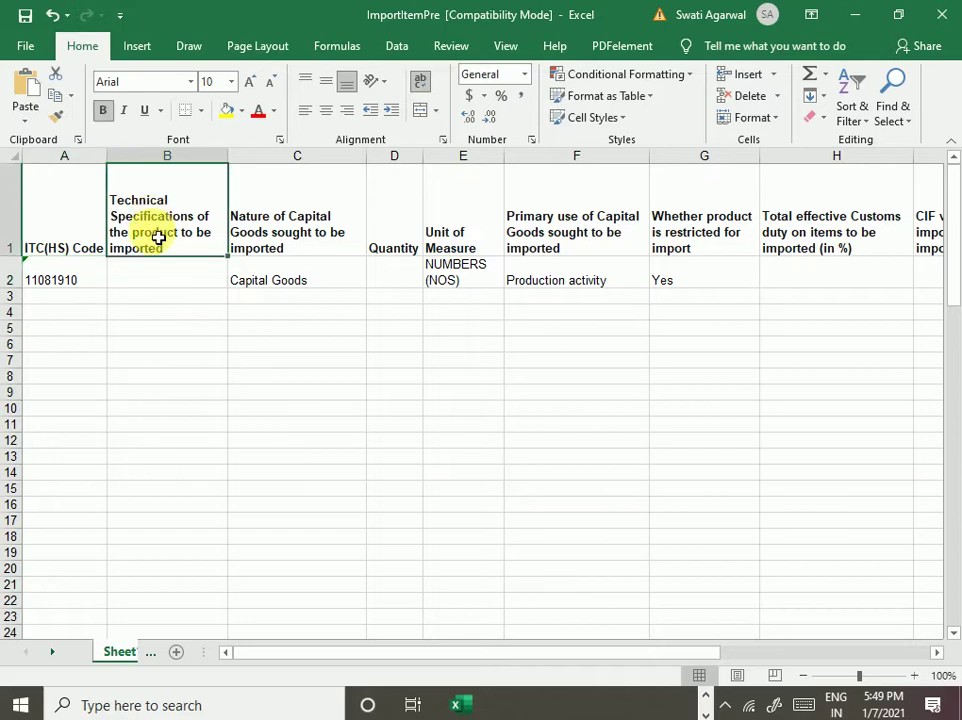
click(177, 288)
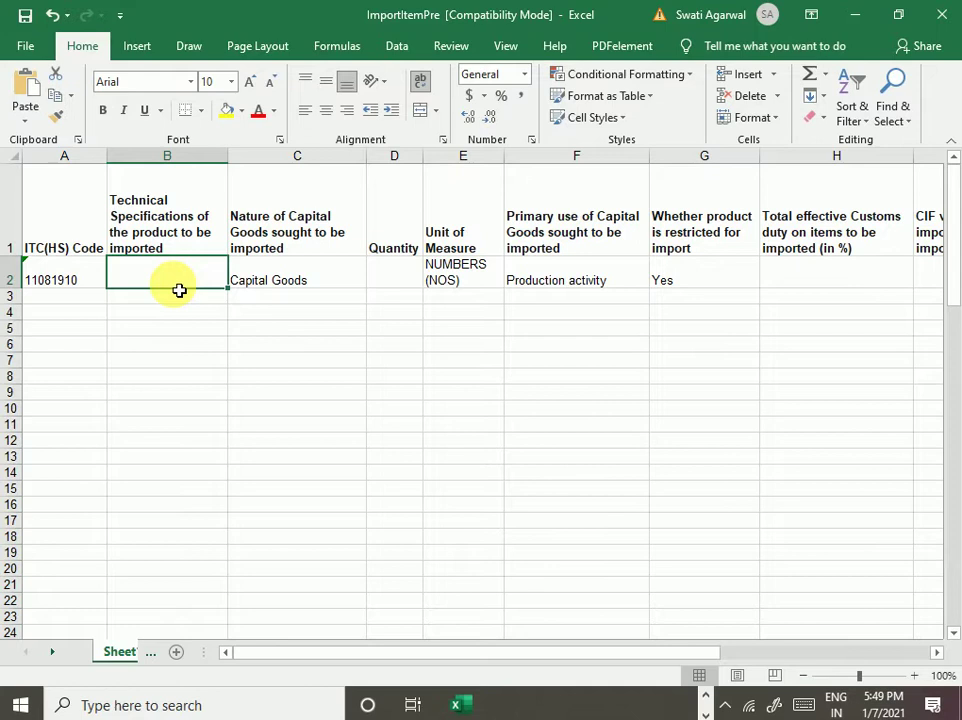
text(MACHINE)
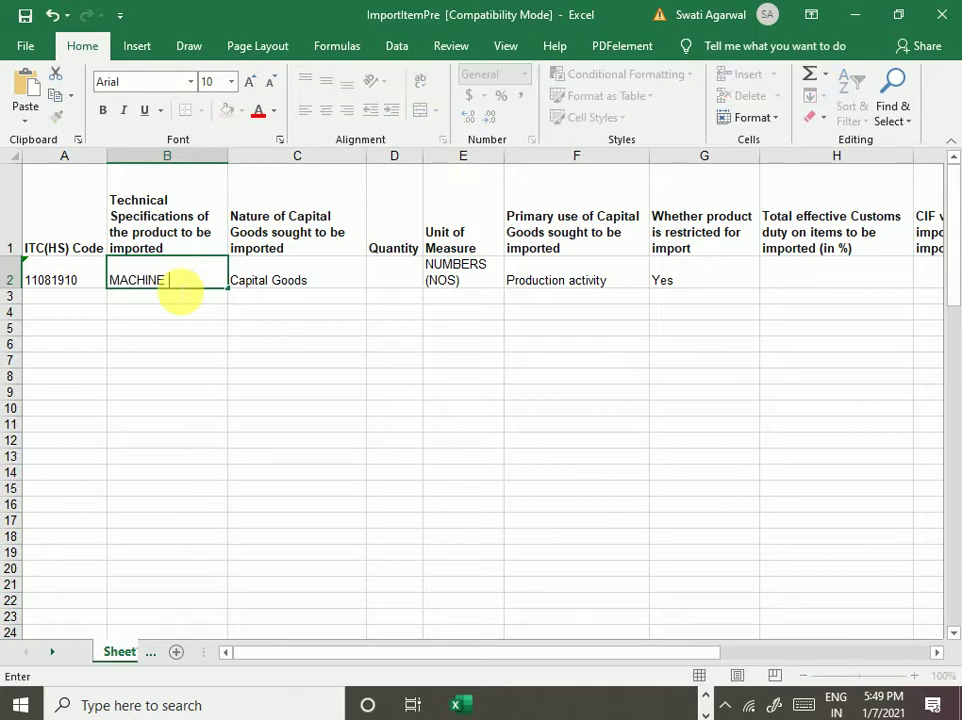
text( TO MAKE)
text(WIRE)
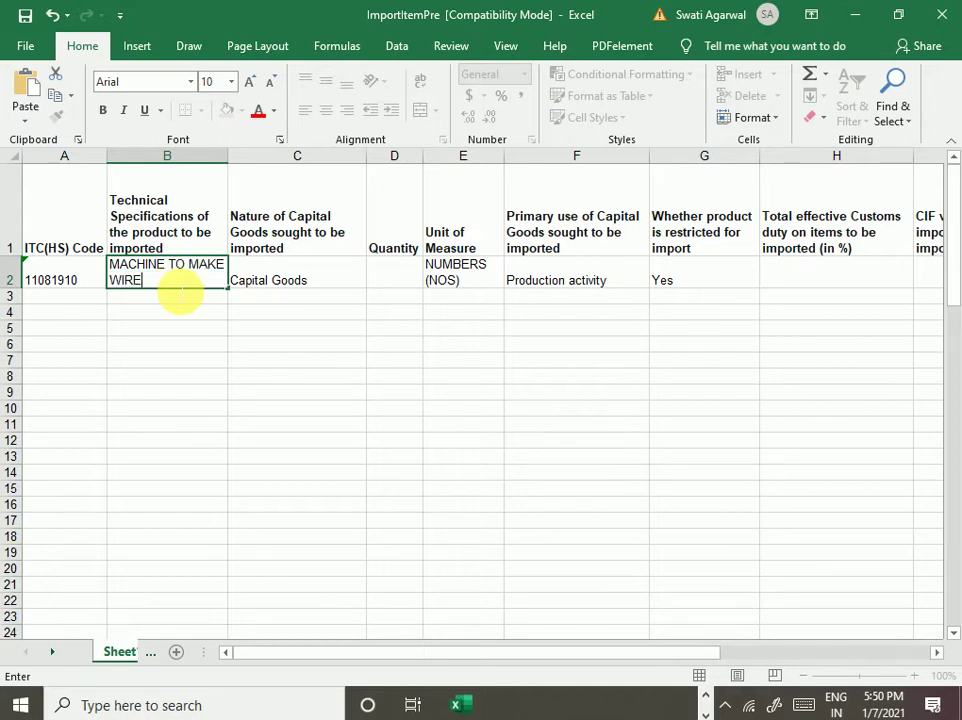
key(Tab)
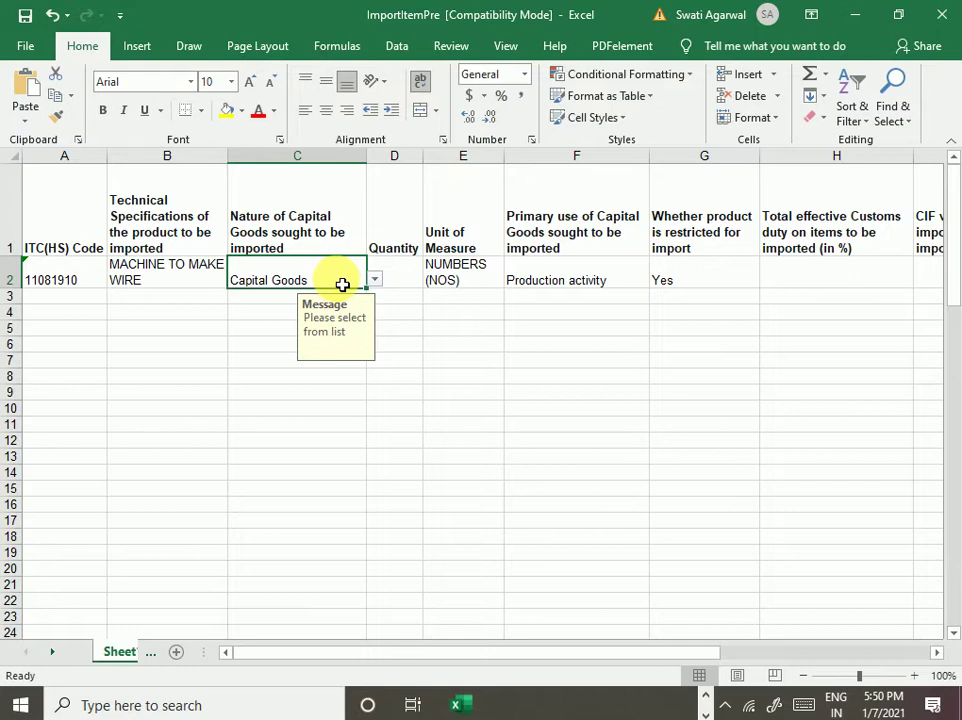
- Set row 2's nature of goods to Capital Goods and its quantity to 1
click(374, 281)
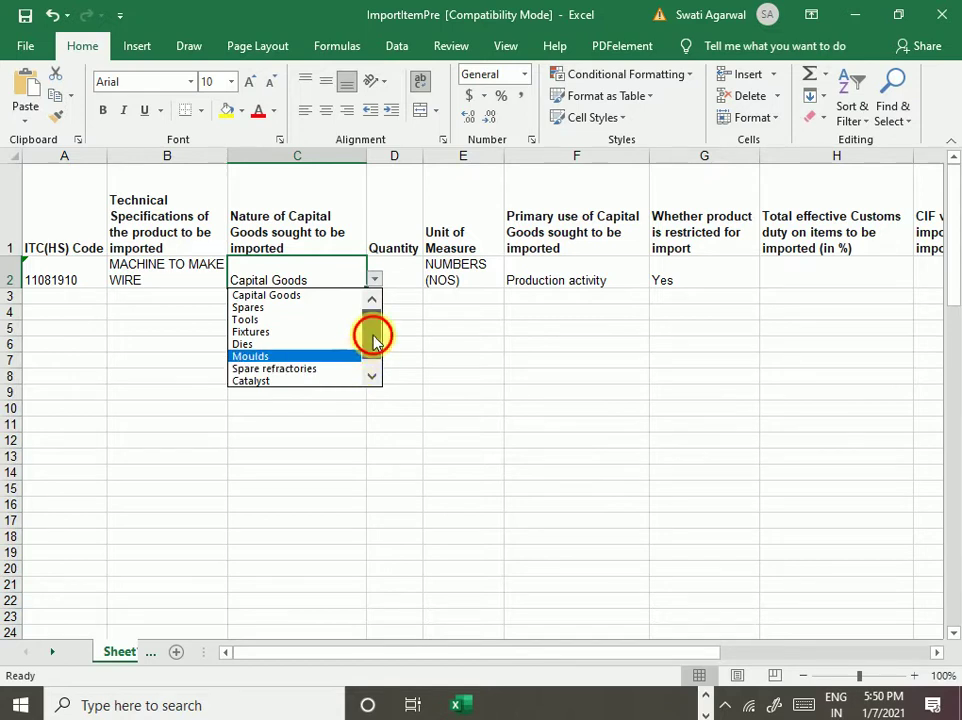
mouse_move(374, 333)
mouse_down()
mouse_move(378, 370)
mouse_move(374, 327)
mouse_up()
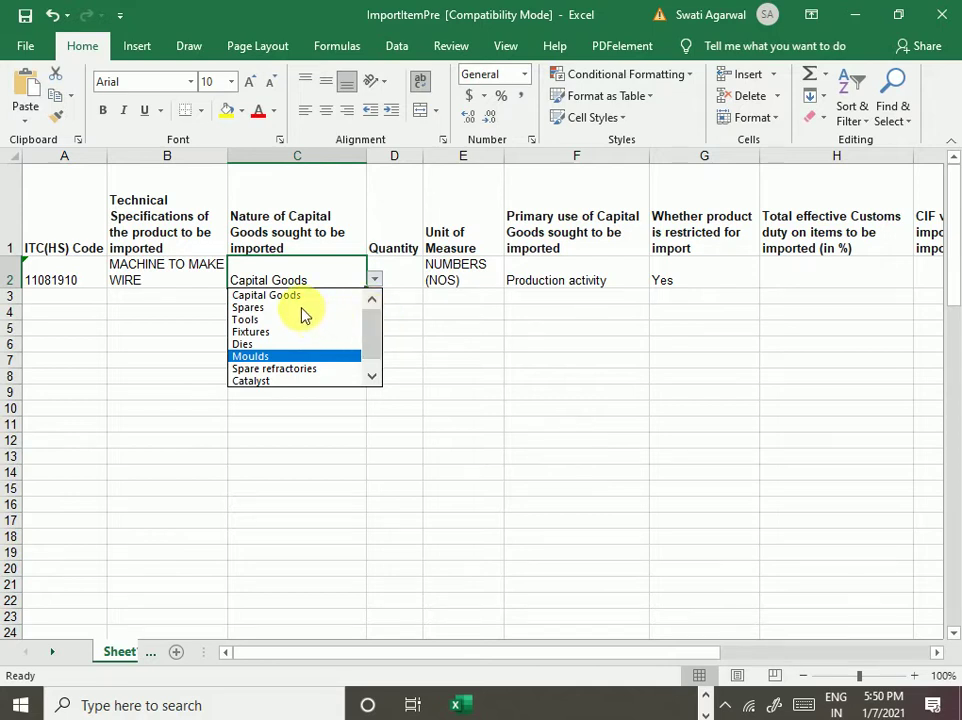
click(285, 295)
click(383, 376)
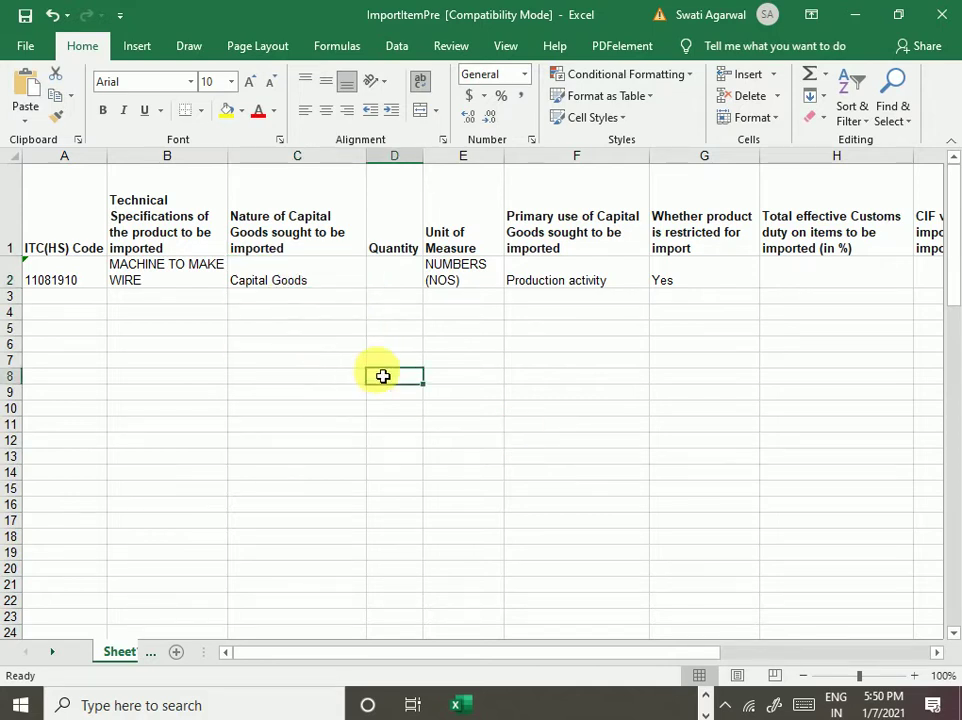
click(403, 279)
text(1)
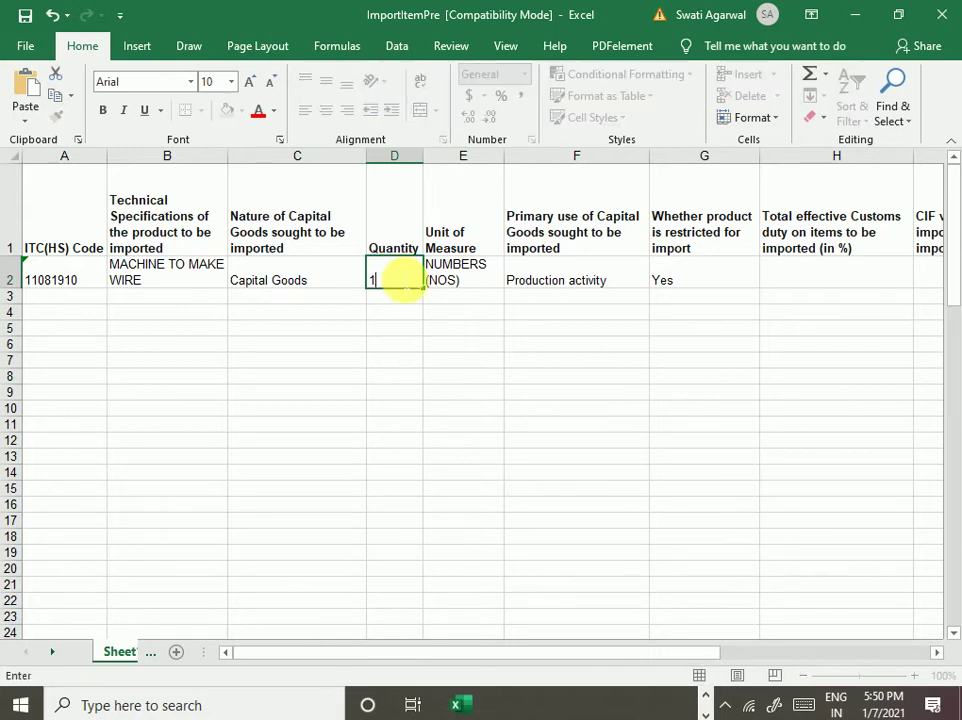
key(Tab)
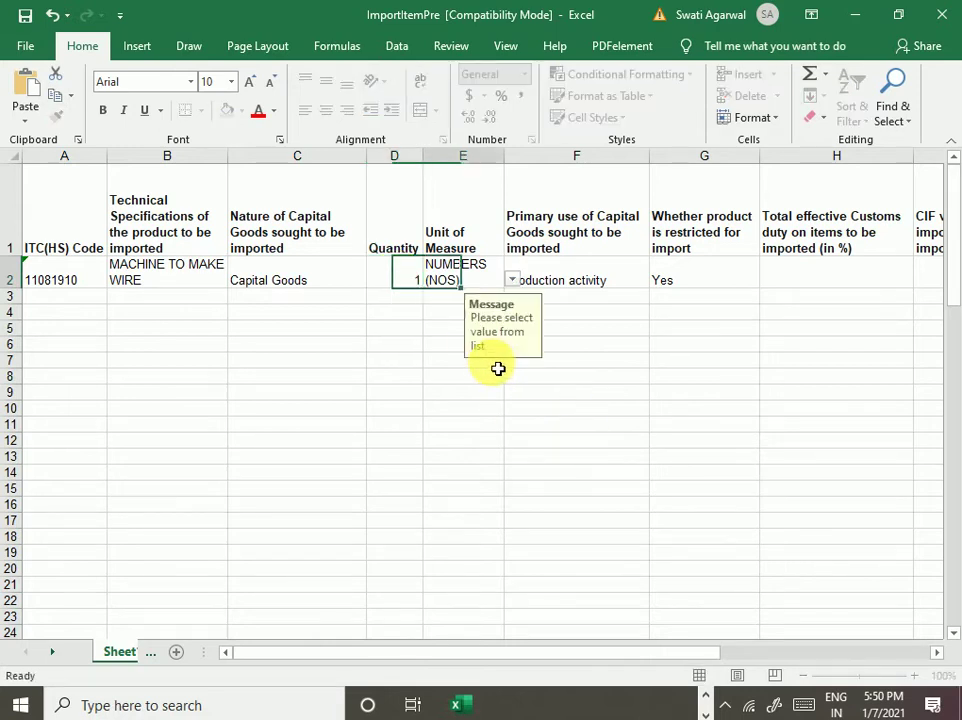
- Choose NUMBERS (NOS) as the unit of measure in E2
click(512, 281)
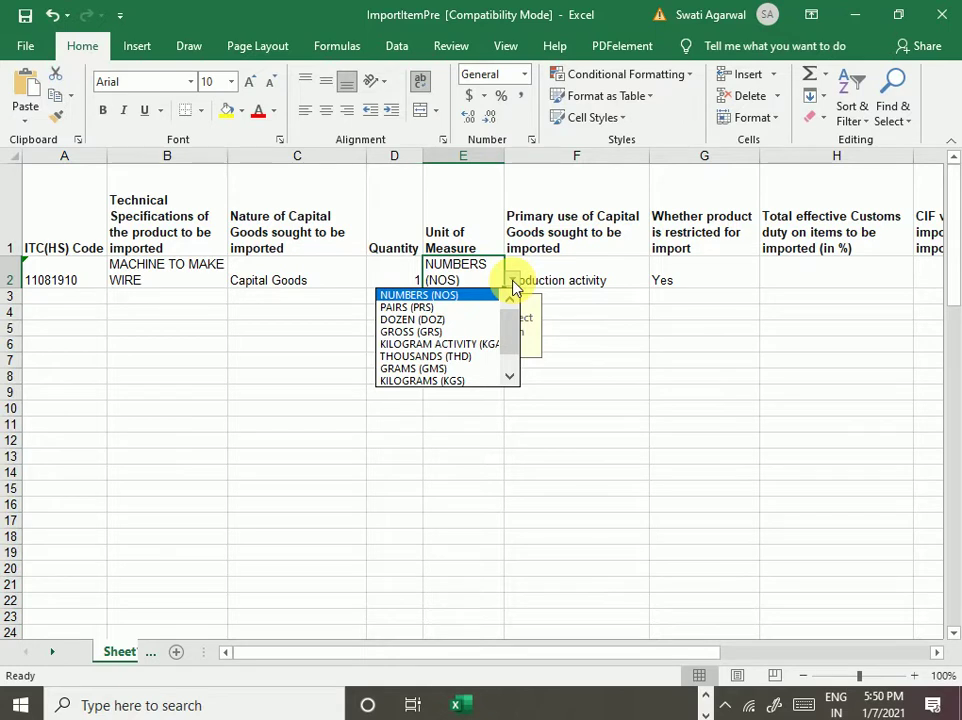
drag(515, 326, 515, 365)
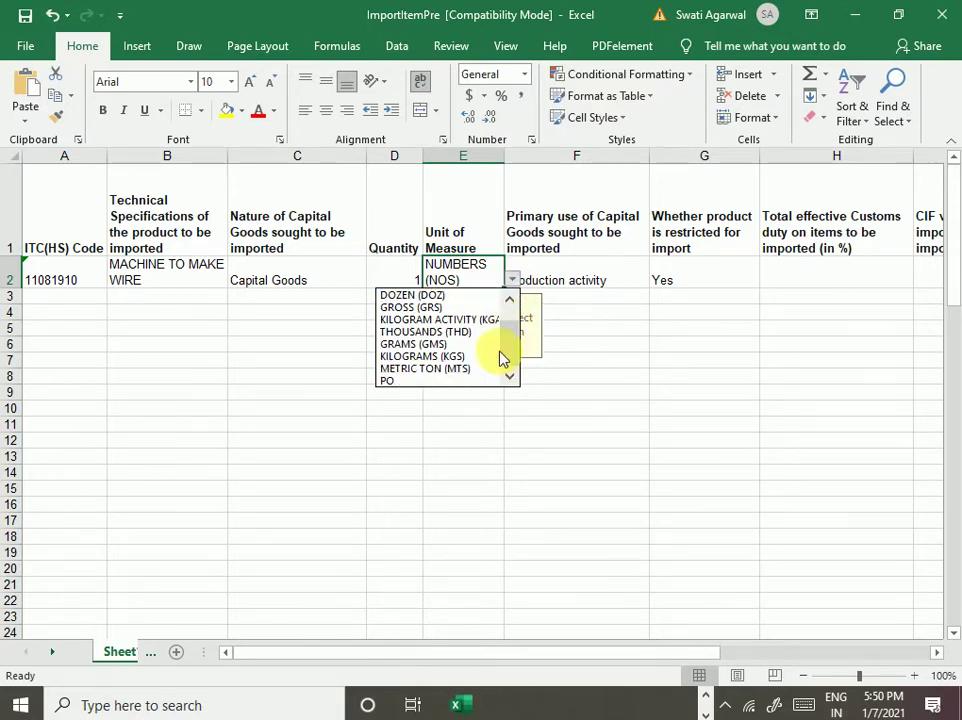
drag(513, 350, 517, 315)
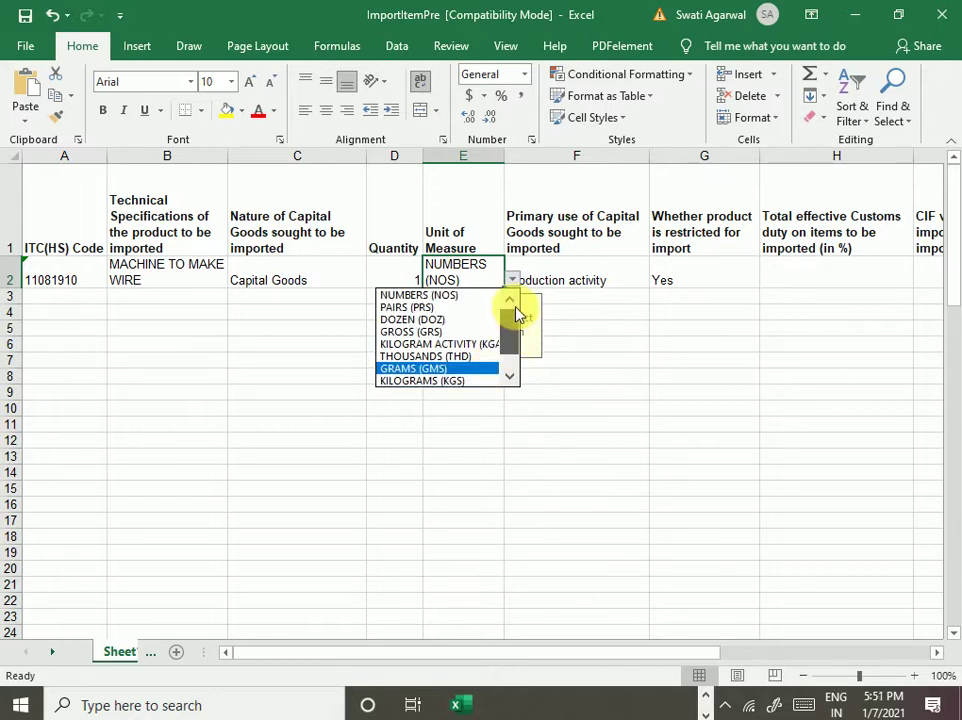
click(449, 304)
click(629, 347)
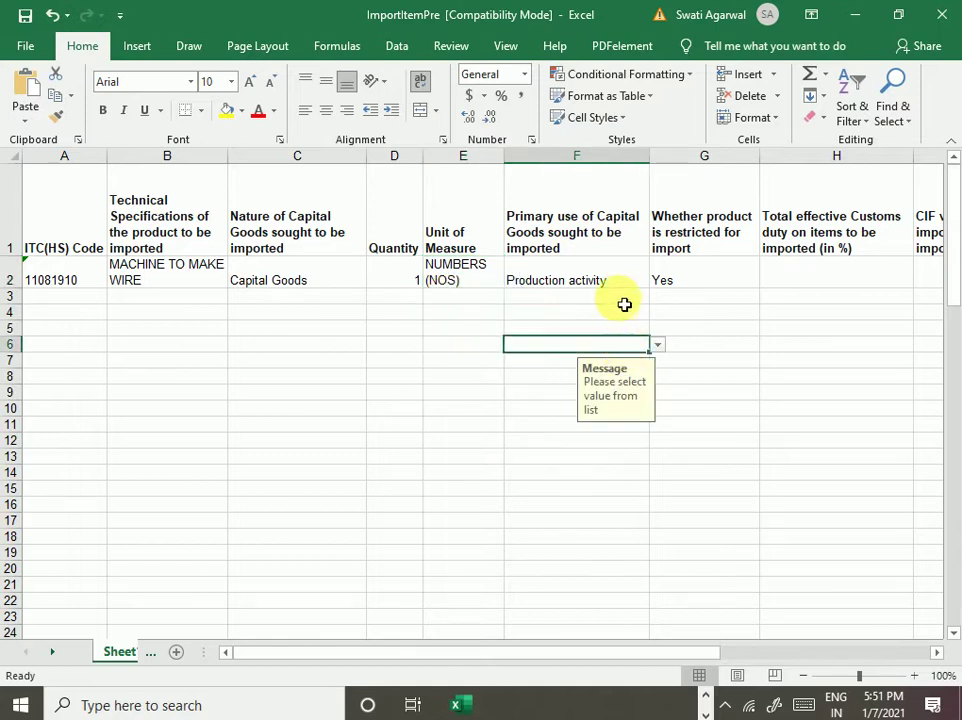
click(575, 285)
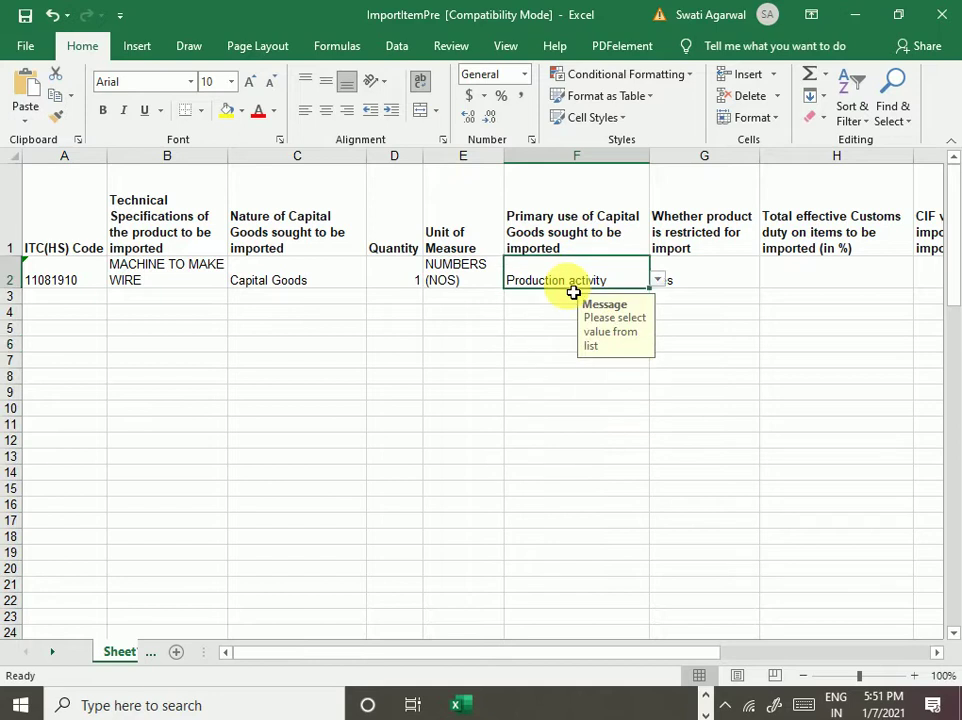
- Set row 2's primary use to For rendering services
click(658, 282)
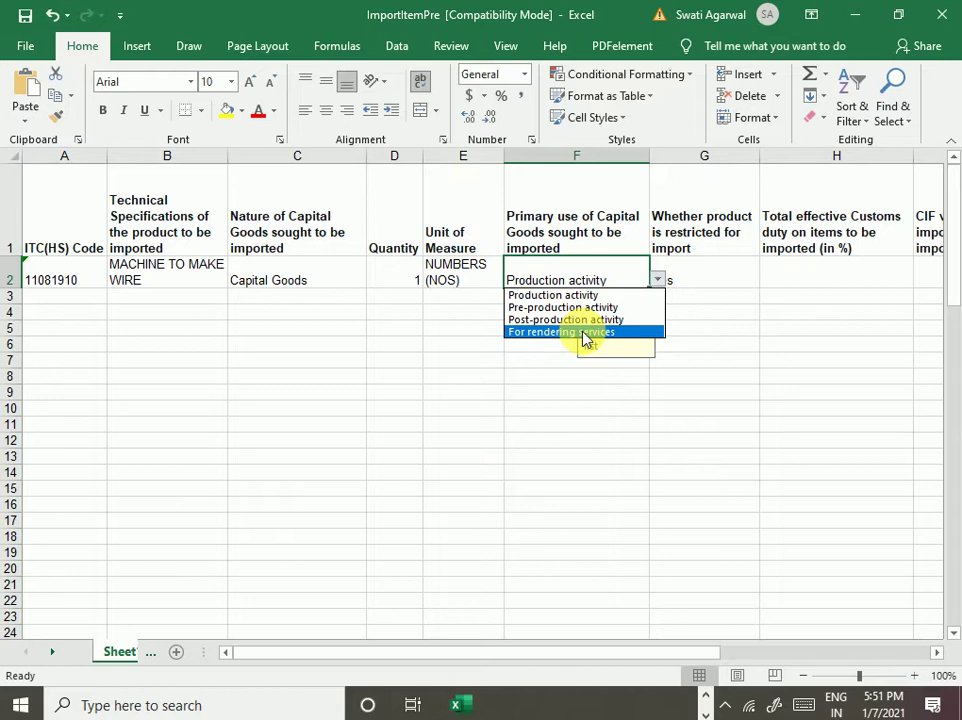
click(585, 333)
click(701, 377)
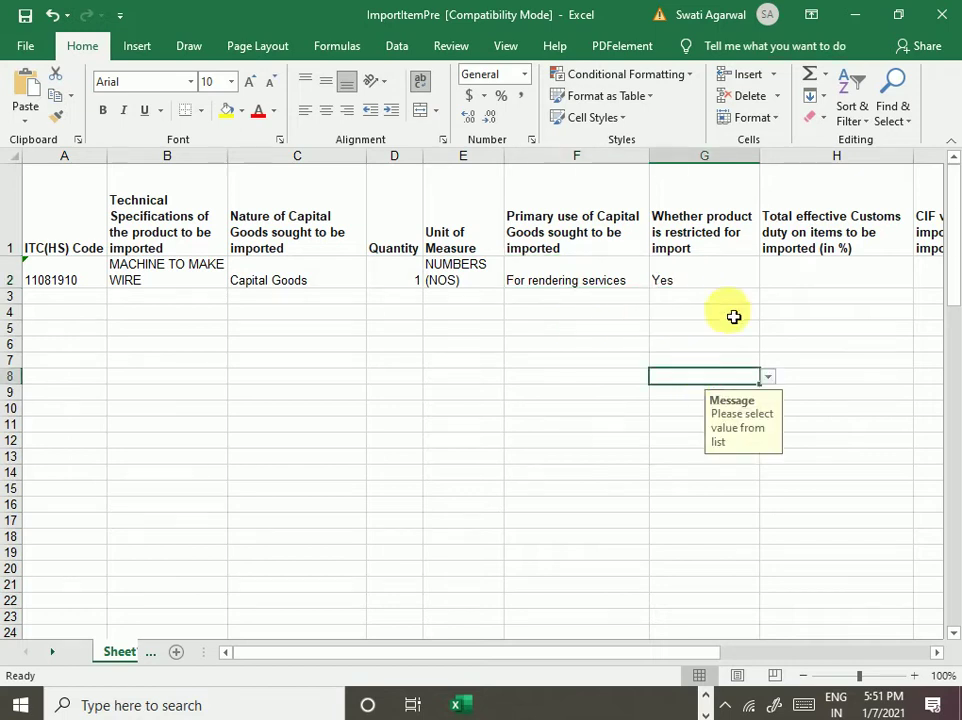
- Set the restricted-for-import value in G2 to No
click(698, 279)
click(776, 287)
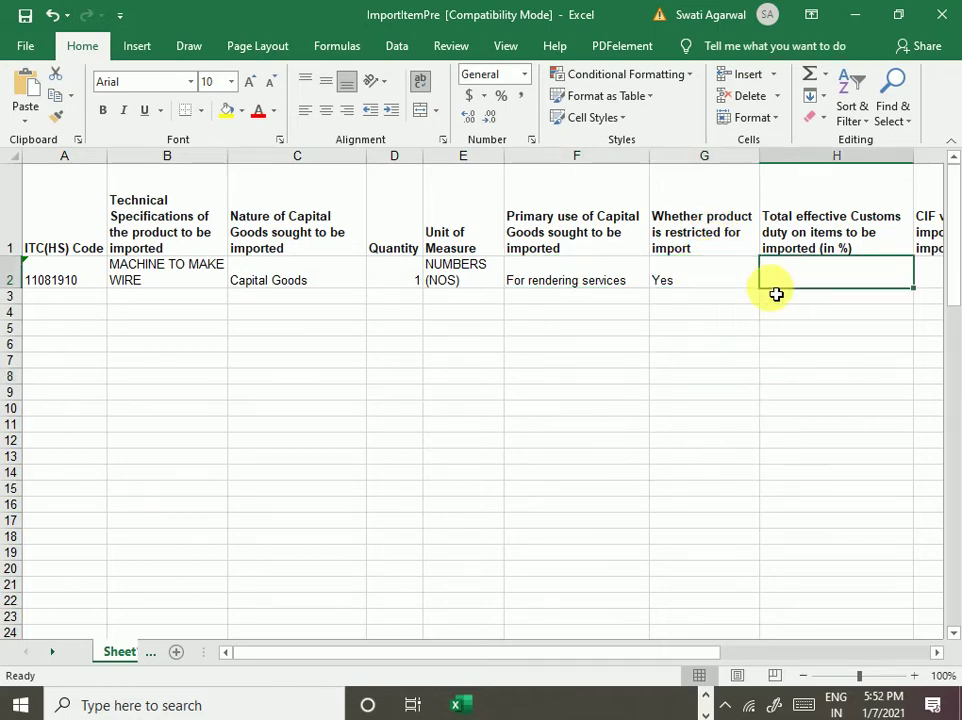
click(700, 298)
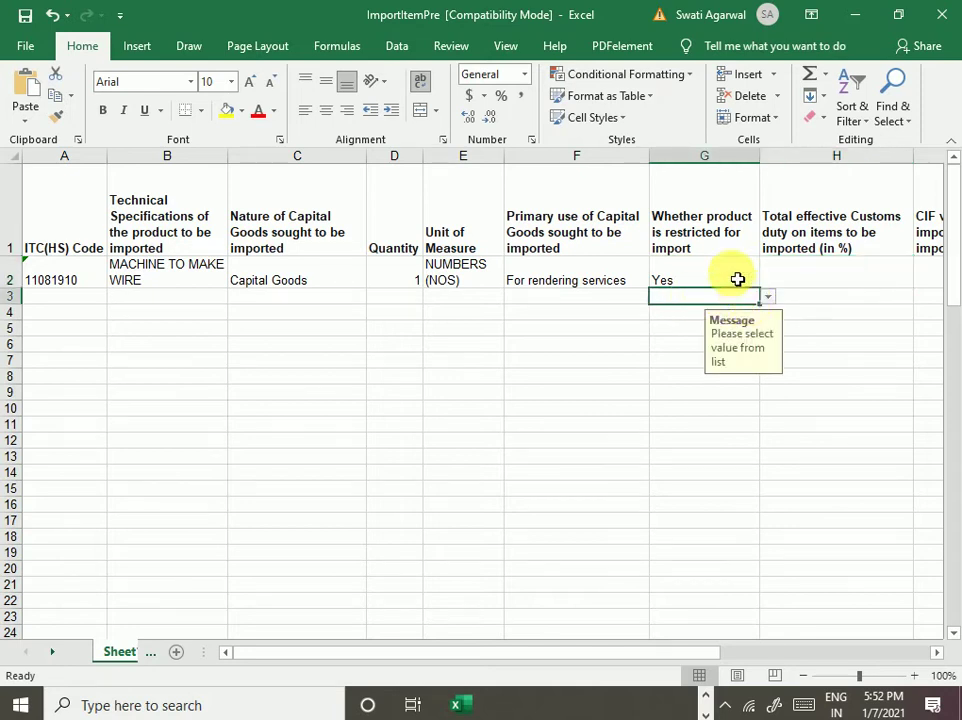
click(737, 279)
click(767, 279)
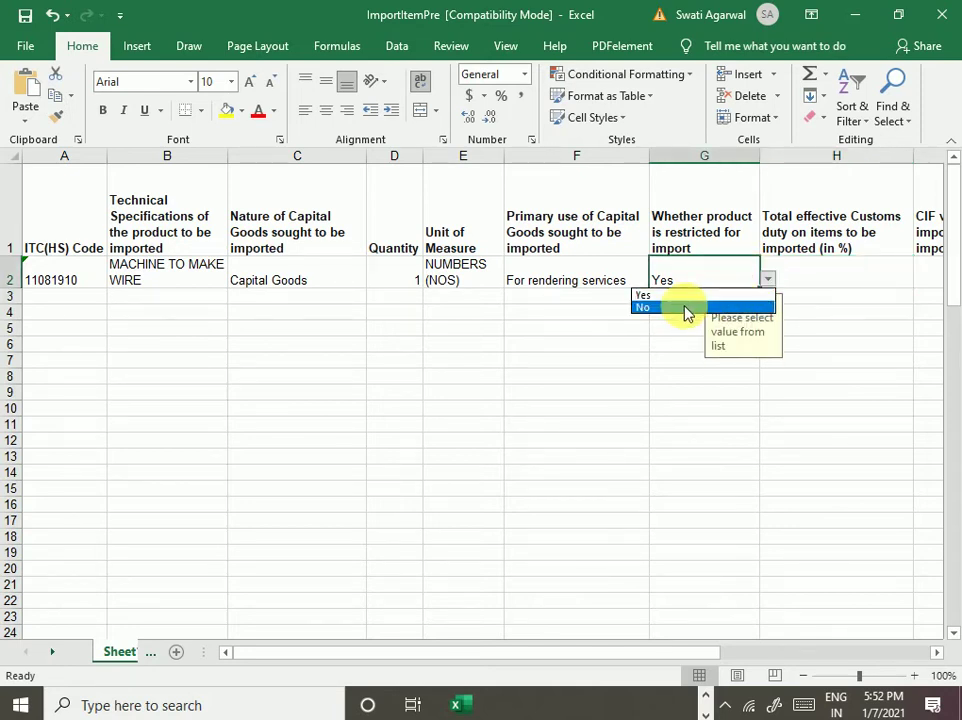
click(686, 308)
drag(616, 654, 786, 683)
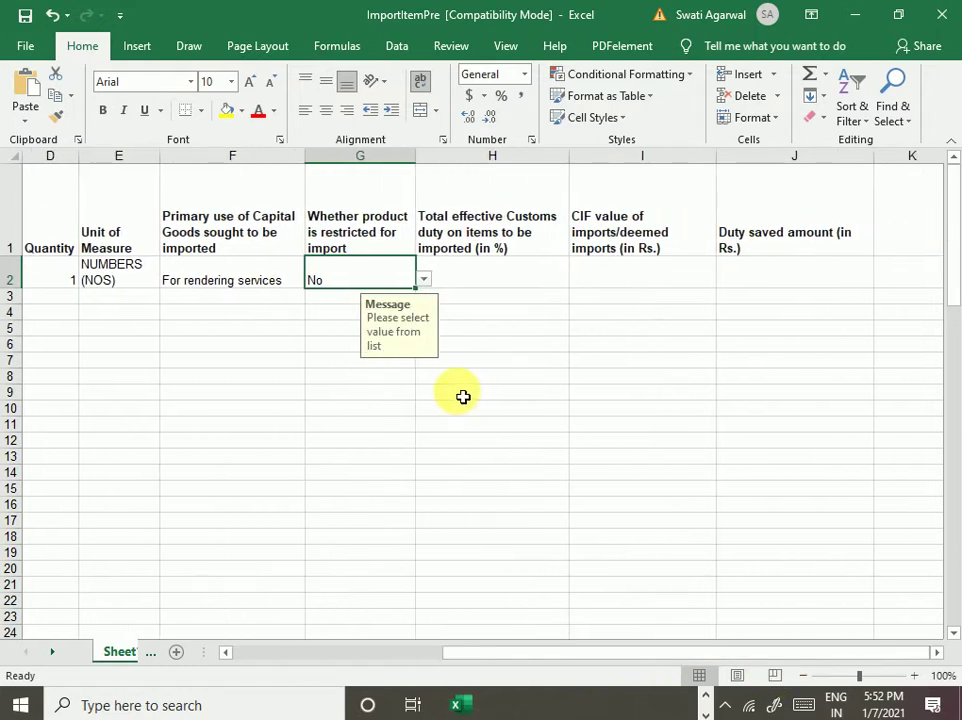
- Look over the still-empty customs duty (H2) and CIF value (I2) cells
click(509, 494)
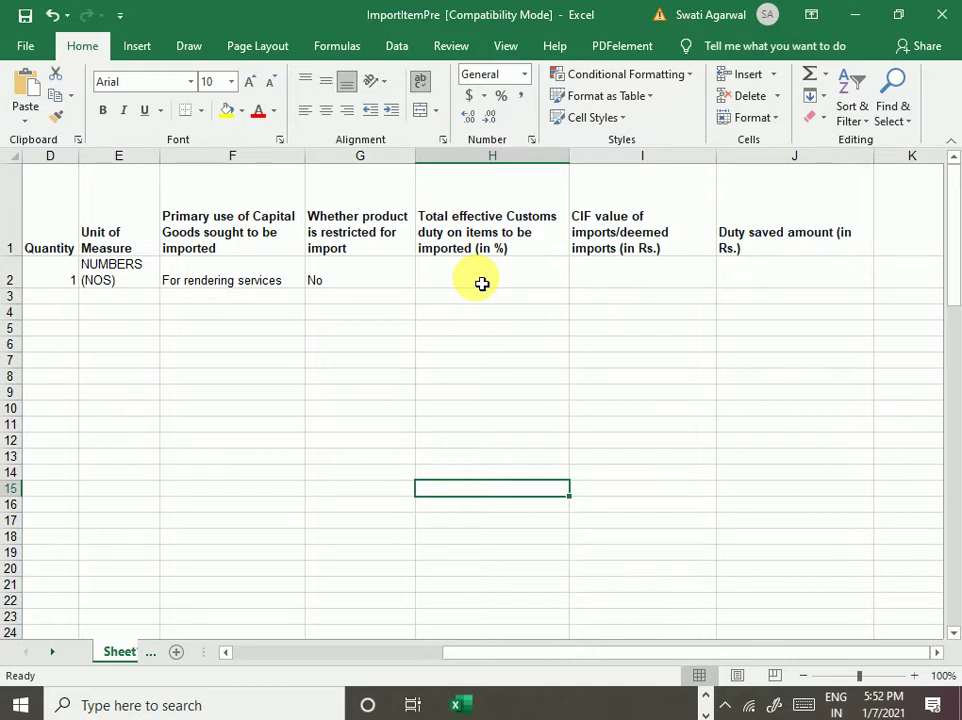
click(467, 292)
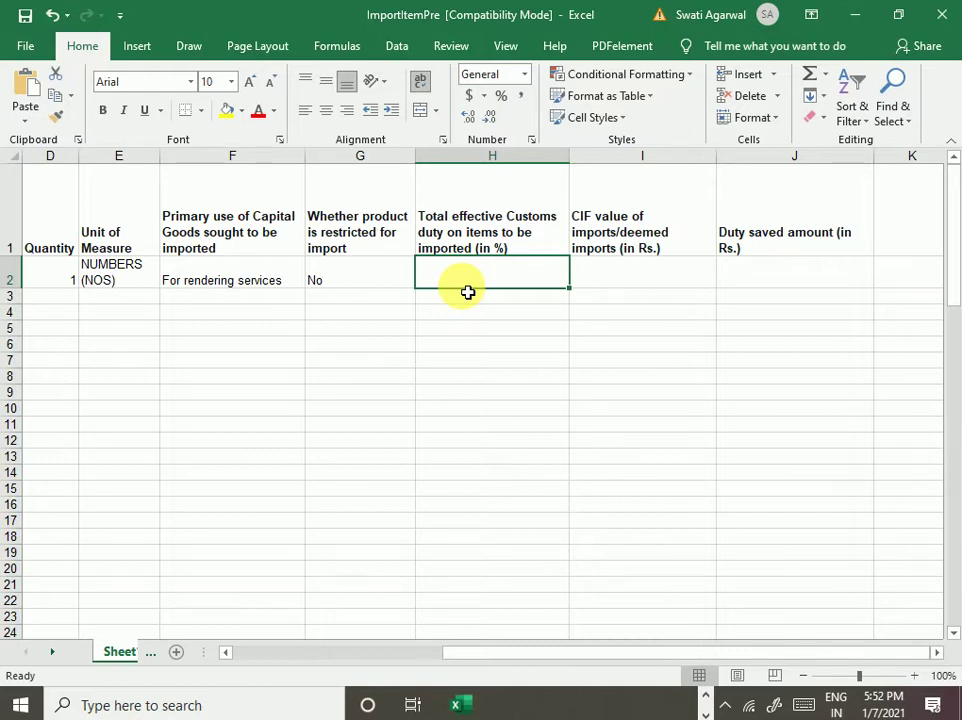
click(630, 284)
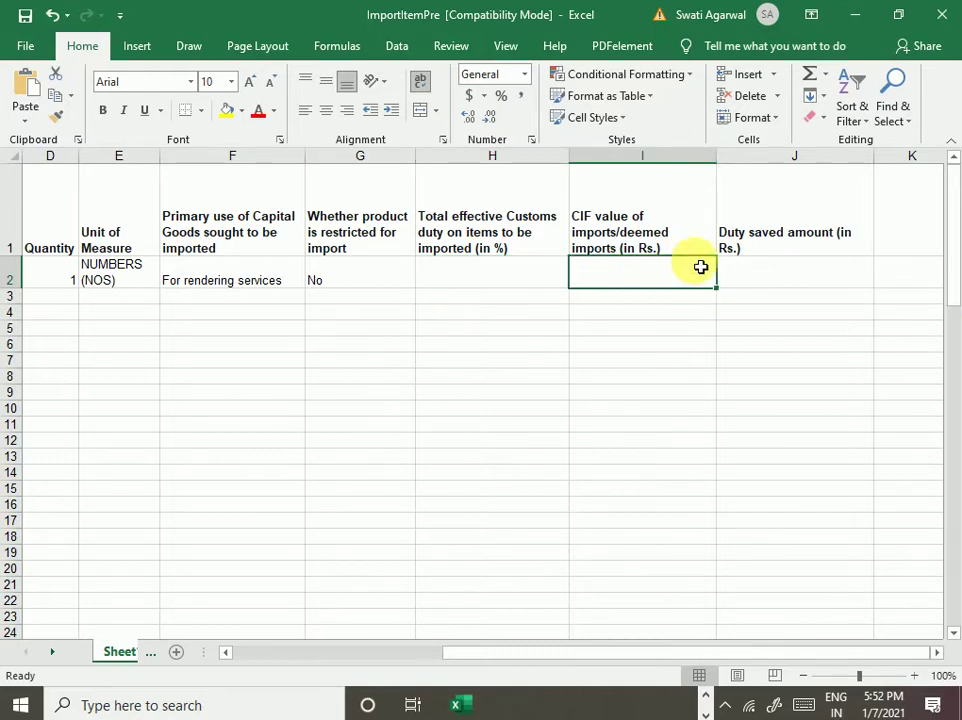
drag(600, 654, 606, 658)
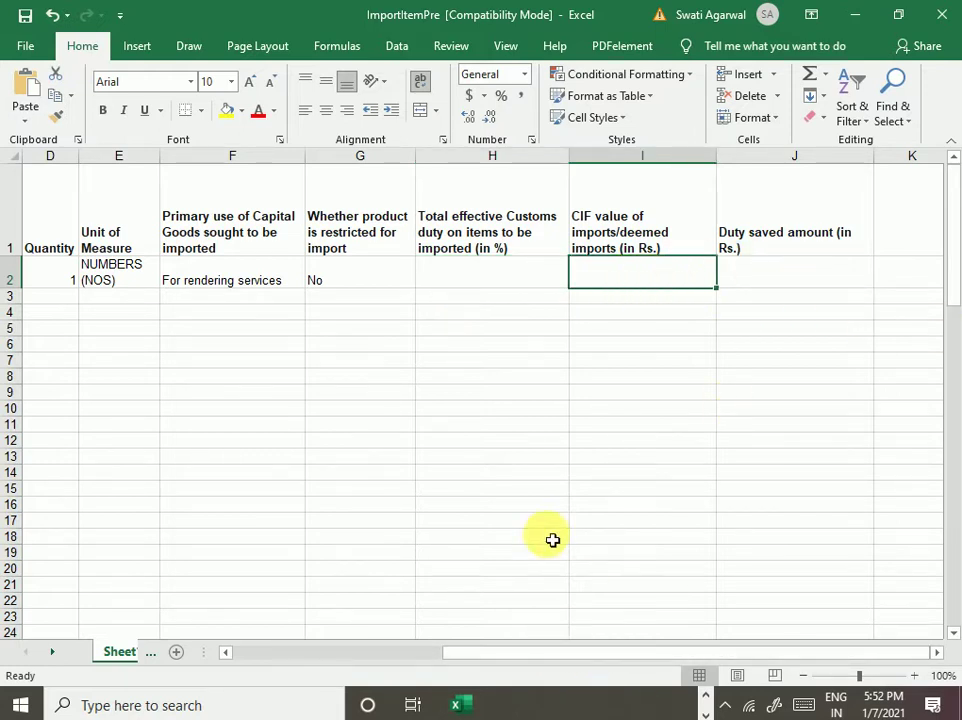
click(459, 277)
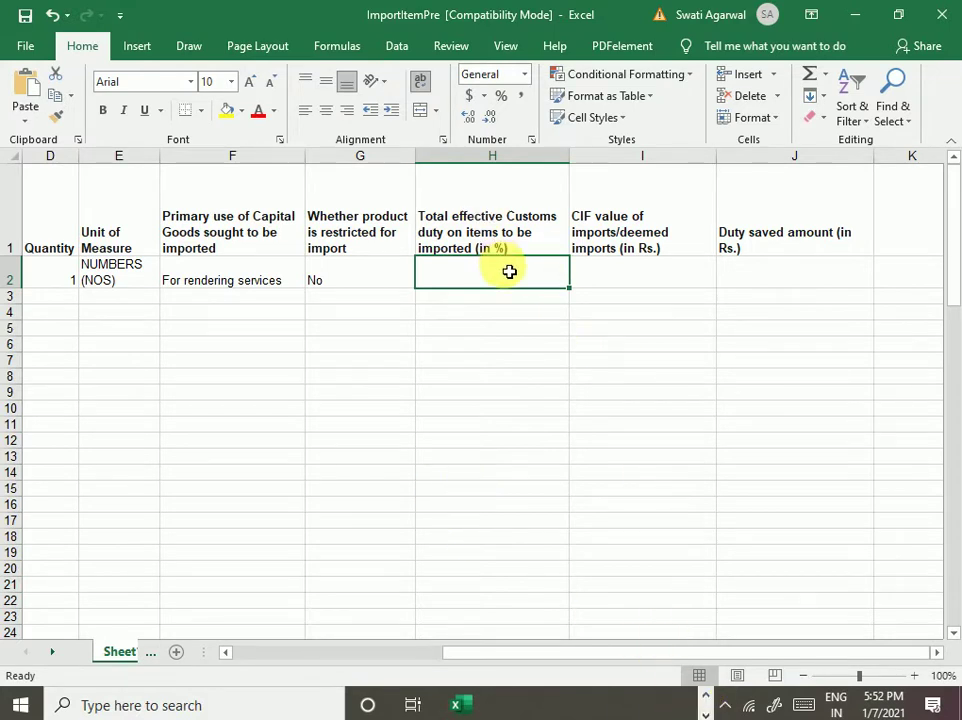
- Switch to OpenBoard and add a fresh blank page
click(707, 705)
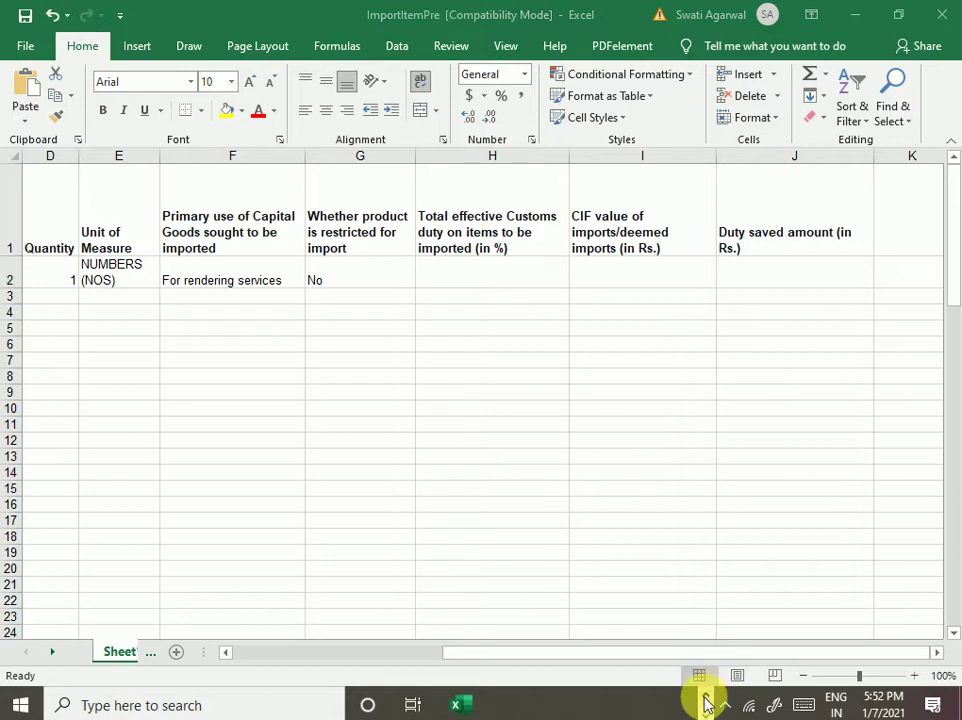
click(675, 705)
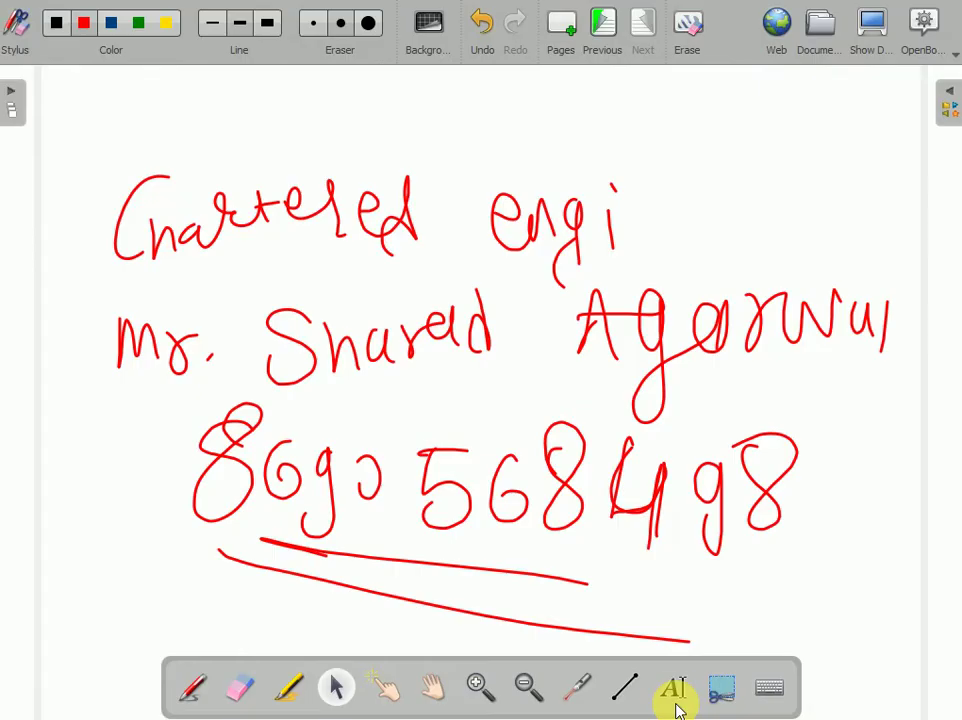
click(566, 32)
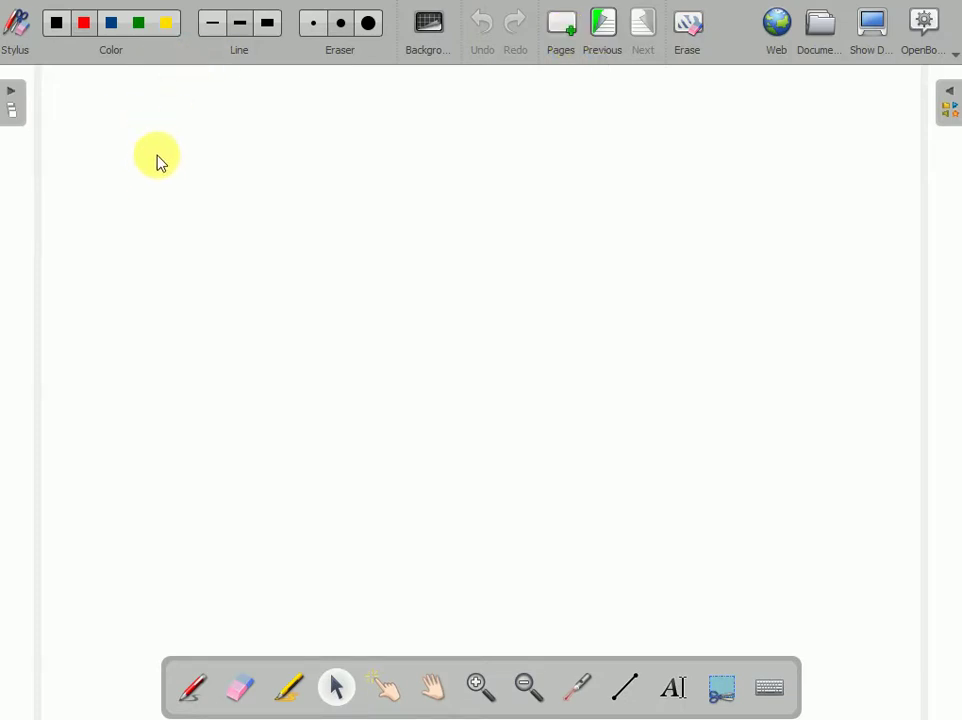
- Handwrite Total effective duty, Cif and duty Saved in red, then reveal the Excel sheet
click(193, 686)
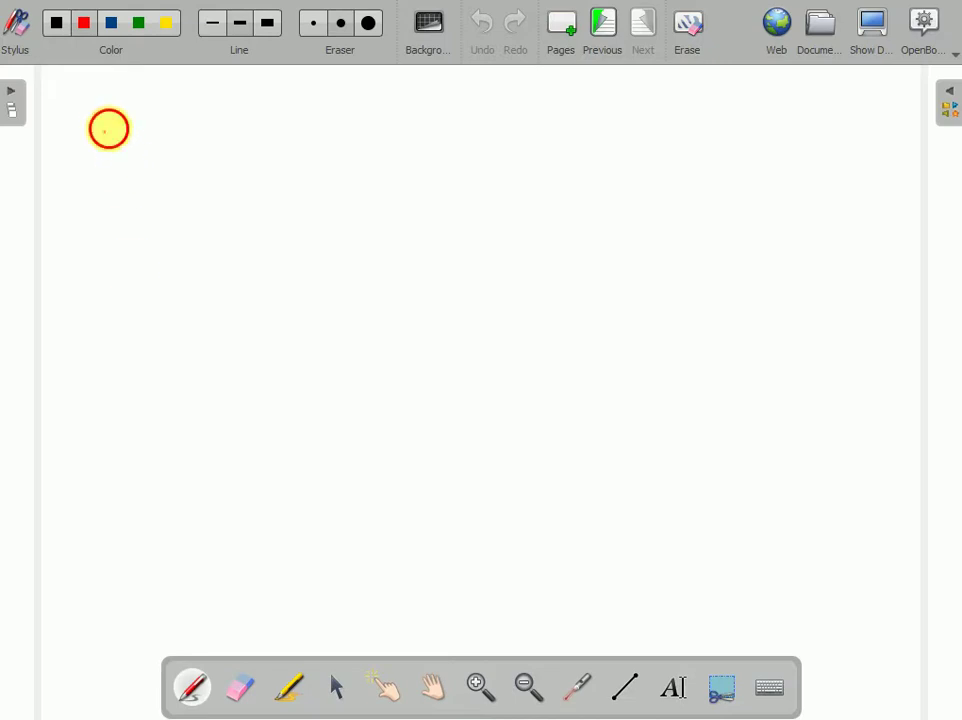
mouse_move(109, 129)
mouse_down()
mouse_move(142, 189)
mouse_move(230, 148)
mouse_move(333, 150)
mouse_move(359, 163)
mouse_move(468, 142)
mouse_move(537, 146)
mouse_move(631, 131)
mouse_move(657, 180)
mouse_move(706, 144)
mouse_move(747, 155)
mouse_move(718, 185)
mouse_up()
mouse_move(197, 232)
mouse_down()
mouse_move(135, 305)
mouse_move(250, 292)
mouse_up()
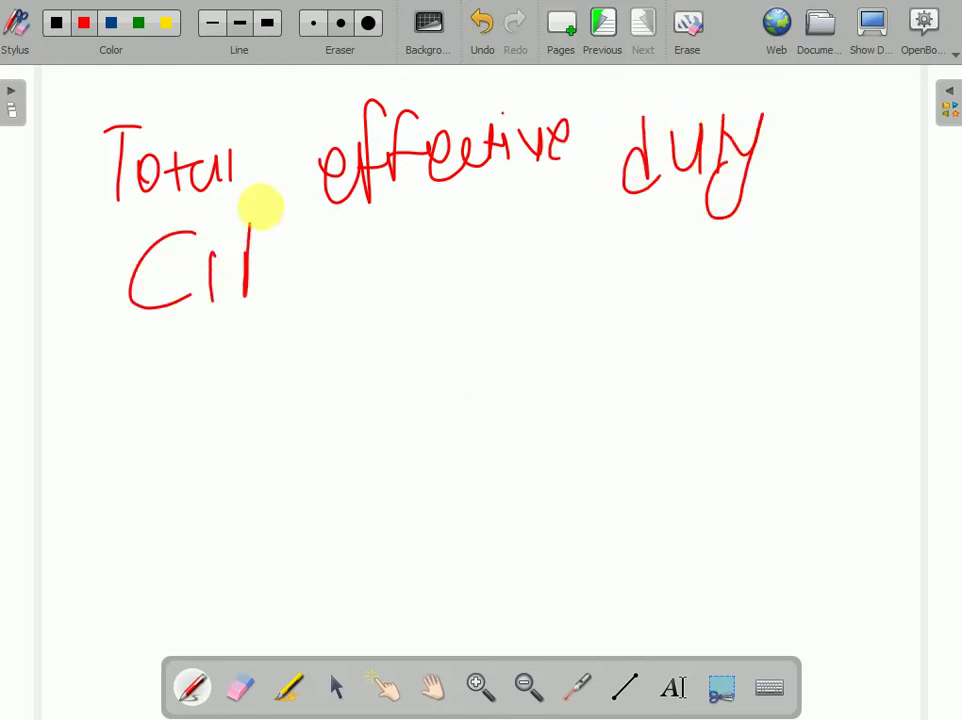
drag(287, 210, 298, 250)
mouse_move(131, 350)
mouse_down()
mouse_move(137, 413)
mouse_move(187, 385)
mouse_move(243, 400)
mouse_move(444, 408)
mouse_move(515, 380)
mouse_move(520, 404)
mouse_up()
click(880, 20)
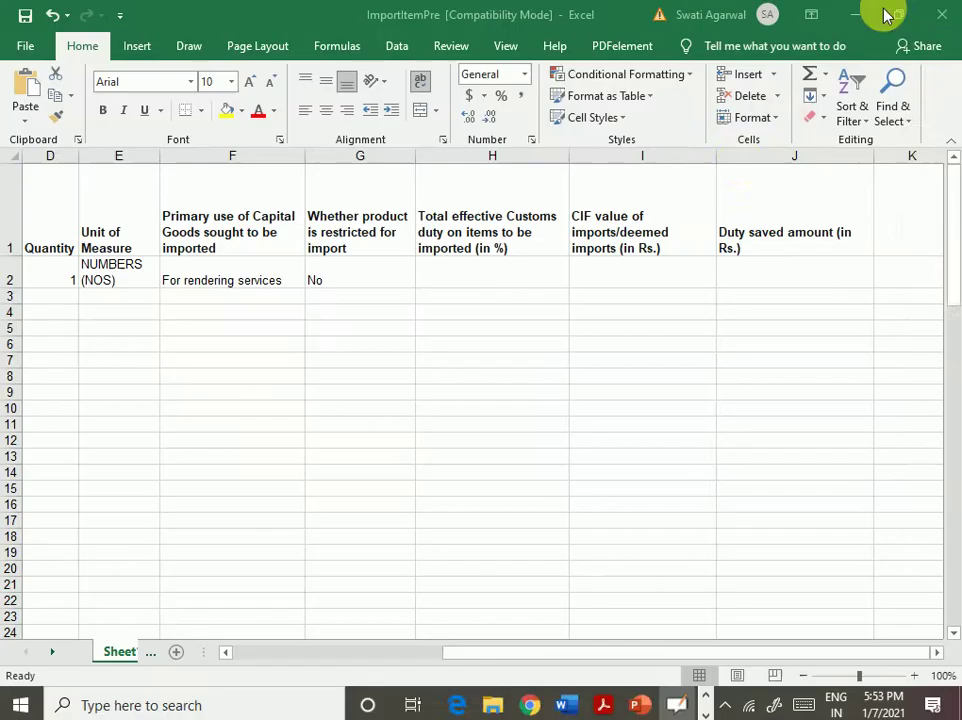
- Enter 28.50% as the total effective customs duty in cell H2
click(456, 264)
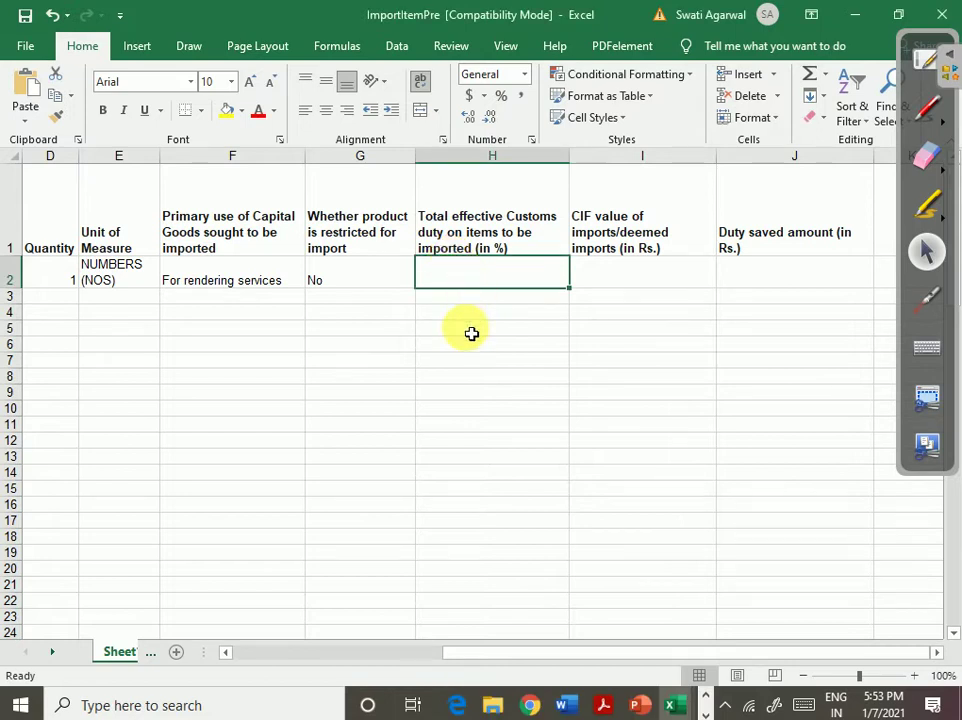
text(28.5)
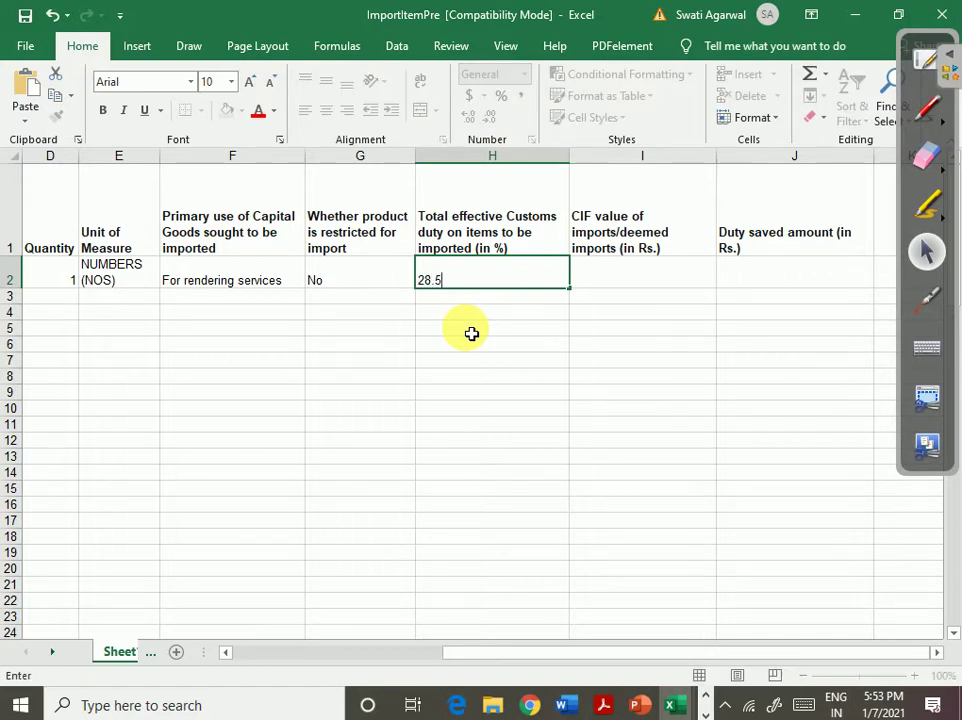
text(0%)
key(Tab)
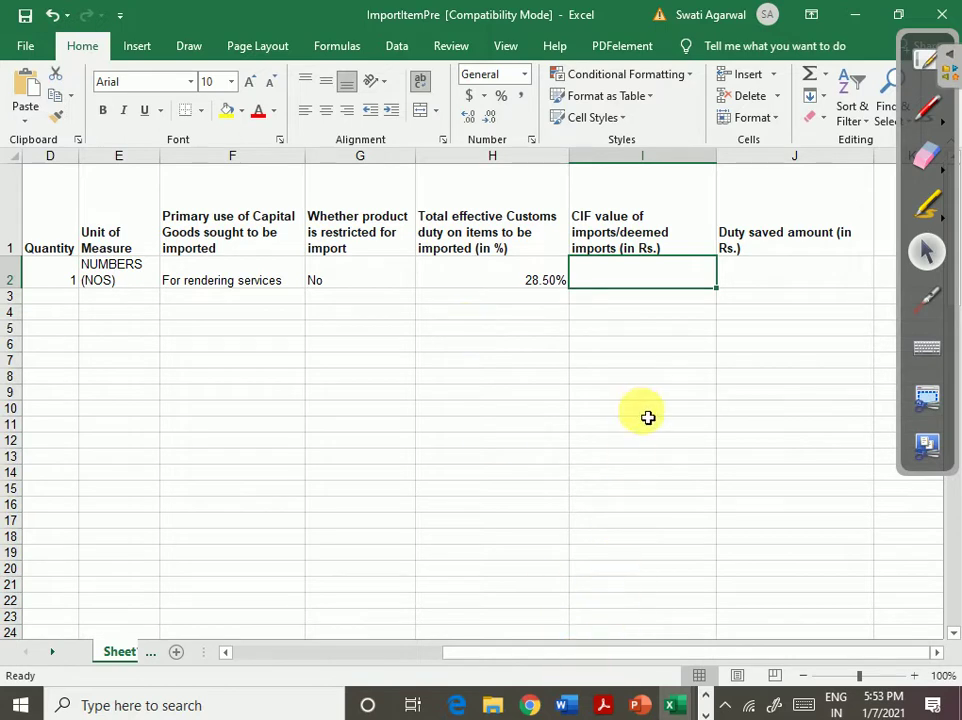
click(707, 700)
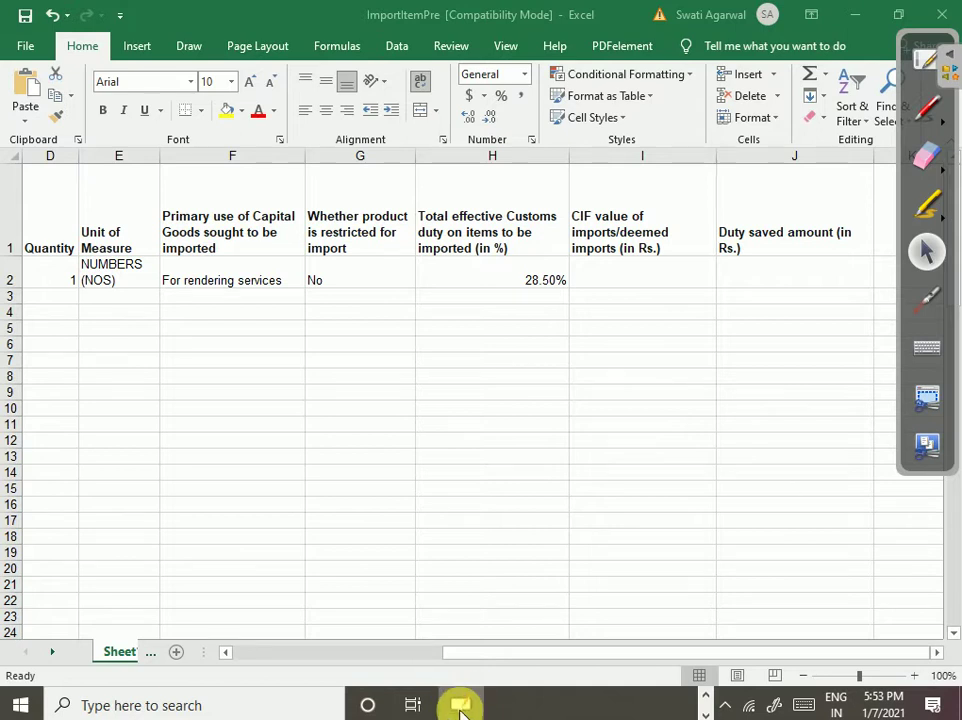
- Return to the board, underline the Total effective duty heading and add a blank page
click(707, 700)
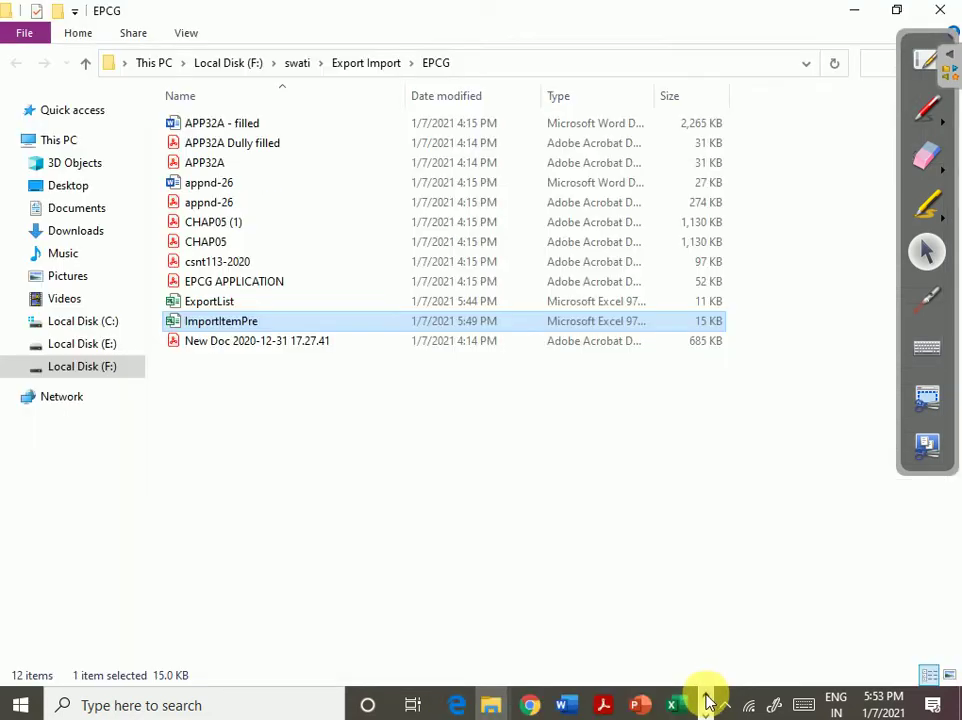
click(927, 58)
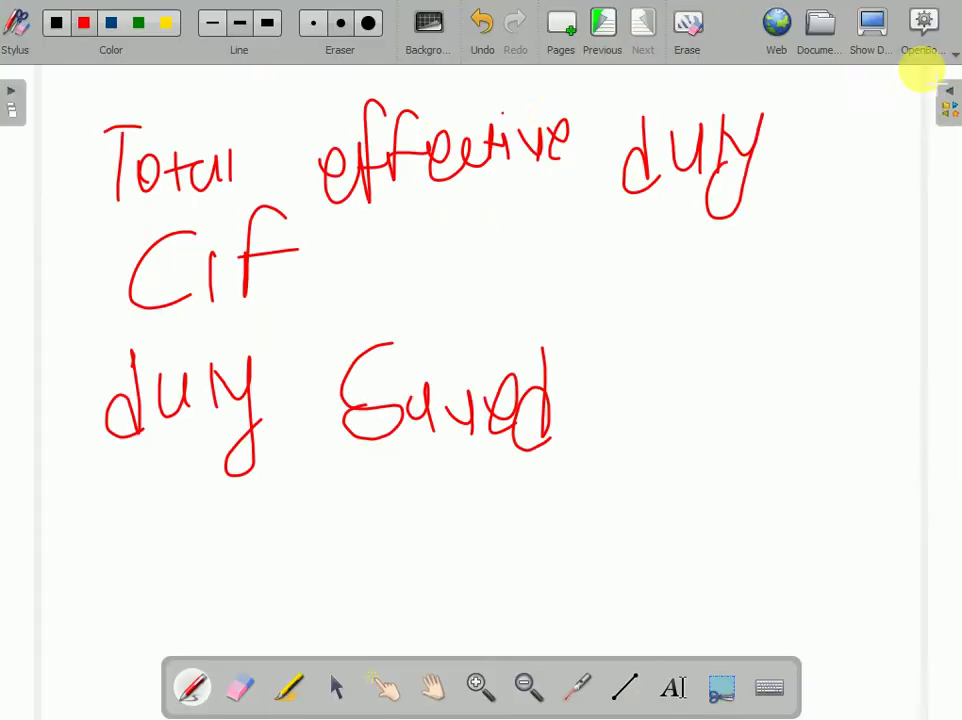
drag(77, 213, 740, 213)
click(558, 40)
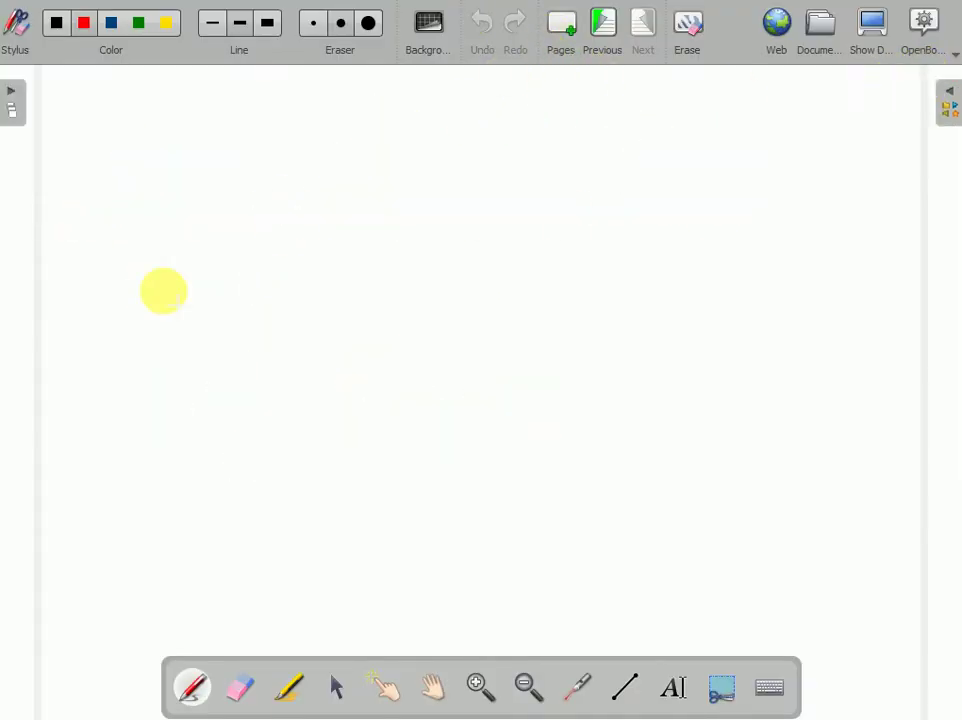
- Handwrite $800, Import duty 7.5% and SWS 10% of ID on the new page
mouse_move(126, 102)
mouse_down()
mouse_move(140, 140)
mouse_move(99, 165)
mouse_move(141, 93)
mouse_up()
mouse_move(184, 121)
mouse_down()
mouse_move(190, 145)
mouse_move(257, 127)
mouse_up()
mouse_move(137, 196)
mouse_down()
mouse_move(261, 193)
mouse_move(243, 206)
mouse_up()
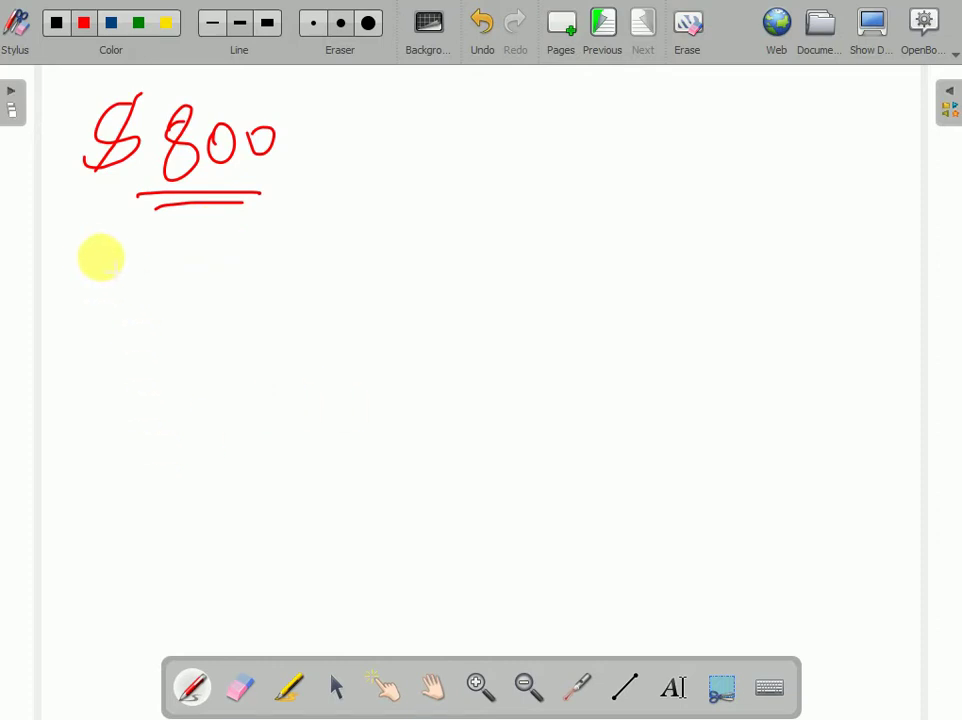
mouse_move(77, 250)
mouse_down()
mouse_move(82, 313)
mouse_move(130, 308)
mouse_move(165, 275)
mouse_move(198, 283)
mouse_move(264, 243)
mouse_move(279, 290)
mouse_move(350, 275)
mouse_move(386, 326)
mouse_up()
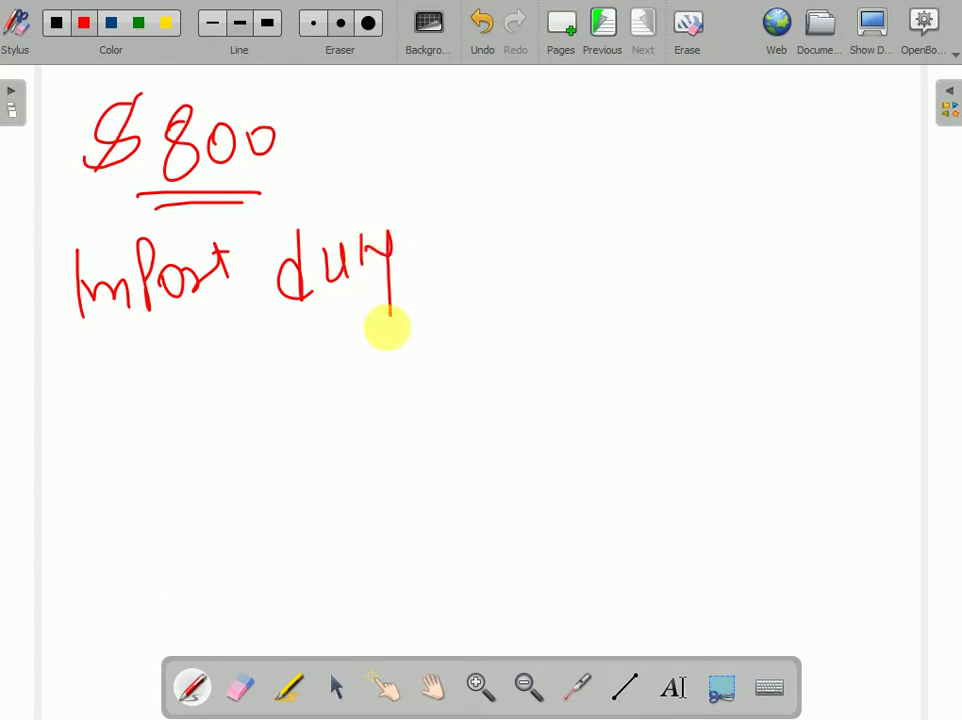
mouse_move(466, 232)
mouse_down()
mouse_move(560, 258)
mouse_move(584, 251)
mouse_move(625, 286)
mouse_move(635, 268)
mouse_up()
click(656, 279)
mouse_move(88, 362)
mouse_down()
mouse_move(92, 395)
mouse_move(185, 369)
mouse_move(172, 385)
mouse_up()
drag(490, 328, 490, 372)
drag(520, 338, 560, 352)
click(571, 358)
mouse_move(614, 330)
mouse_down()
mouse_move(610, 343)
mouse_move(627, 333)
mouse_move(786, 359)
mouse_move(745, 368)
mouse_up()
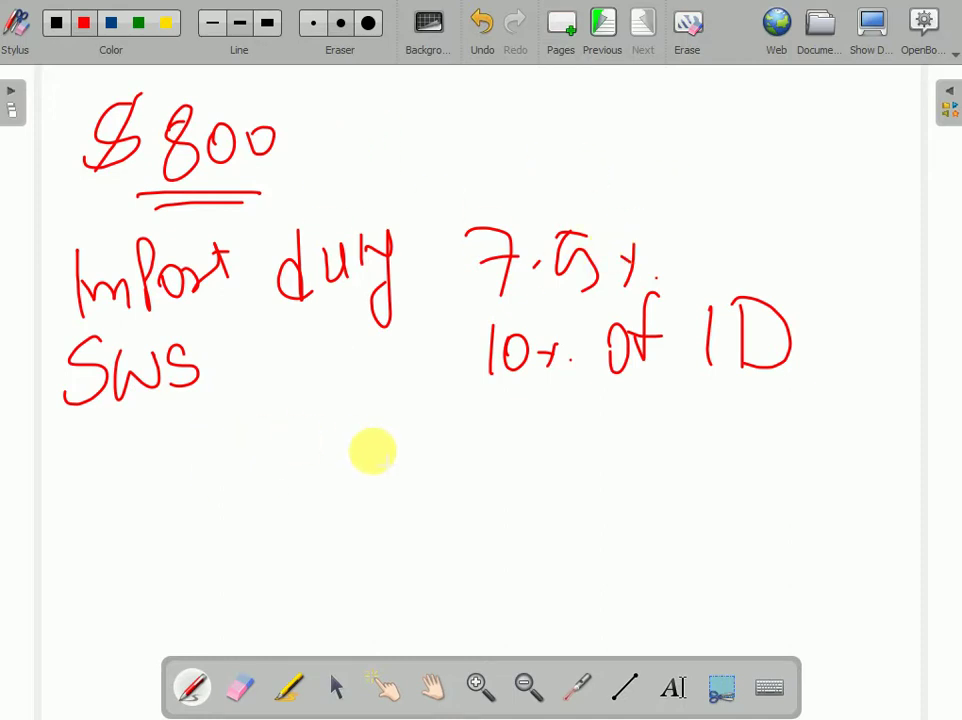
- Add a total line and 18% GST, then mark $800 with a multiply sign, circle and underline
drag(340, 445, 778, 495)
drag(855, 506, 898, 507)
drag(104, 466, 108, 540)
mouse_move(150, 470)
mouse_down()
mouse_move(146, 515)
mouse_move(205, 505)
mouse_up()
mouse_move(288, 472)
mouse_down()
mouse_move(280, 495)
mouse_move(344, 515)
mouse_move(386, 507)
mouse_move(410, 484)
mouse_up()
drag(382, 488, 378, 545)
click(415, 532)
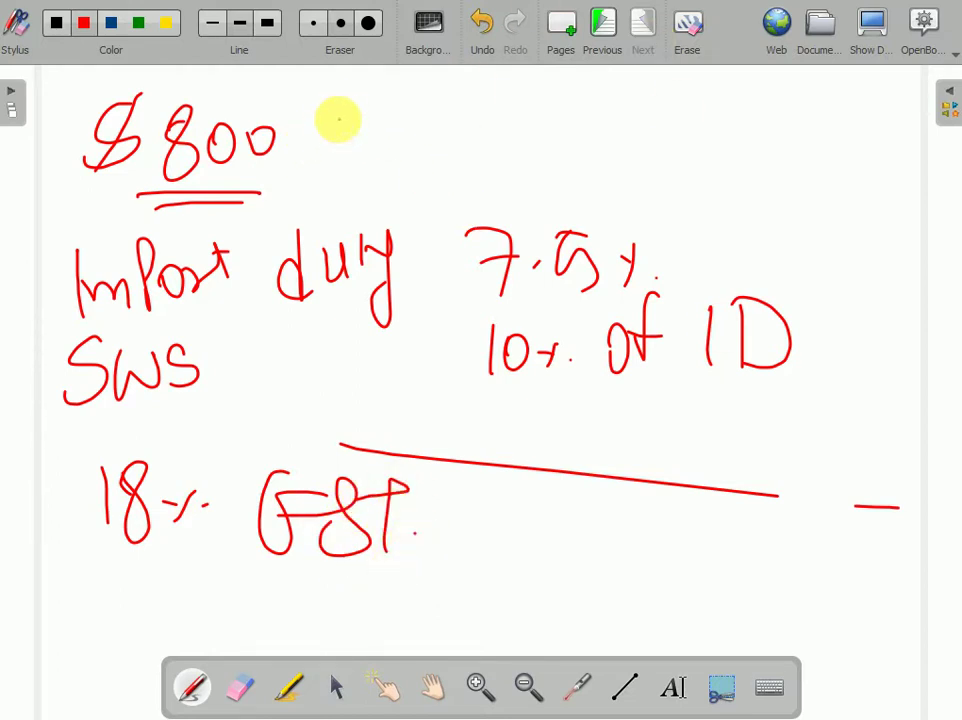
drag(337, 120, 318, 163)
drag(308, 130, 338, 163)
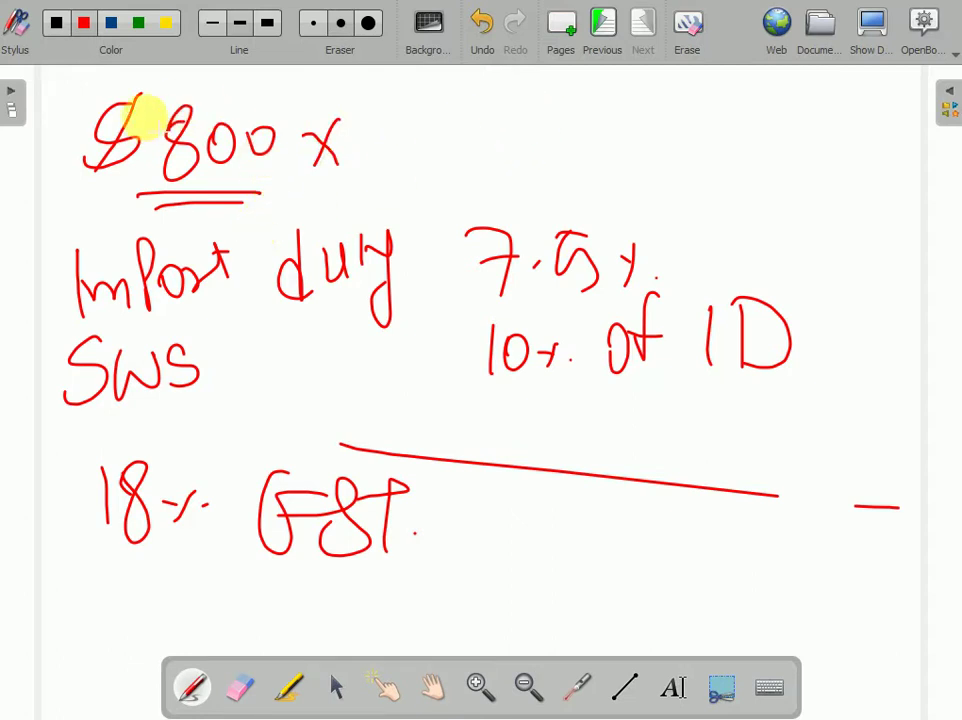
mouse_move(106, 92)
mouse_down()
mouse_move(82, 189)
mouse_move(247, 204)
mouse_move(279, 90)
mouse_move(135, 78)
mouse_move(117, 102)
mouse_up()
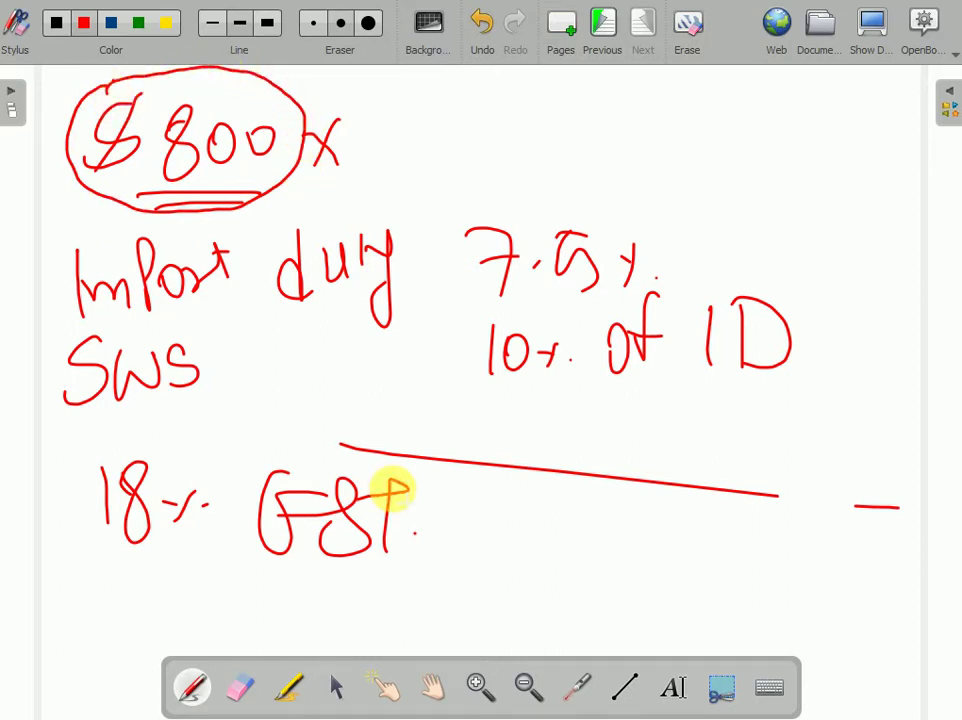
drag(200, 183, 208, 180)
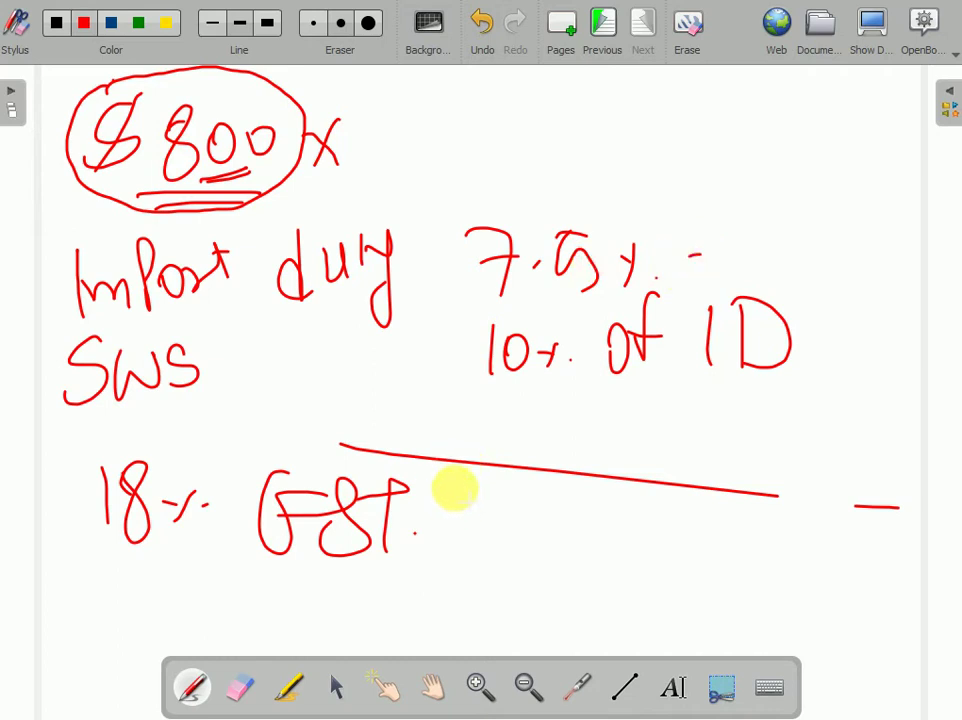
- Bring Chrome in front of the whiteboard and open a new tab
mouse_move(322, 590)
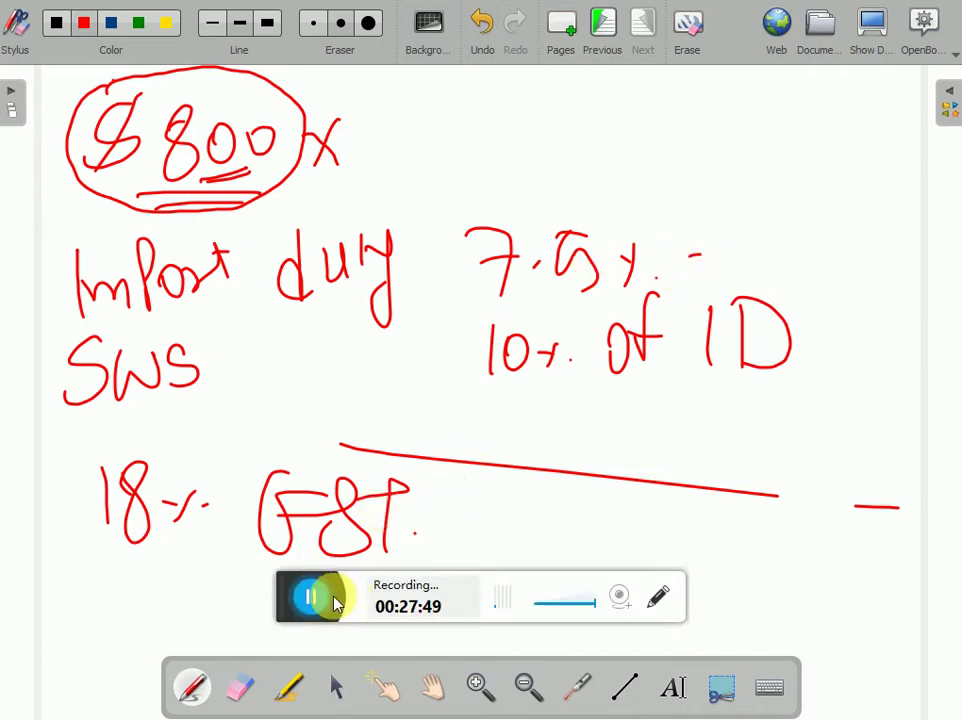
key(ctrl+shift+h)
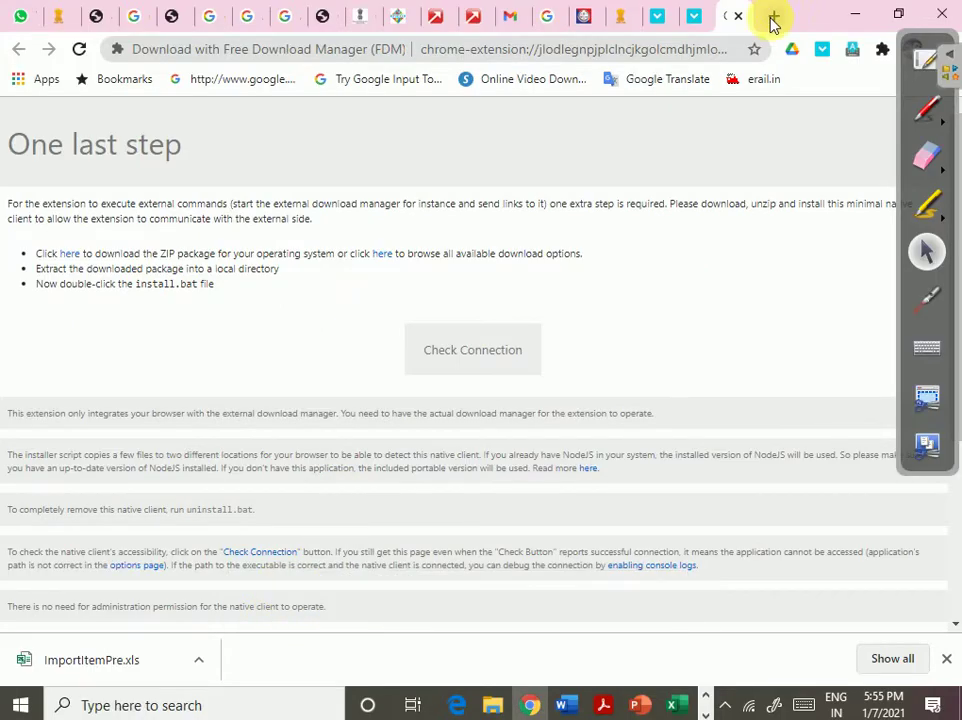
click(773, 20)
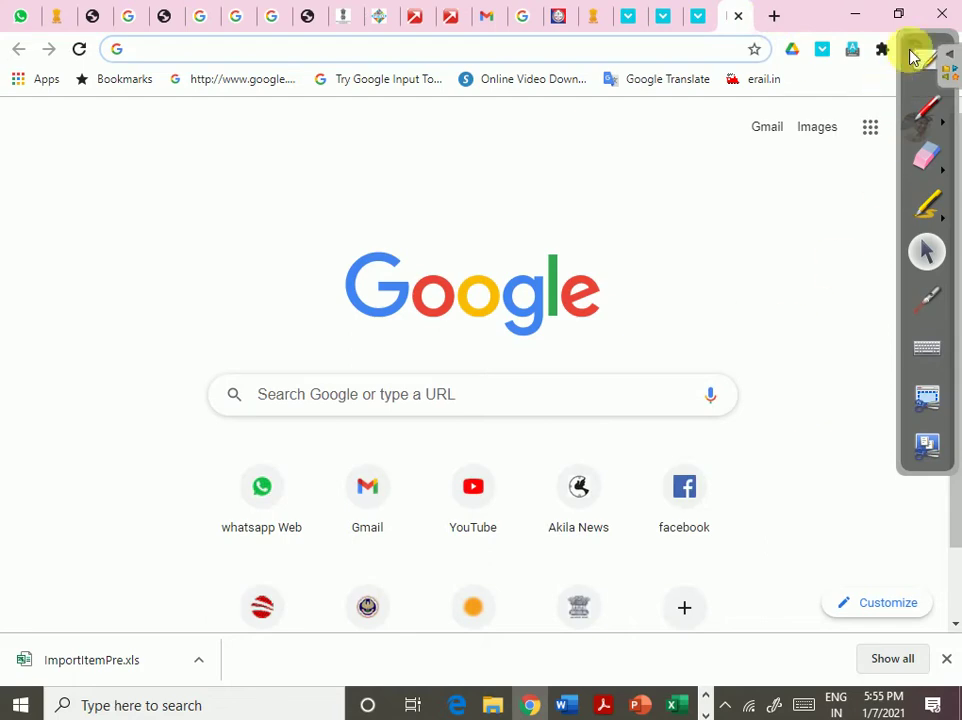
click(923, 48)
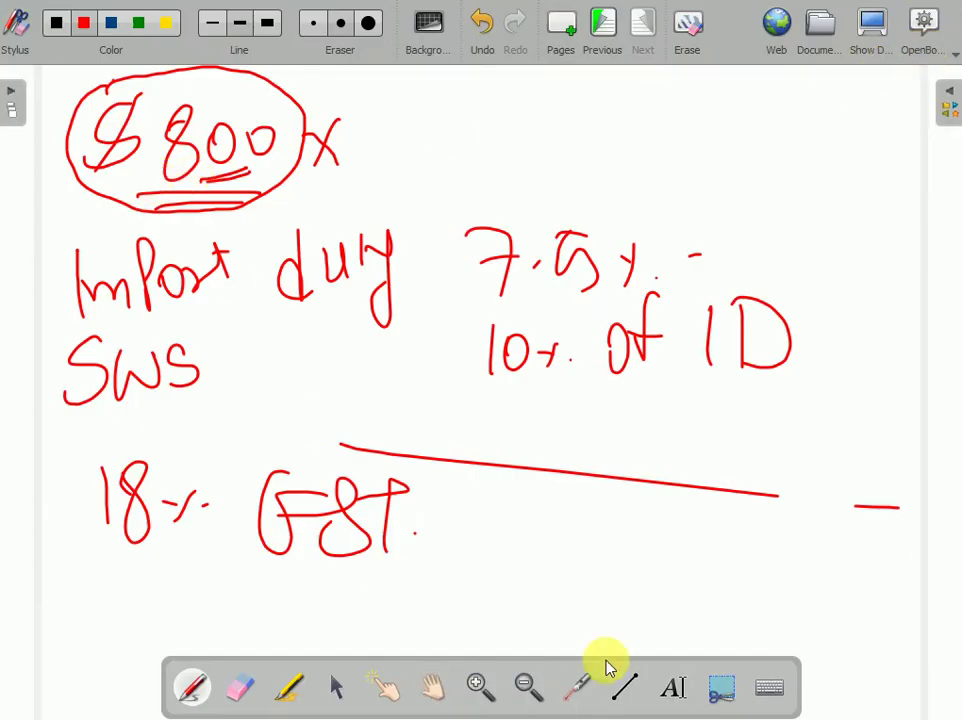
click(869, 25)
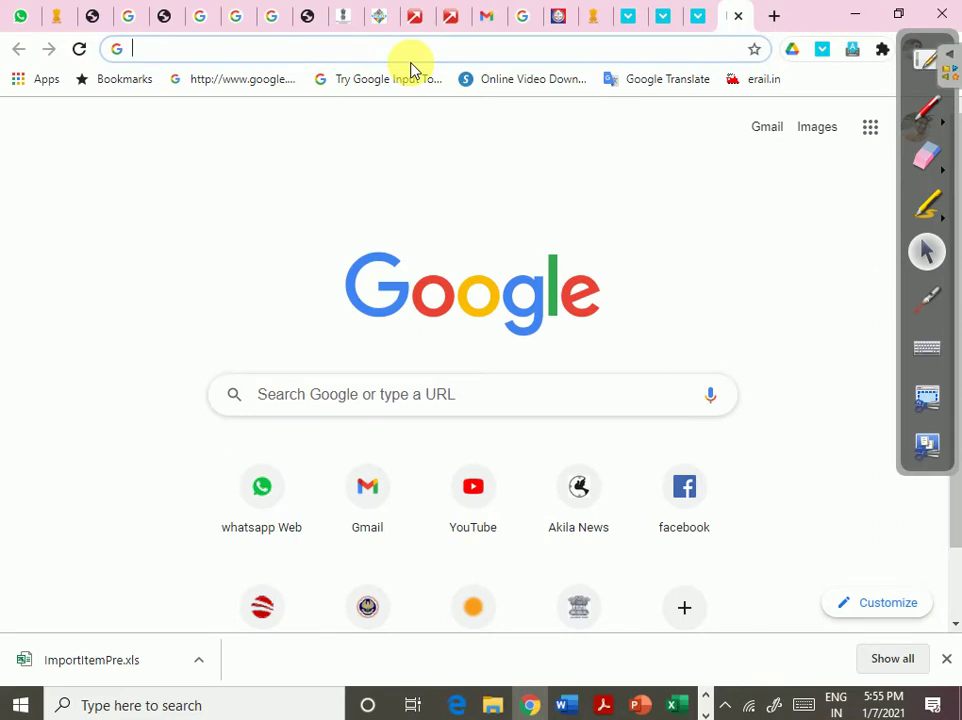
- Search Google for 'customs exchange rate notification'
text(customs exch)
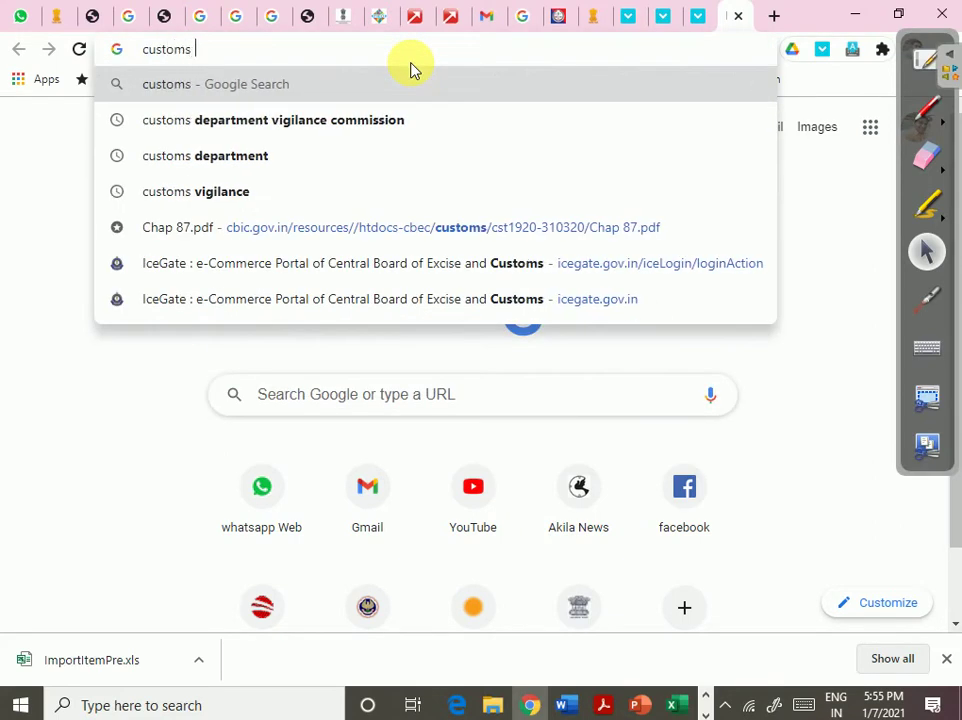
text(na)
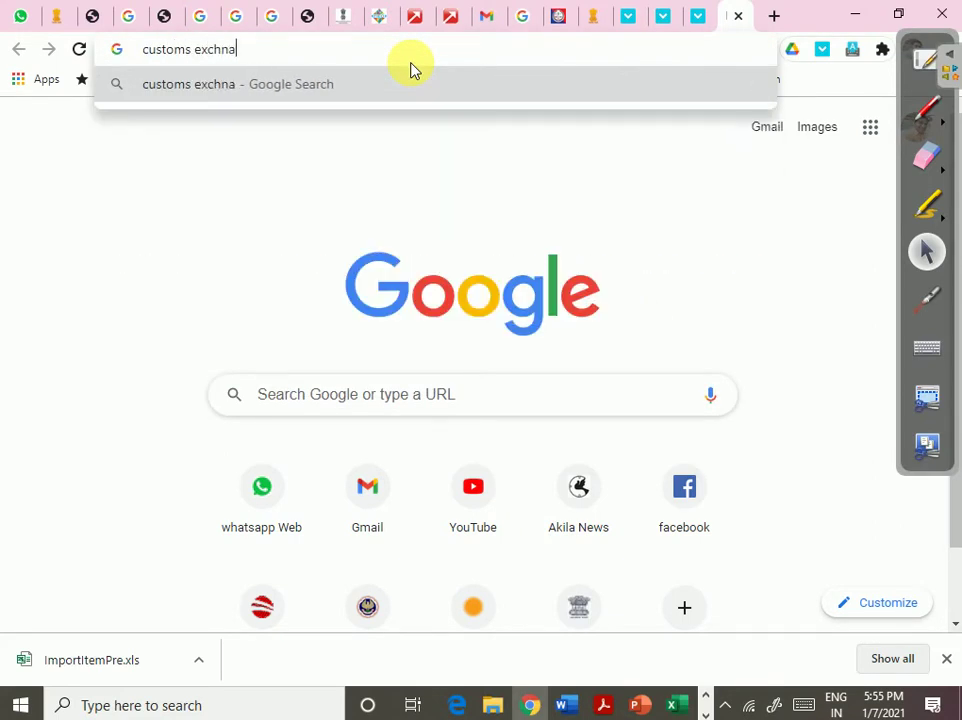
key(BackSpace)
key(BackSpace)
key(BackSpace)
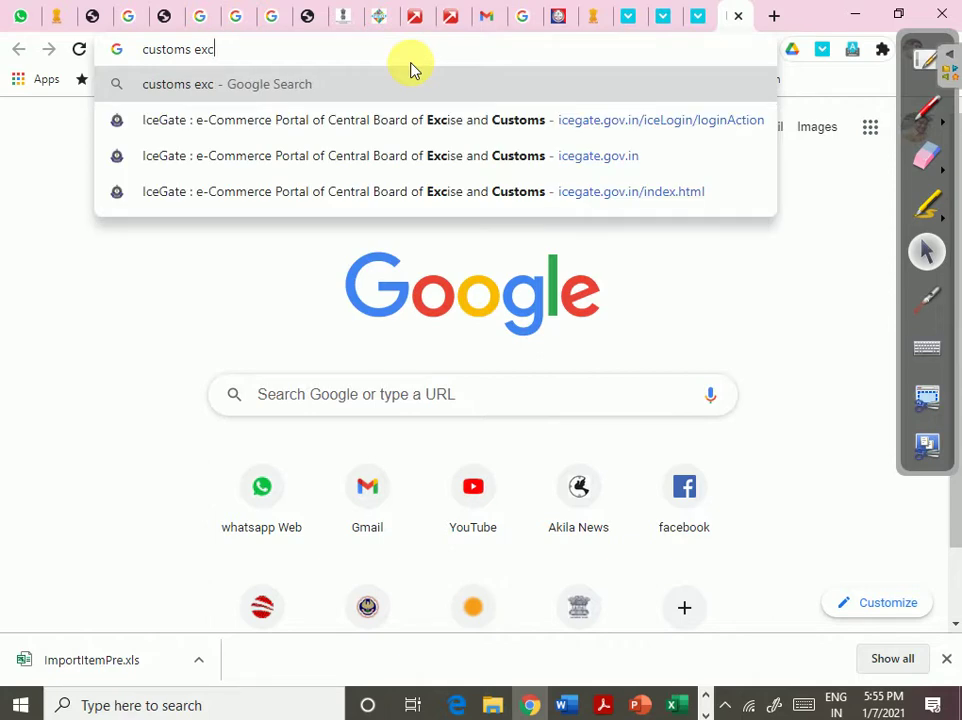
text(c)
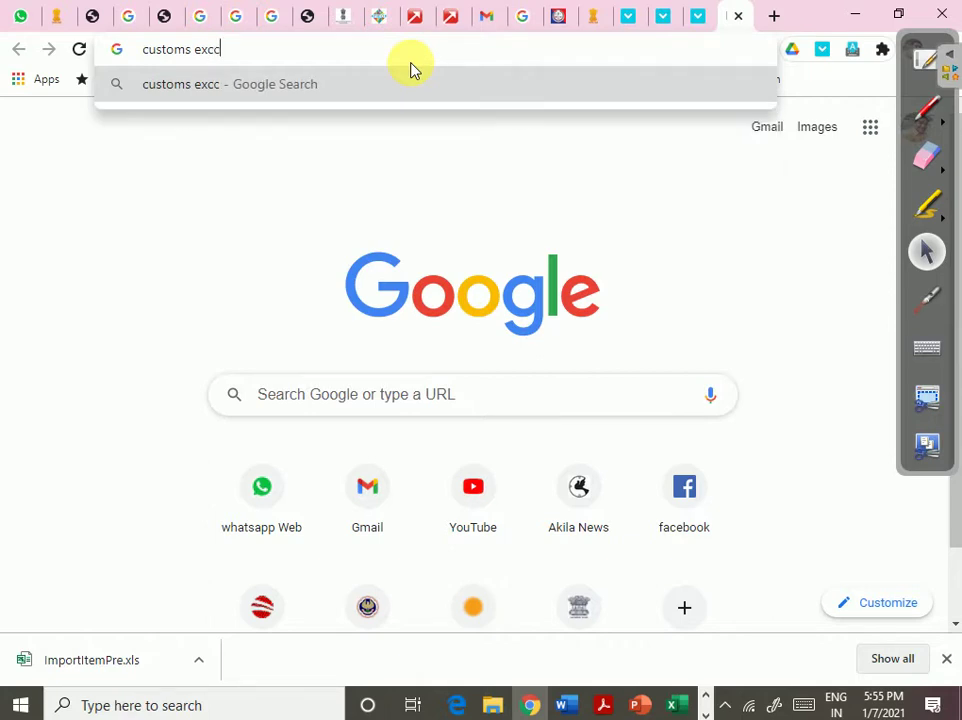
key(BackSpace)
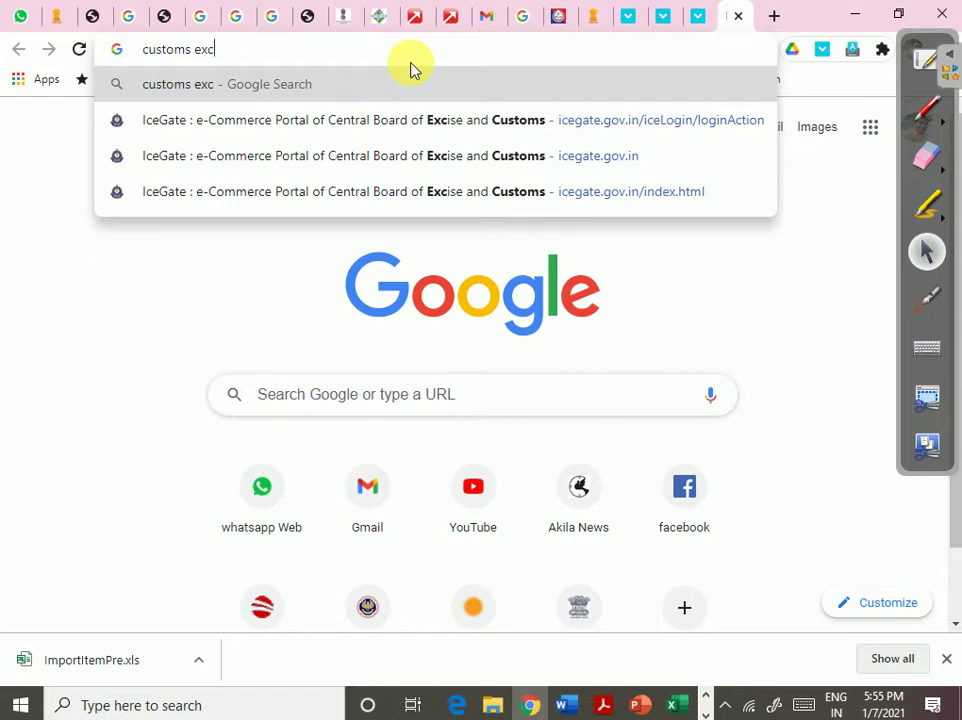
text(hange ra)
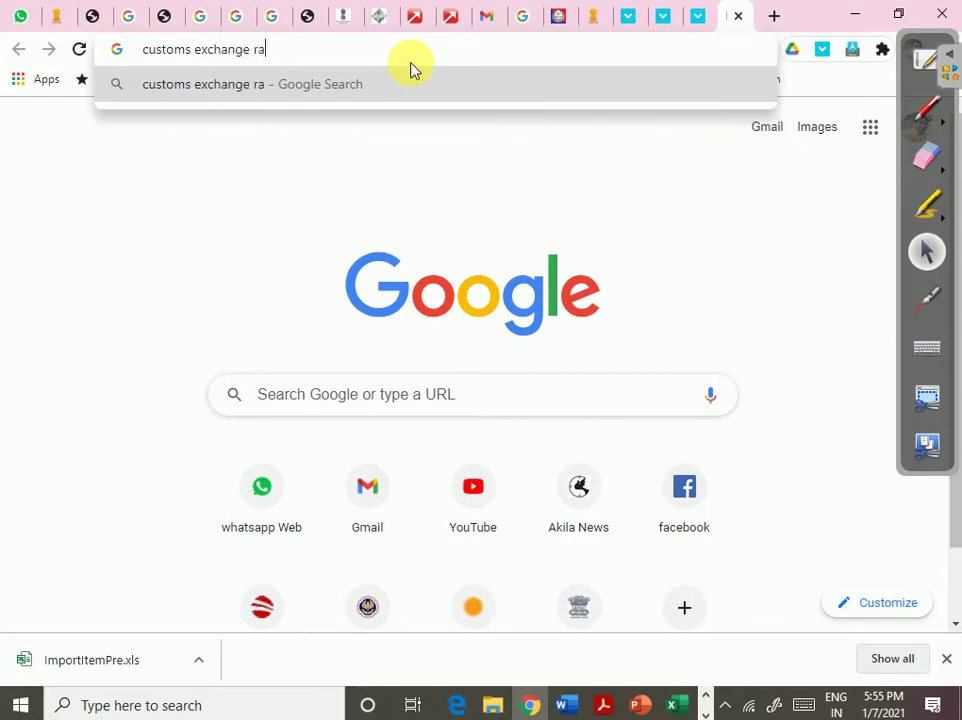
text(e)
key(BackSpace)
text(te notif)
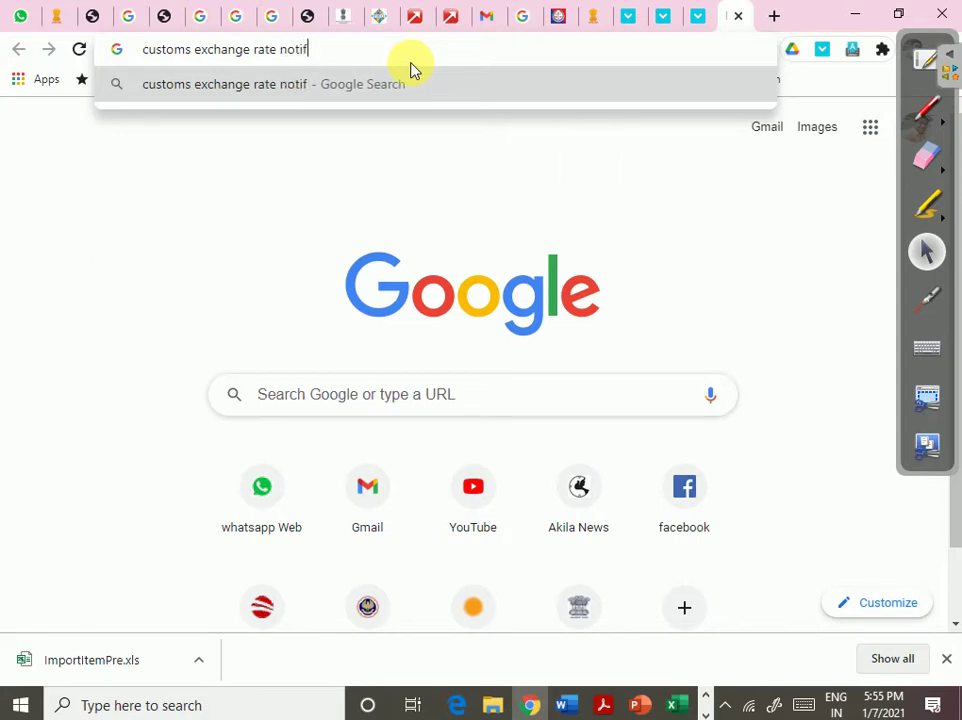
text(icatin)
key(Return)
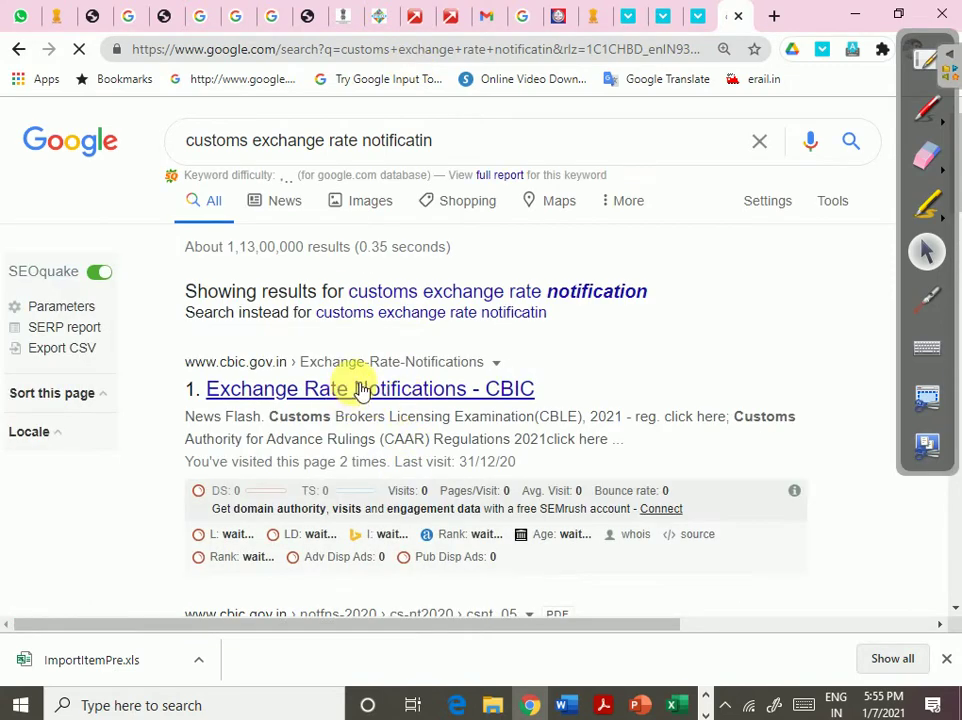
- Open the CBIC Exchange Rate Notifications page in a new tab and browse it
right_click(380, 389)
click(429, 395)
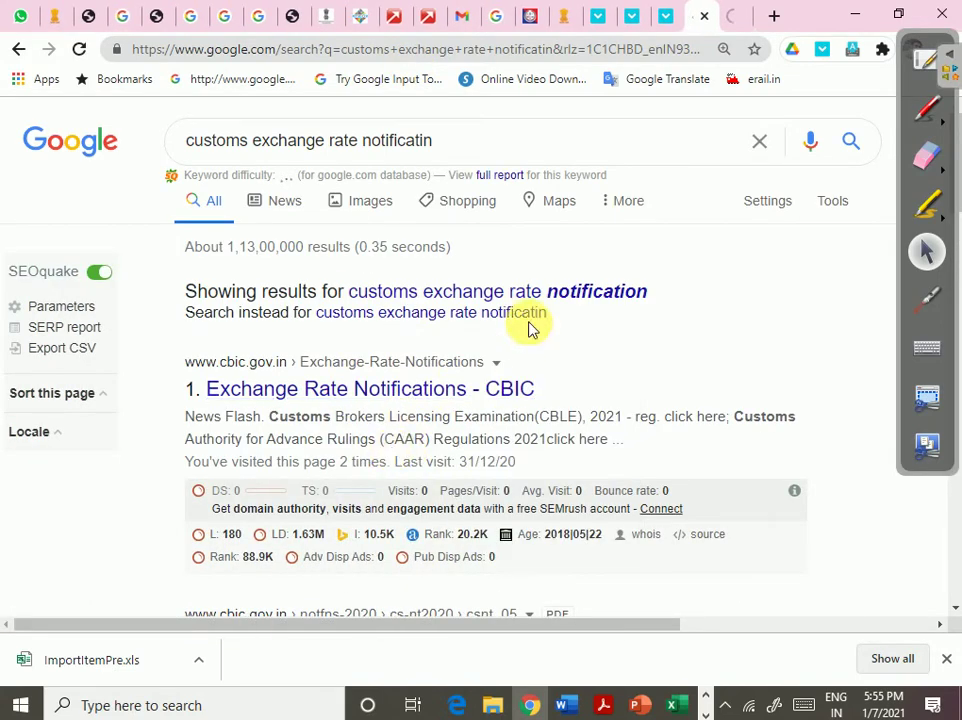
click(736, 16)
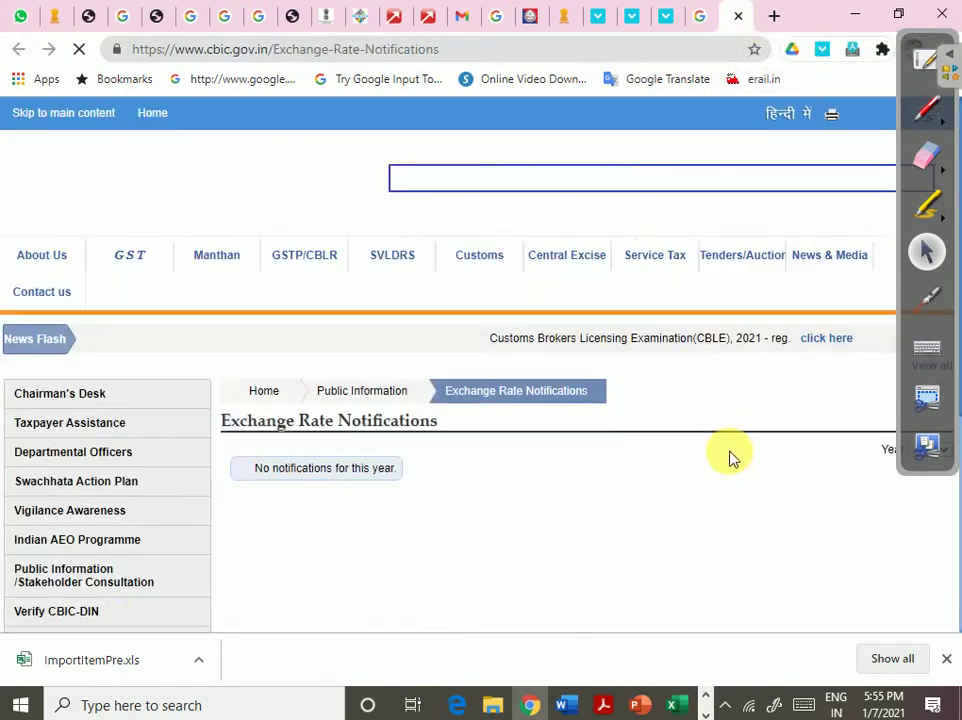
scroll(715, 451, down, 3)
scroll(675, 434, up, 4)
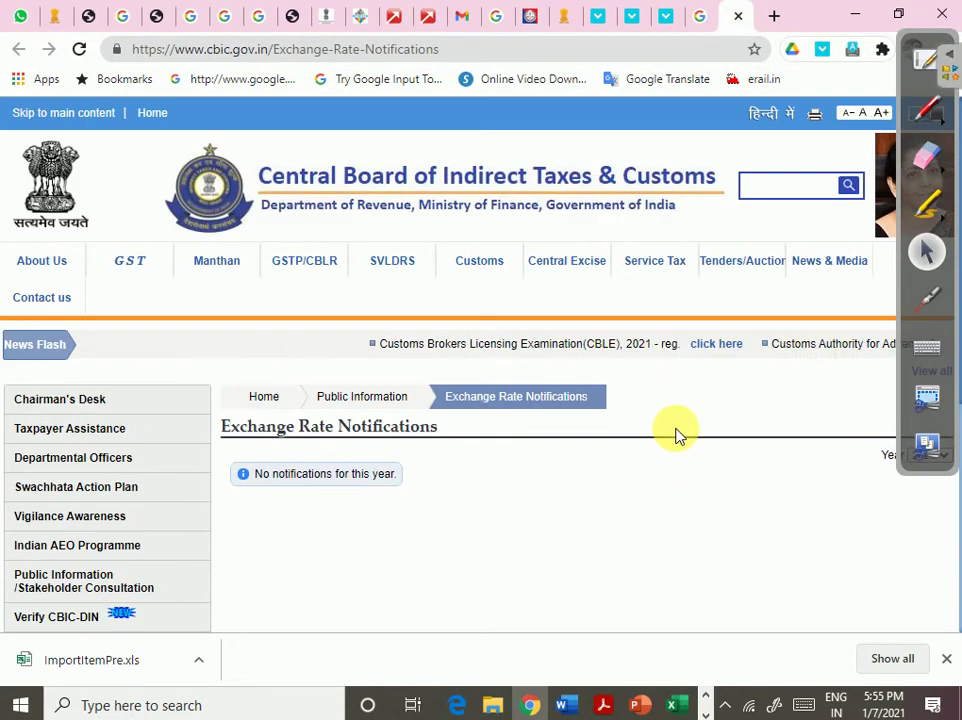
scroll(670, 459, down, 1)
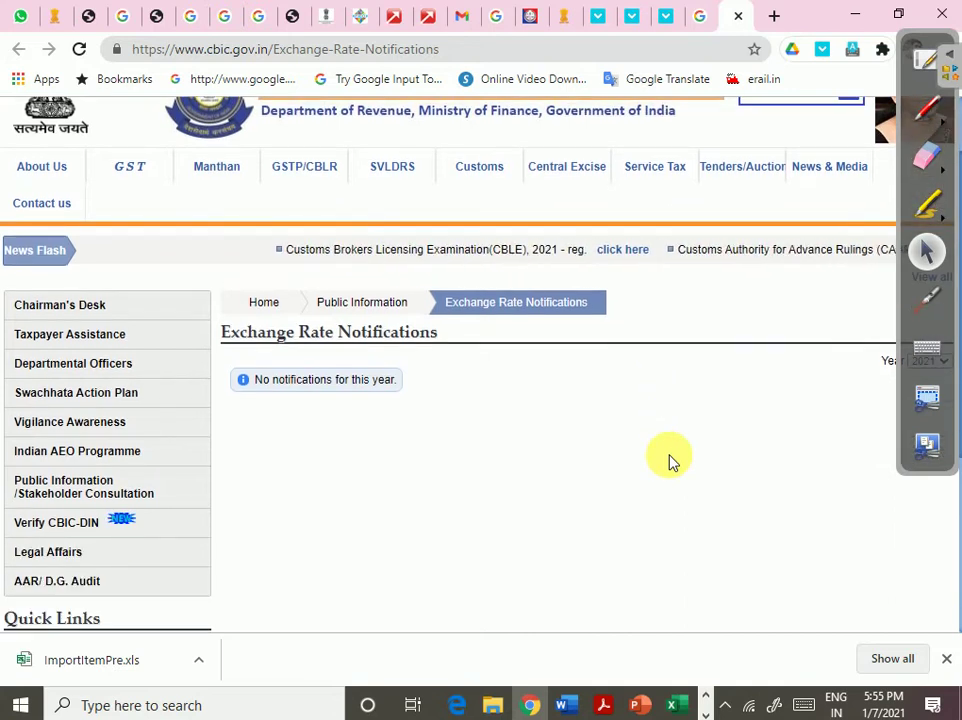
scroll(606, 485, down, 3)
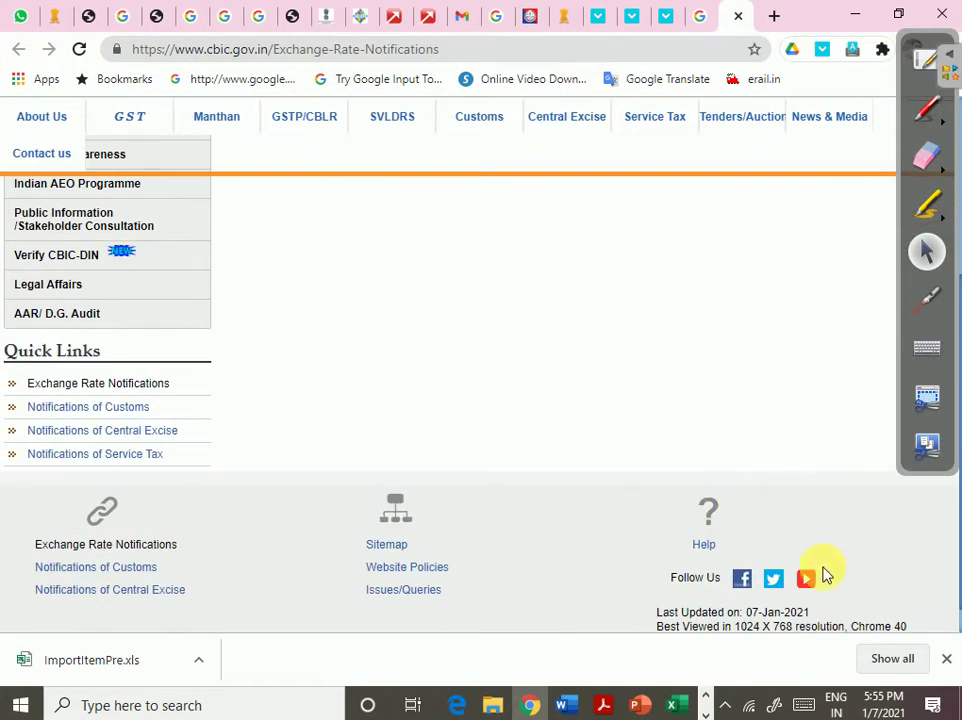
- Dismiss the downloads bar and hide the OpenBoard whiteboard to reveal the browser
click(946, 660)
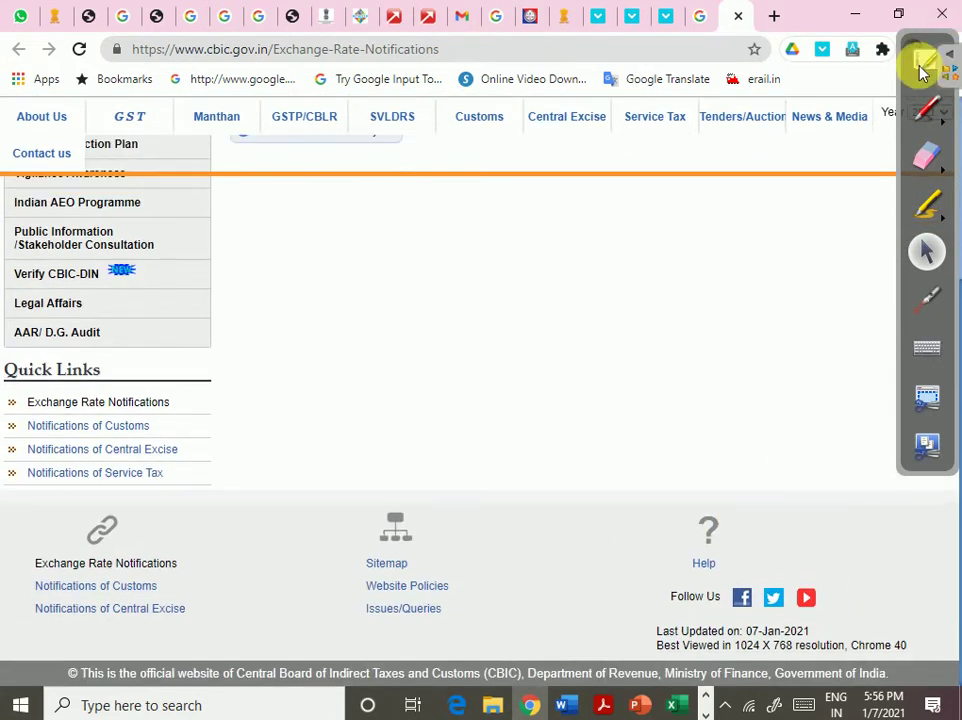
click(927, 60)
click(928, 35)
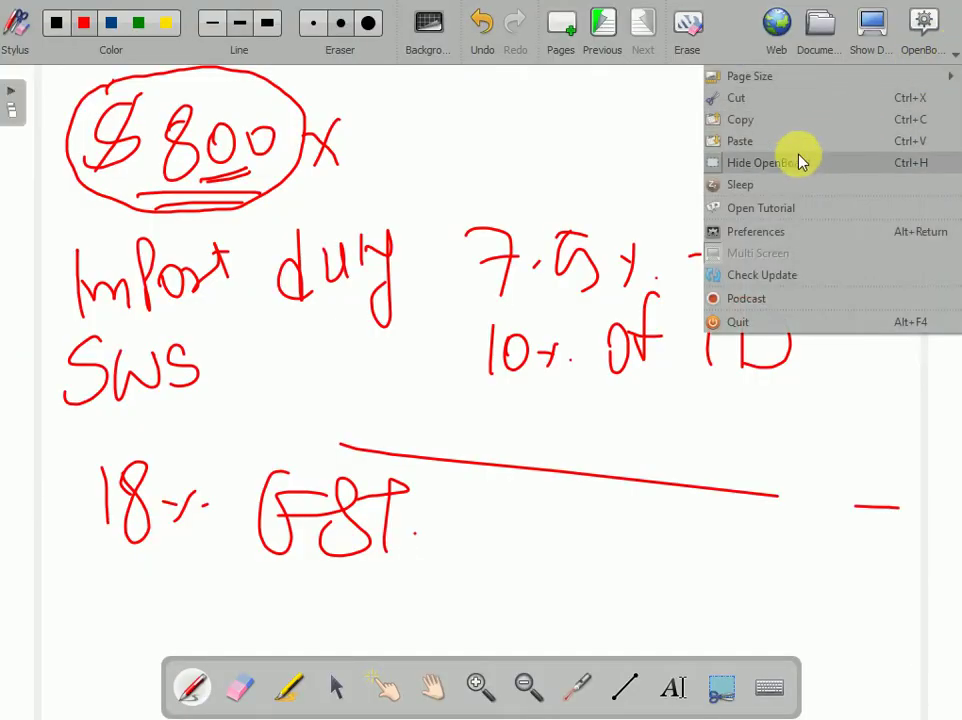
click(782, 163)
- List the notifications for year 2020 and open Notification No.113/2020
scroll(423, 326, up, 4)
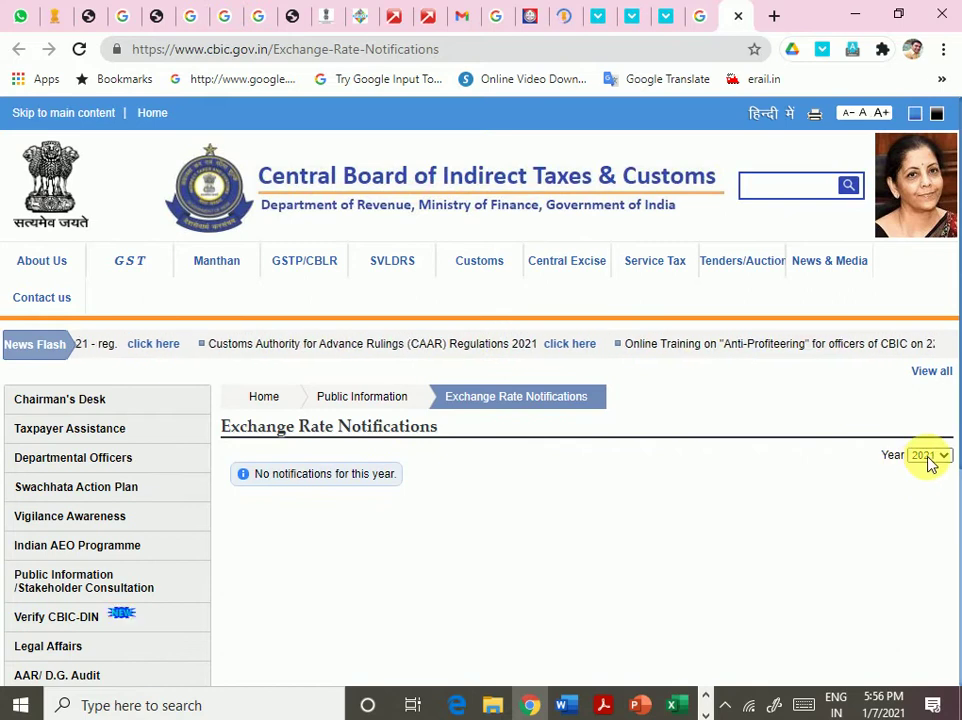
click(928, 455)
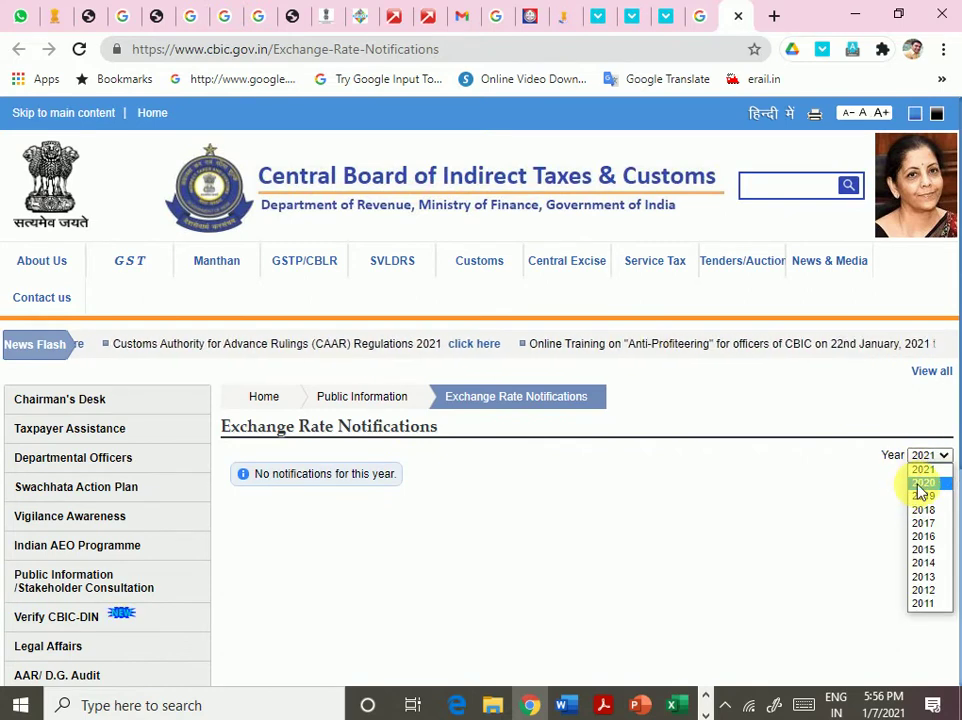
click(920, 490)
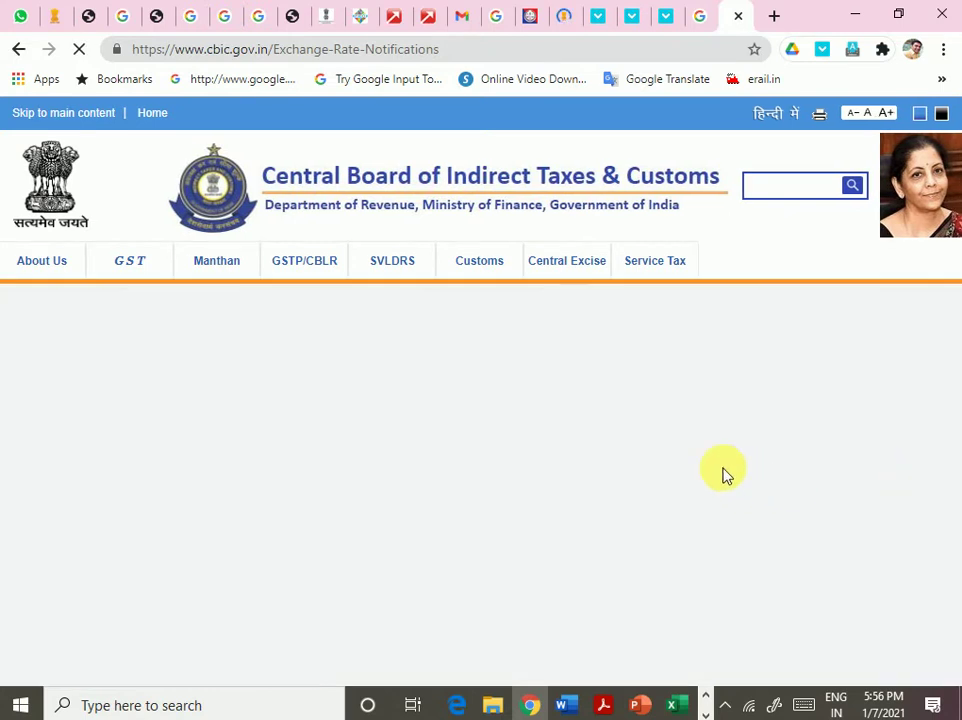
scroll(590, 435, down, 4)
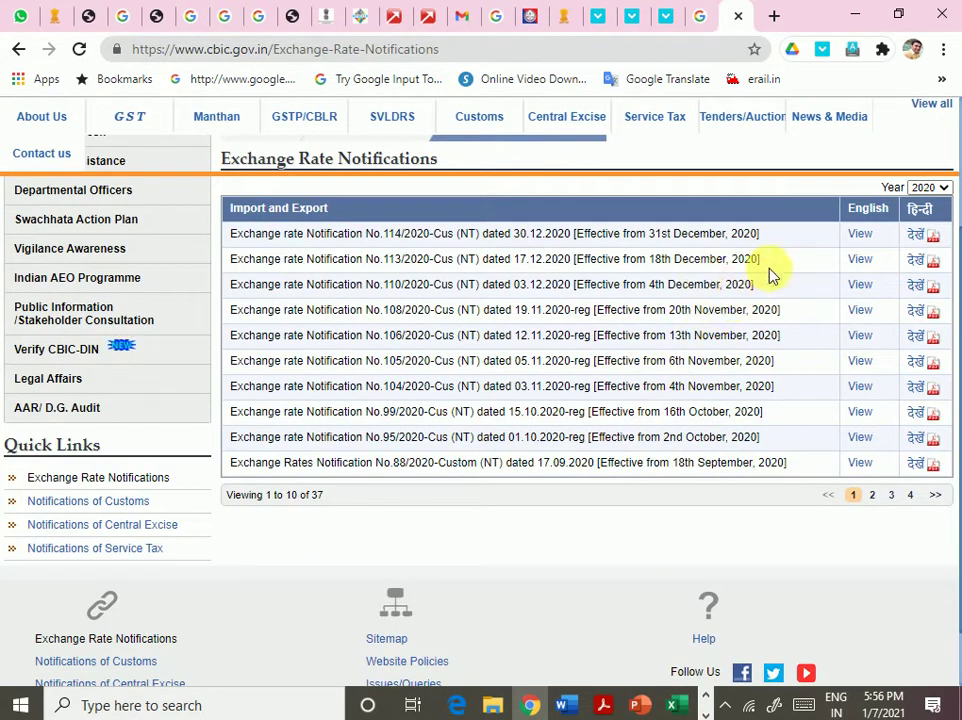
click(859, 264)
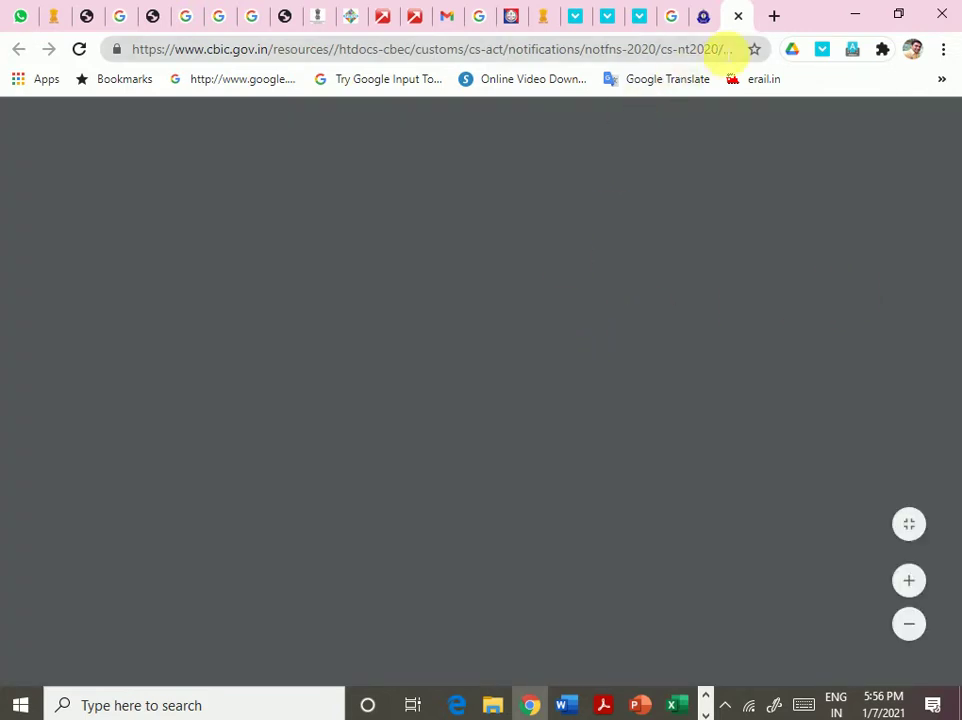
- In the No.113/2020 PDF, point out the rupee rate column and the Yen and Won rows
click(704, 20)
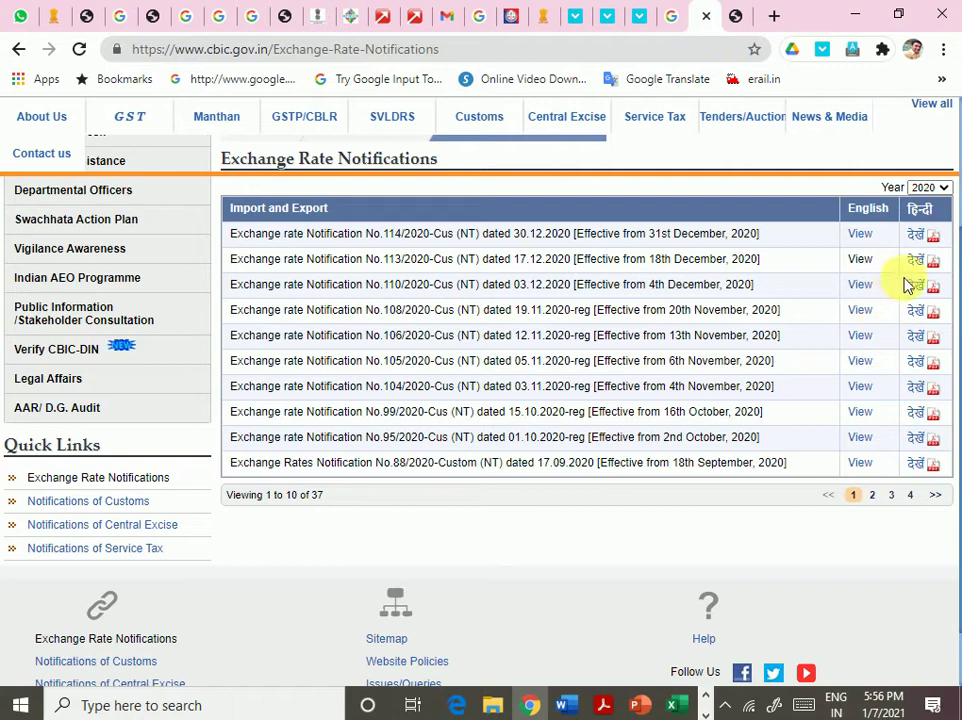
click(736, 16)
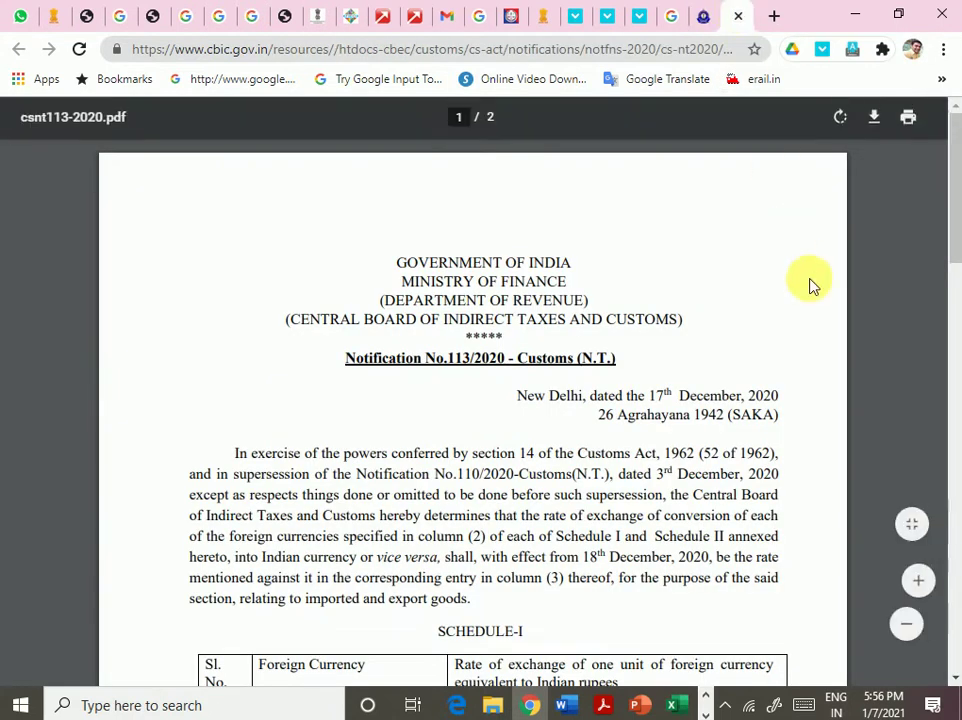
scroll(697, 425, down, 5)
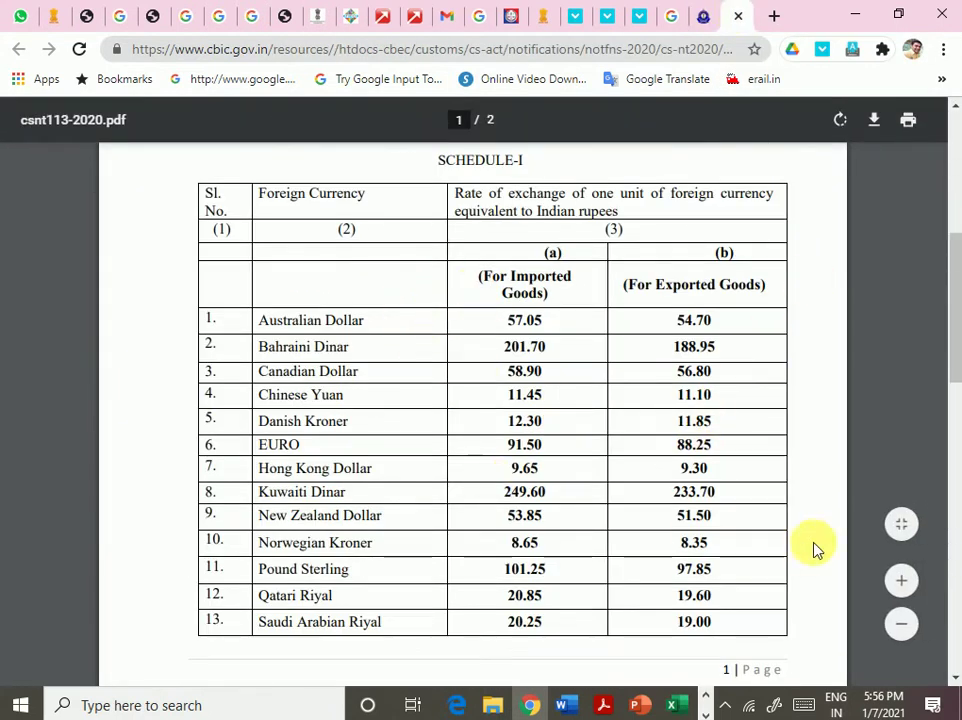
scroll(715, 541, down, 5)
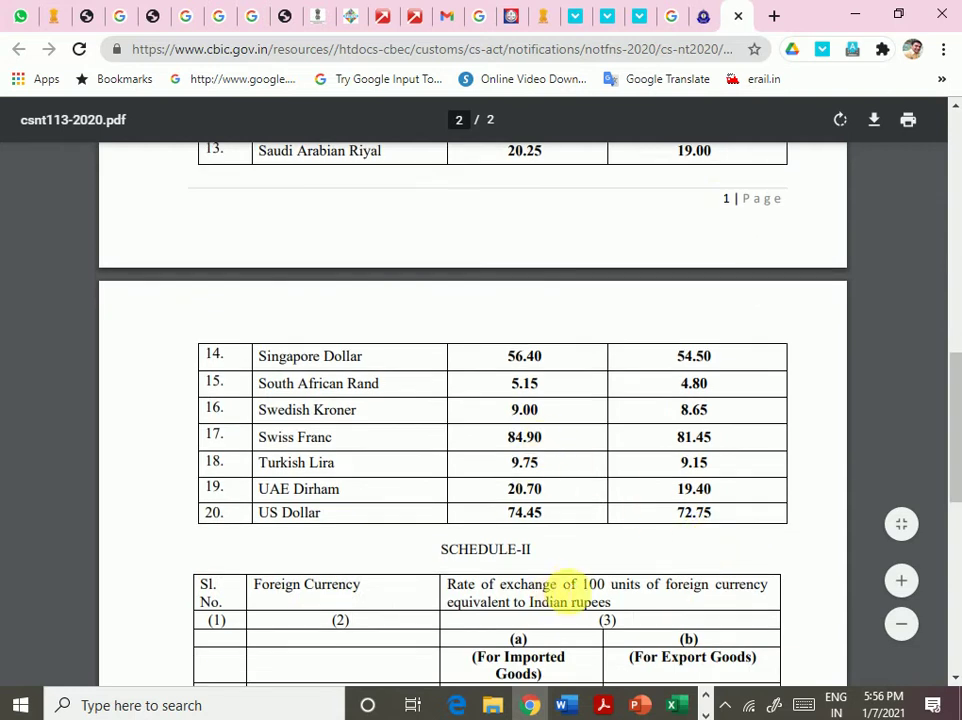
scroll(590, 584, down, 4)
scroll(608, 582, up, 2)
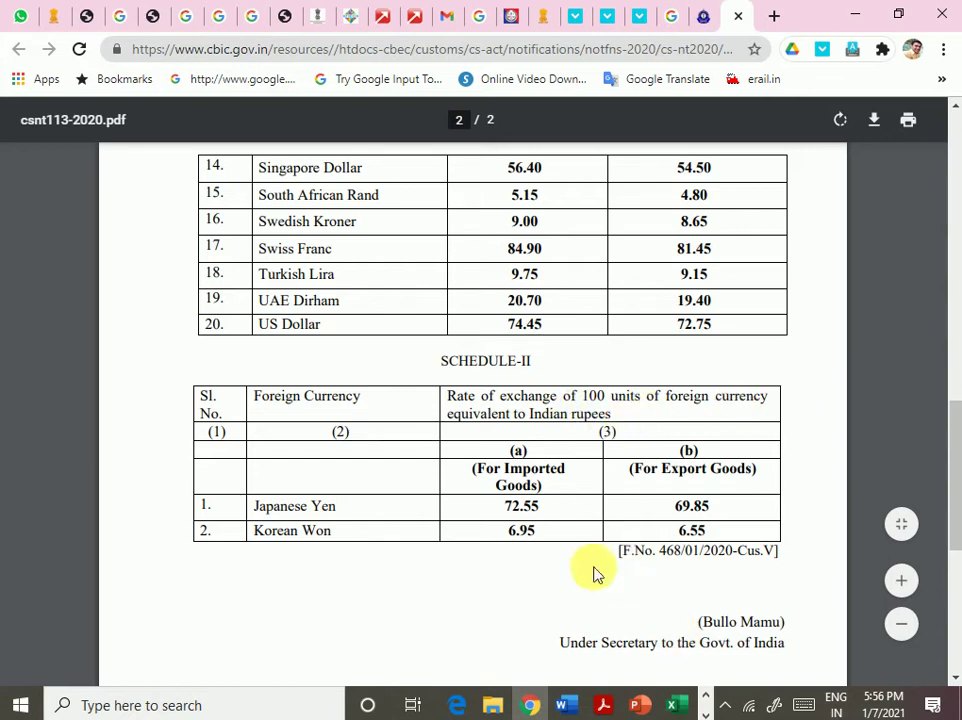
drag(507, 414, 640, 435)
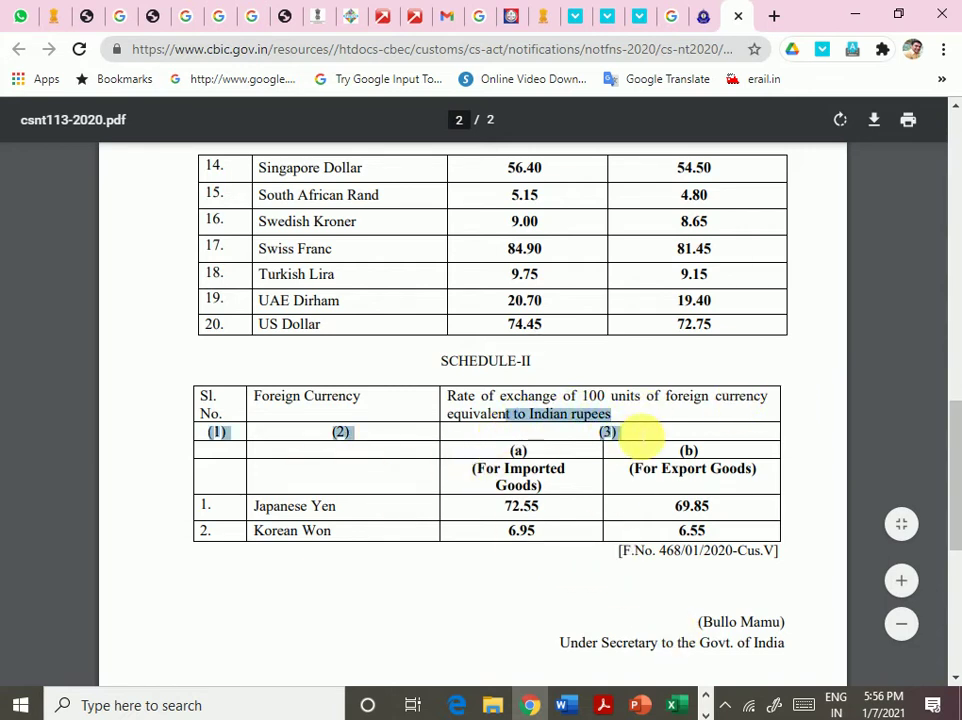
drag(272, 510, 356, 514)
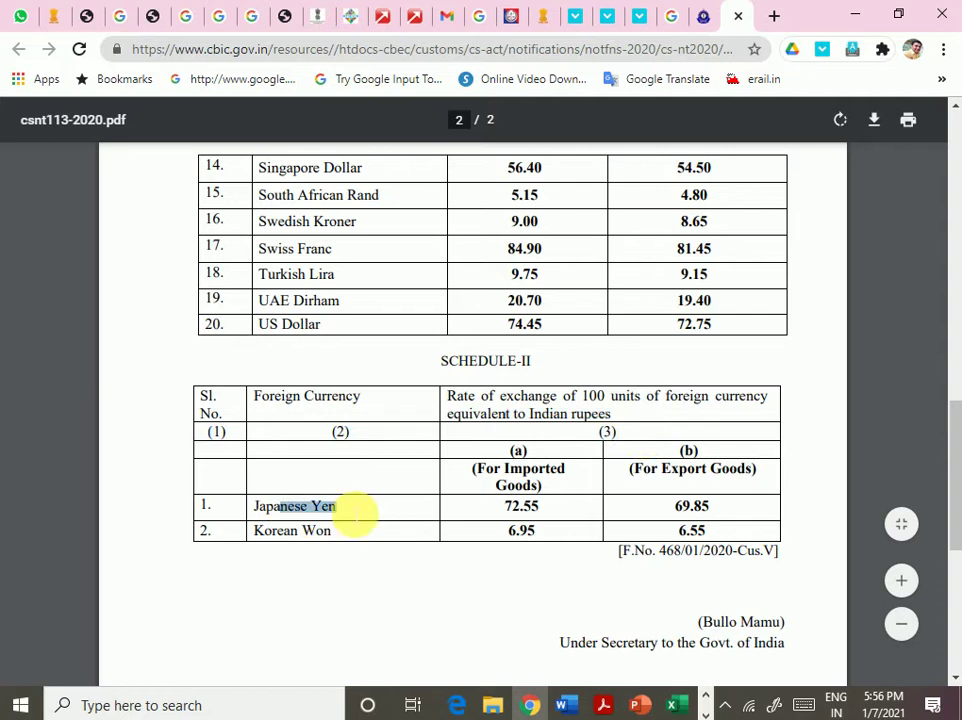
drag(301, 530, 378, 540)
- Point out the Australian Dollar row and select the US Dollar import rate 74.45
scroll(515, 616, down, 3)
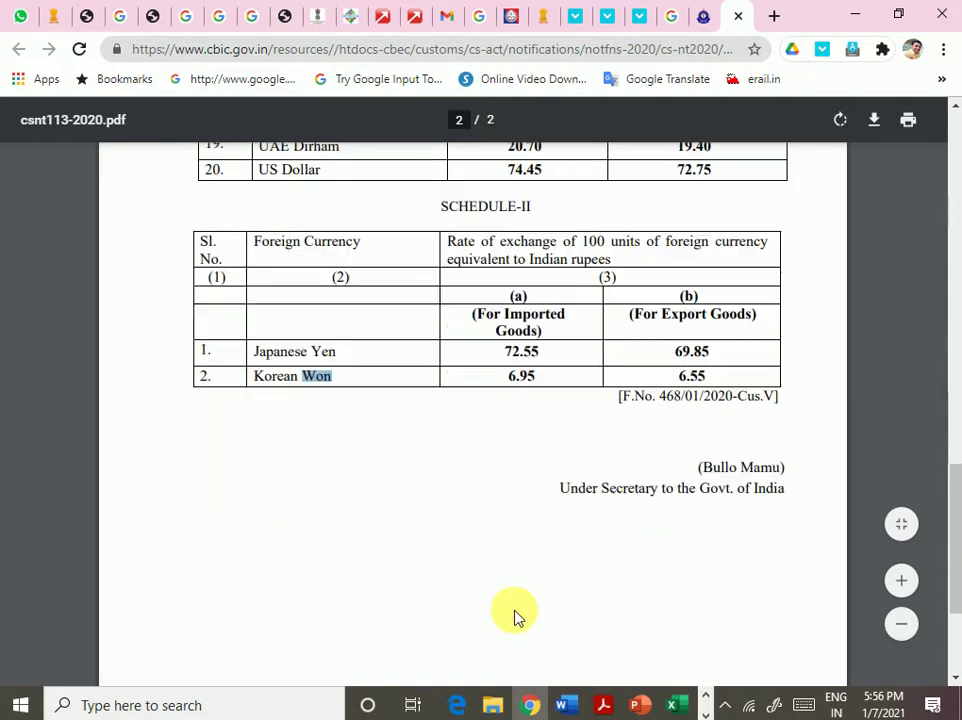
scroll(516, 617, up, 4)
scroll(515, 616, up, 8)
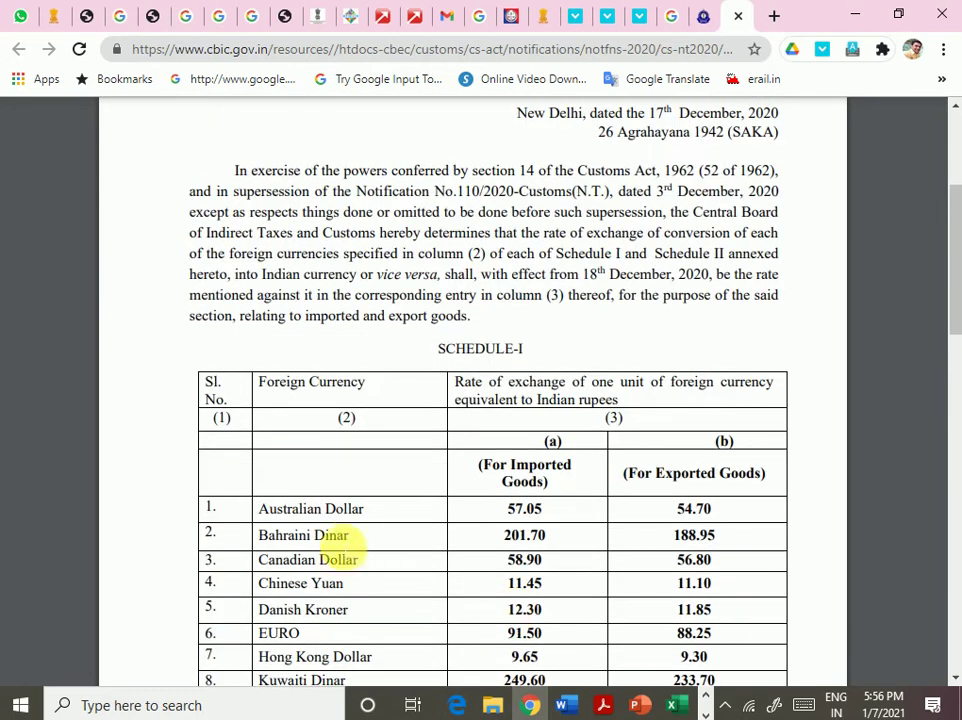
drag(353, 510, 531, 509)
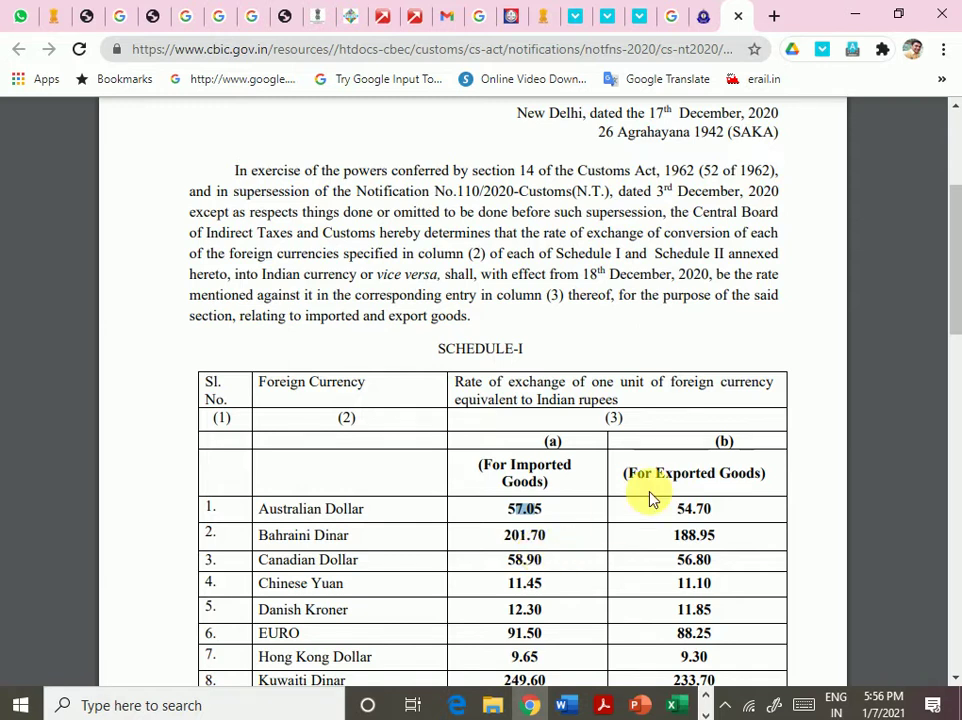
scroll(651, 498, down, 2)
drag(683, 414, 752, 428)
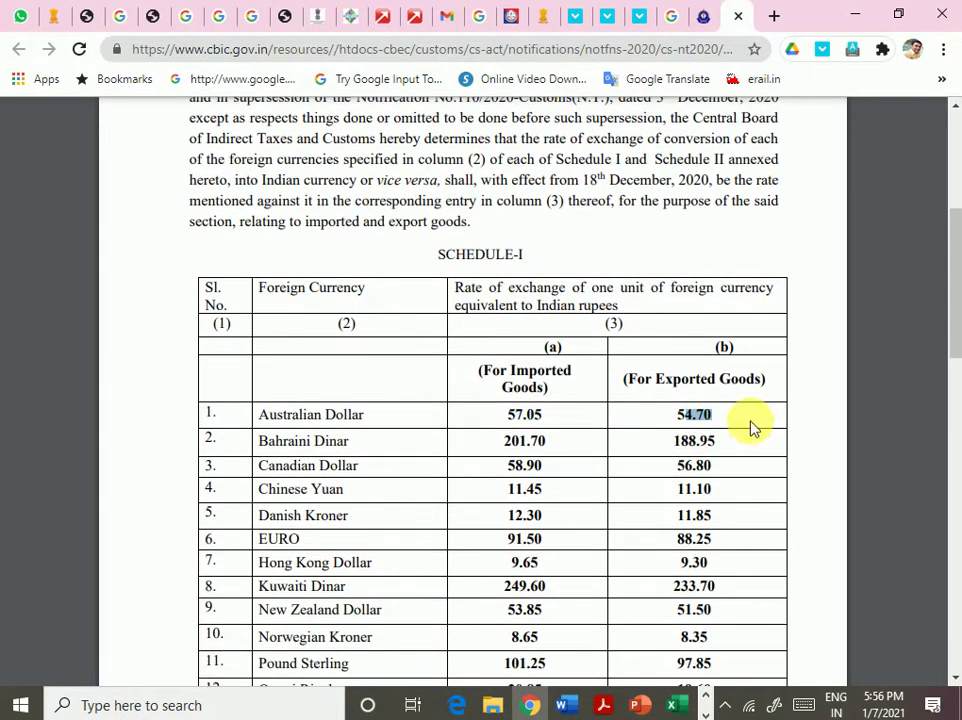
scroll(638, 483, down, 8)
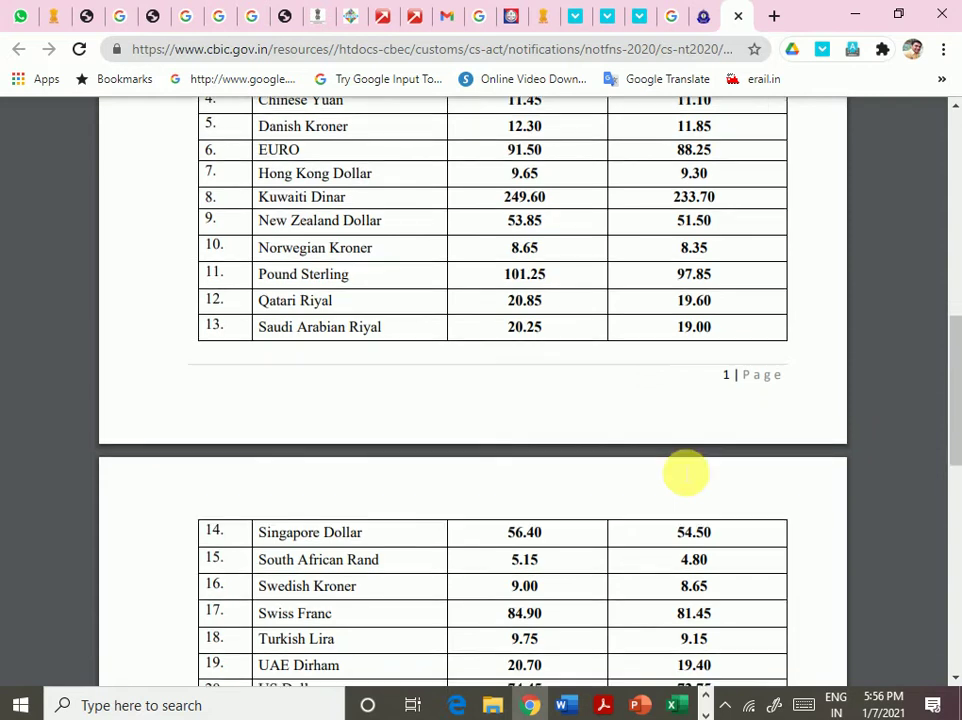
scroll(686, 472, down, 5)
drag(507, 420, 548, 425)
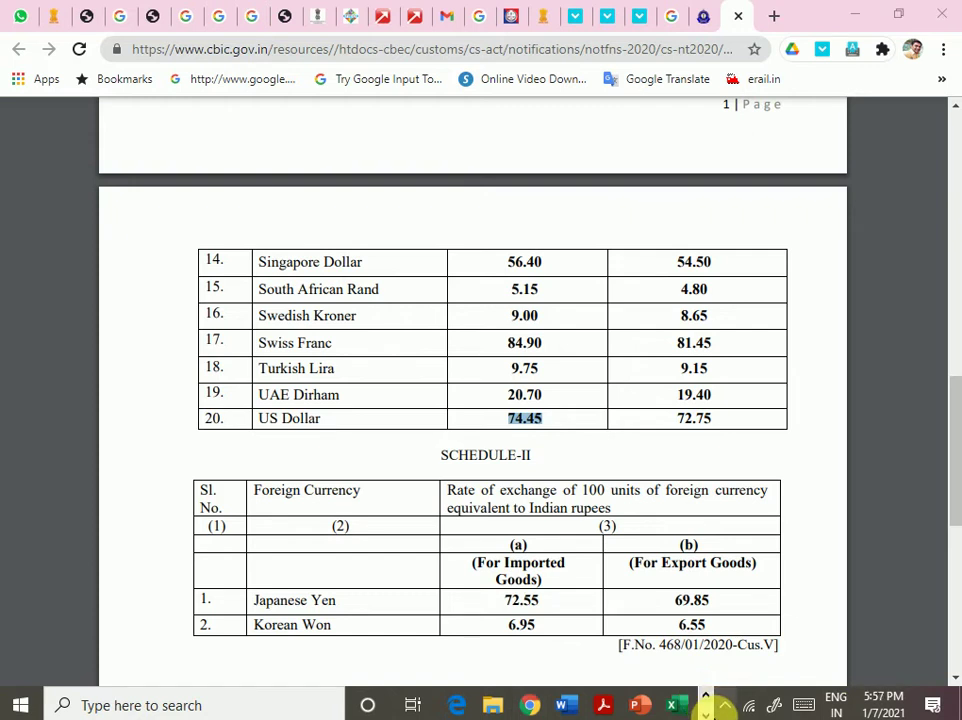
click(705, 706)
- Back in OpenBoard, write × 74.45 ₹/$ after the $800
click(460, 705)
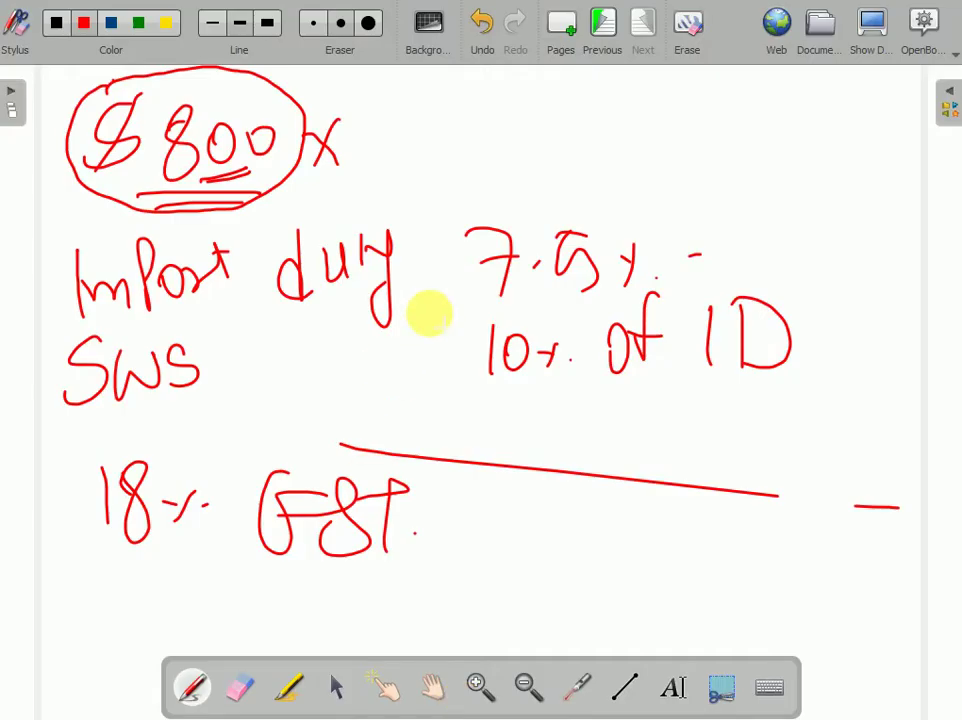
drag(372, 117, 388, 152)
drag(424, 114, 452, 138)
drag(446, 116, 450, 150)
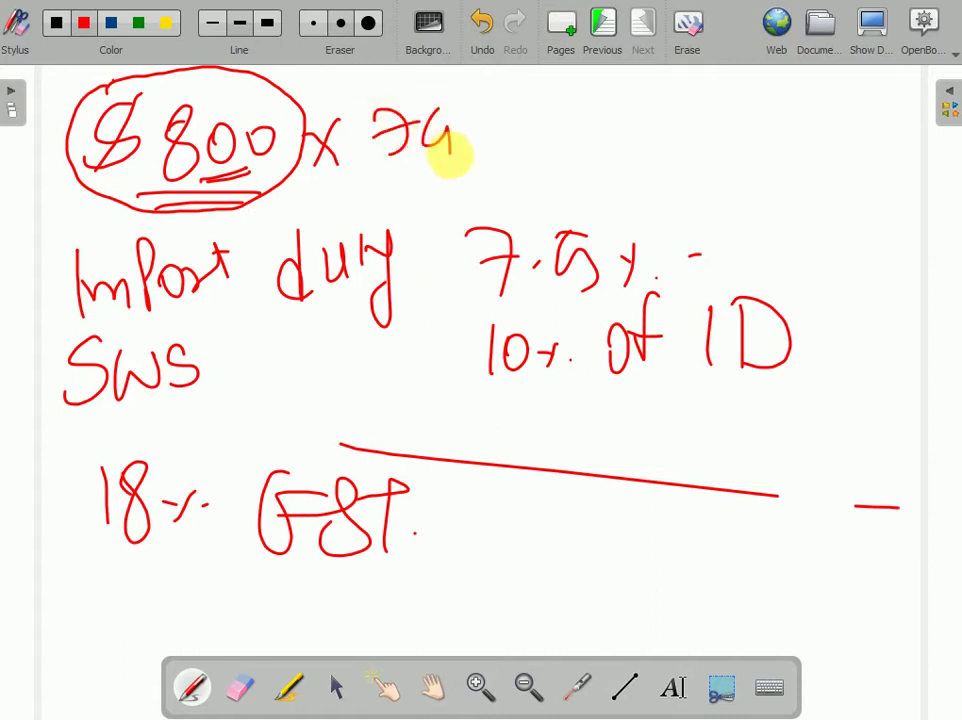
click(466, 140)
mouse_move(484, 115)
mouse_down()
mouse_move(511, 129)
mouse_move(526, 122)
mouse_move(545, 150)
mouse_move(590, 138)
mouse_move(605, 147)
mouse_up()
drag(616, 108, 610, 153)
drag(667, 95, 617, 183)
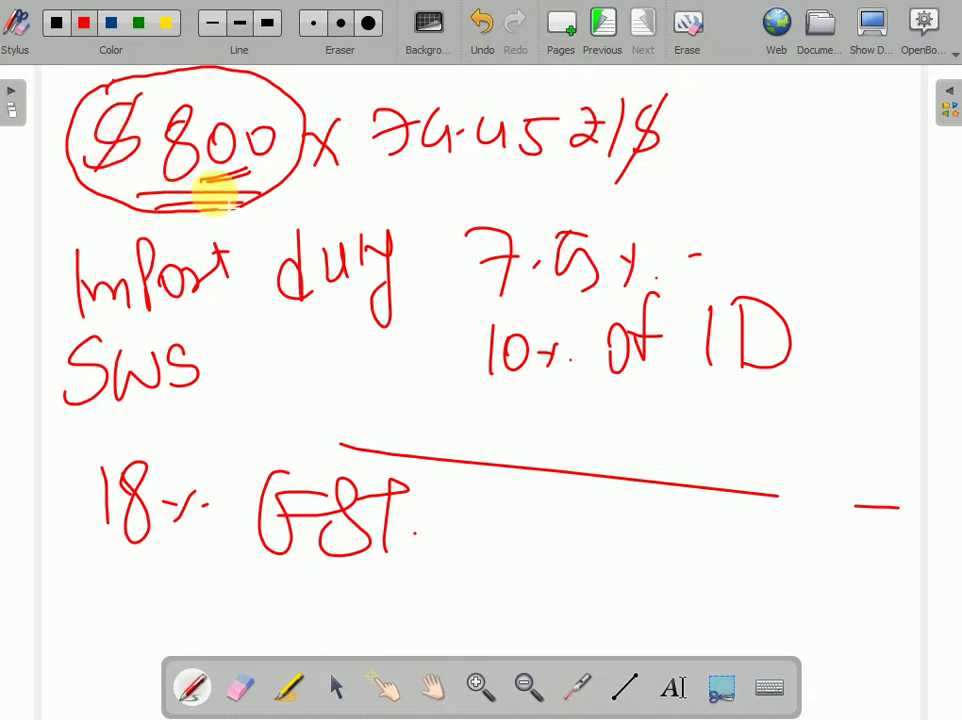
- Label the amount FOB, note 840 above it and strike out part of 800
drag(44, 200, 40, 242)
drag(40, 205, 70, 195)
drag(48, 222, 62, 220)
drag(80, 205, 90, 238)
drag(90, 200, 110, 232)
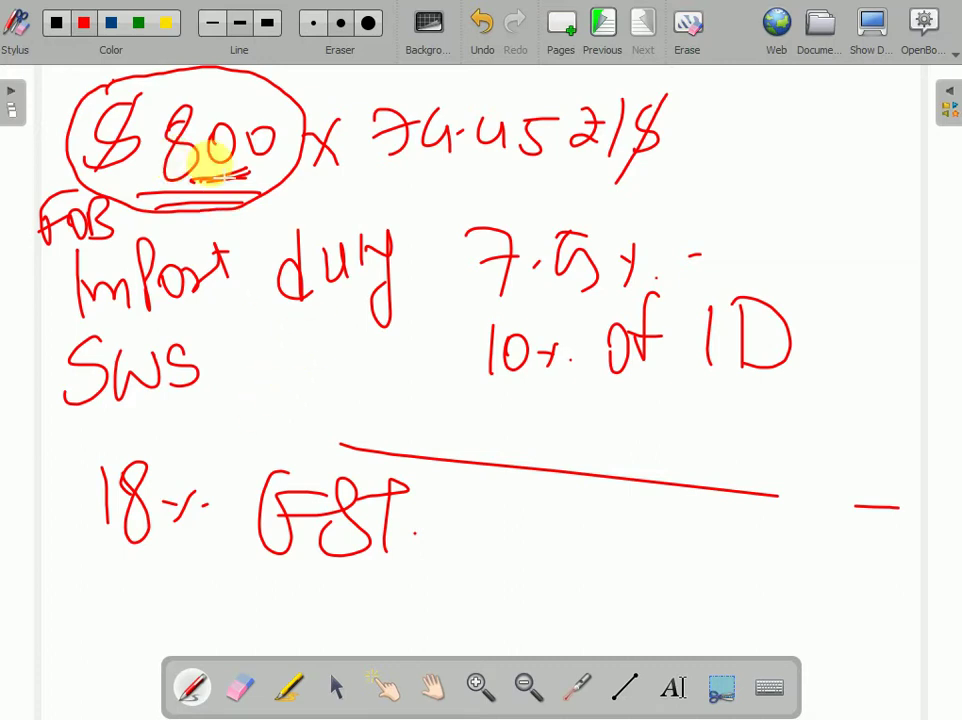
drag(212, 76, 242, 90)
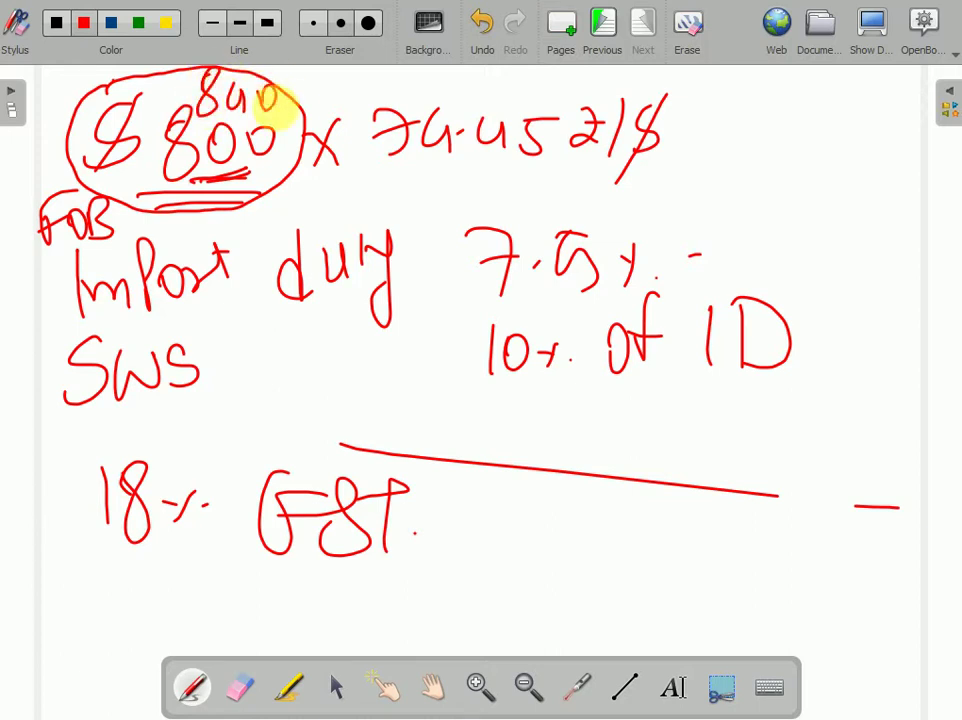
drag(268, 146, 296, 144)
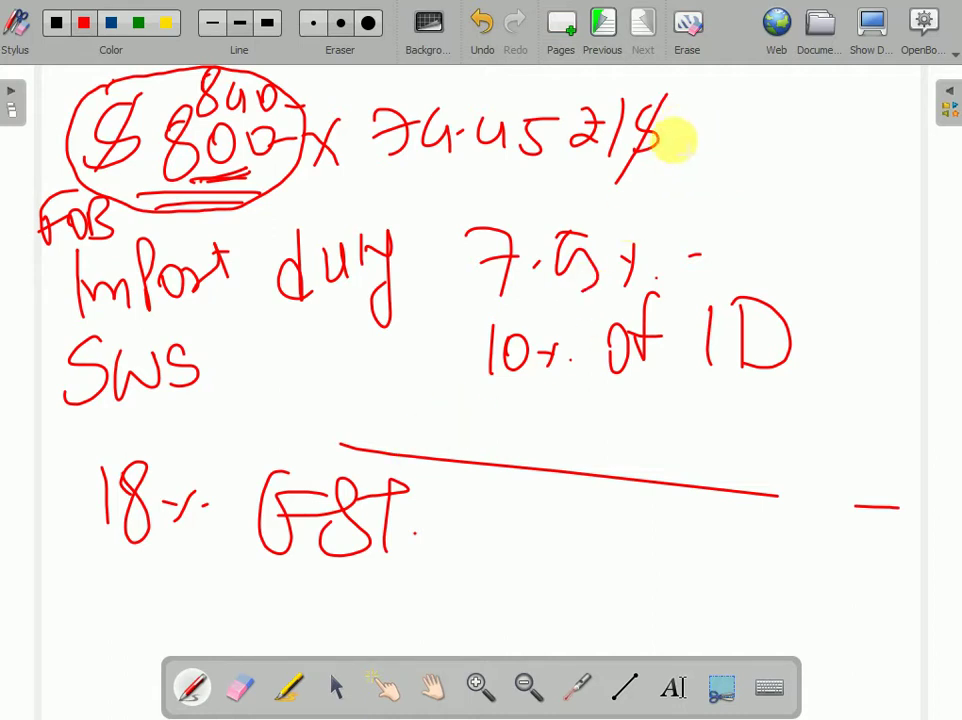
- Write the conversion result = 62538 after the rate
drag(676, 140, 704, 139)
drag(677, 153, 706, 151)
mouse_move(736, 106)
mouse_down()
mouse_move(740, 148)
mouse_move(784, 140)
mouse_move(792, 160)
mouse_up()
drag(812, 128, 846, 166)
drag(884, 108, 880, 144)
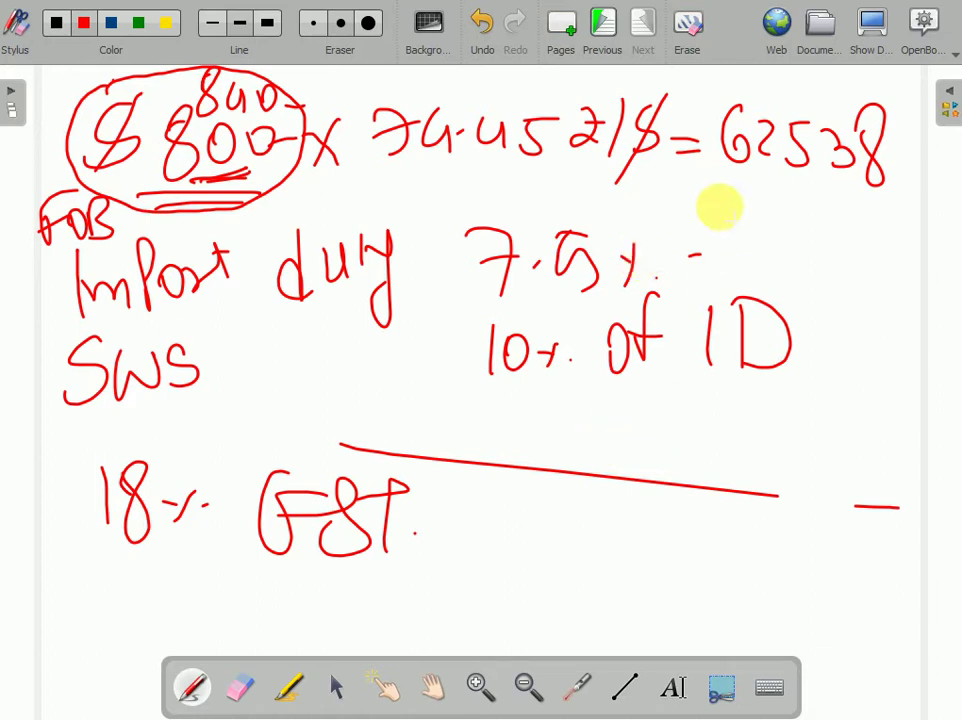
- Write the 4690.35 import duty and 469.035 SWS amounts, with underlines and a sum line
mouse_move(722, 206)
mouse_down()
mouse_move(724, 251)
mouse_move(790, 256)
mouse_move(795, 230)
mouse_move(859, 225)
mouse_move(880, 240)
mouse_move(928, 236)
mouse_move(950, 222)
mouse_up()
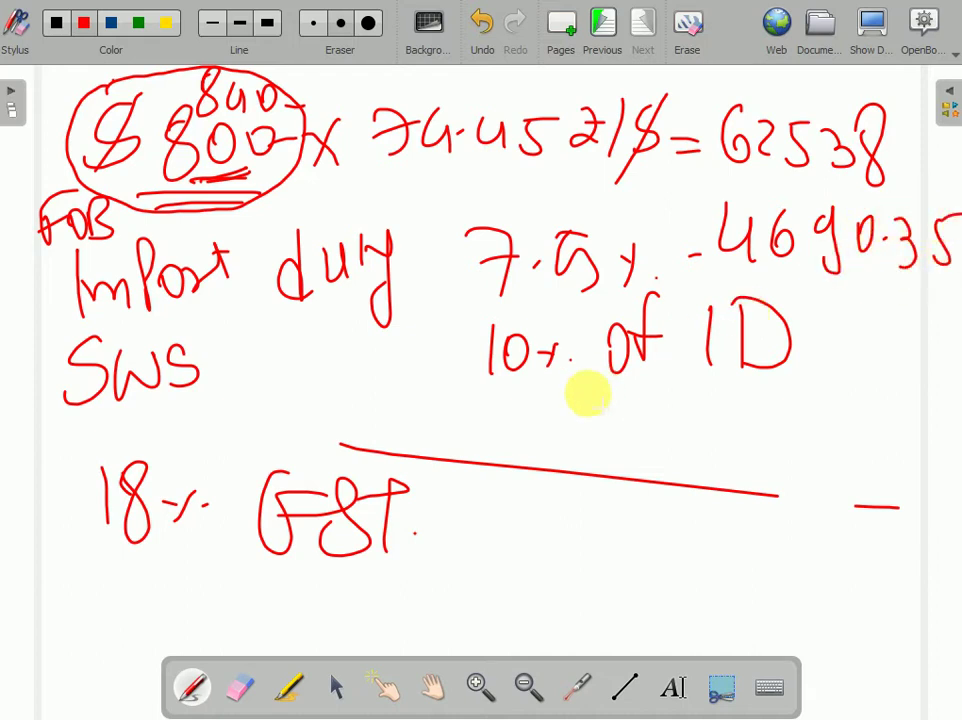
drag(548, 396, 668, 396)
drag(727, 287, 845, 288)
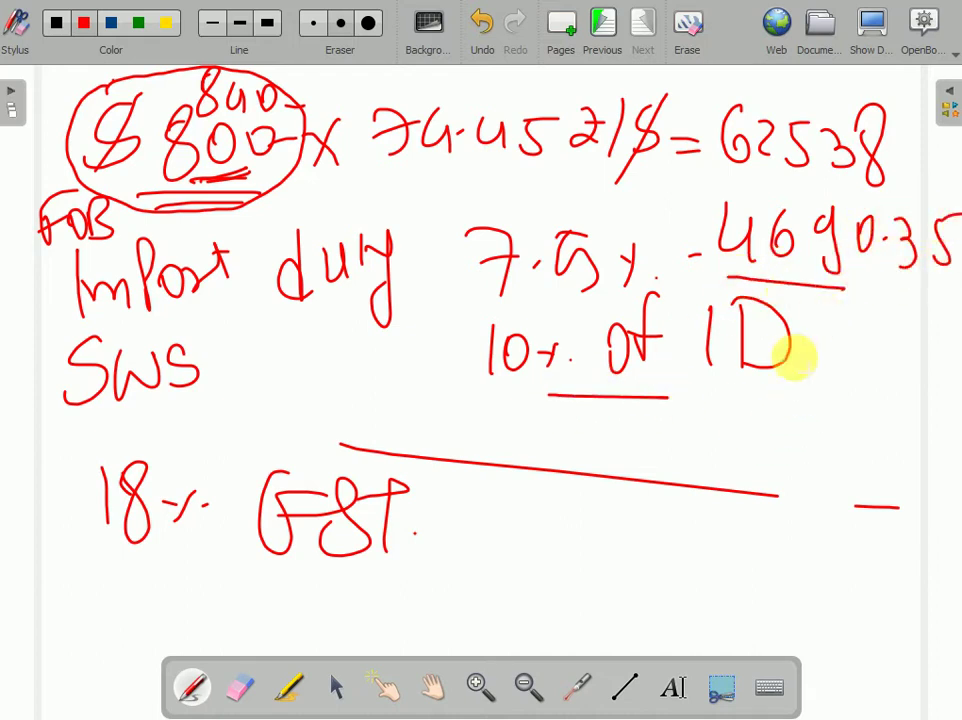
mouse_move(740, 402)
mouse_down()
mouse_move(730, 440)
mouse_move(777, 438)
mouse_move(822, 420)
mouse_move(865, 440)
mouse_move(928, 408)
mouse_move(945, 445)
mouse_up()
drag(690, 186, 740, 185)
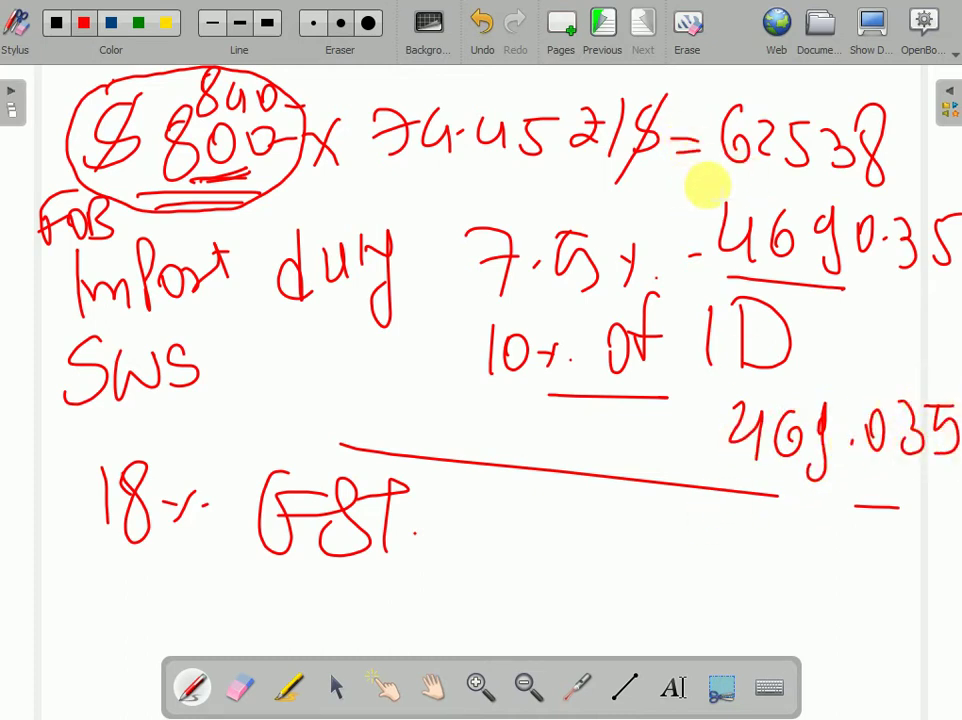
drag(730, 291, 770, 289)
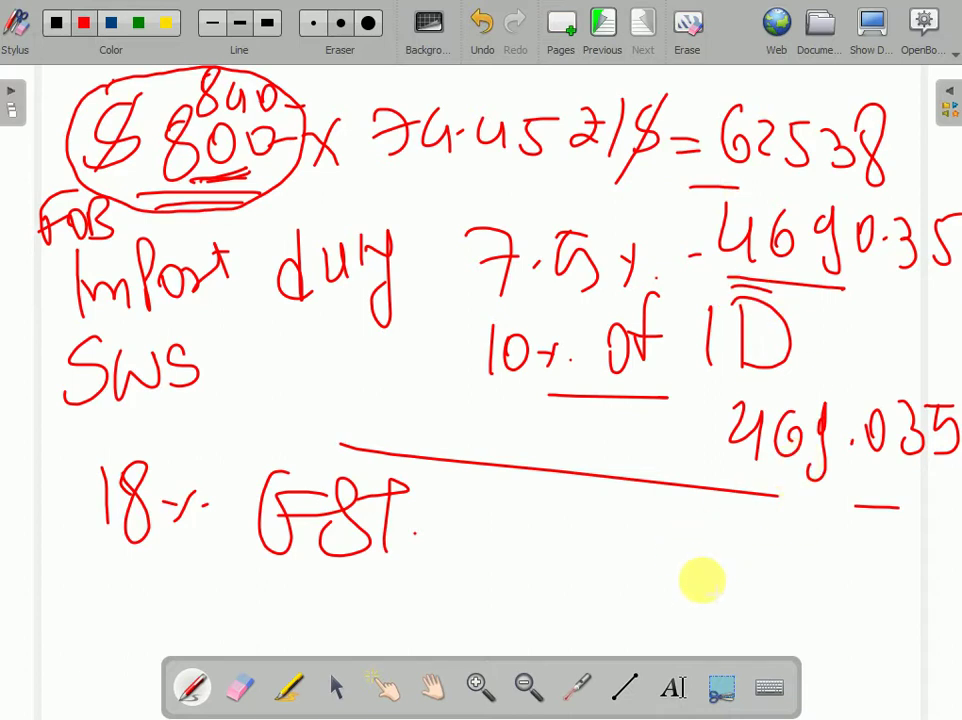
drag(740, 494, 896, 512)
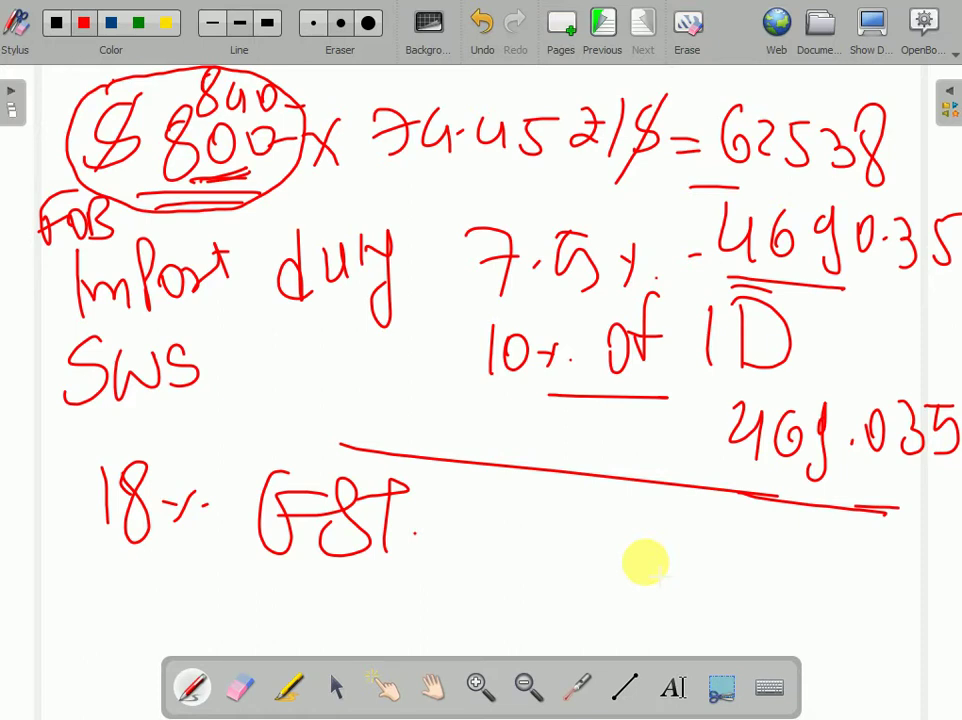
- Write the assessable value total 67697.385 under the line
mouse_move(654, 505)
mouse_down()
mouse_move(646, 526)
mouse_move(731, 518)
mouse_move(760, 536)
mouse_move(796, 536)
mouse_up()
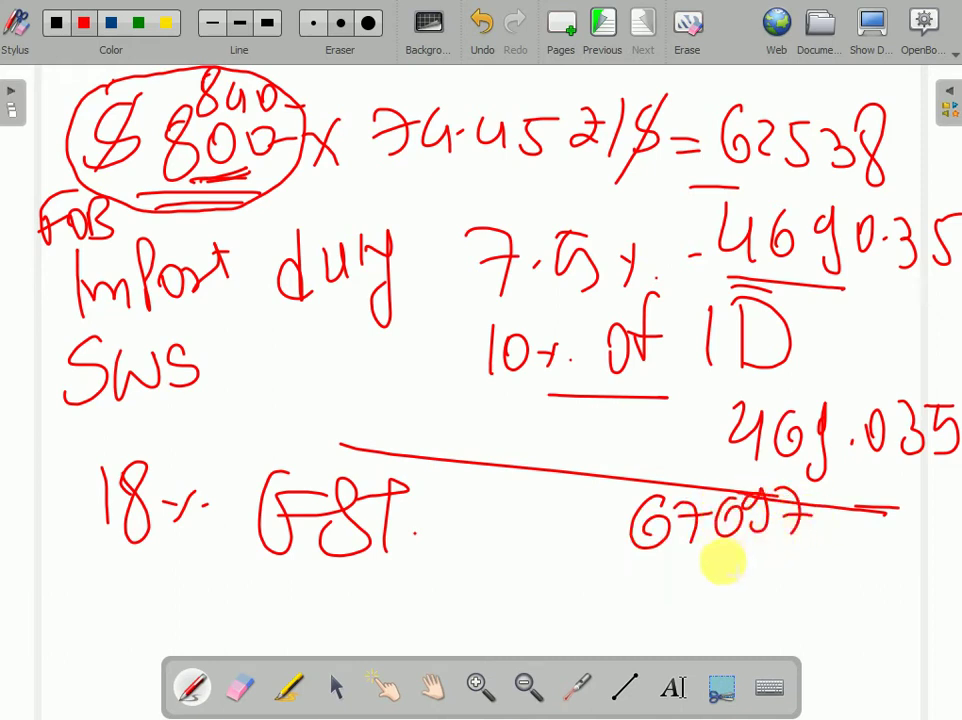
key(ctrl+z)
key(ctrl+z)
key(ctrl+z)
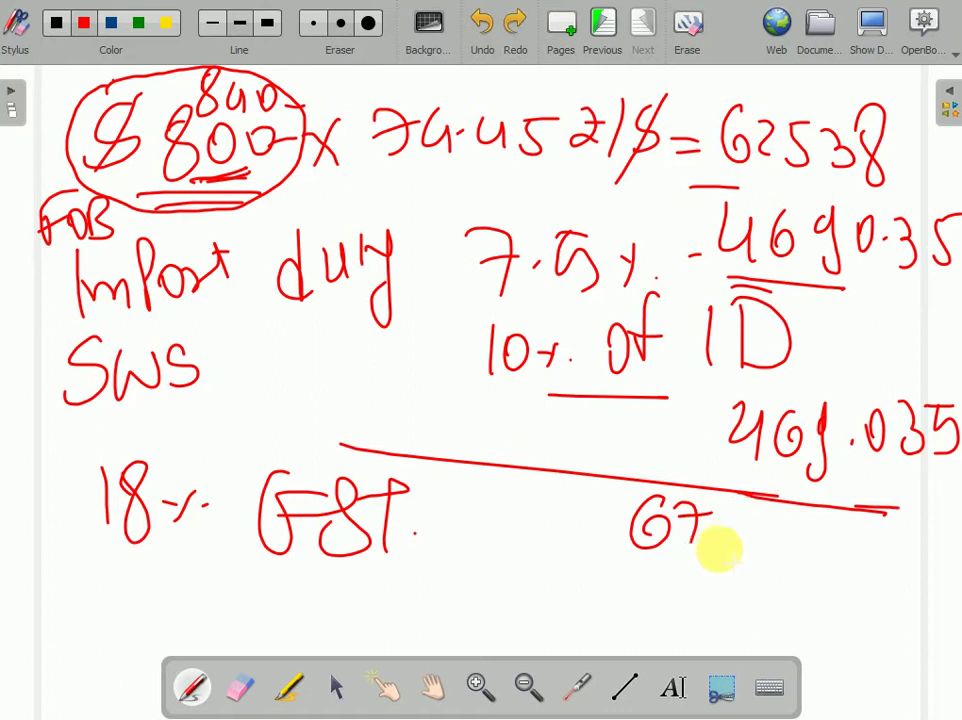
mouse_move(732, 505)
mouse_down()
mouse_move(715, 518)
mouse_move(722, 530)
mouse_move(760, 550)
mouse_up()
mouse_move(776, 512)
mouse_down()
mouse_move(790, 546)
mouse_move(812, 543)
mouse_move(826, 558)
mouse_up()
drag(862, 524, 905, 522)
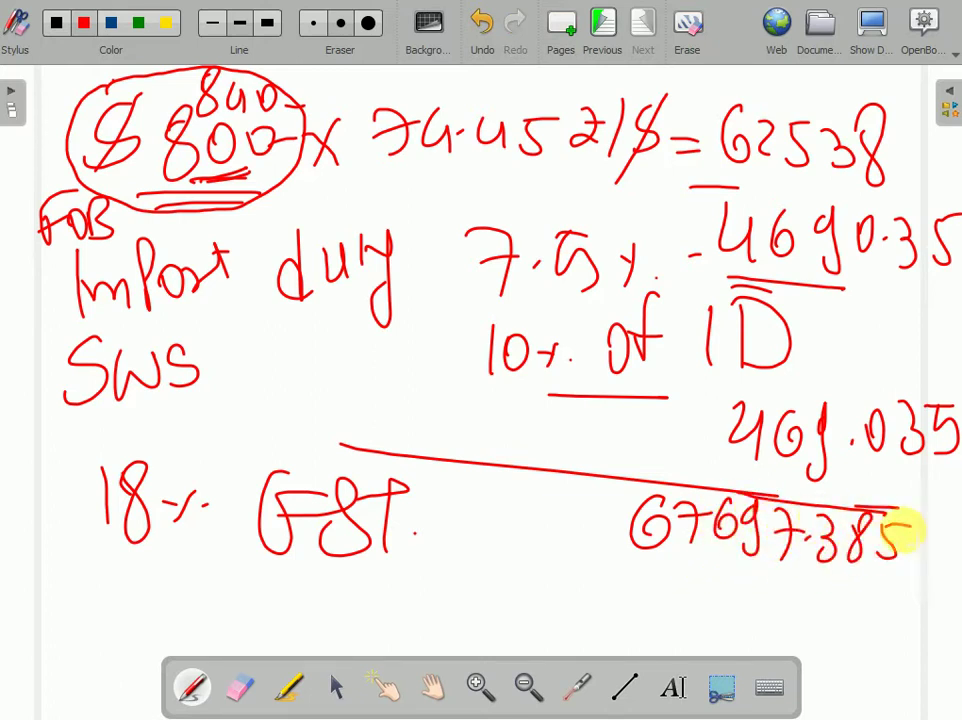
- Write ×18% below GST and the GST amount 12185.52 below the total
drag(345, 578, 390, 597)
mouse_move(388, 574)
mouse_down()
mouse_move(360, 600)
mouse_move(404, 600)
mouse_up()
mouse_move(426, 570)
mouse_down()
mouse_move(436, 602)
mouse_move(425, 600)
mouse_move(452, 600)
mouse_up()
drag(492, 590, 493, 591)
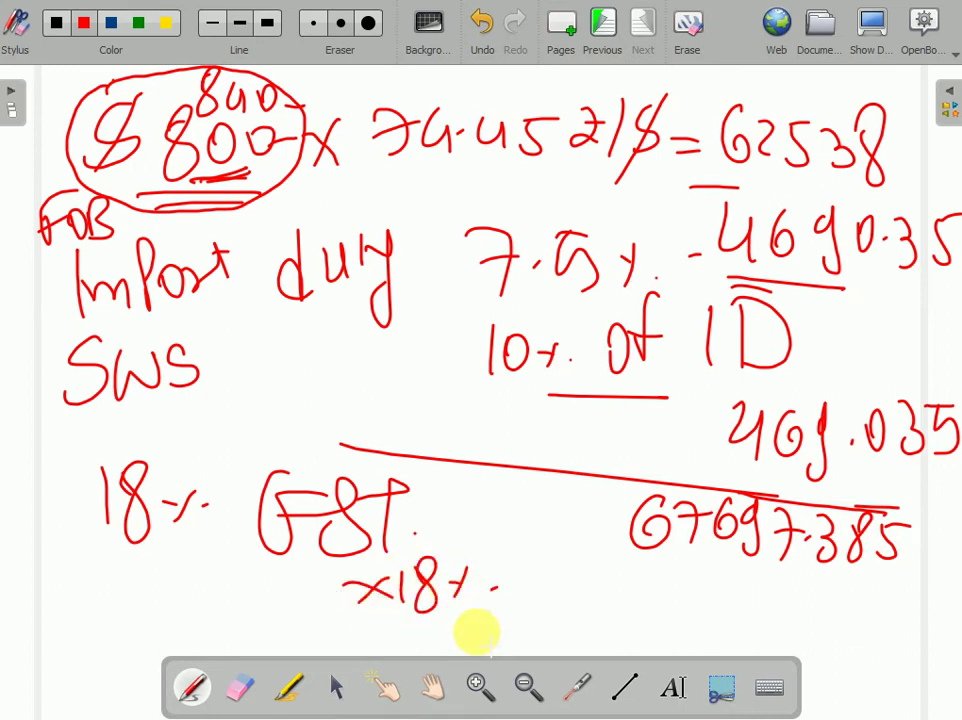
mouse_move(637, 568)
mouse_down()
mouse_move(636, 600)
mouse_move(679, 598)
mouse_up()
mouse_move(704, 568)
mouse_down()
mouse_move(703, 597)
mouse_move(730, 568)
mouse_move(748, 600)
mouse_move(770, 563)
mouse_up()
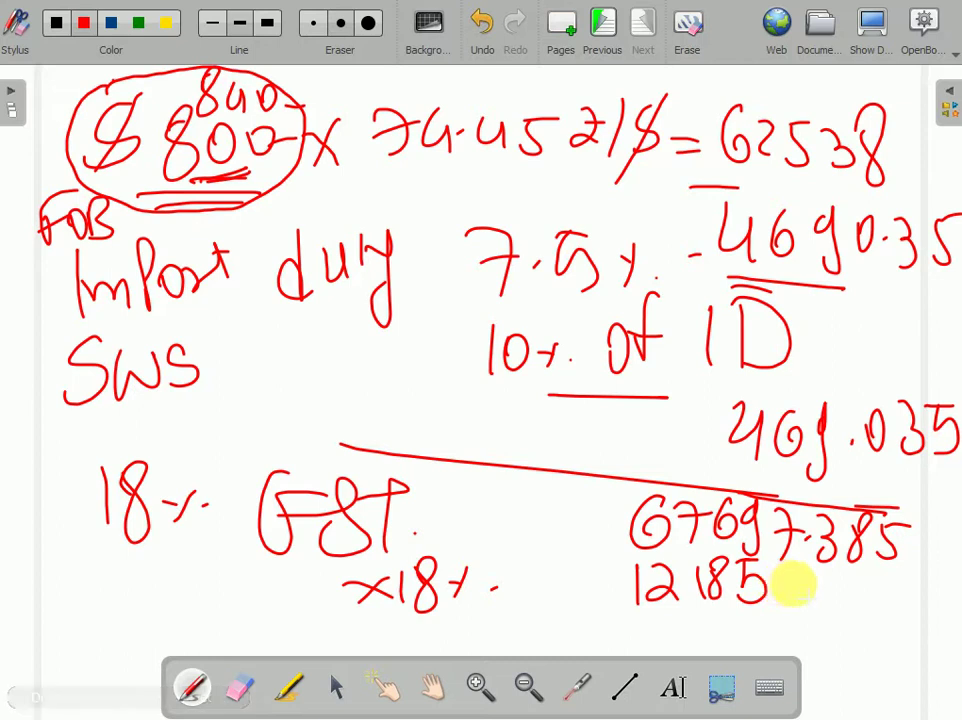
drag(784, 594, 843, 600)
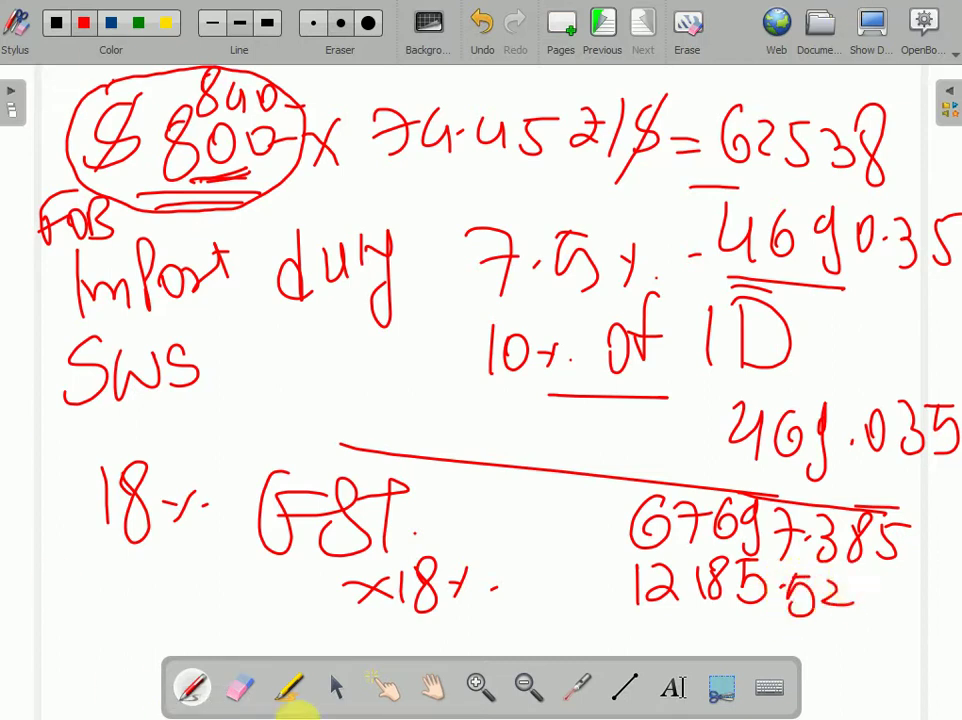
- Draw a sum line under 12185.52 and start the grand total 79882 beneath it
click(434, 688)
drag(903, 647, 880, 580)
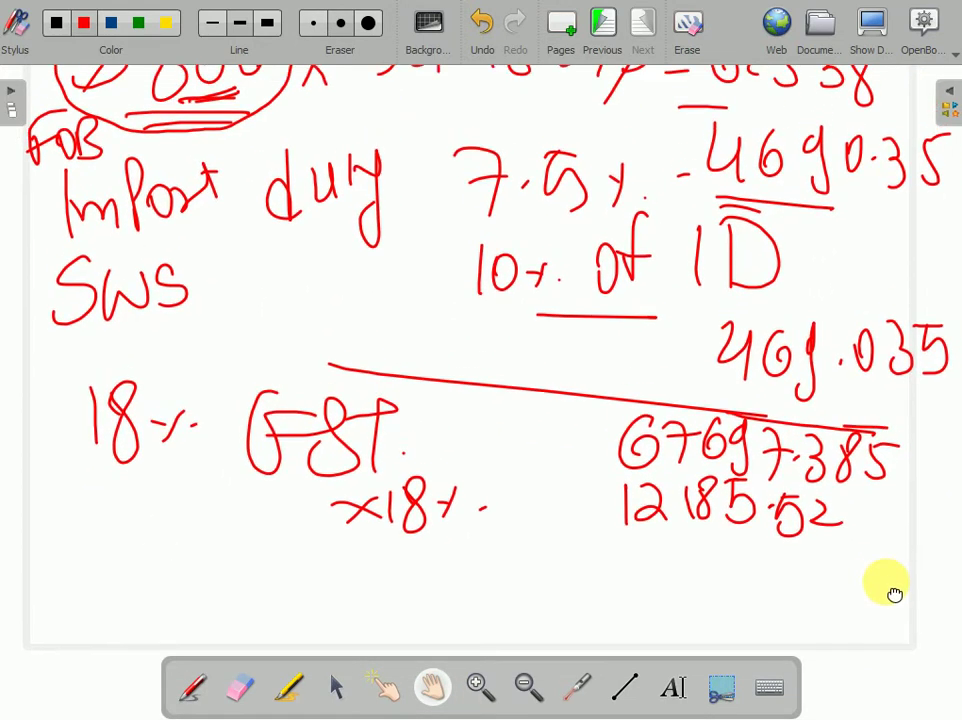
click(194, 690)
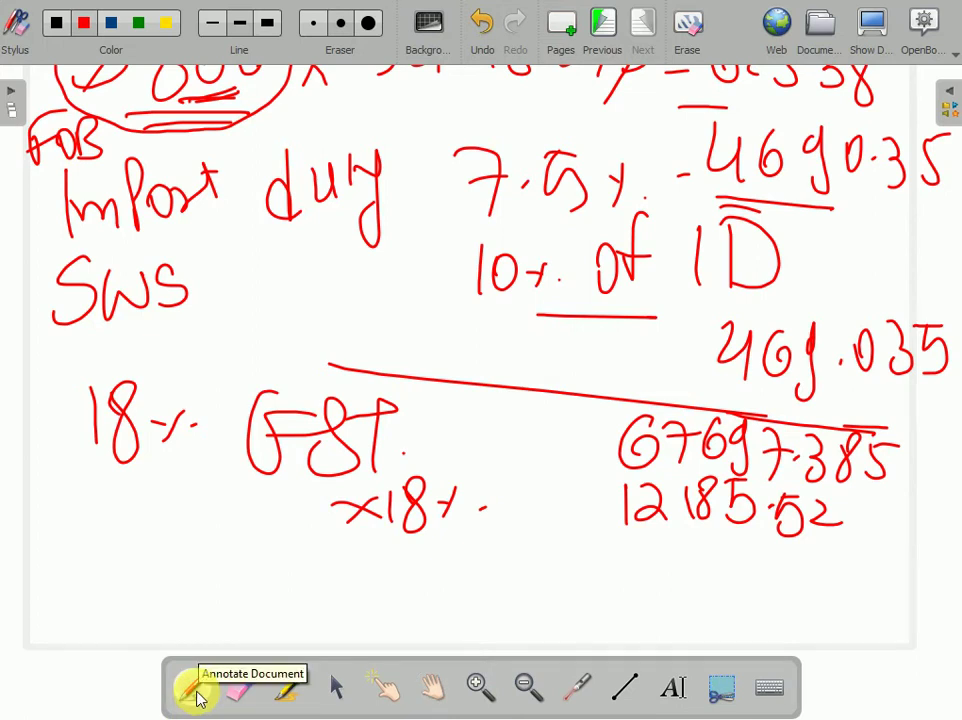
drag(592, 562, 795, 549)
mouse_move(592, 566)
mouse_down()
mouse_move(620, 610)
mouse_move(648, 600)
mouse_move(648, 630)
mouse_up()
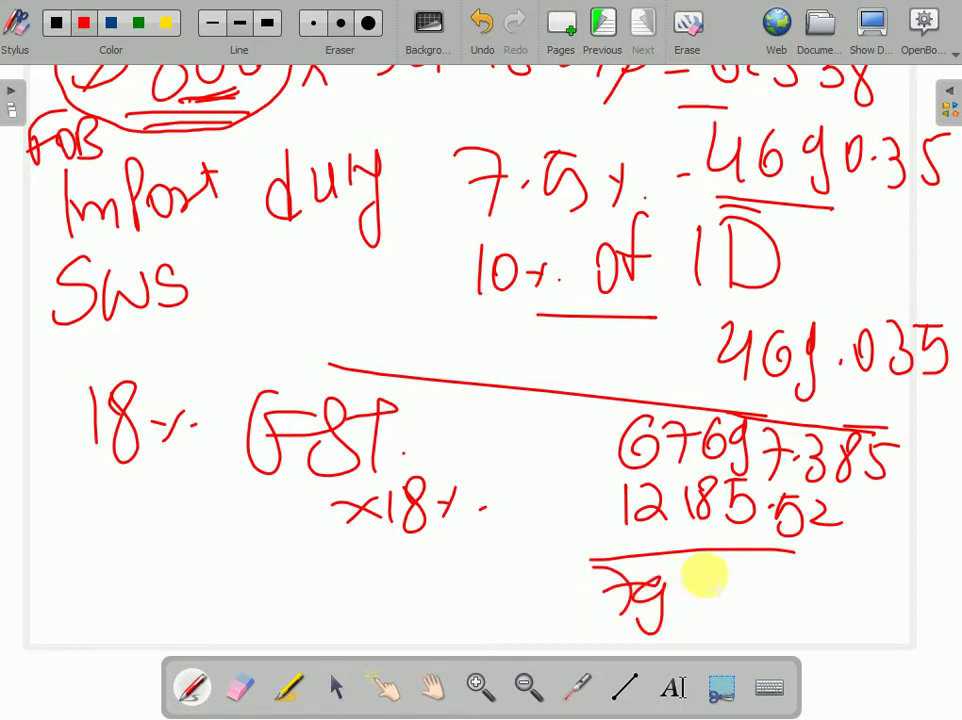
mouse_move(718, 568)
mouse_down()
mouse_move(707, 580)
mouse_move(790, 605)
mouse_up()
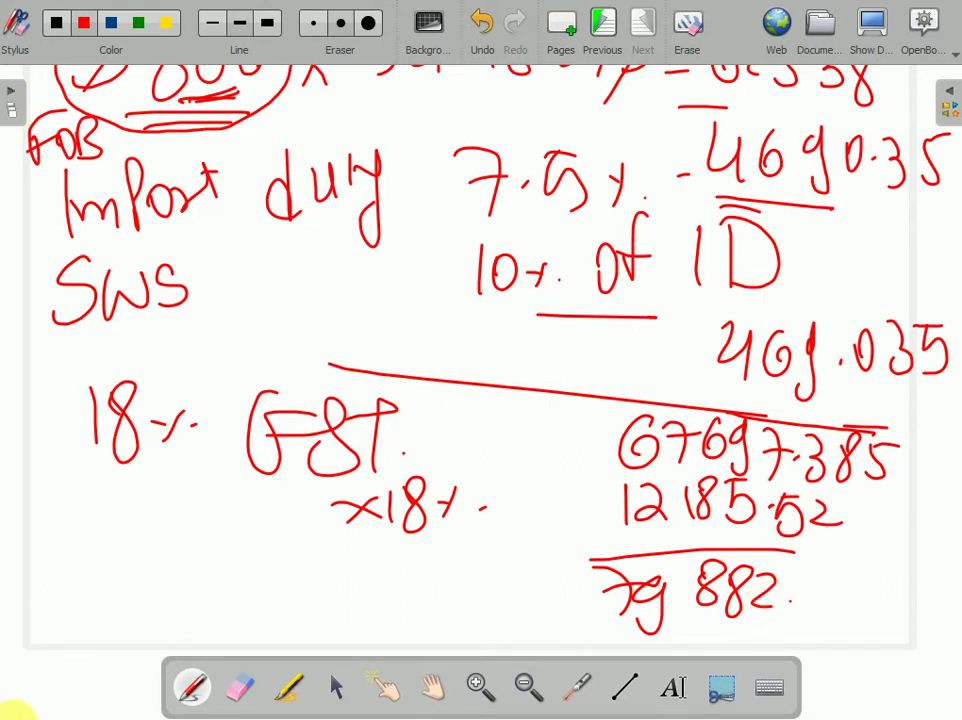
- In empty board space, start the duty sum with an opening bracket and +469.035
click(431, 687)
drag(359, 364, 301, 380)
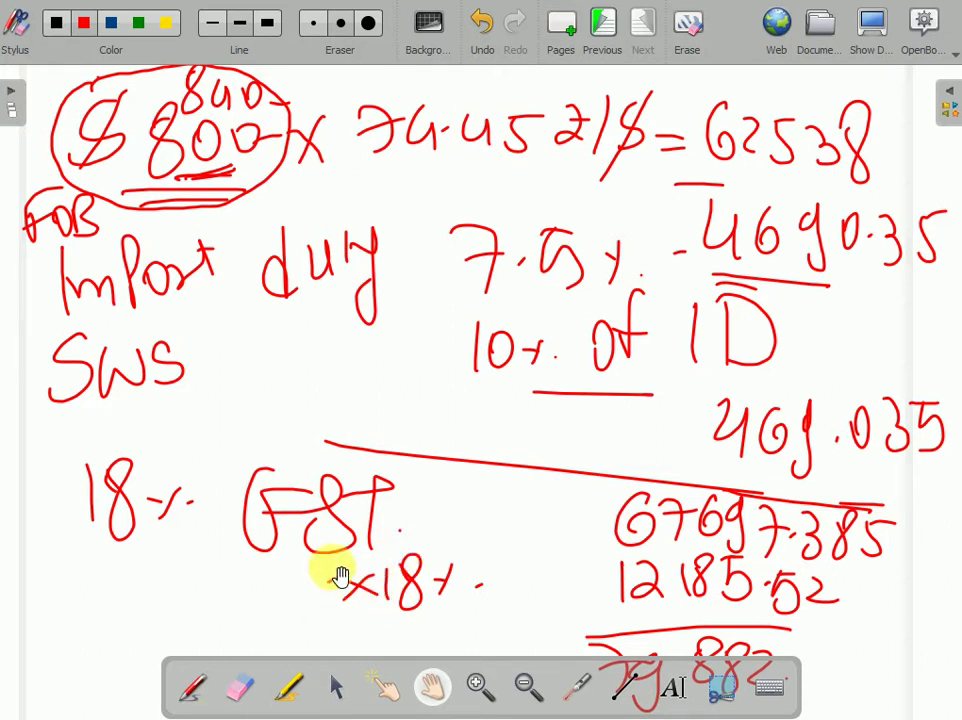
key(ctrl+i)
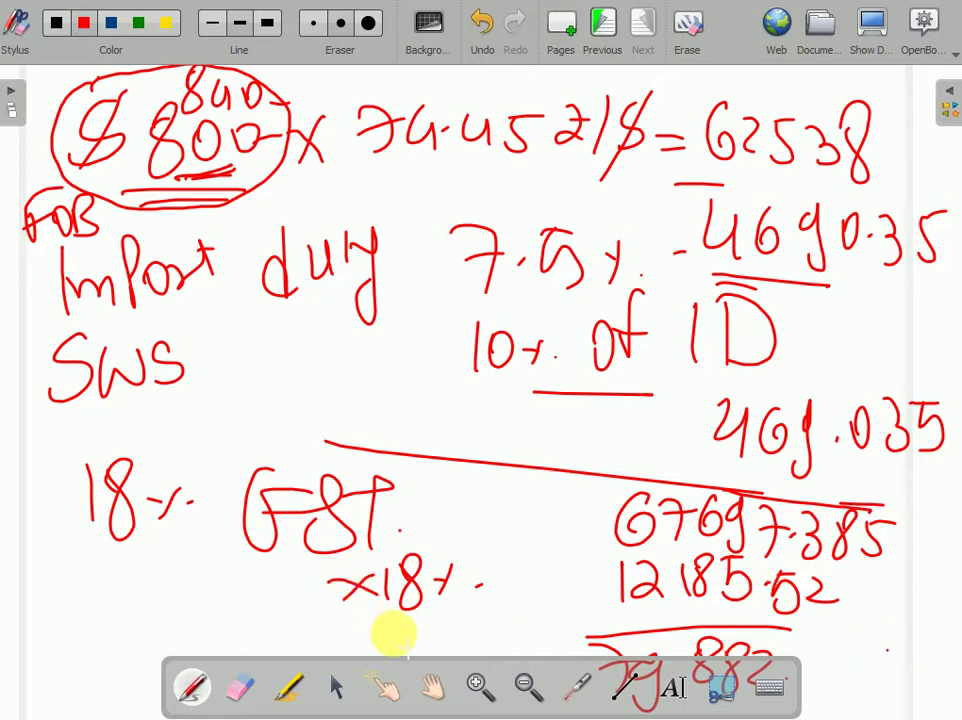
click(432, 686)
drag(933, 684, 921, 357)
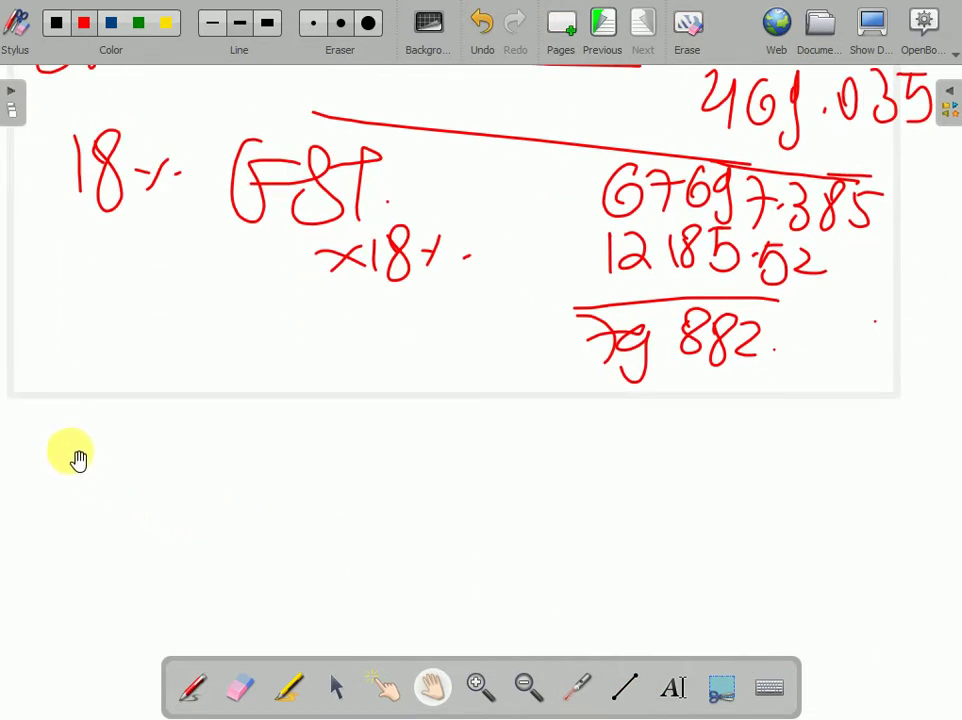
click(192, 690)
mouse_move(56, 463)
mouse_down()
mouse_move(43, 516)
mouse_move(68, 530)
mouse_up()
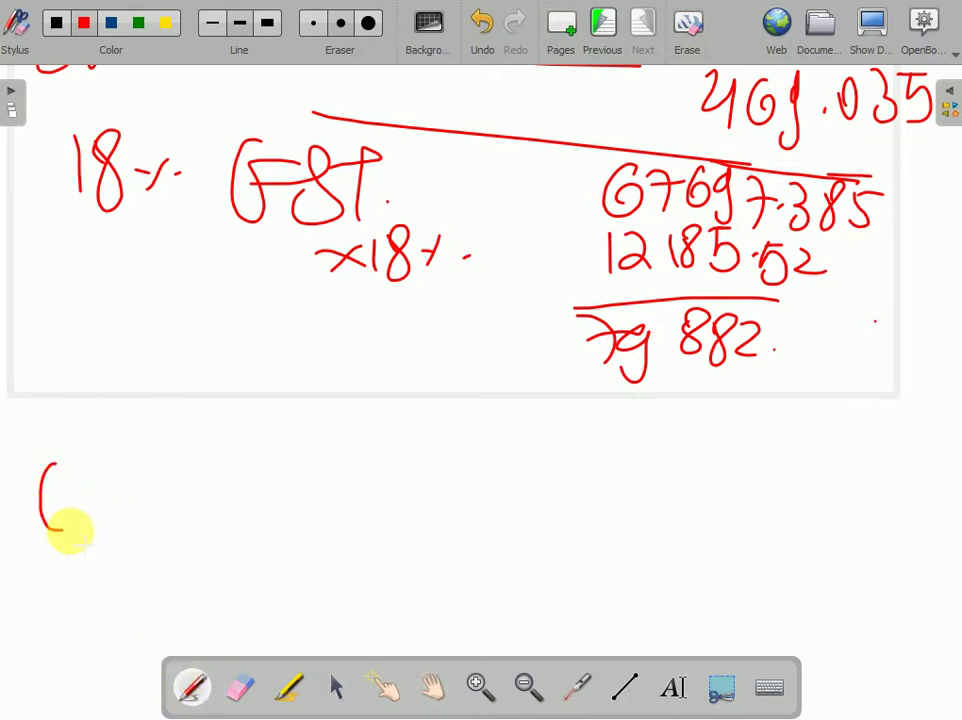
drag(297, 466, 296, 522)
mouse_move(282, 498)
mouse_down()
mouse_move(330, 488)
mouse_move(368, 500)
mouse_up()
drag(372, 478, 373, 515)
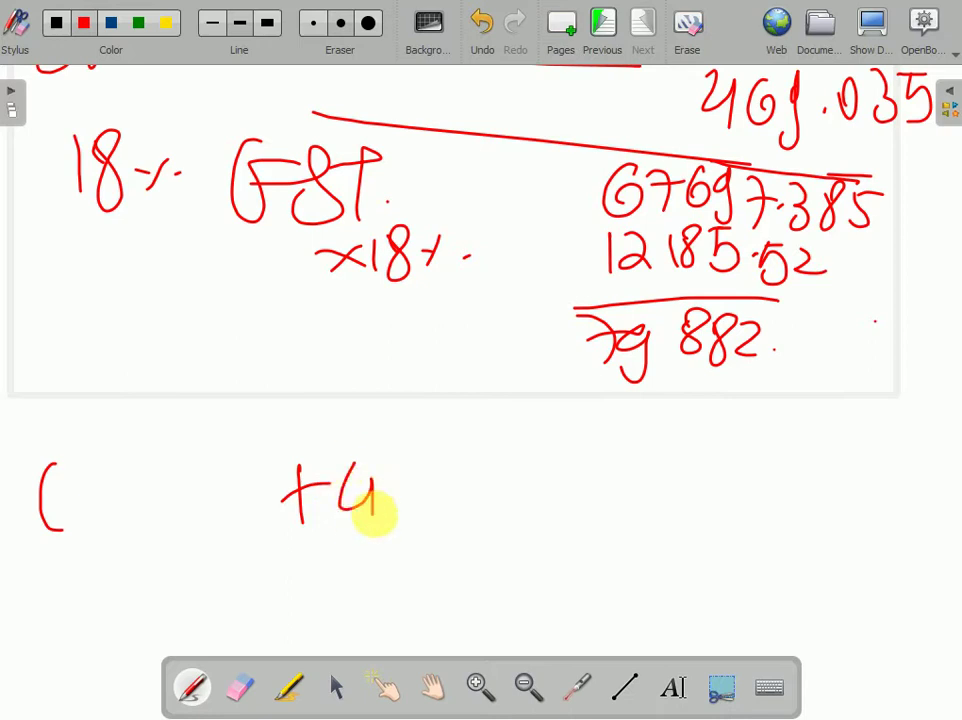
mouse_move(398, 463)
mouse_down()
mouse_move(406, 505)
mouse_move(400, 495)
mouse_up()
drag(440, 480, 434, 552)
- Complete the sum as (4690.35 + 469.035 + 12185)
click(450, 510)
mouse_move(485, 472)
mouse_down()
mouse_move(477, 485)
mouse_move(490, 508)
mouse_up()
drag(503, 462, 506, 514)
mouse_move(550, 460)
mouse_down()
mouse_move(530, 512)
mouse_move(580, 517)
mouse_move(602, 488)
mouse_up()
mouse_move(626, 458)
mouse_down()
mouse_move(625, 515)
mouse_move(665, 514)
mouse_up()
drag(679, 460, 678, 515)
drag(720, 462, 740, 512)
drag(744, 460, 778, 458)
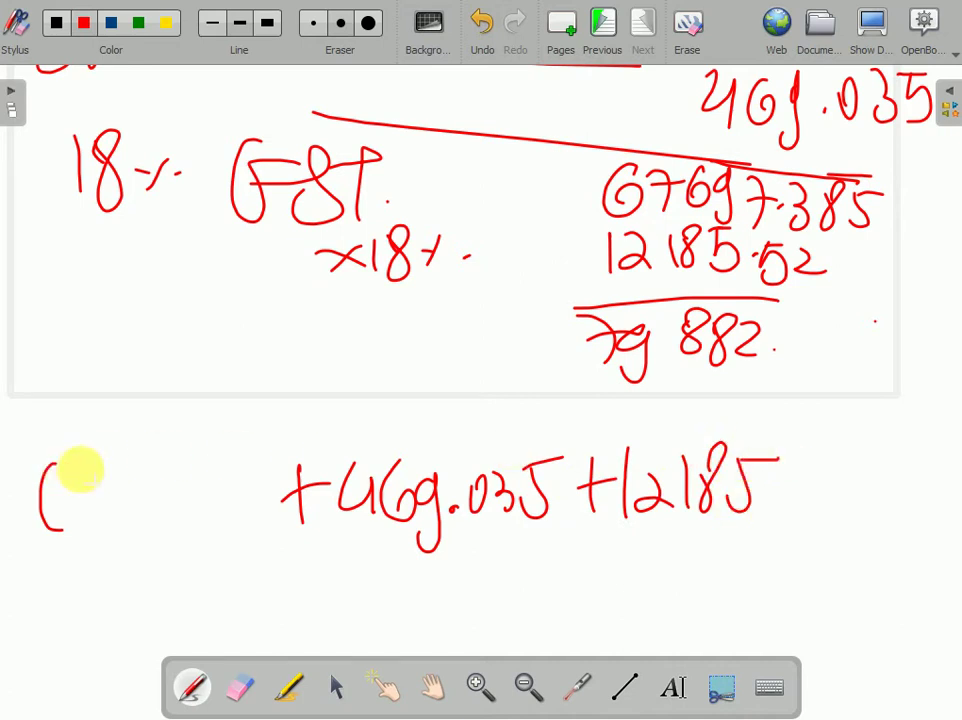
mouse_move(81, 468)
mouse_down()
mouse_move(103, 494)
mouse_move(129, 483)
mouse_move(157, 498)
mouse_move(180, 478)
mouse_move(236, 508)
mouse_up()
mouse_move(246, 462)
mouse_down()
mouse_move(262, 505)
mouse_move(290, 447)
mouse_up()
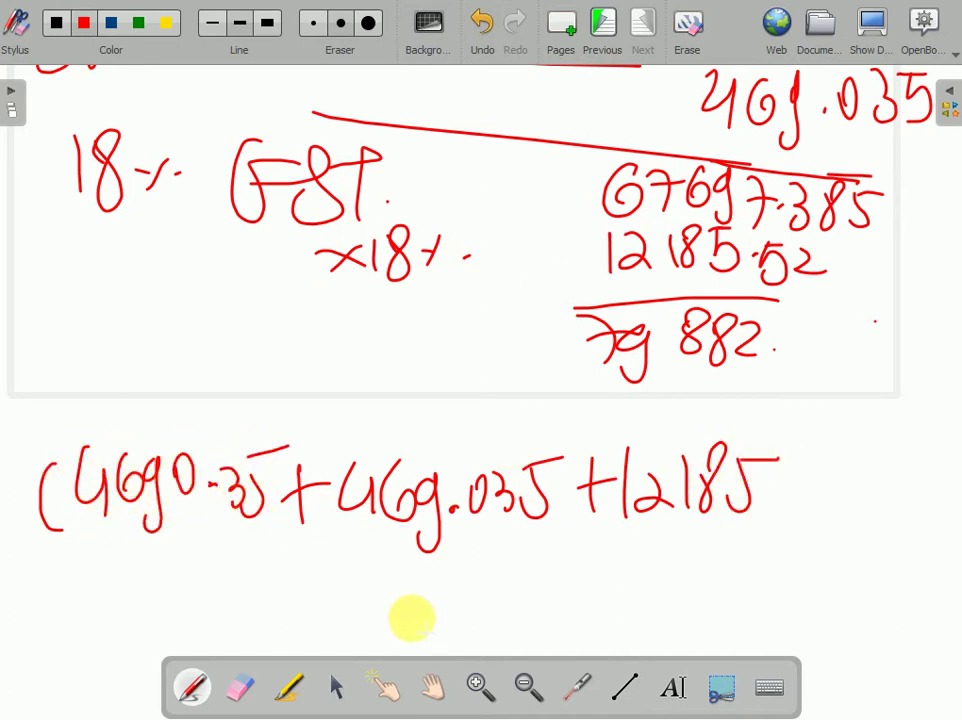
- Write the result = 17344.905, circle it, and pan back to the earlier calculations
mouse_move(440, 599)
mouse_down()
mouse_move(492, 598)
mouse_move(495, 608)
mouse_up()
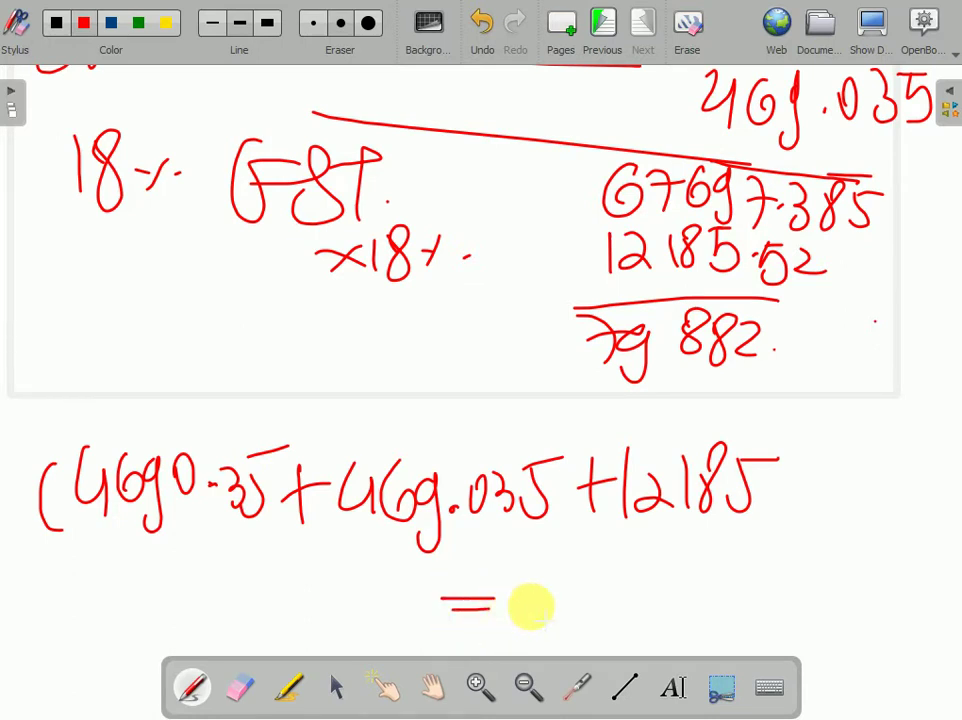
mouse_move(570, 572)
mouse_down()
mouse_move(567, 630)
mouse_move(628, 632)
mouse_up()
mouse_move(652, 578)
mouse_down()
mouse_move(665, 597)
mouse_move(722, 628)
mouse_up()
click(742, 594)
drag(775, 568, 770, 625)
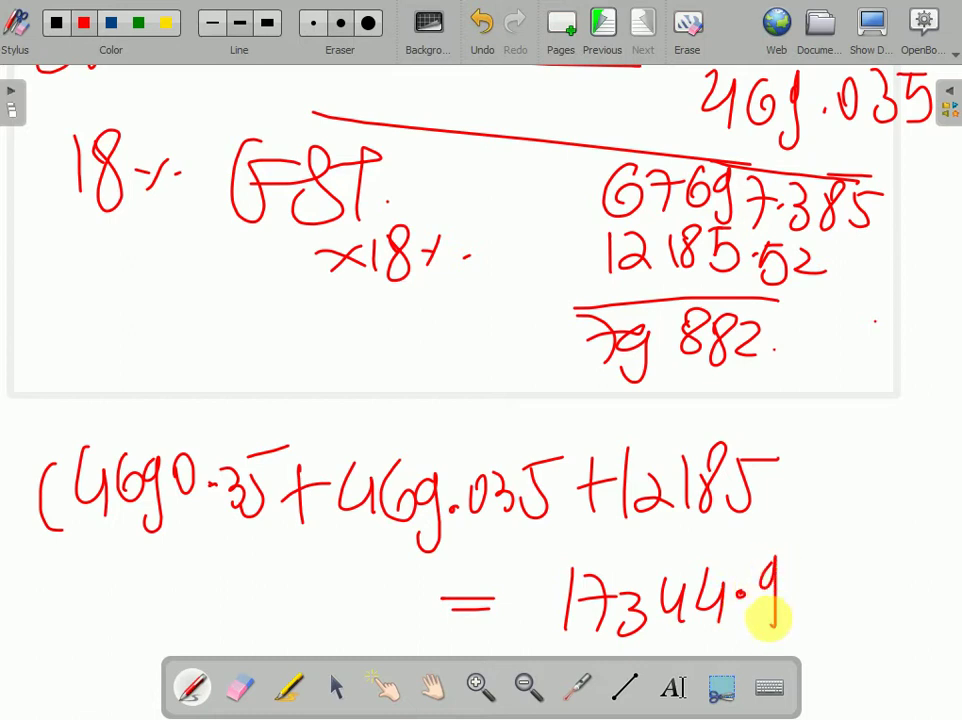
drag(806, 574, 820, 606)
drag(830, 558, 865, 550)
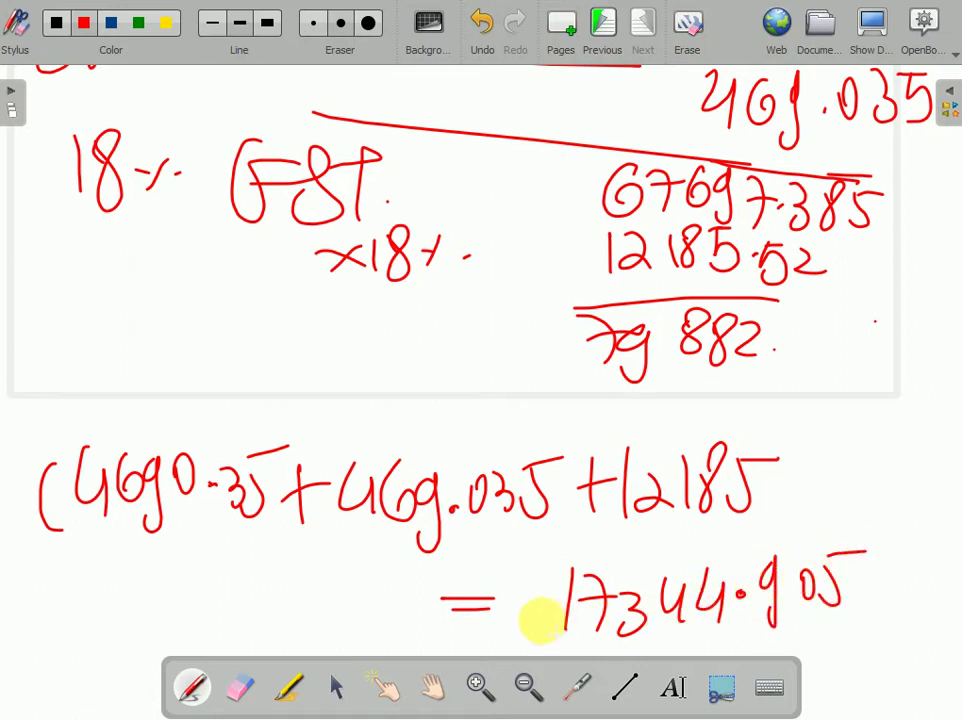
mouse_move(540, 622)
mouse_down()
mouse_move(822, 630)
mouse_move(805, 520)
mouse_move(541, 554)
mouse_move(578, 622)
mouse_up()
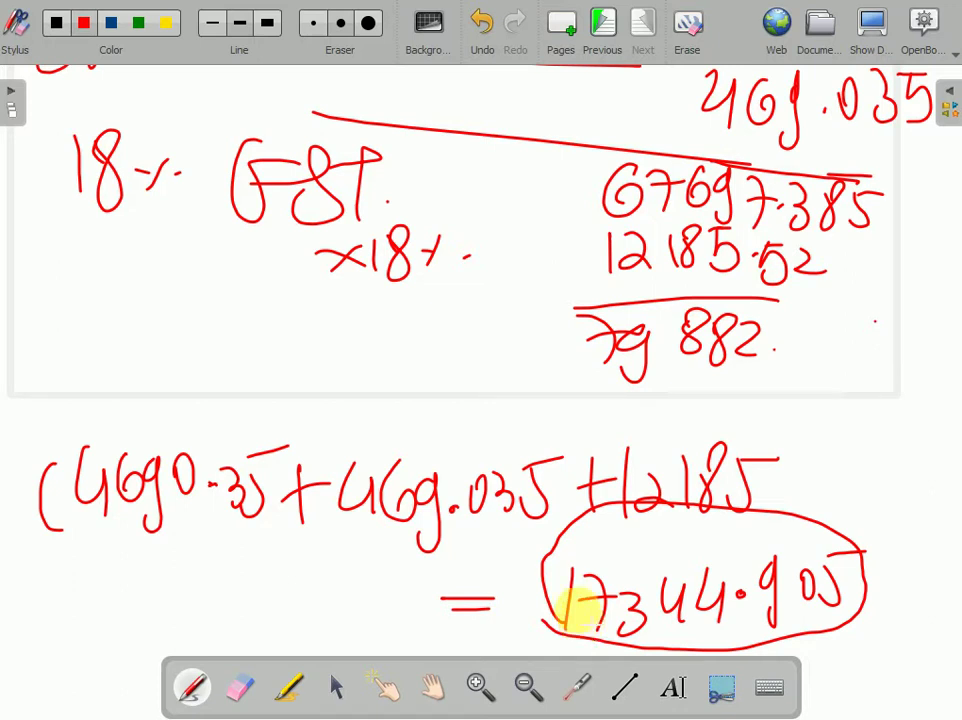
click(432, 687)
drag(492, 361, 468, 623)
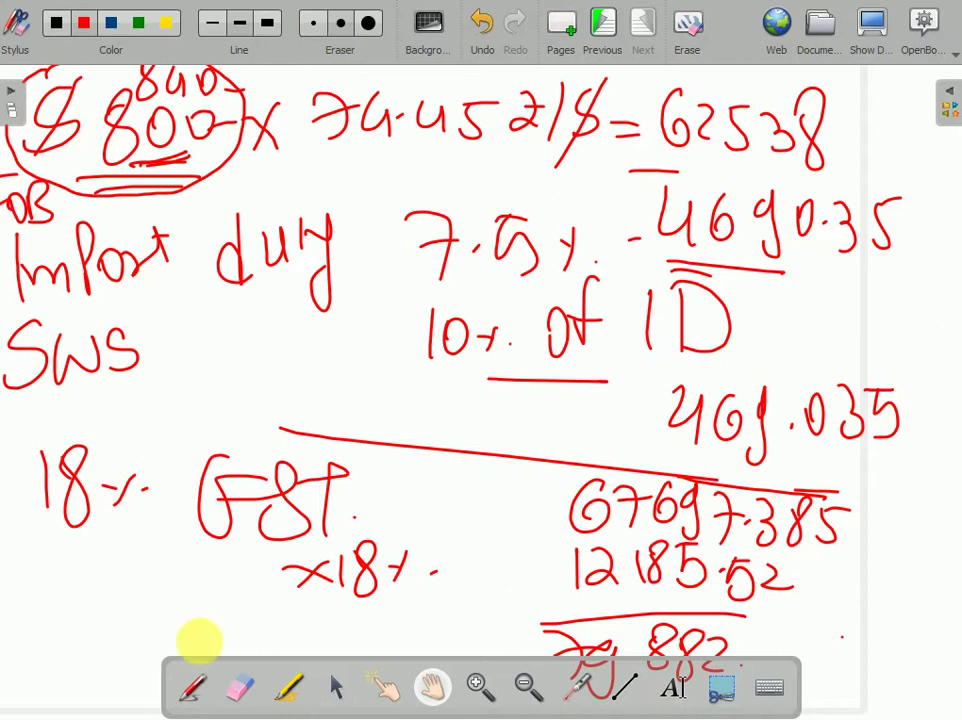
- Underline the circled 17344.905 on the whiteboard and label it CIF Amt ×100
click(190, 690)
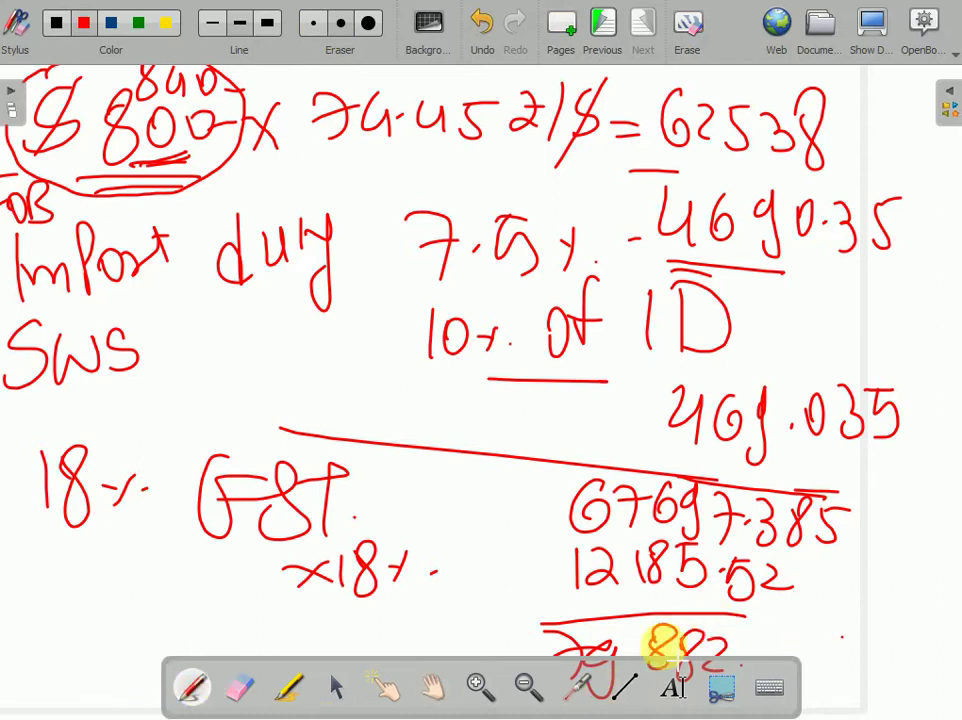
click(430, 688)
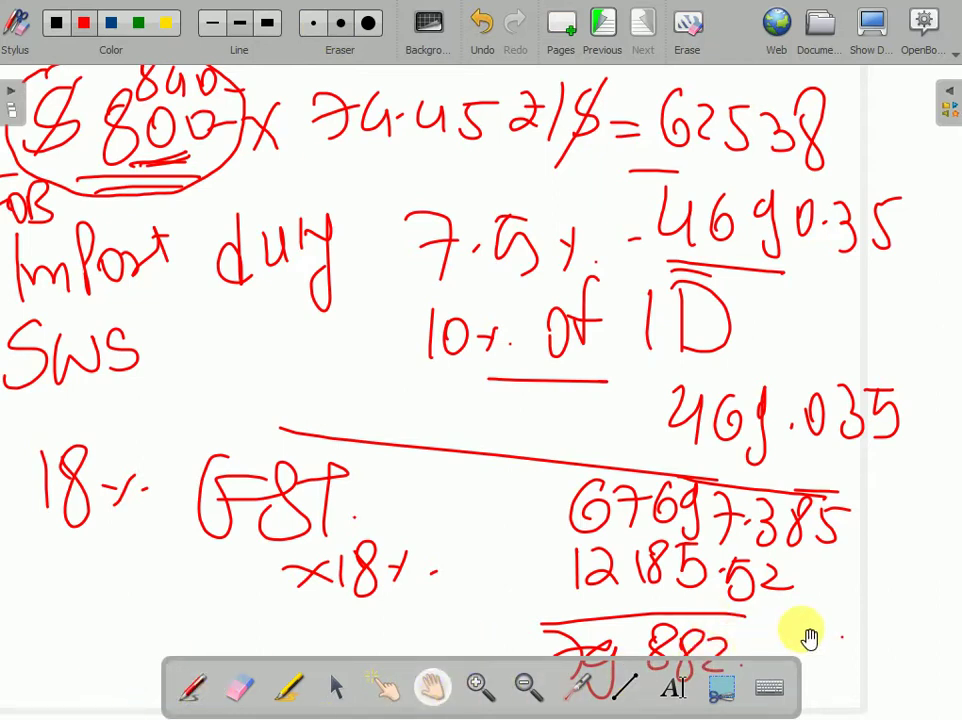
drag(805, 636, 910, 363)
drag(885, 618, 857, 406)
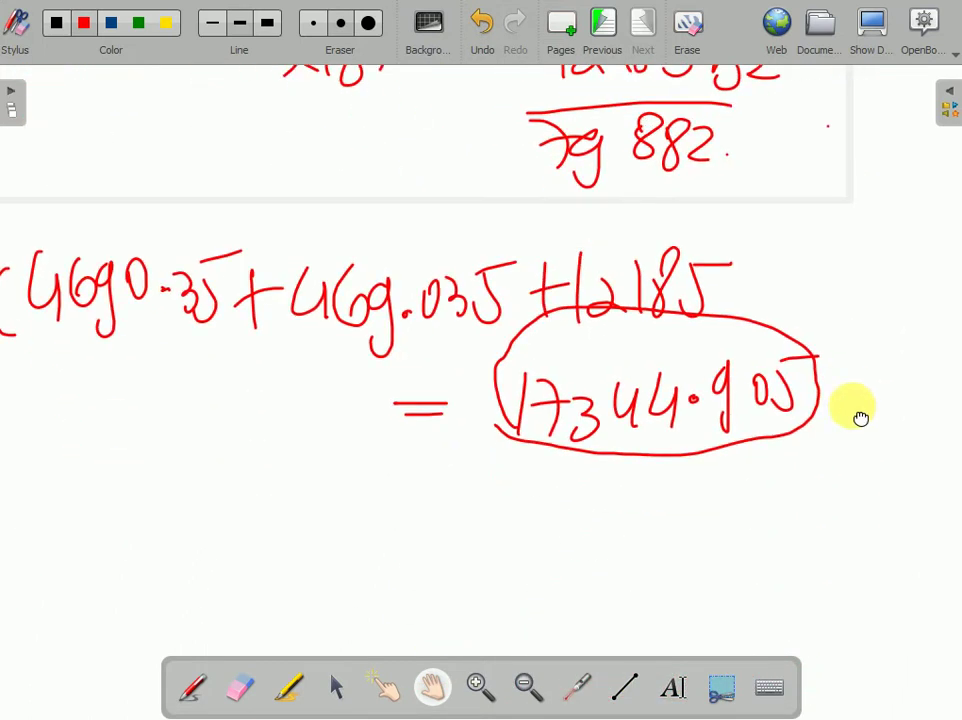
click(184, 689)
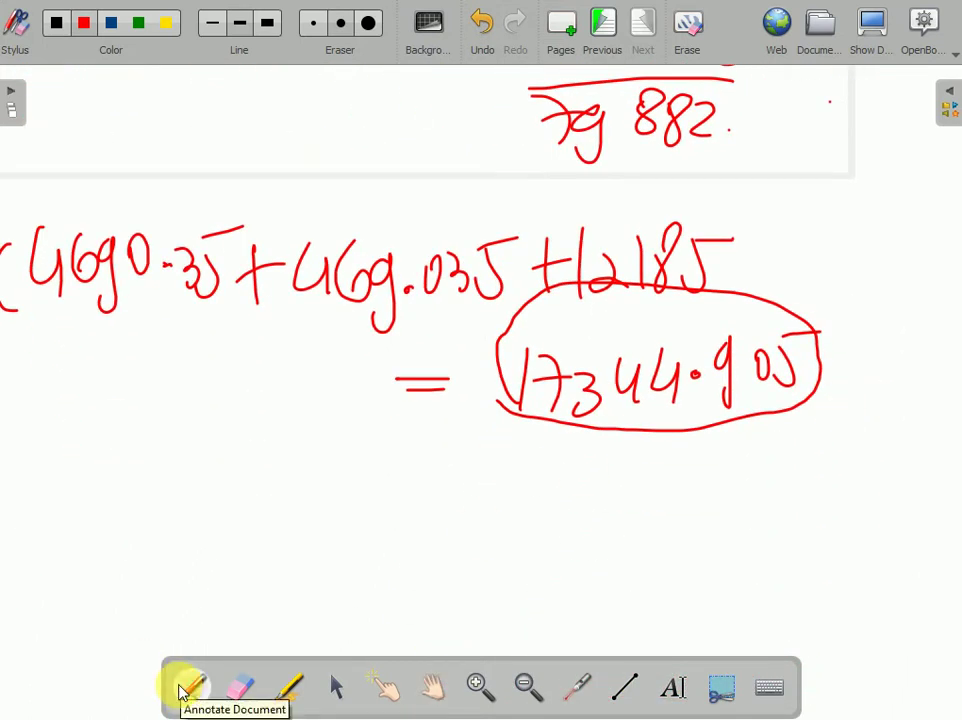
drag(524, 457, 762, 449)
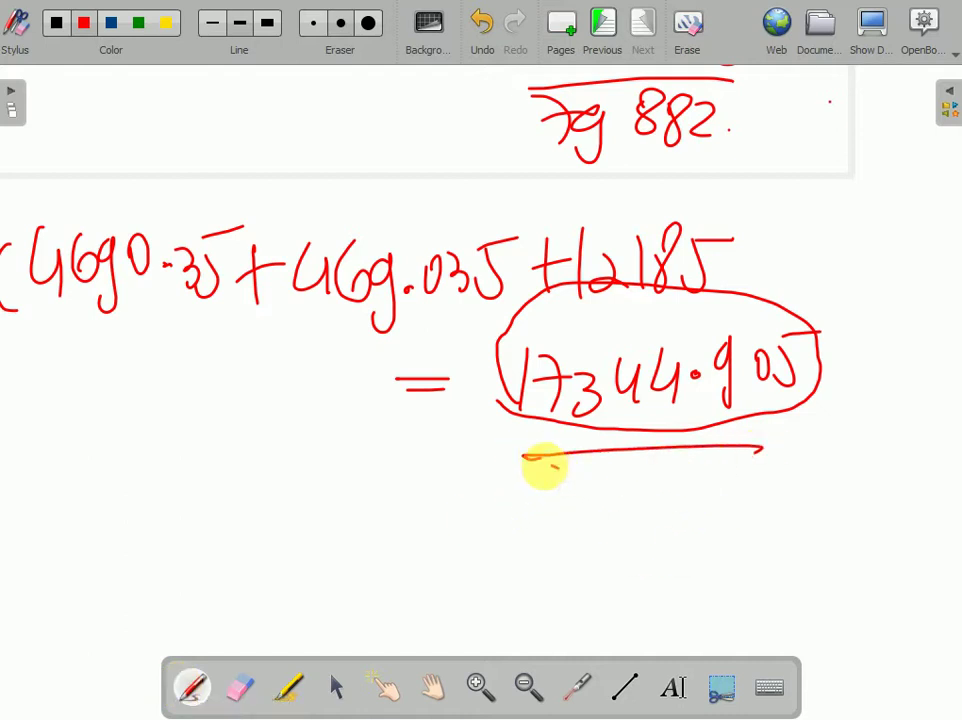
mouse_move(544, 467)
mouse_down()
mouse_move(595, 492)
mouse_move(644, 477)
mouse_move(608, 490)
mouse_move(724, 481)
mouse_move(837, 449)
mouse_move(866, 424)
mouse_up()
drag(916, 422, 914, 425)
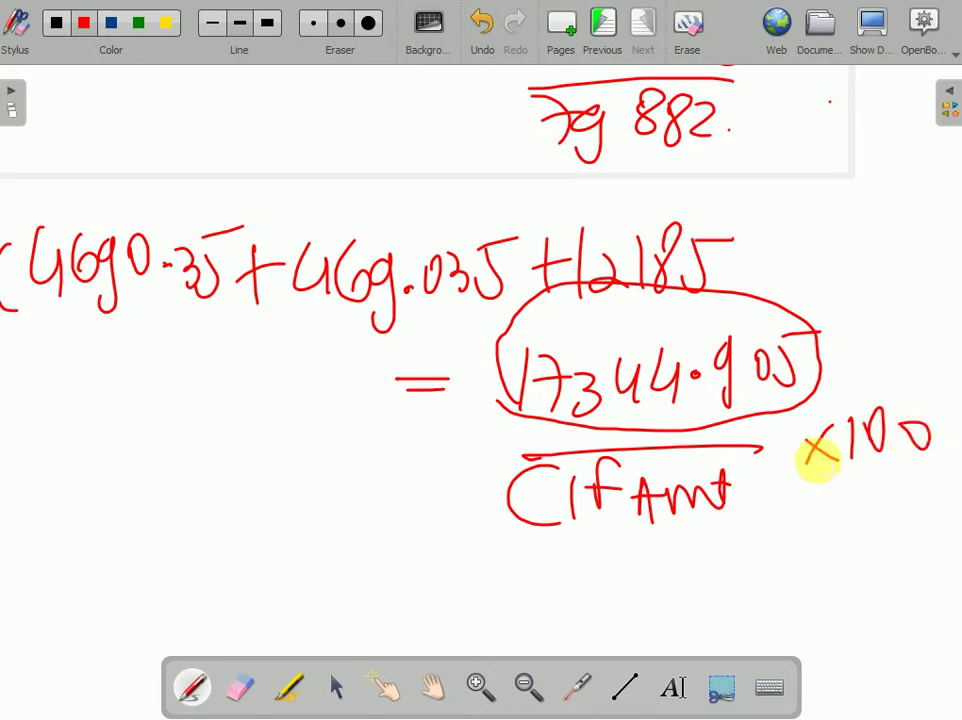
mouse_move(628, 527)
mouse_down()
mouse_move(691, 526)
mouse_move(727, 546)
mouse_up()
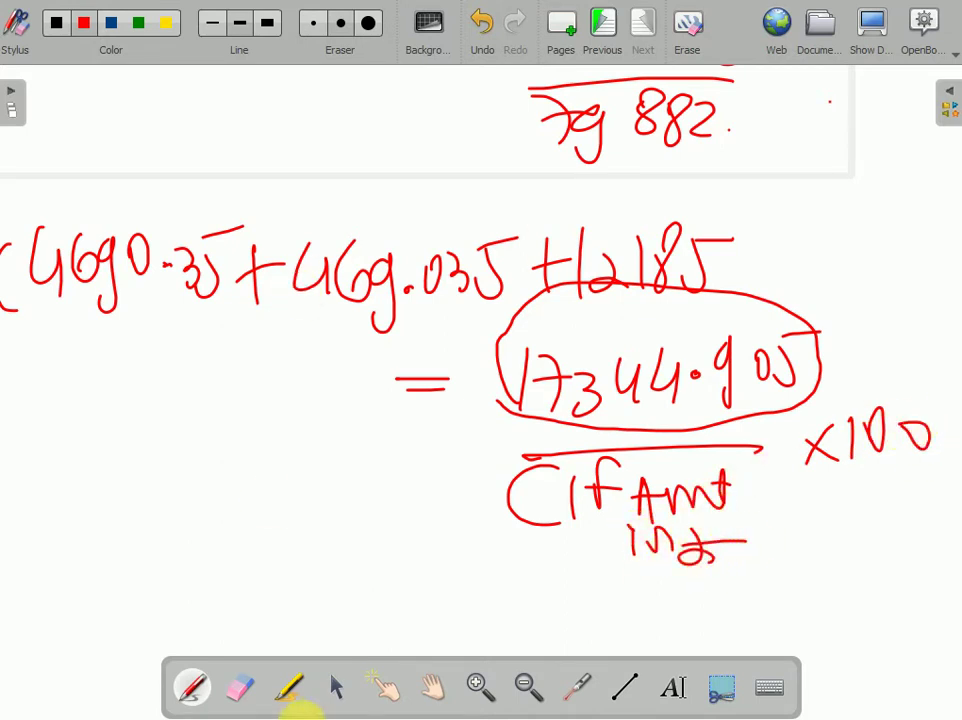
- Write 62538 as a fraction denominator, multiplied by 100
click(428, 688)
drag(451, 294, 440, 102)
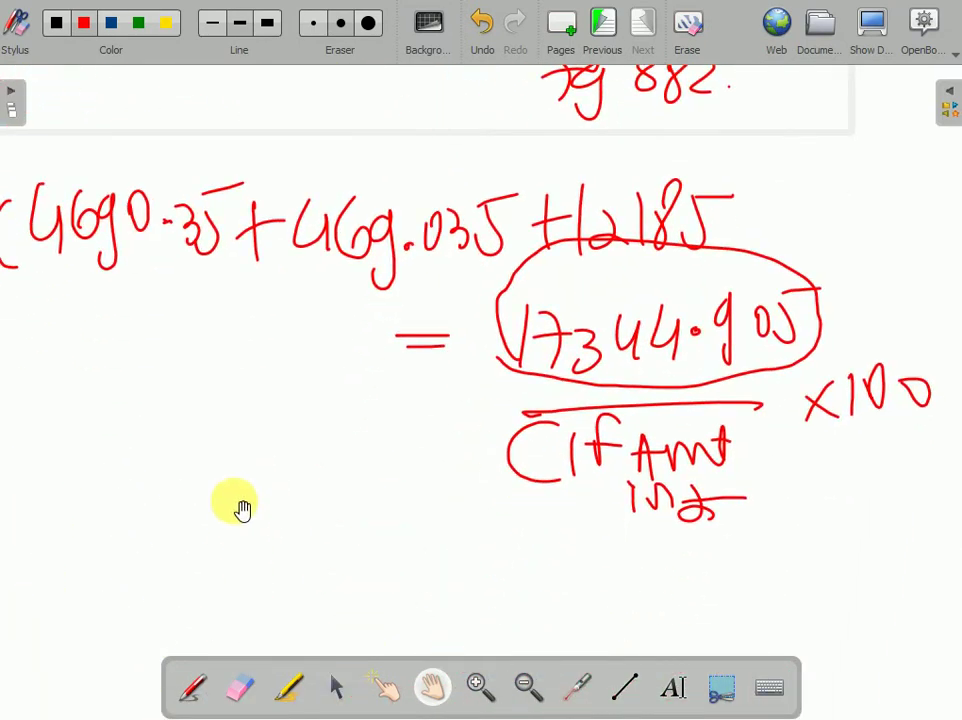
click(192, 687)
drag(62, 521, 250, 505)
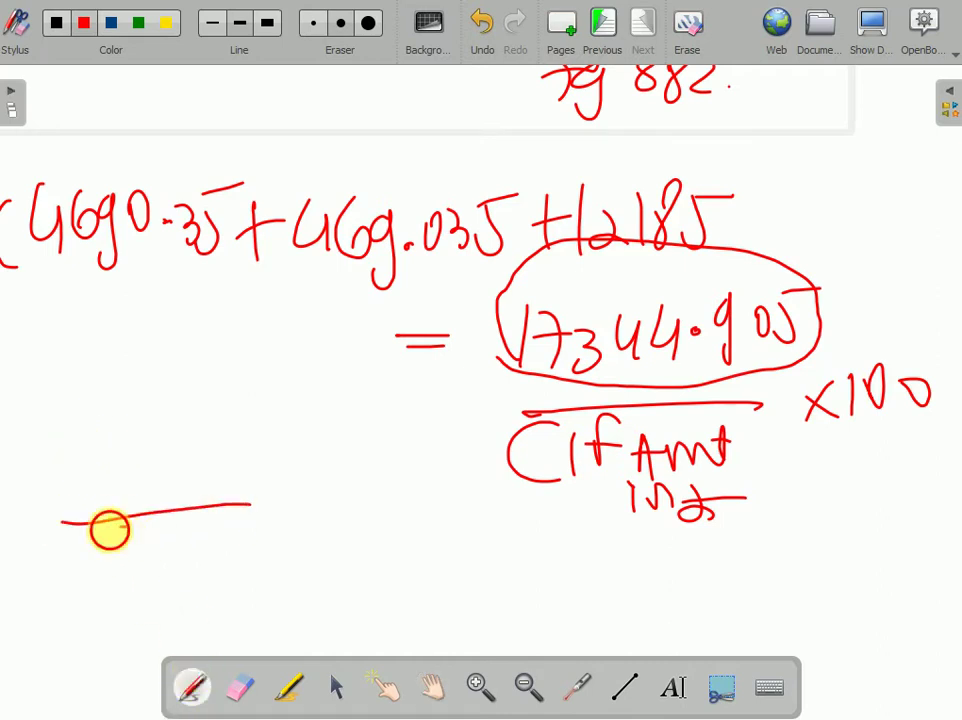
mouse_move(108, 532)
mouse_down()
mouse_move(122, 575)
mouse_move(157, 556)
mouse_move(184, 584)
mouse_up()
drag(200, 550, 215, 588)
drag(258, 528, 246, 540)
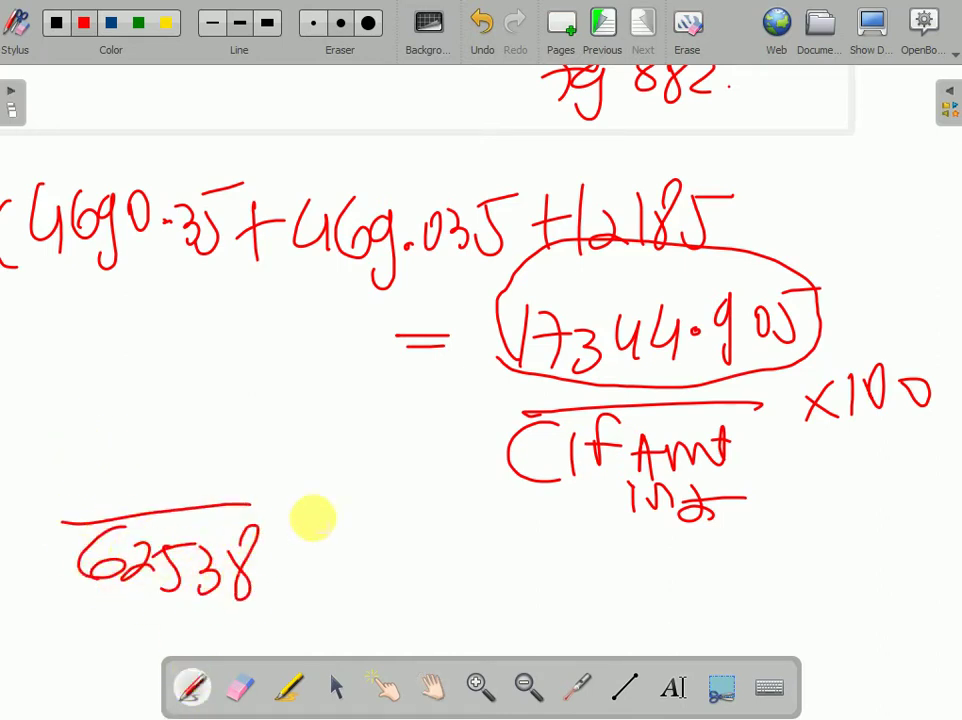
drag(288, 488, 306, 532)
mouse_move(309, 482)
mouse_down()
mouse_move(290, 540)
mouse_move(328, 520)
mouse_up()
drag(352, 486, 391, 486)
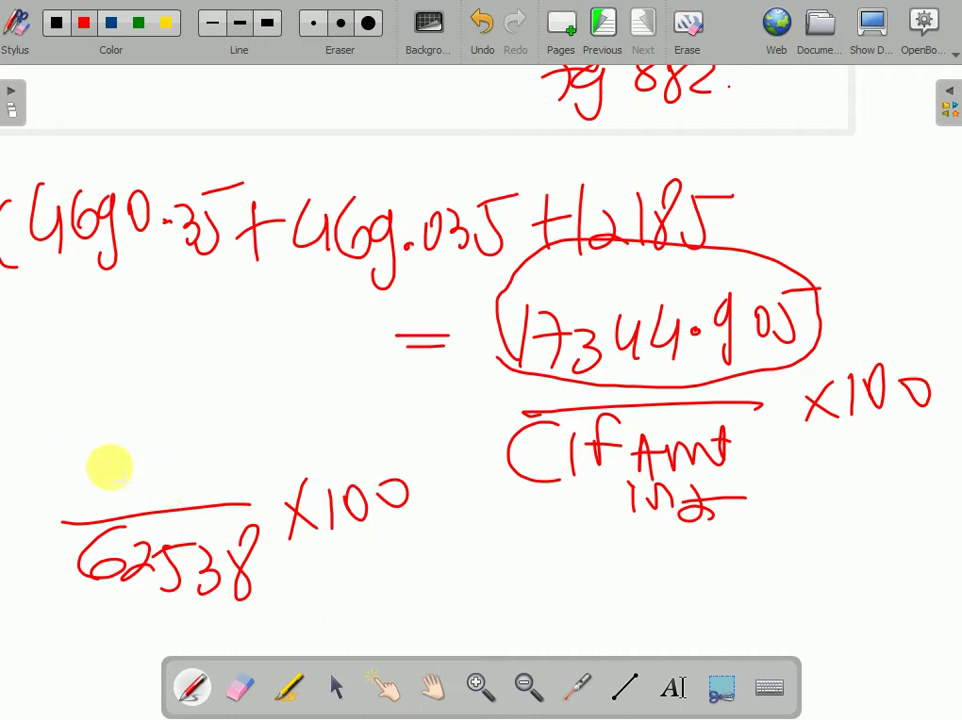
- Write 17344.905 as the numerator and circle the resulting 27.33%
drag(79, 420, 78, 484)
mouse_move(100, 440)
mouse_down()
mouse_move(137, 452)
mouse_move(141, 484)
mouse_up()
mouse_move(172, 436)
mouse_down()
mouse_move(204, 444)
mouse_move(222, 465)
mouse_up()
drag(264, 434, 258, 462)
drag(280, 433, 288, 465)
drag(293, 432, 318, 416)
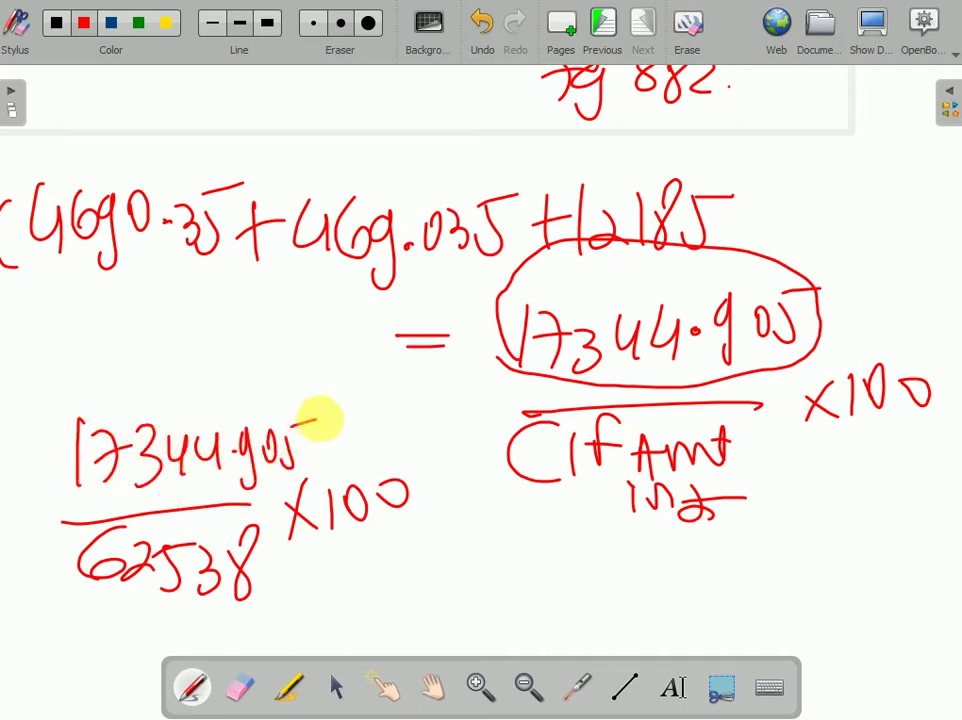
drag(384, 578, 412, 577)
drag(383, 599, 458, 601)
mouse_move(465, 575)
mouse_down()
mouse_move(489, 595)
mouse_move(548, 595)
mouse_move(563, 582)
mouse_move(598, 590)
mouse_up()
mouse_move(387, 618)
mouse_down()
mouse_move(612, 532)
mouse_move(455, 632)
mouse_up()
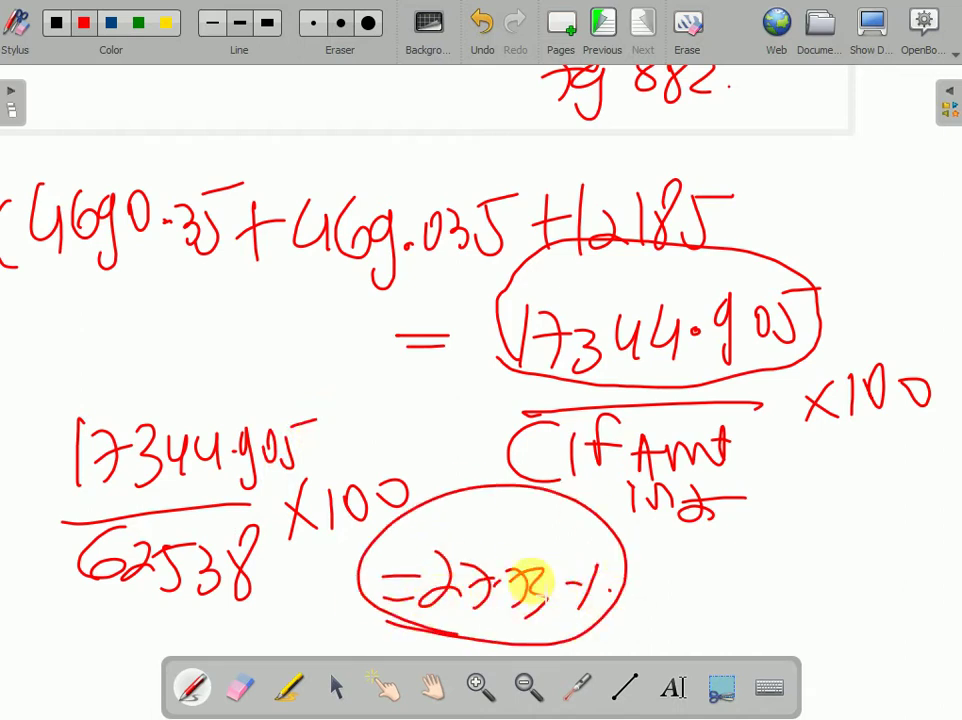
click(866, 26)
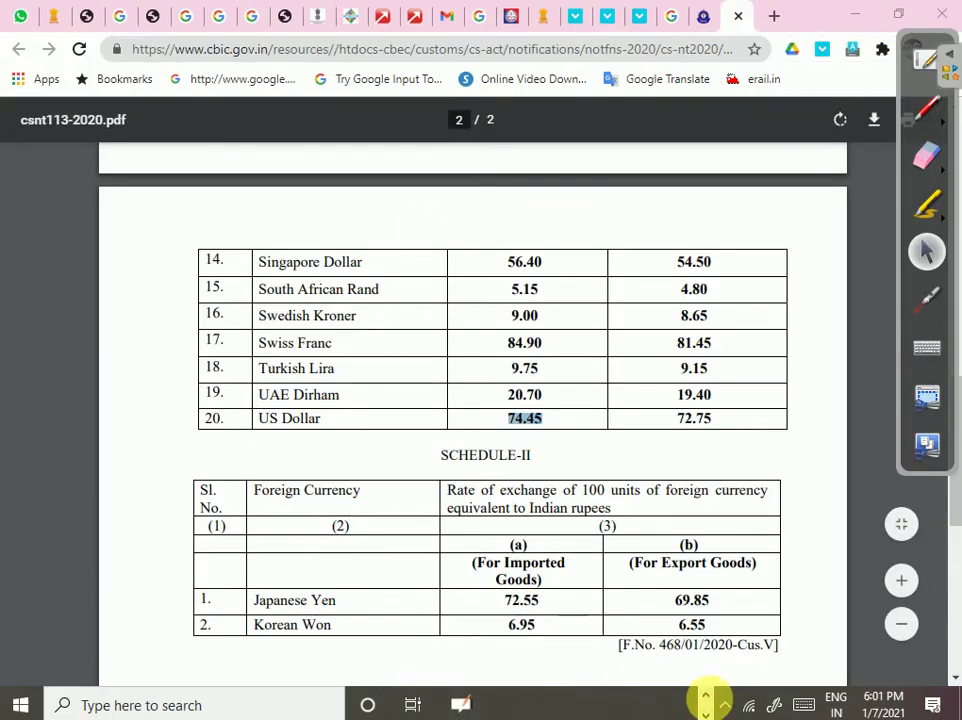
- Bring the ImportItemPre workbook forward and check the whiteboard figure for cell I2
mouse_move(686, 708)
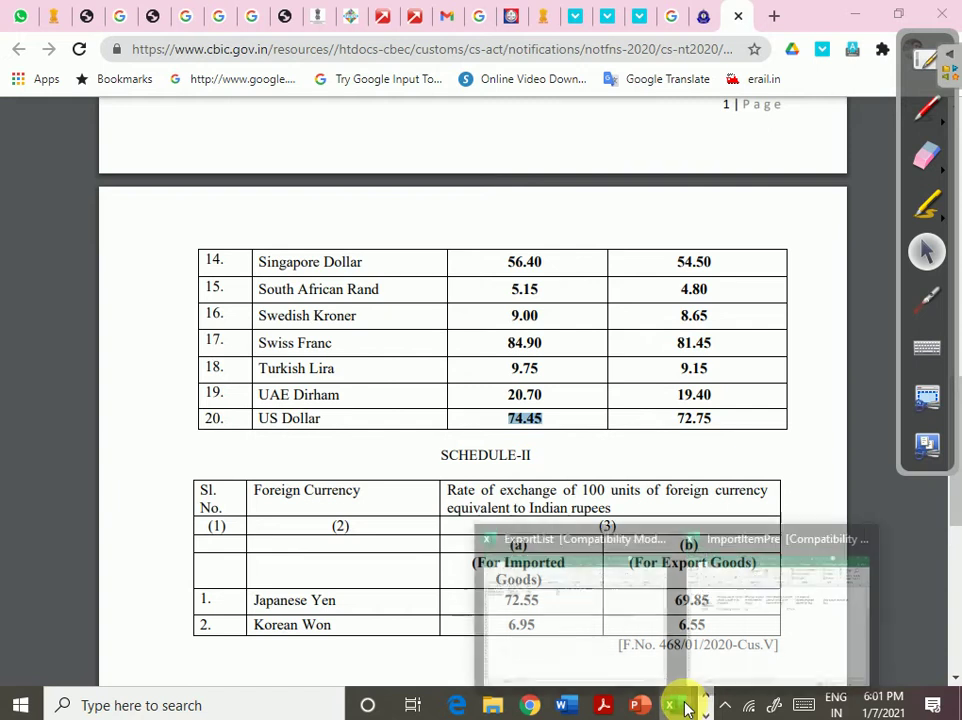
click(762, 622)
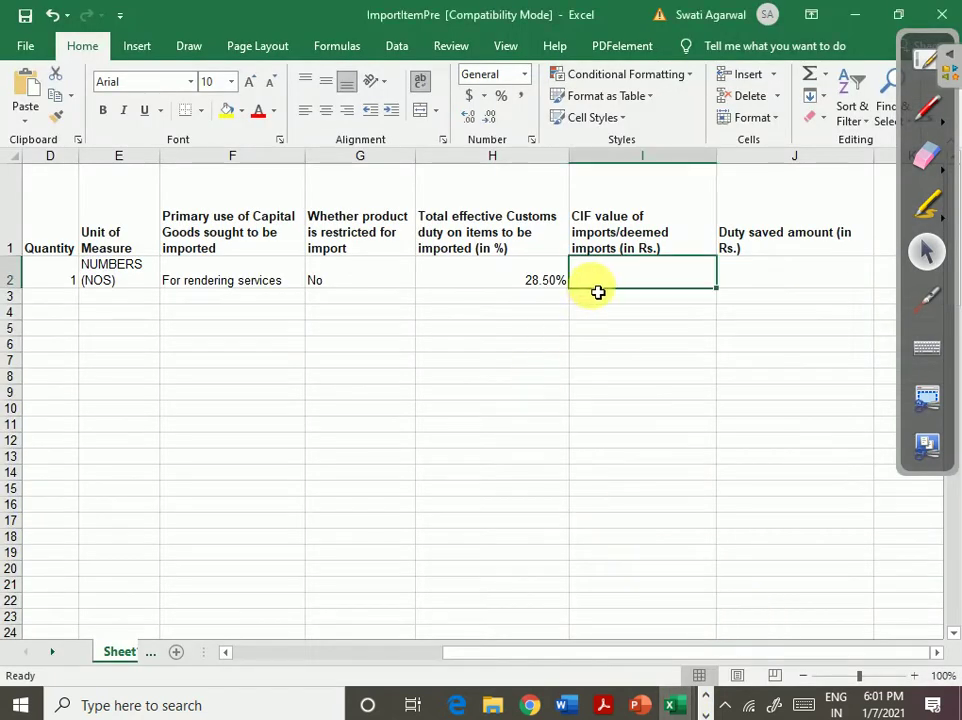
click(605, 425)
click(640, 293)
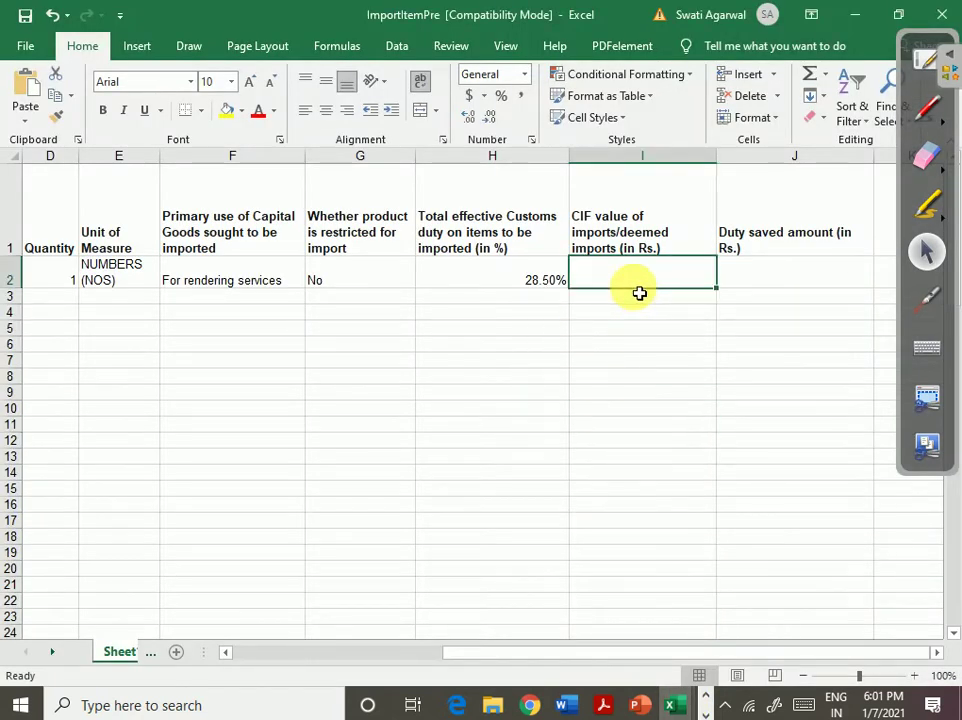
click(705, 713)
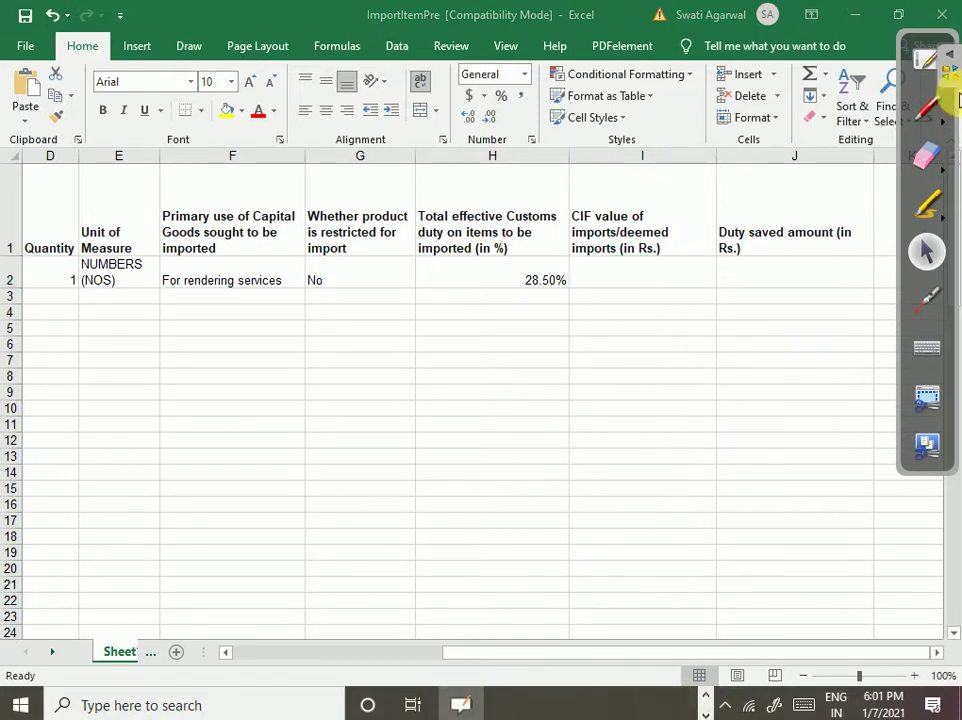
click(927, 58)
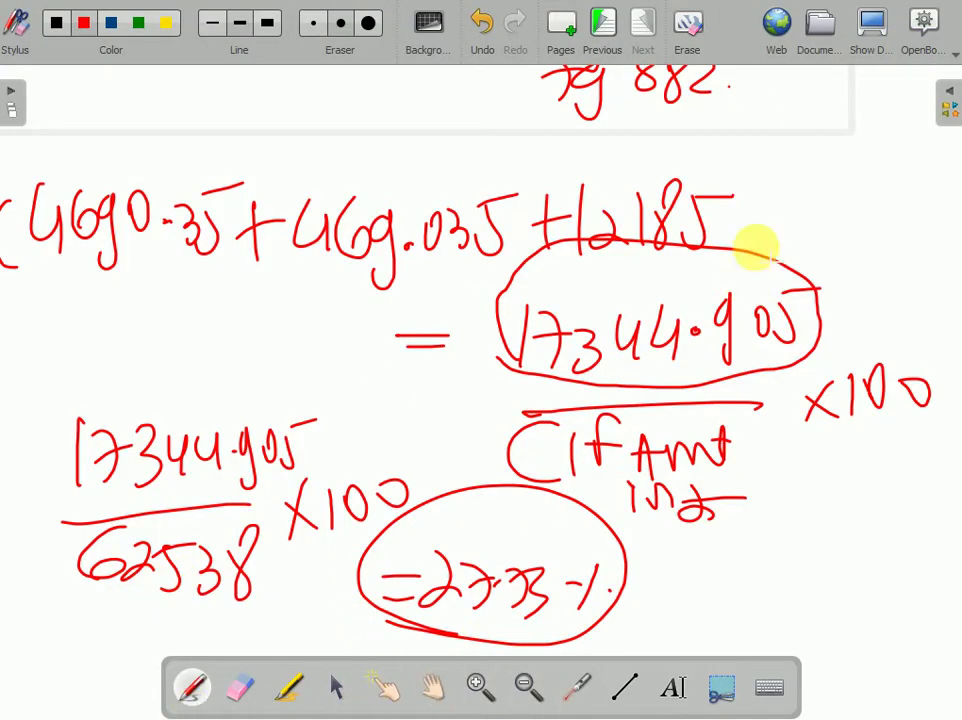
click(868, 42)
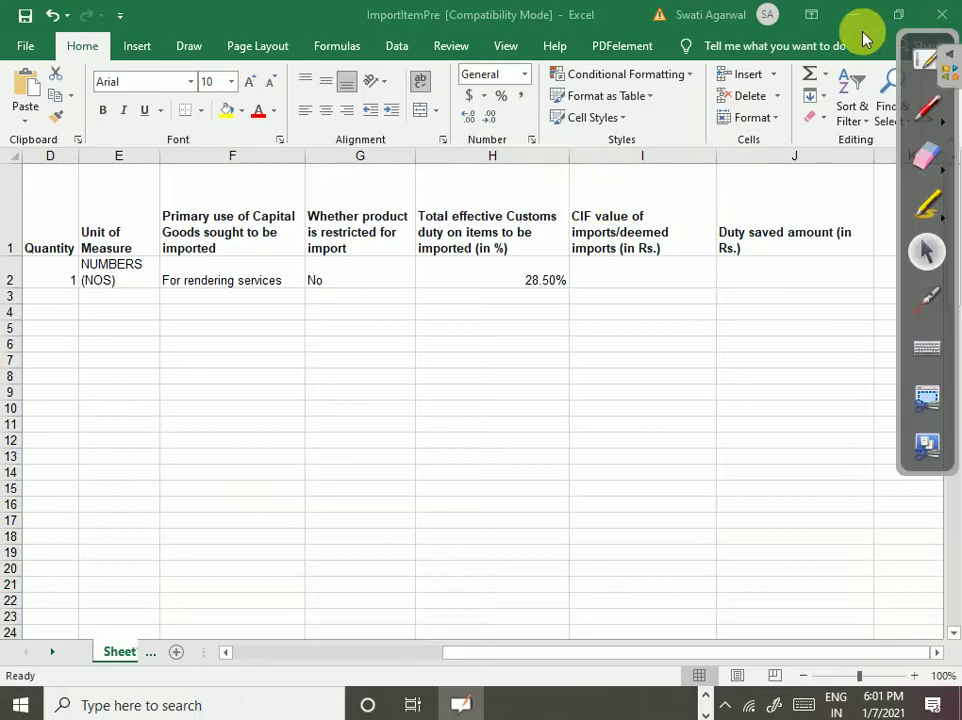
- Enter 62538 as the CIF value in I2, then show the whiteboard again
click(644, 273)
text(62538)
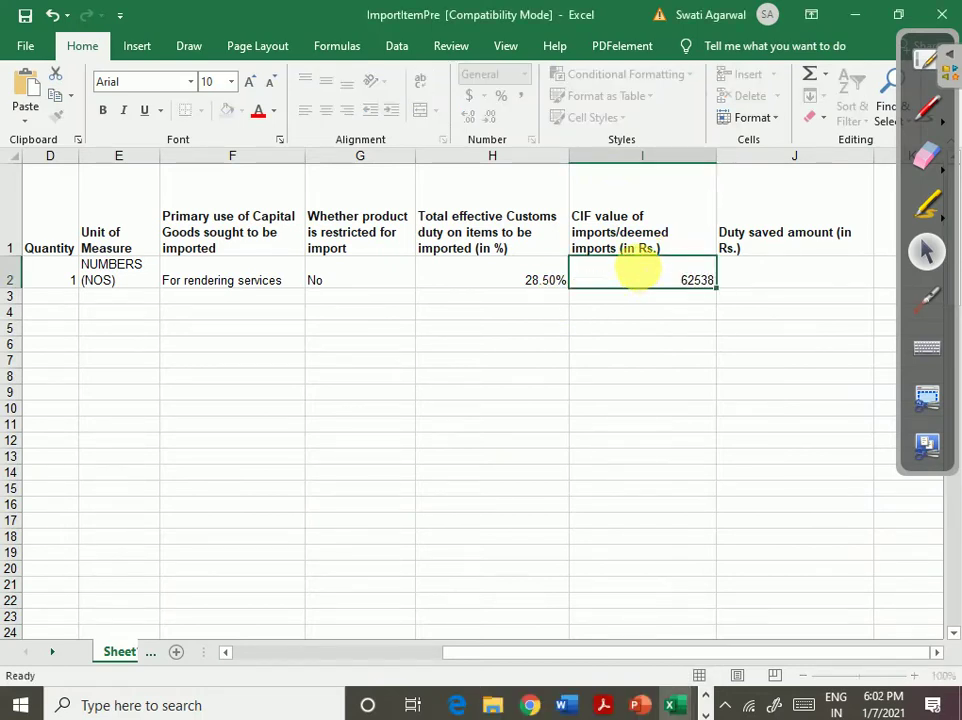
key(Tab)
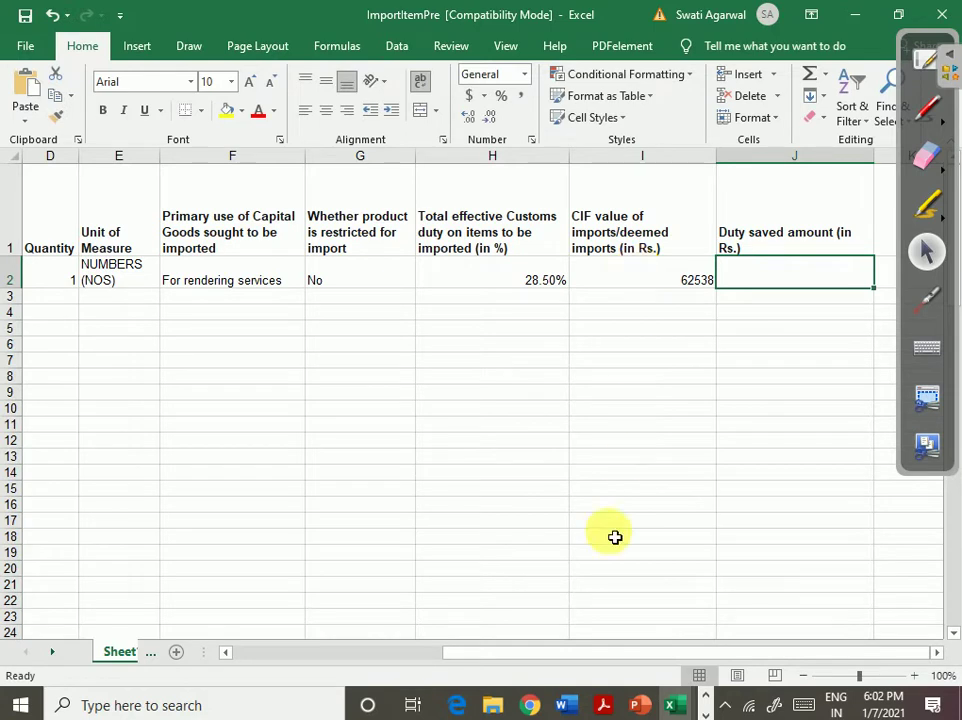
click(707, 712)
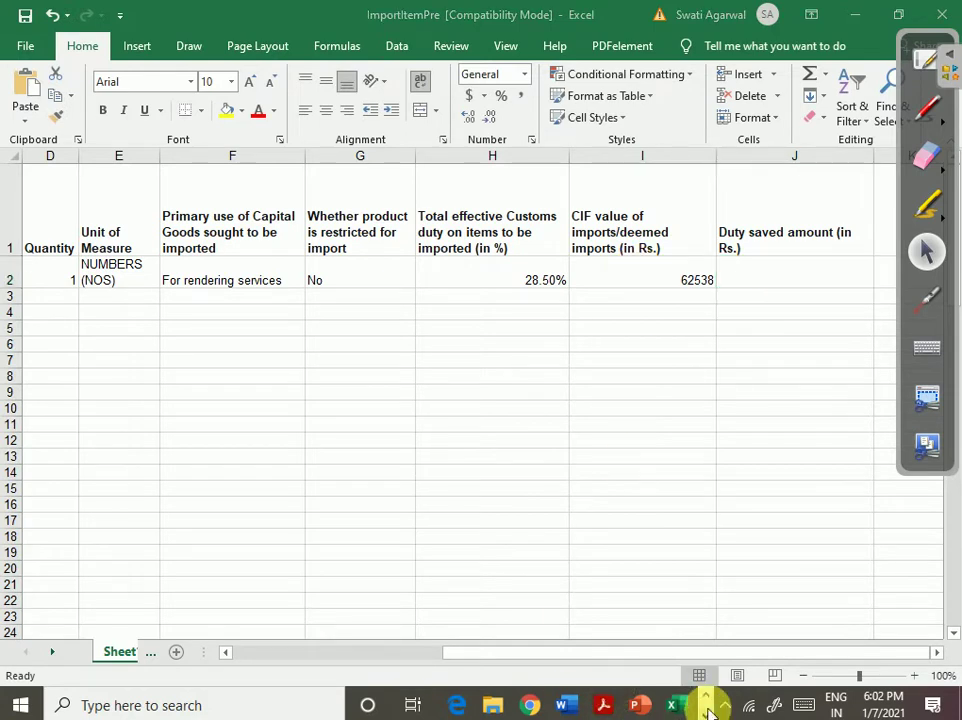
click(927, 62)
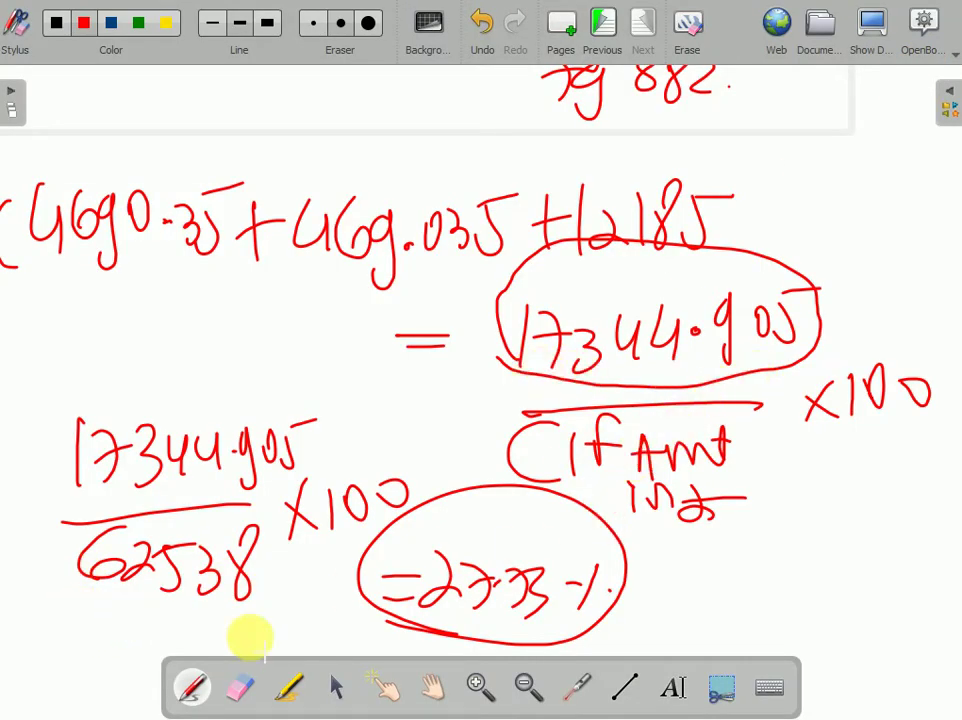
- Enter 17344.905 in J2, redoing it after an invalid-entry error, then reshow the whiteboard
click(870, 22)
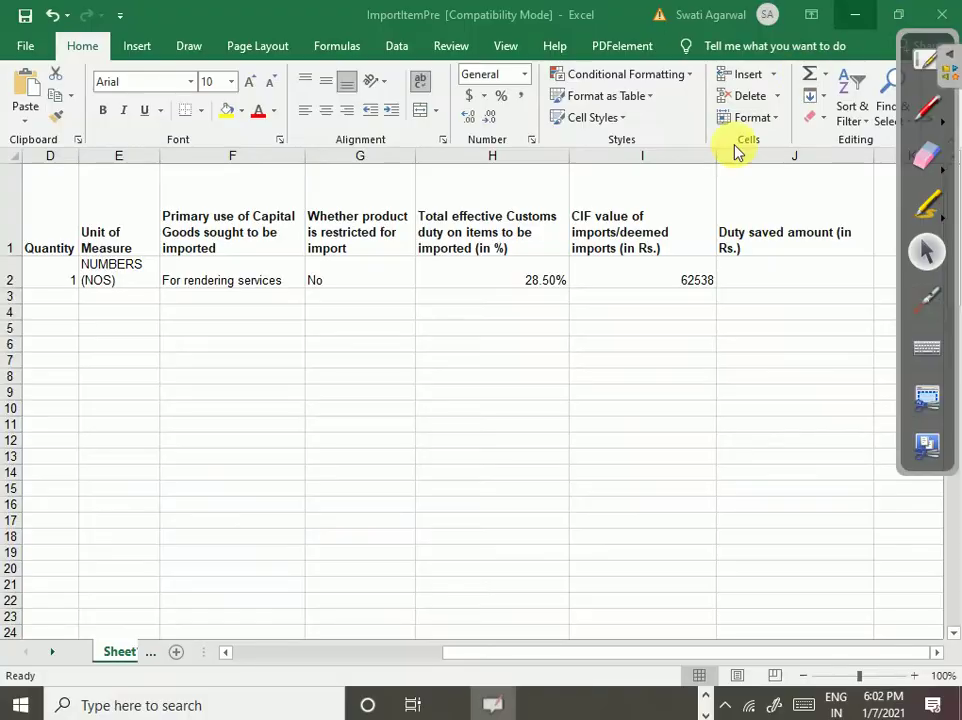
click(758, 281)
text(17344.9)
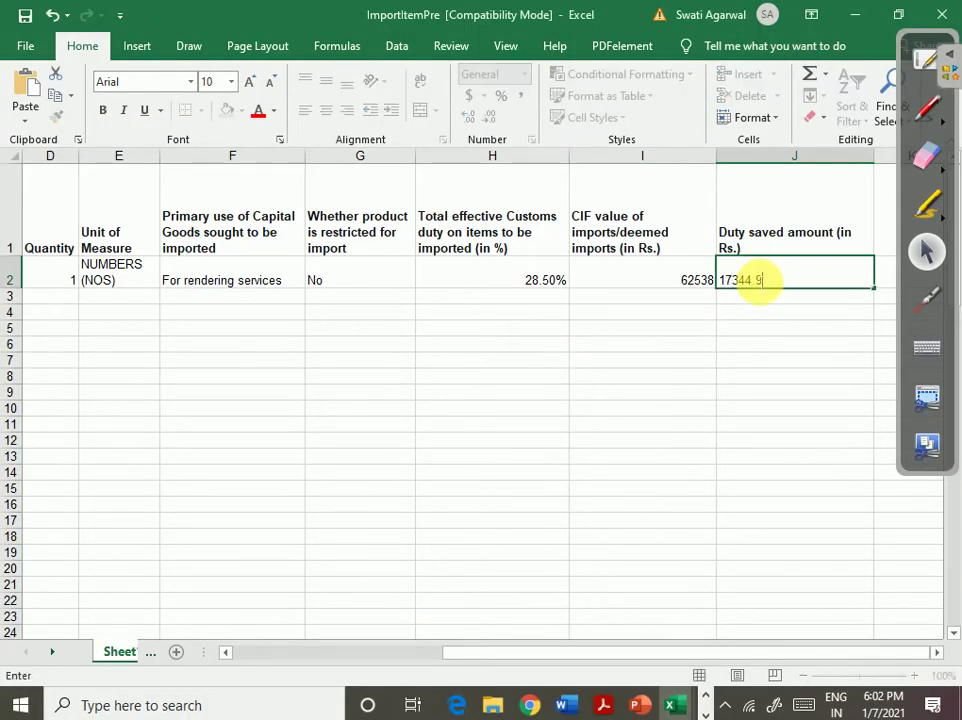
text(05`1)
key(Return)
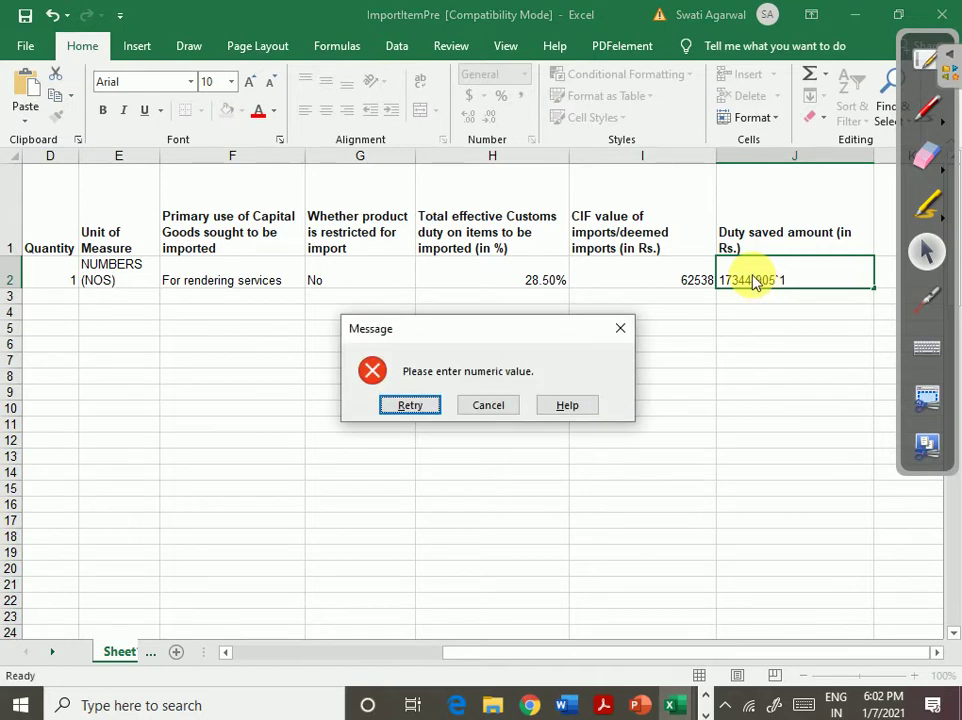
click(491, 409)
text(17)
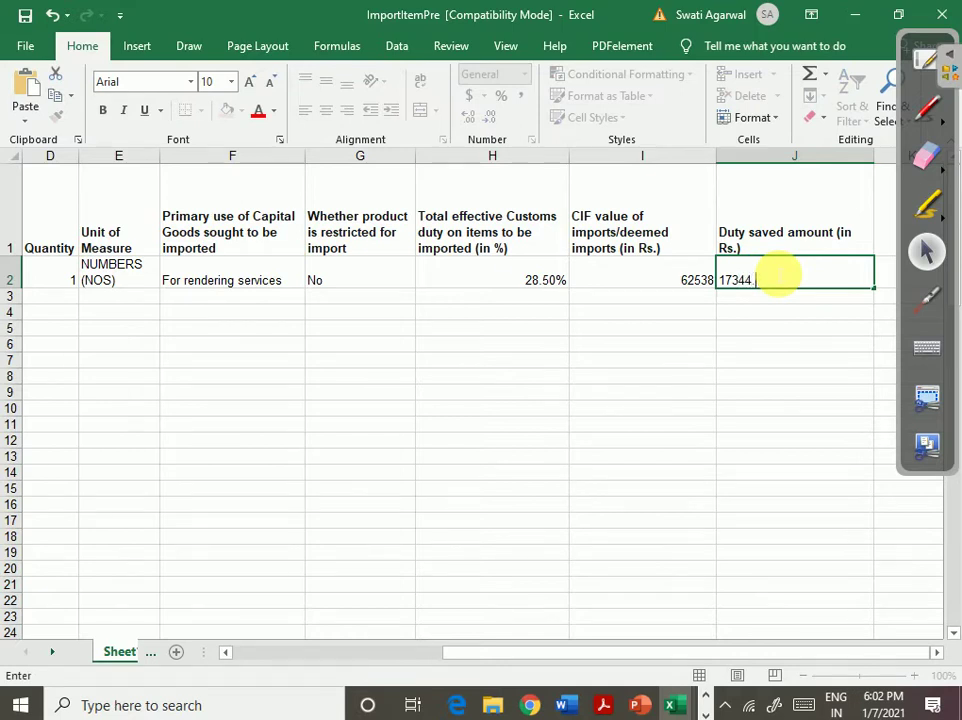
key(Tab)
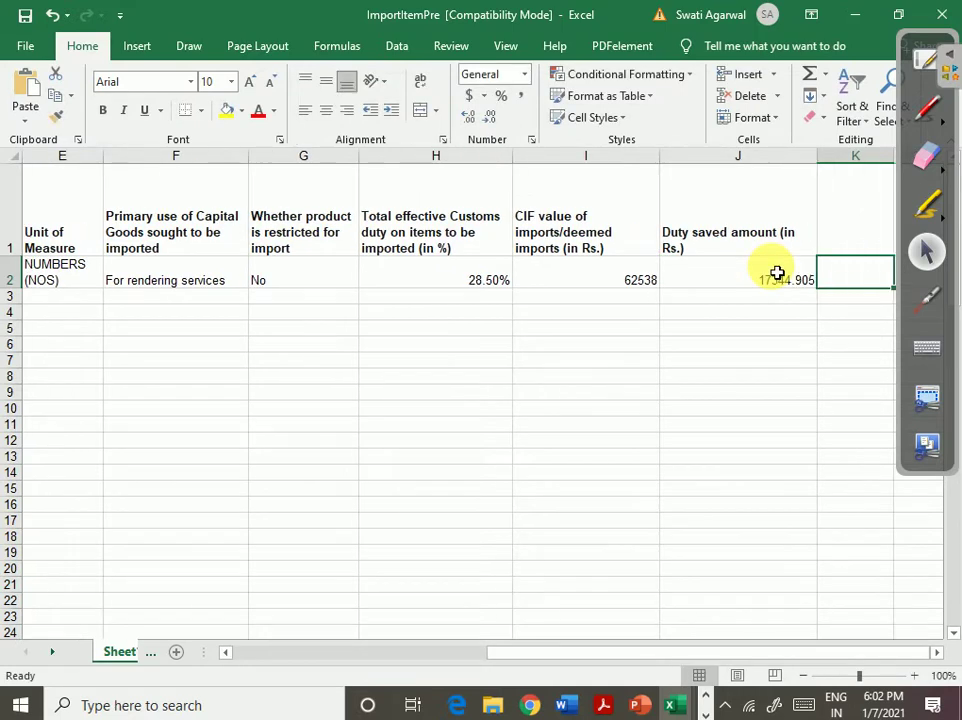
click(553, 652)
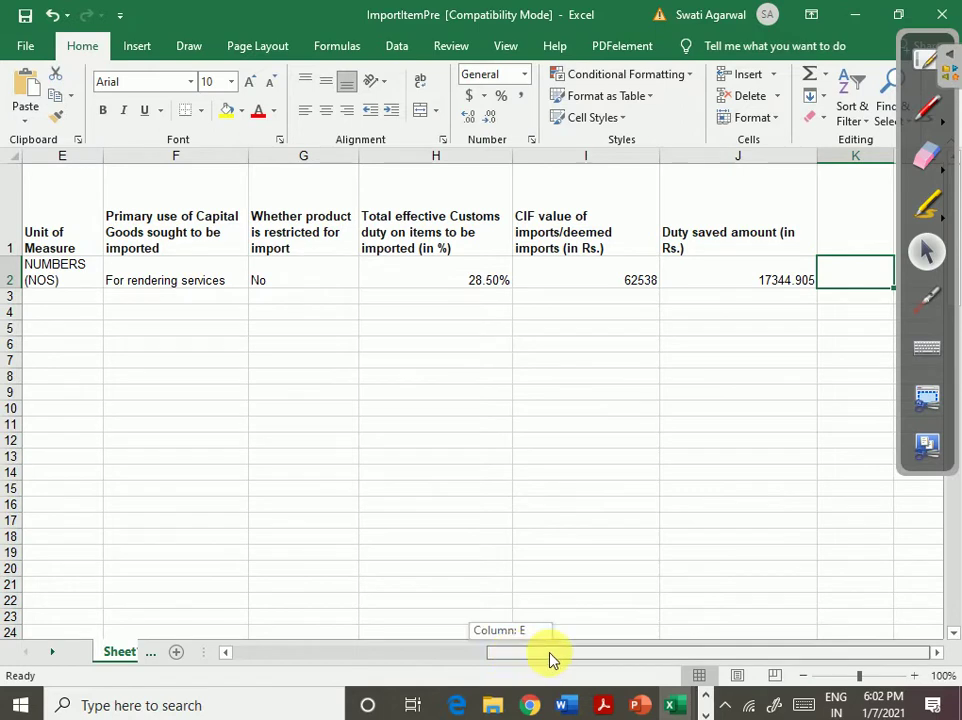
click(926, 62)
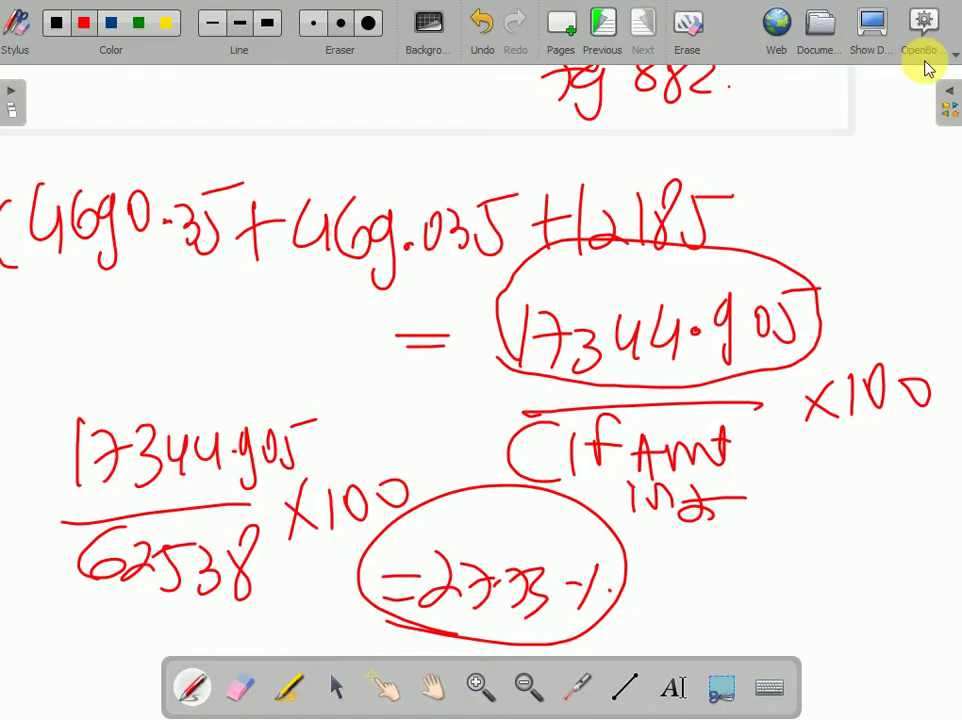
- Hide OpenBoard and scroll the ImportItemPre sheet back to column A
click(940, 60)
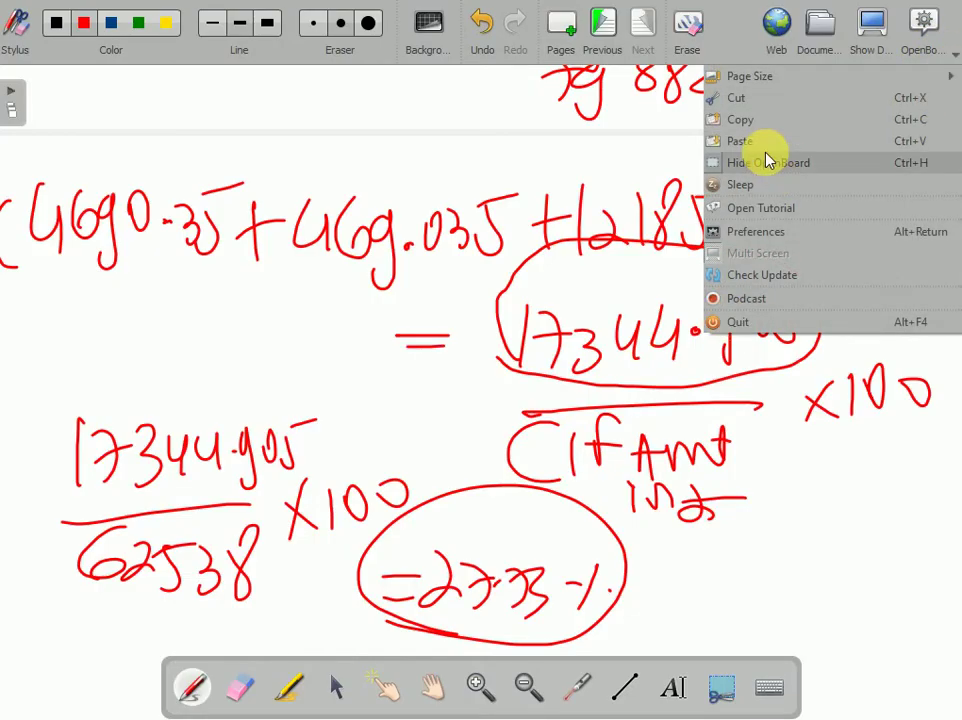
click(762, 161)
drag(658, 653, 848, 655)
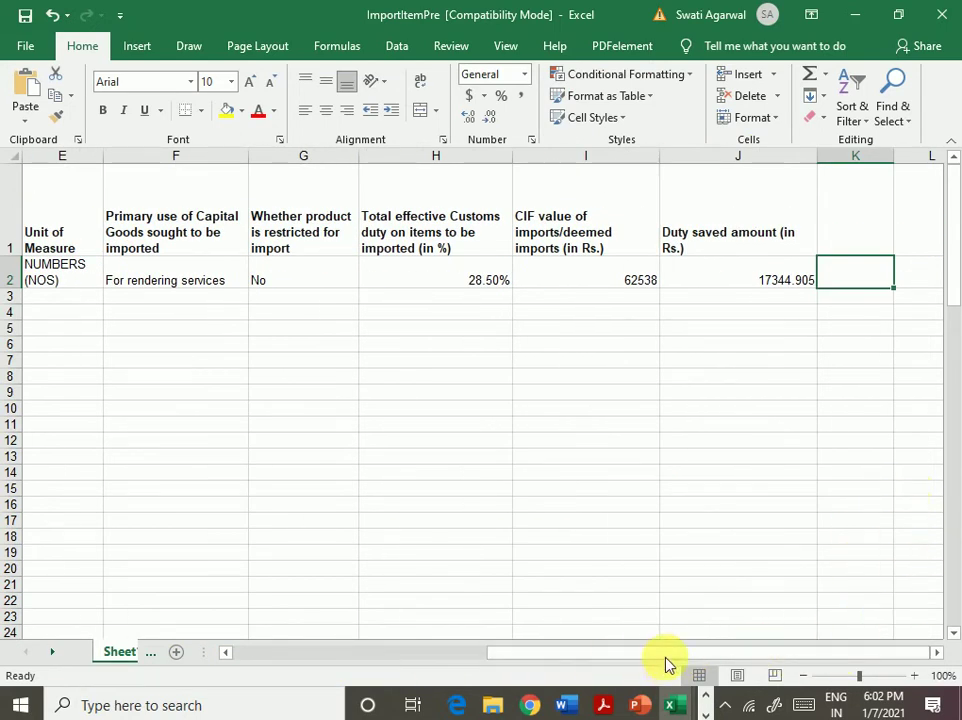
drag(733, 655, 35, 330)
click(48, 314)
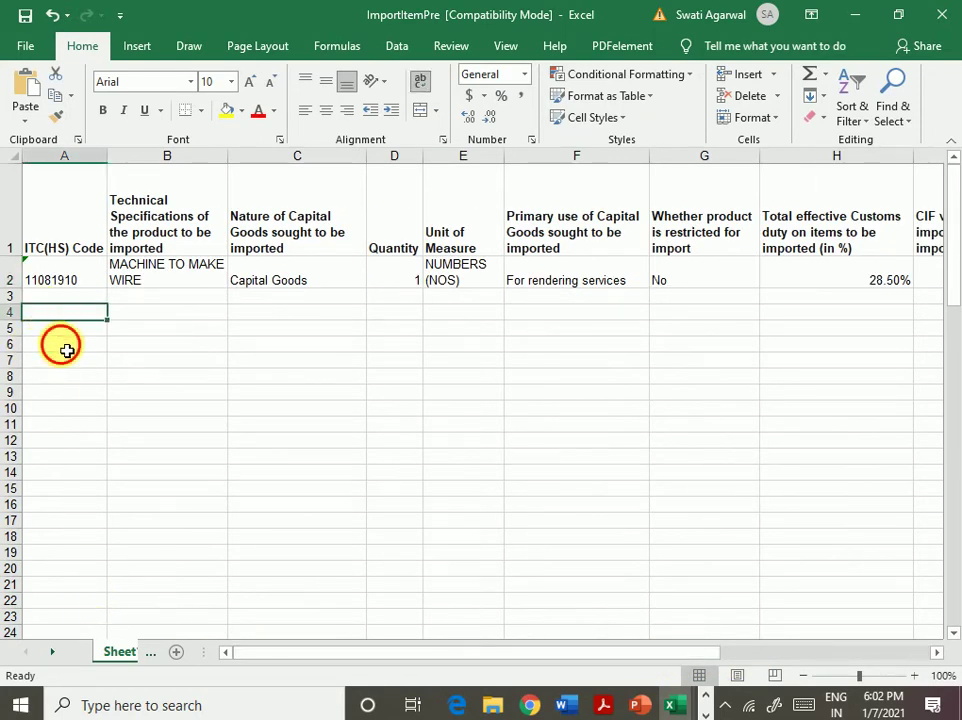
click(58, 346)
click(92, 411)
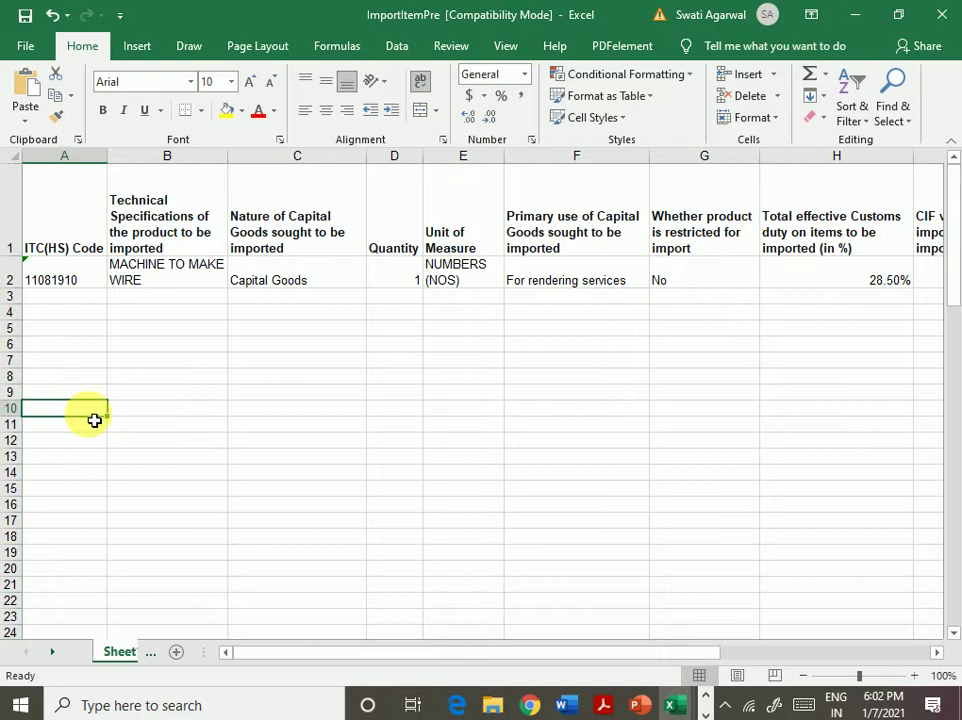
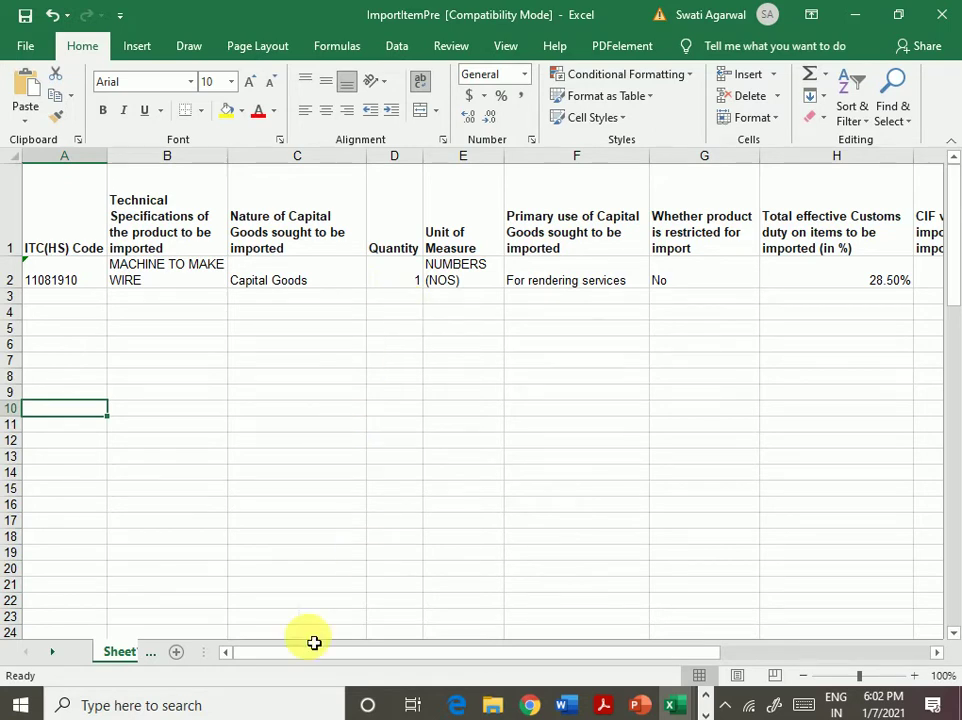
- Save the ImportItemPre workbook, then start a Save As in the EPCG folder
click(32, 52)
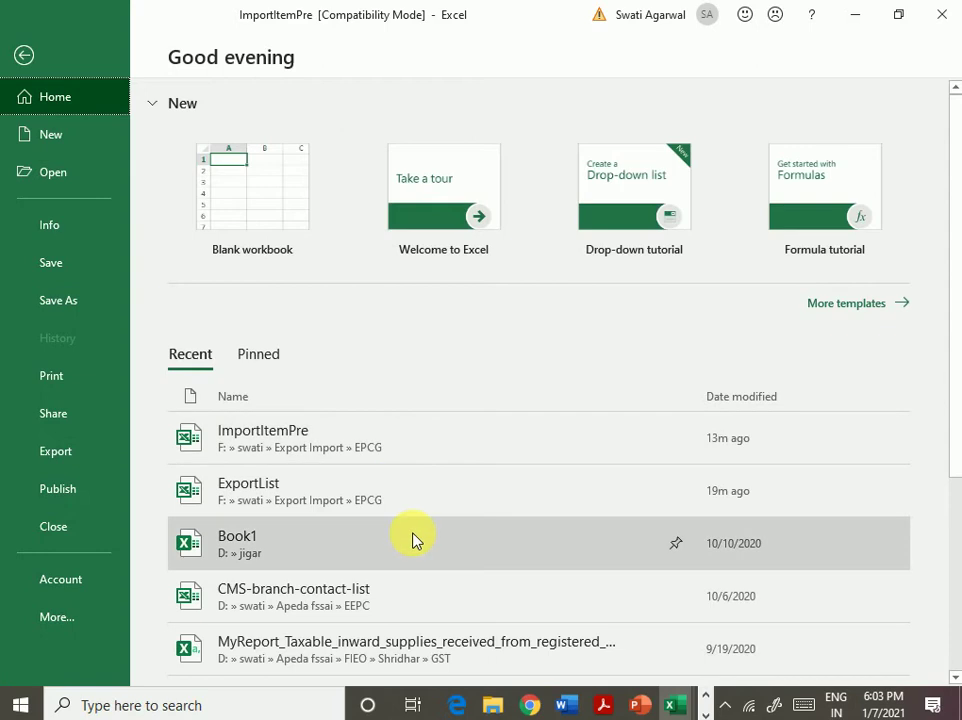
click(66, 276)
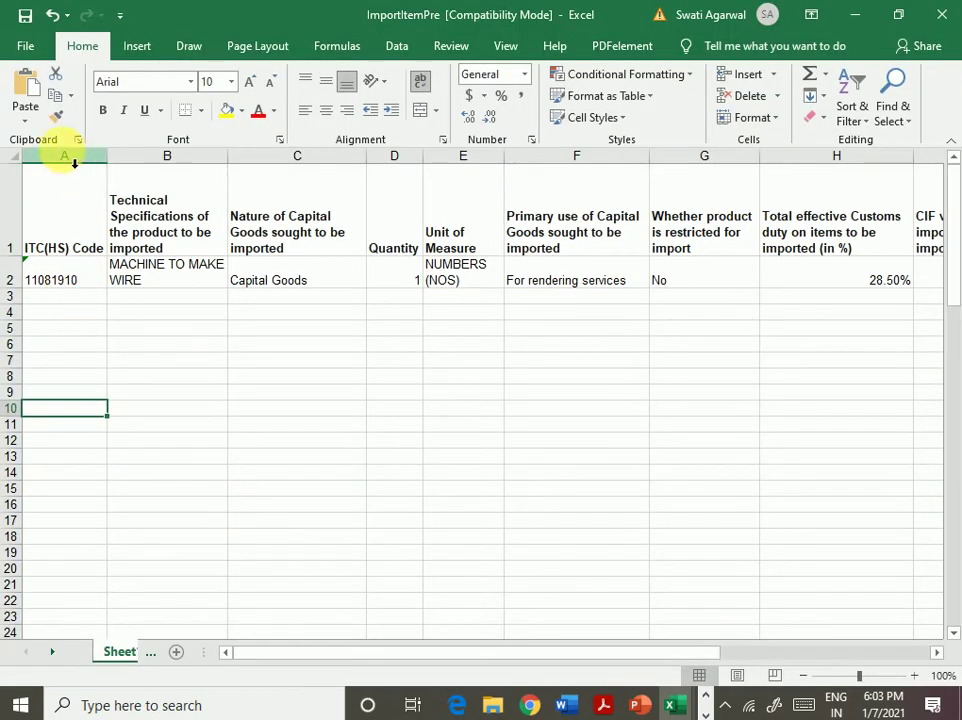
click(21, 47)
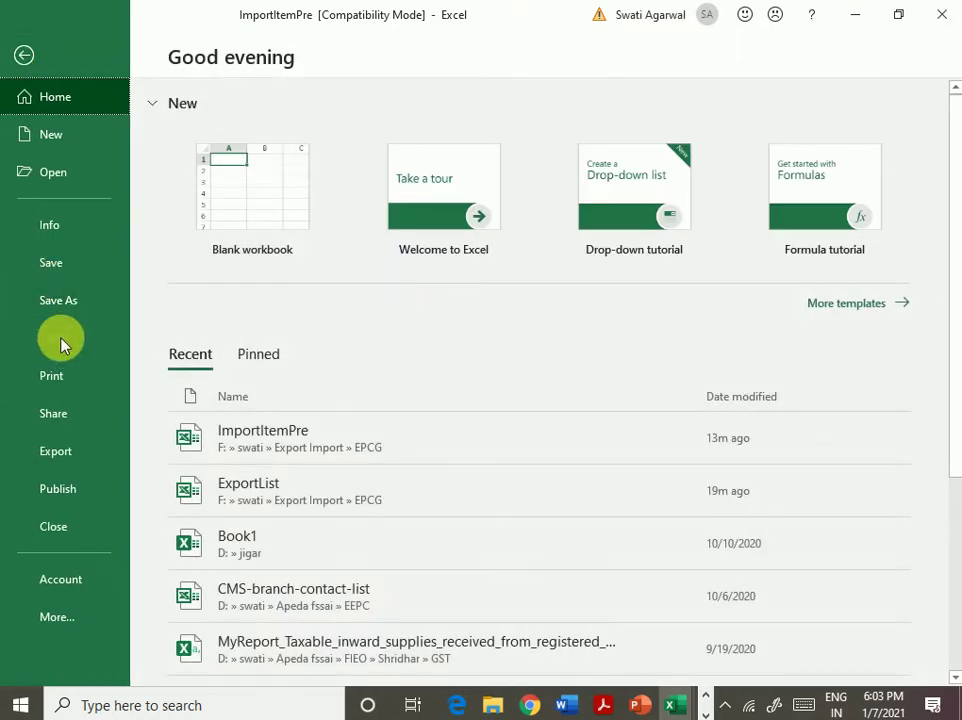
click(54, 302)
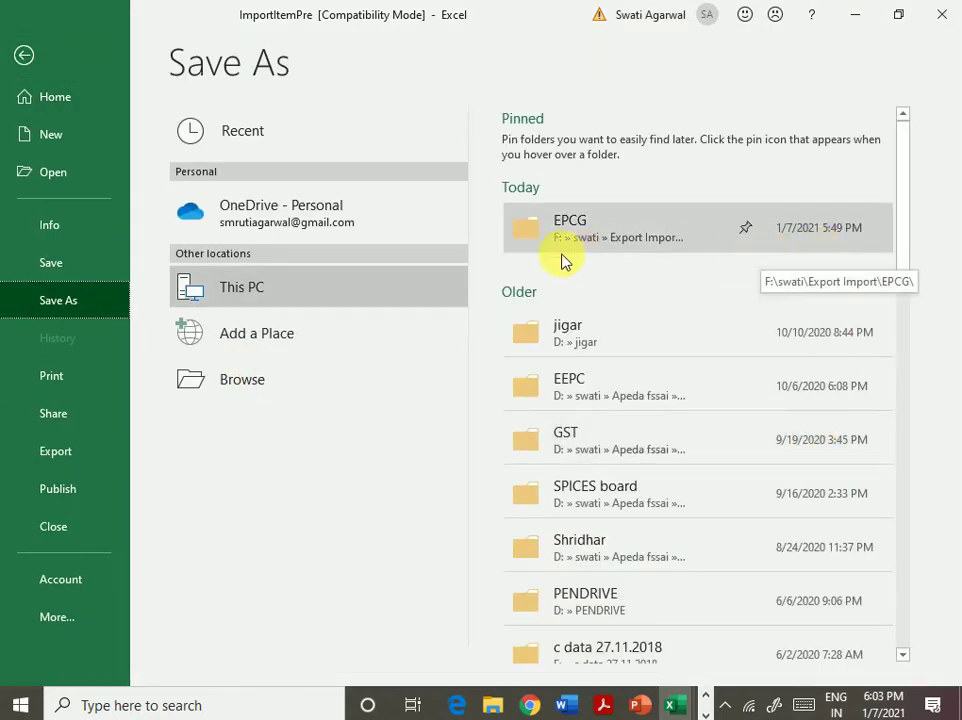
click(608, 225)
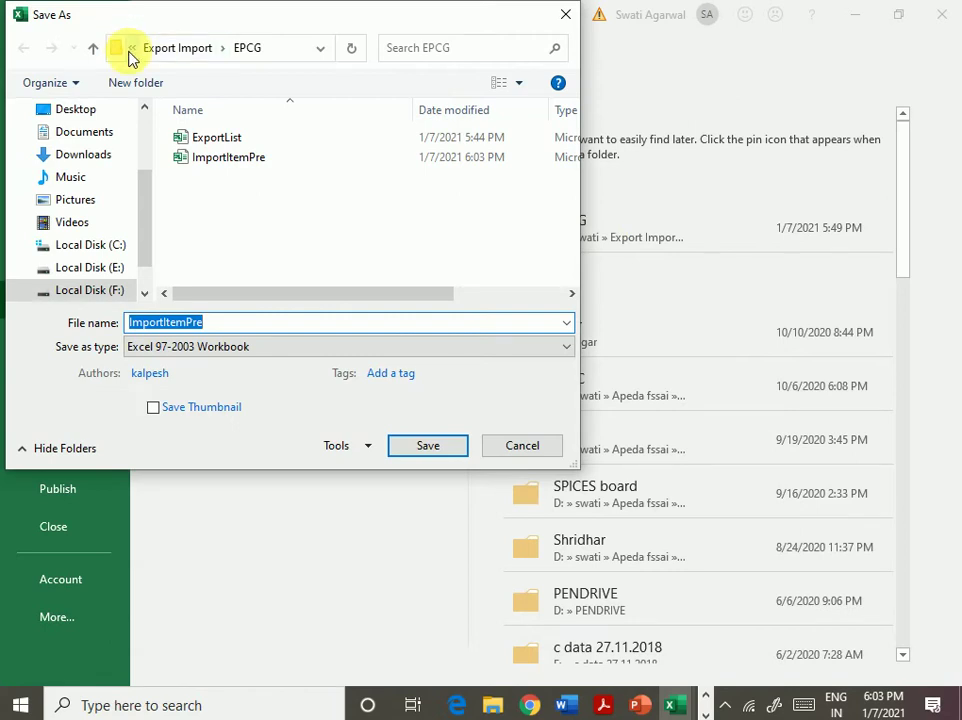
- Save ImportItemPre as an Excel 97-2003 workbook at the root of Local Disk (F:)
click(129, 52)
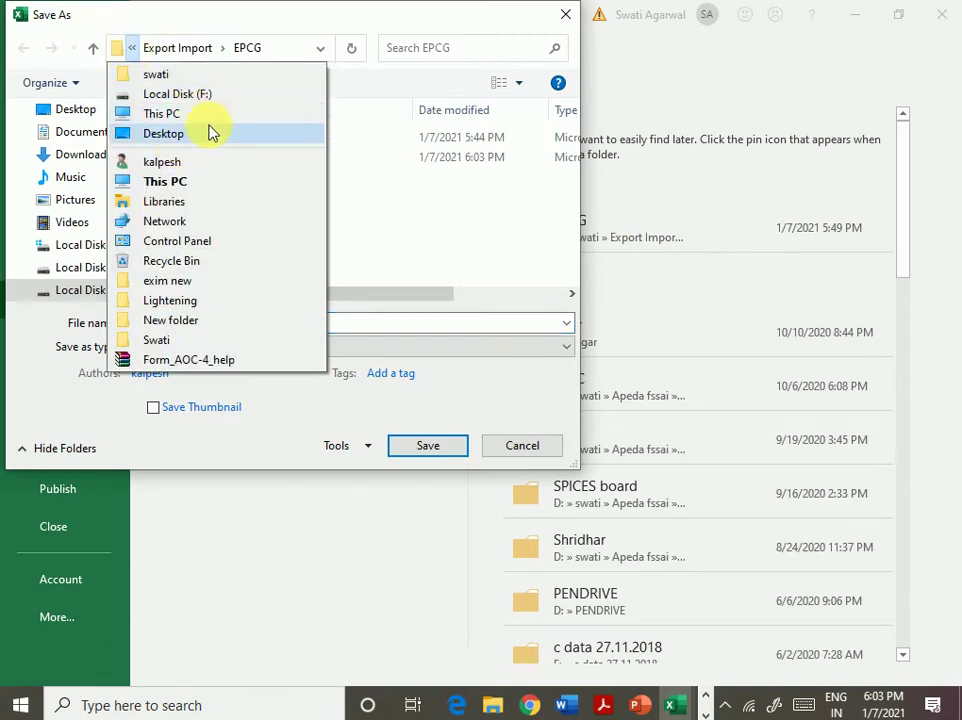
click(200, 95)
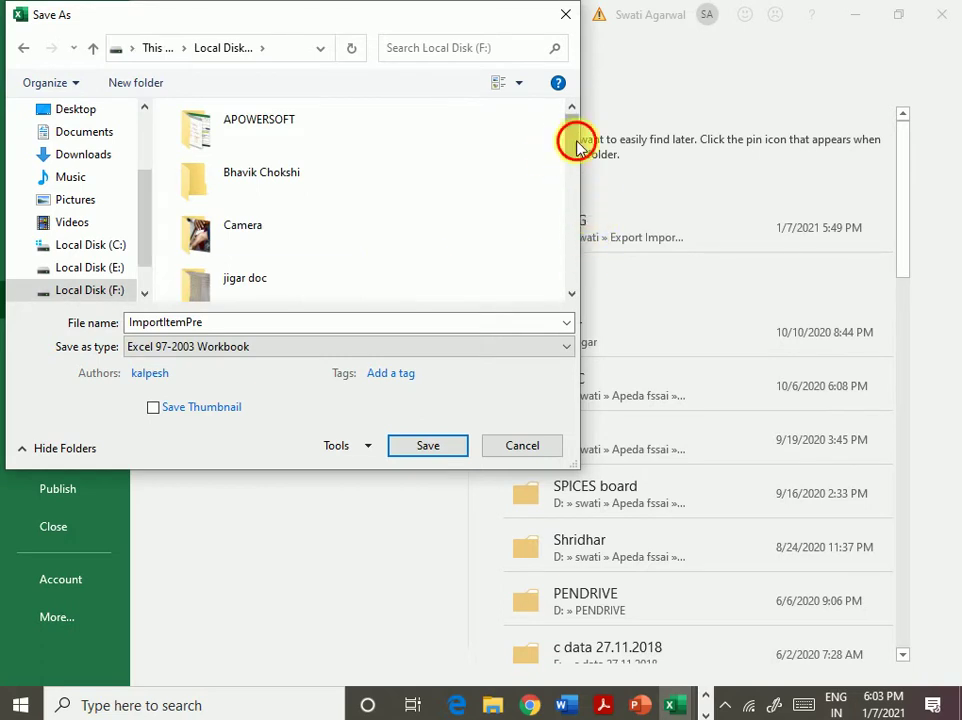
drag(577, 145, 543, 265)
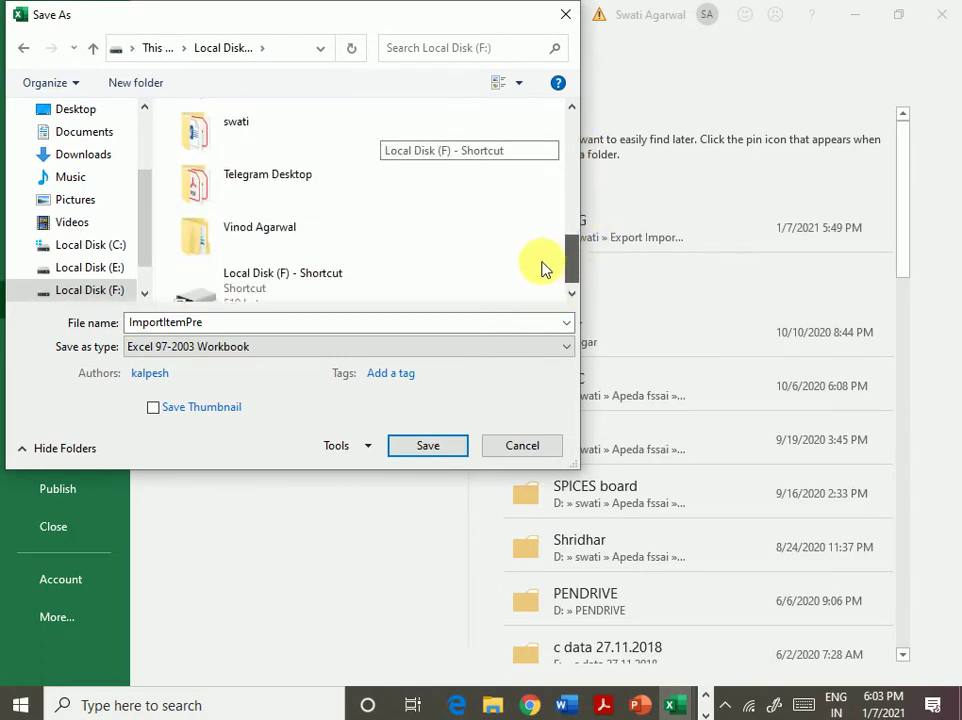
double_click(300, 137)
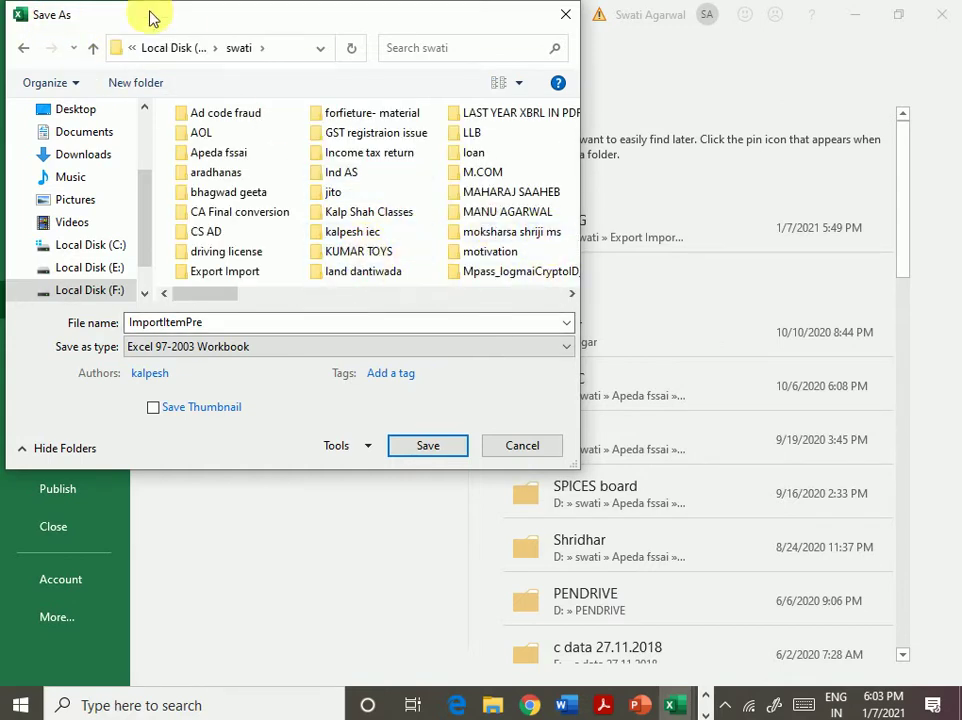
click(173, 47)
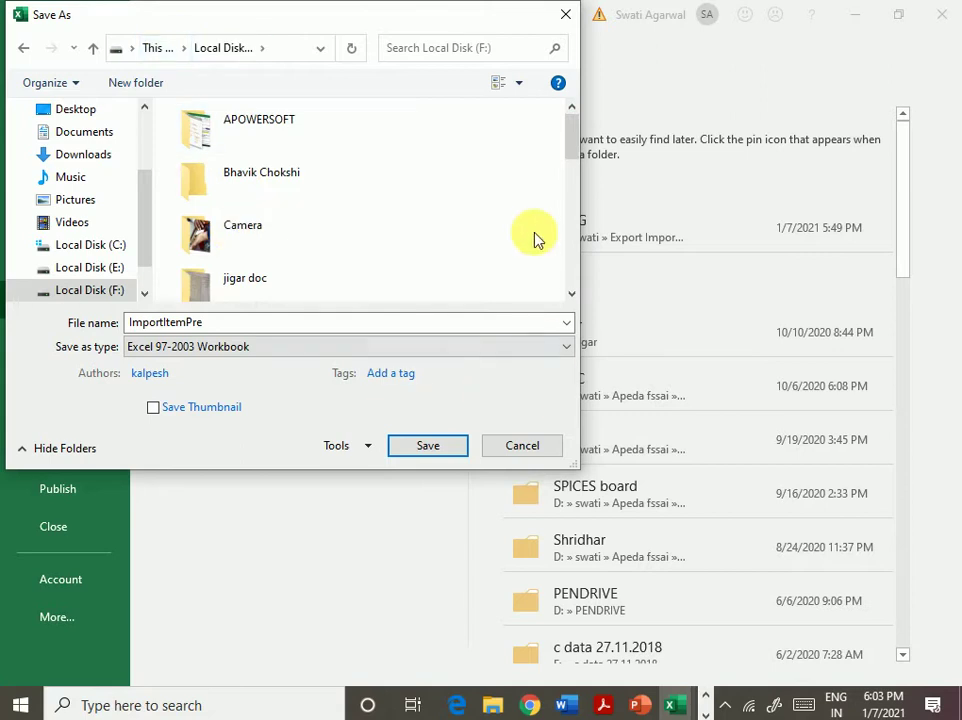
drag(572, 143, 463, 225)
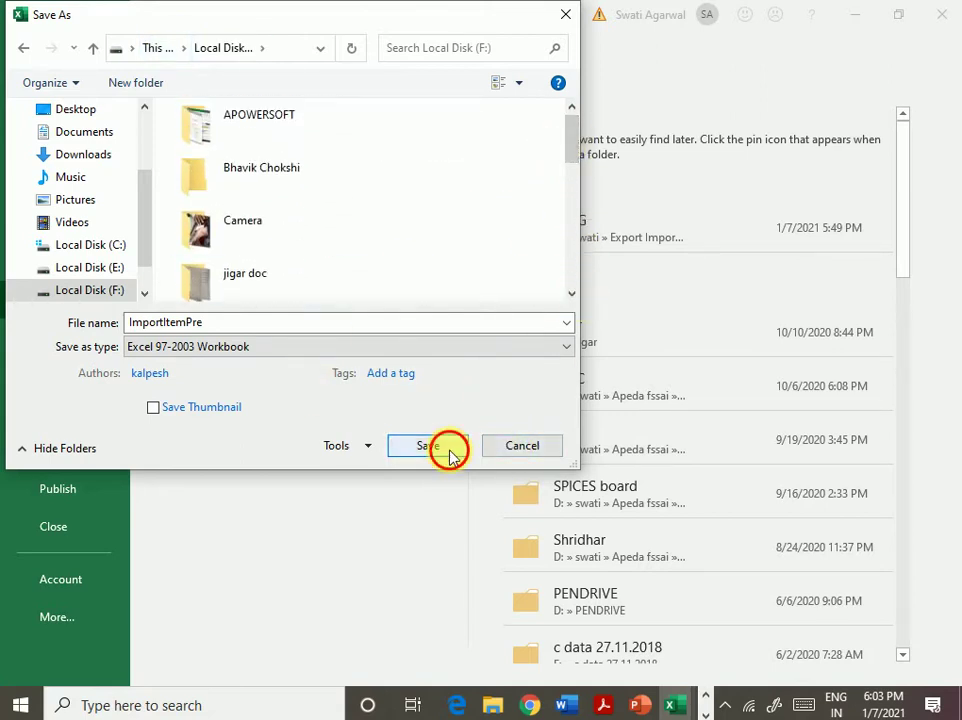
click(447, 451)
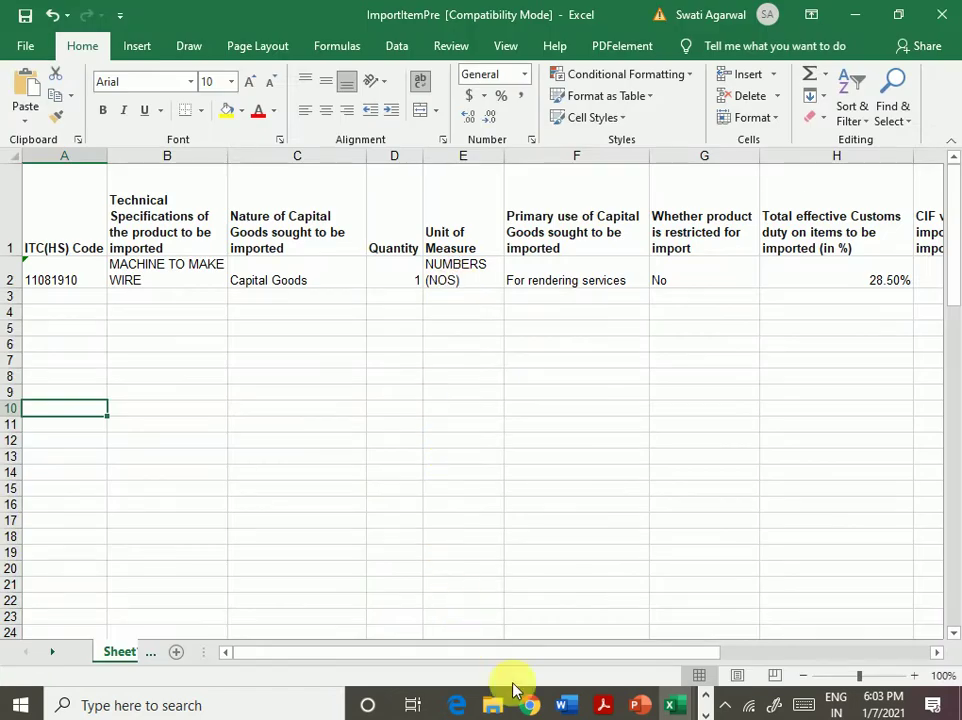
- On the DGFT Apply For EPCG page, switch Add Import Item to Bulk Upload
click(532, 704)
click(65, 9)
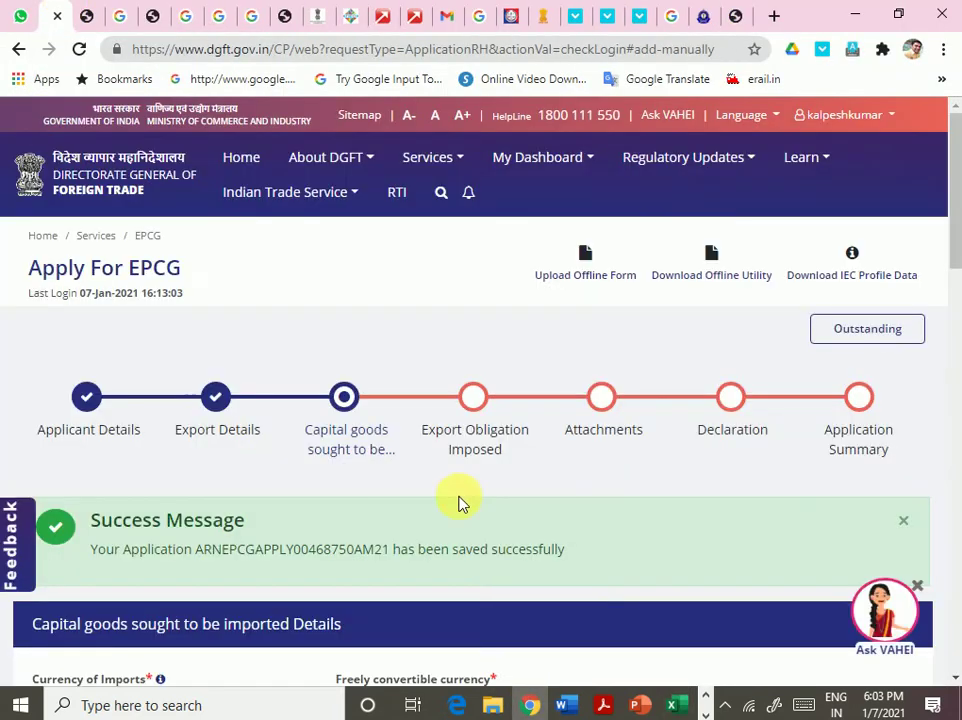
scroll(567, 407, down, 8)
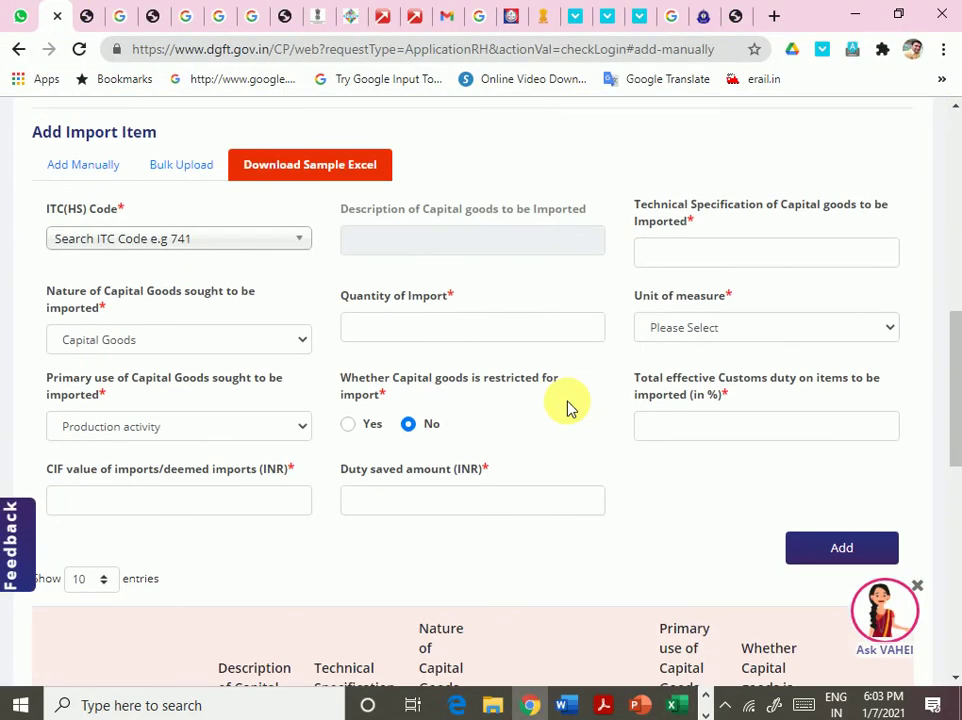
scroll(567, 407, down, 7)
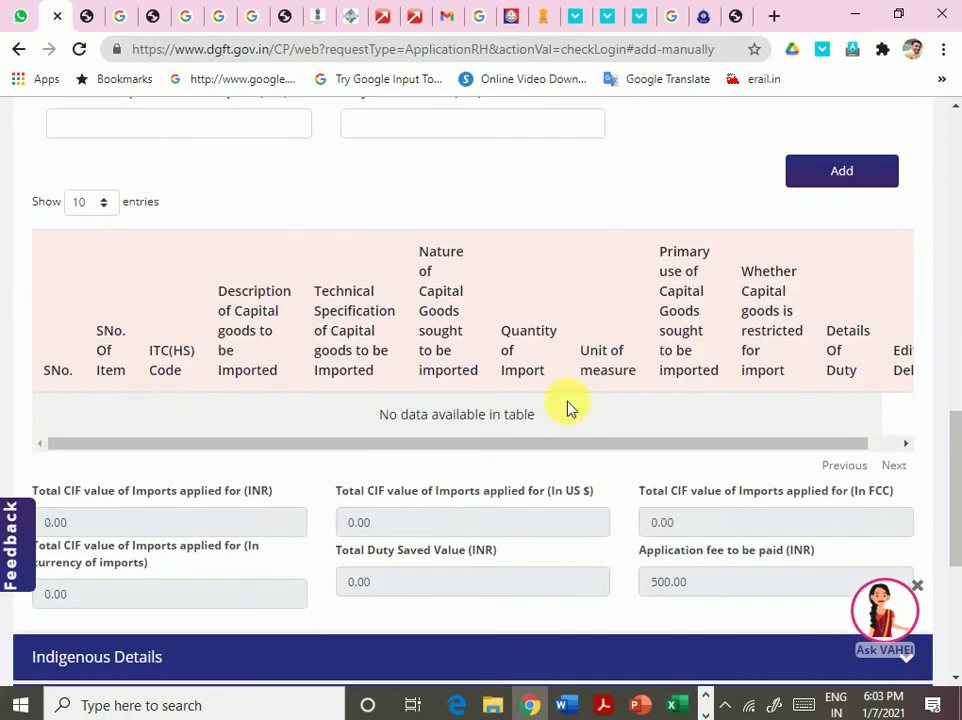
scroll(567, 407, up, 2)
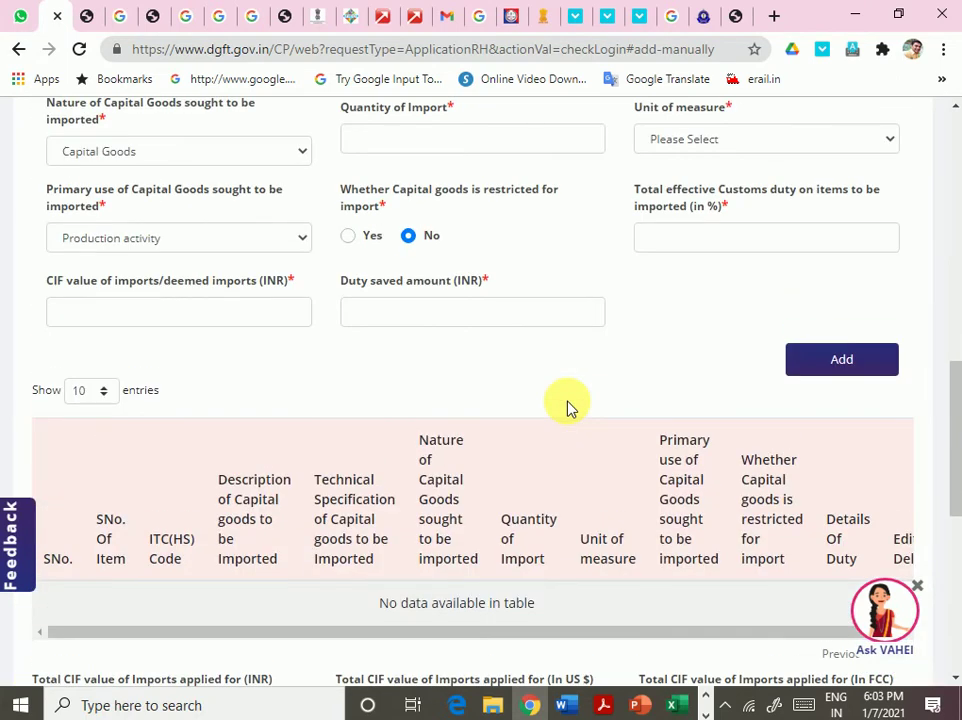
scroll(567, 407, down, 2)
scroll(569, 408, up, 5)
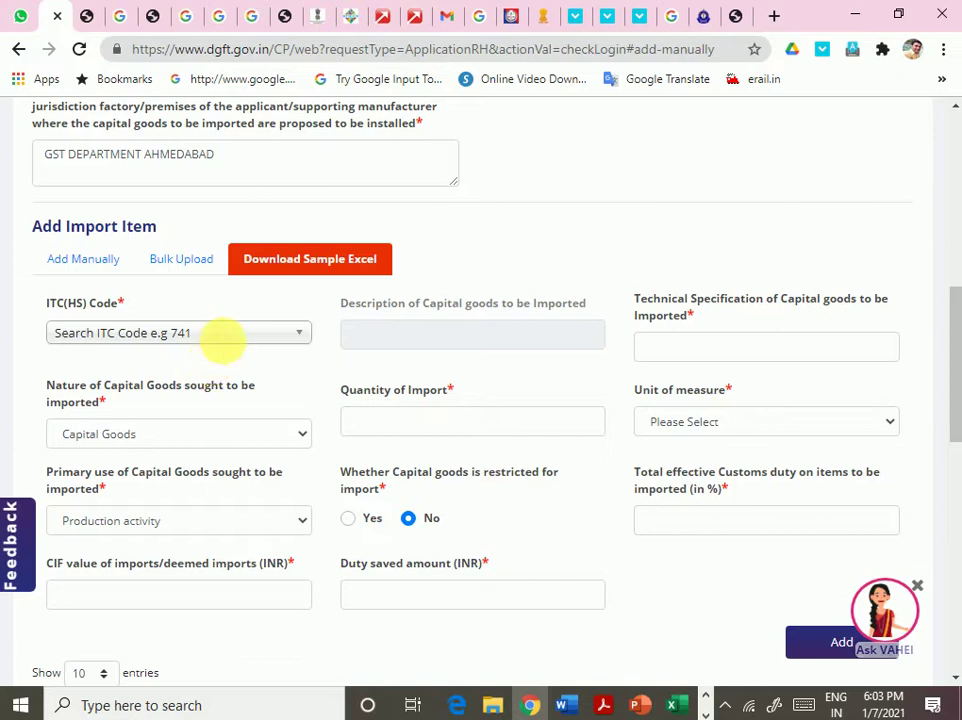
scroll(236, 340, up, 2)
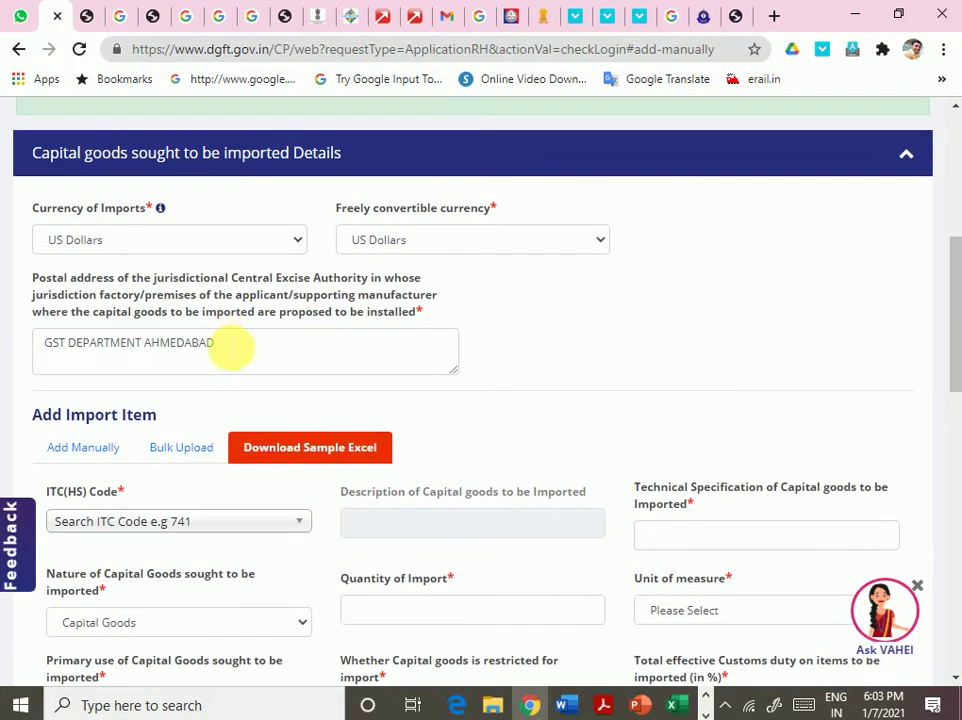
click(183, 447)
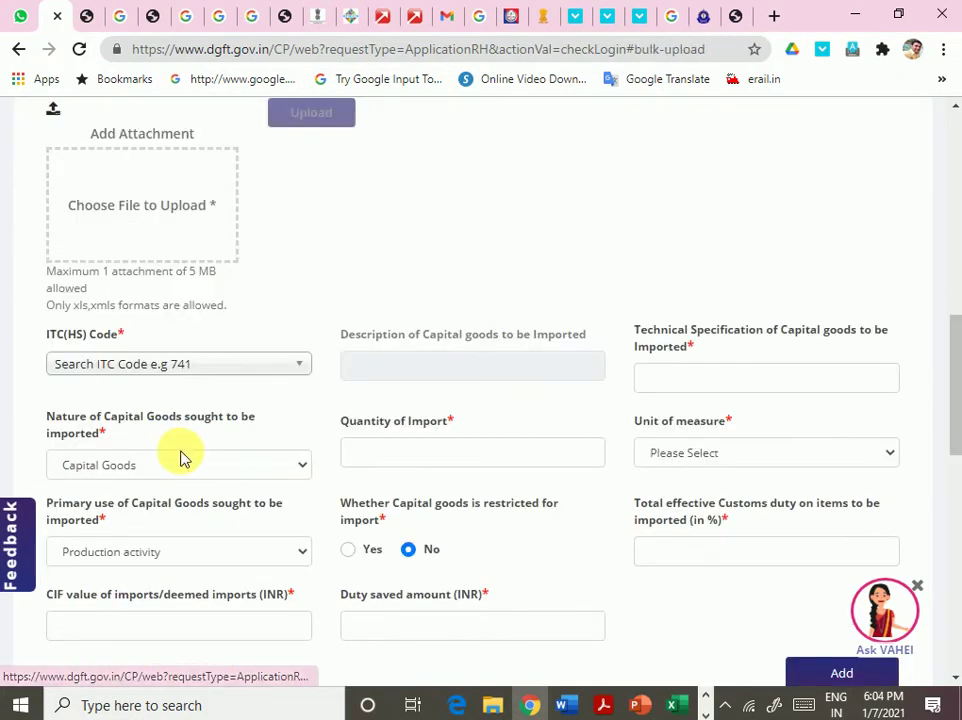
- Attach ImportItemPre.xls from drive F:, upload it and submit the import item entry
click(121, 309)
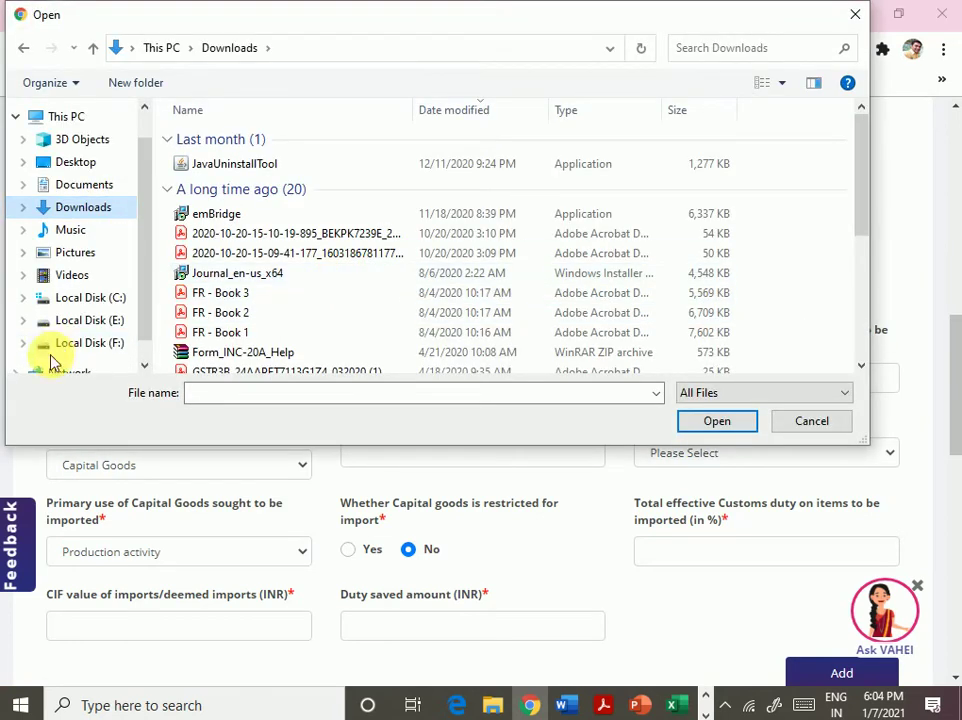
click(56, 346)
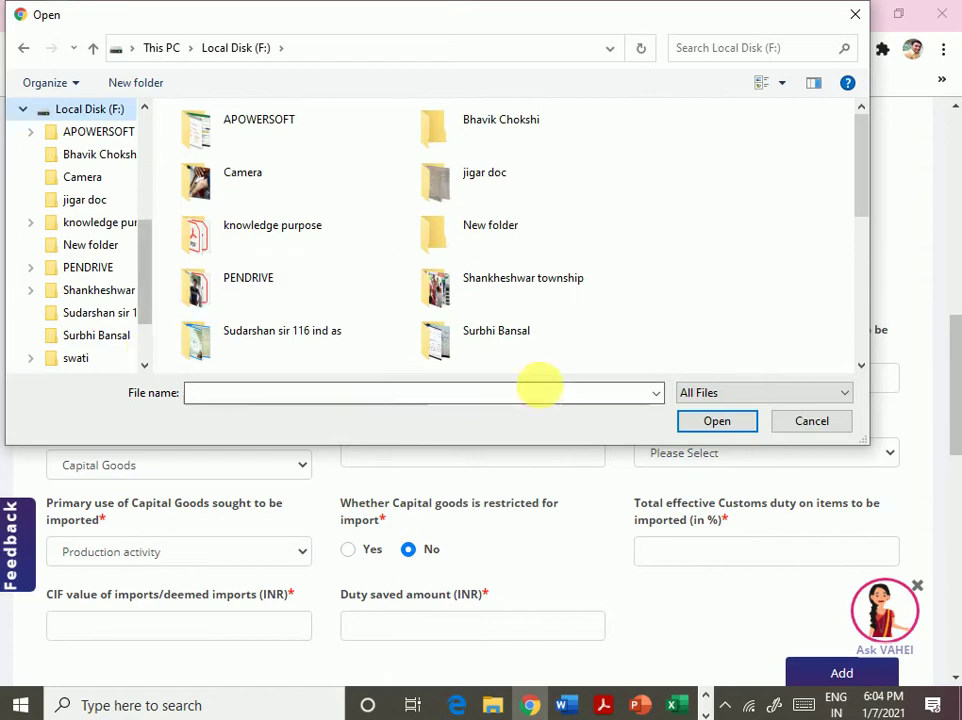
drag(864, 204, 845, 372)
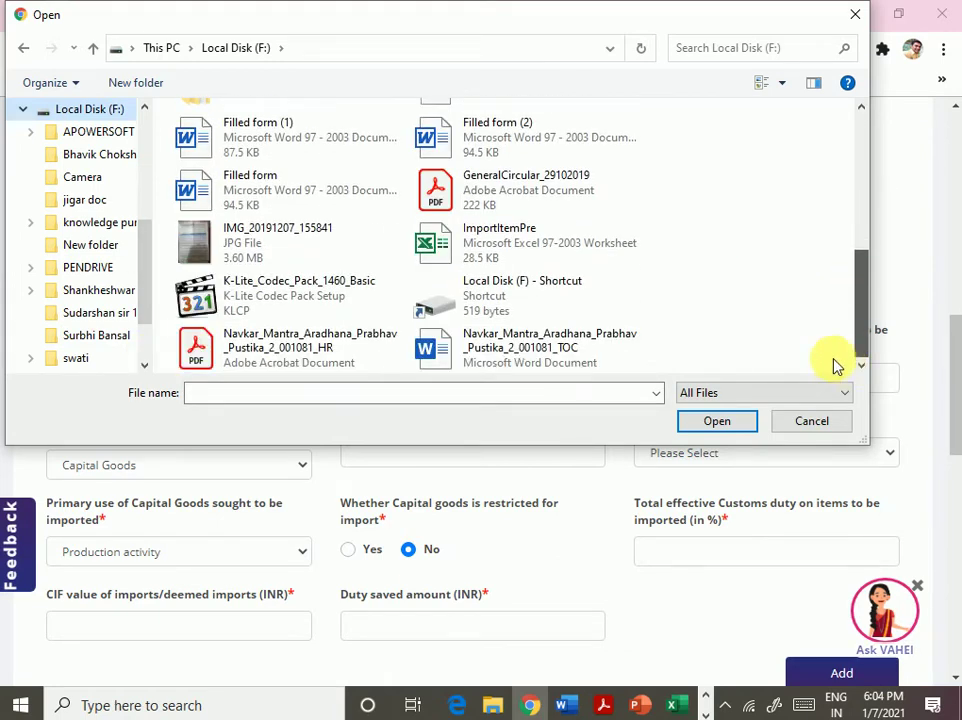
double_click(430, 236)
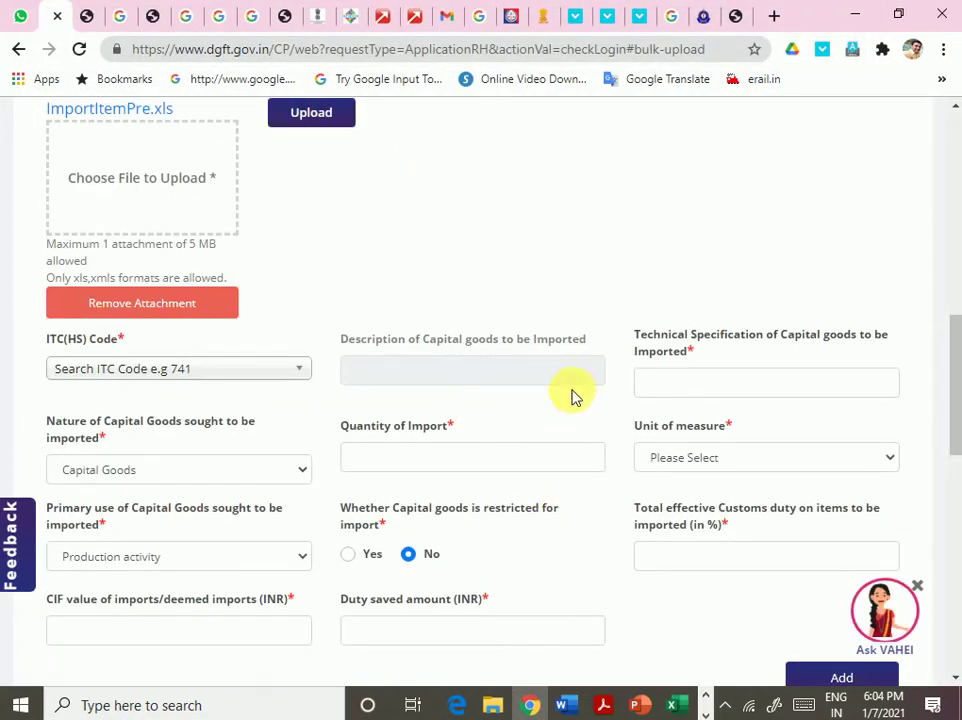
click(310, 117)
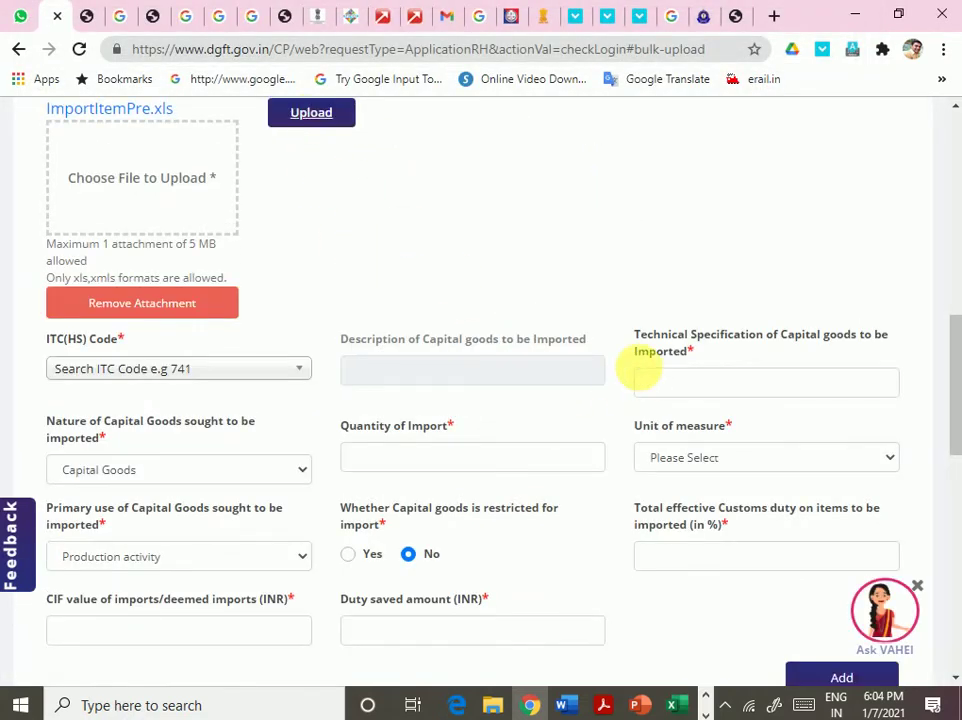
scroll(638, 369, down, 2)
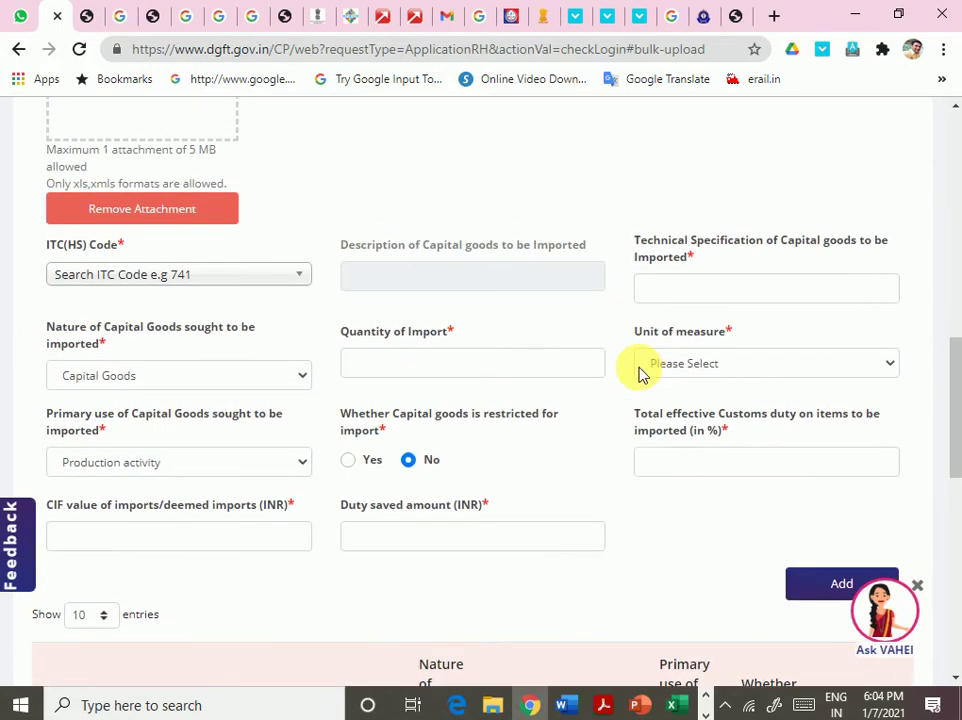
scroll(640, 373, down, 3)
click(876, 300)
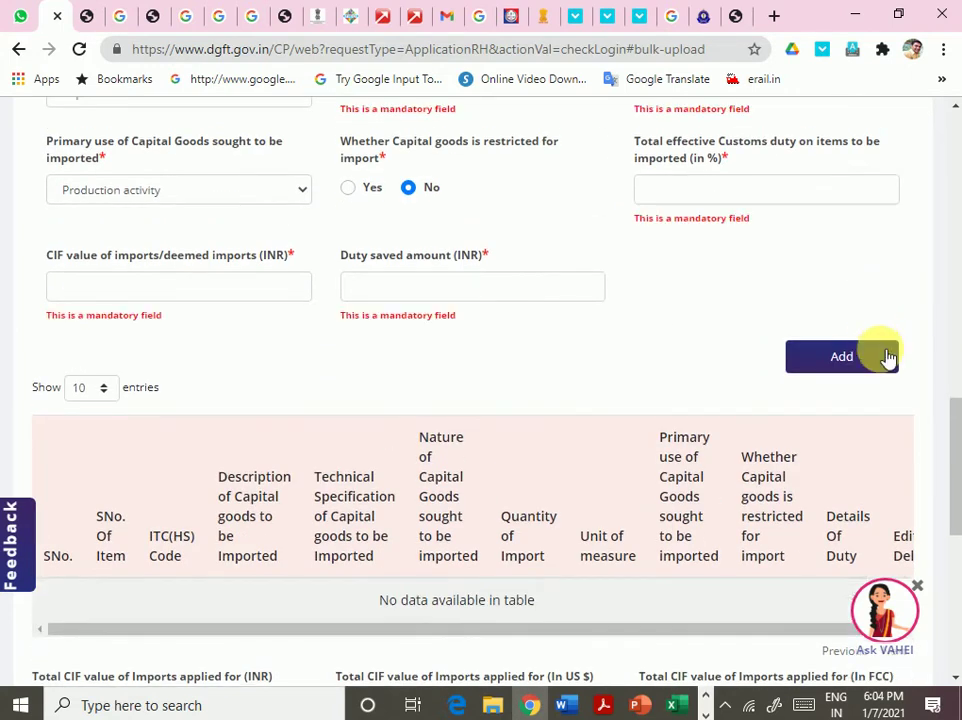
- Review the import item fields, keeping Production activity as the primary use
scroll(517, 371, down, 3)
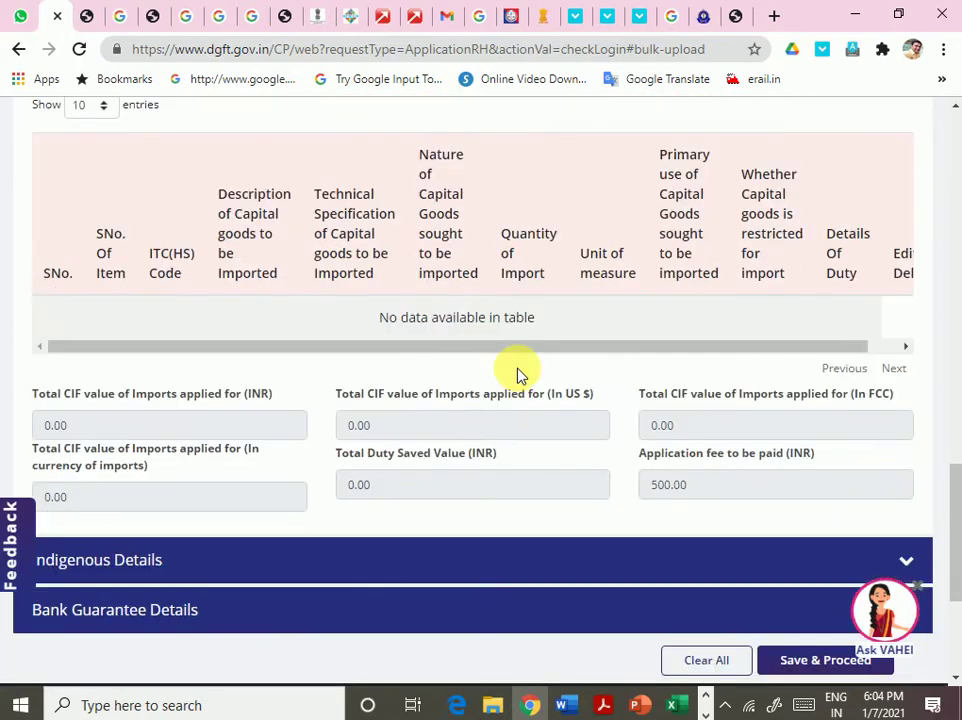
scroll(517, 376, up, 5)
scroll(517, 376, up, 2)
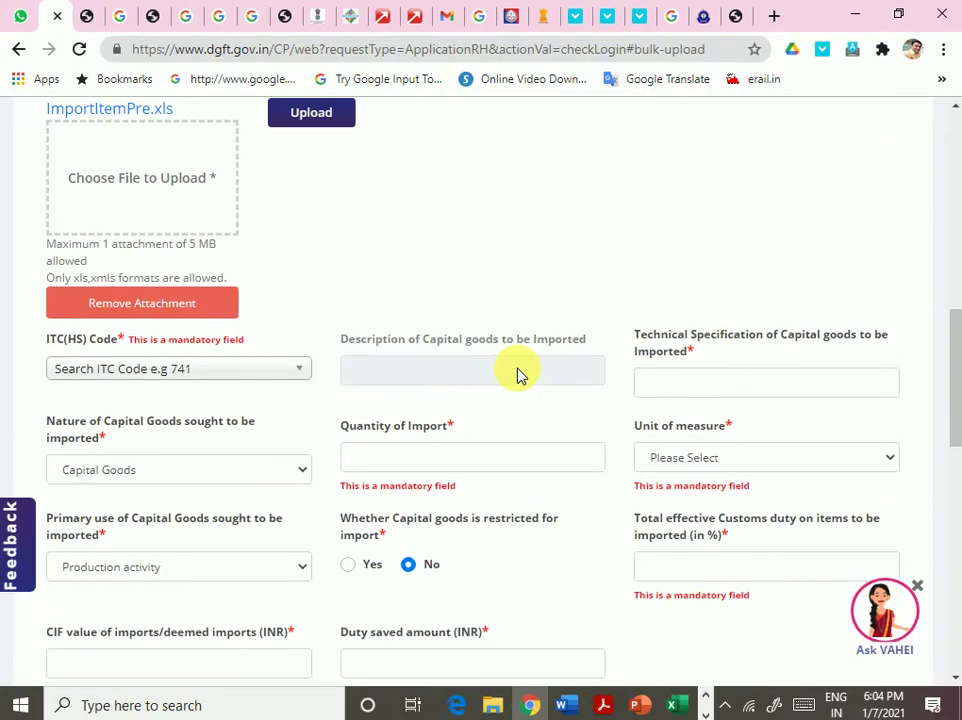
scroll(517, 376, up, 4)
scroll(494, 462, down, 5)
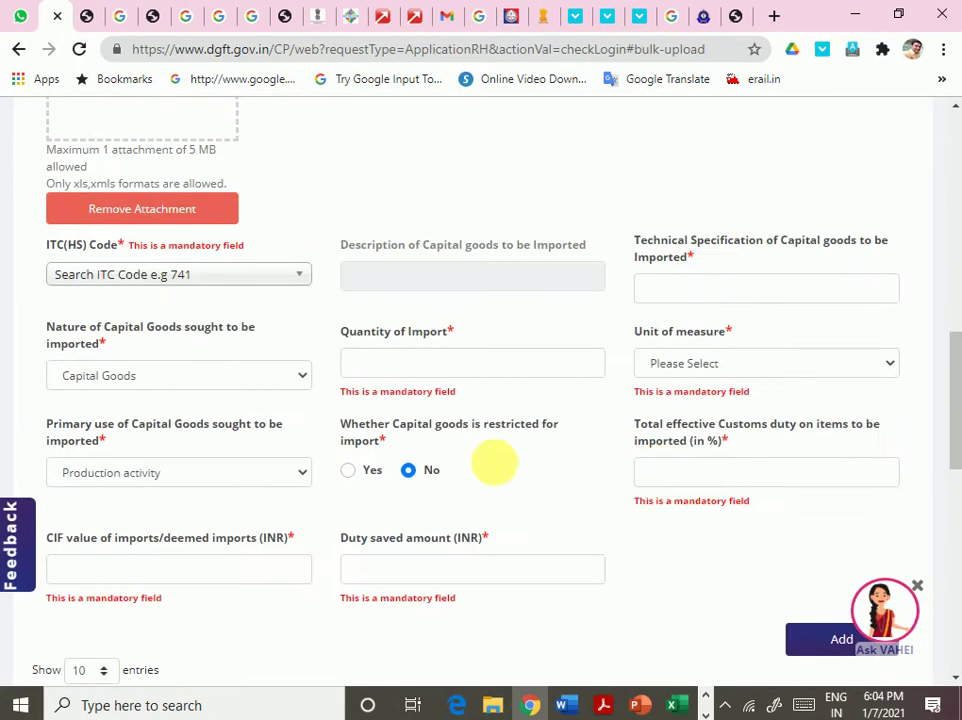
click(158, 276)
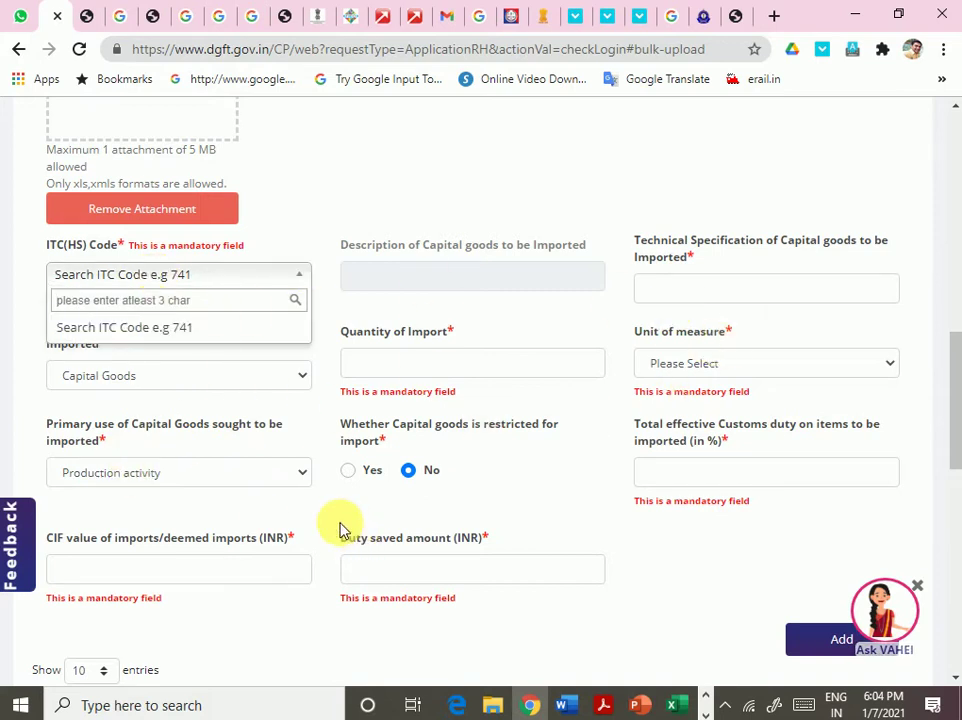
click(172, 478)
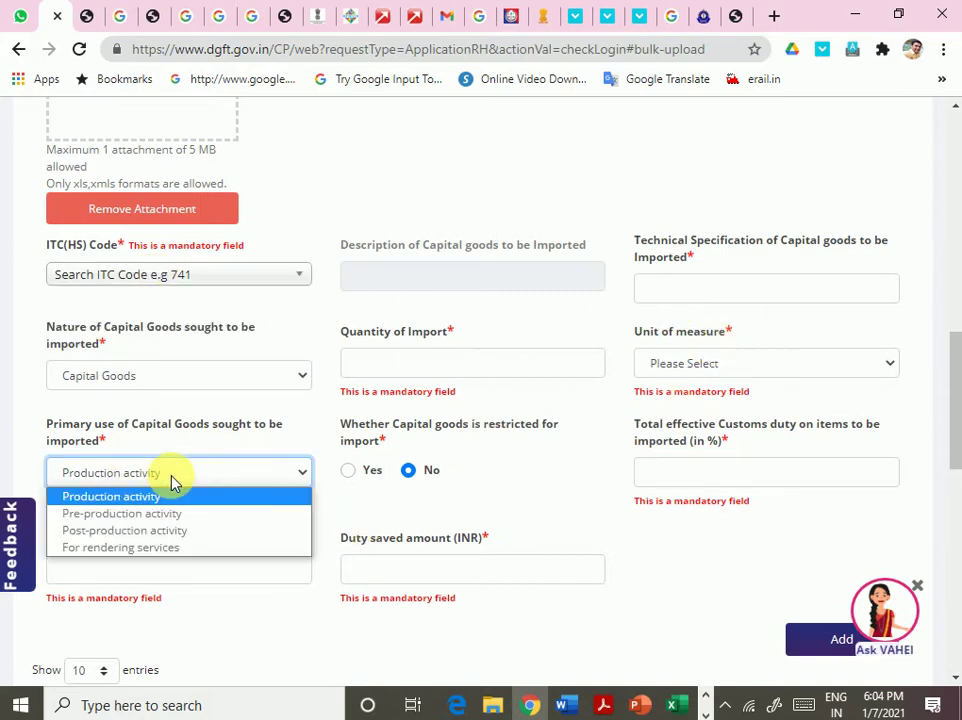
click(171, 481)
- Look over the imports table totals and expand the Indigenous Details section
scroll(680, 491, down, 2)
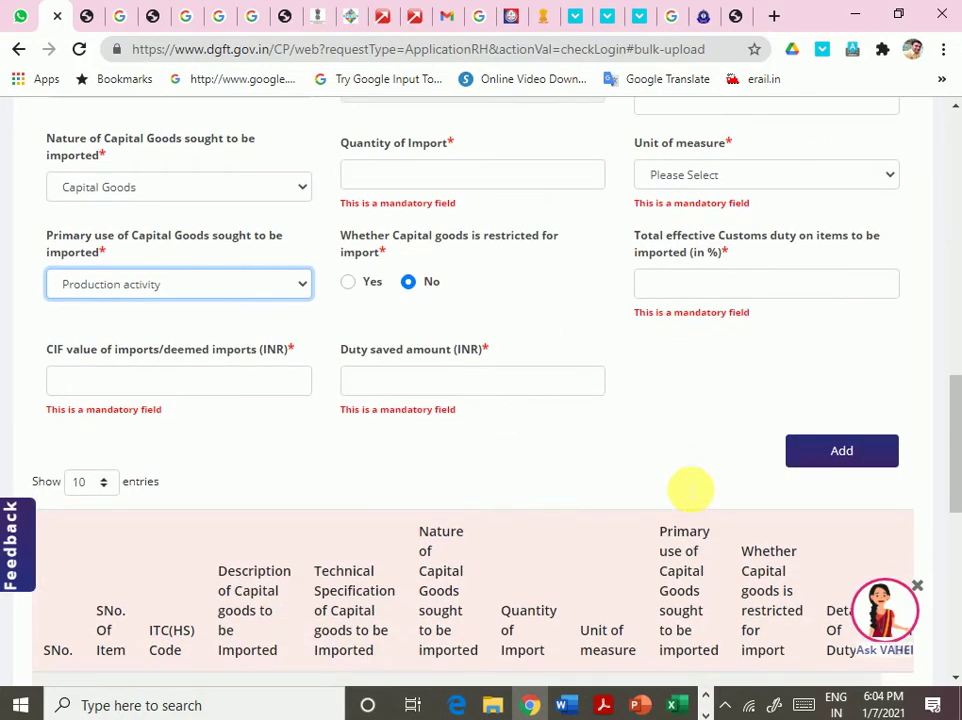
scroll(300, 412, down, 3)
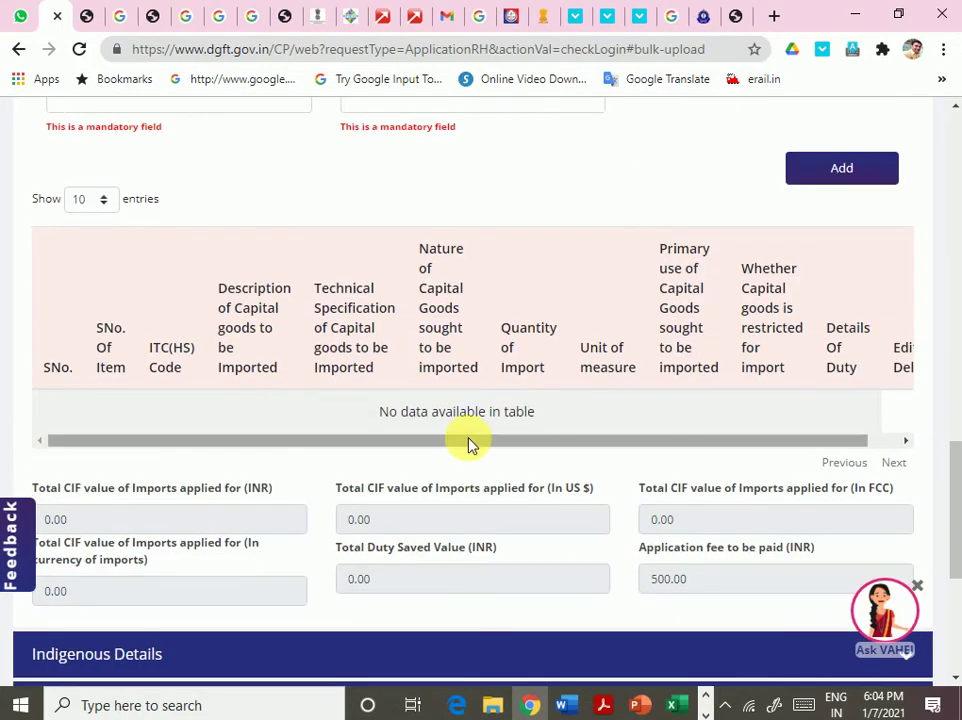
scroll(470, 444, down, 1)
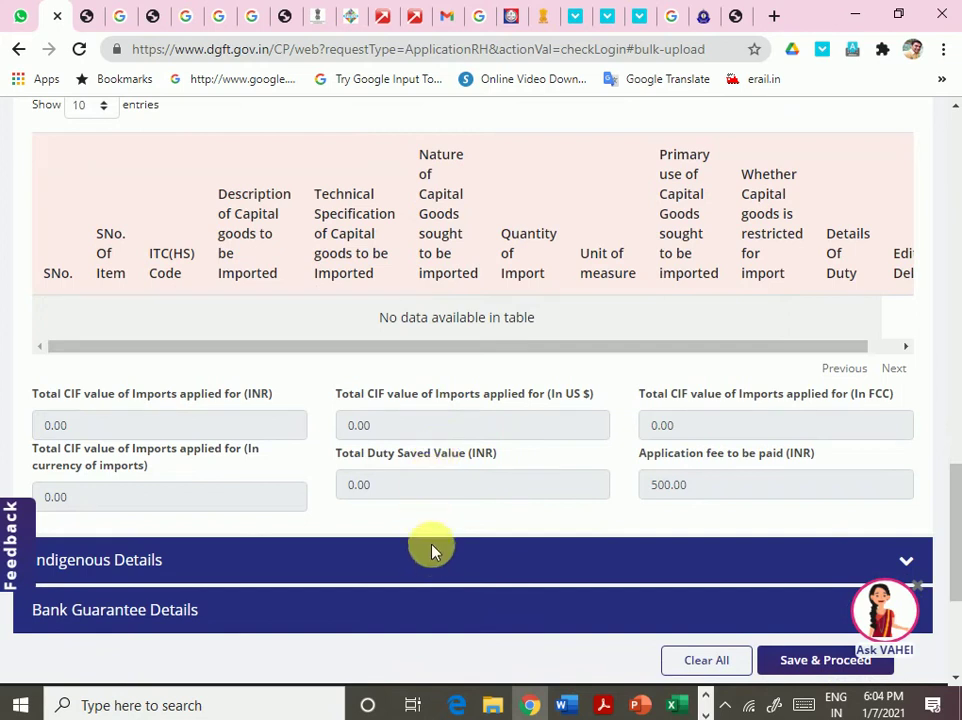
scroll(457, 482, down, 3)
scroll(457, 477, up, 2)
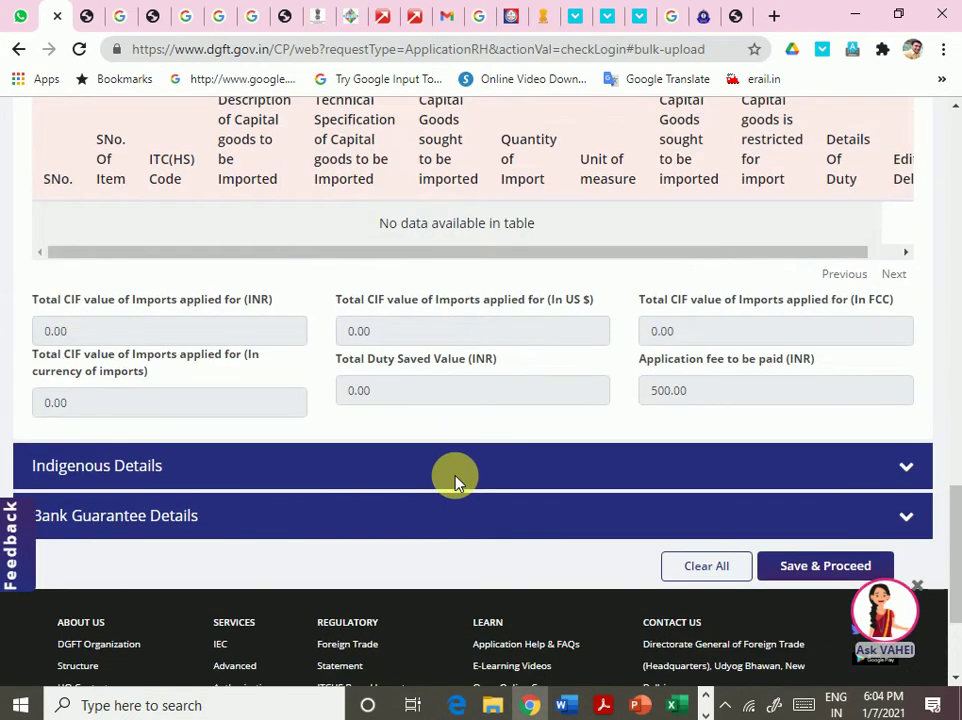
scroll(420, 482, up, 1)
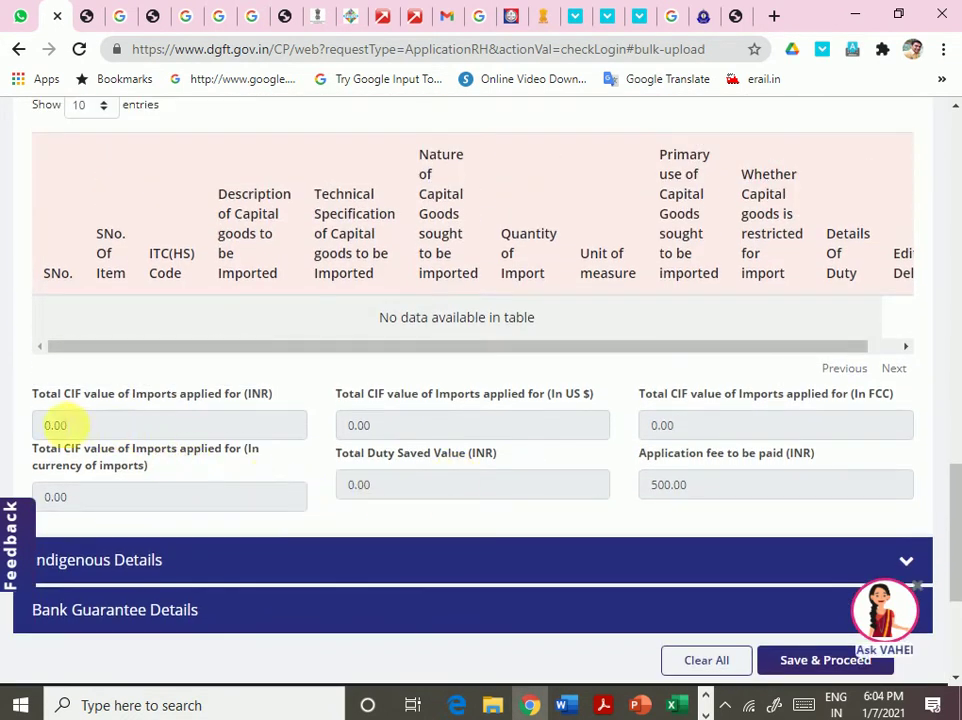
scroll(563, 458, down, 2)
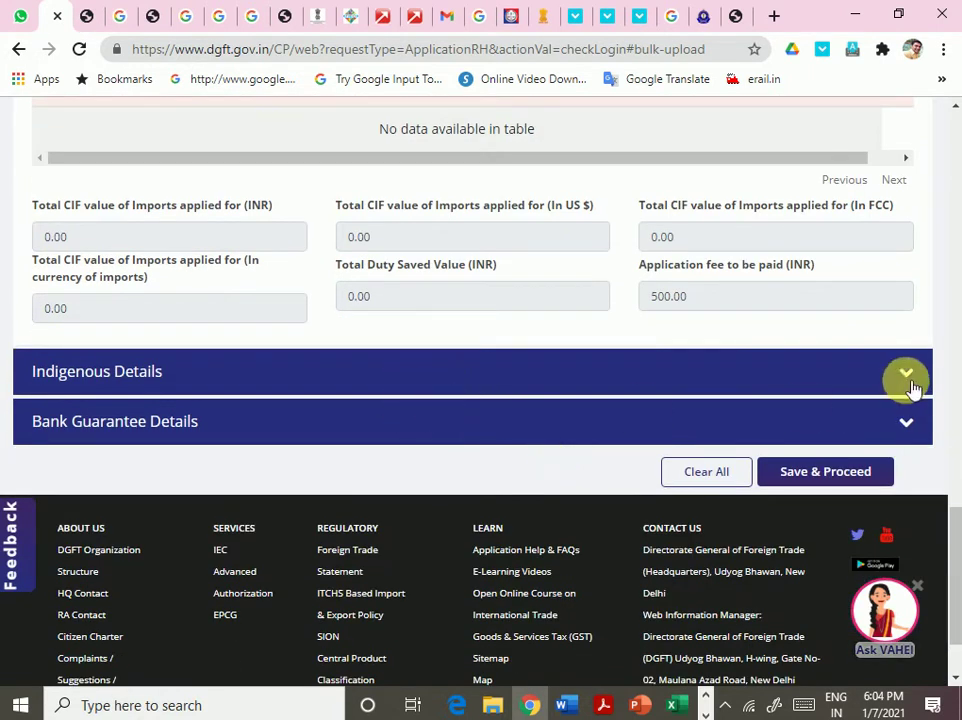
click(918, 385)
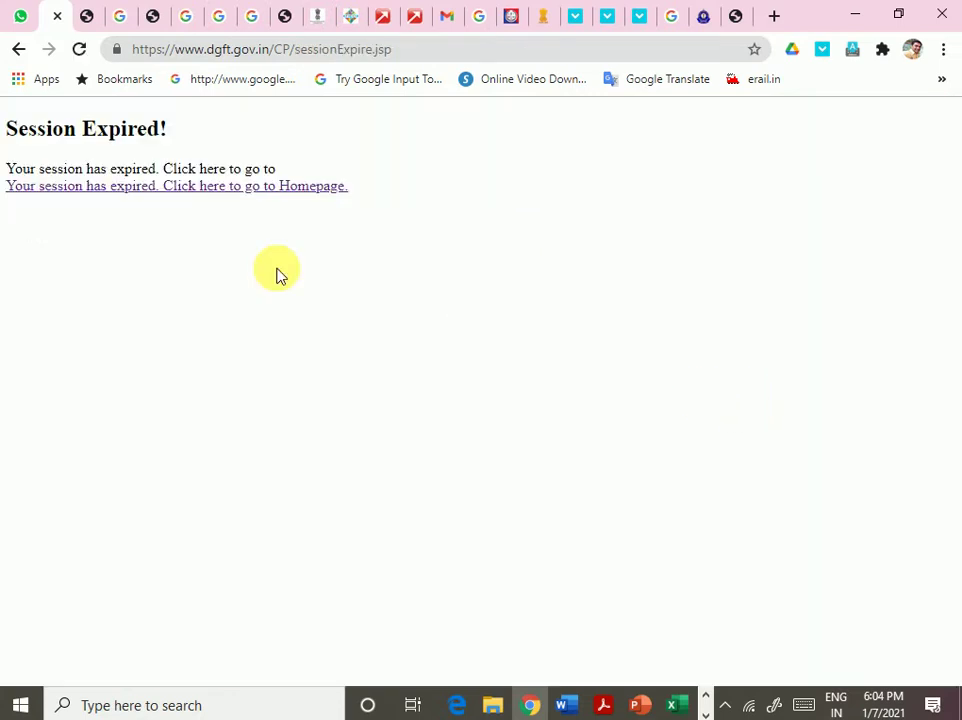
- Return to the DGFT homepage from Session Expired and log back in with the registered email
click(206, 189)
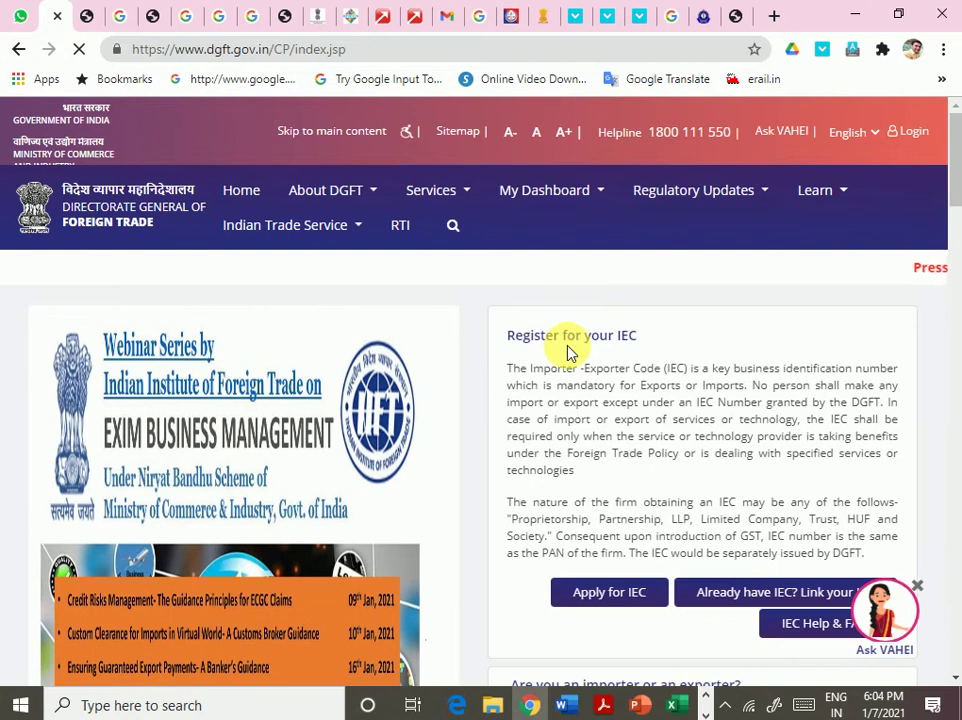
click(905, 131)
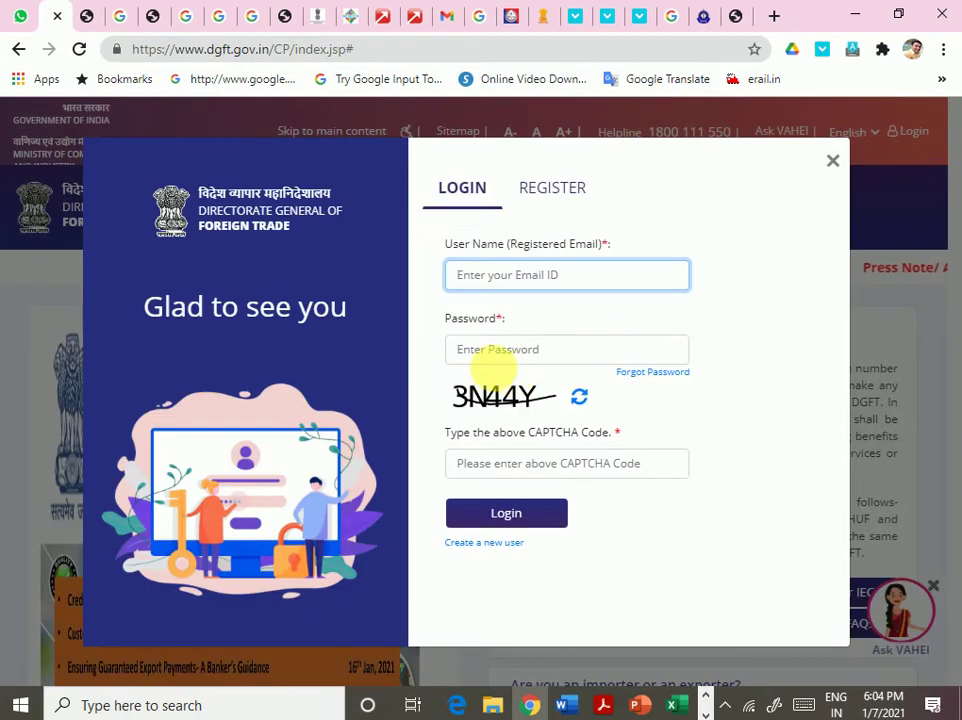
click(526, 292)
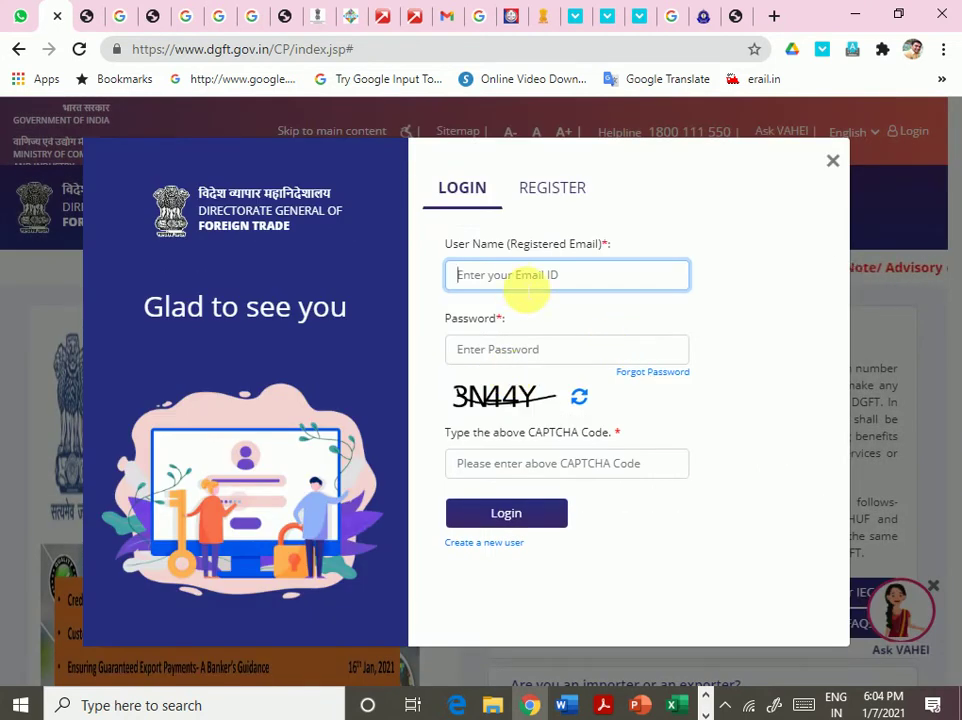
click(307, 600)
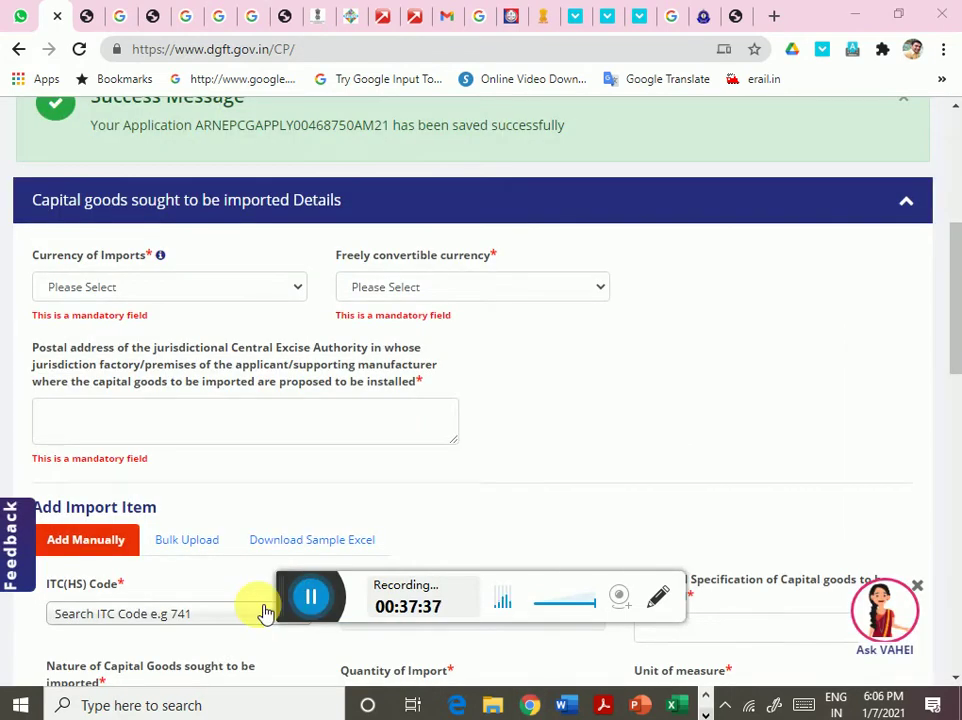
- Set both currency fields to US Dollars and the excise authority address to AHMEDABAD
click(183, 290)
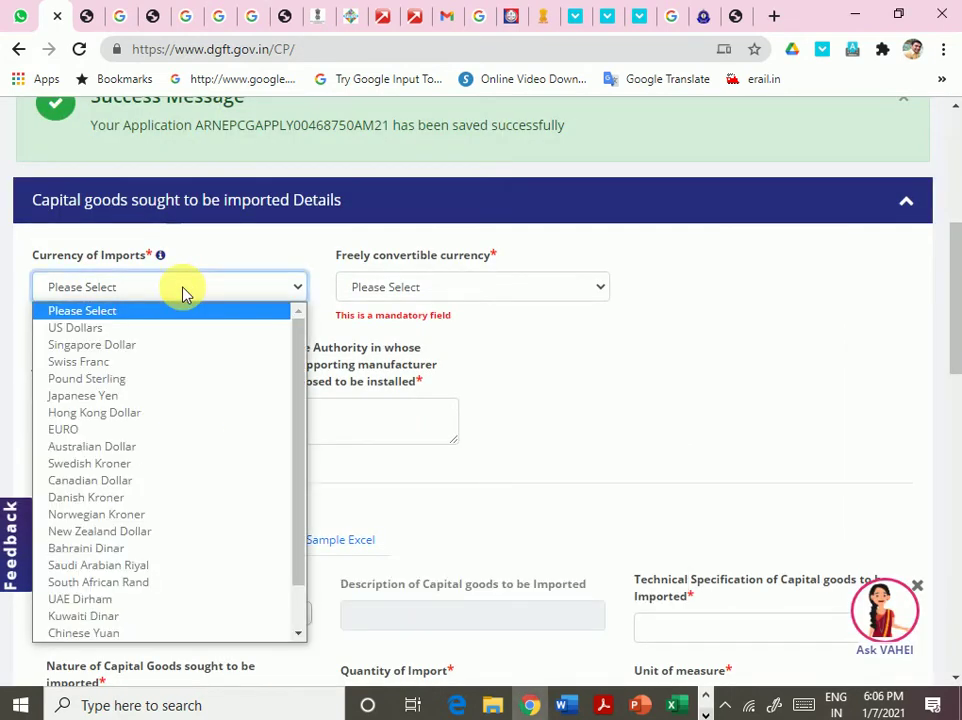
click(133, 328)
click(380, 288)
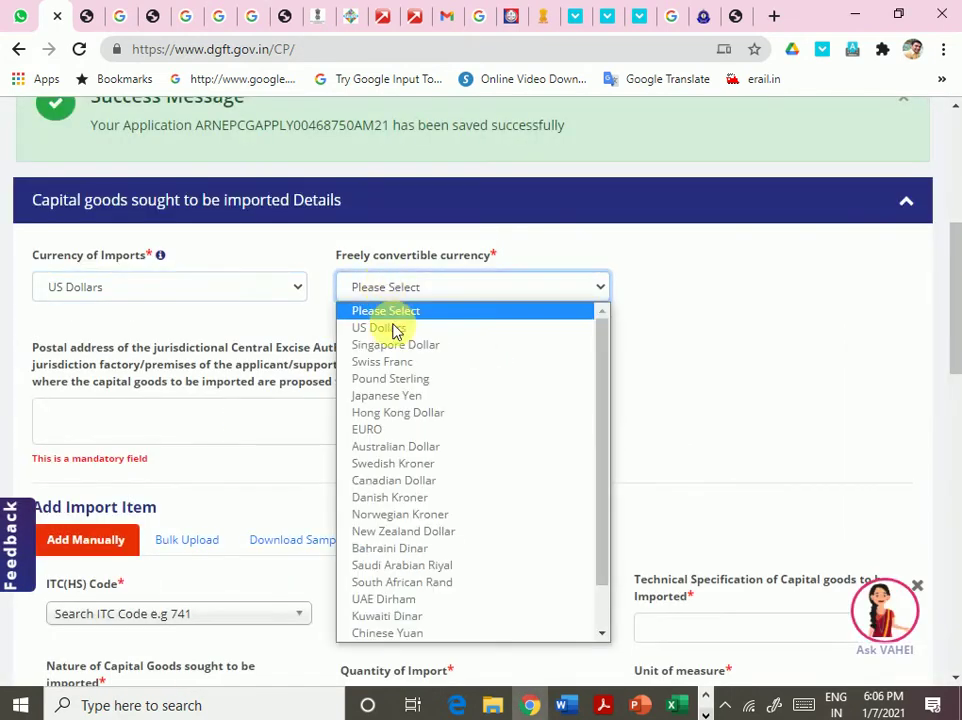
click(393, 330)
click(193, 399)
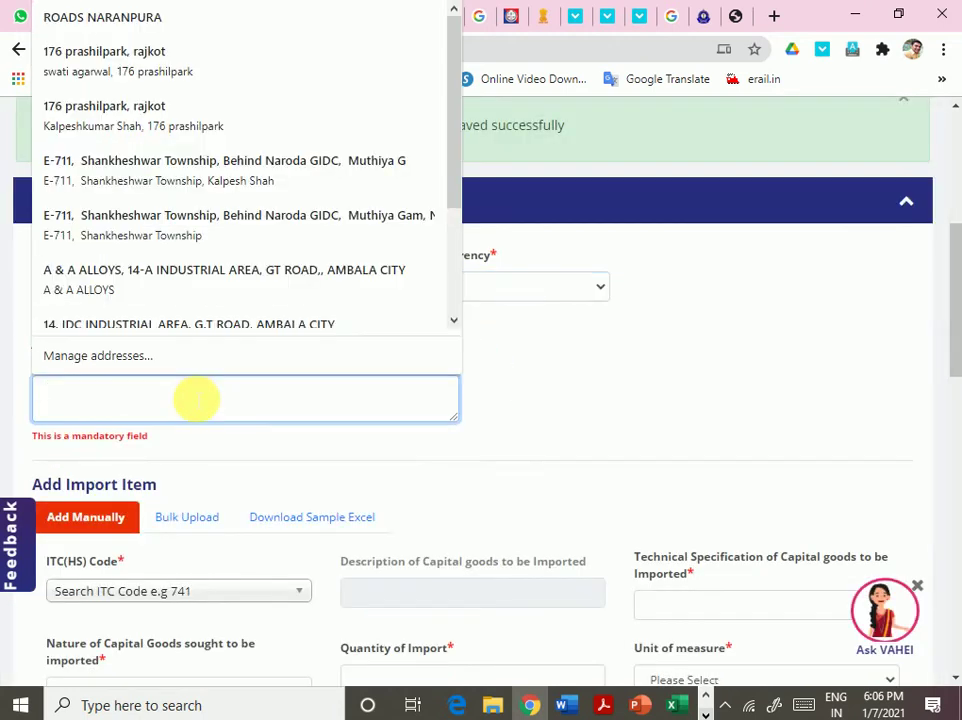
text(AHMEDABA)
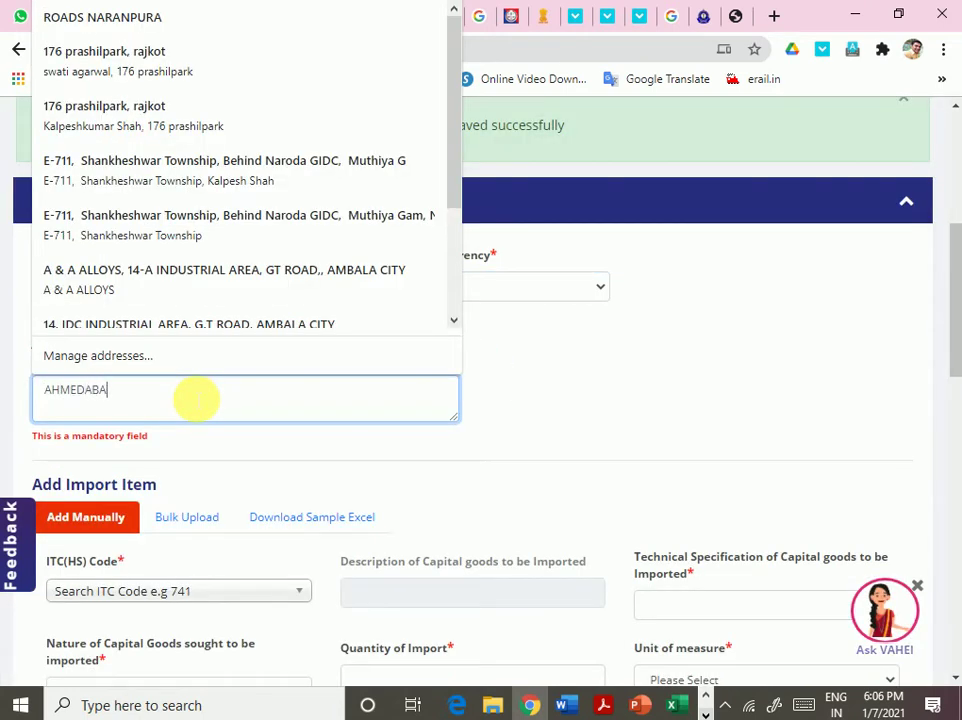
text(D)
key(Tab)
scroll(193, 397, down, 3)
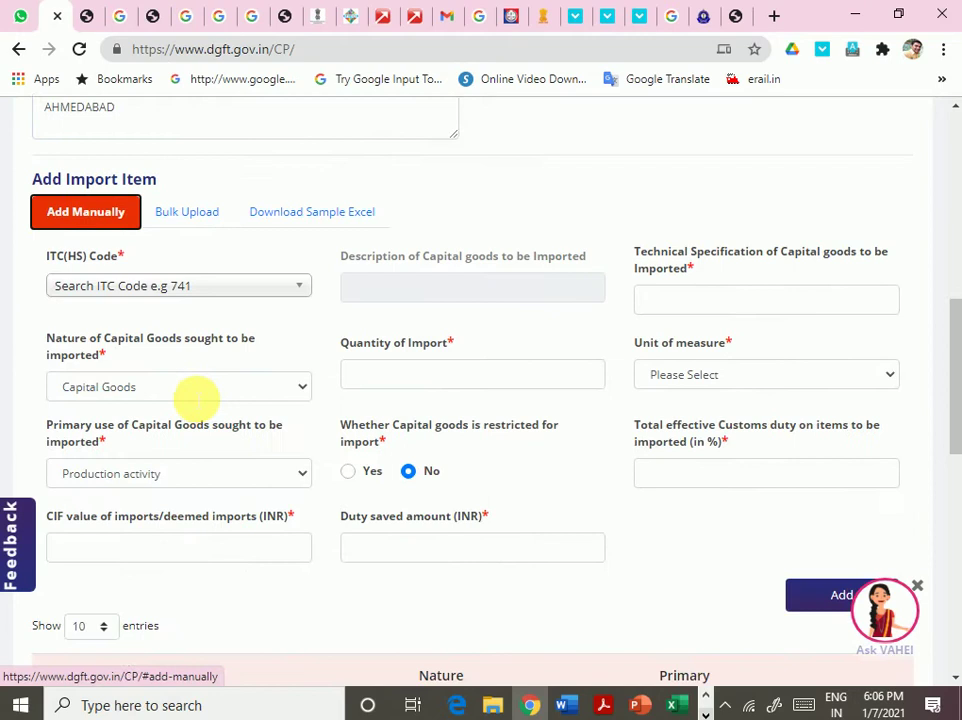
click(231, 295)
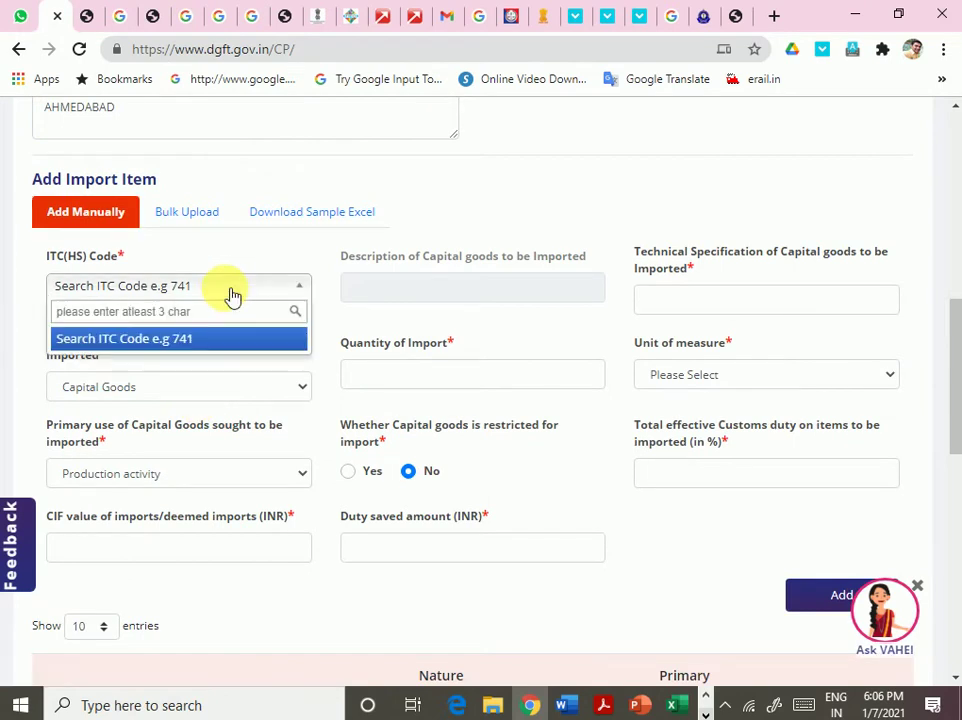
- Search '843' and choose ITC(HS) code 84313910, Of elevators, conveyors and moving equipments
text(843)
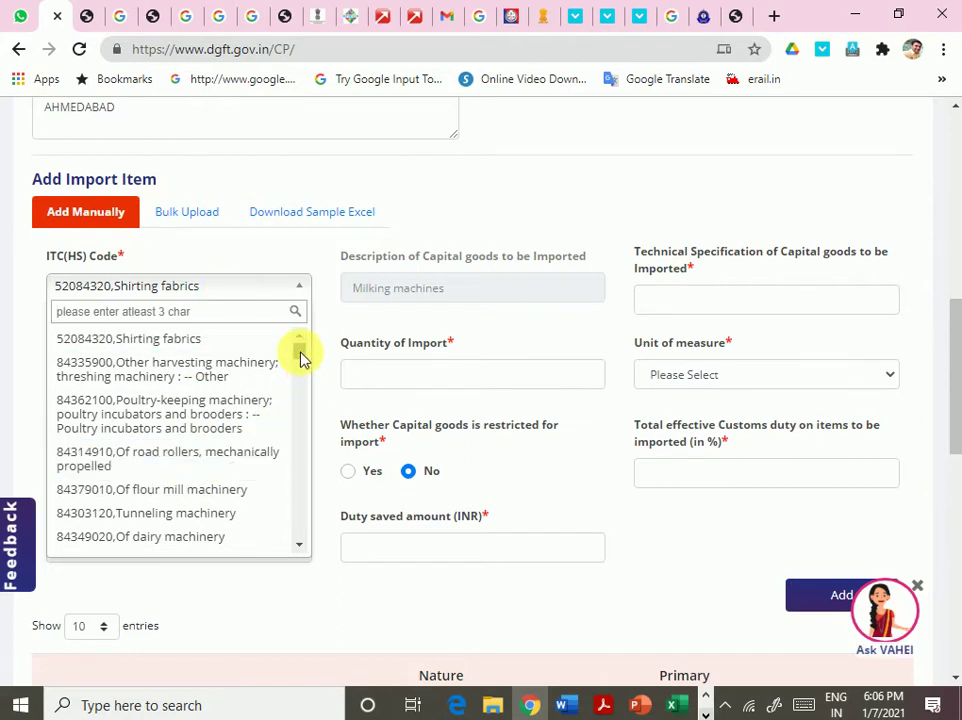
drag(303, 358, 303, 384)
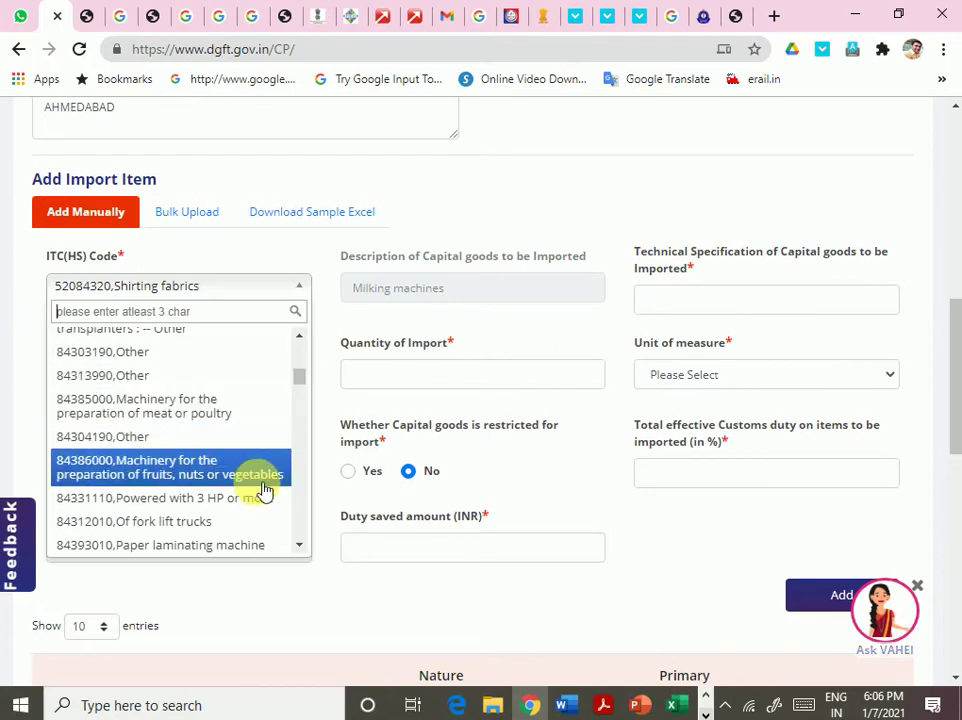
scroll(264, 488, down, 2)
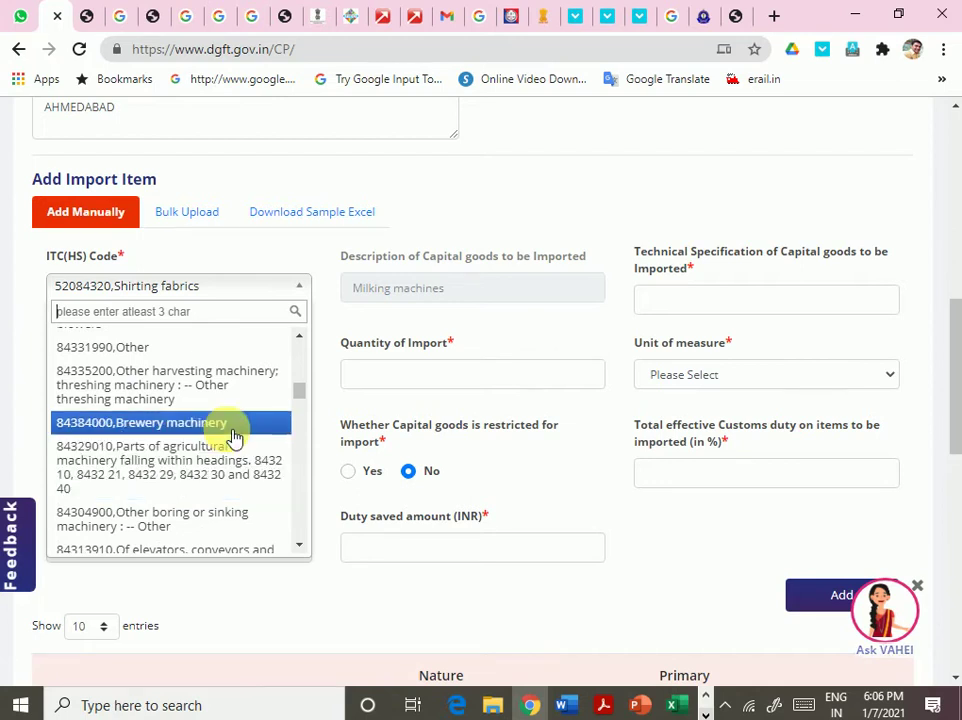
scroll(240, 458, down, 2)
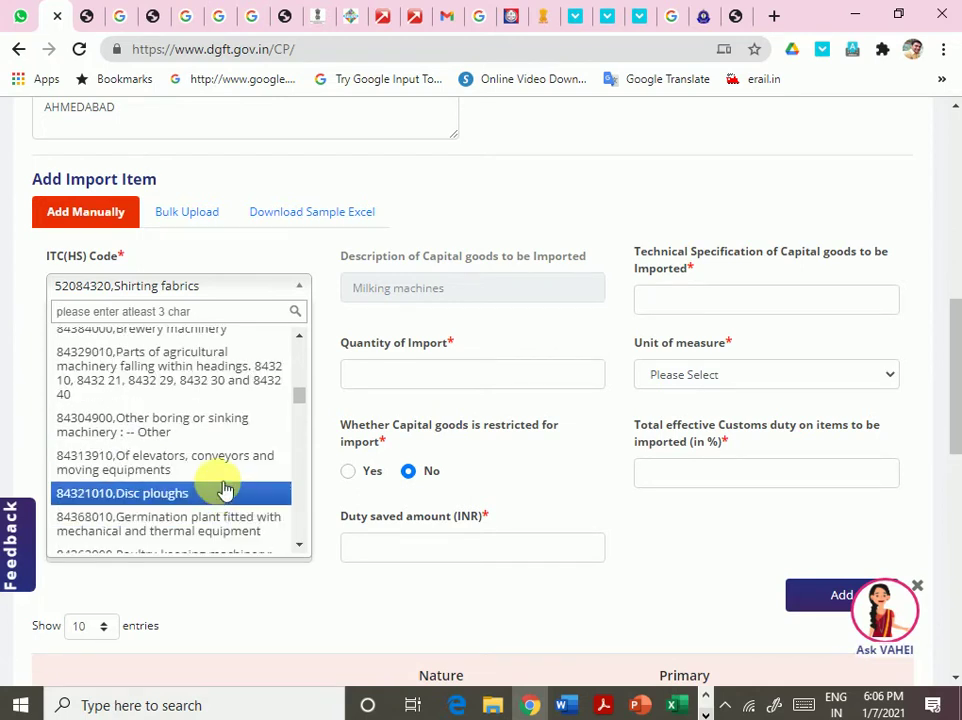
click(221, 468)
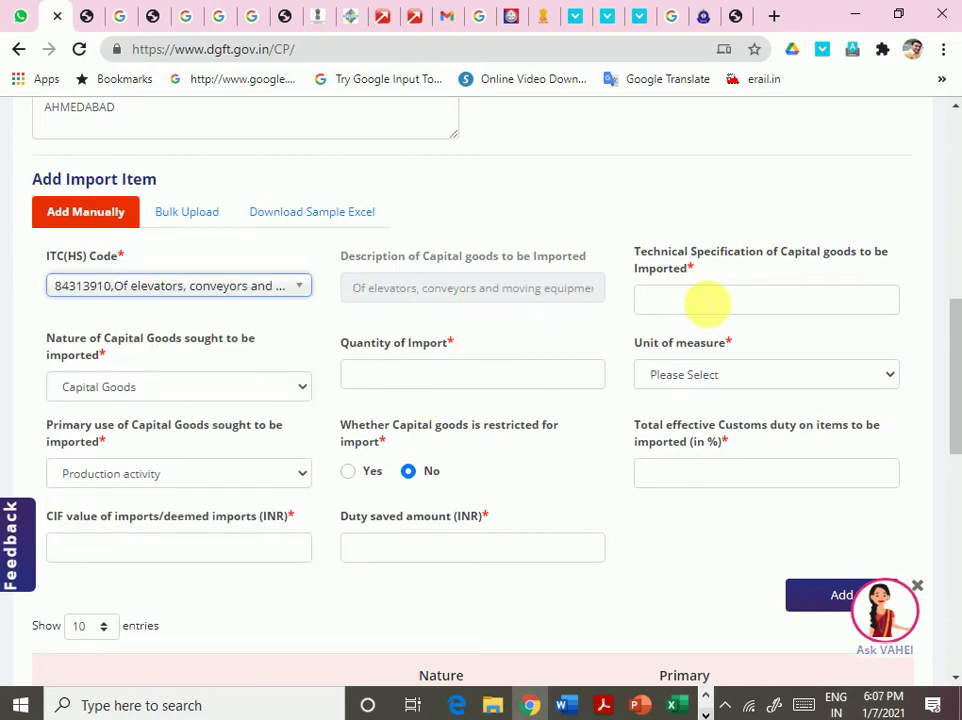
- Enter the technical specification '5METER LONG DIAMETER', correcting the typo
click(708, 302)
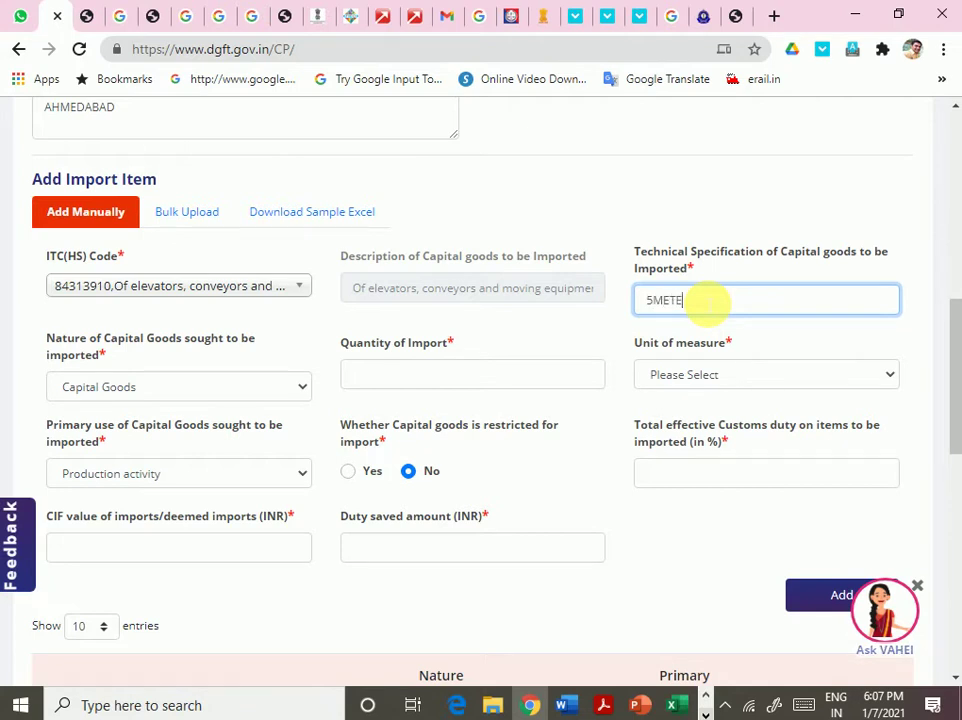
text(5METER LONG DXIA)
text(ER)
click(738, 300)
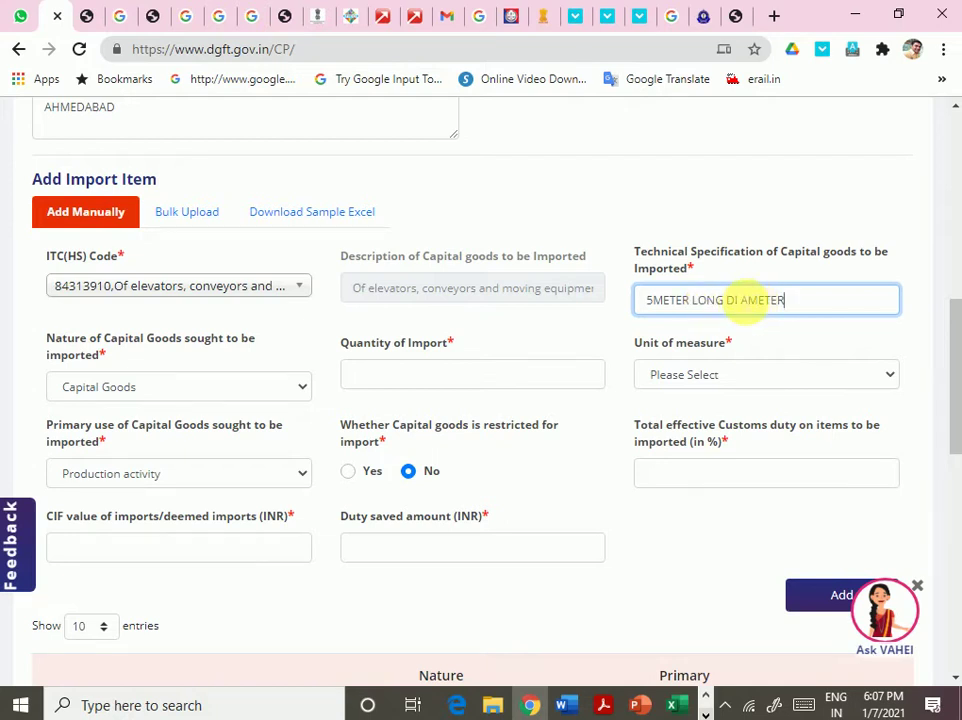
key(BackSpace)
key(Delete)
key(Delete)
key(Delete)
key(Delete)
key(Delete)
key(Delete)
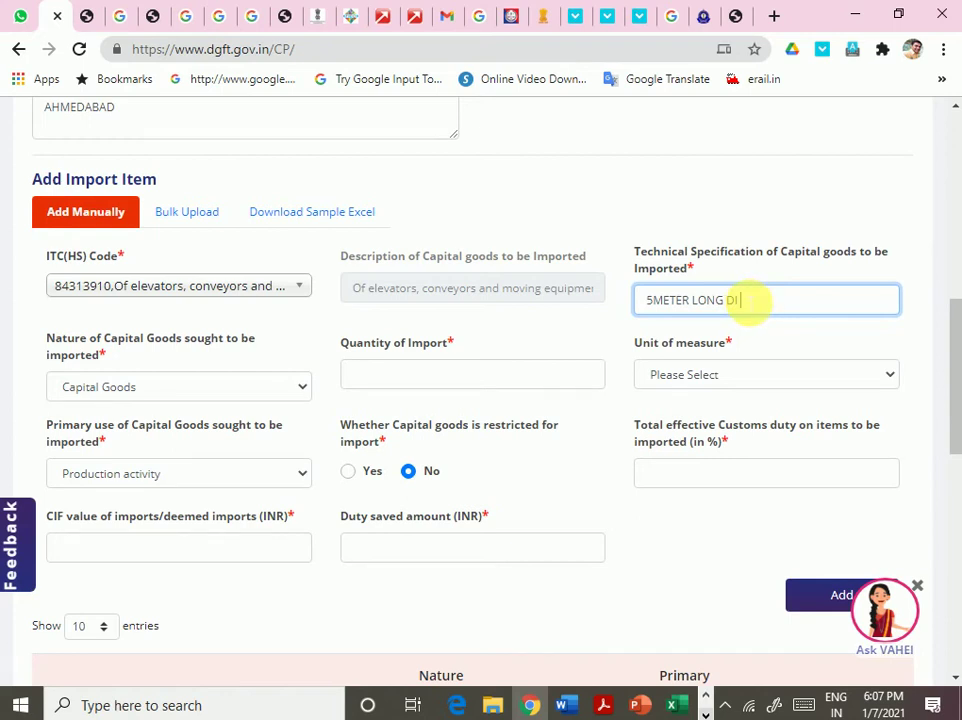
text(AMETER)
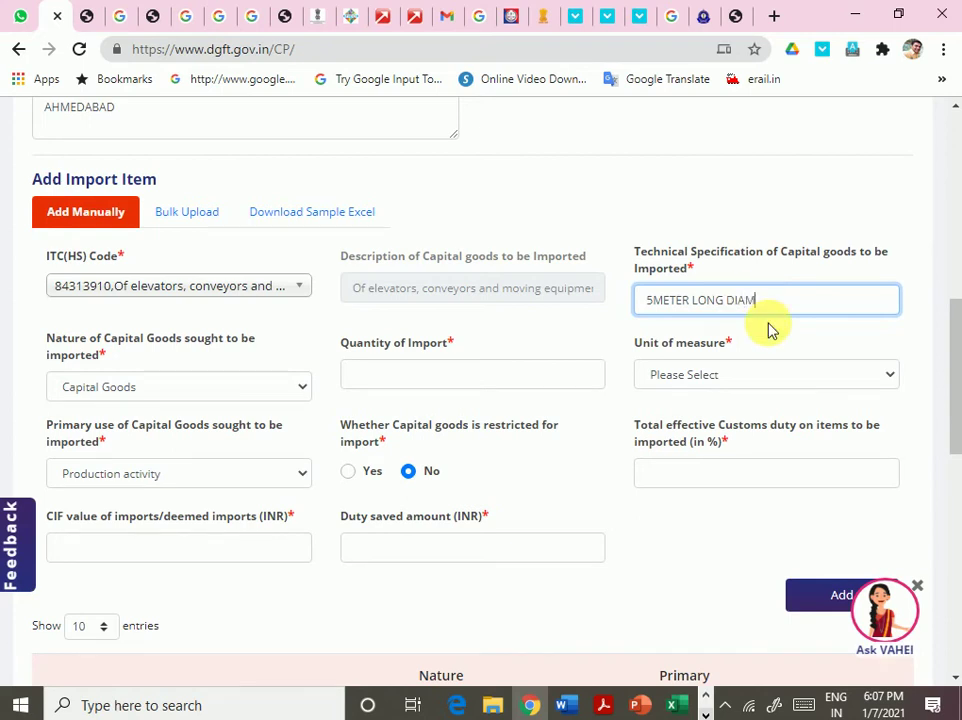
- Keep Capital Goods and Production activity, set quantity 1 NUMBERS (NOS) and 28% customs duty
click(296, 398)
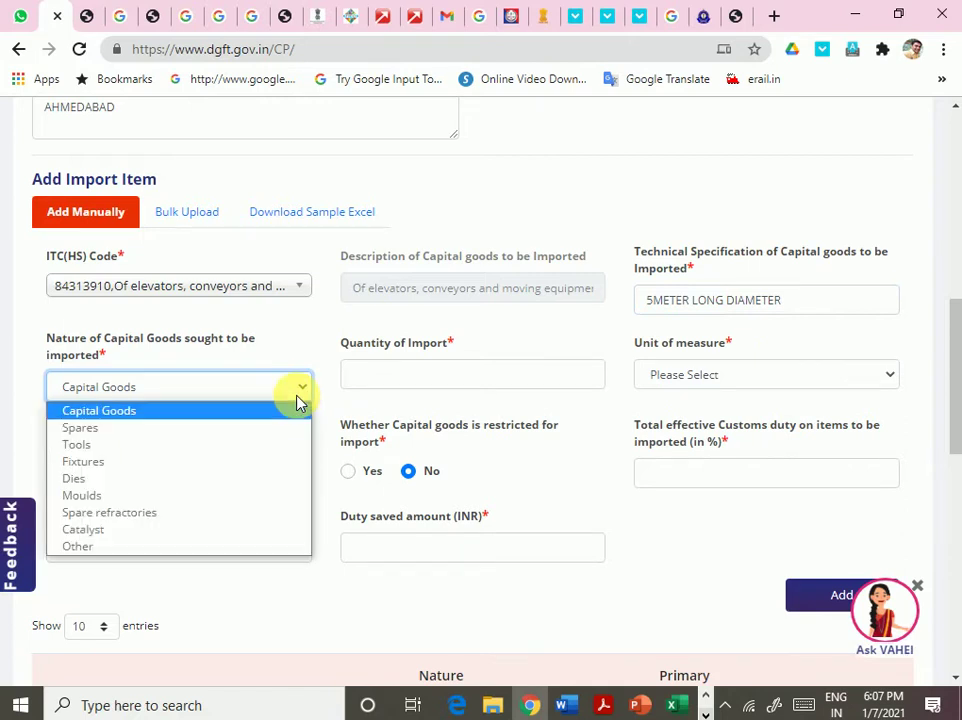
click(296, 400)
click(408, 388)
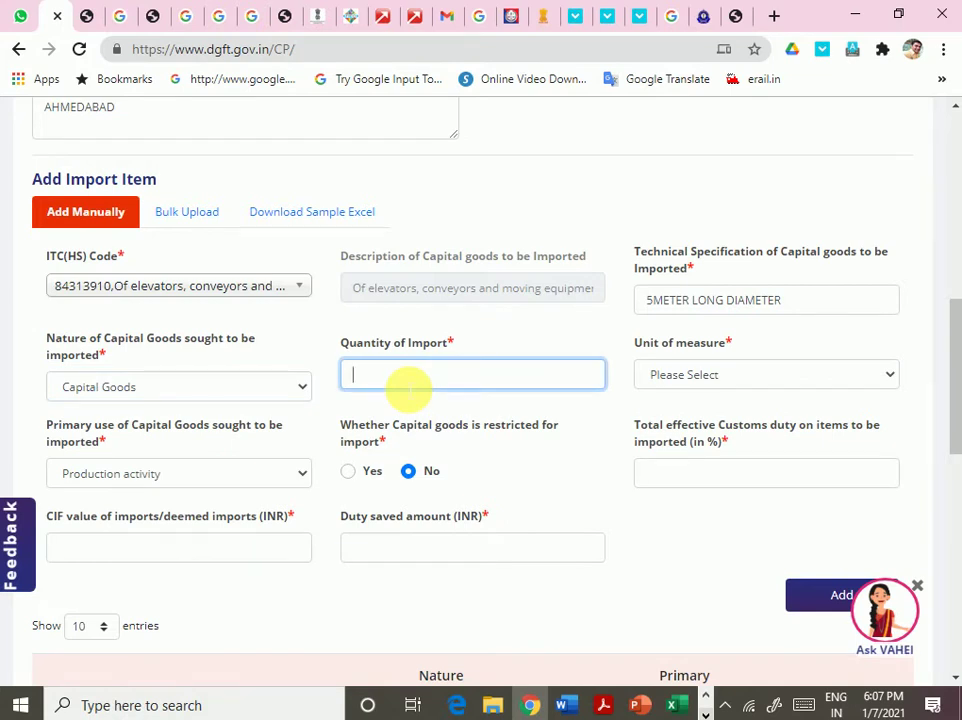
key(Tab)
click(805, 386)
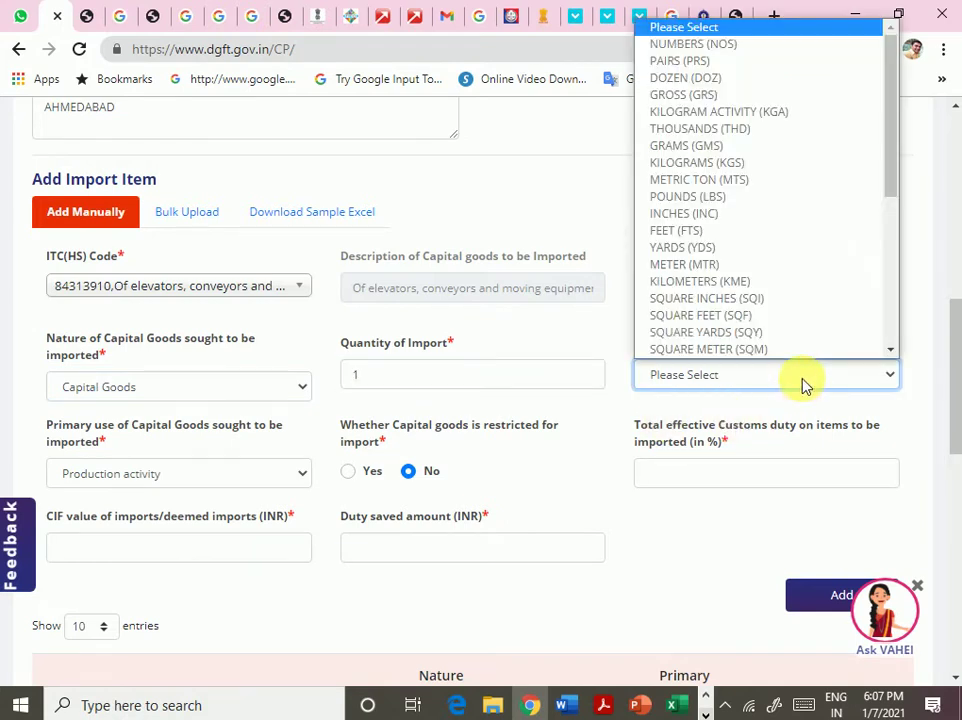
click(745, 44)
scroll(200, 520, down, 2)
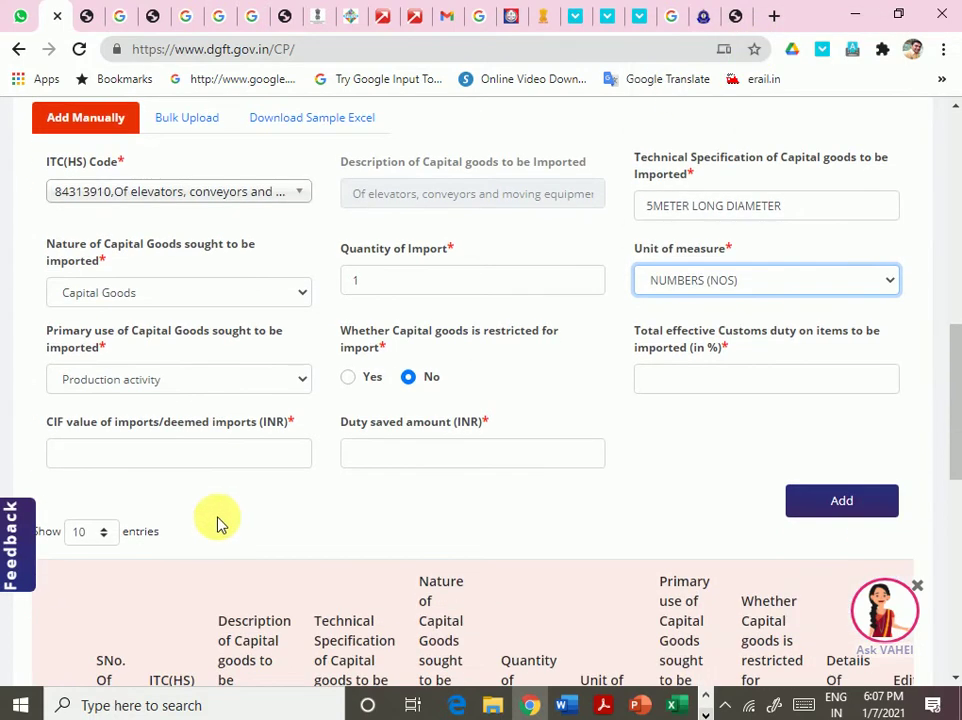
click(204, 380)
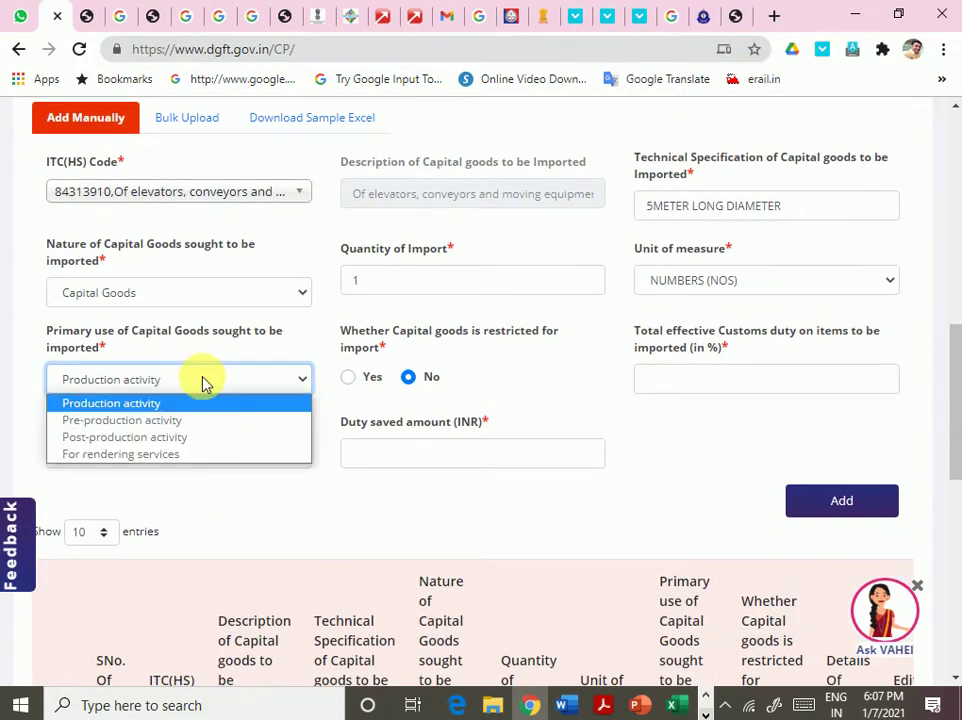
click(204, 380)
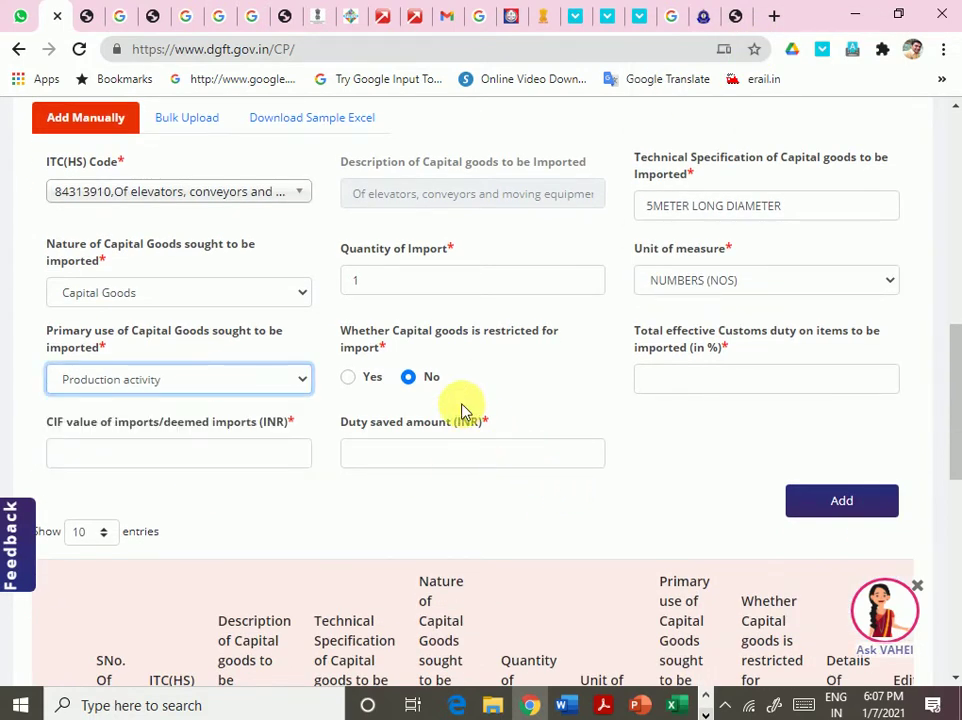
click(797, 382)
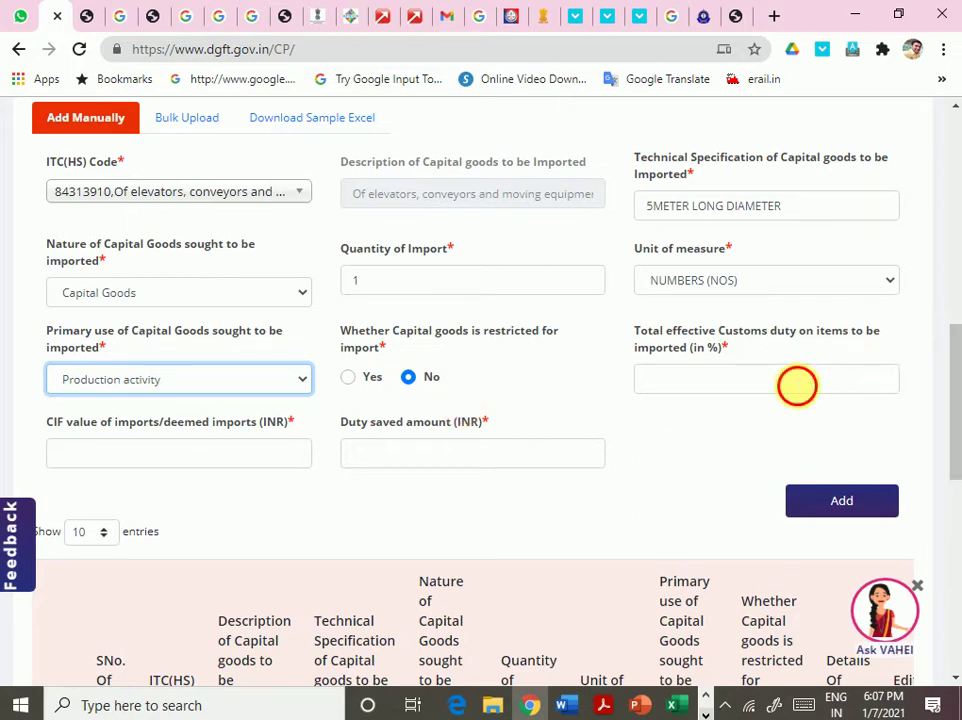
key(Tab)
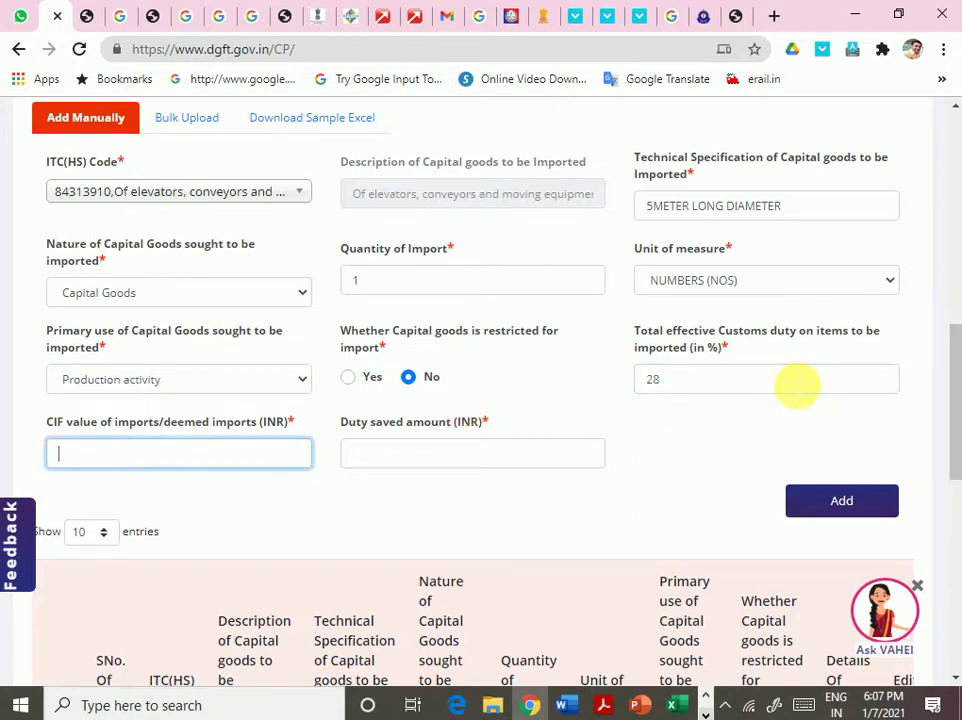
- Check the OpenBoard whiteboard figures and enter CIF value 62538
click(705, 697)
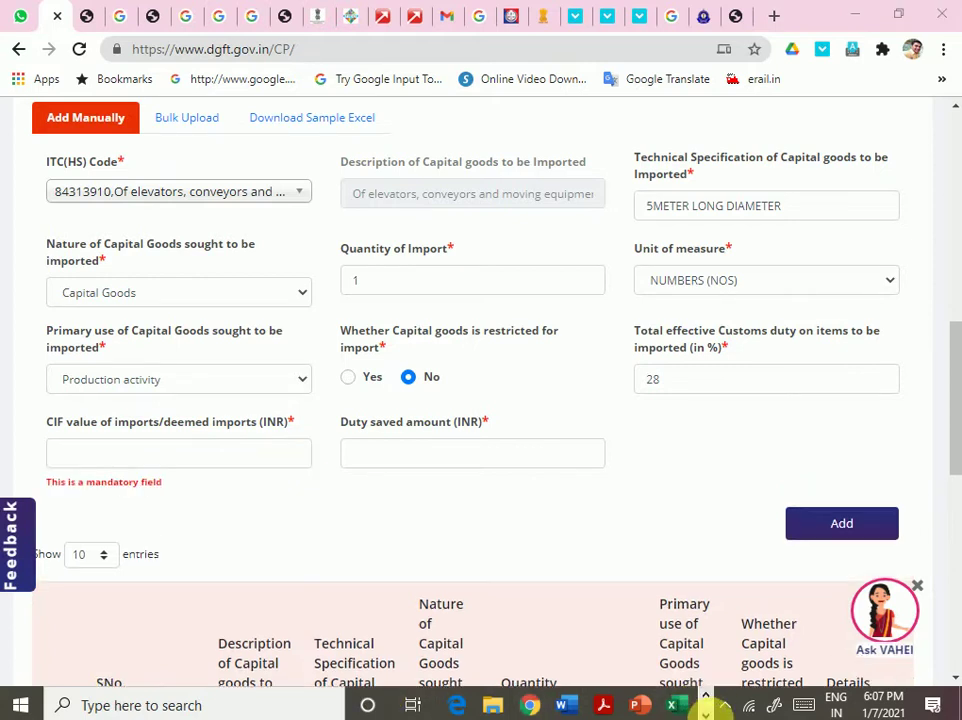
click(475, 706)
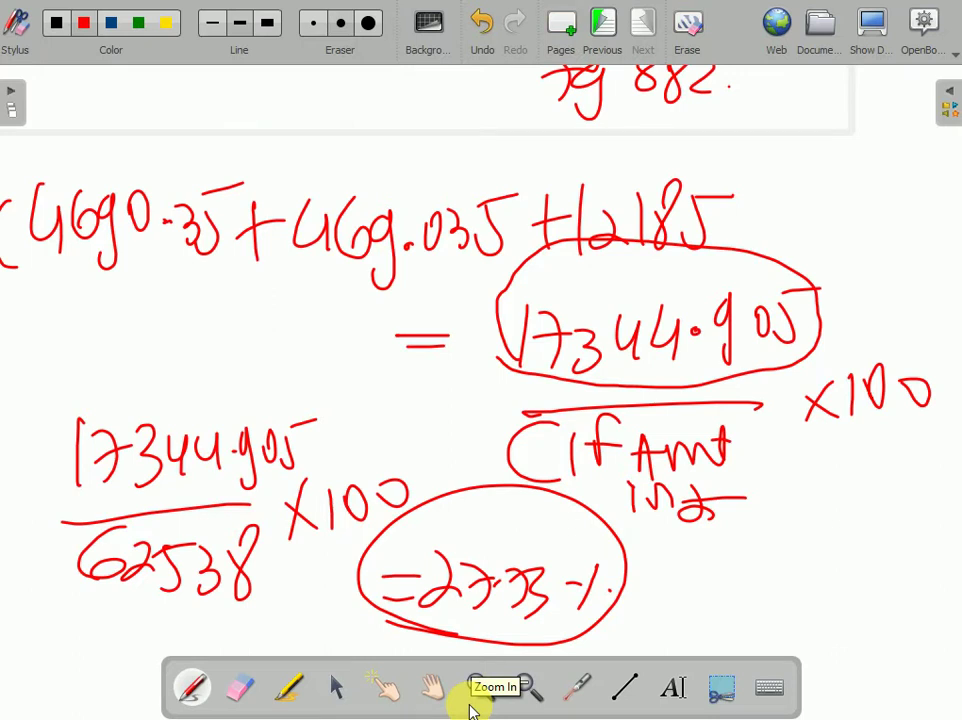
click(873, 32)
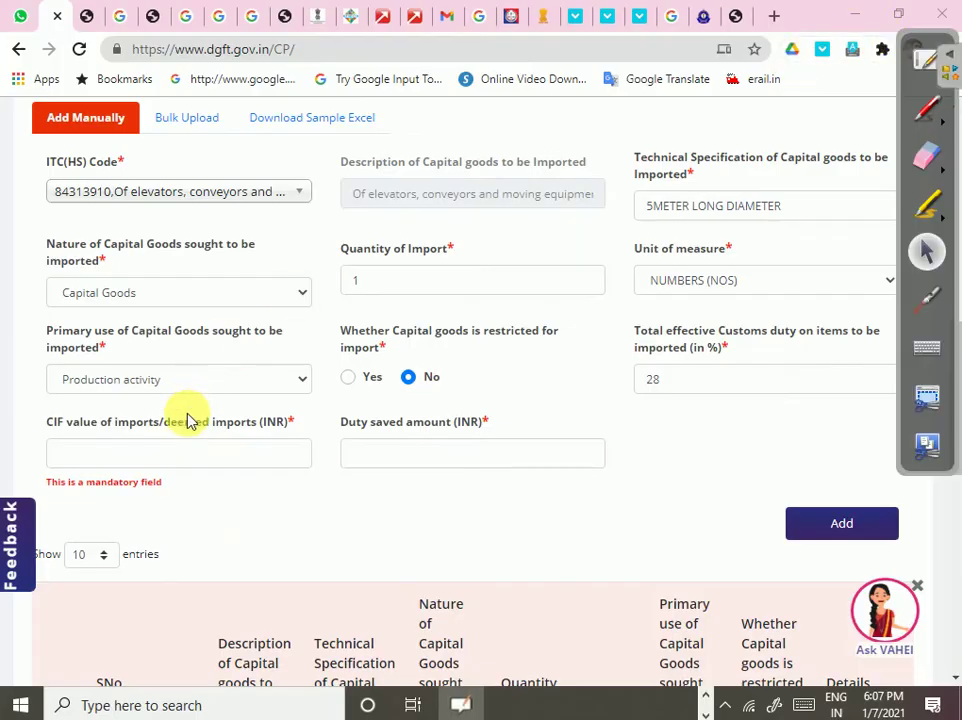
click(189, 453)
text(6)
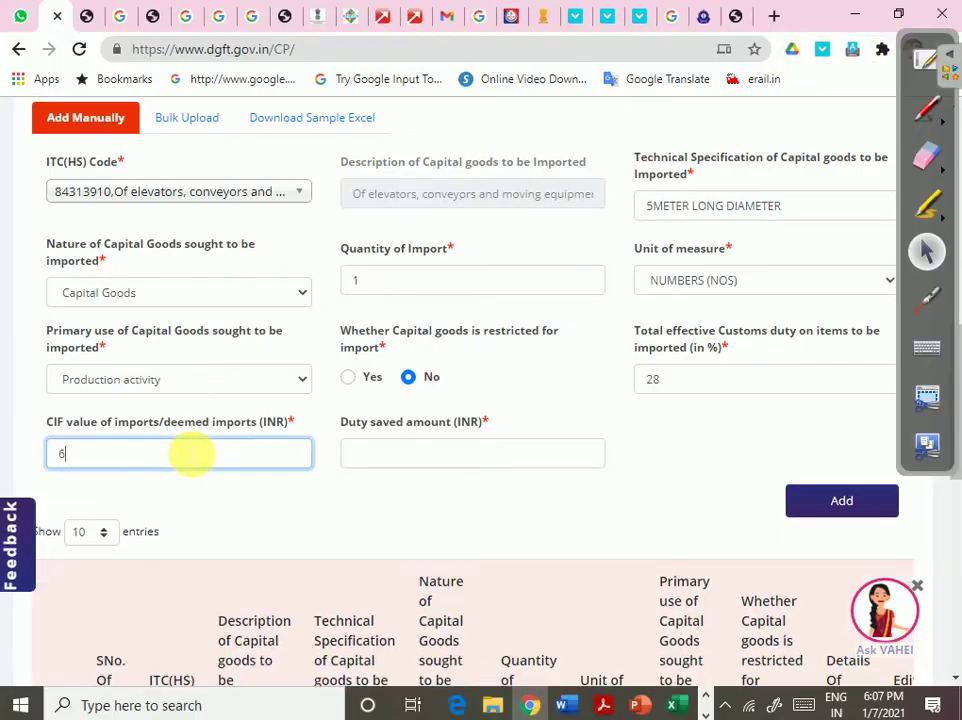
text(2538)
key(Tab)
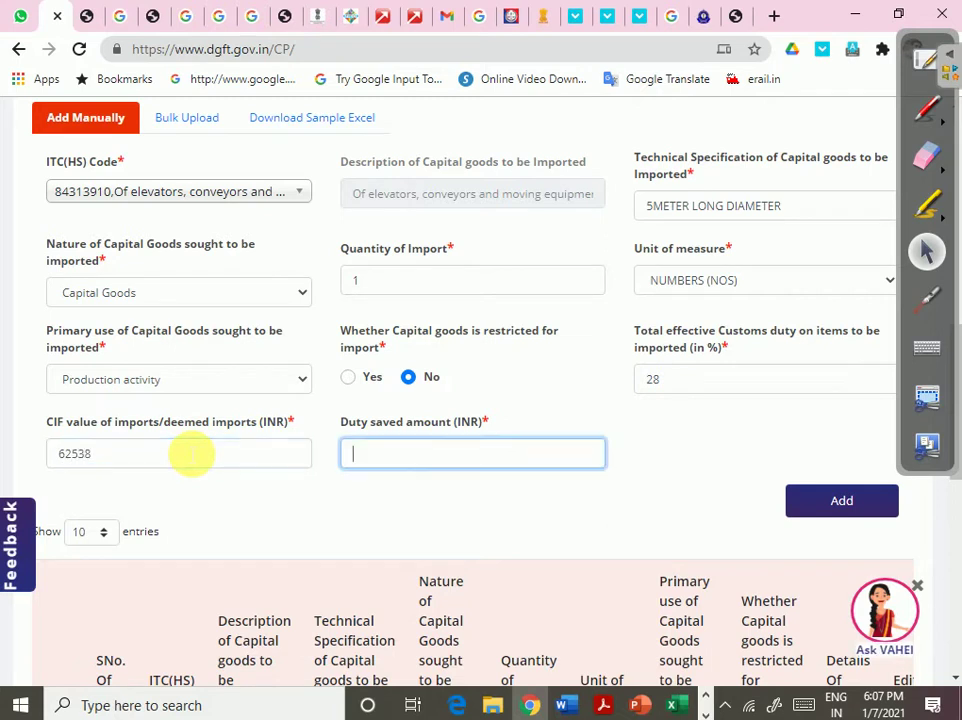
- Enter duty saved 17344 from the whiteboard and add the item to the import items table
click(922, 62)
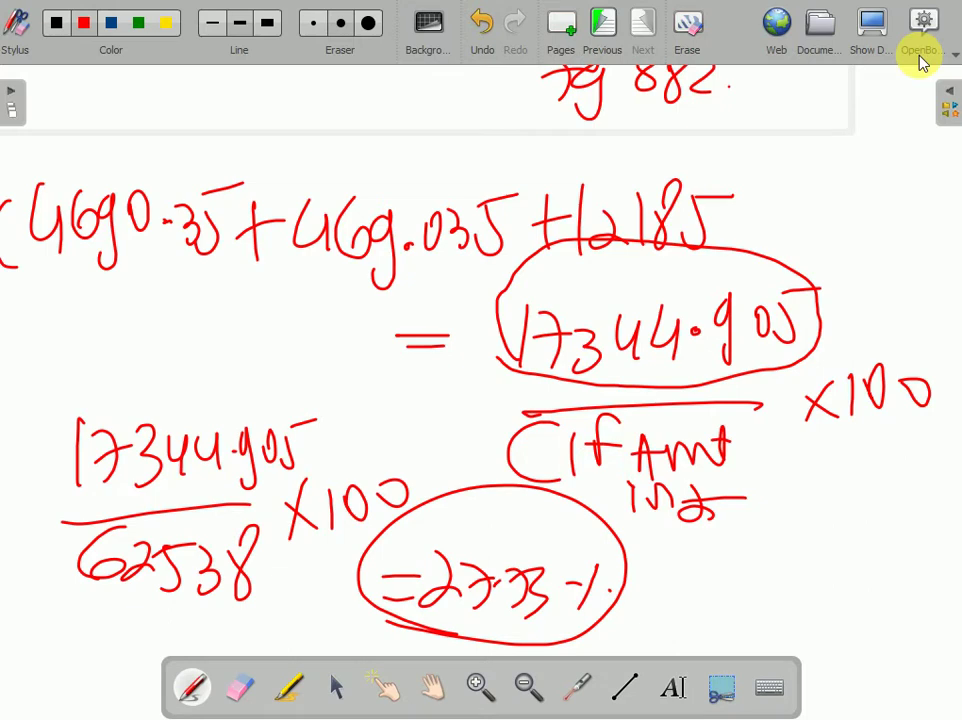
click(880, 39)
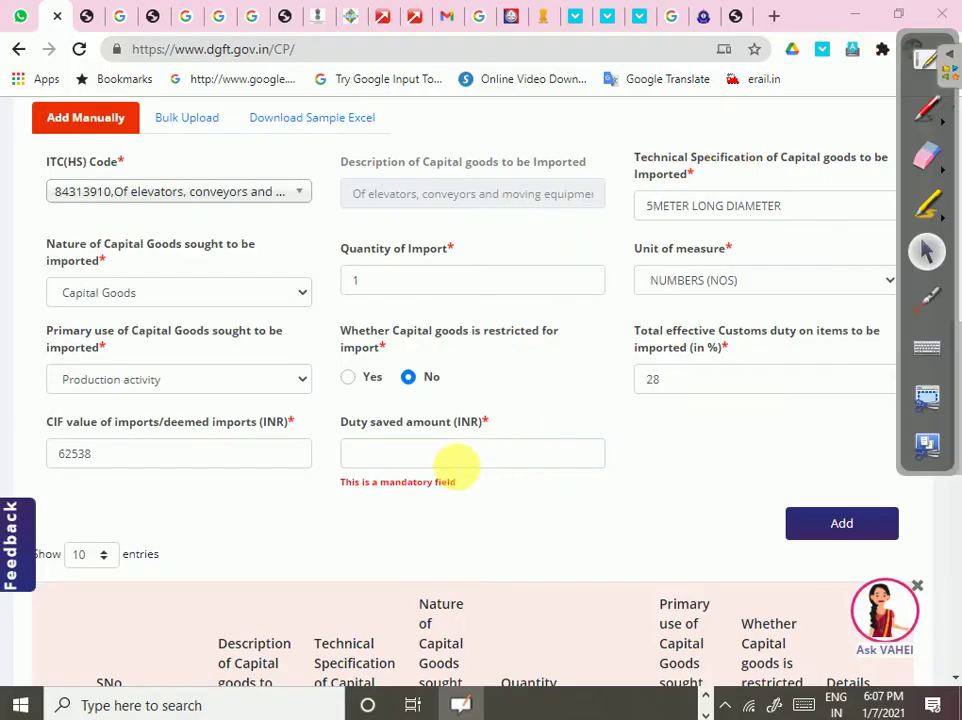
click(455, 465)
text(17344)
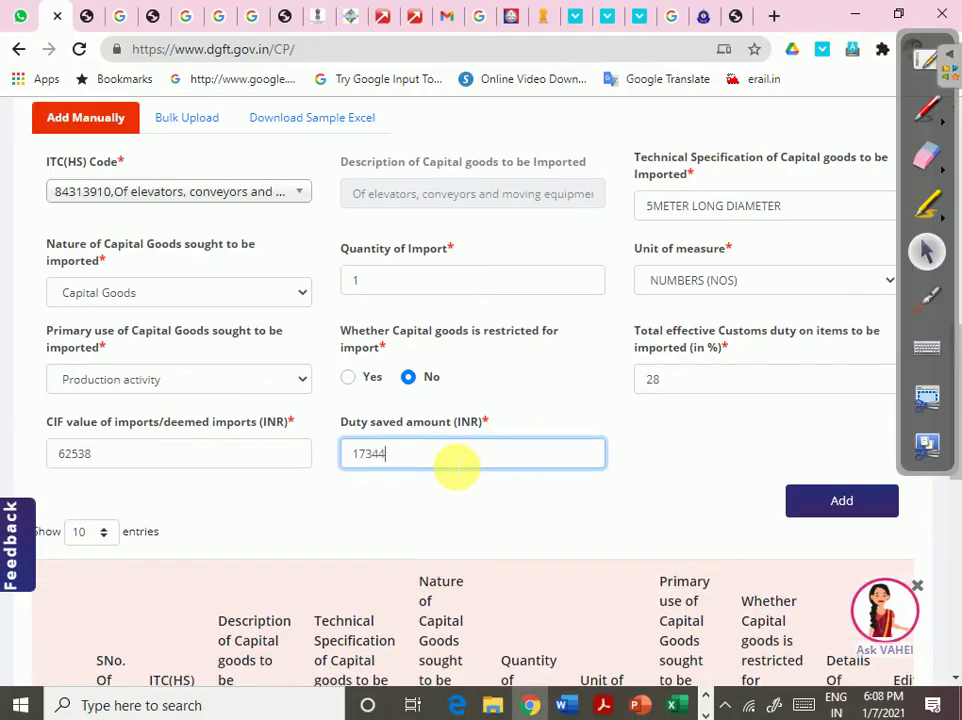
click(837, 498)
scroll(782, 497, down, 4)
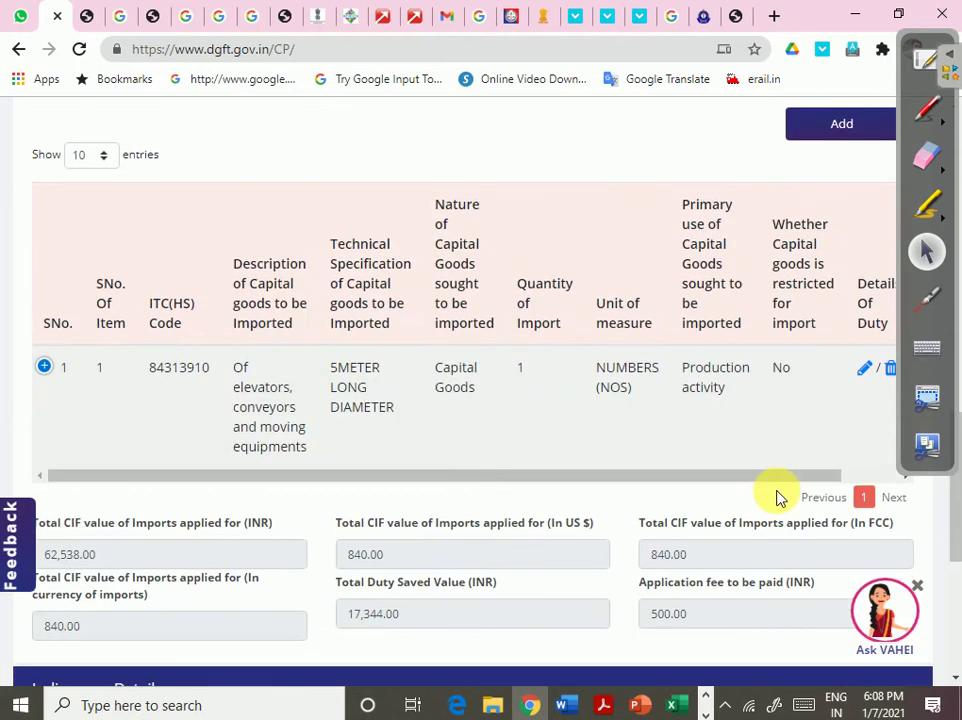
- Hide the OpenBoard whiteboard, expand Indigenous Details and follow the Appendix 5F link
scroll(782, 497, down, 3)
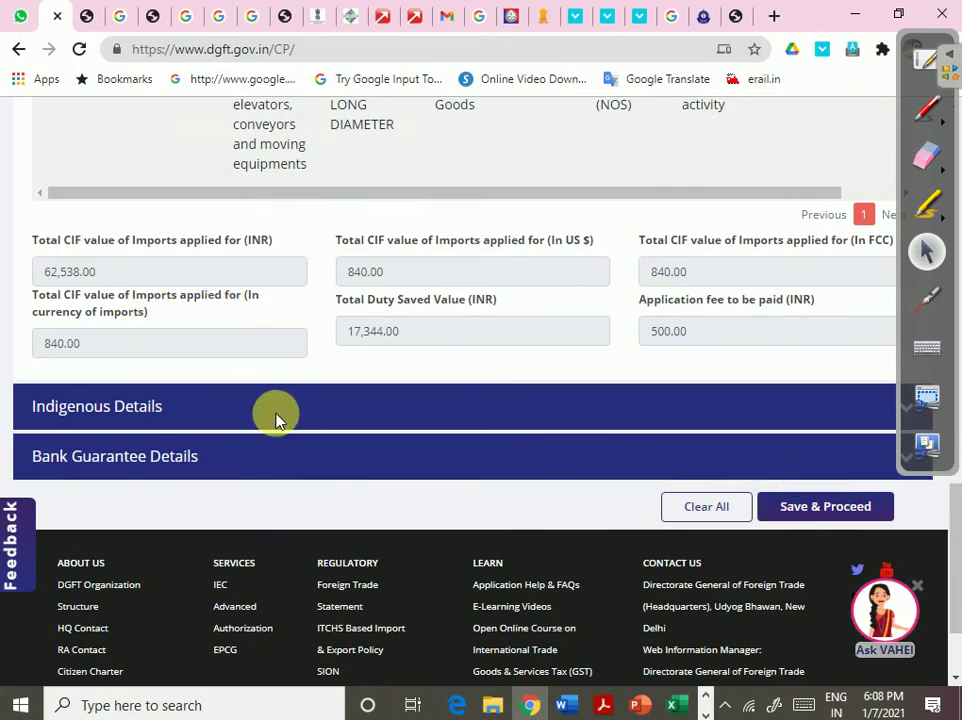
click(926, 58)
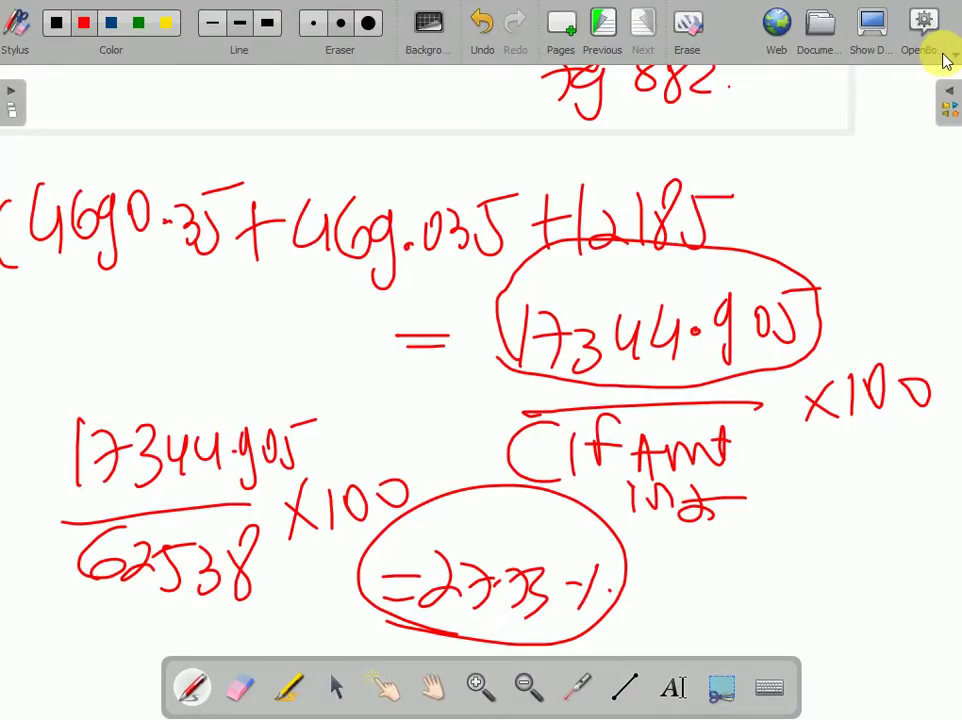
click(945, 58)
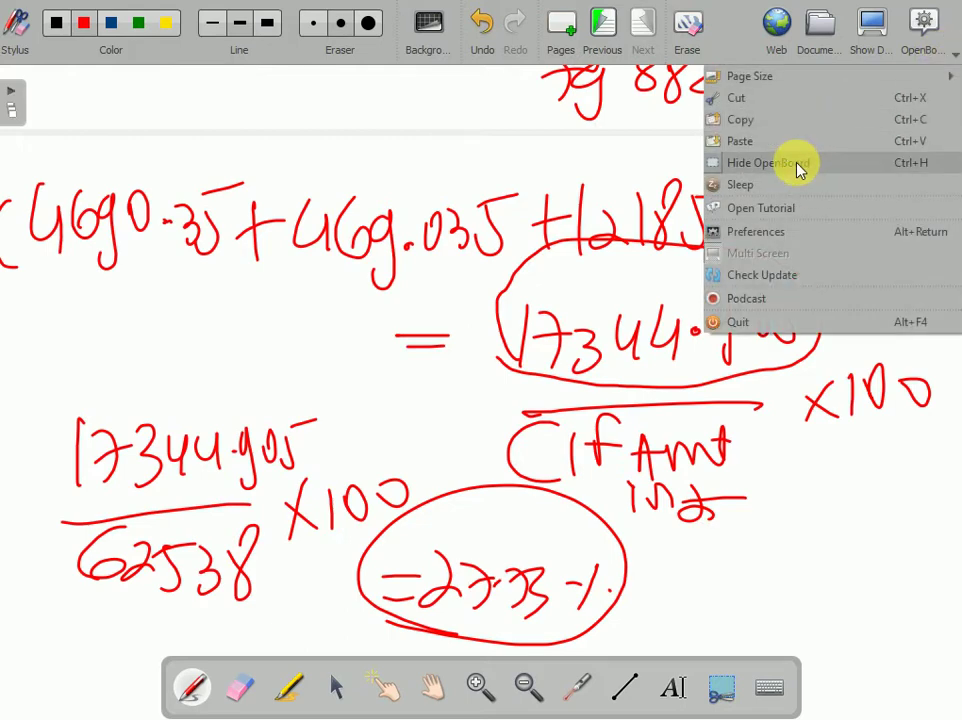
click(800, 169)
click(916, 417)
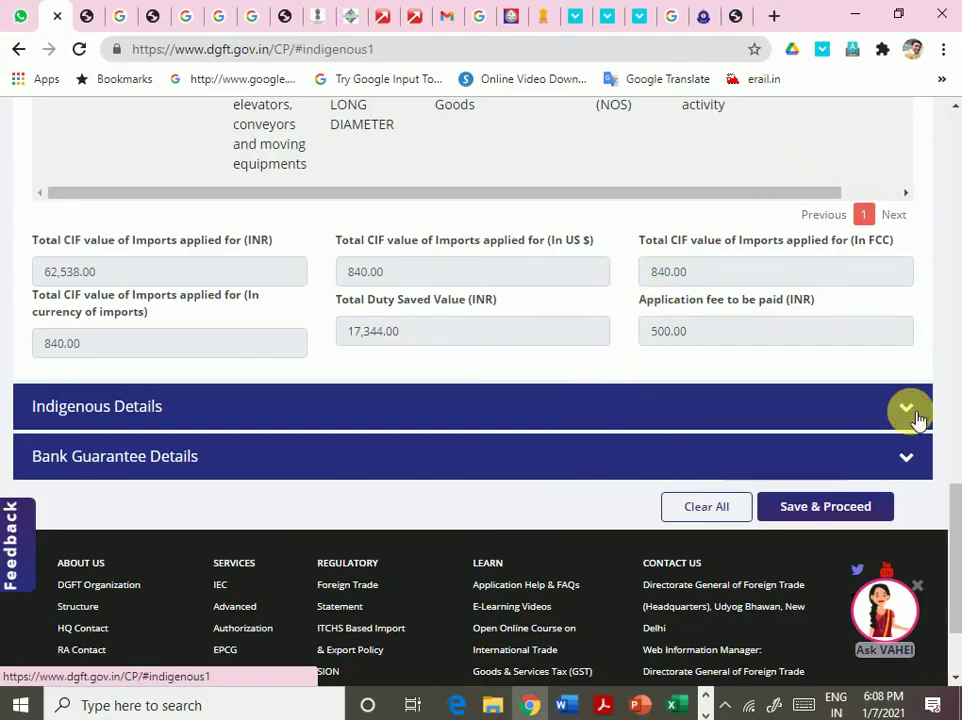
scroll(483, 345, up, 1)
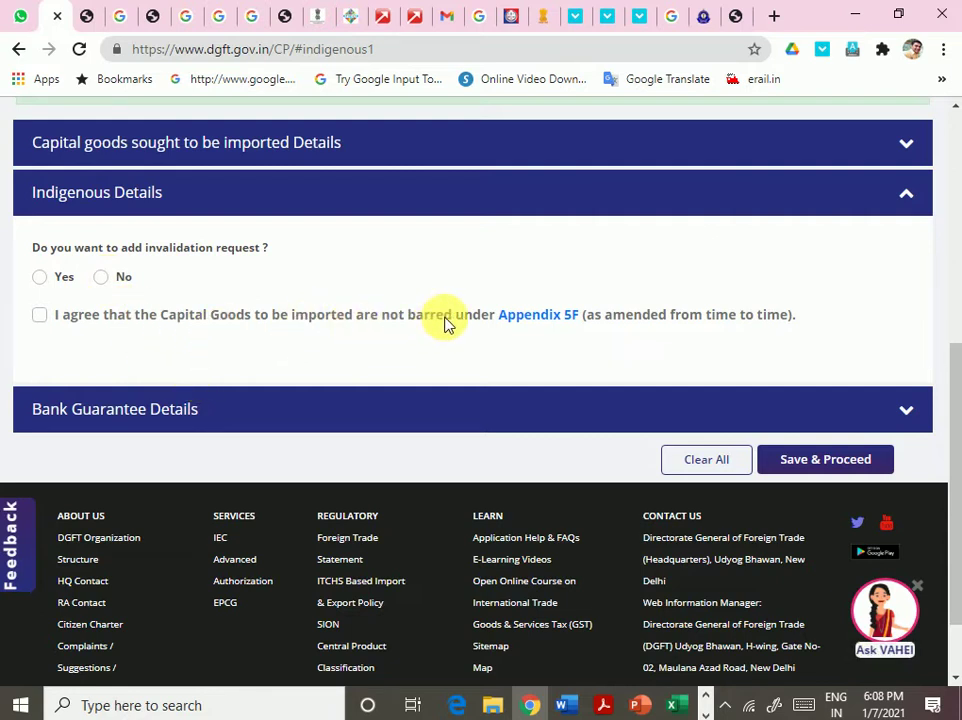
click(527, 318)
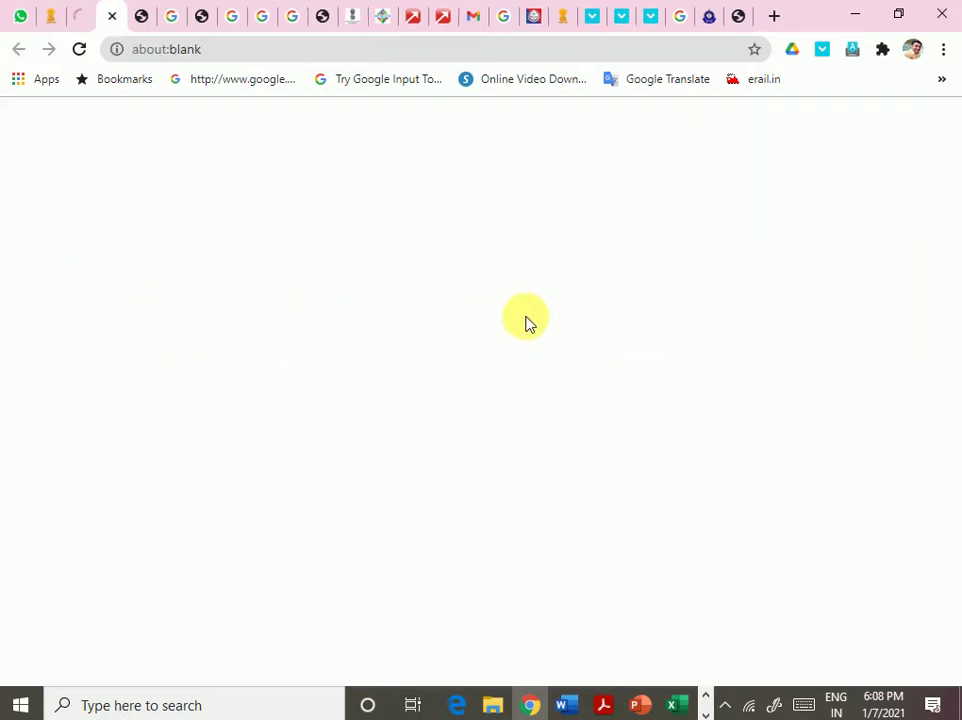
- Switch between the DGFT tab and the blank tab, retry the Appendix 5F link, and check Chrome's menu
click(51, 15)
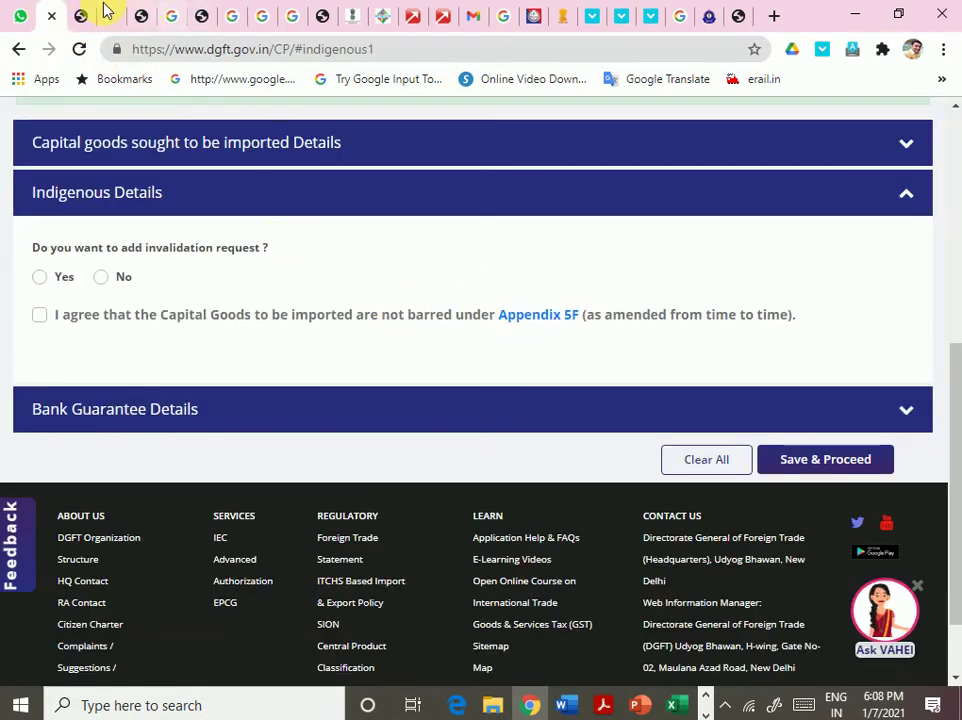
click(101, 12)
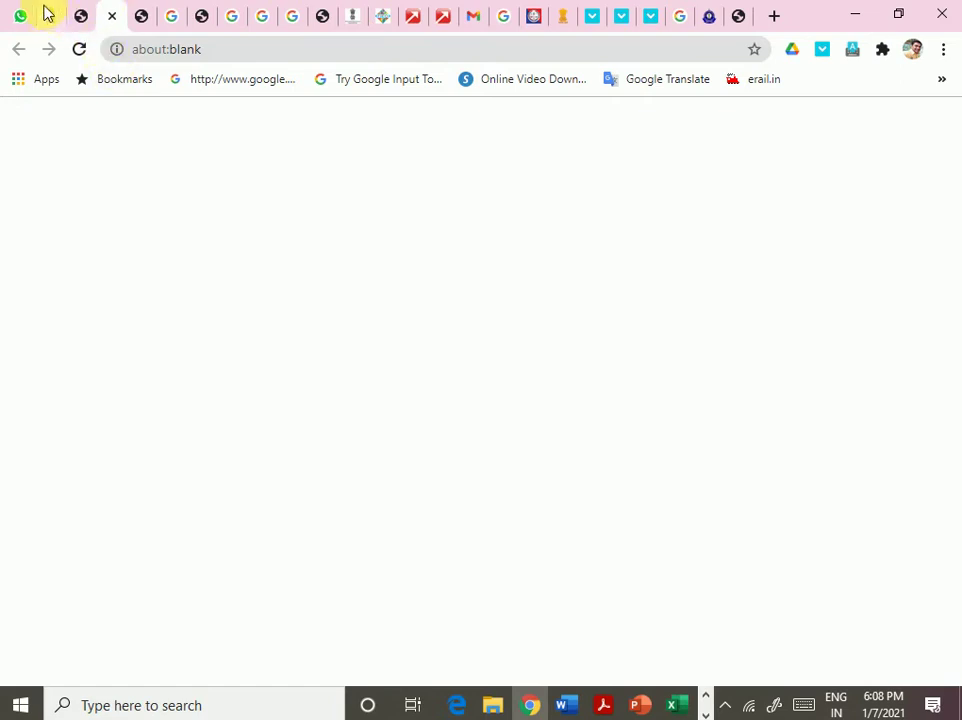
click(47, 11)
click(573, 316)
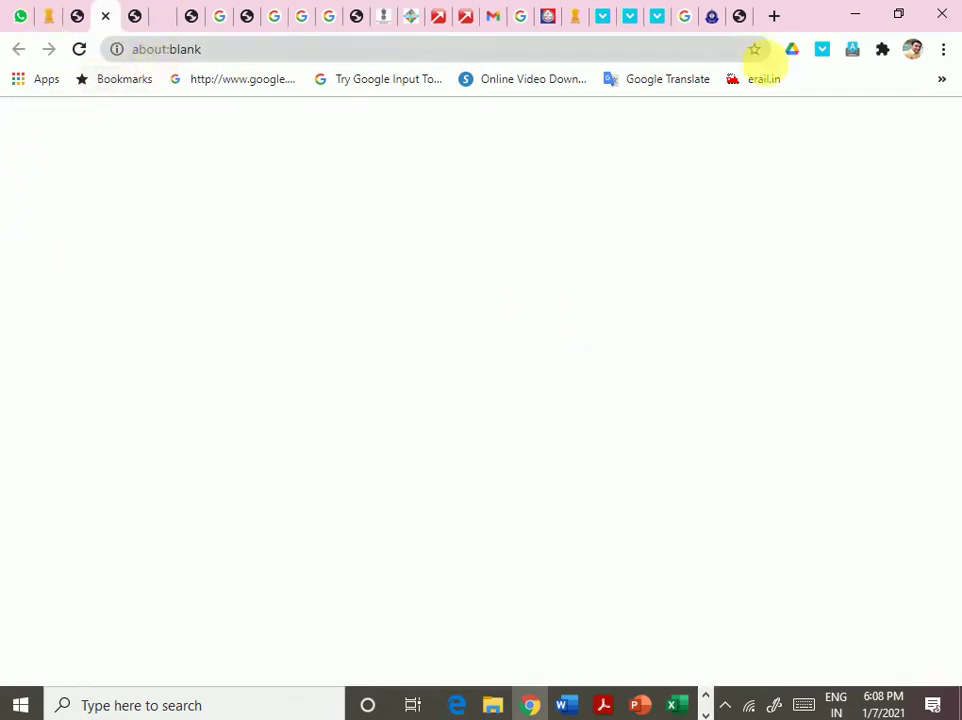
click(945, 50)
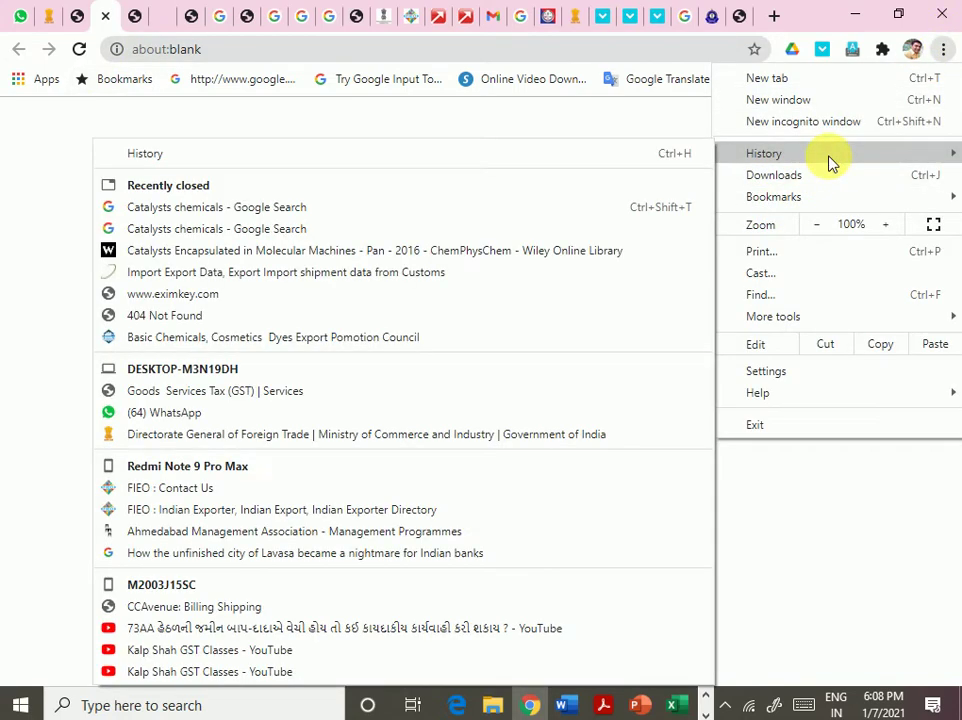
click(34, 130)
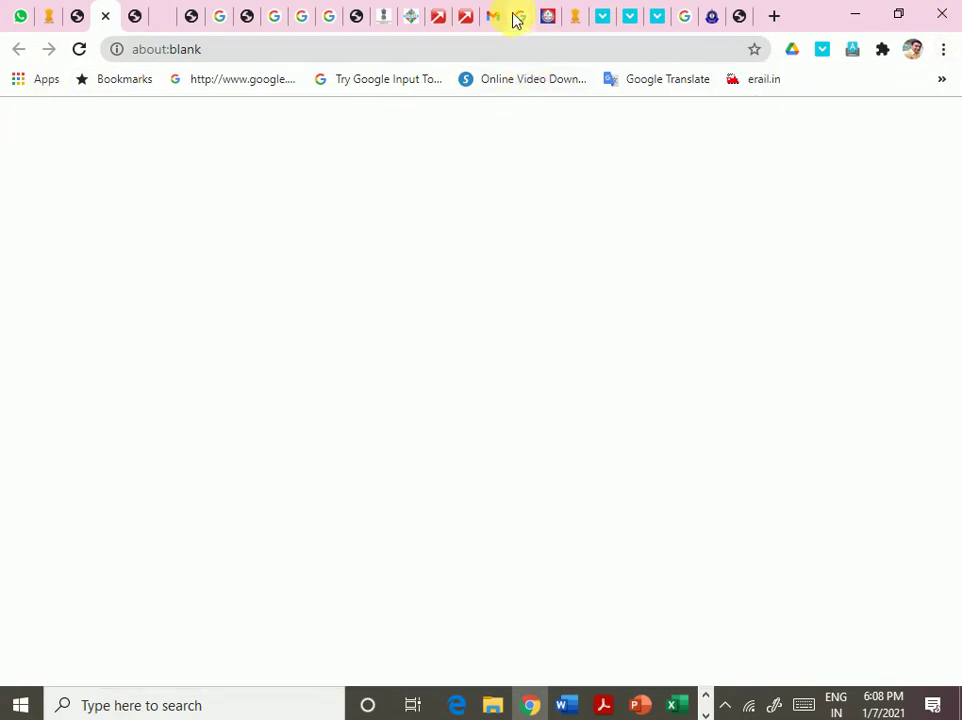
- Look through the certificates of origin, FIEO, legalsahayata and Gmail tabs, then return to DGFT
click(384, 13)
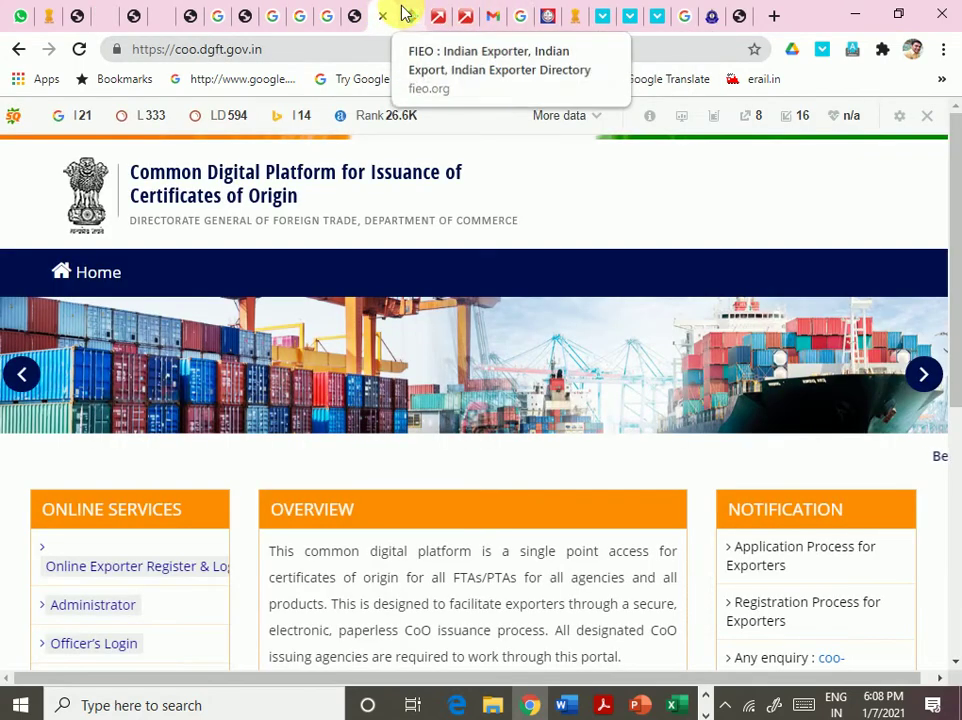
click(411, 13)
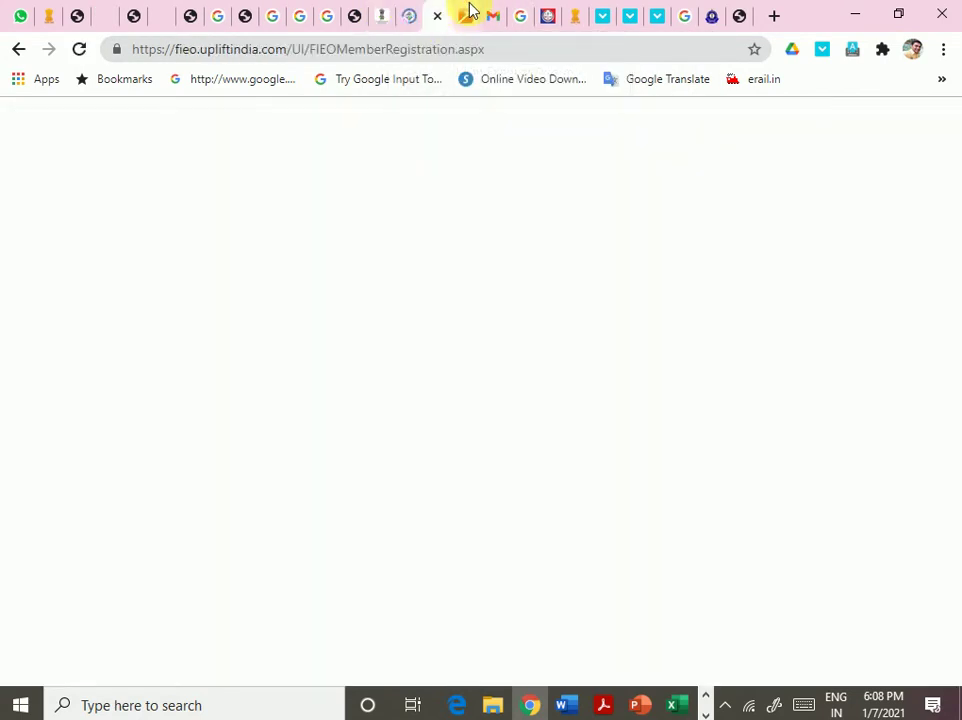
click(491, 15)
click(548, 18)
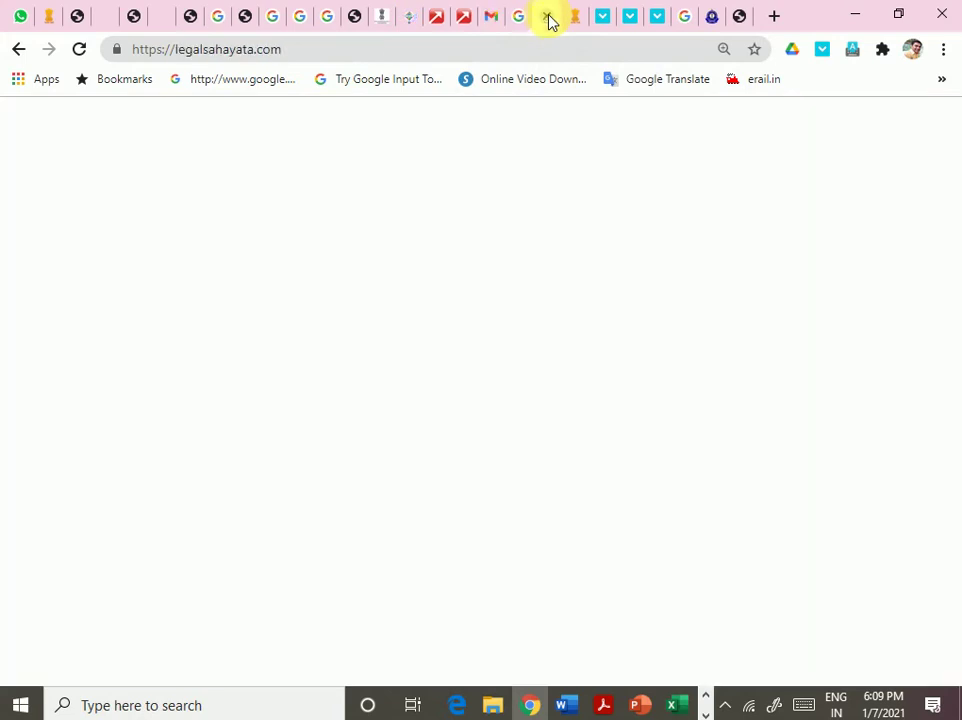
click(489, 16)
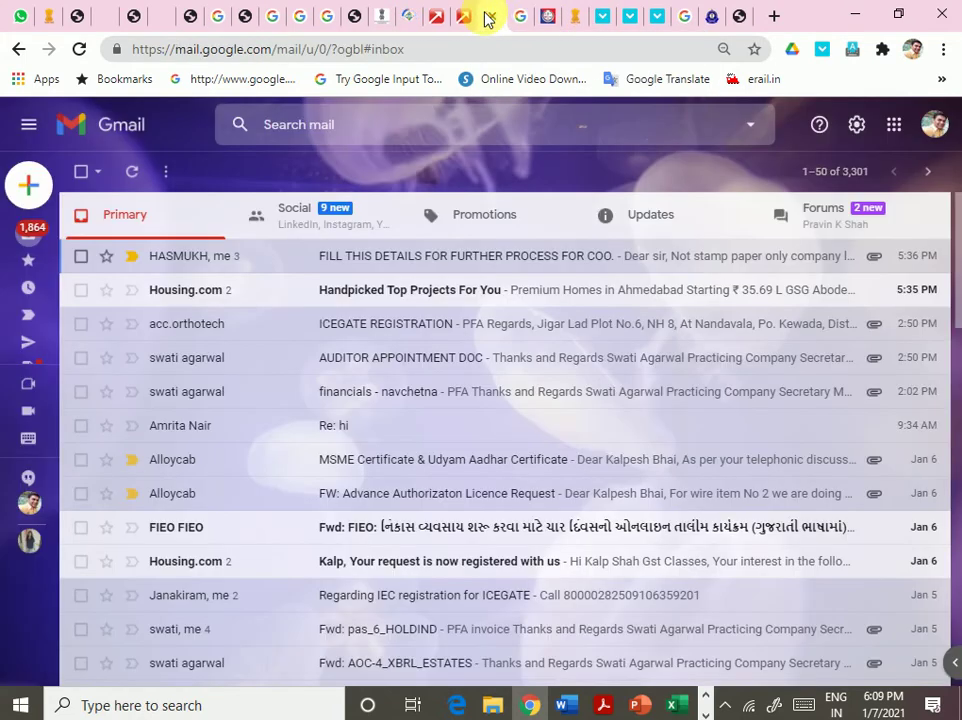
click(52, 16)
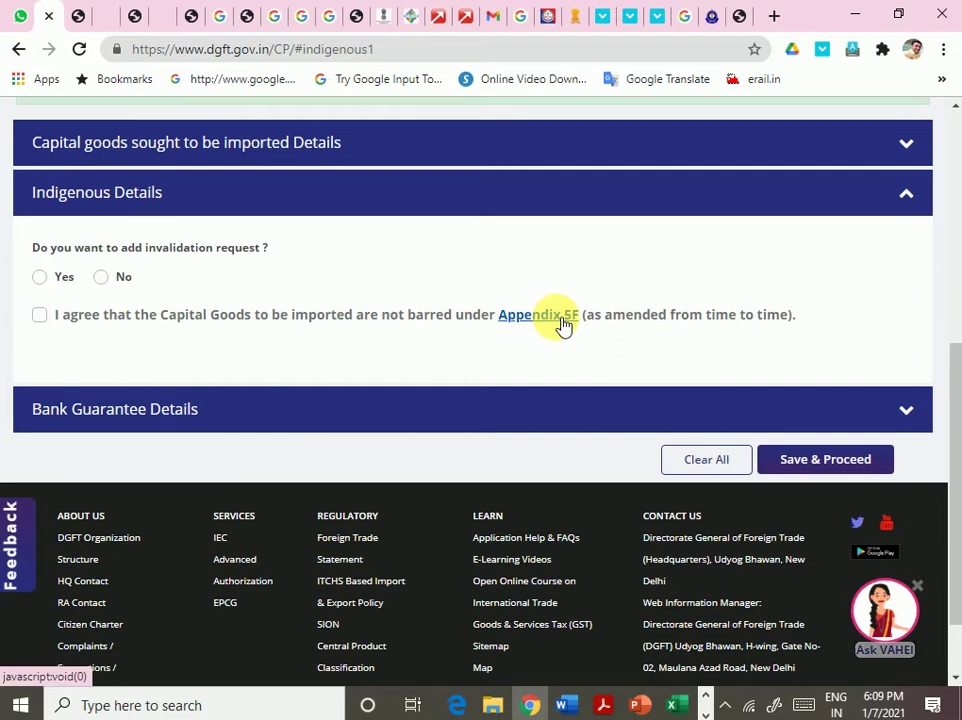
- Google 'Appendix 5 F FTP' in a new tab and open the Government of India - Dgft result in a new tab
click(775, 16)
text(appe)
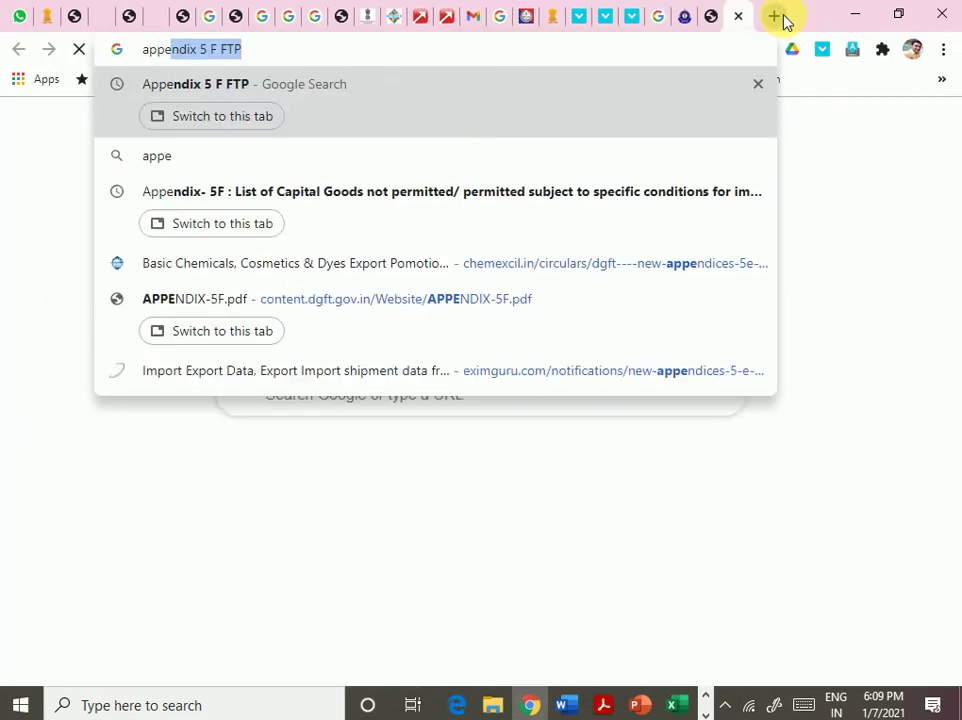
text(nd)
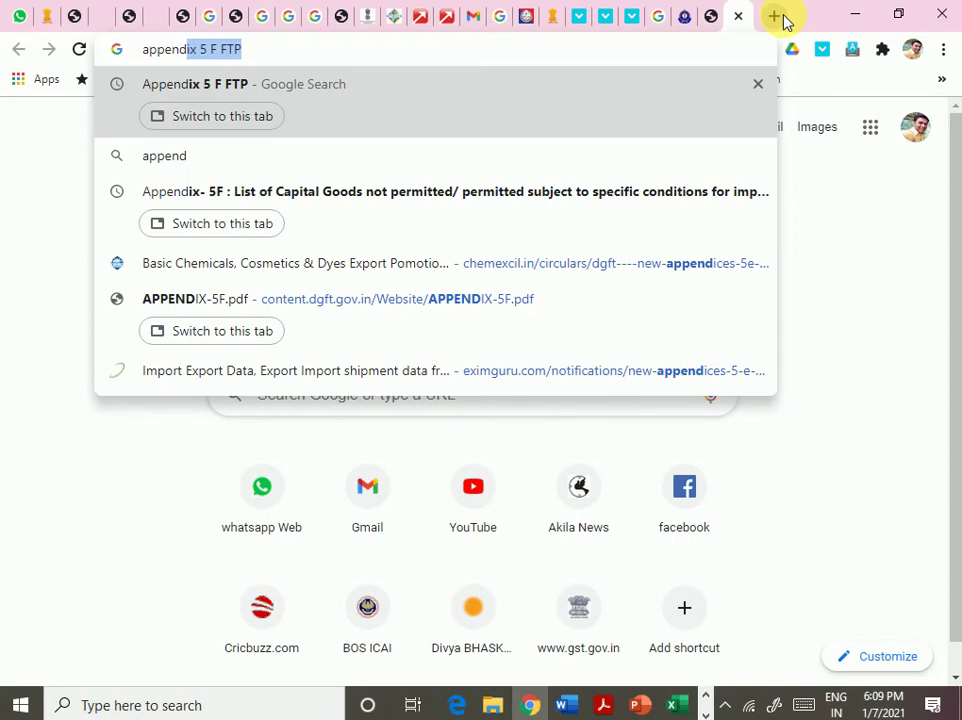
key(Return)
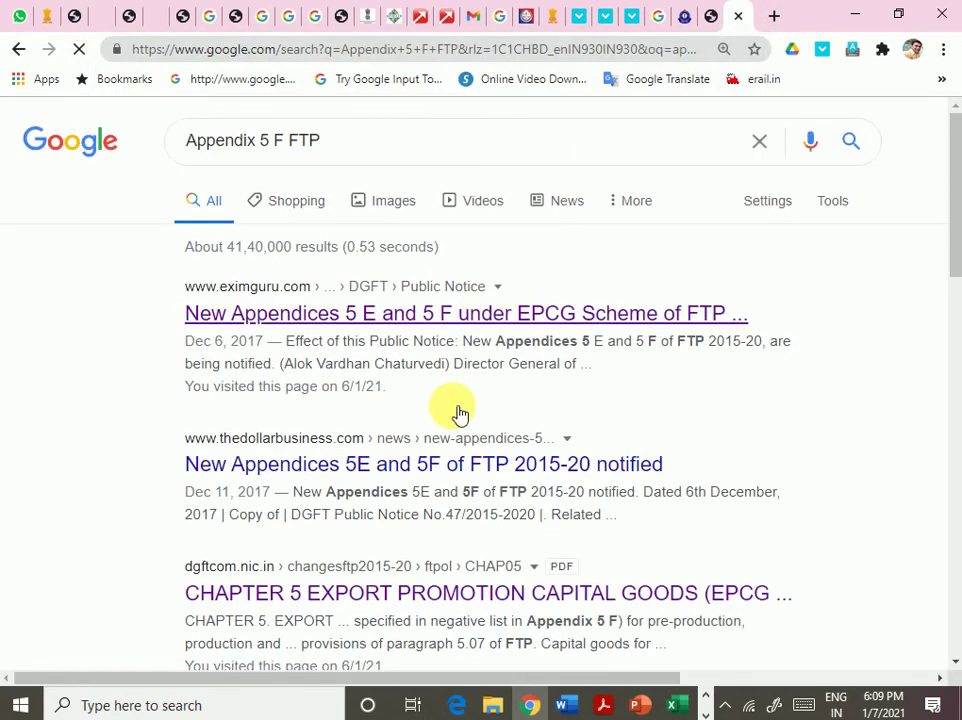
scroll(451, 408, down, 3)
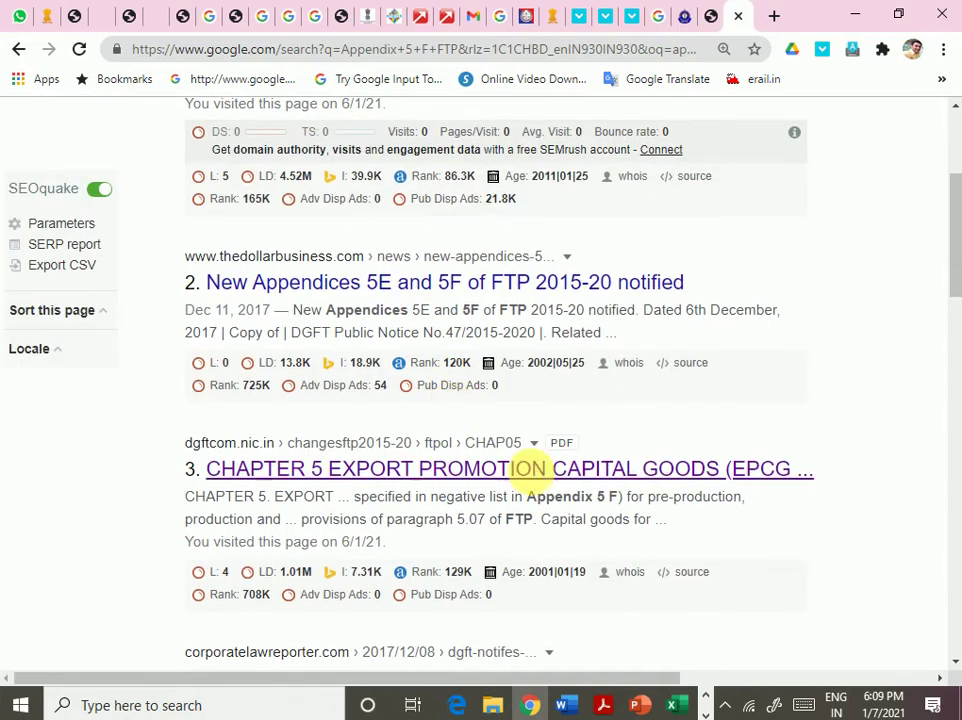
scroll(530, 470, down, 6)
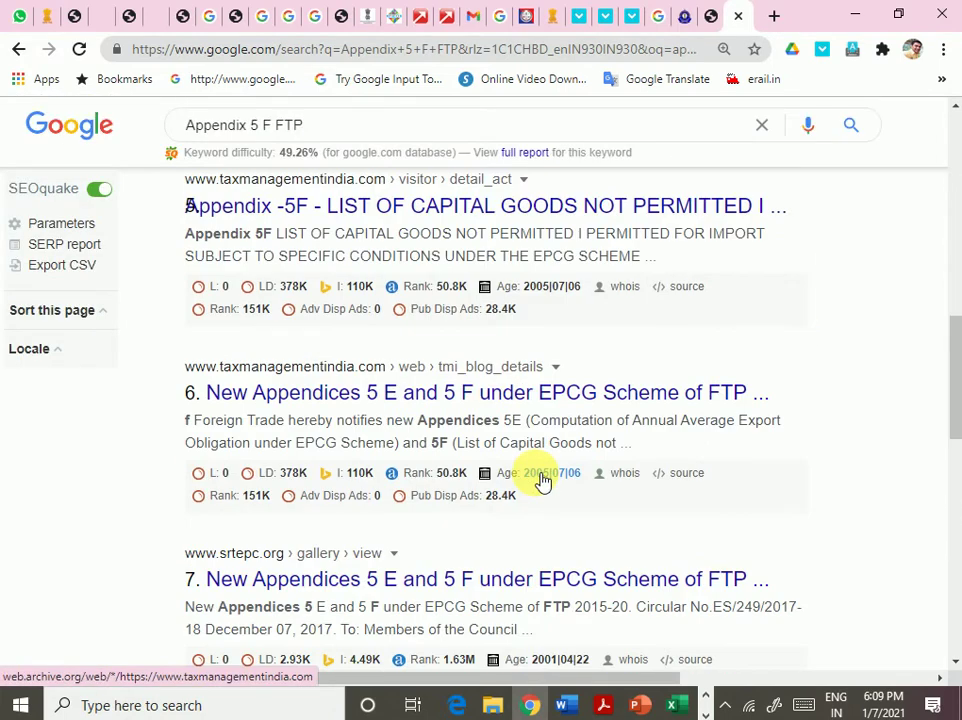
scroll(540, 481, down, 5)
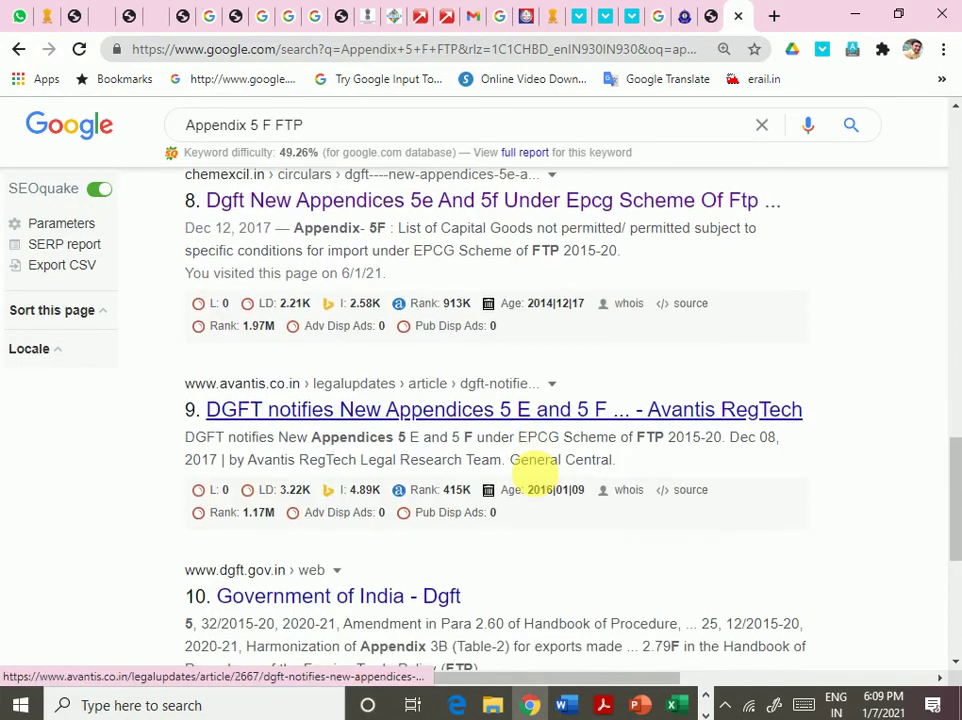
scroll(540, 481, down, 3)
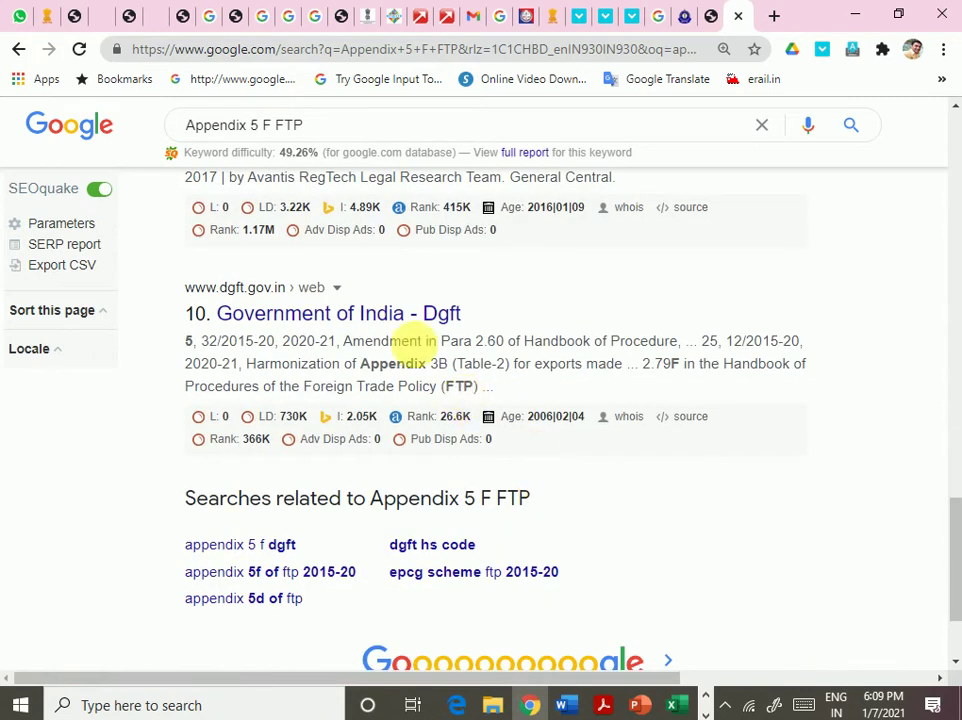
right_click(395, 322)
click(492, 331)
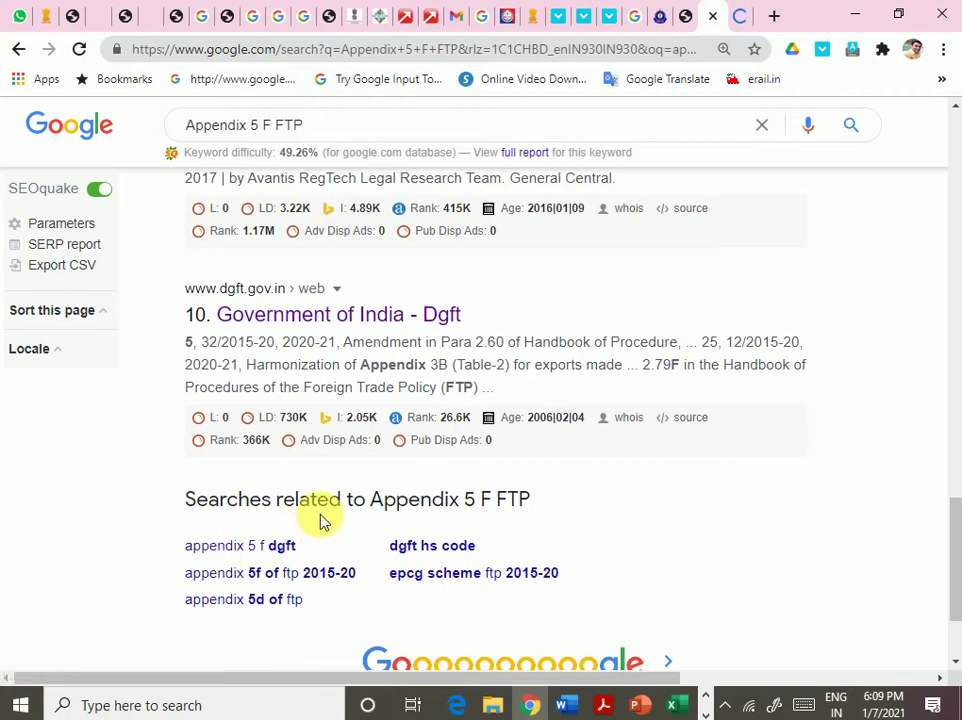
- Refine the search to 'Appendix 5F FTP' and open the EximGuru notice in a new tab
scroll(333, 420, up, 6)
scroll(333, 420, up, 4)
click(260, 125)
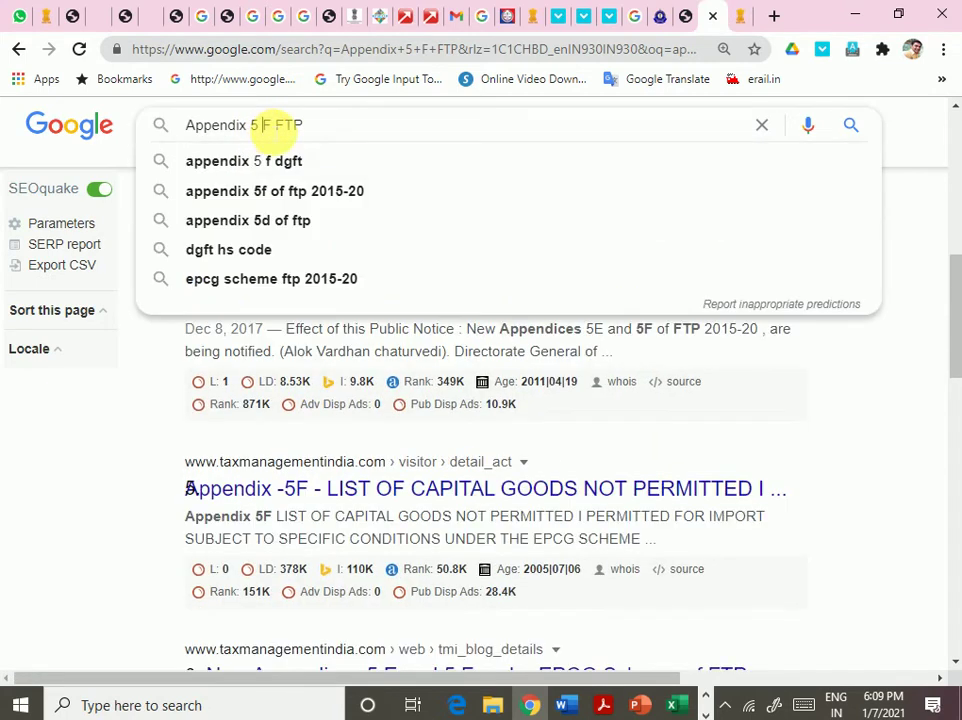
key(Delete)
key(Return)
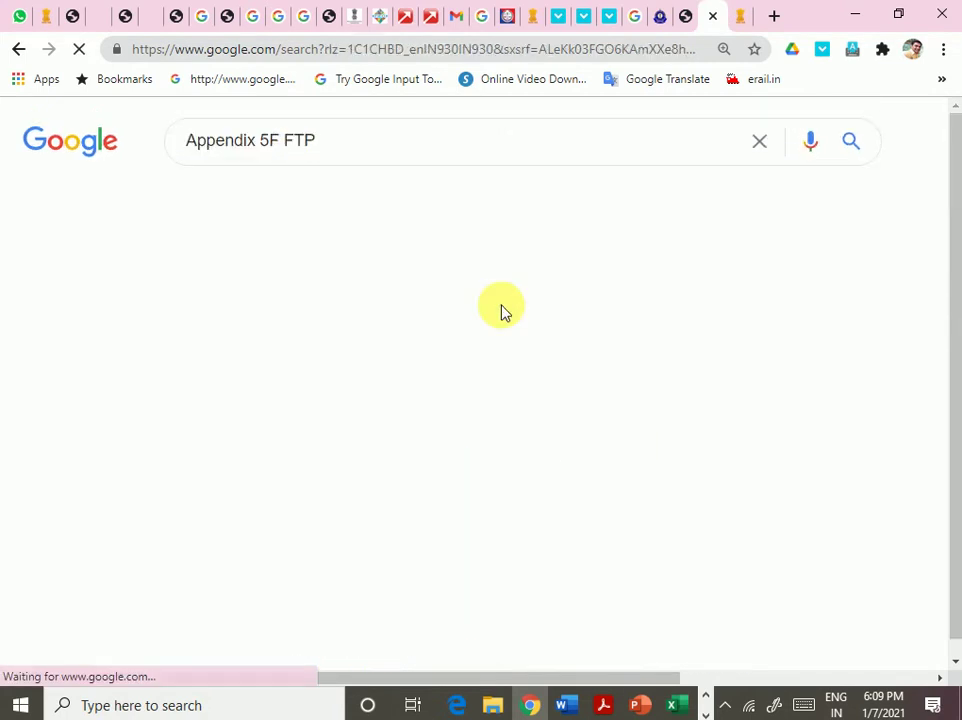
right_click(455, 309)
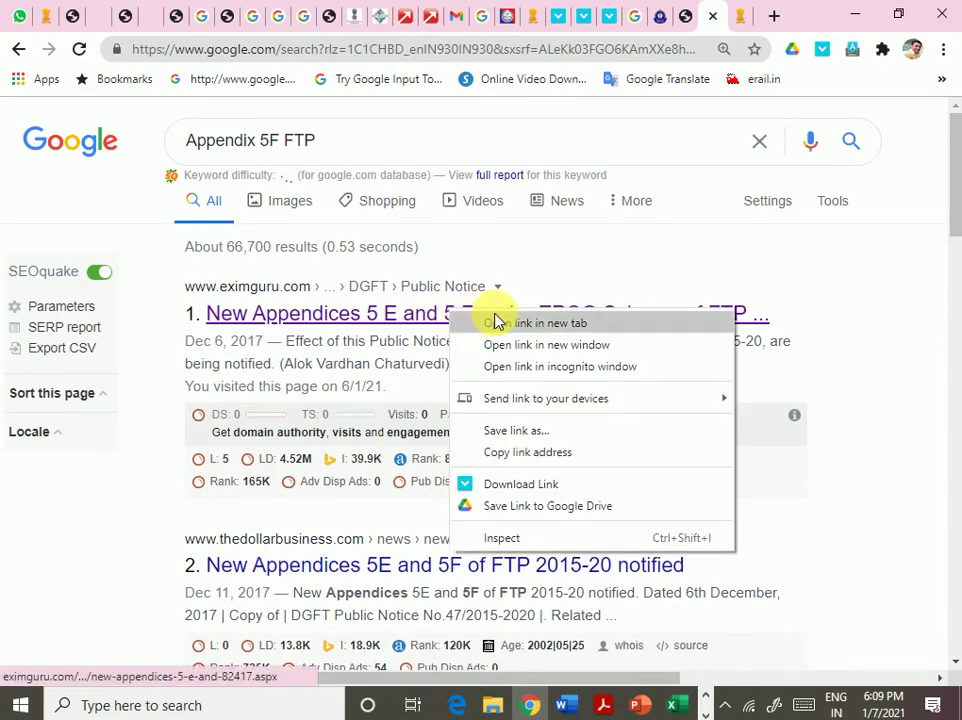
click(502, 320)
- Open the New Appendices 5E and 5F result in a new tab, then view the DGFT Public Notice page
scroll(457, 448, down, 2)
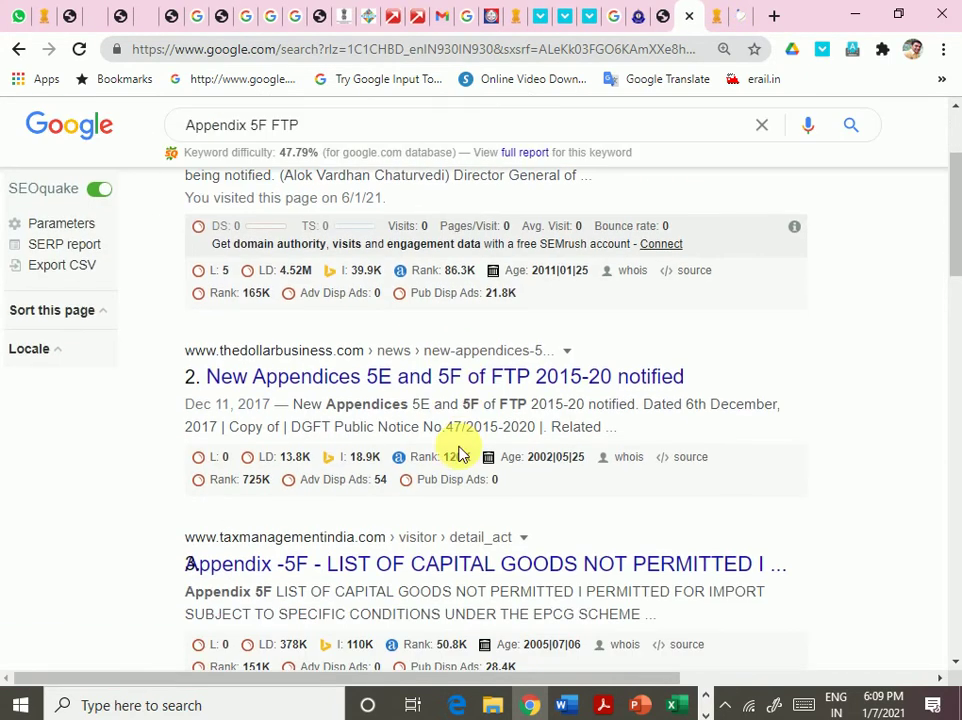
right_click(498, 377)
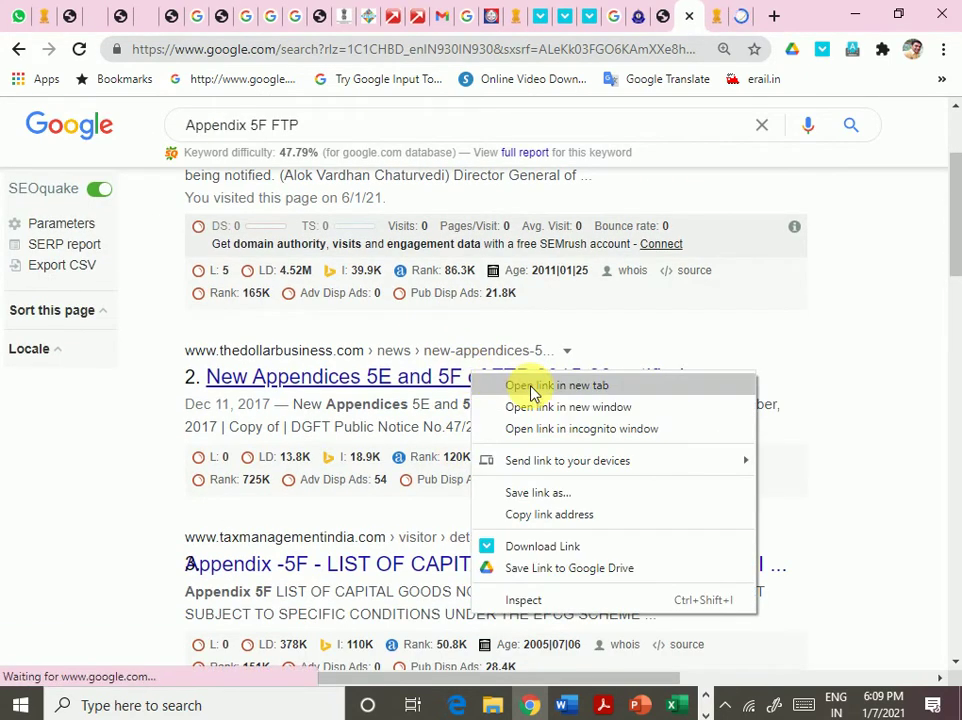
click(530, 386)
click(689, 14)
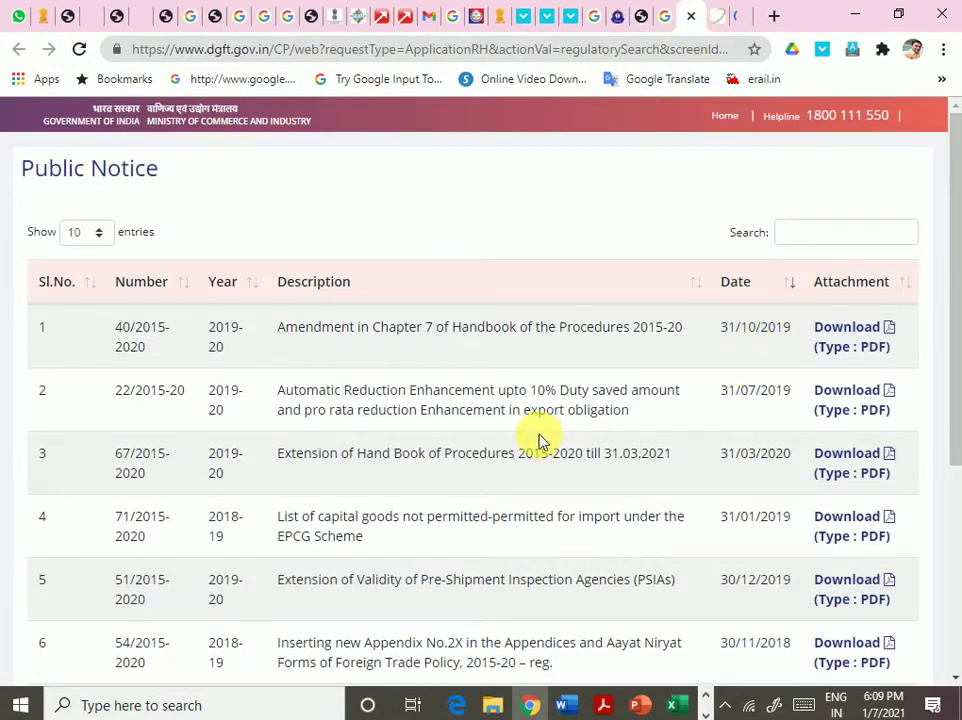
- Filter the Public Notice list with '5 F' and scroll through the listed notices
scroll(538, 441, down, 4)
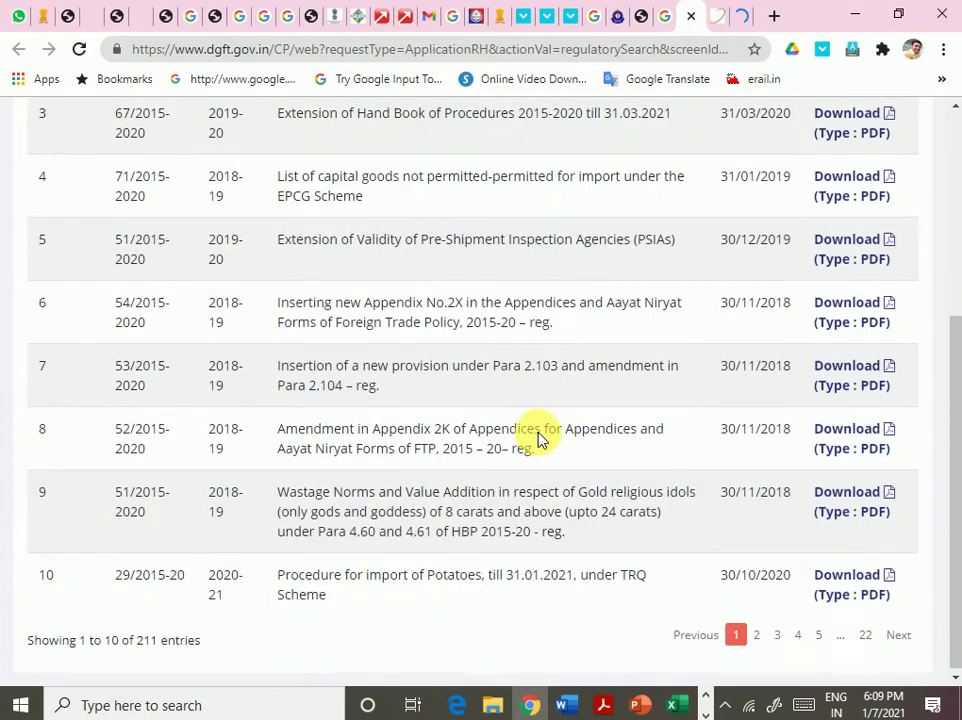
scroll(551, 440, up, 3)
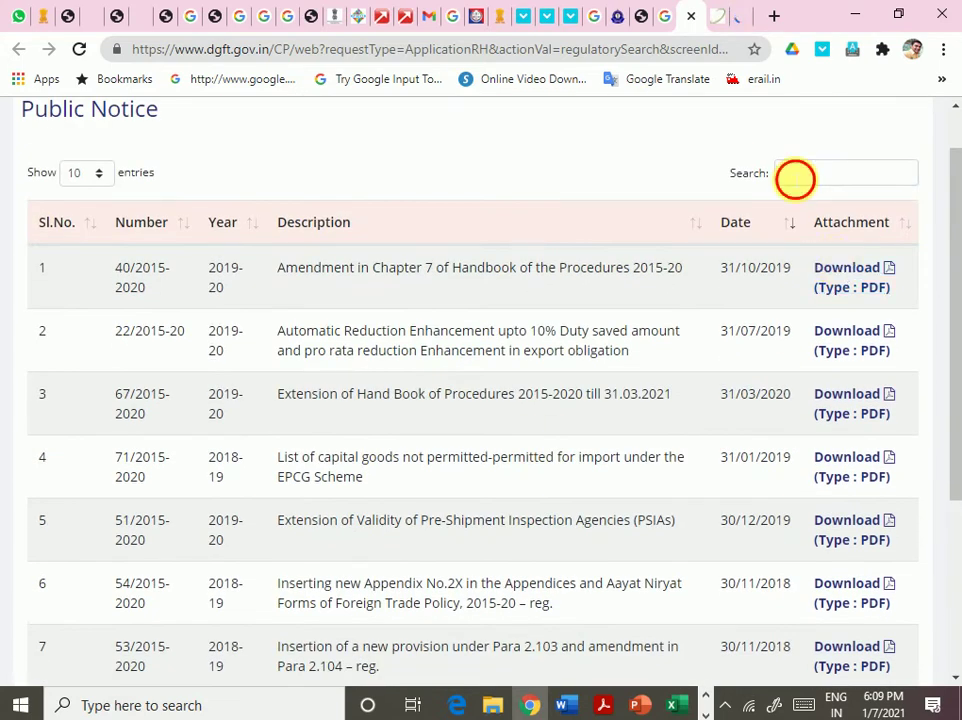
click(793, 174)
text(5)
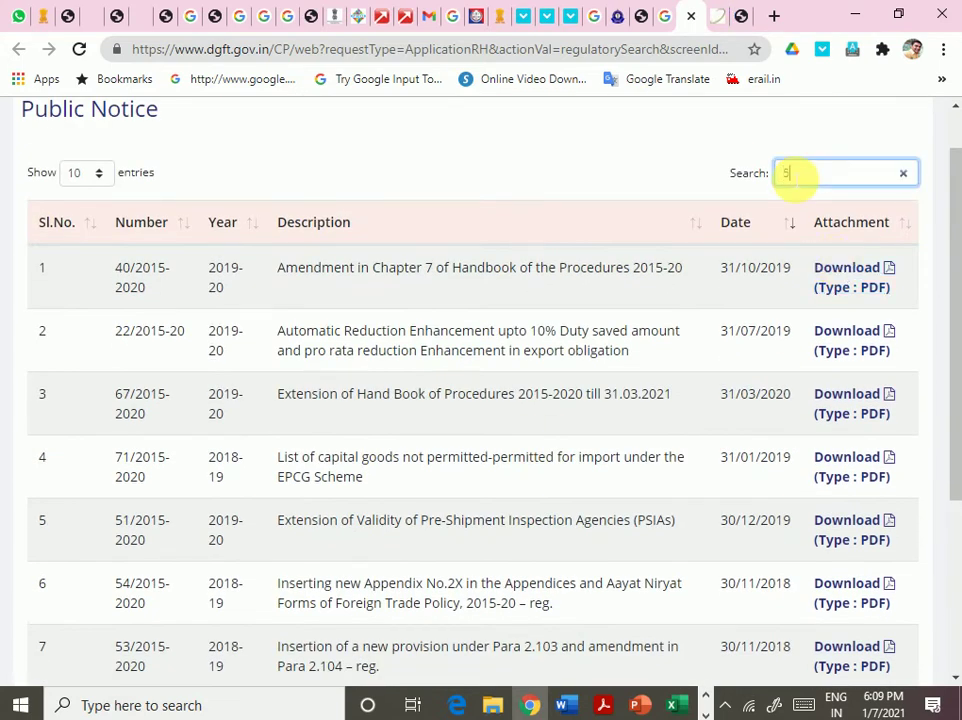
text(f)
key(BackSpace)
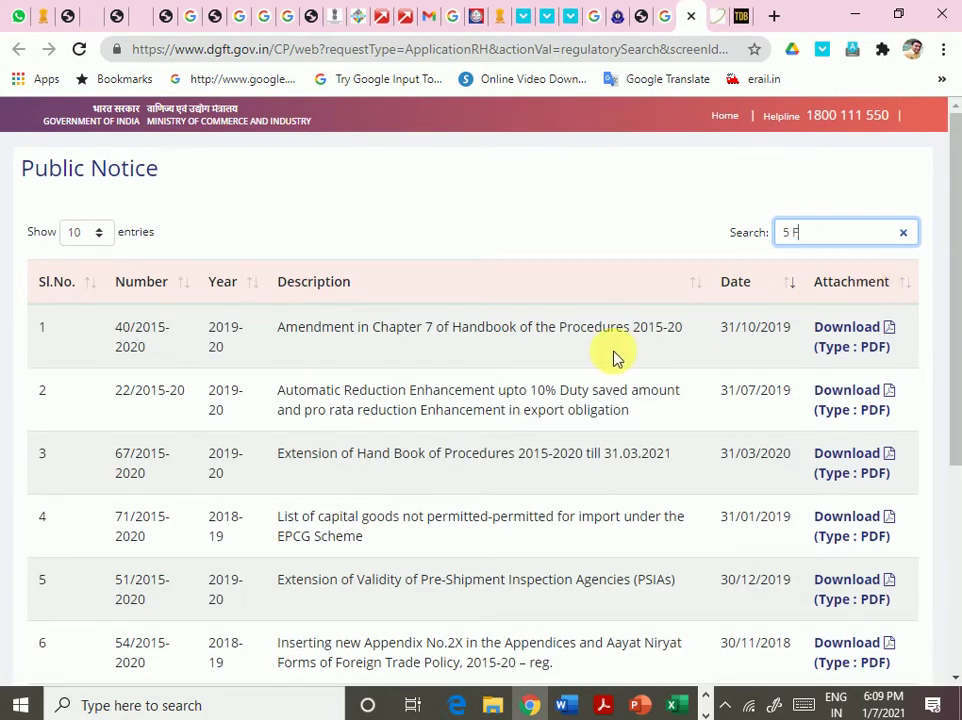
scroll(615, 358, down, 3)
scroll(620, 358, down, 1)
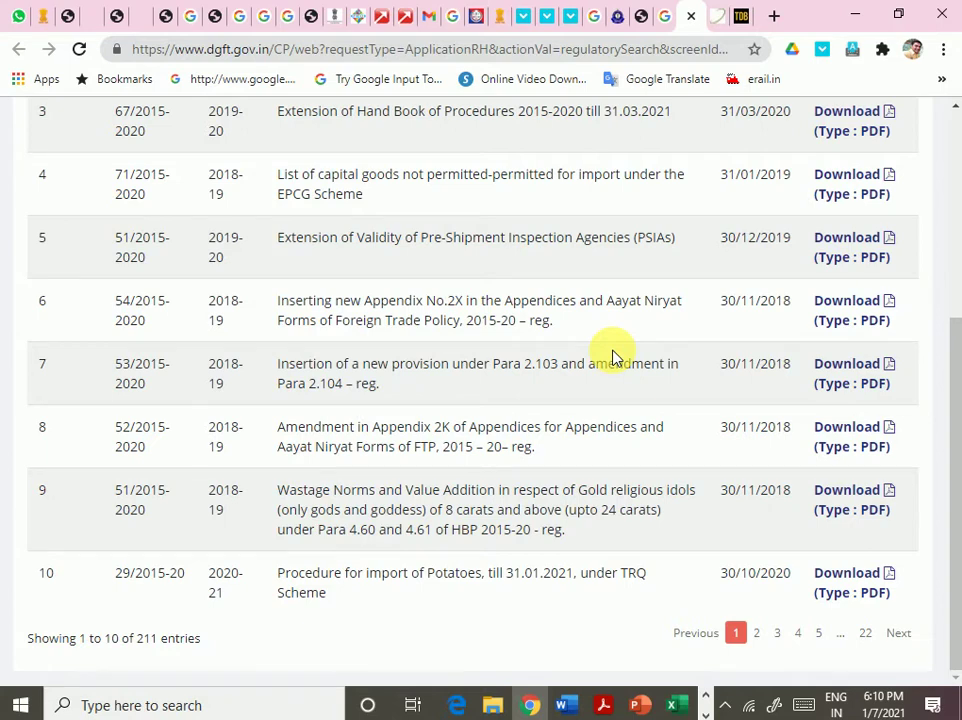
scroll(613, 357, up, 5)
- On the EximGuru page, scroll through the Appendix 5F table of barred capital goods
click(717, 15)
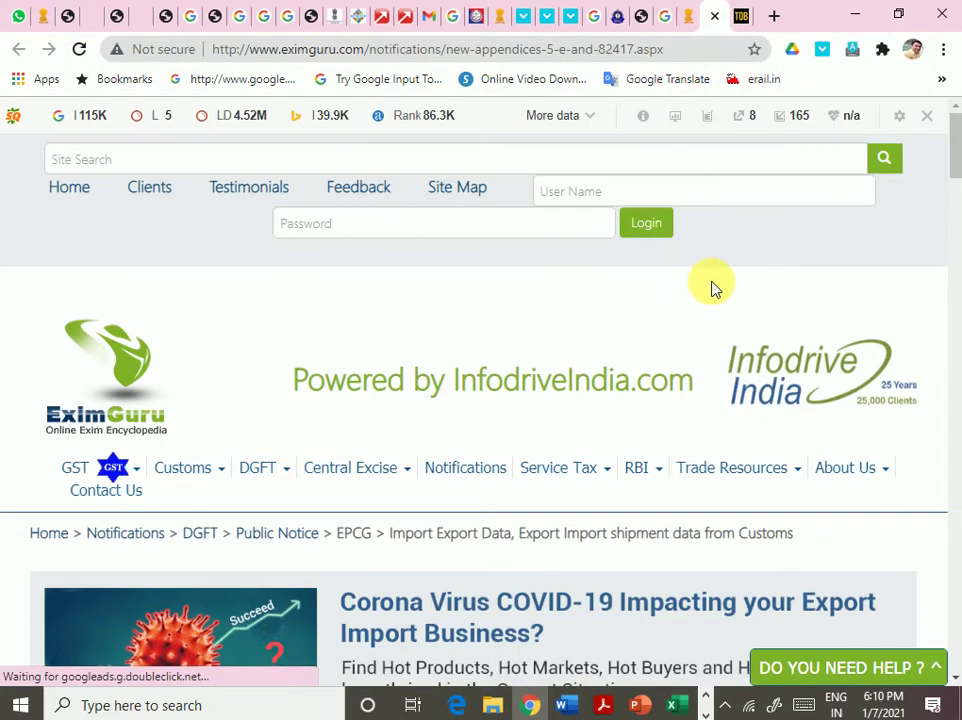
scroll(705, 458, down, 8)
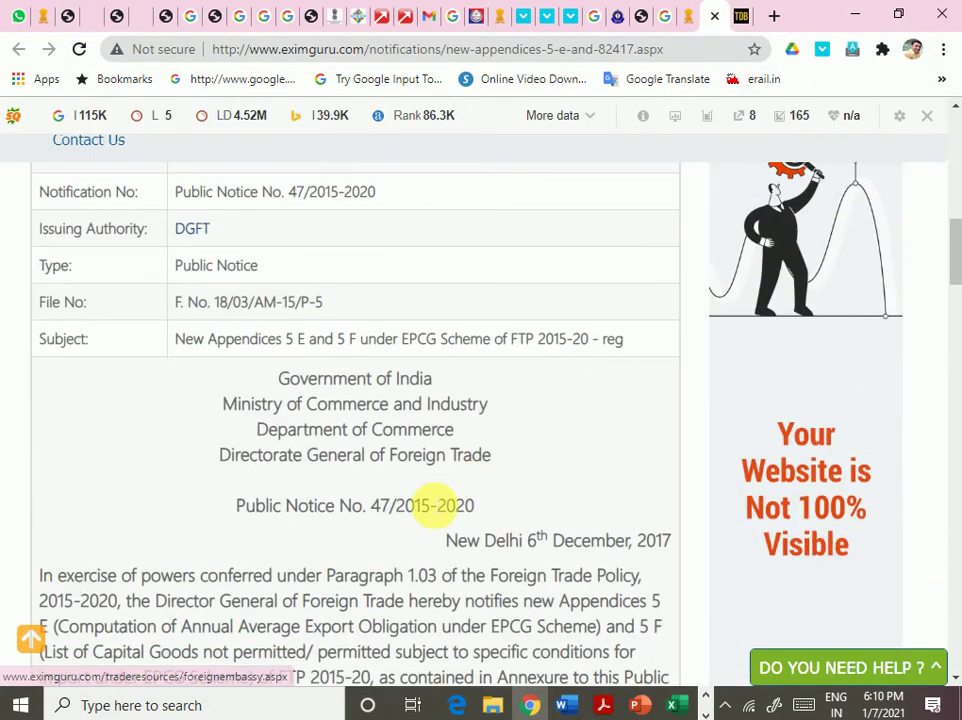
scroll(432, 505, down, 5)
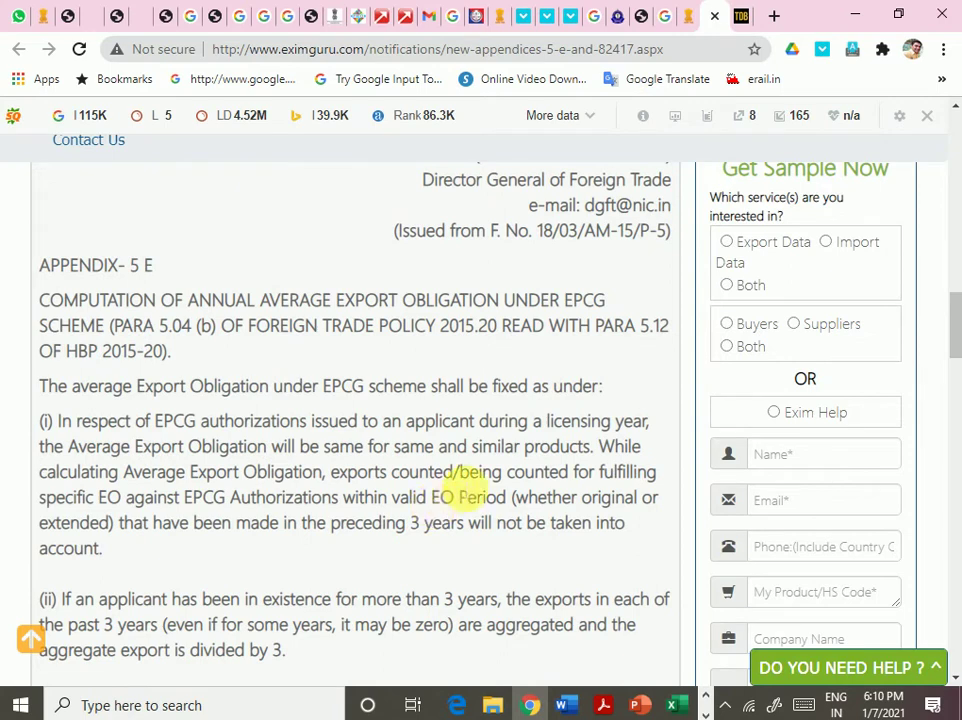
scroll(465, 490, down, 12)
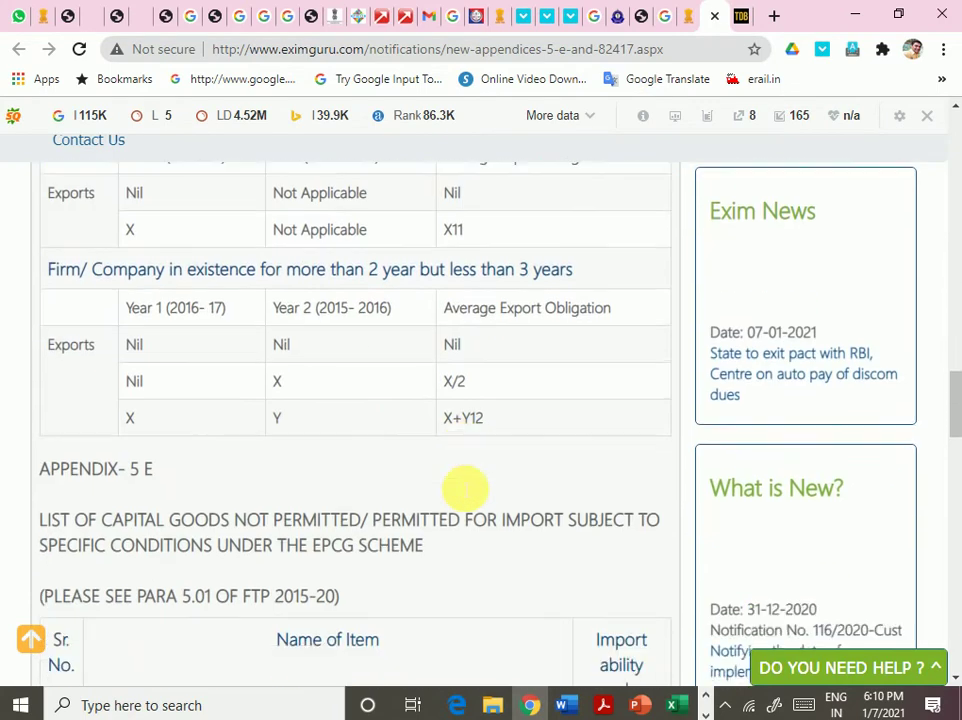
scroll(465, 490, down, 3)
scroll(457, 485, up, 3)
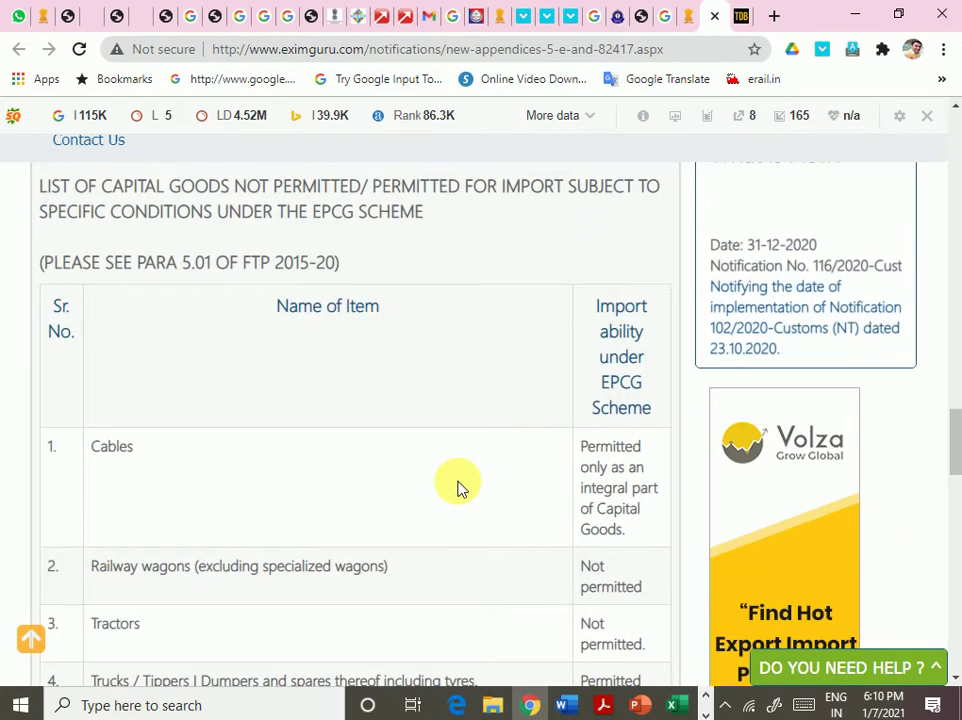
scroll(457, 485, up, 1)
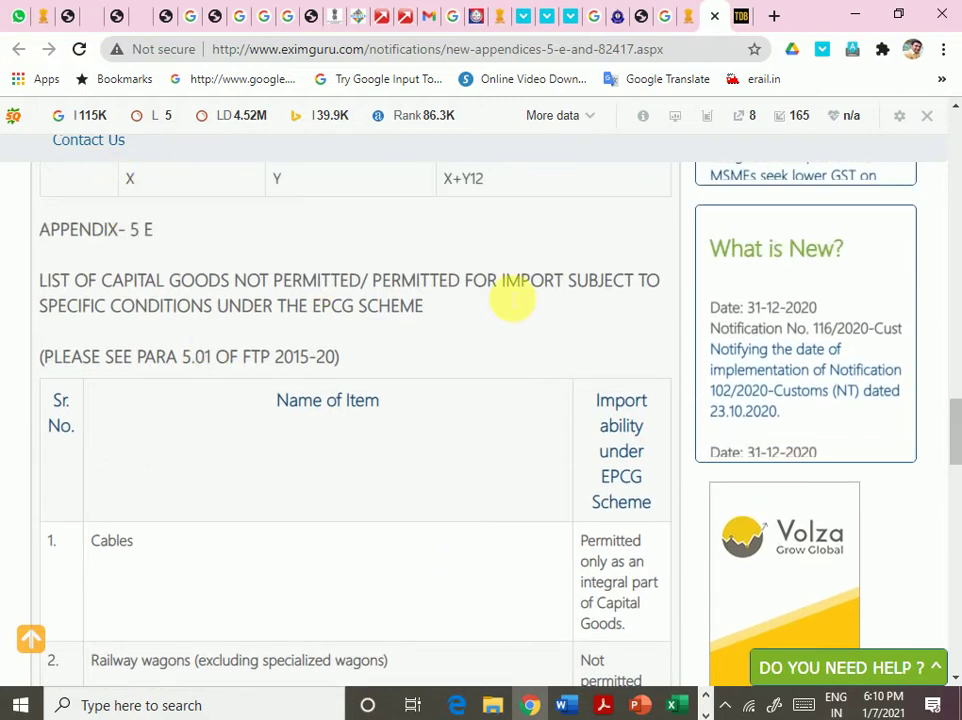
drag(95, 308, 558, 326)
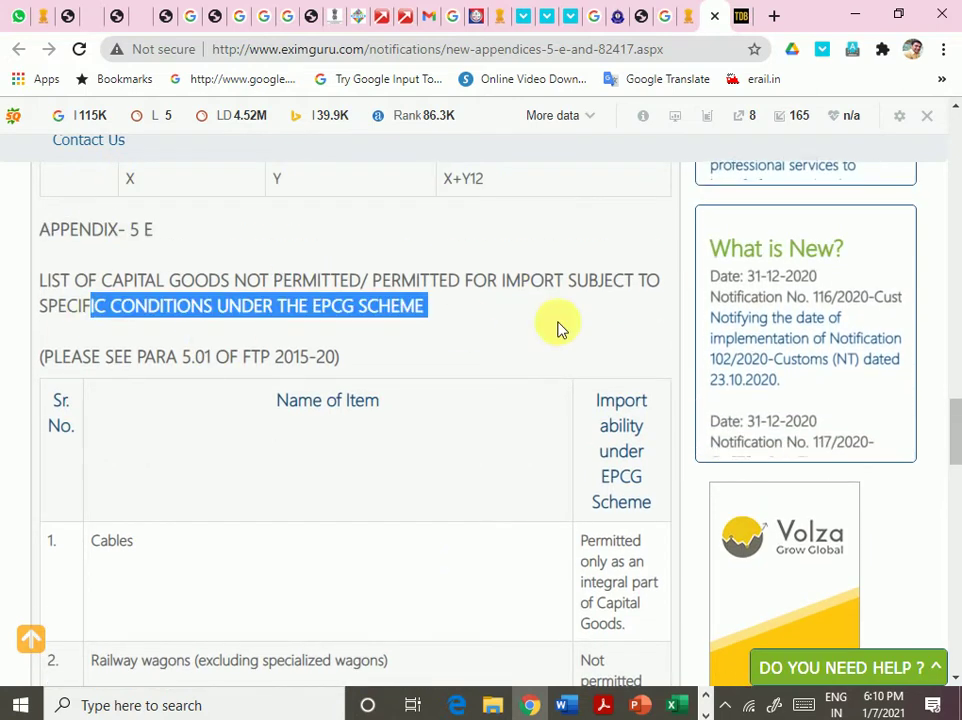
scroll(397, 408, down, 3)
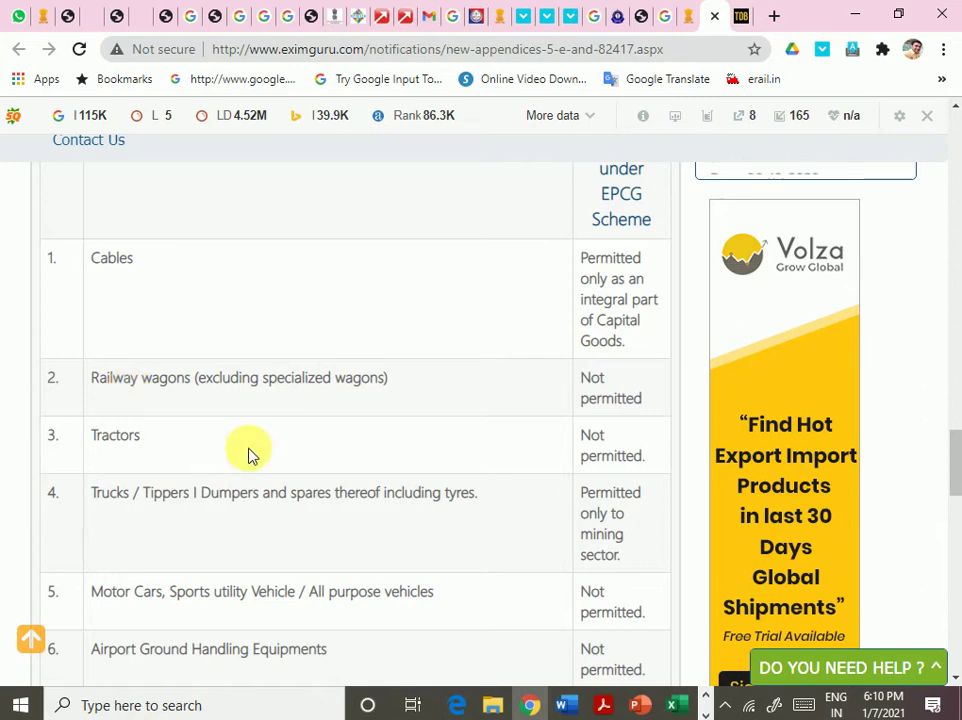
scroll(305, 451, down, 3)
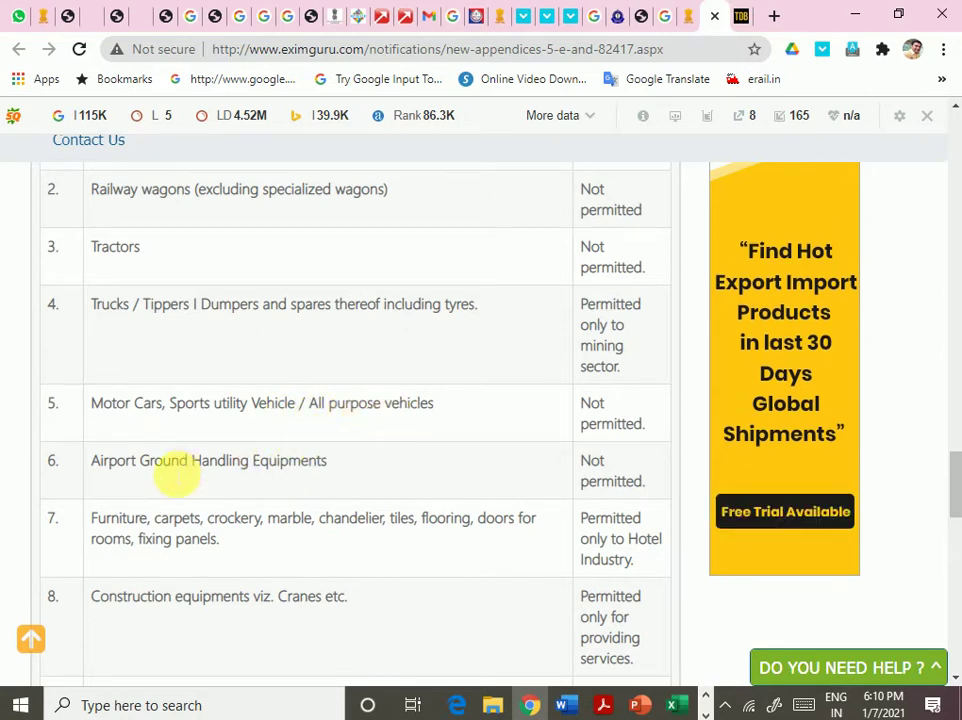
- Highlight barred items: airport equipment, furniture, construction equipment and material, computers, second-hand and power-export goods
drag(175, 470, 322, 470)
drag(118, 522, 509, 541)
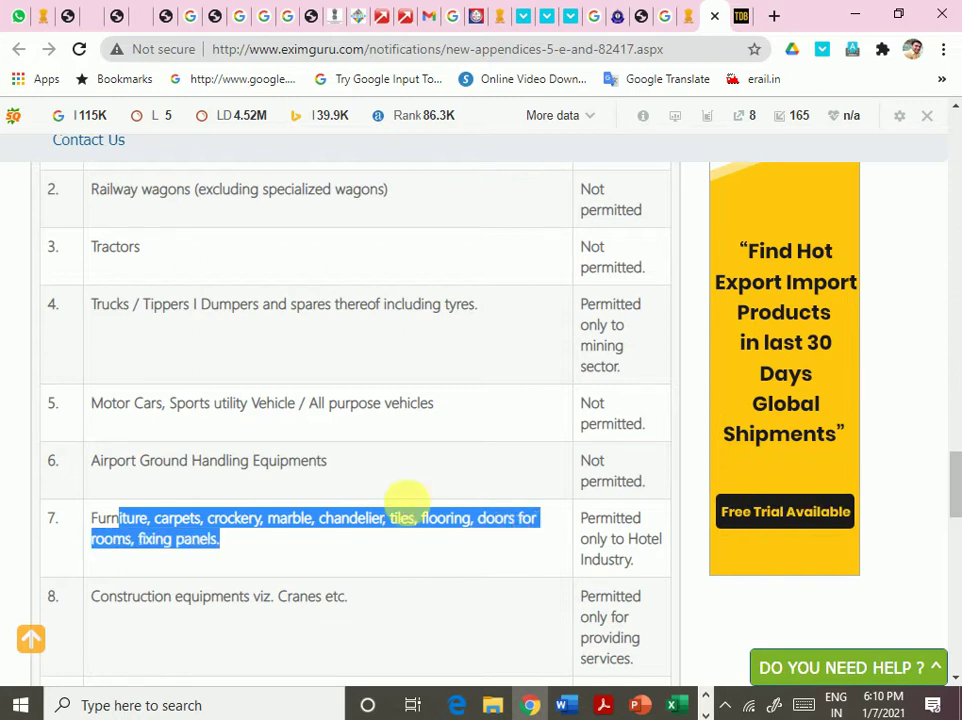
scroll(408, 500, down, 2)
drag(200, 412, 307, 411)
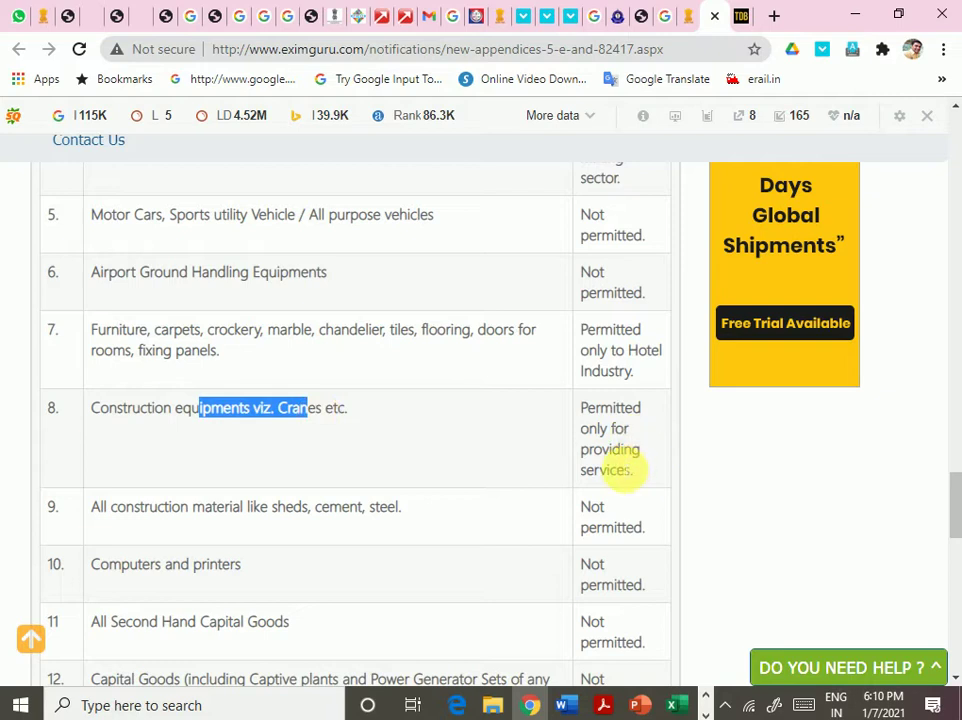
scroll(470, 503, down, 1)
scroll(470, 503, down, 1)
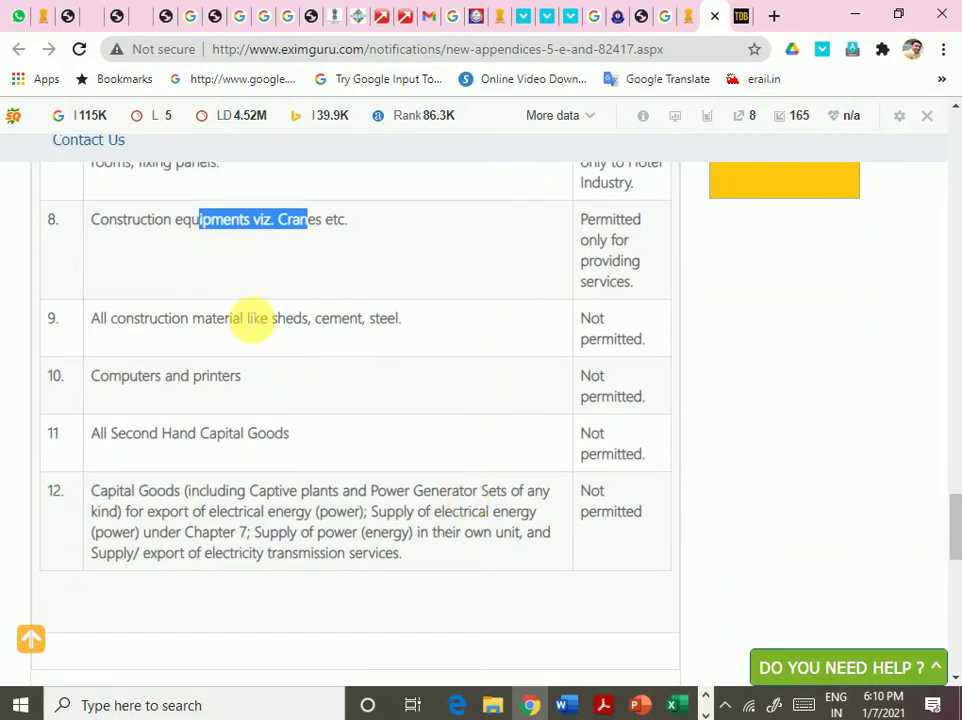
drag(262, 318, 405, 320)
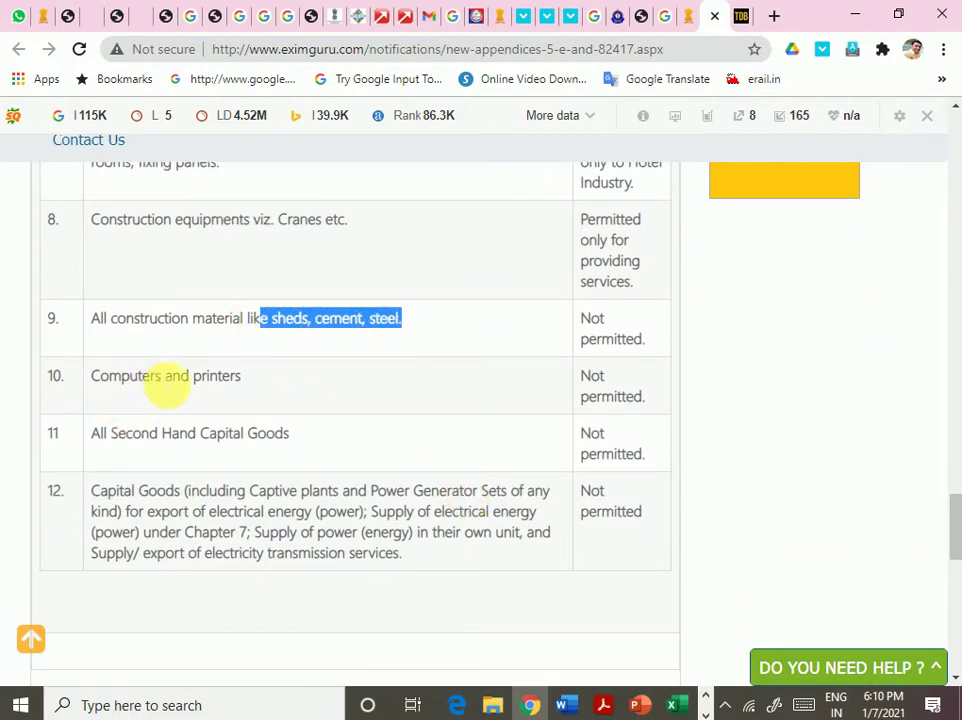
drag(172, 376, 476, 380)
drag(232, 433, 565, 444)
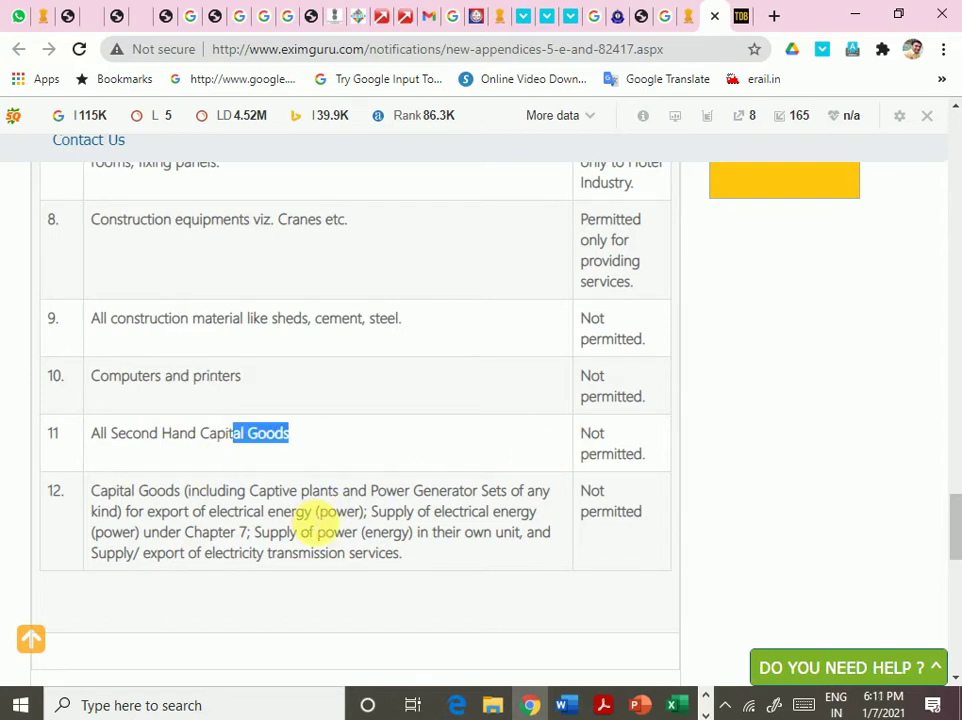
drag(500, 491, 537, 470)
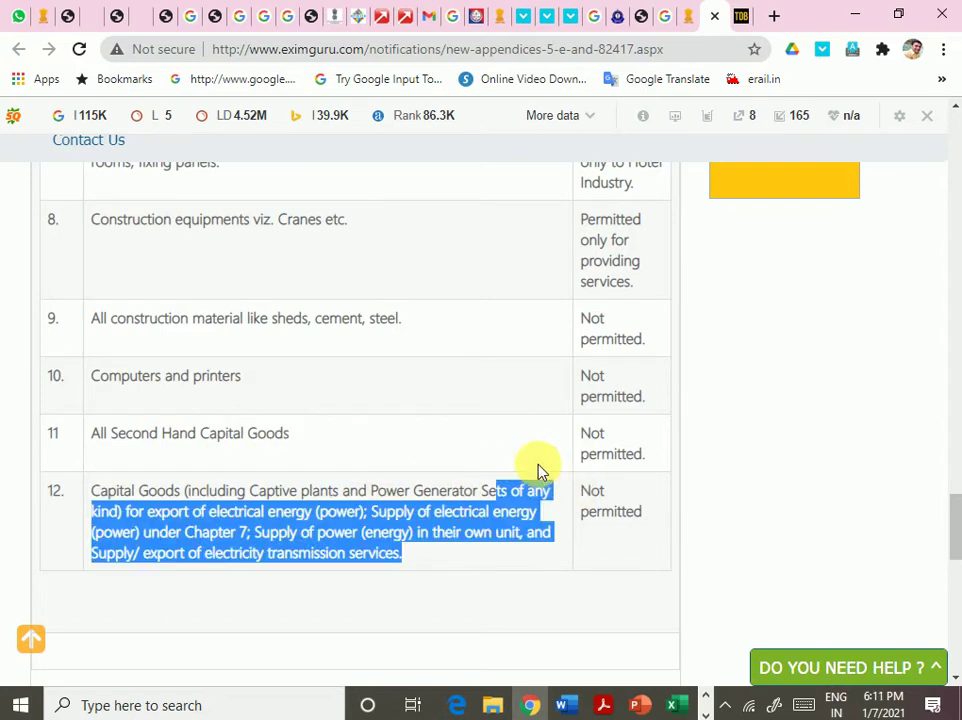
scroll(466, 396, up, 8)
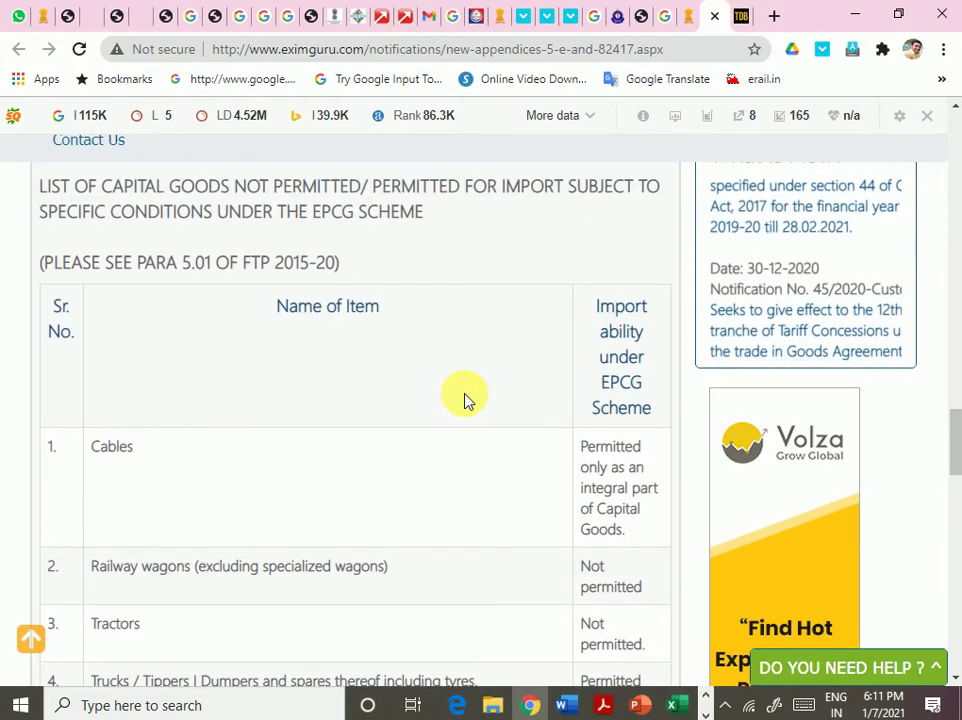
scroll(465, 400, up, 3)
click(43, 15)
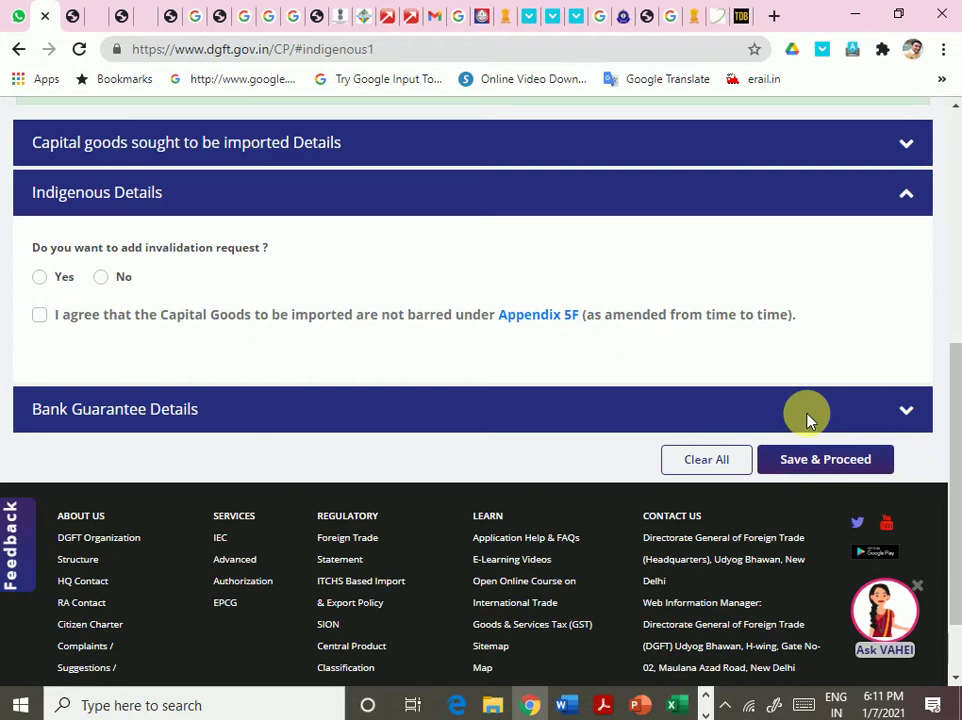
- Expand Bank Guarantee Details and highlight its BG/LUT instructions
click(908, 412)
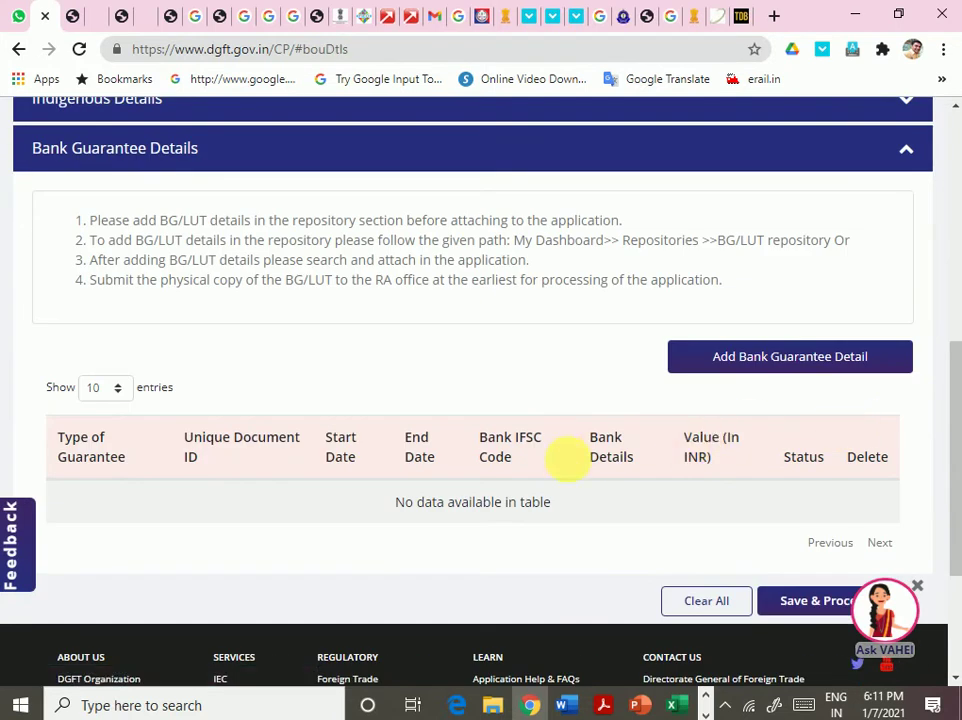
scroll(727, 485, down, 4)
scroll(727, 485, up, 4)
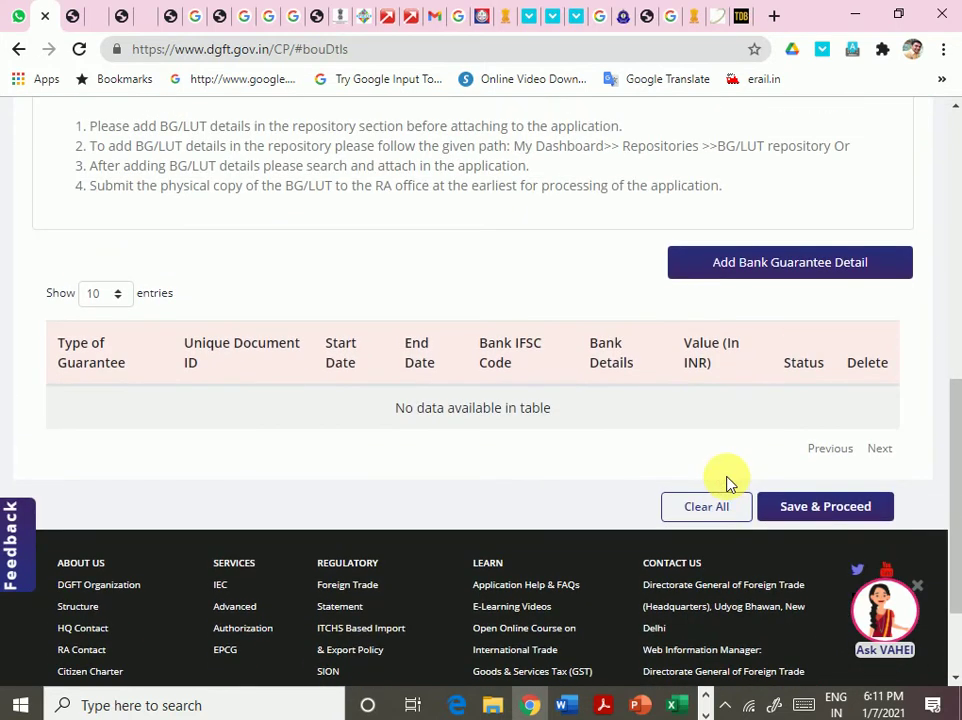
scroll(727, 483, up, 1)
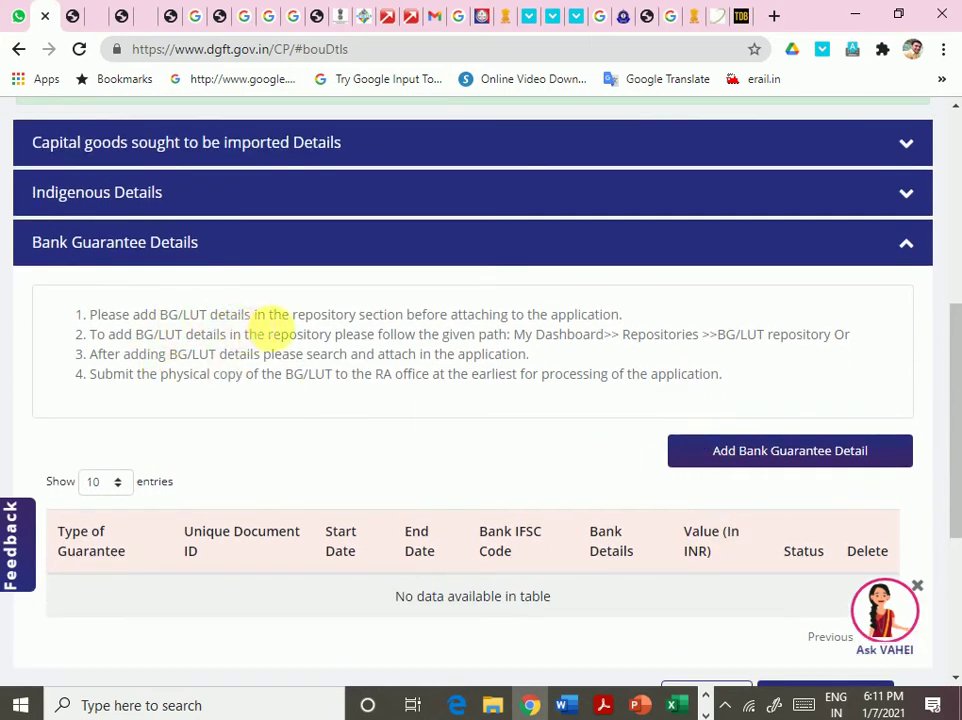
drag(296, 315, 612, 316)
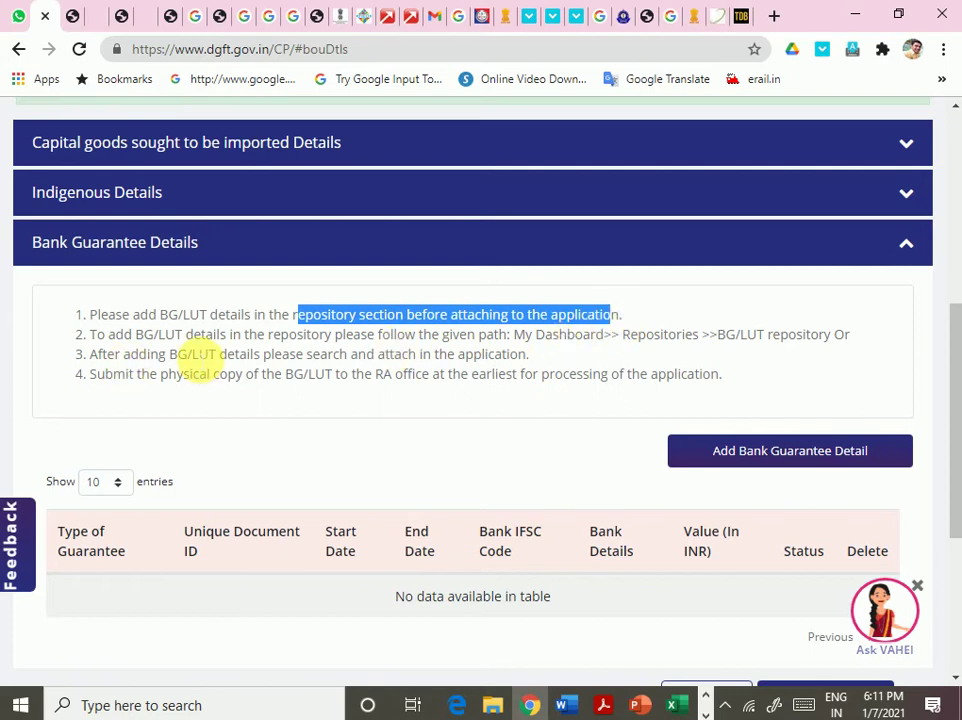
drag(325, 335, 393, 336)
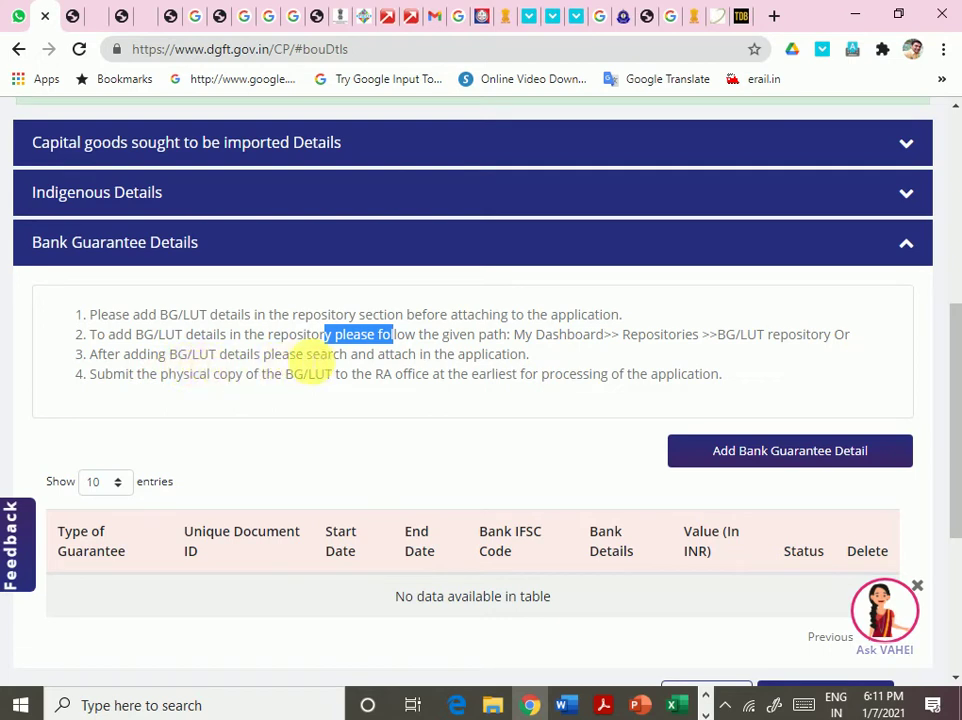
drag(319, 354, 516, 355)
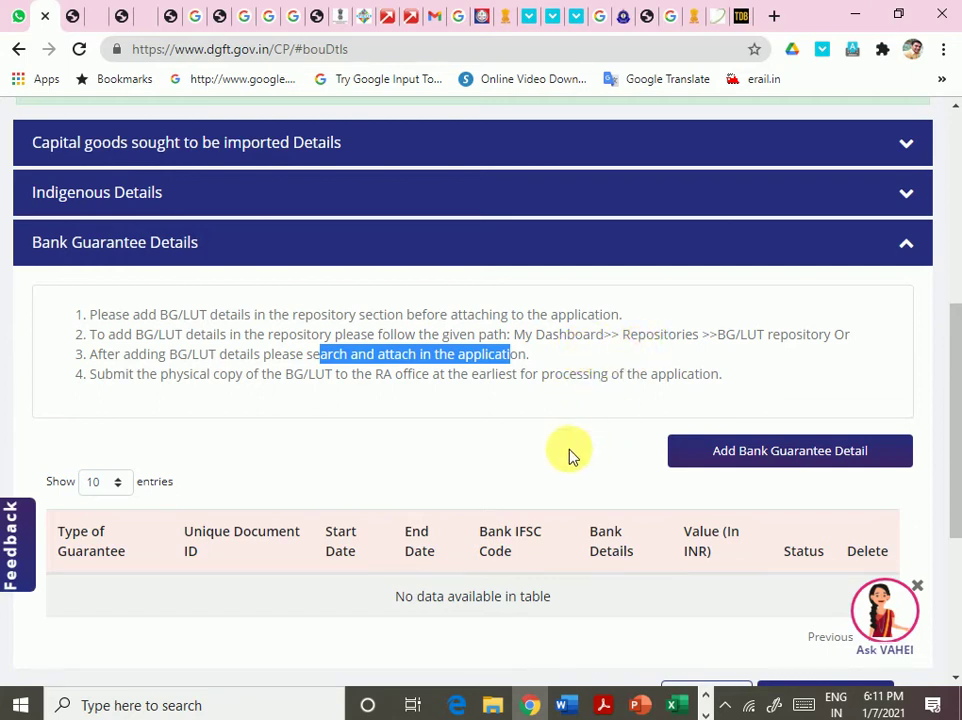
- Save and proceed from the Capital goods step
scroll(378, 390, down, 2)
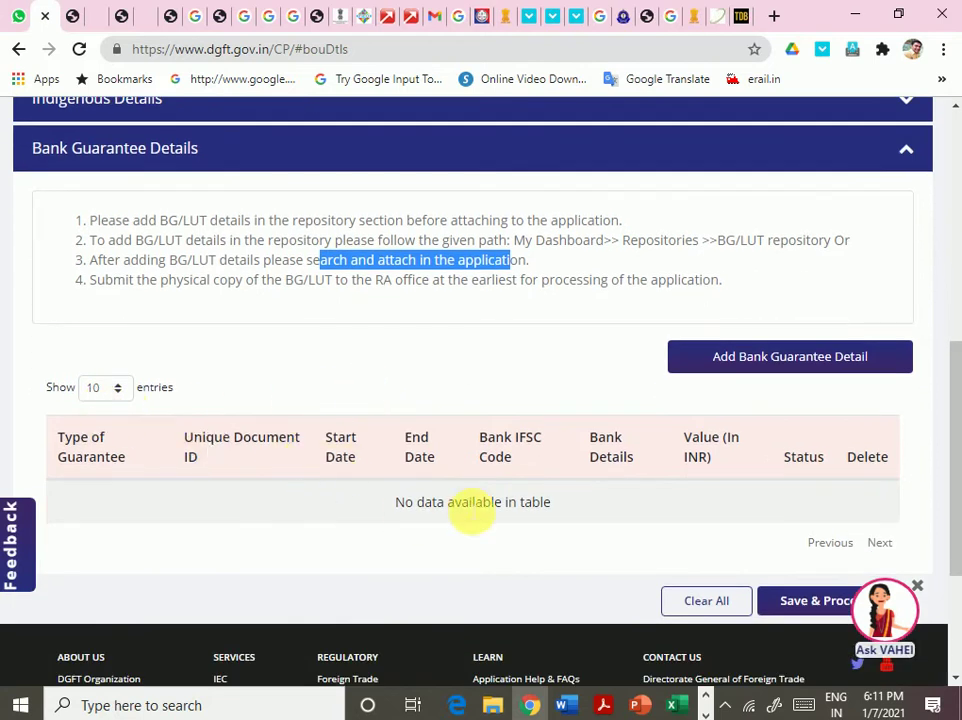
scroll(470, 512, down, 5)
scroll(495, 495, up, 5)
scroll(445, 419, down, 5)
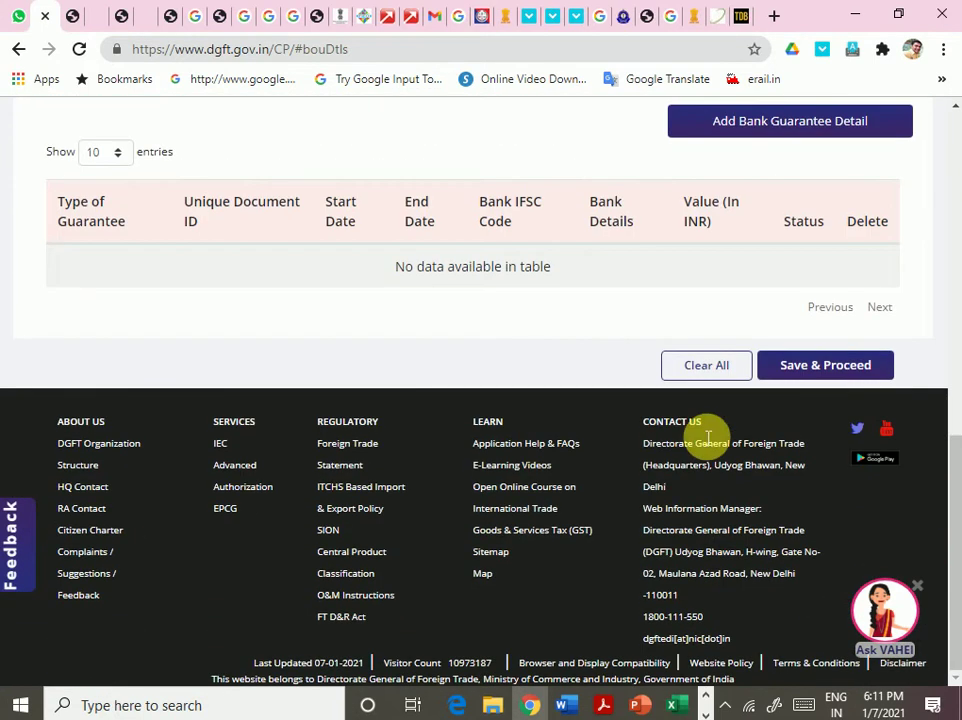
click(799, 365)
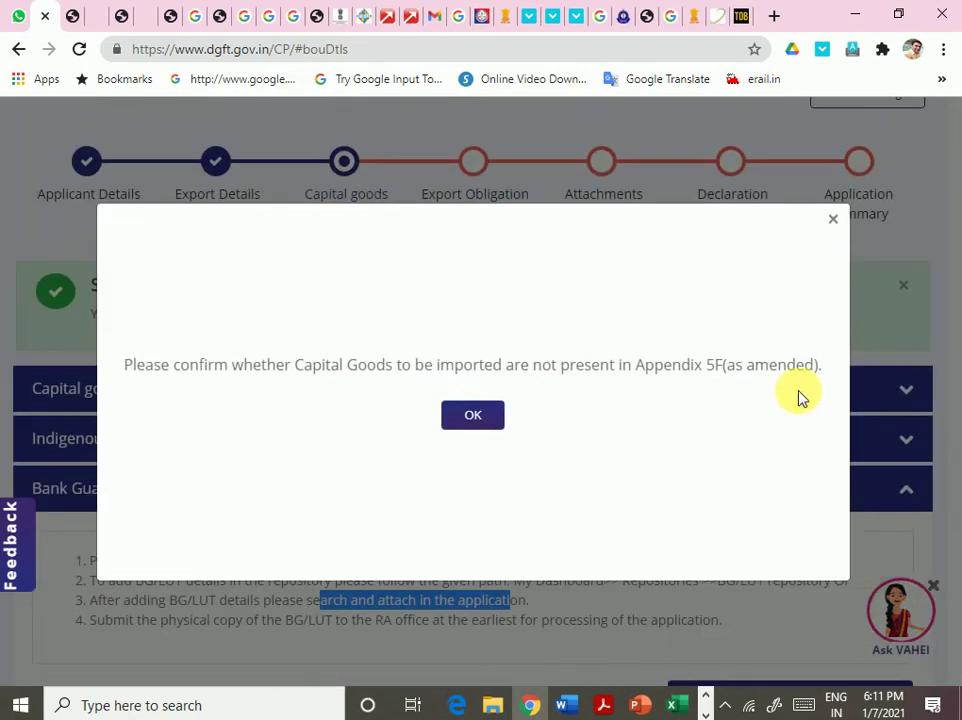
- Dismiss the Appendix 5F prompt, tick 'I agree' under Indigenous Details, and save
click(474, 416)
scroll(460, 421, down, 10)
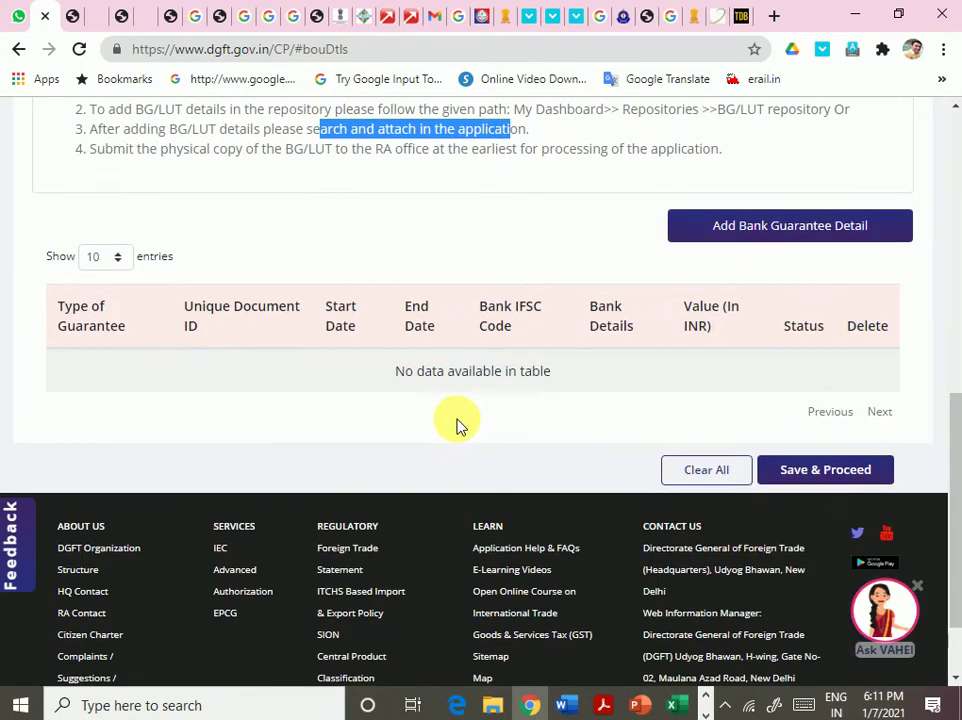
scroll(455, 423, up, 8)
click(233, 358)
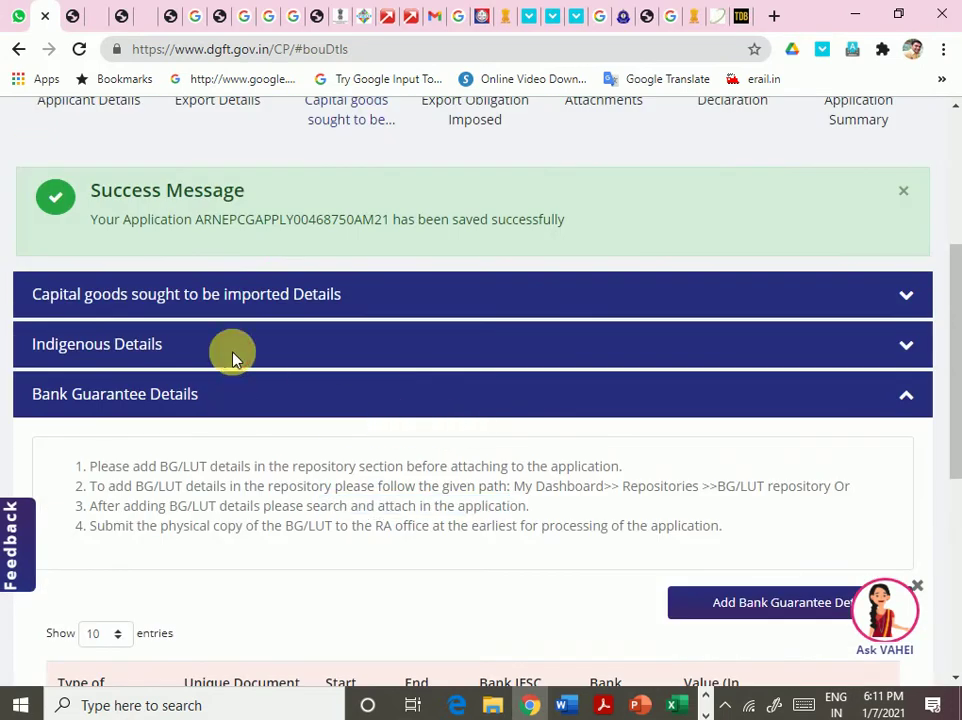
click(905, 346)
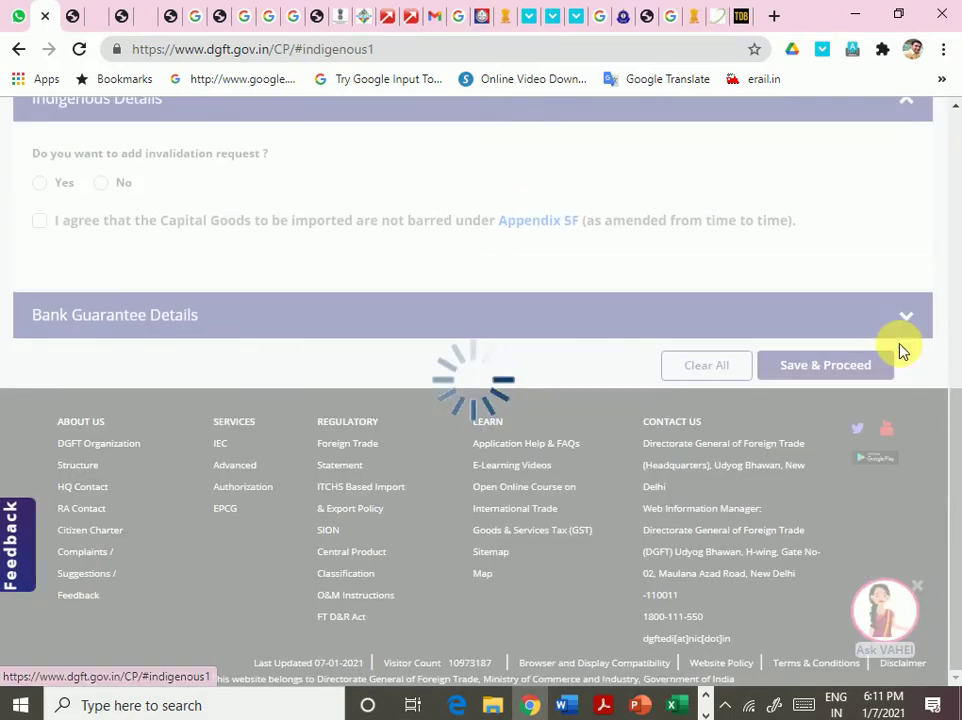
click(38, 222)
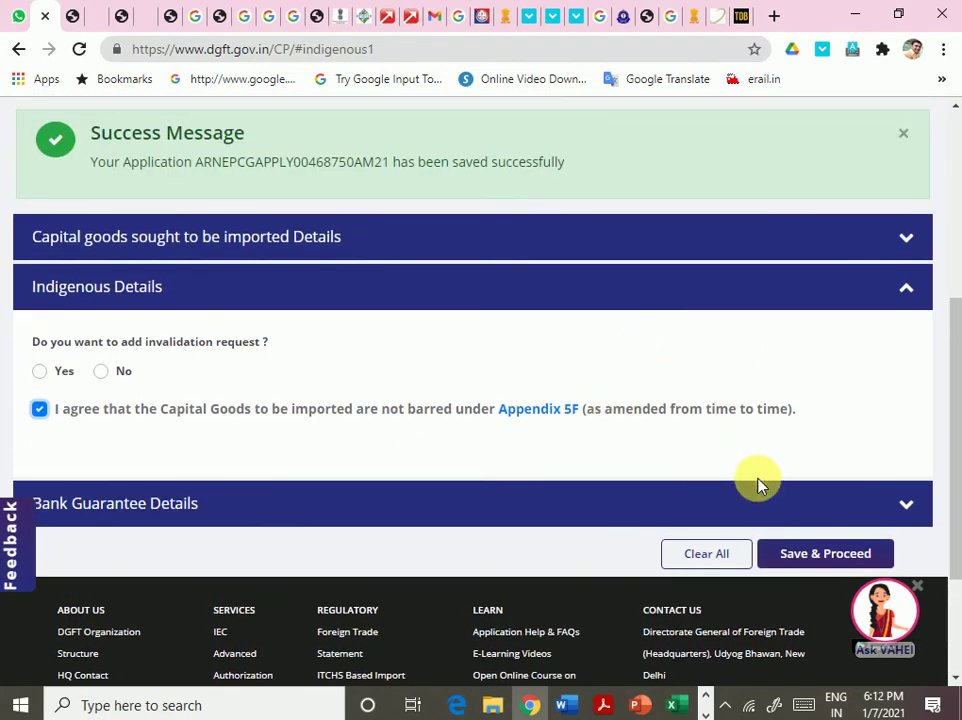
scroll(780, 482, down, 1)
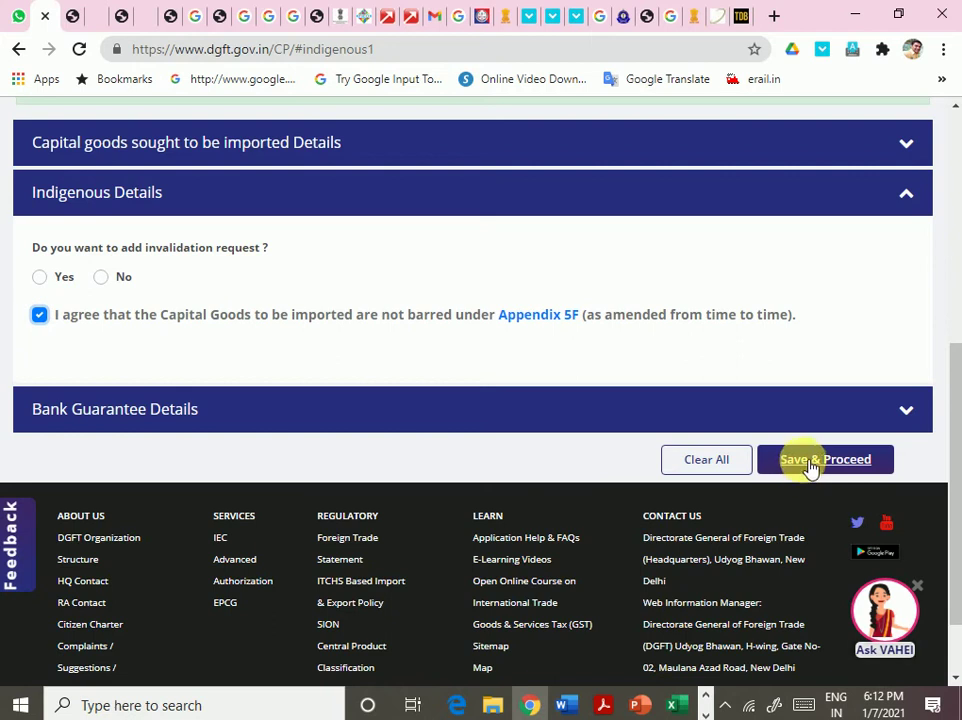
click(811, 462)
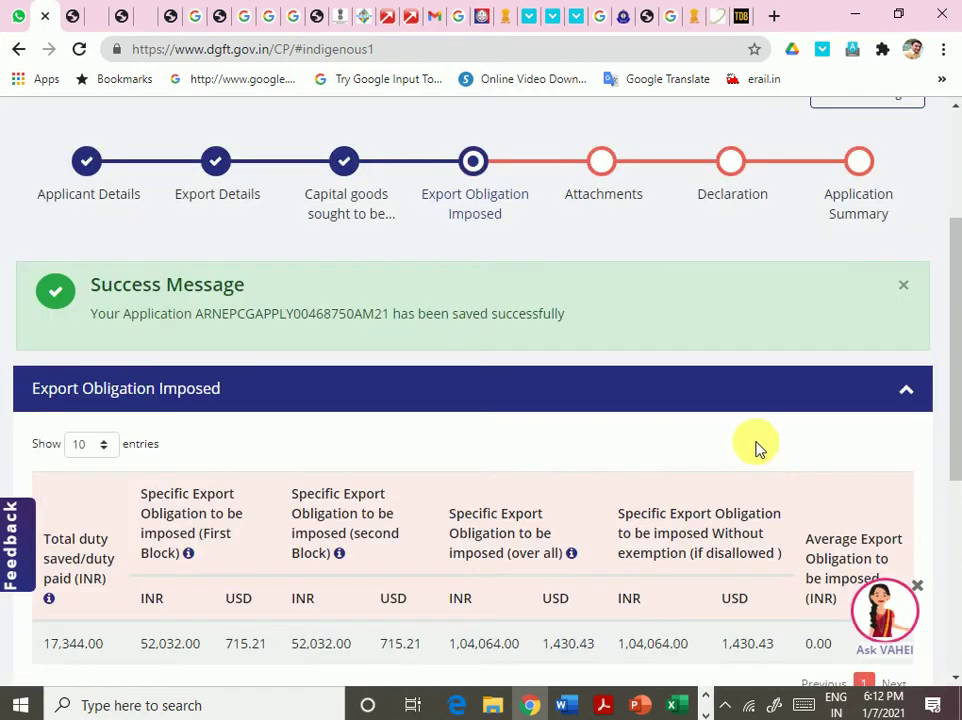
- Check duty saved 17,344.00, overall obligation 1,04,064.00 and block amounts 52,032.00 and 715.21 USD
scroll(617, 420, down, 3)
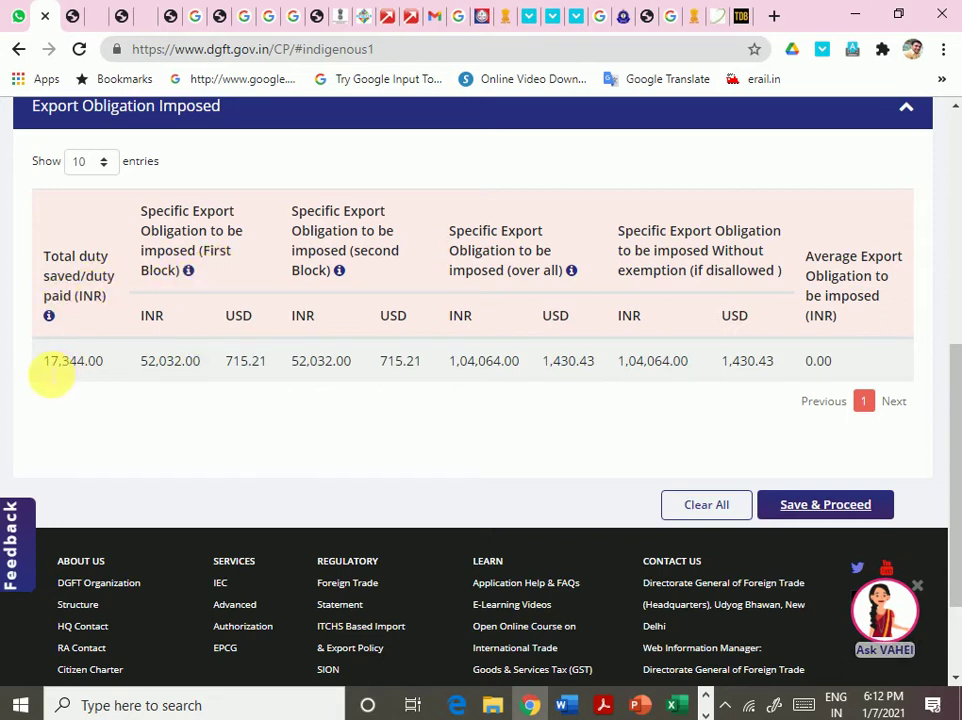
drag(44, 362, 60, 362)
click(112, 418)
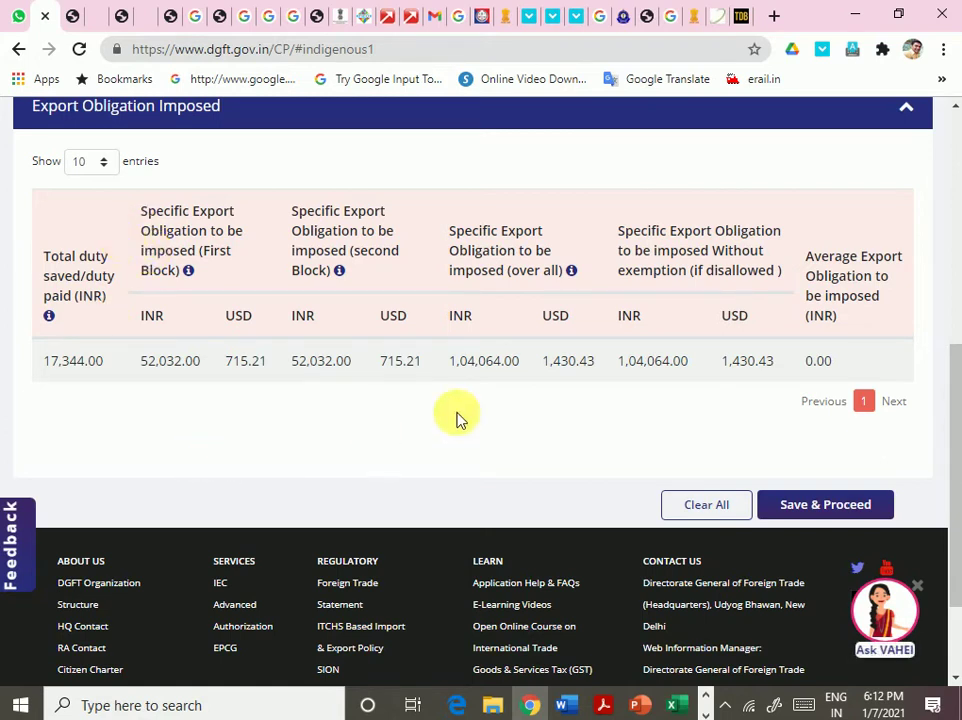
drag(455, 360, 505, 366)
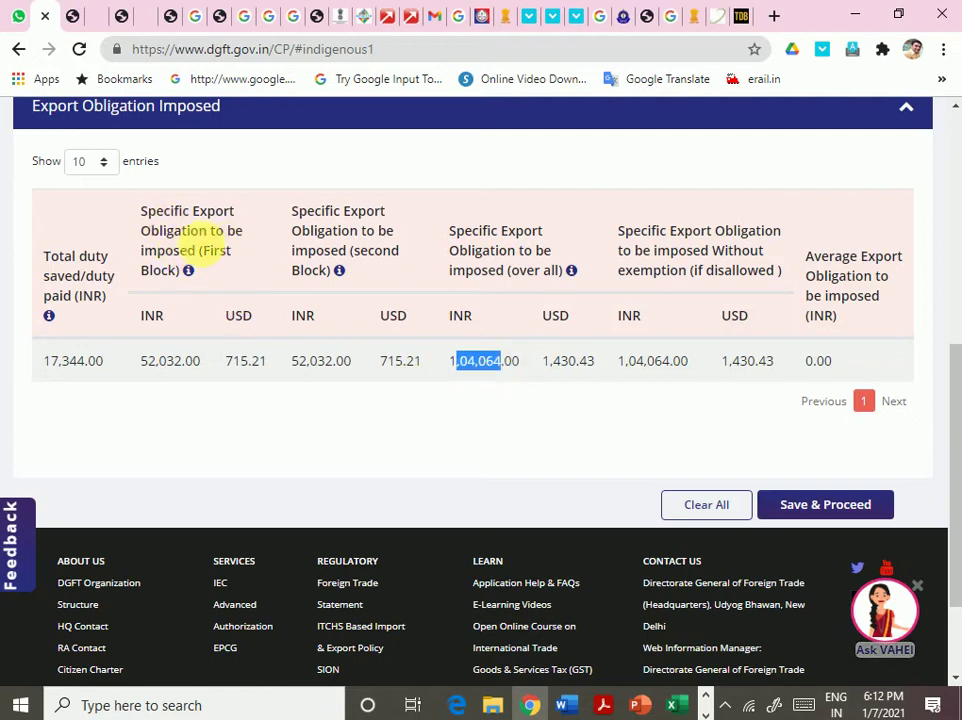
mouse_move(189, 272)
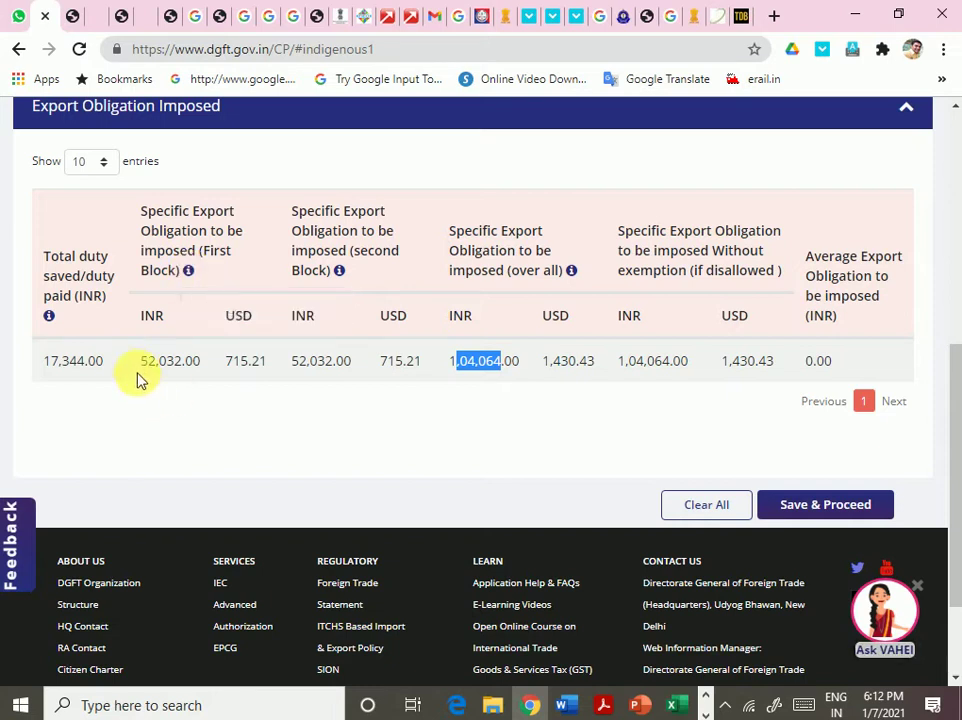
drag(137, 366, 197, 378)
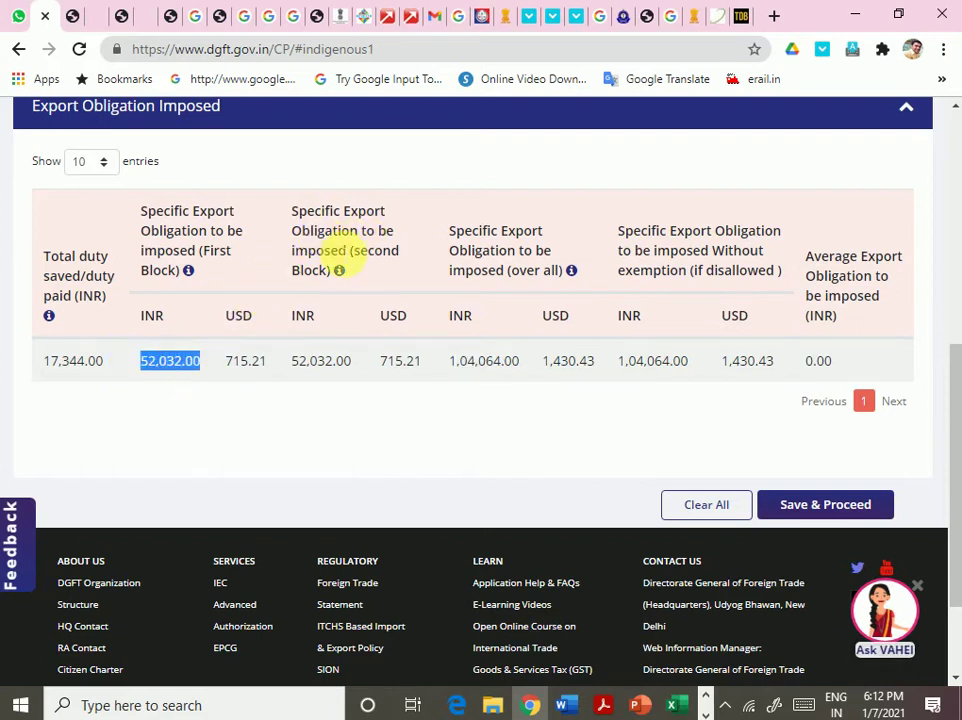
mouse_move(375, 265)
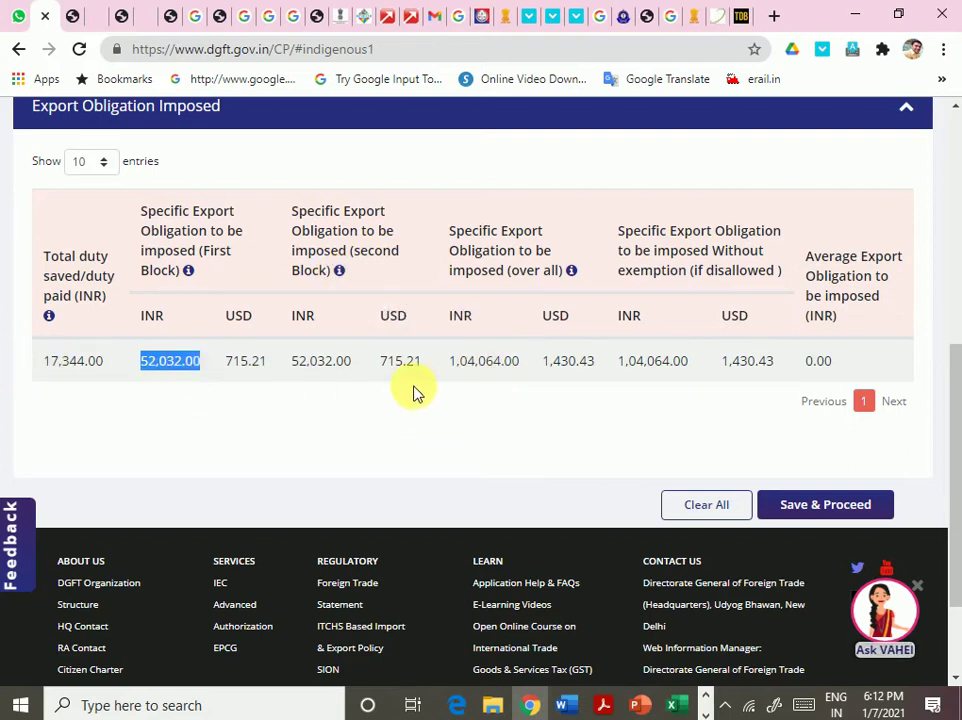
drag(425, 362, 377, 368)
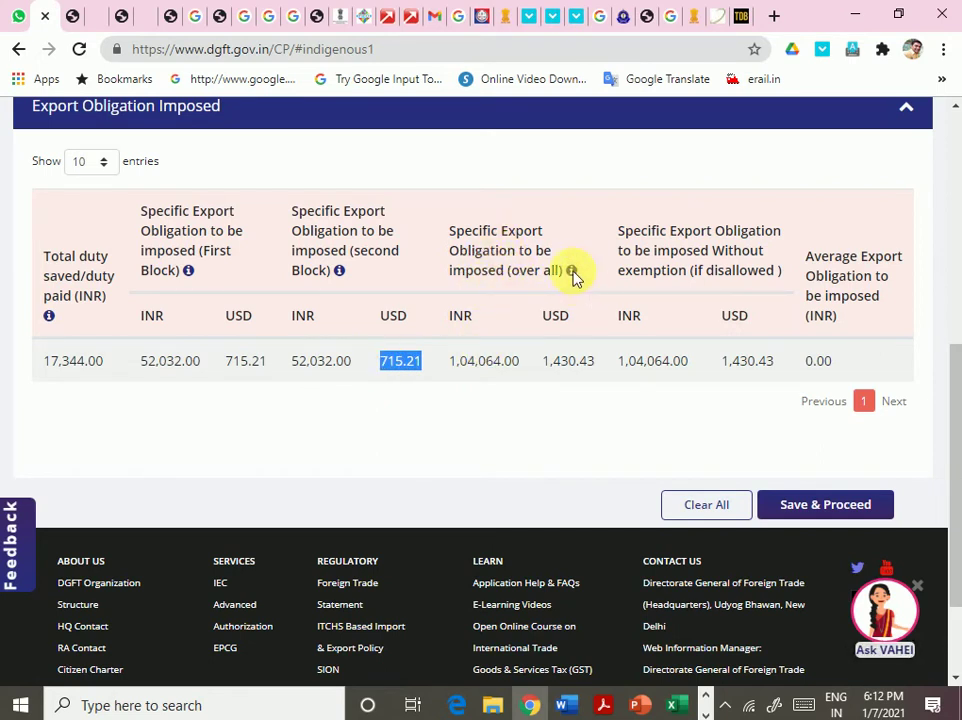
- Review the Without exemption column and the 1,430.43 USD obligation, then save and proceed
mouse_move(572, 274)
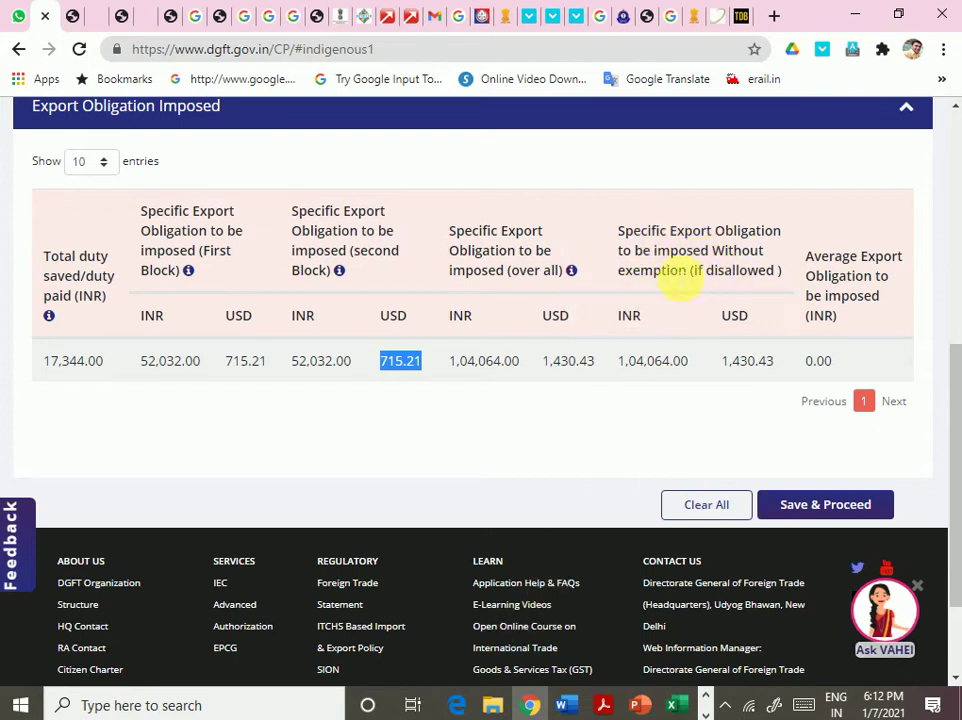
drag(683, 270, 722, 281)
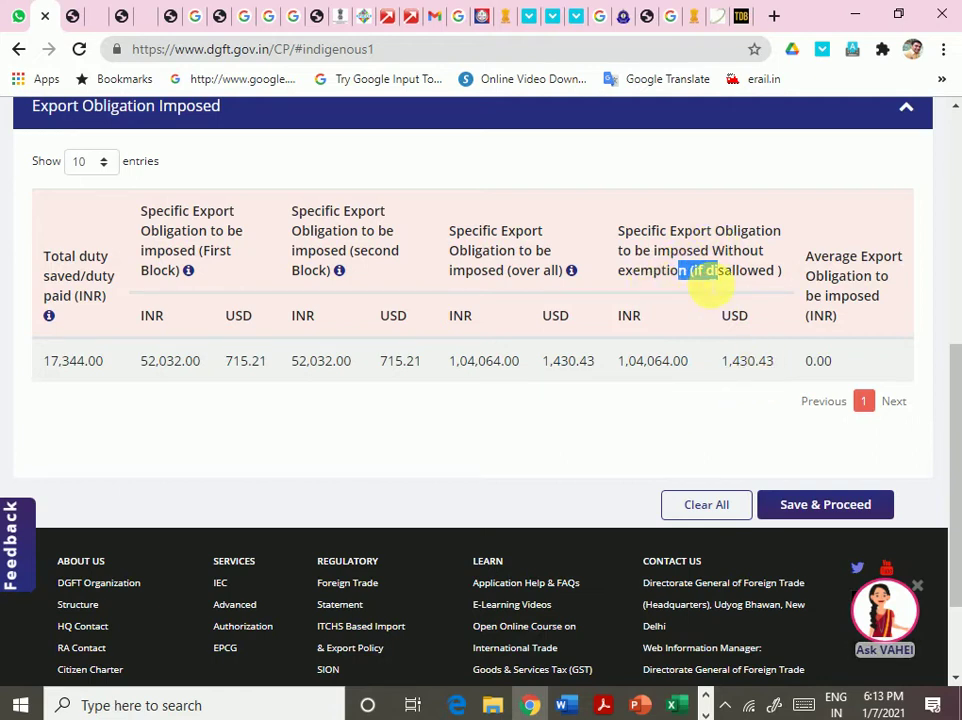
click(710, 288)
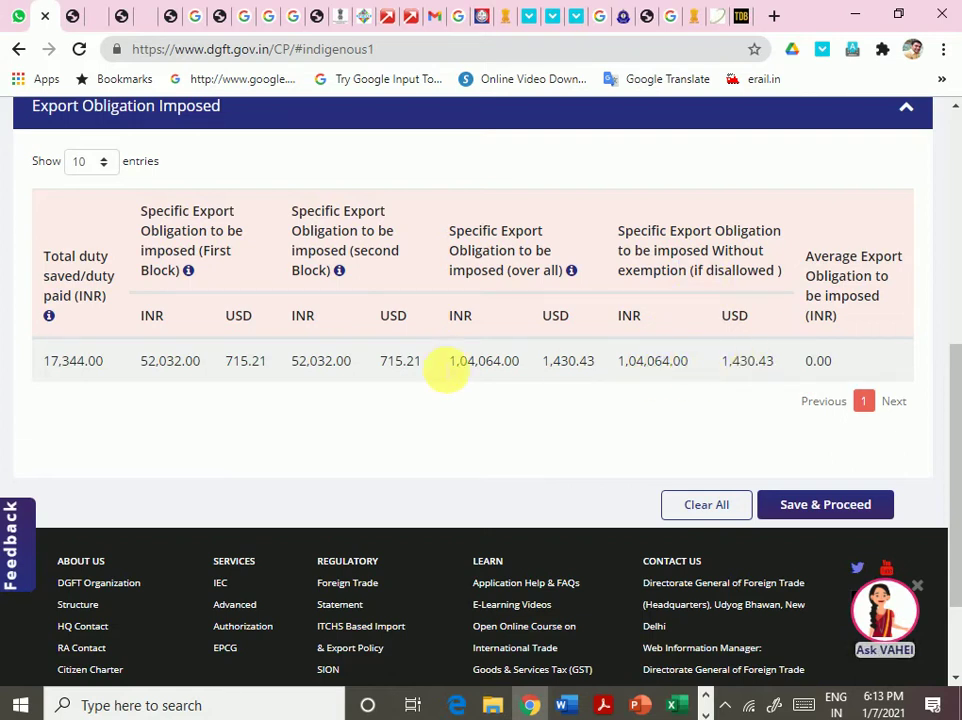
drag(233, 361, 414, 365)
drag(732, 361, 764, 364)
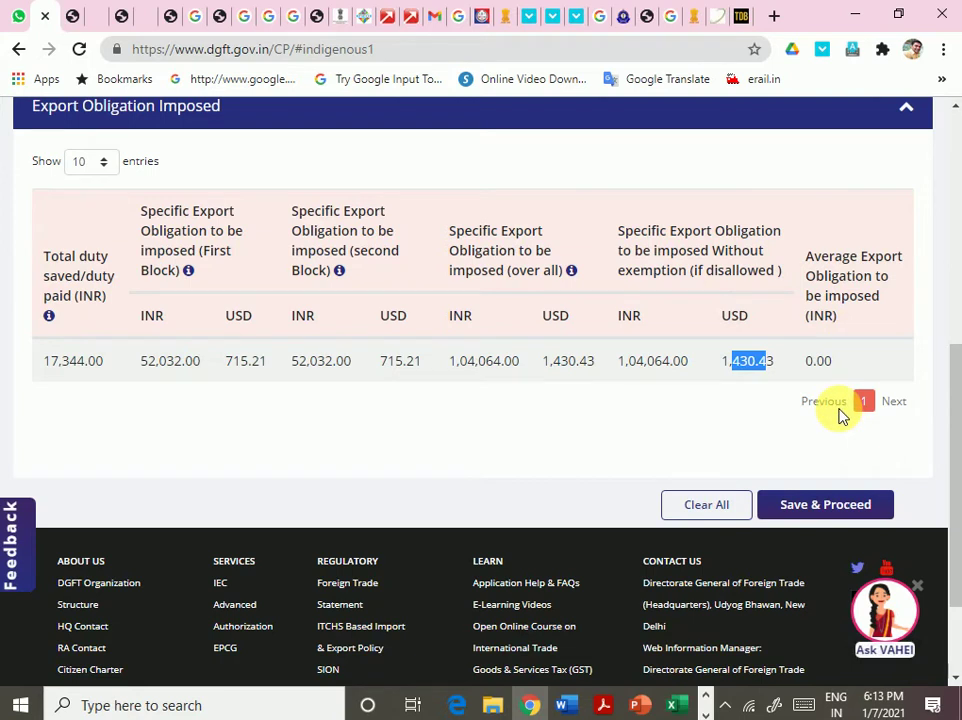
click(857, 505)
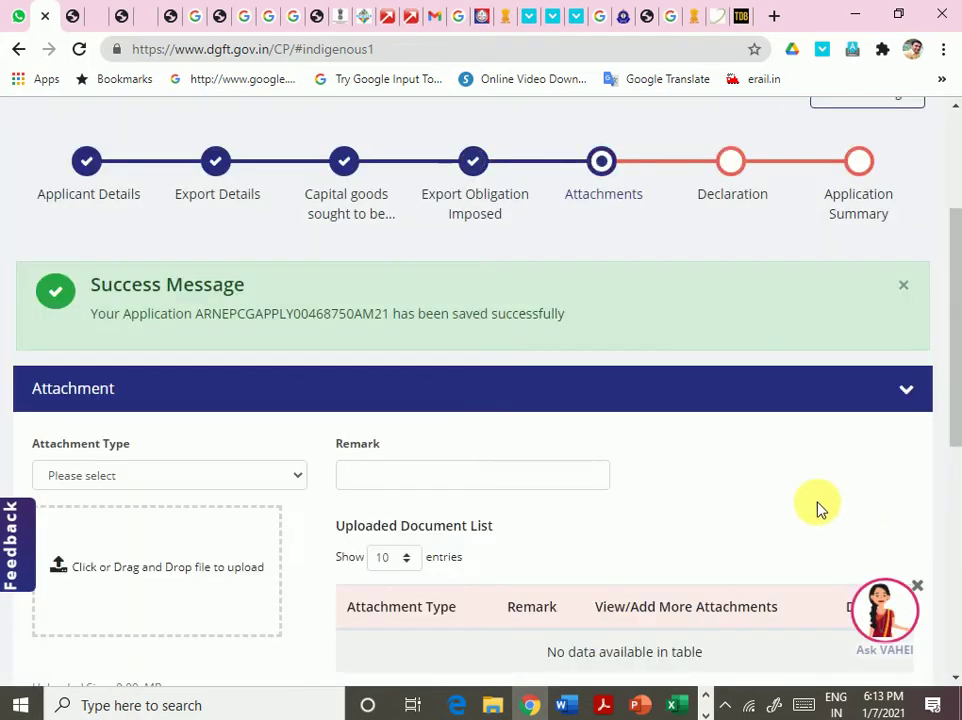
scroll(573, 468, down, 3)
scroll(568, 467, down, 3)
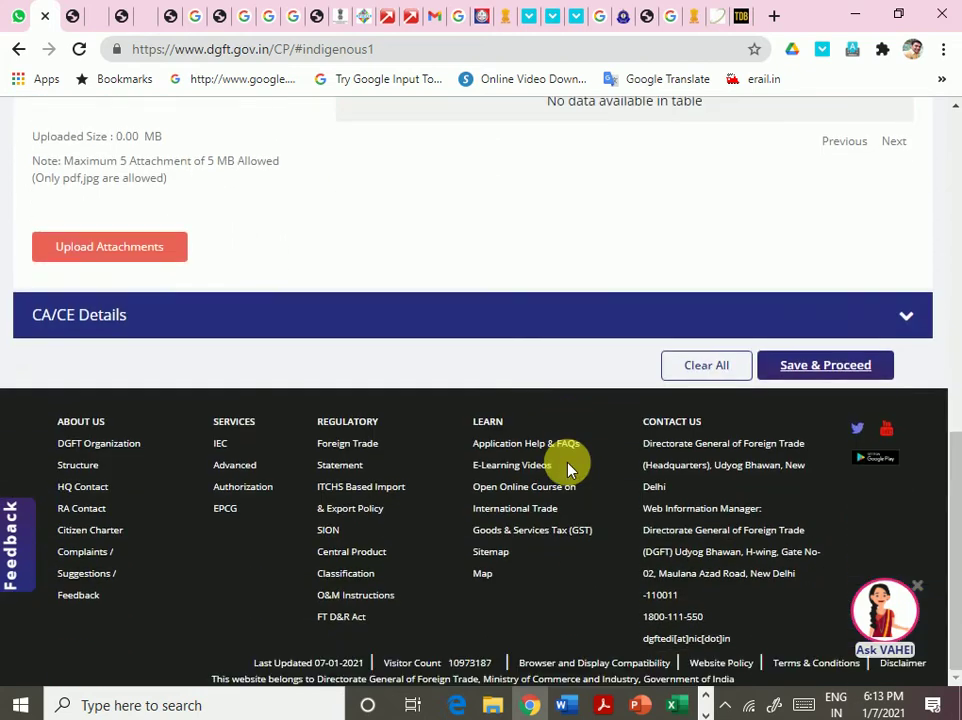
scroll(569, 468, up, 3)
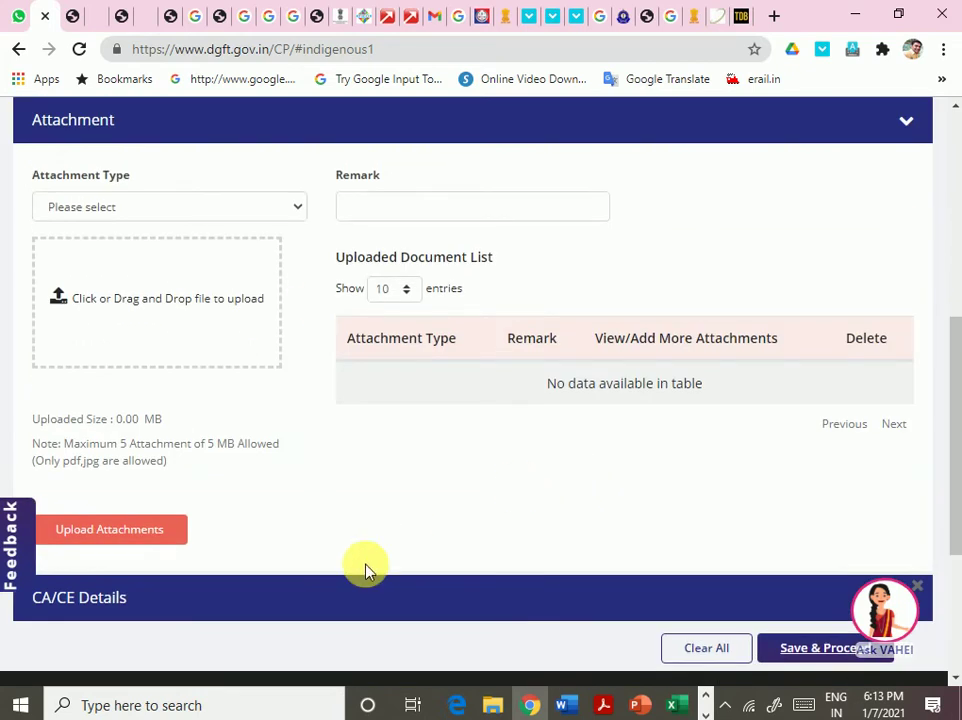
click(263, 212)
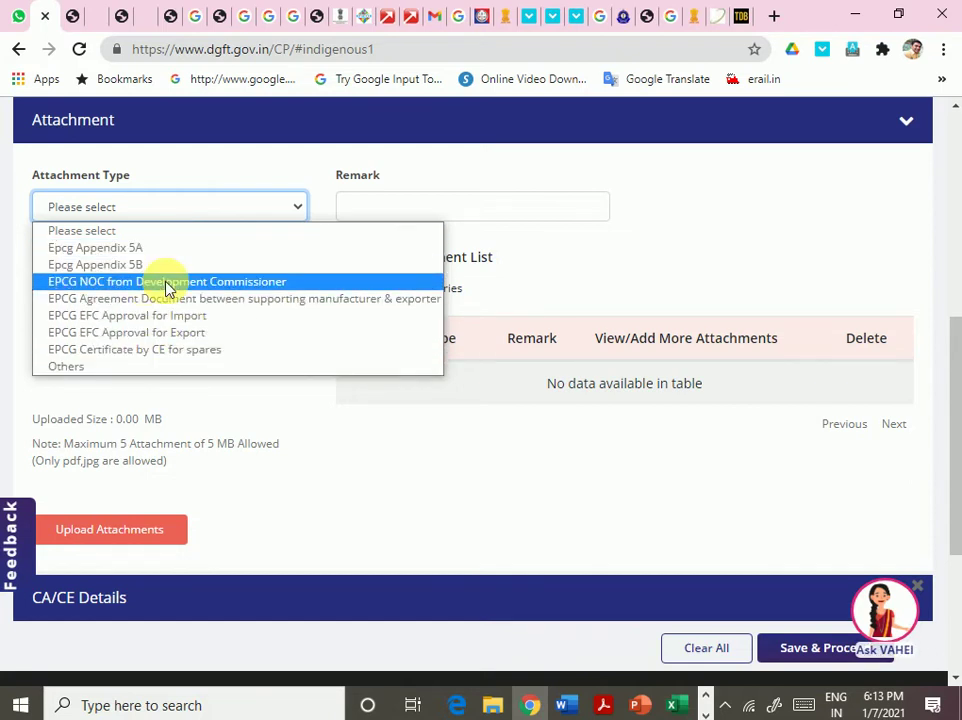
click(571, 704)
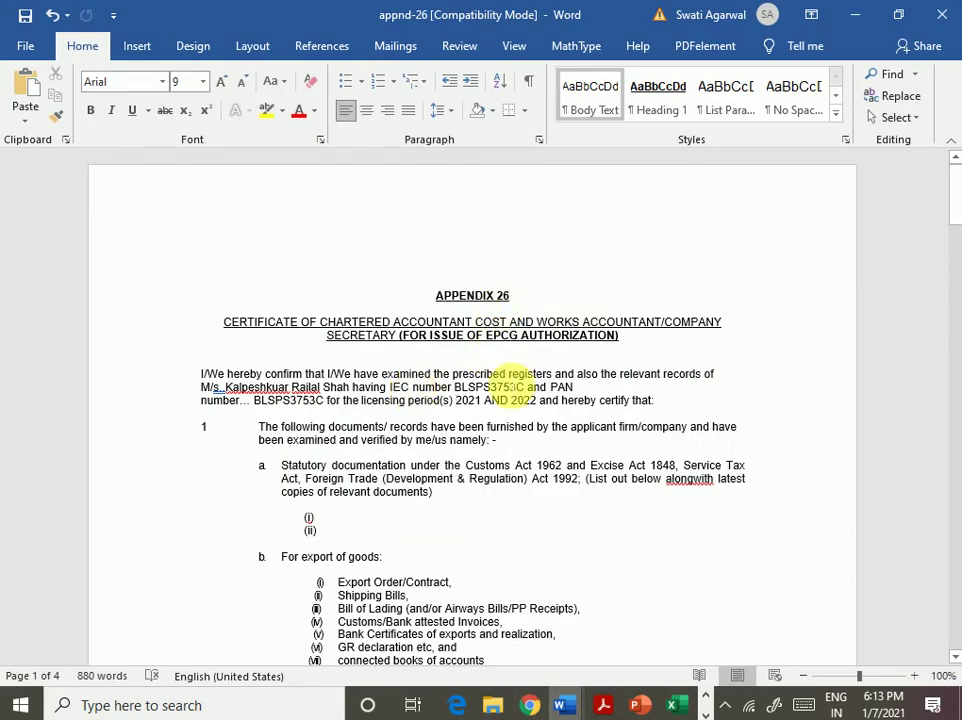
- Scroll through the filled appnd-26 certificate in Word
scroll(478, 369, down, 10)
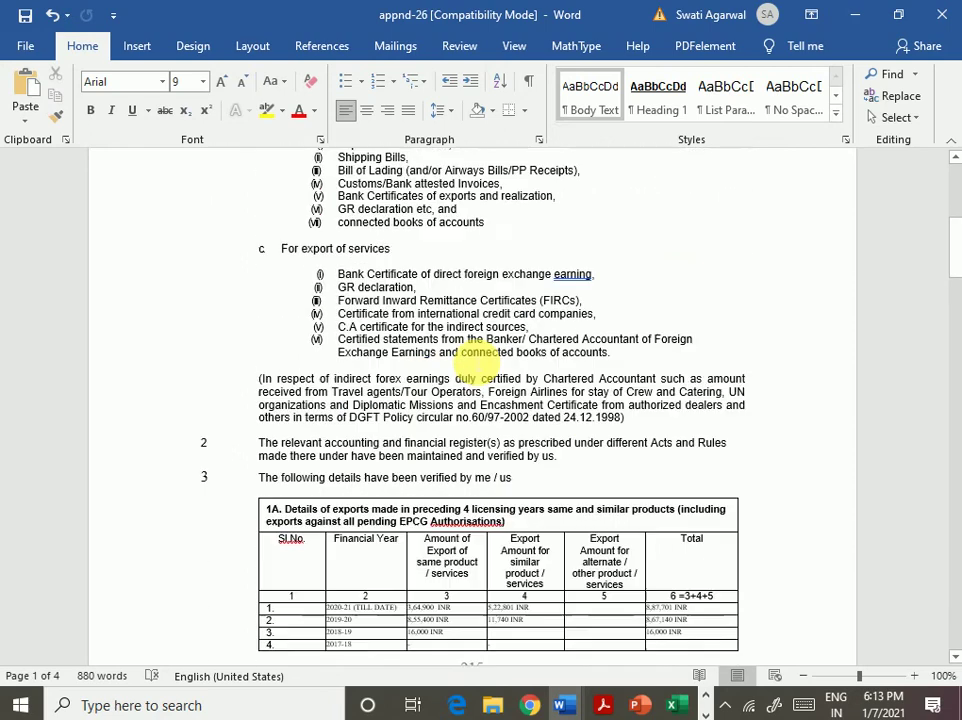
scroll(478, 369, down, 6)
scroll(475, 361, up, 7)
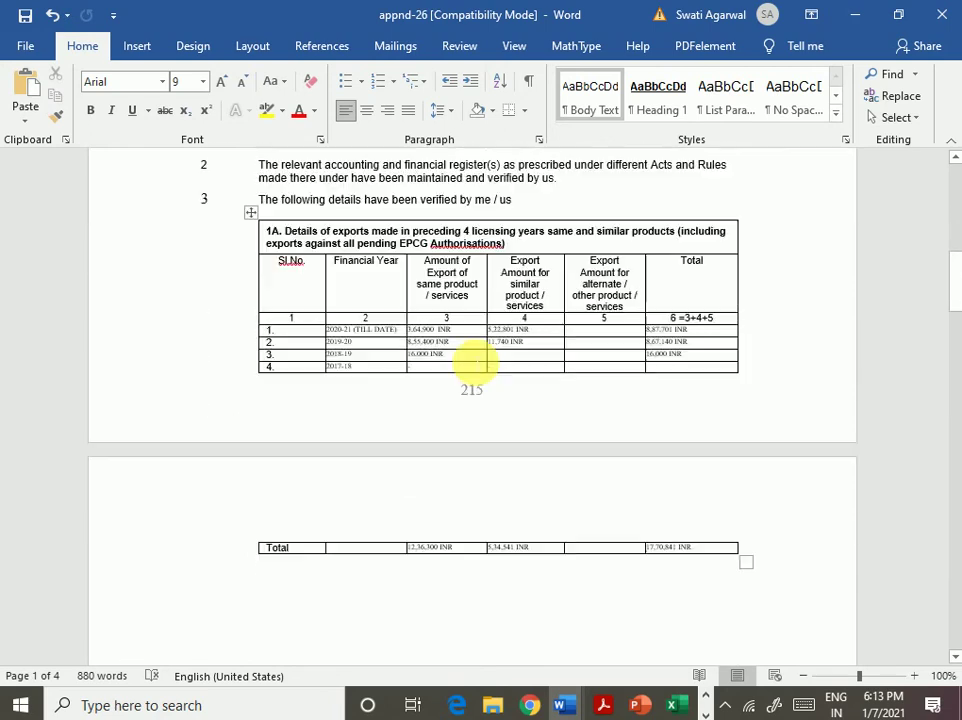
scroll(476, 355, up, 7)
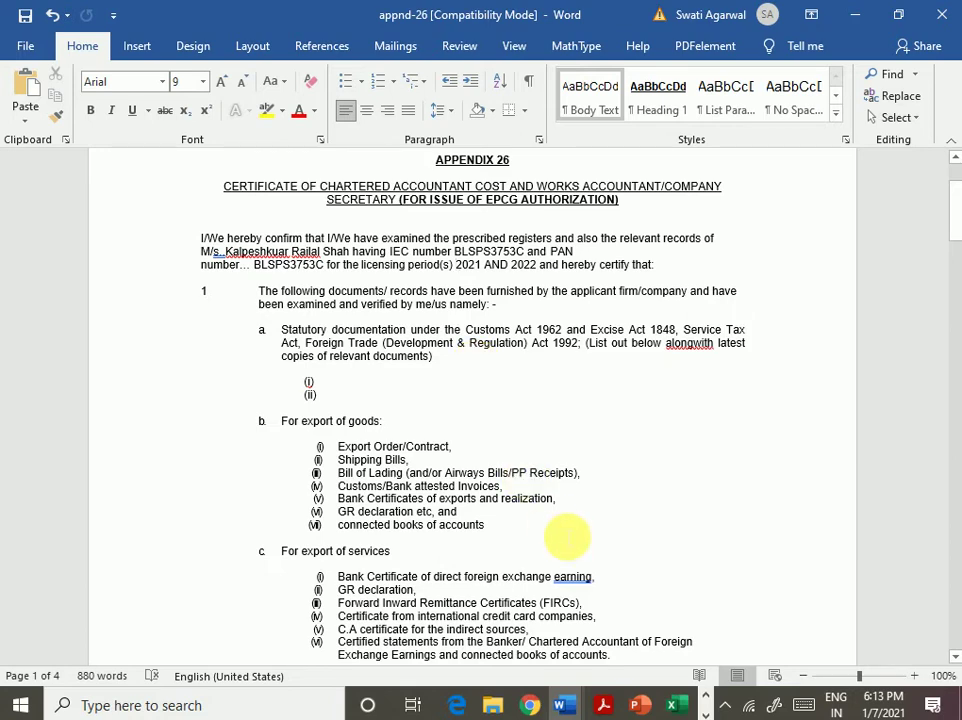
scroll(580, 492, down, 5)
scroll(550, 500, up, 1)
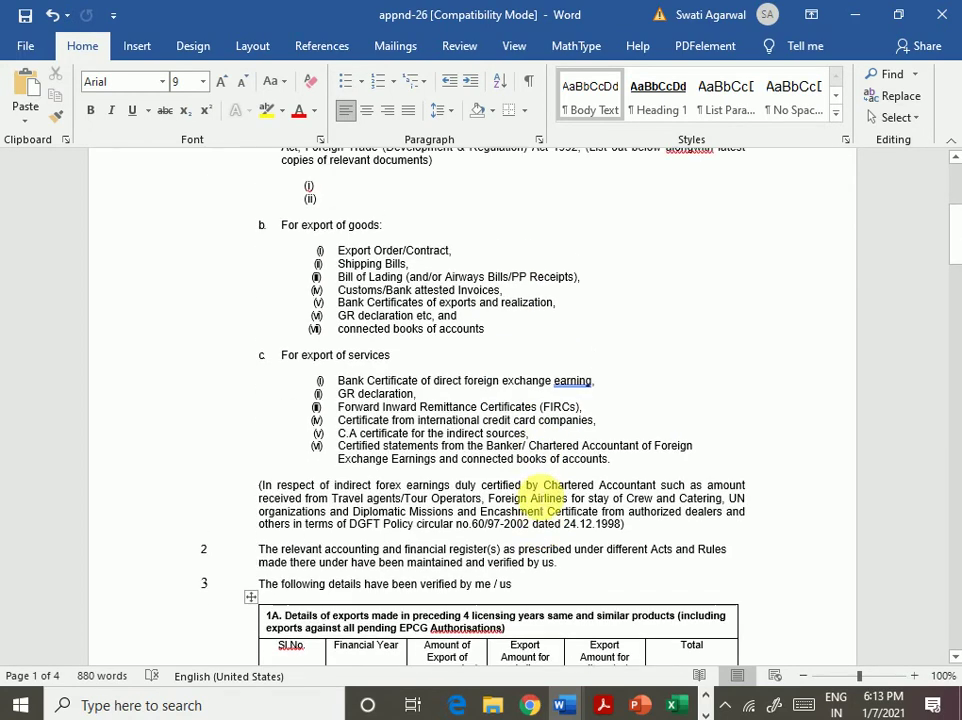
scroll(545, 497, up, 1)
scroll(540, 497, down, 18)
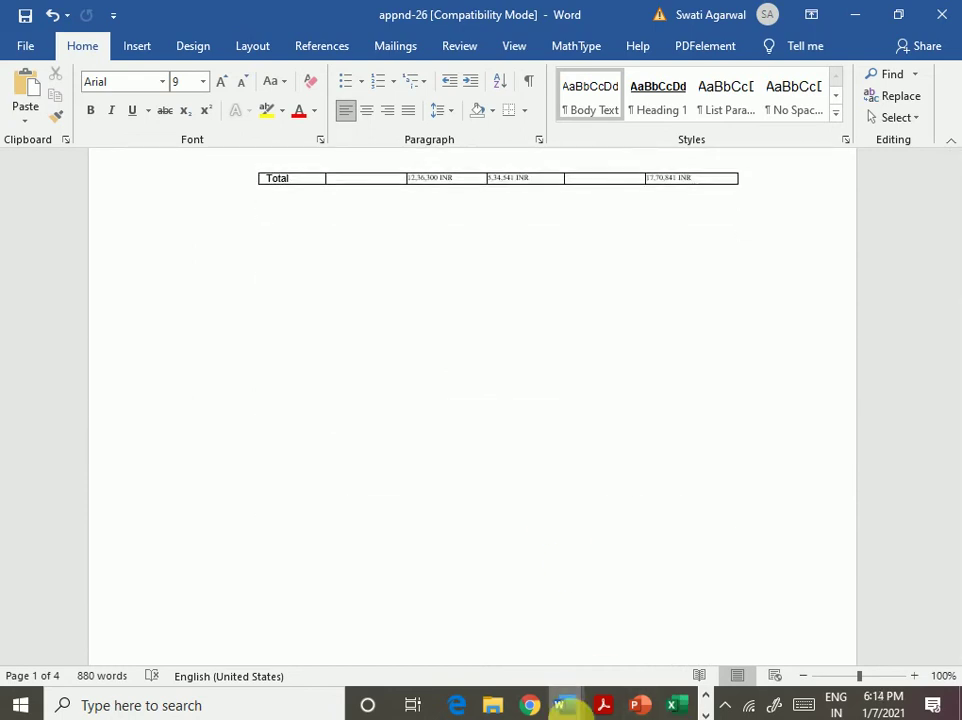
- Review the filled APP32A certificate, then return to the DGFT Attachments page in Chrome
mouse_move(580, 712)
click(625, 625)
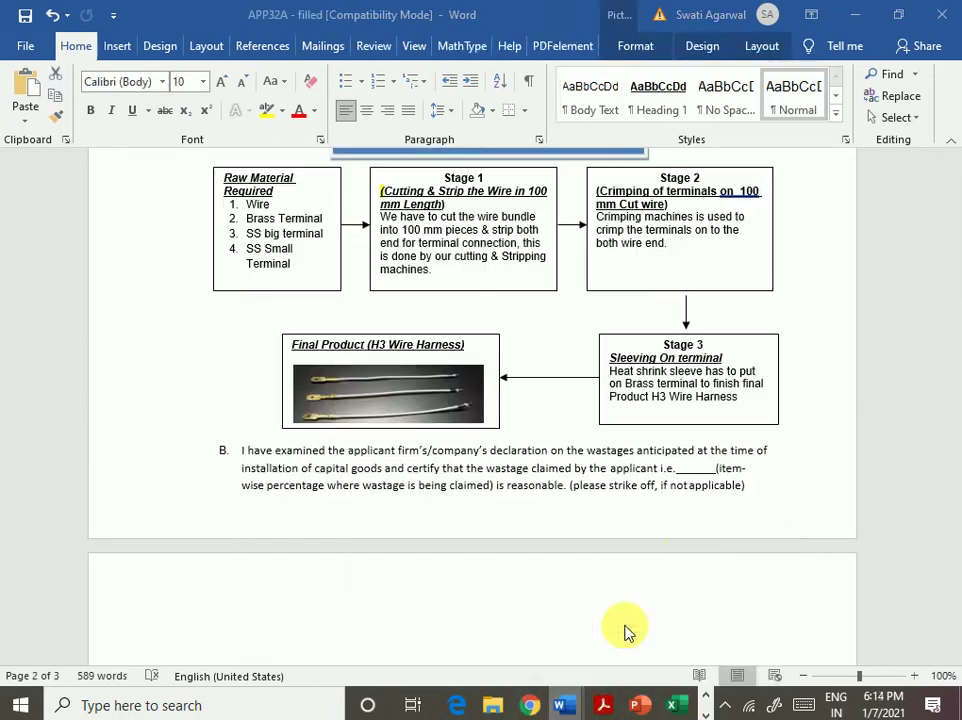
scroll(640, 500, down, 5)
scroll(668, 508, down, 7)
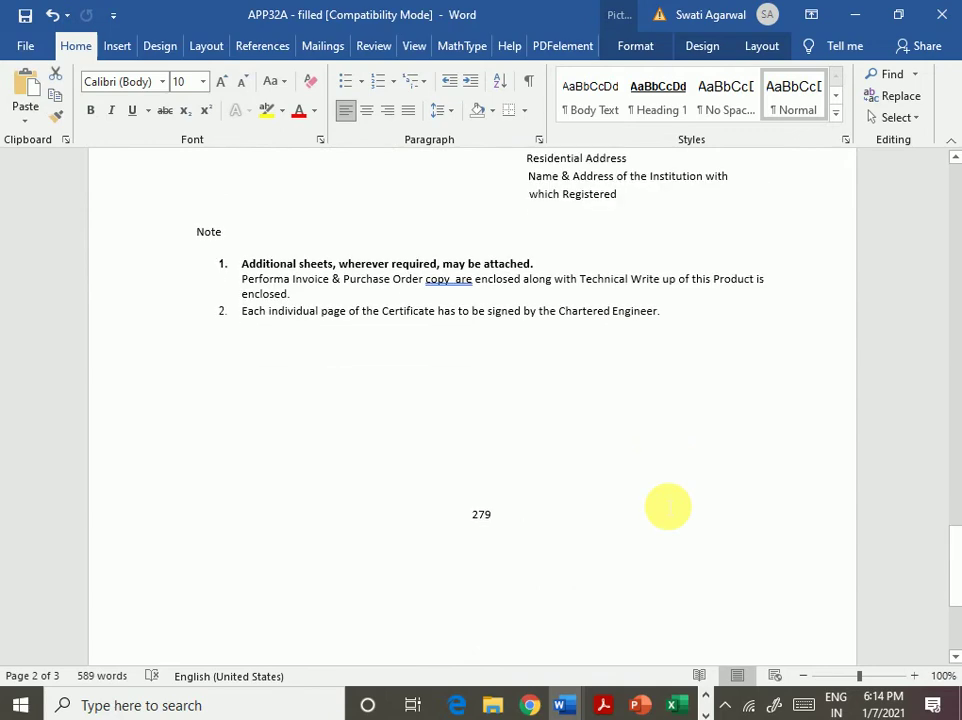
scroll(668, 508, up, 5)
scroll(668, 508, down, 3)
scroll(668, 508, down, 1)
scroll(668, 508, up, 15)
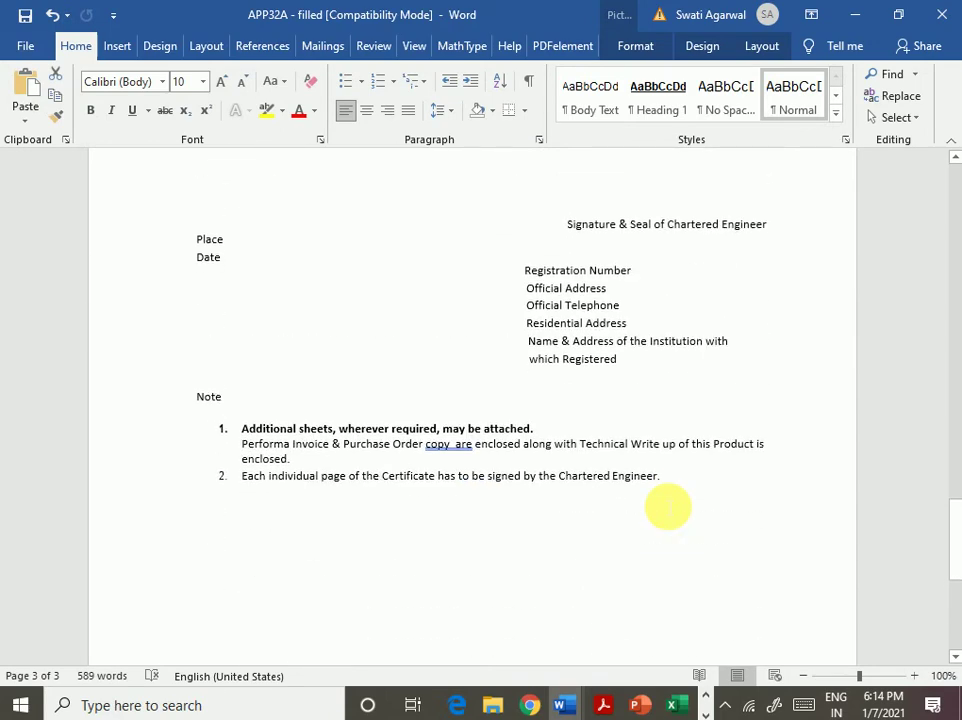
scroll(668, 508, up, 15)
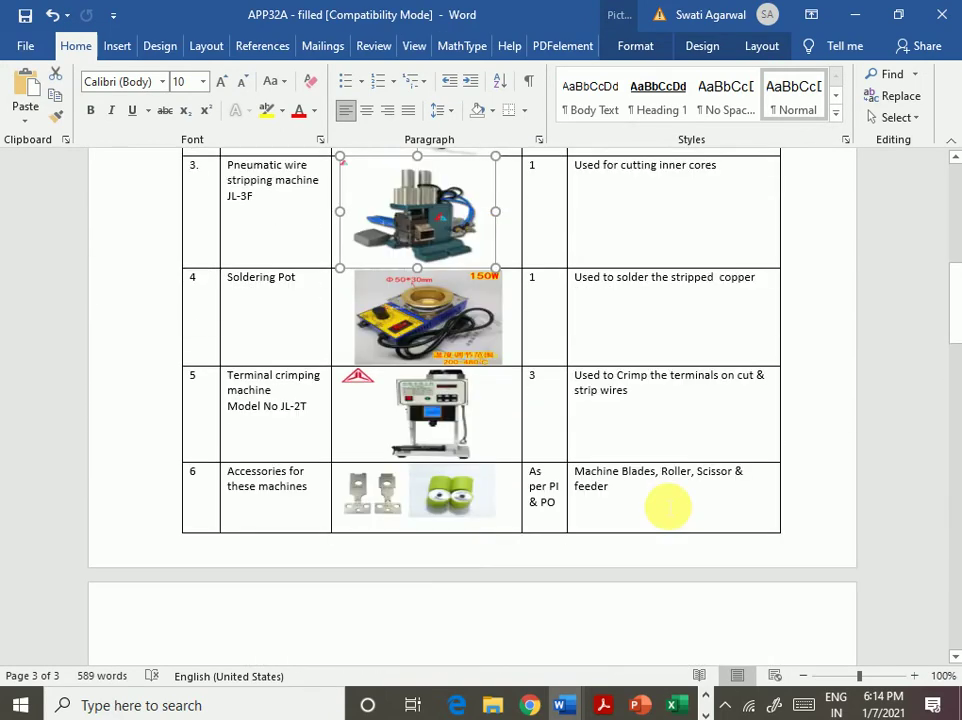
drag(955, 238, 949, 385)
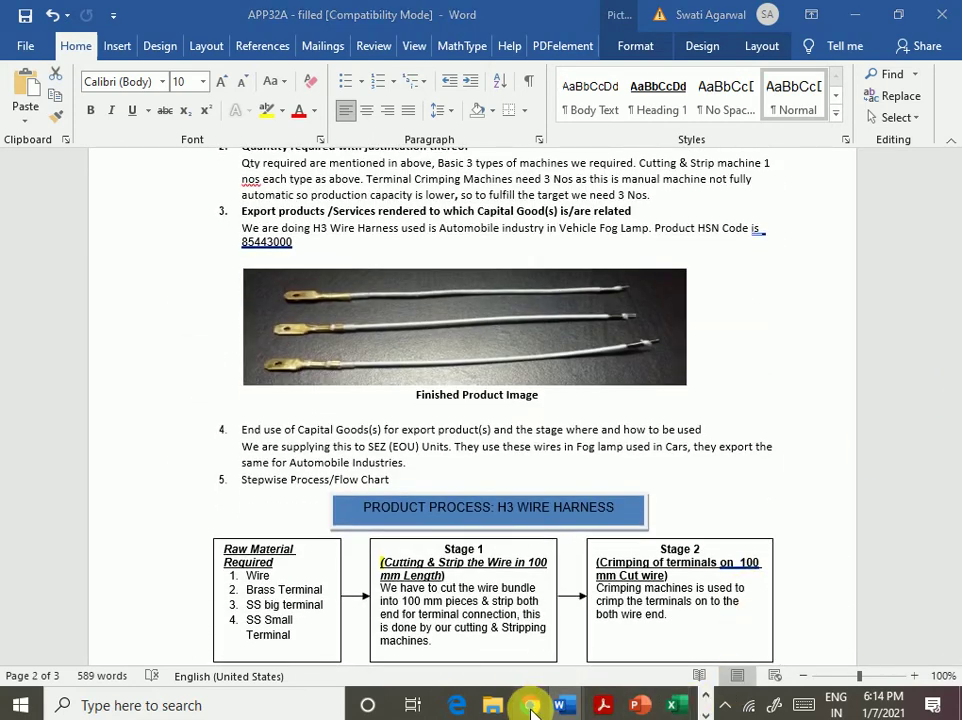
click(533, 705)
click(705, 700)
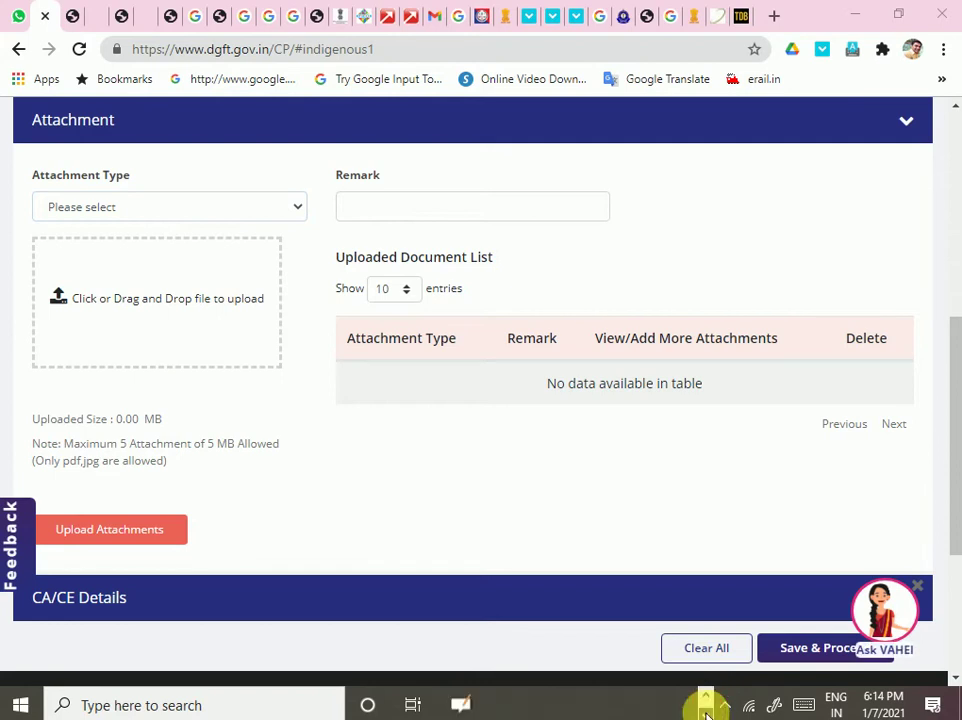
- In OpenBoard, go back to the Chartered engi page and circle the engineer's details in red
click(460, 705)
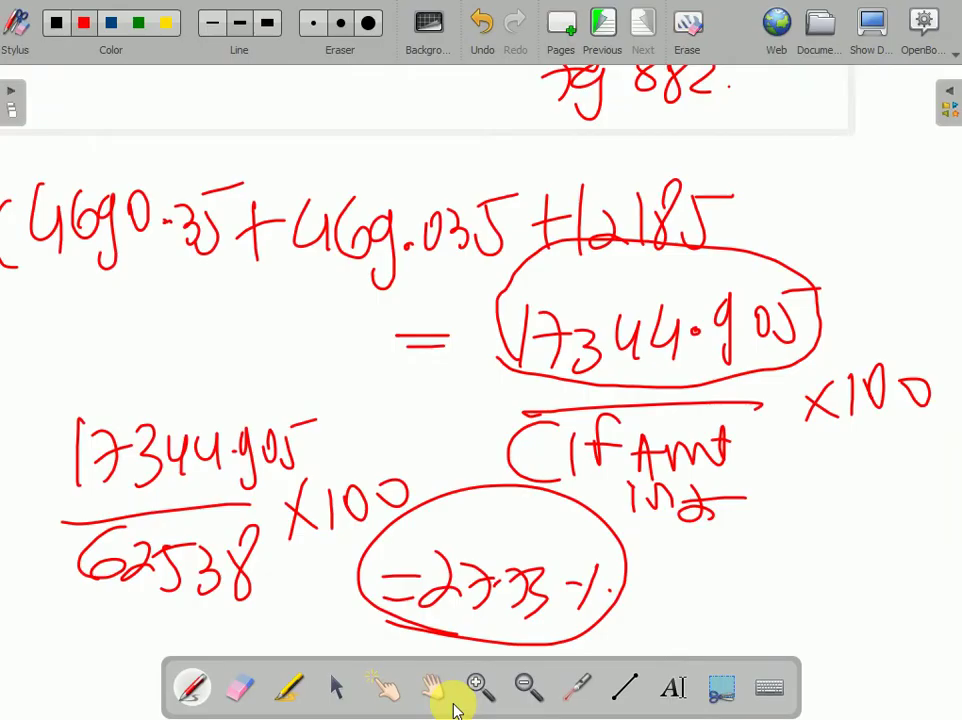
click(576, 30)
click(601, 28)
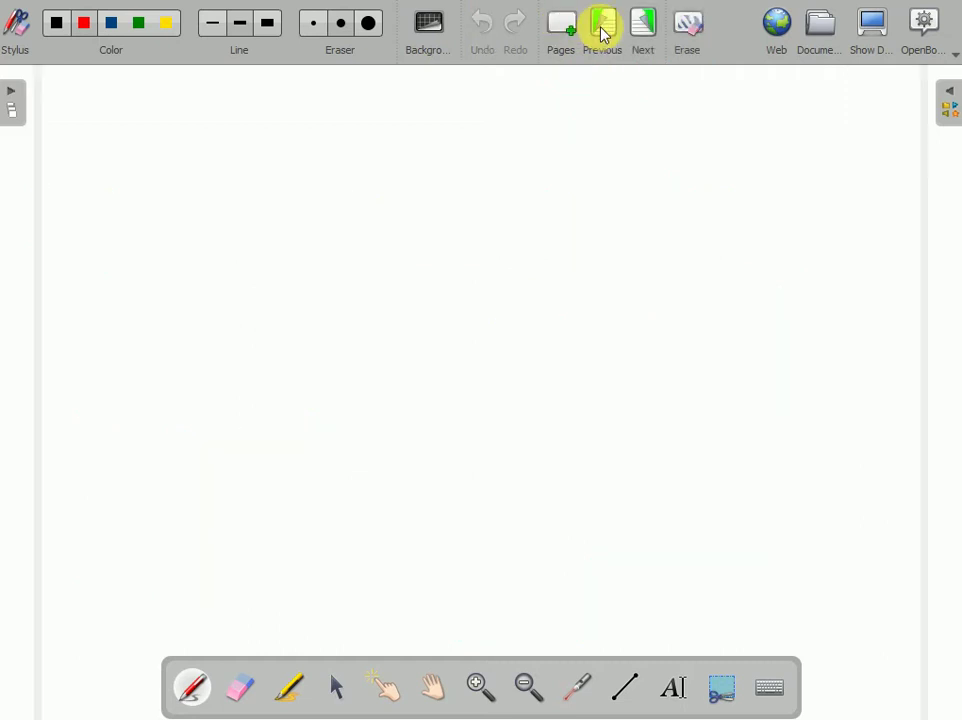
click(603, 33)
click(603, 33)
click(603, 33)
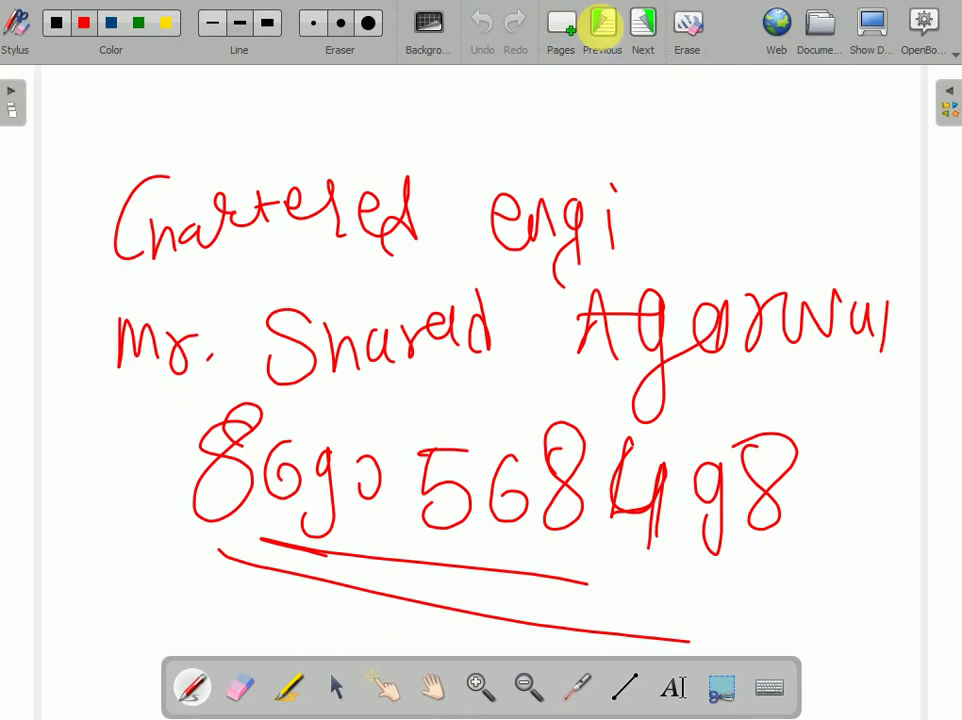
click(603, 25)
click(648, 28)
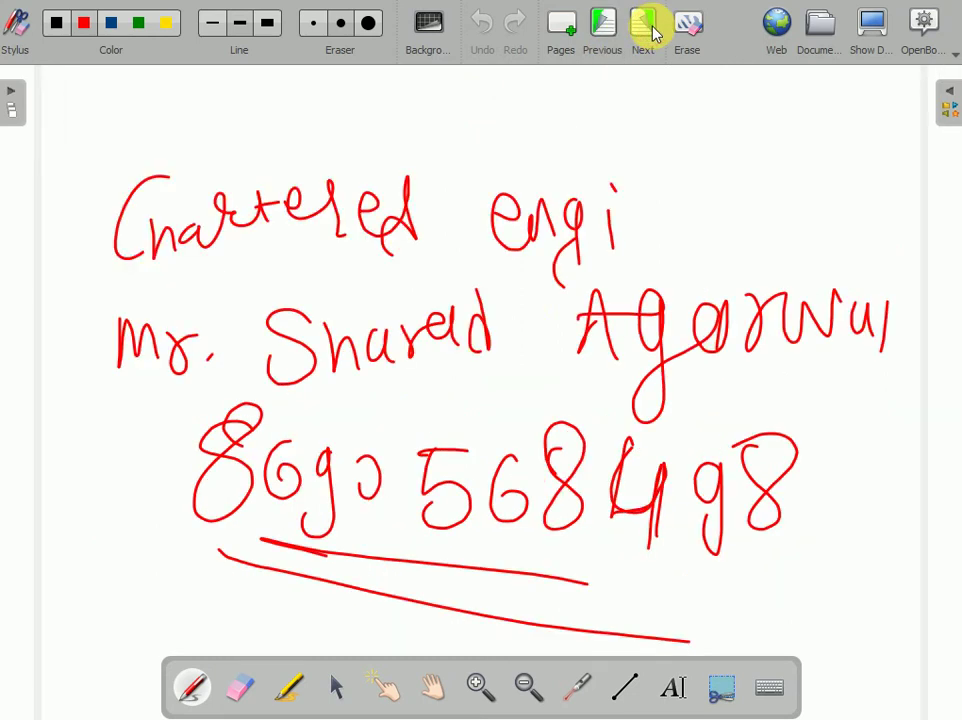
mouse_move(199, 581)
mouse_down()
mouse_move(902, 551)
mouse_move(11, 118)
mouse_move(563, 708)
mouse_move(189, 75)
mouse_up()
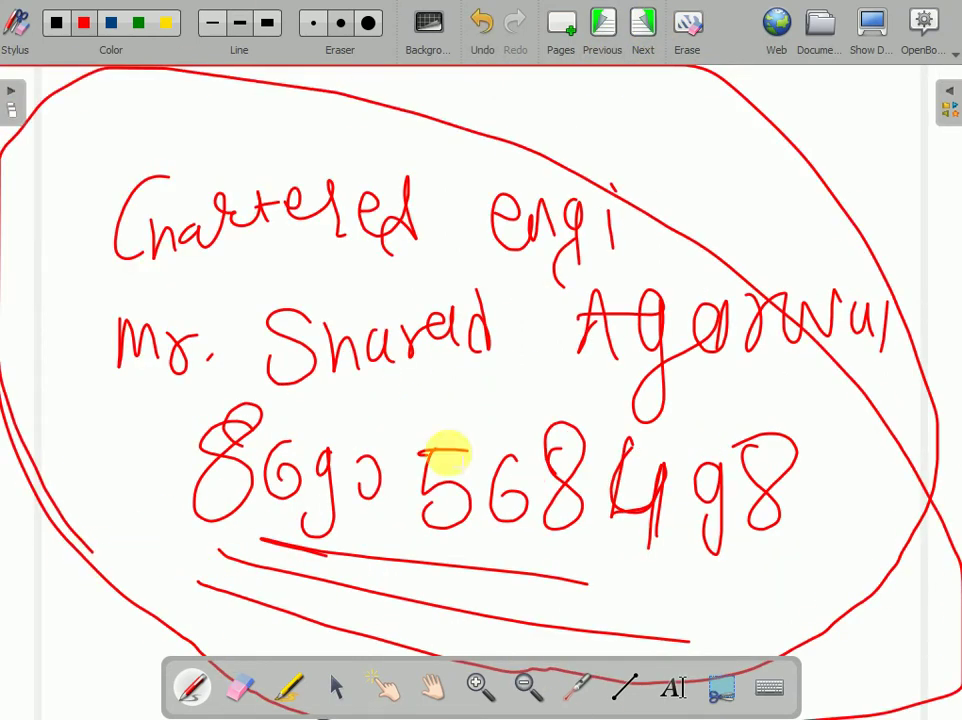
- Hide OpenBoard to reveal the DGFT portal again
click(866, 35)
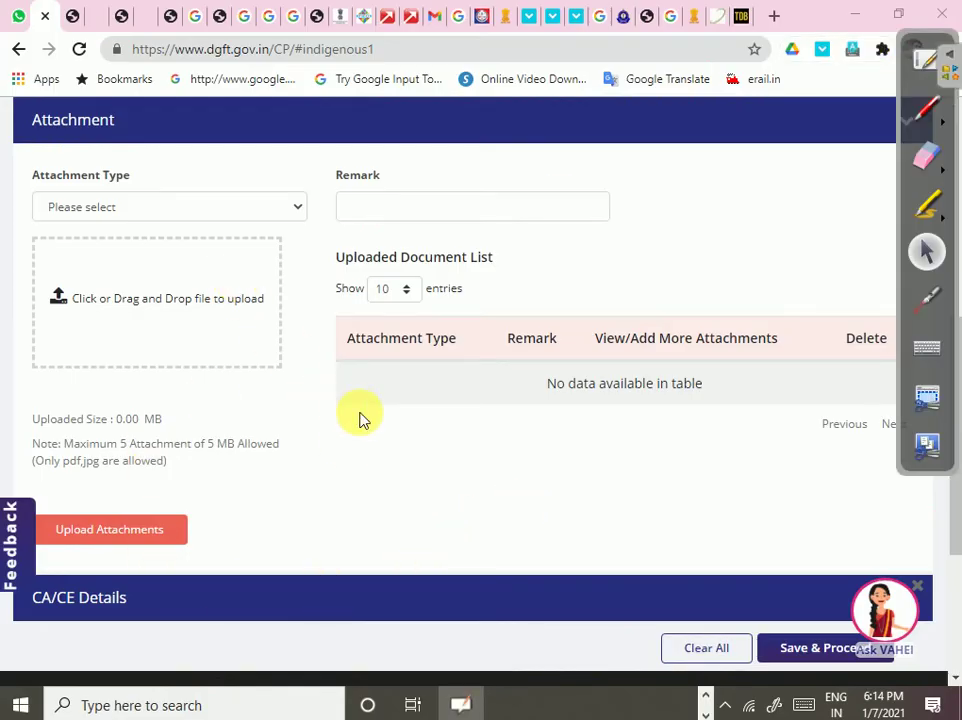
scroll(360, 418, up, 5)
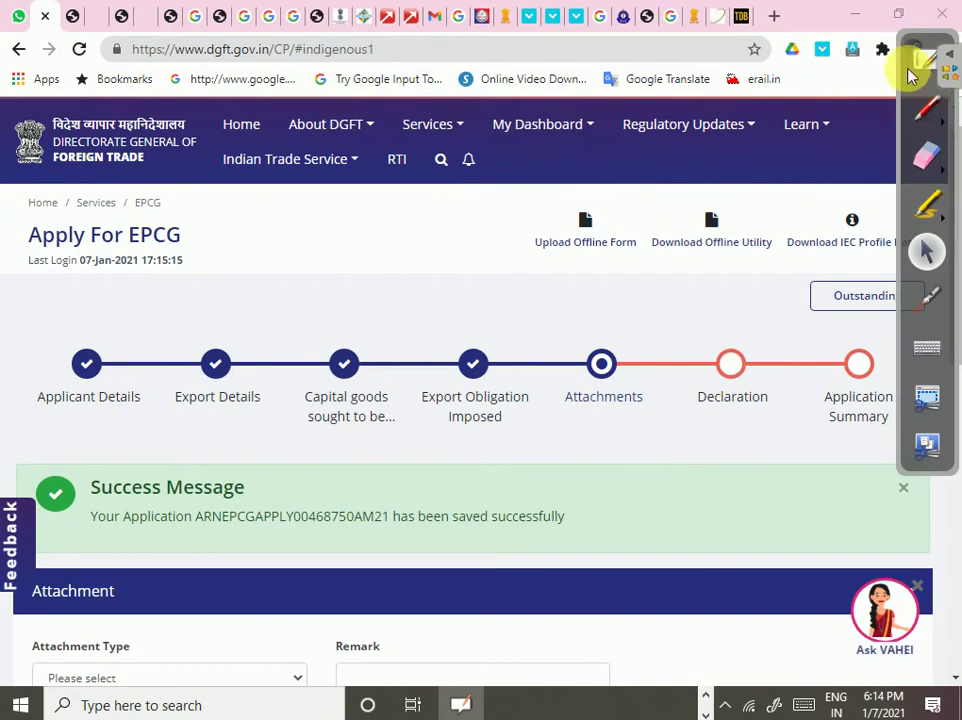
click(916, 45)
click(945, 45)
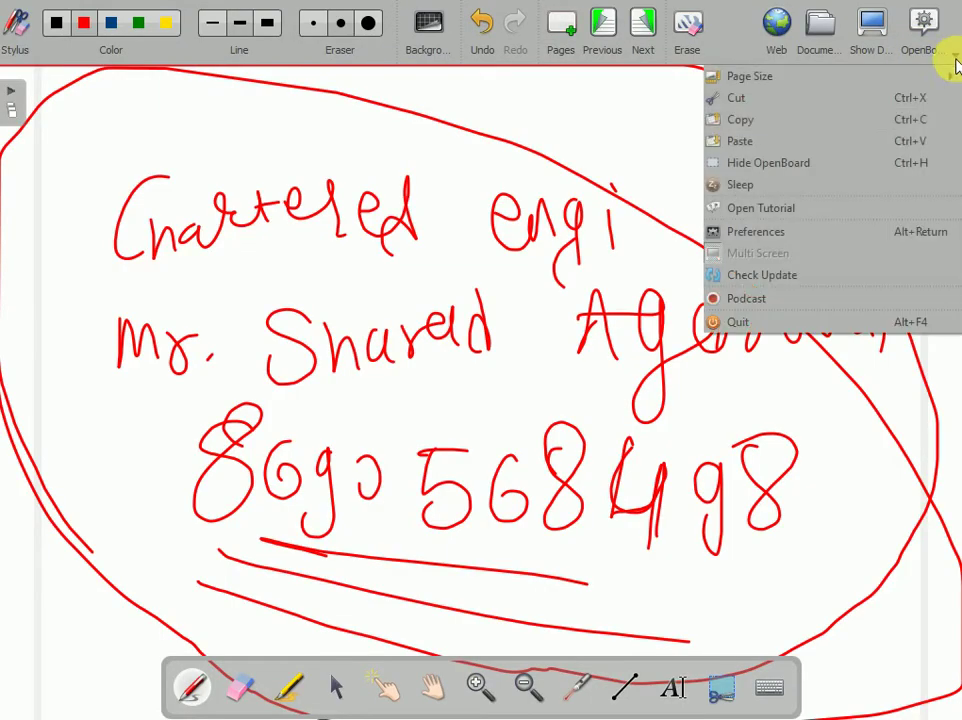
click(788, 162)
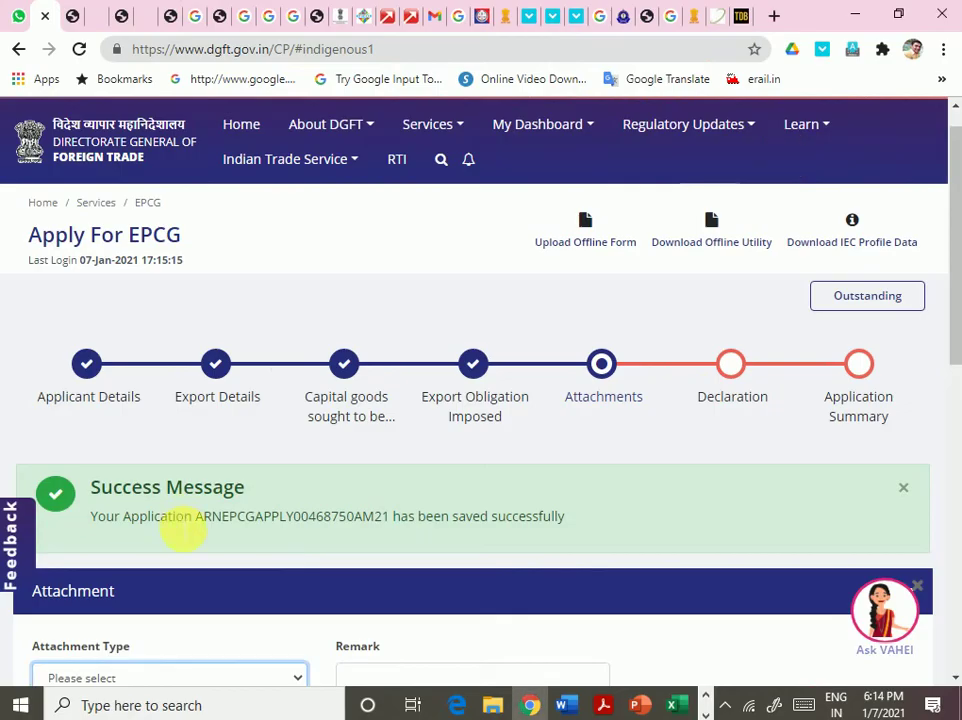
- Scroll down the Attachment step past the attachment type list to the CA/CE Details bar
scroll(220, 540, down, 6)
scroll(281, 453, down, 2)
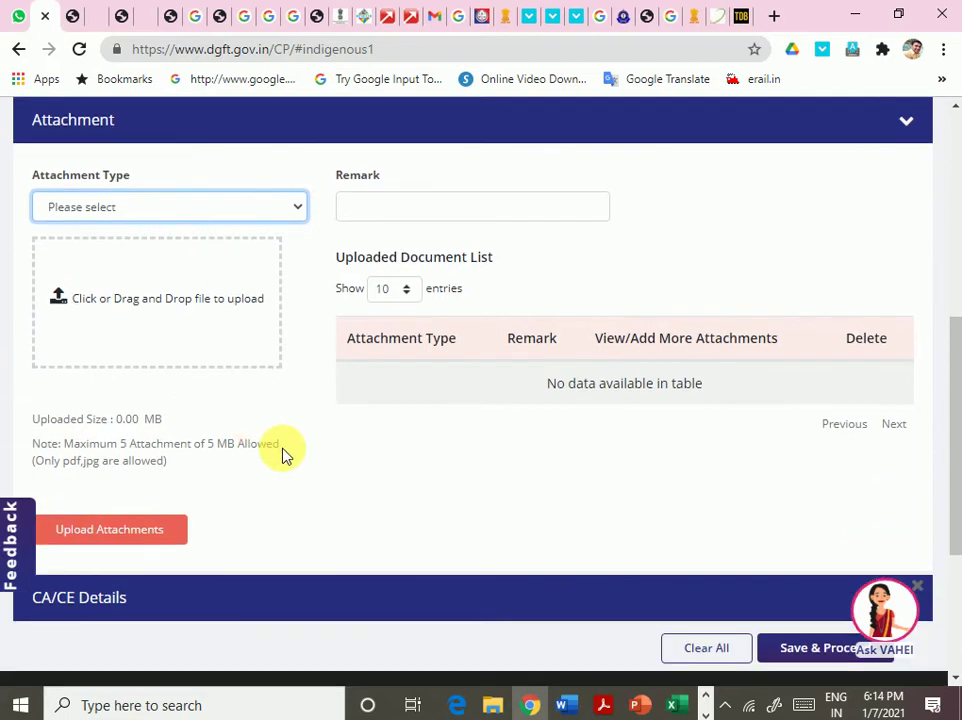
click(200, 210)
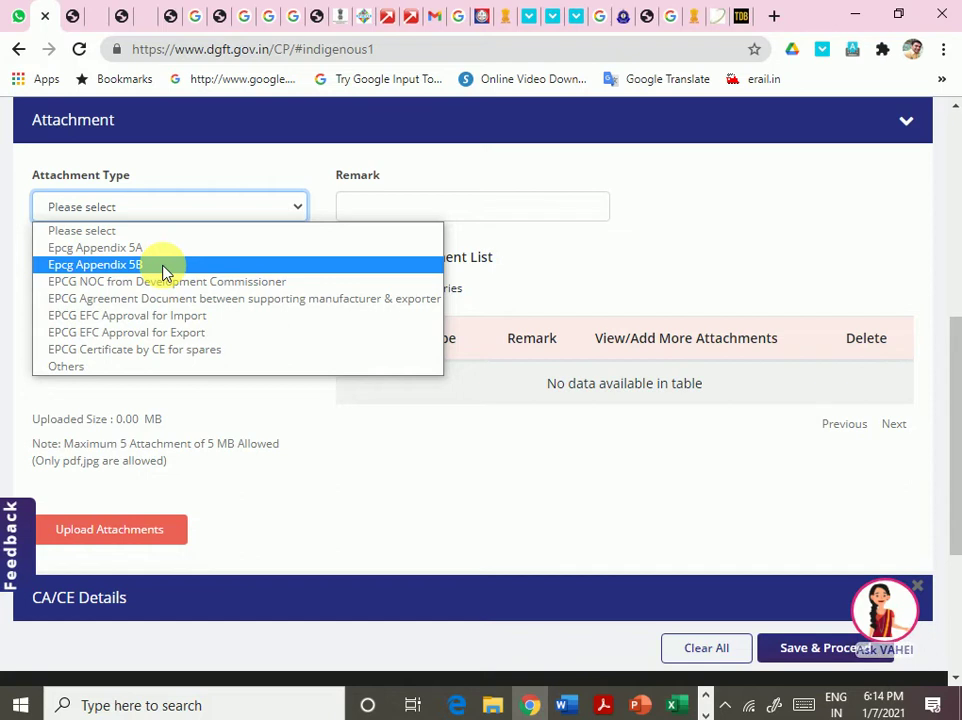
click(277, 540)
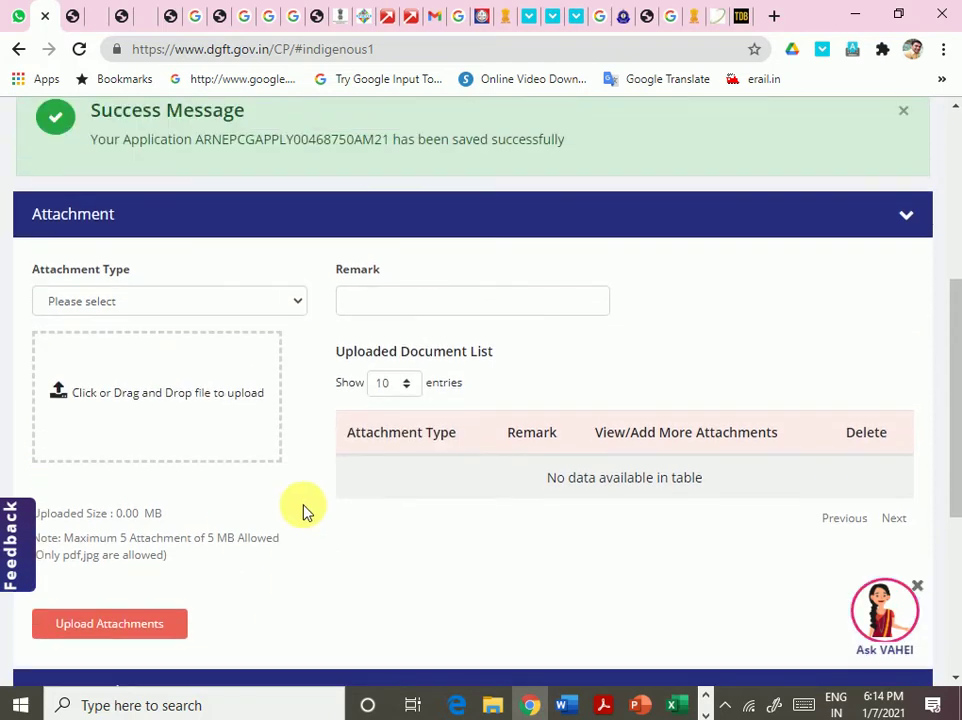
scroll(305, 510, down, 3)
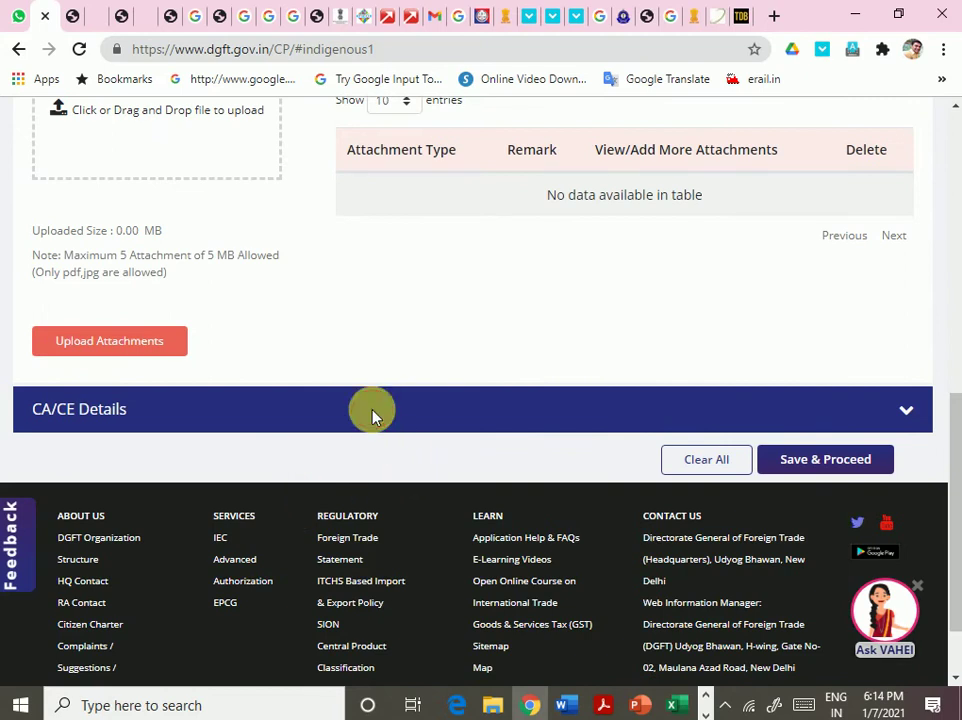
- Expand CA/CE Details, highlight the certificate approval instructions, and start adding a CA/CE detail
click(910, 412)
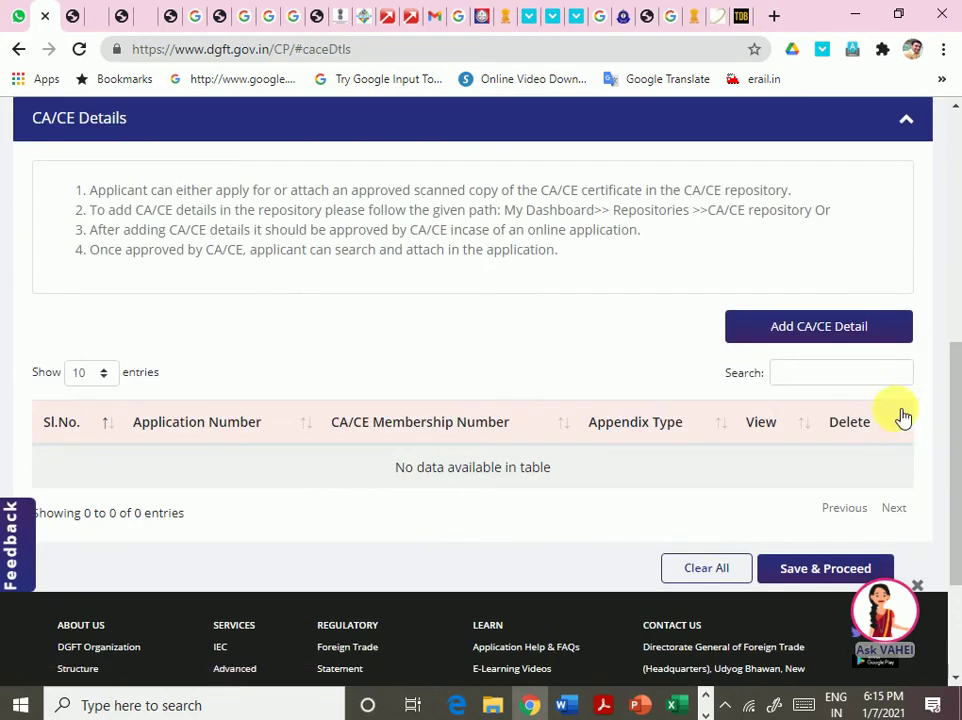
scroll(622, 437, up, 1)
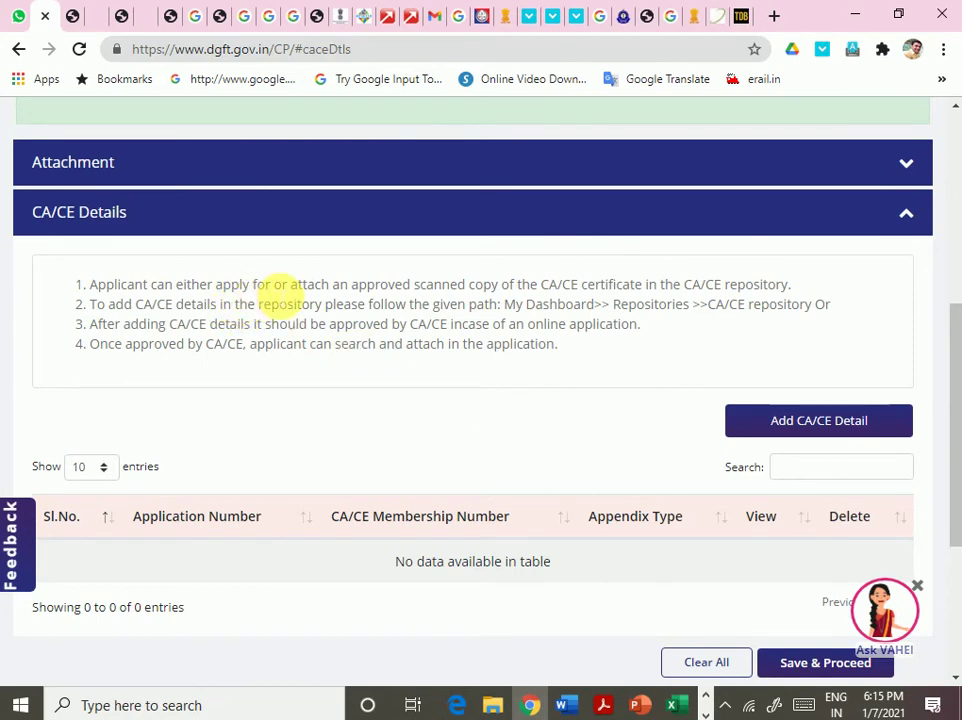
drag(321, 286, 790, 292)
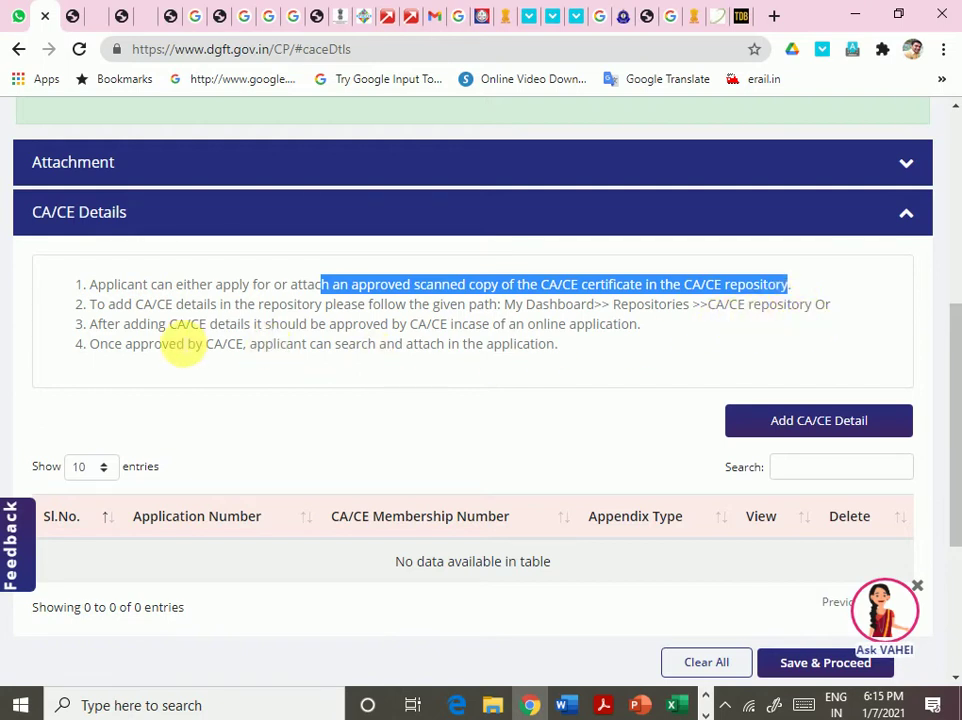
drag(209, 330, 659, 333)
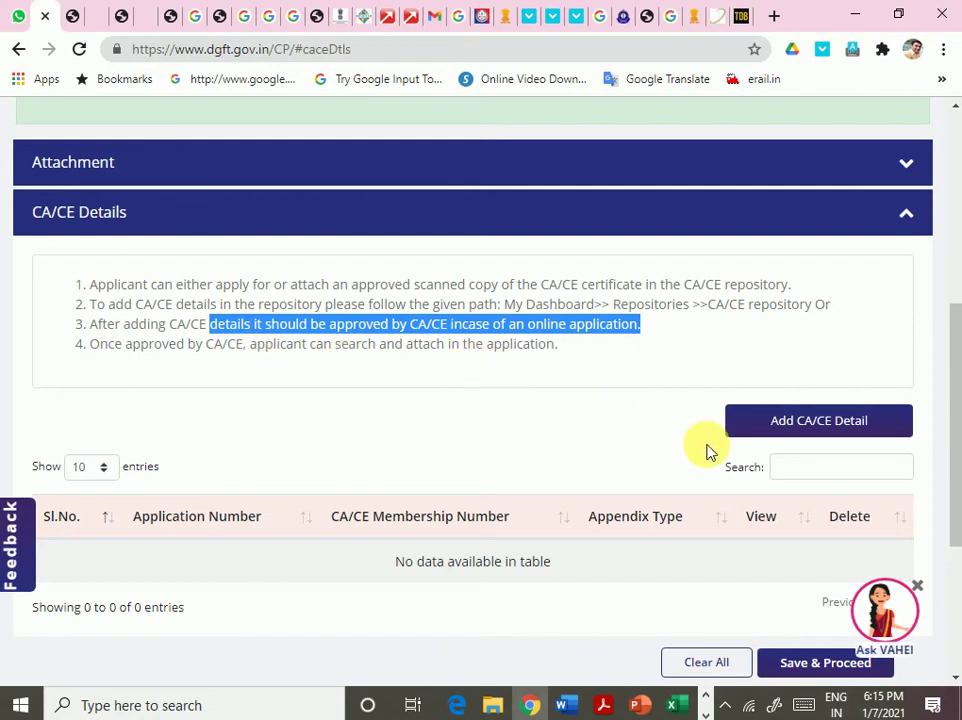
scroll(708, 451, down, 2)
scroll(740, 470, up, 2)
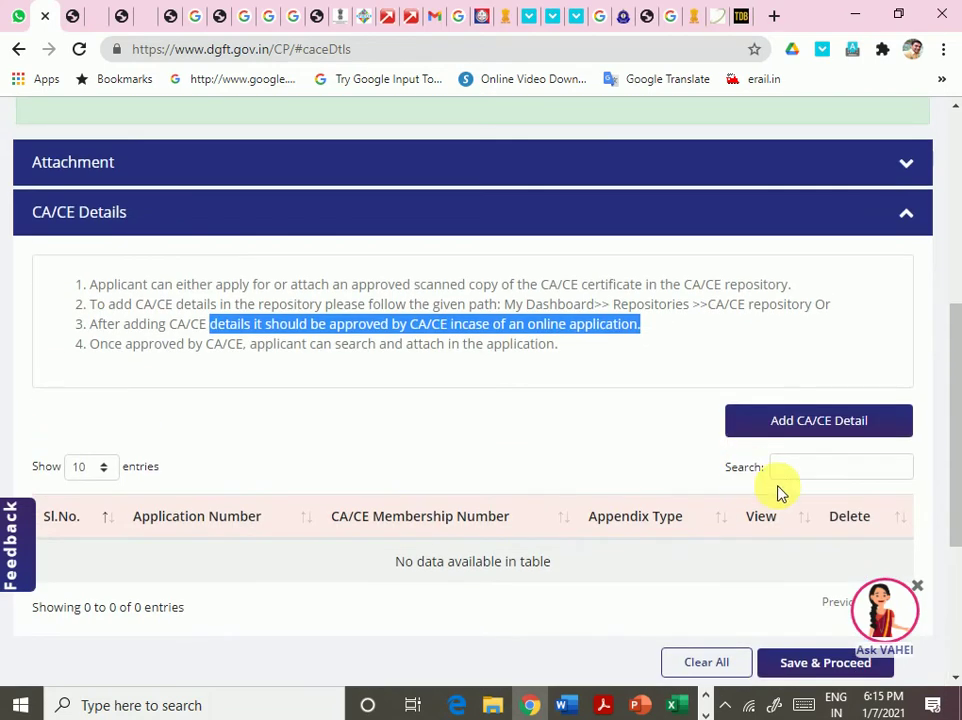
click(799, 436)
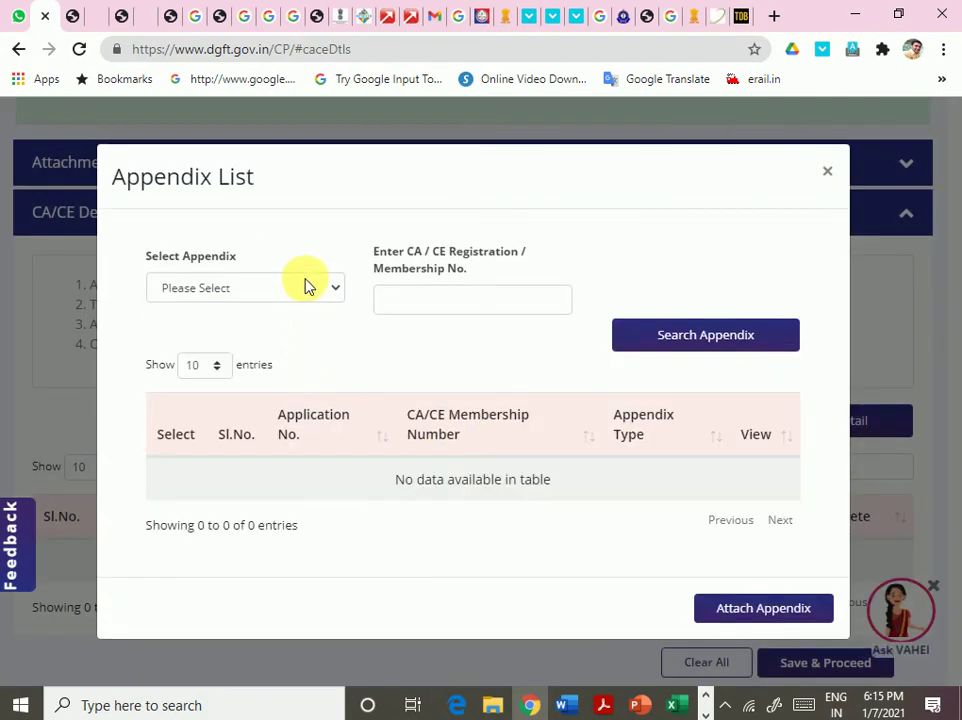
- Select appendix type 5A in the Appendix List and glance at the appnd-26 Word document
click(308, 285)
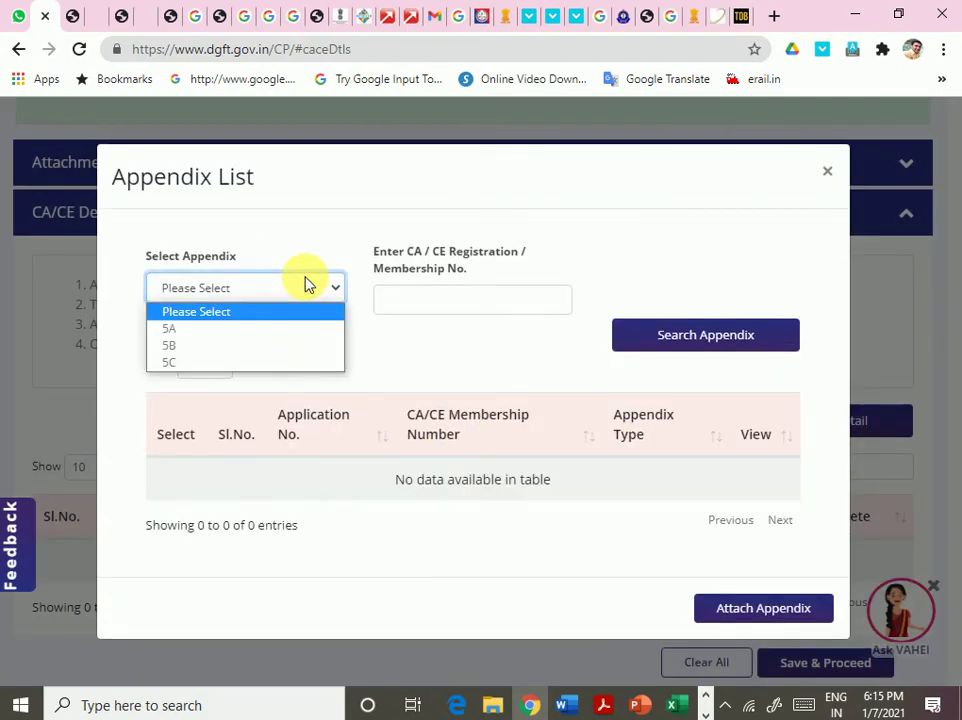
click(215, 332)
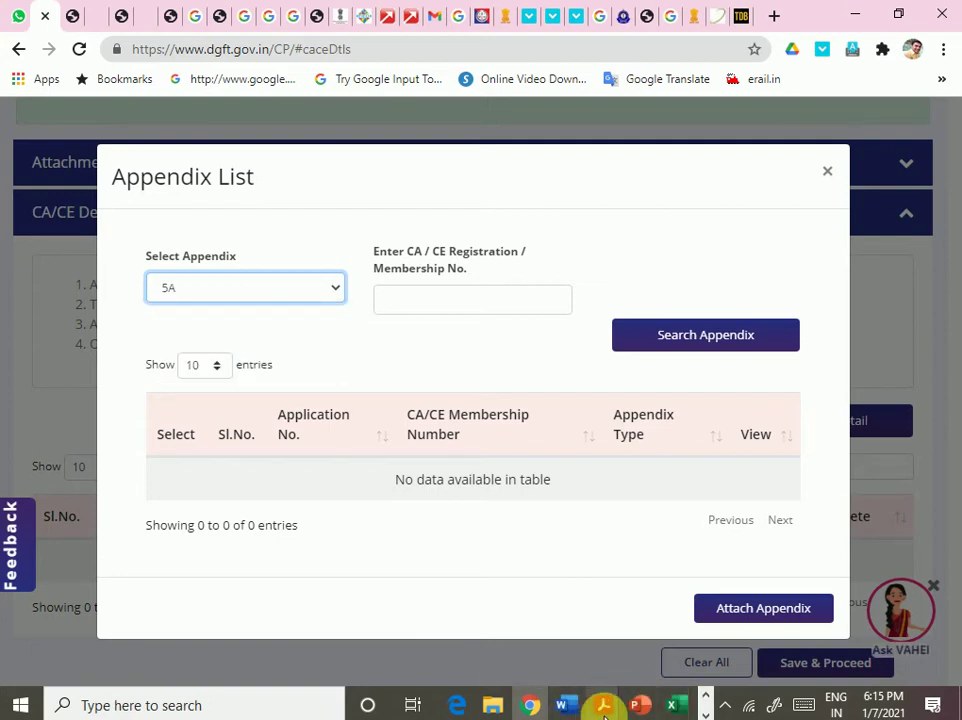
mouse_move(569, 702)
mouse_move(715, 628)
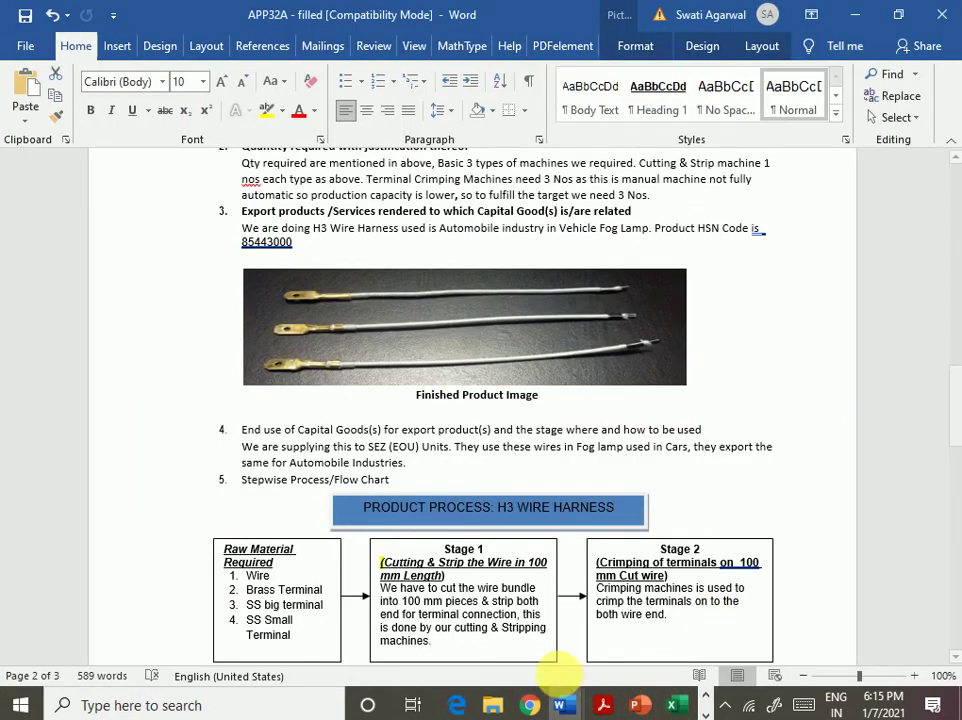
click(414, 644)
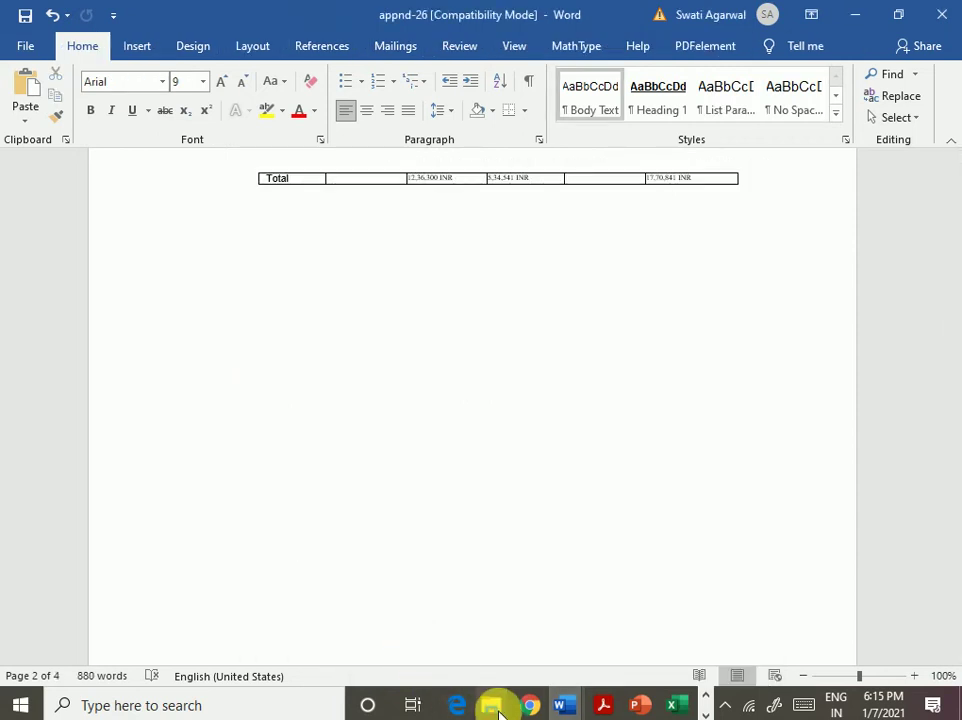
click(532, 704)
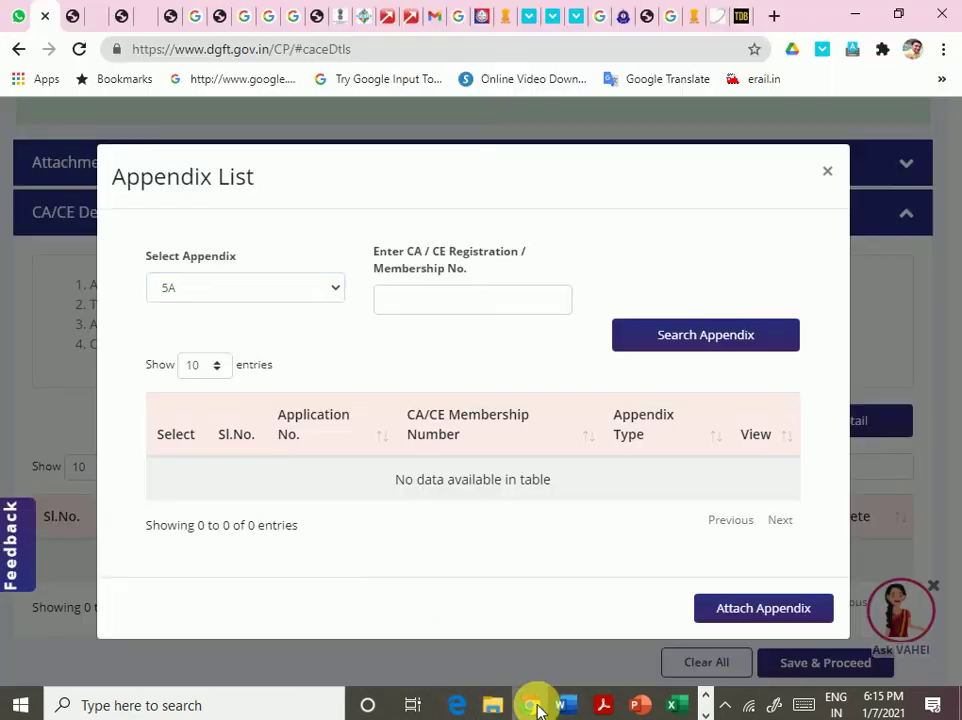
- Search 5A appendices using the CA/CE membership number; no results are returned
click(286, 286)
click(288, 326)
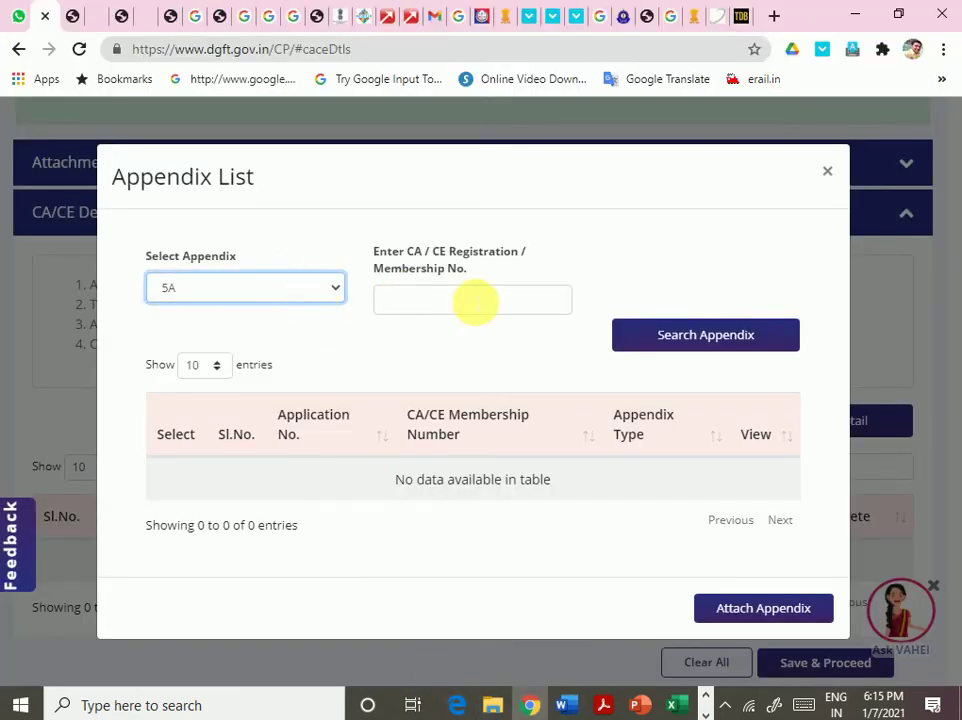
click(471, 318)
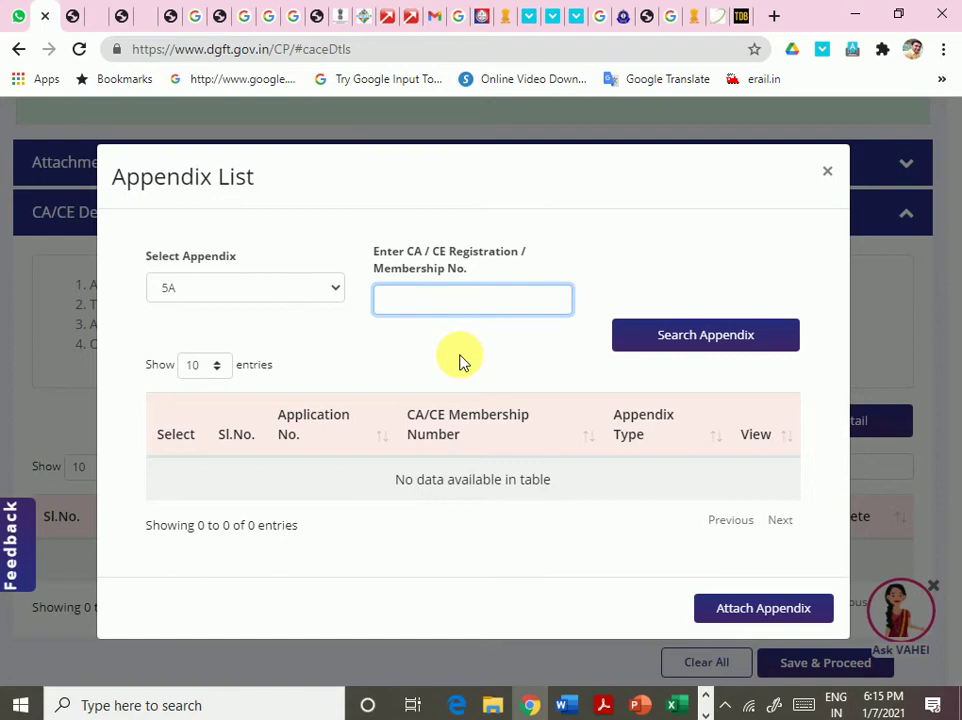
text(123456)
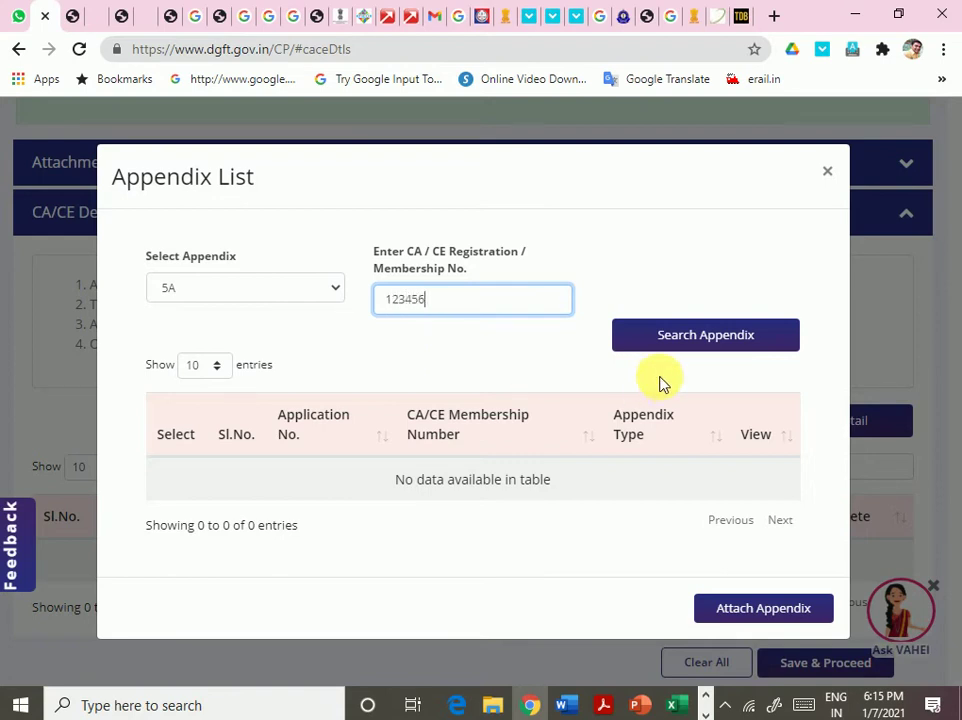
click(673, 345)
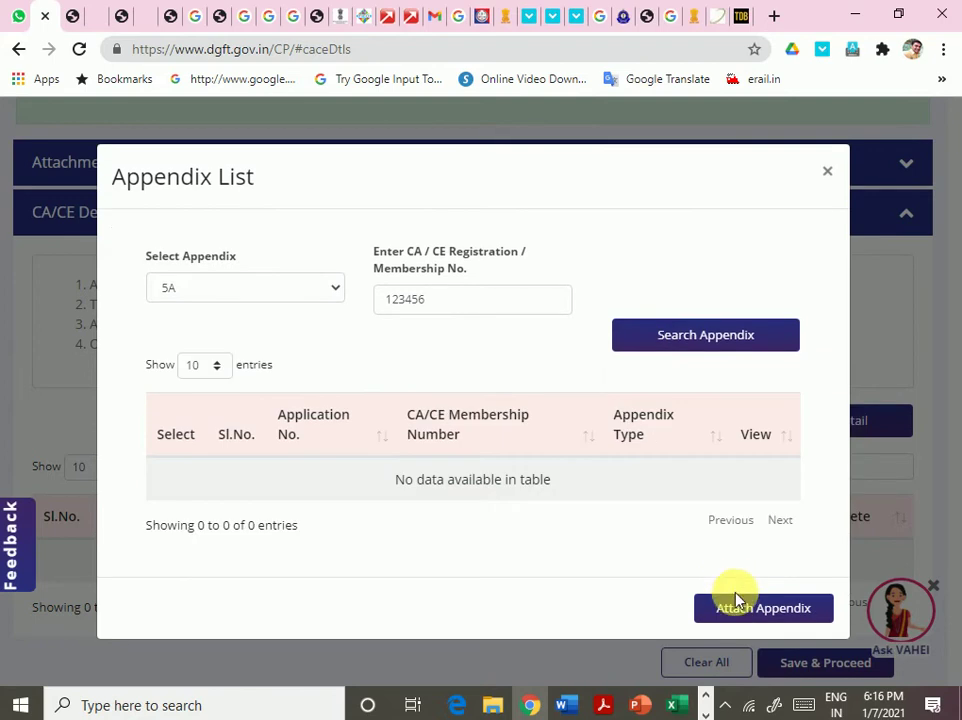
- Try attaching an appendix, get 'Please select appendix', and close the Appendix List
click(733, 608)
scroll(612, 505, down, 1)
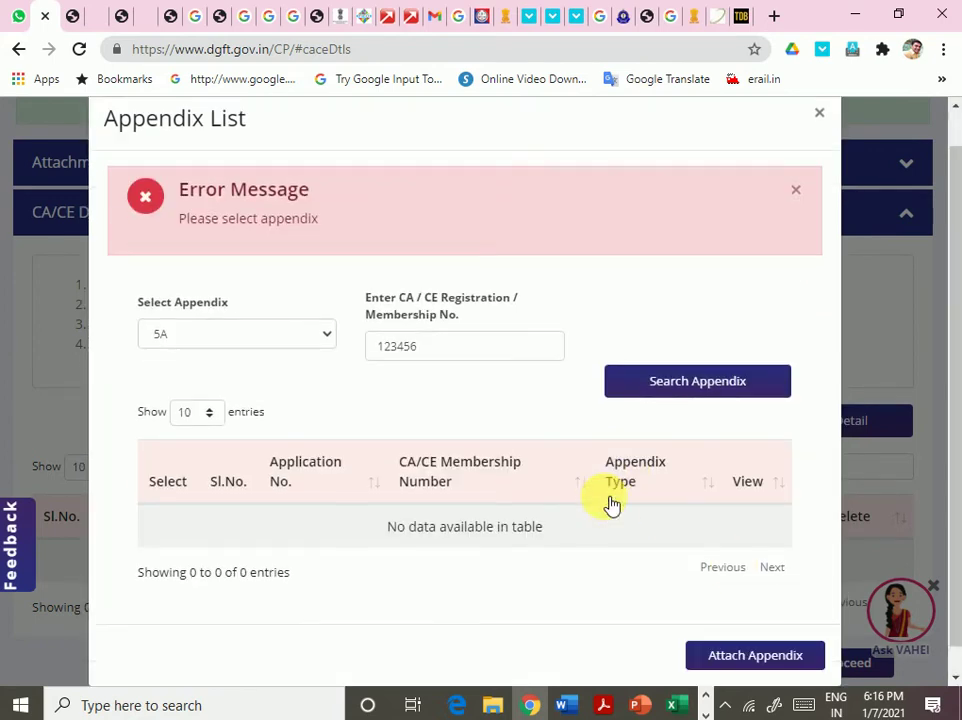
scroll(773, 369, up, 1)
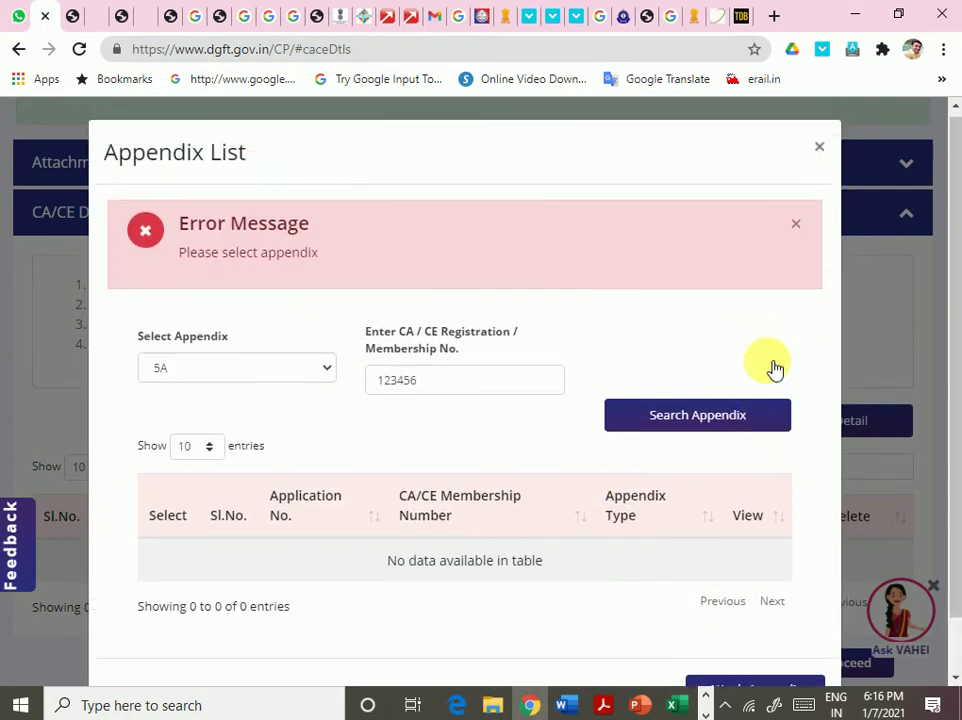
click(819, 151)
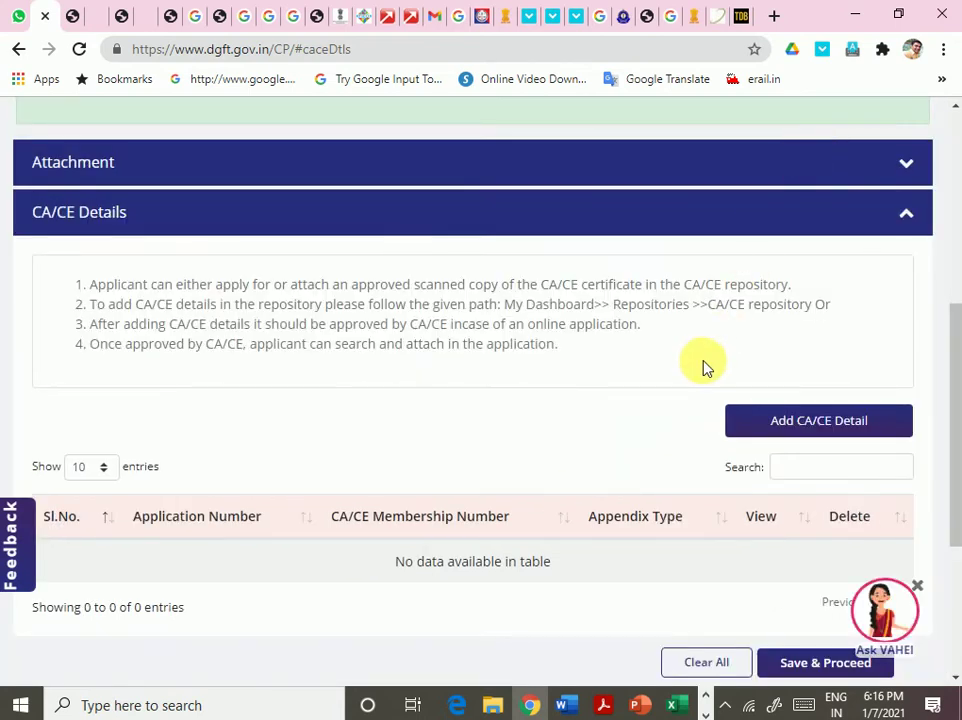
- Go to My Dashboard > Repositories, following the path given in the instructions
scroll(704, 367, down, 3)
scroll(709, 368, up, 8)
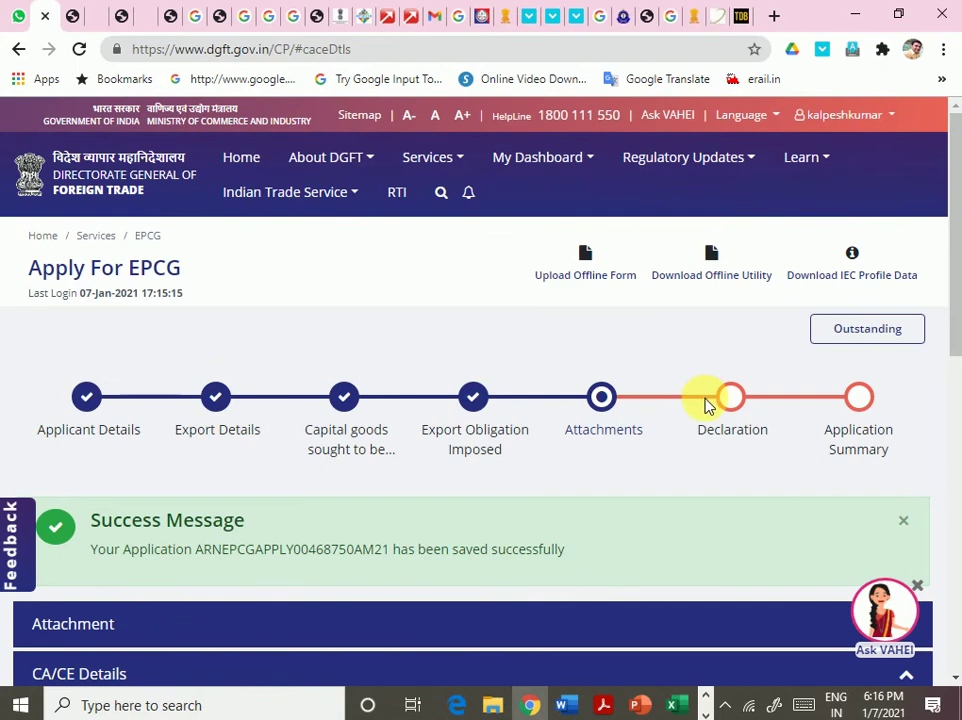
scroll(704, 401, down, 5)
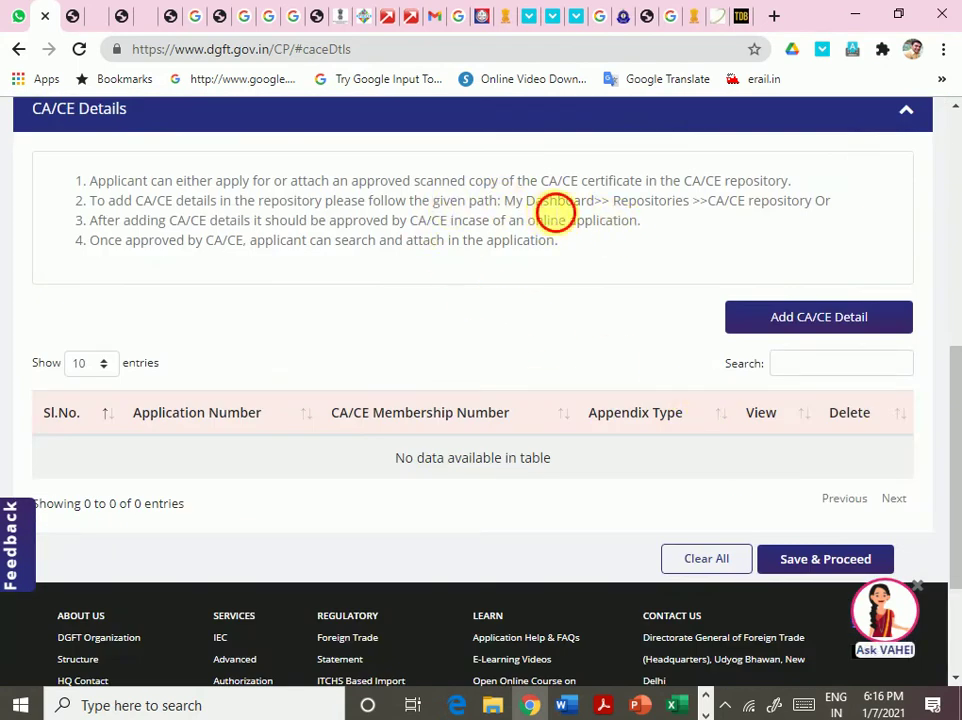
drag(545, 203, 710, 216)
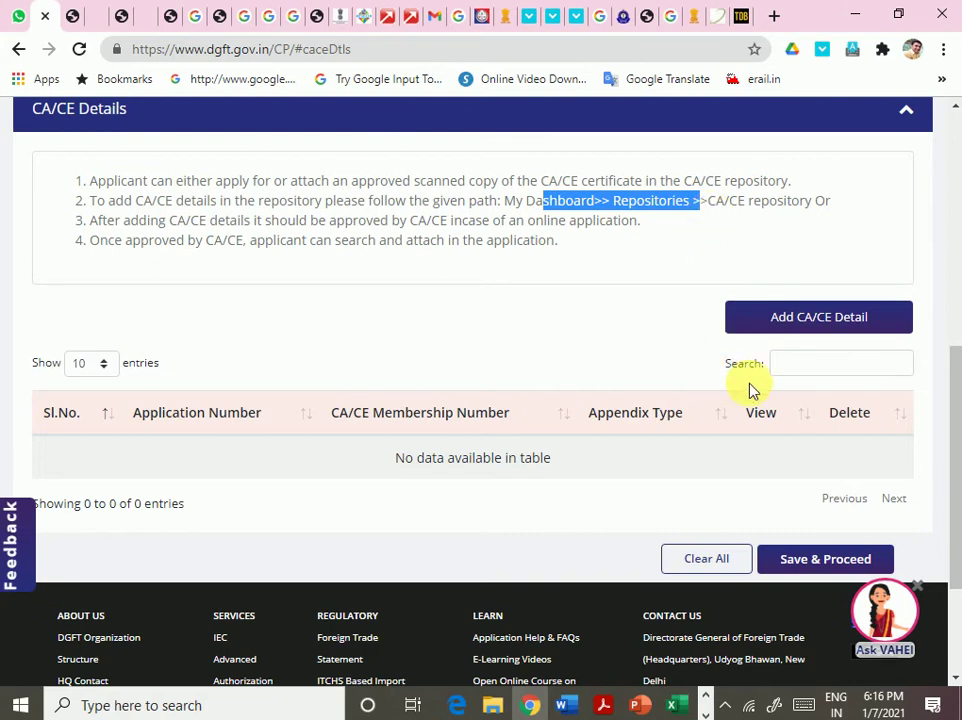
scroll(770, 390, up, 5)
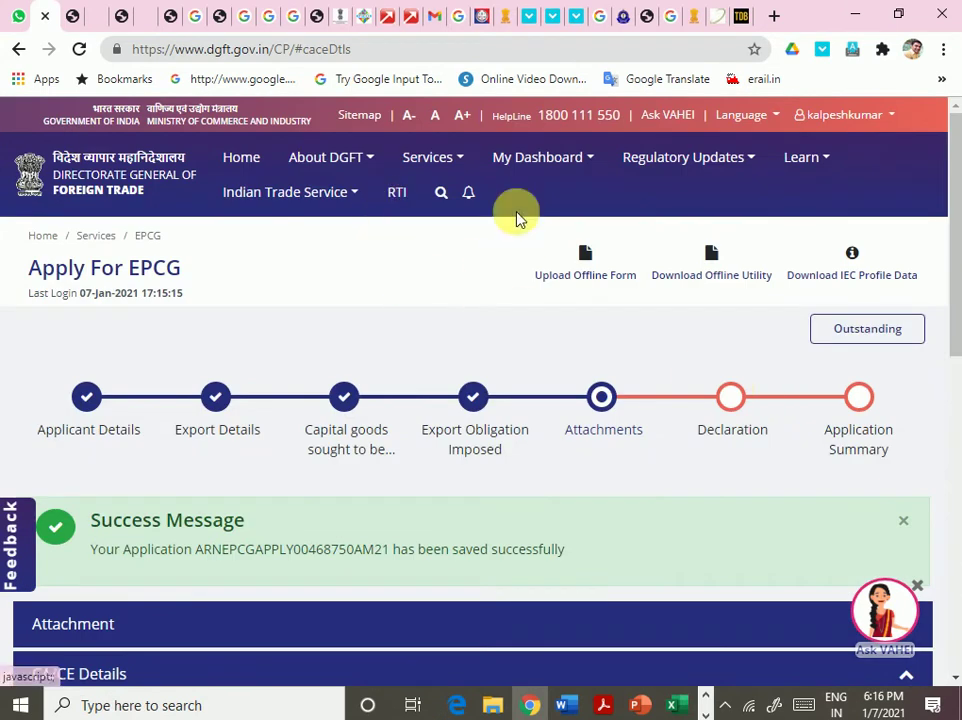
click(520, 160)
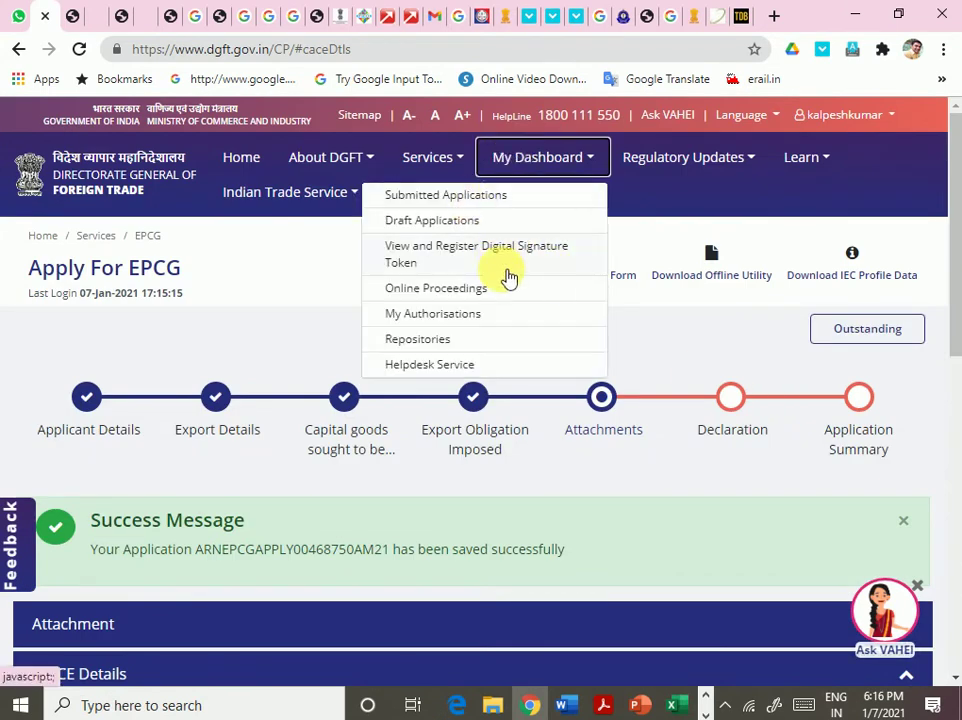
click(444, 346)
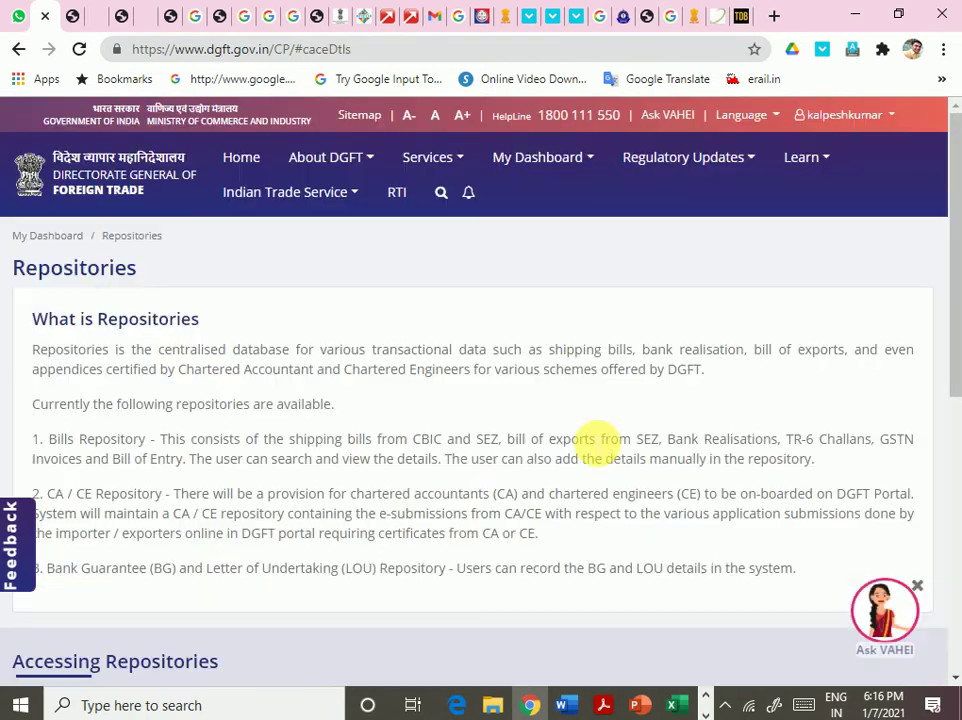
- Open the CA/CE Repository and start a fresh CA/CE application
scroll(571, 438, down, 4)
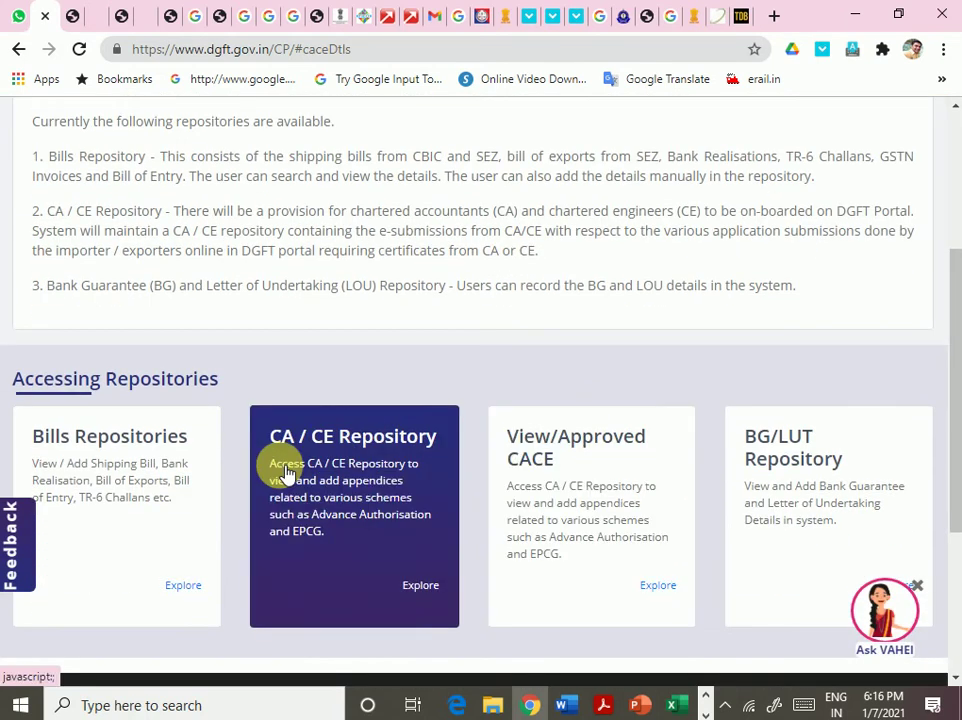
scroll(395, 526, down, 4)
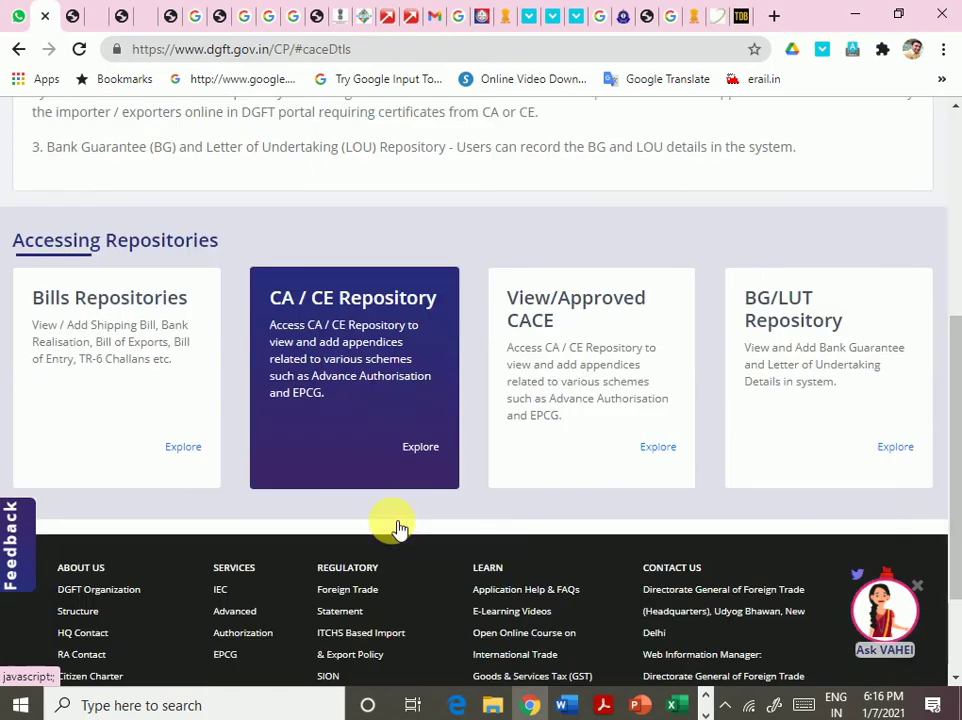
scroll(395, 540, up, 4)
click(395, 552)
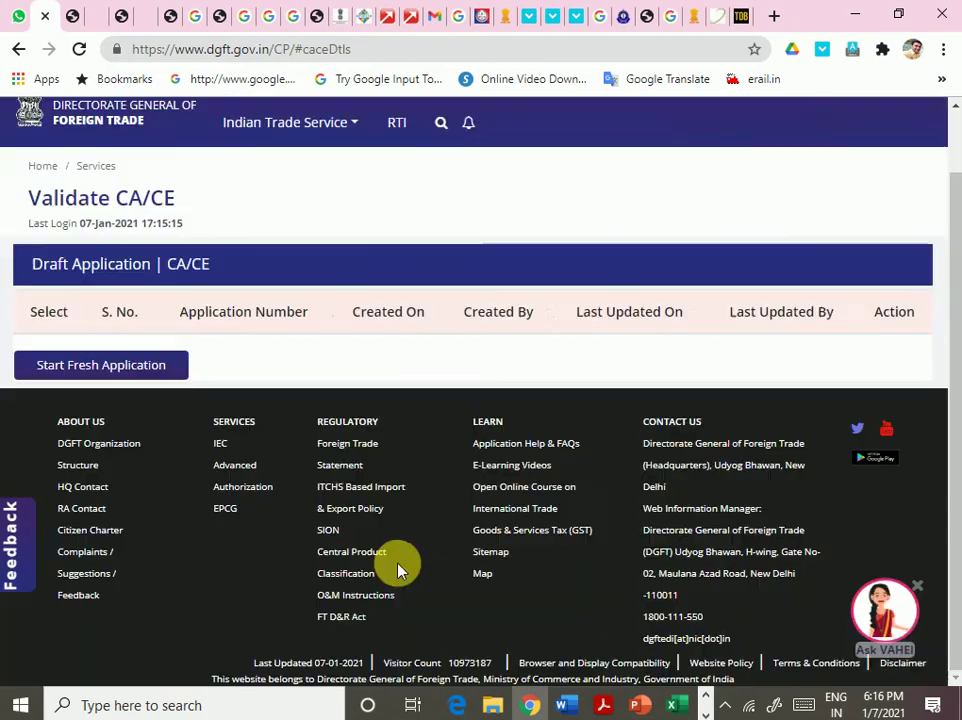
scroll(380, 545, up, 2)
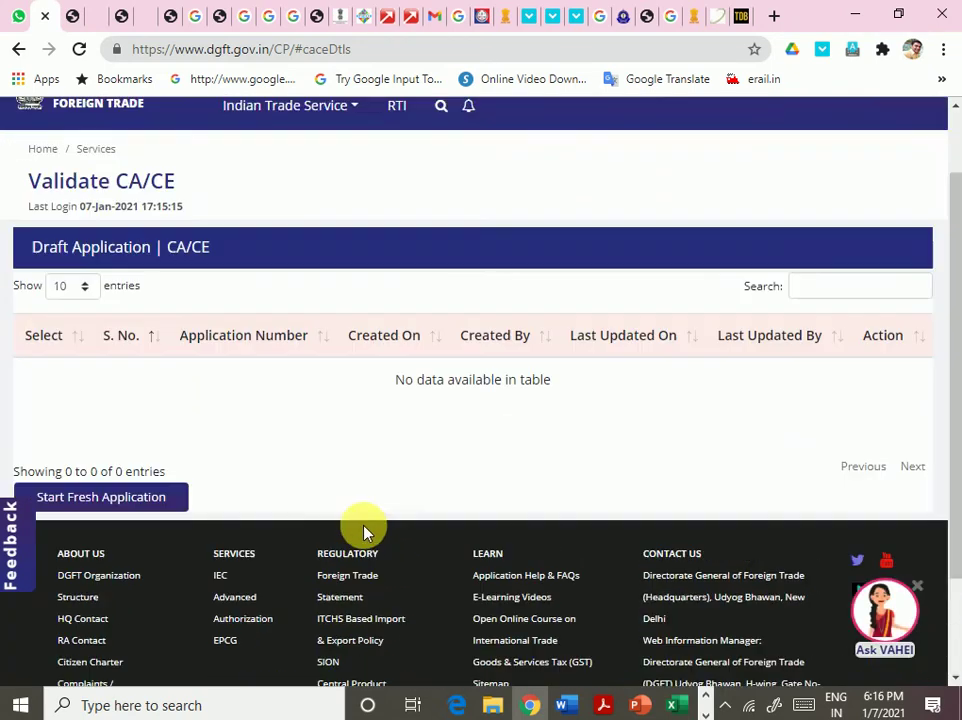
scroll(354, 530, down, 2)
click(128, 370)
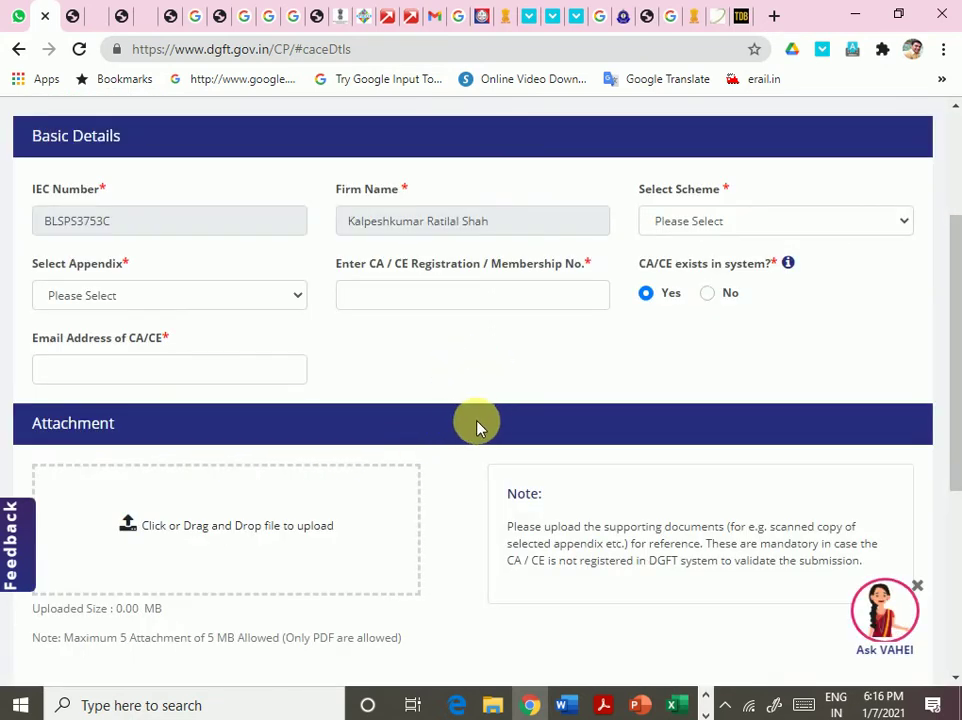
- Set Select Scheme to EPCG and Select Appendix to 5A
click(828, 220)
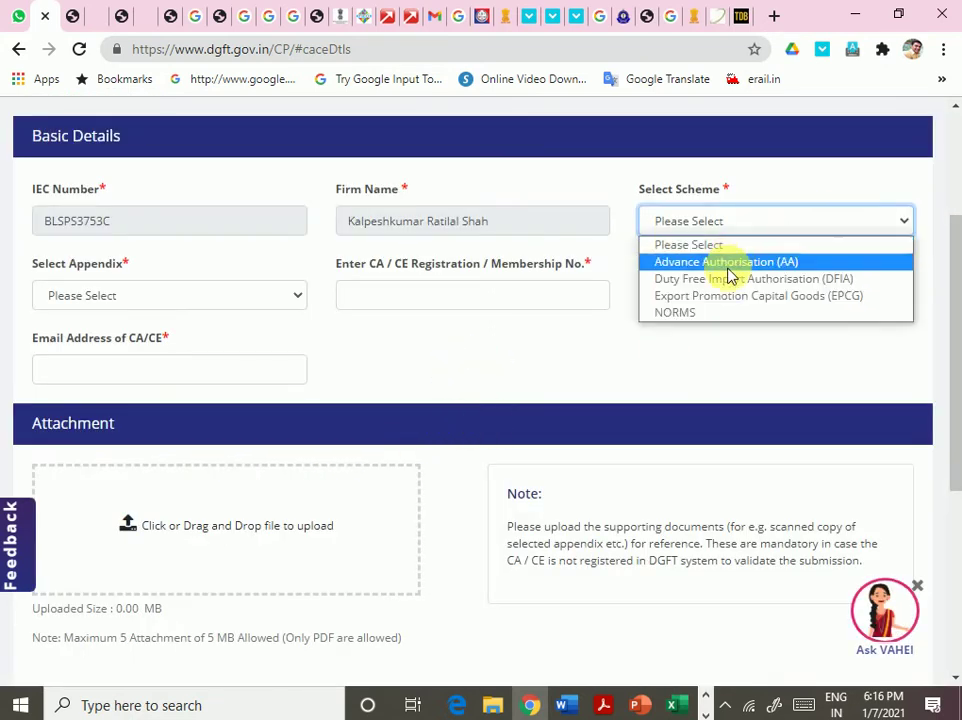
click(721, 299)
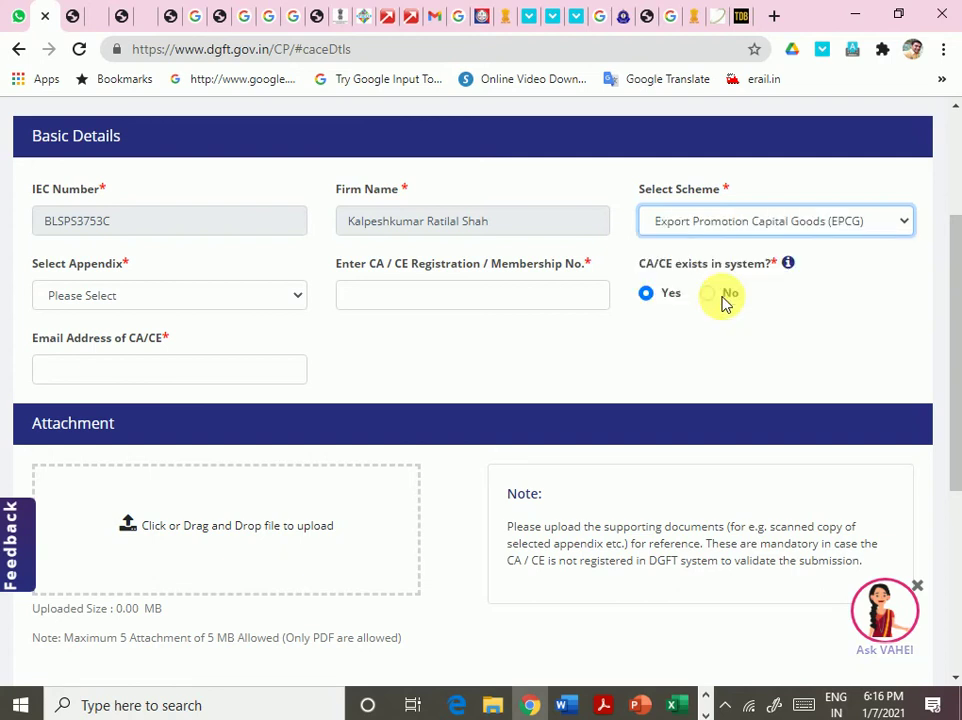
click(251, 296)
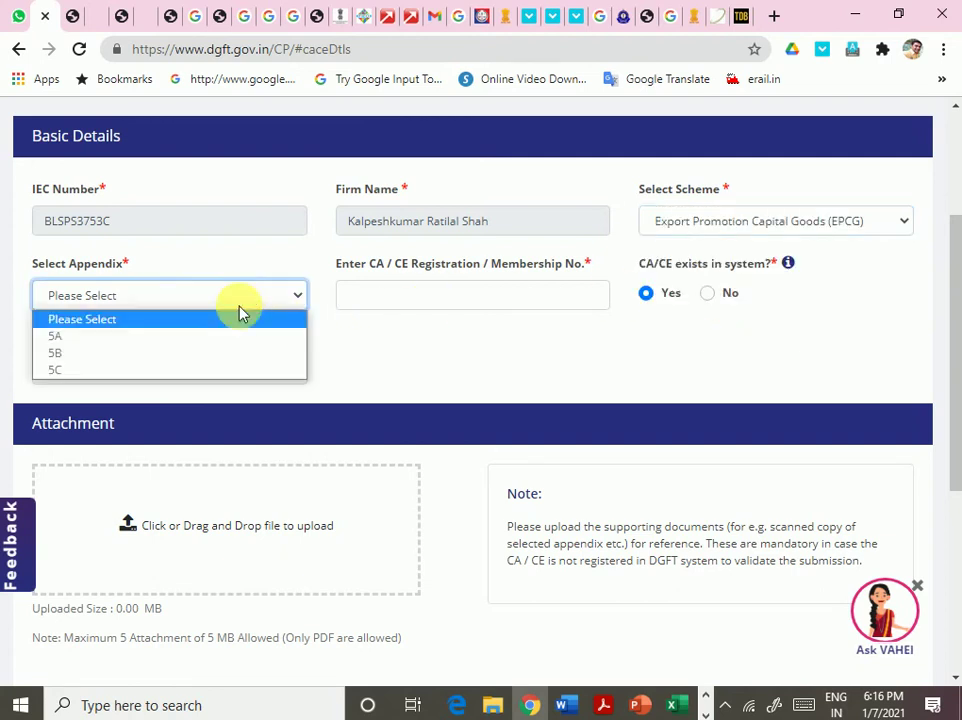
click(212, 338)
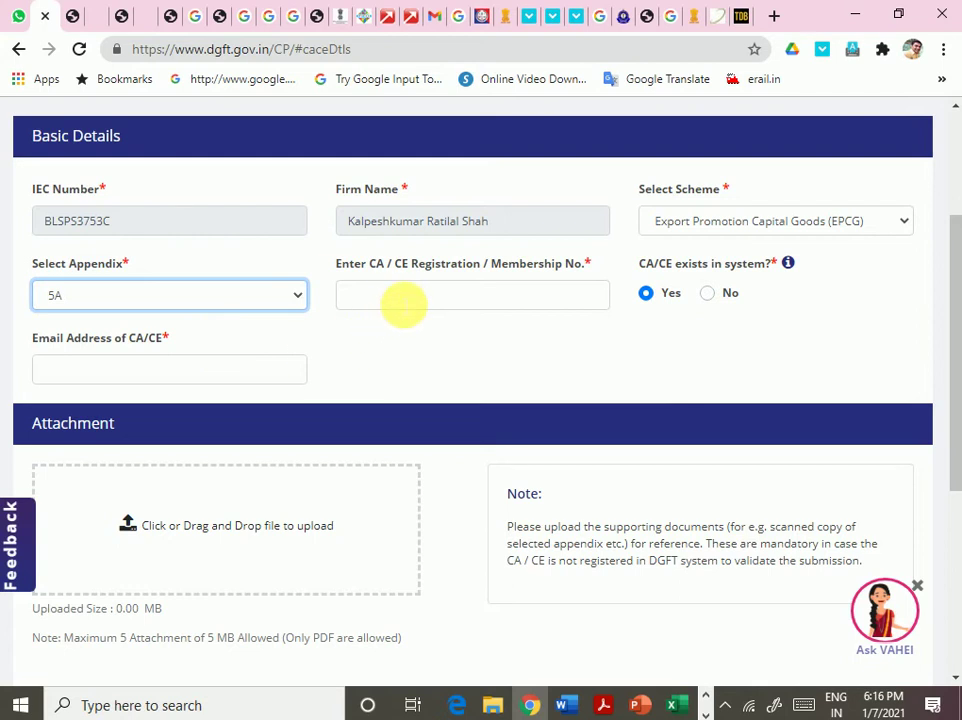
- Enter and check a CA/CE membership number, then dismiss the 'does not exist' message
click(403, 304)
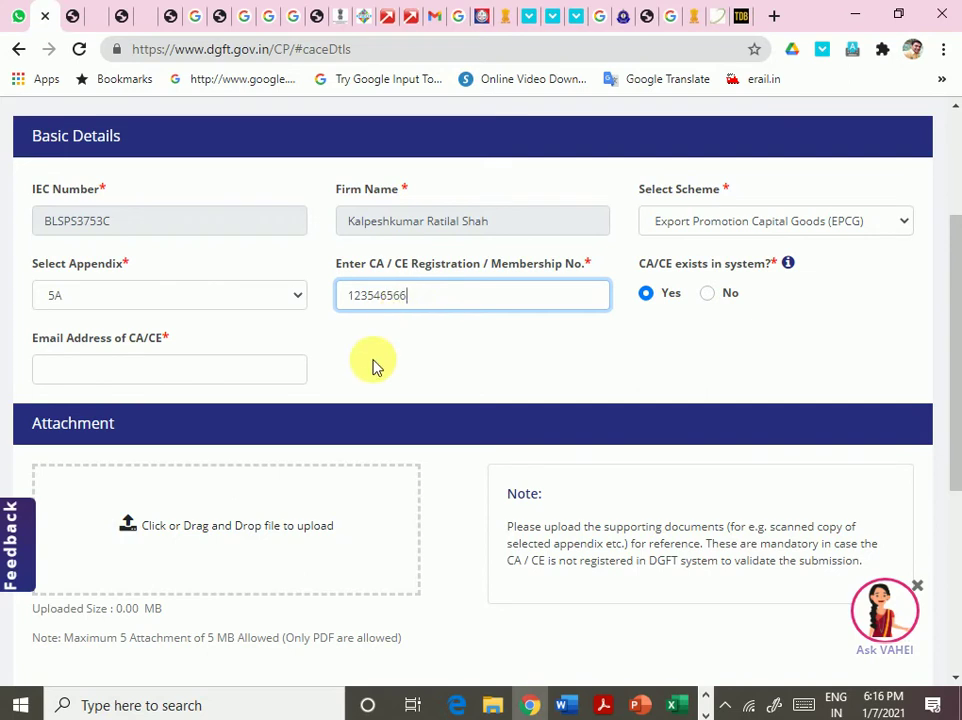
key(BackSpace)
key(BackSpace)
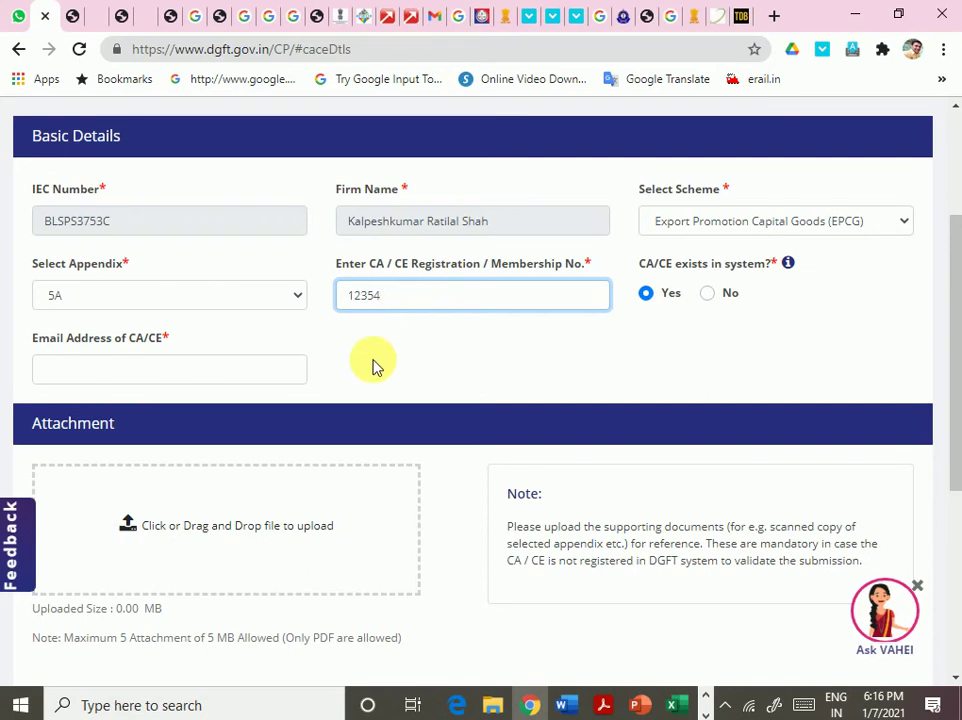
text(6)
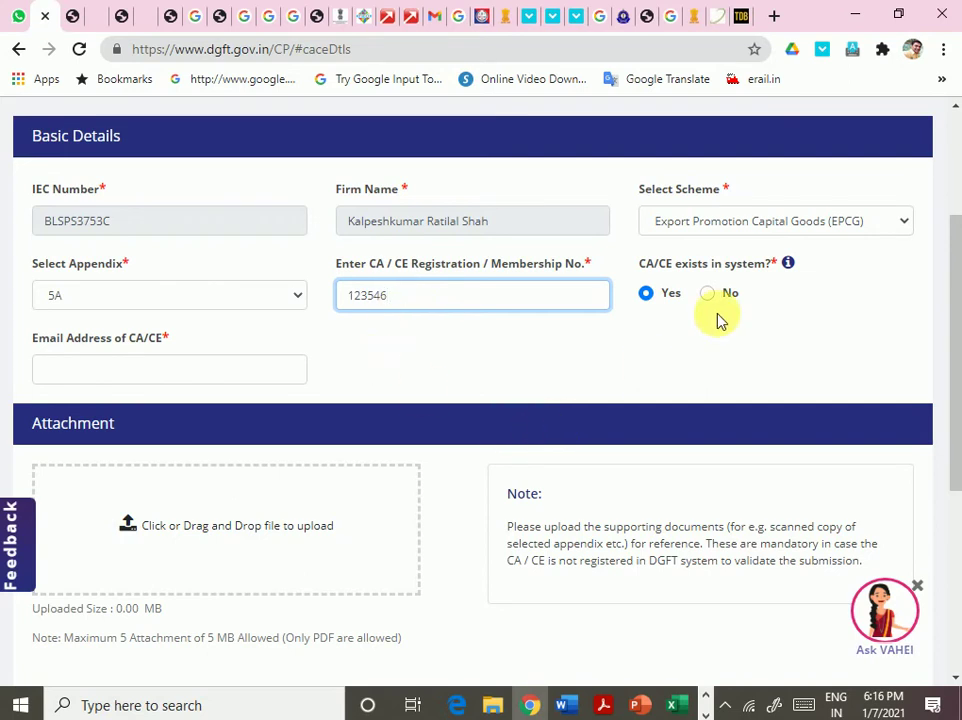
mouse_move(788, 265)
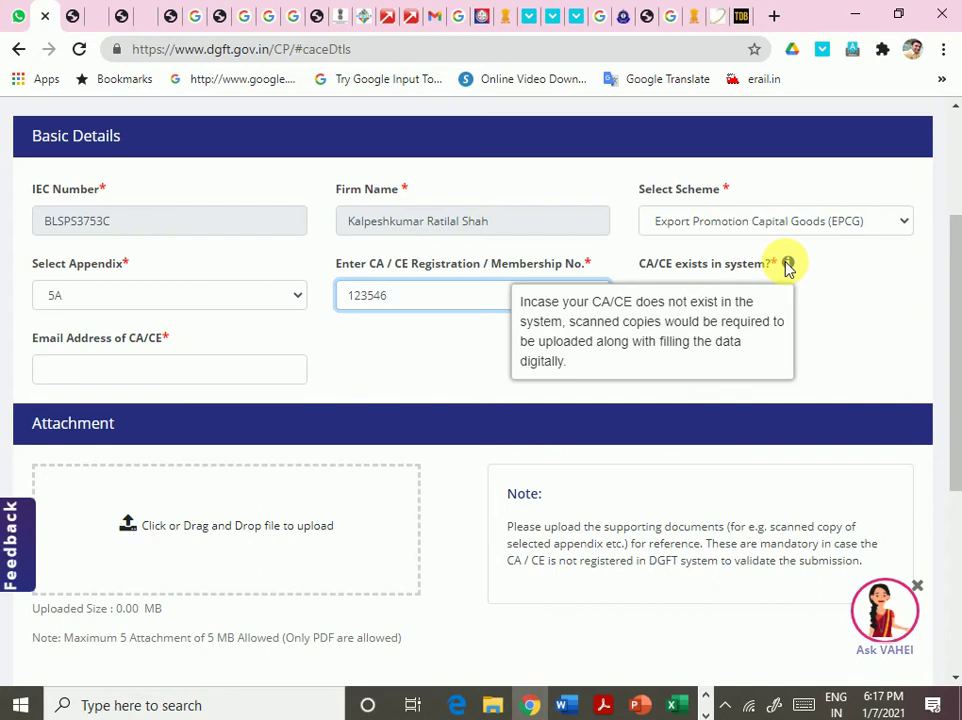
click(455, 369)
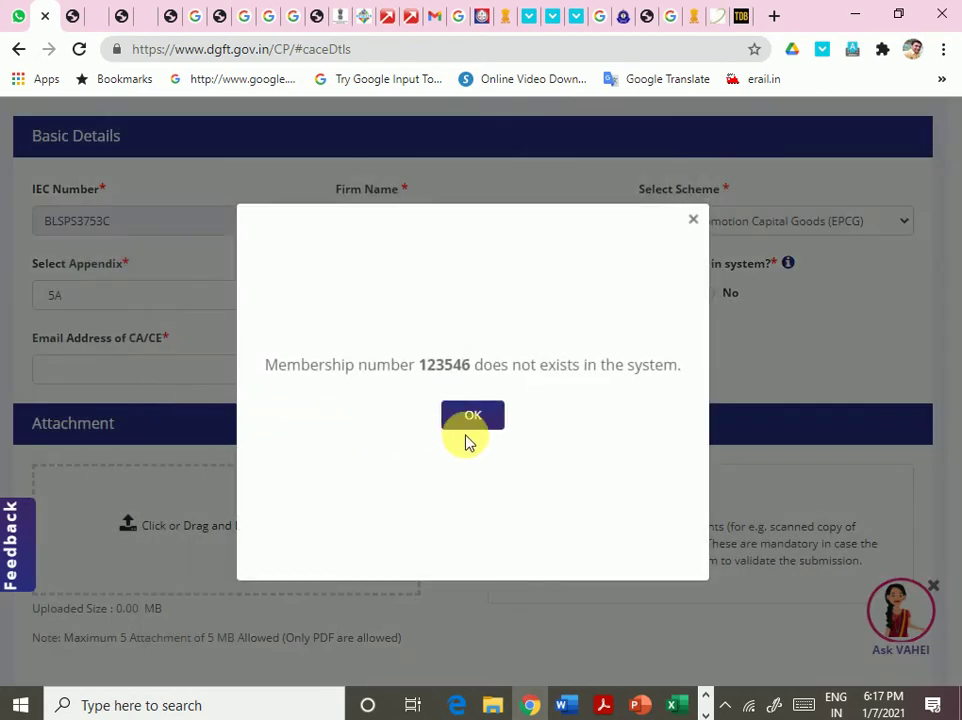
click(479, 424)
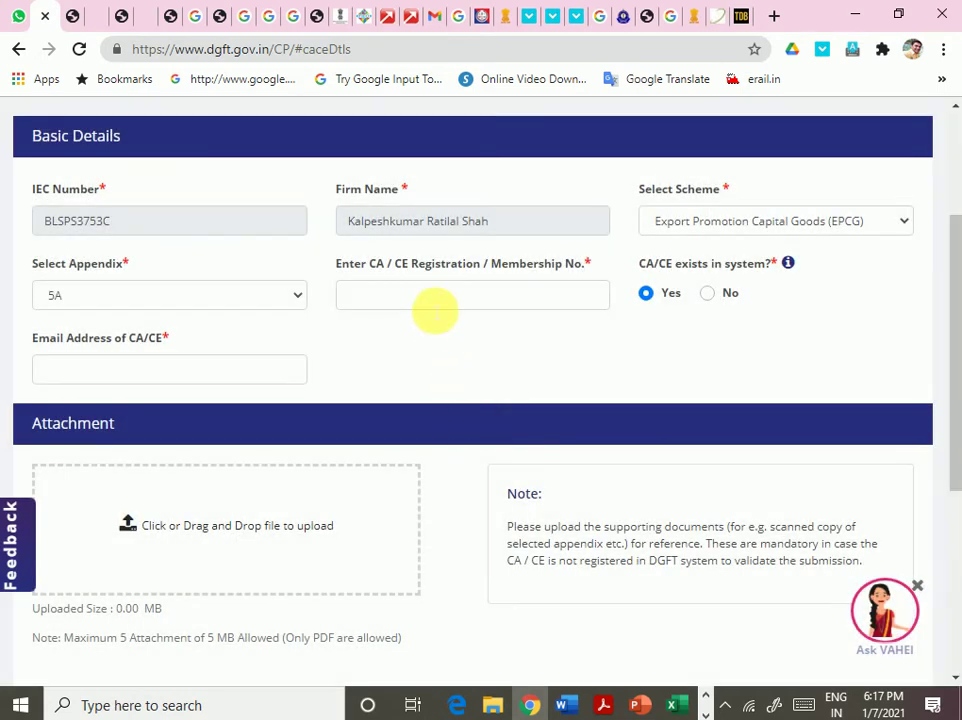
- Check a second membership number, dismiss its rejection, and mark the CA/CE as not in system
click(436, 306)
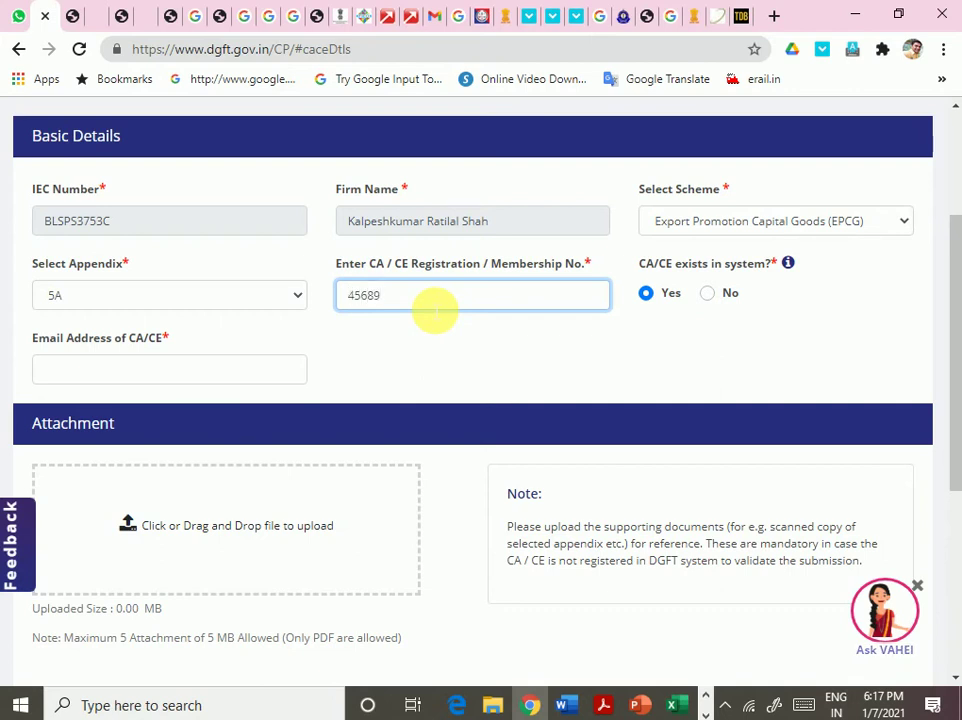
text(45689)
click(477, 361)
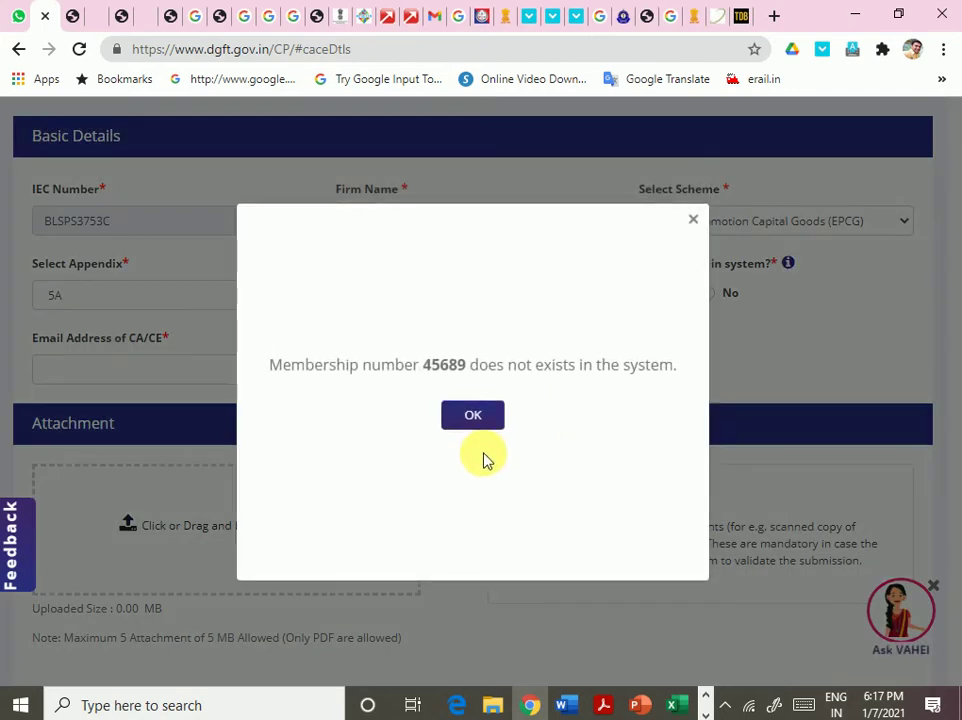
click(482, 414)
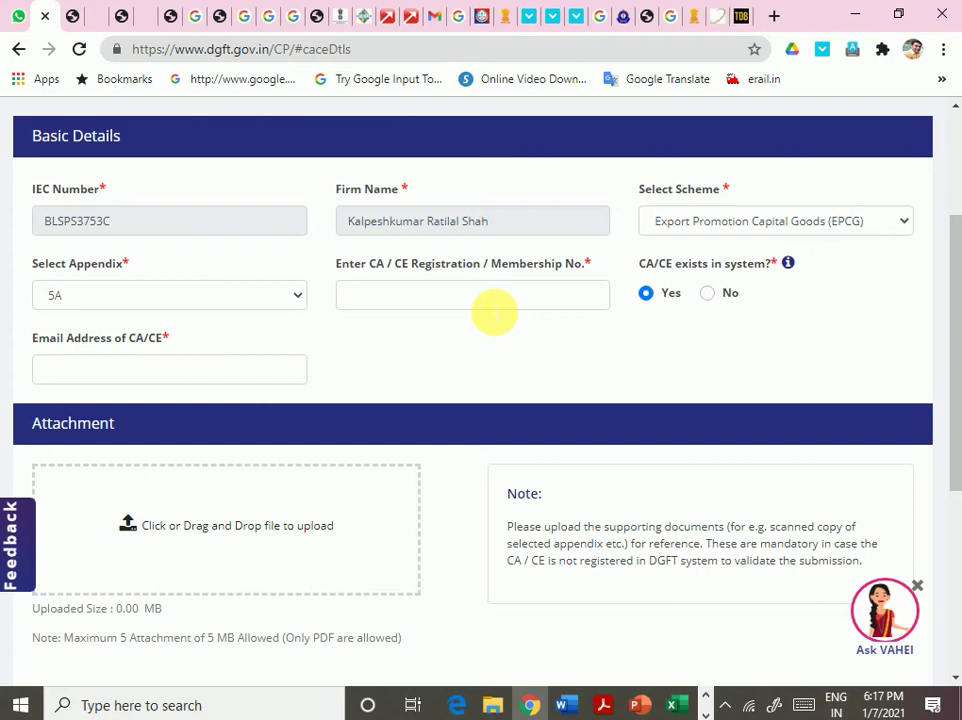
click(707, 292)
- Fill in the CA/CE membership number and the CA/CE e-mail address
click(477, 305)
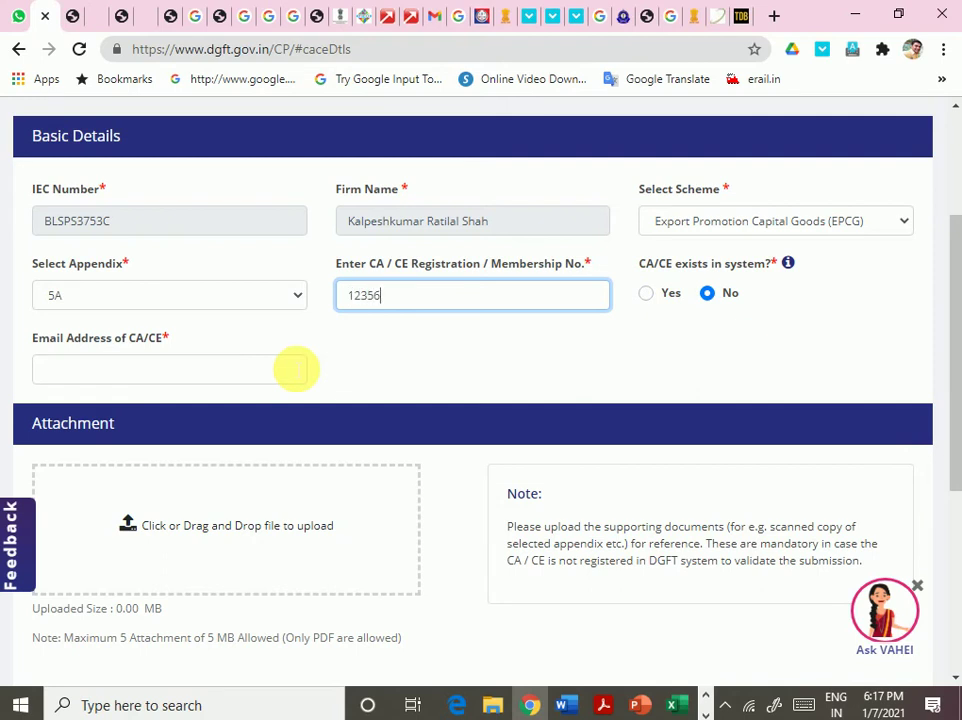
click(218, 376)
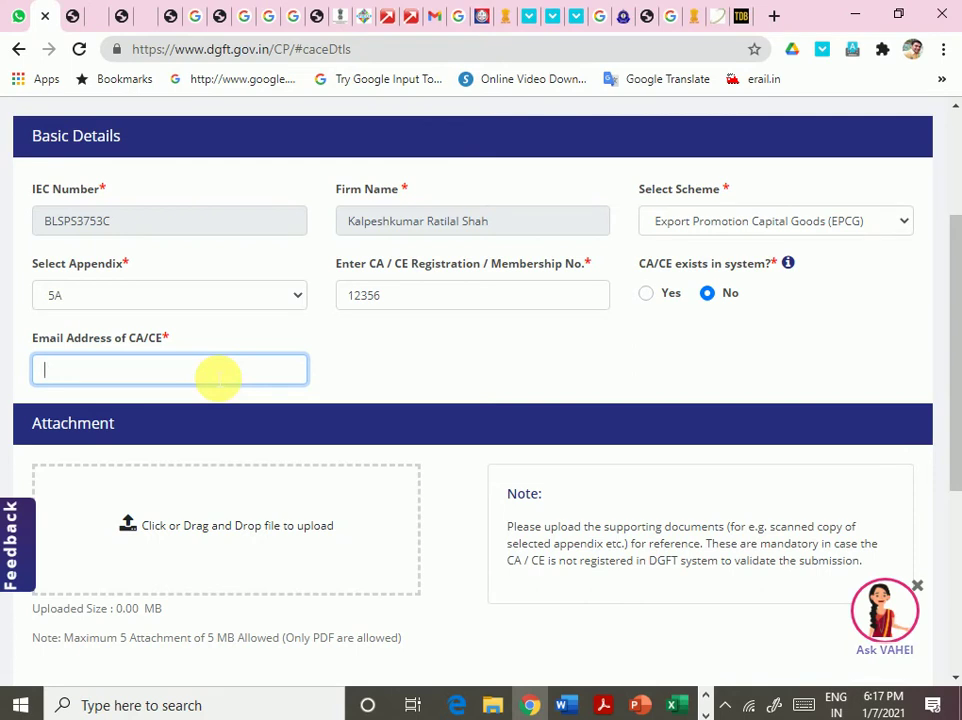
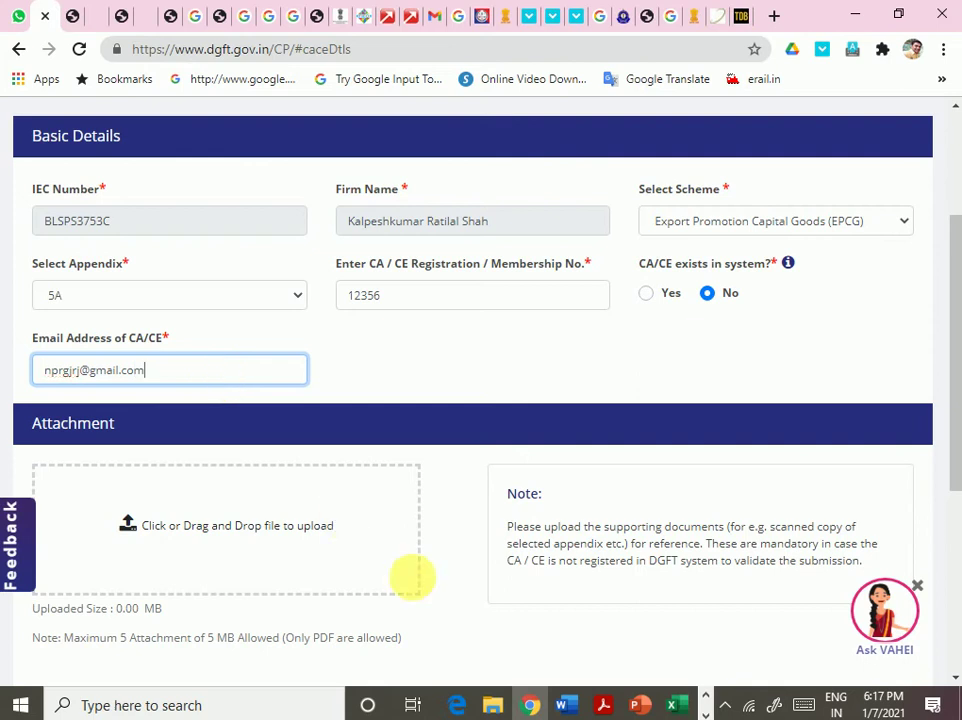
scroll(412, 576, down, 7)
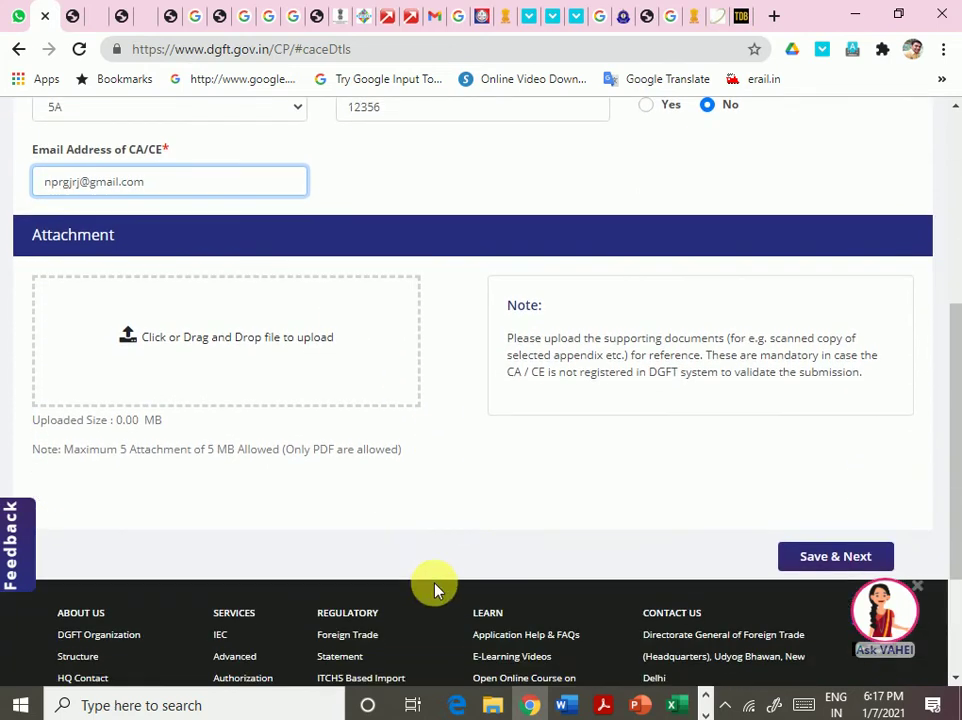
scroll(412, 516, up, 1)
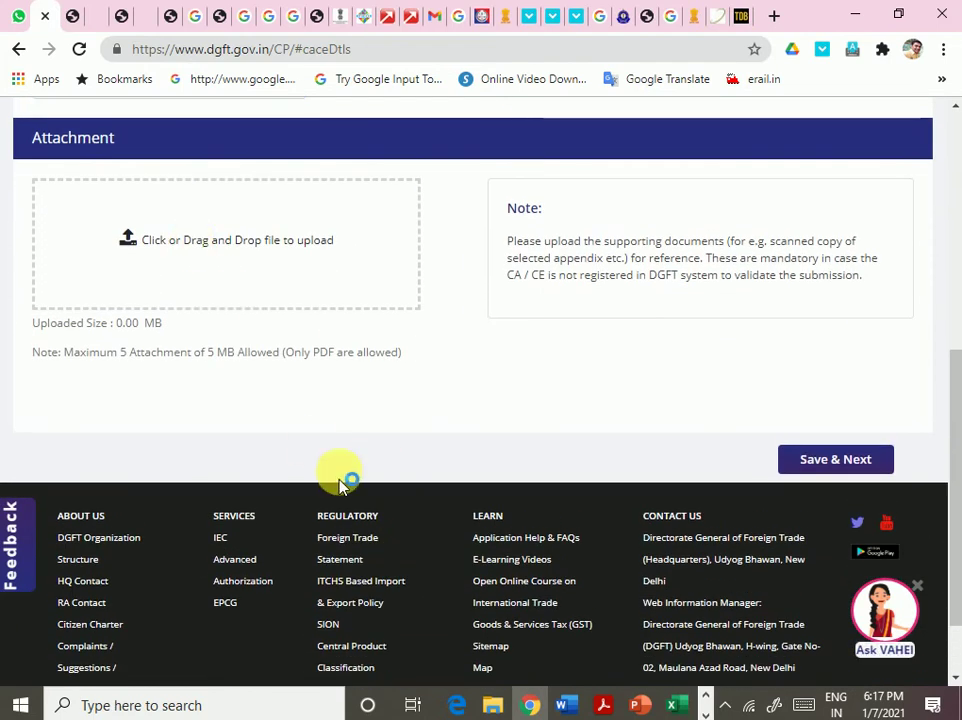
- Attach GeneralCircular_29102019.pdf and Save & Next the basic details
click(211, 283)
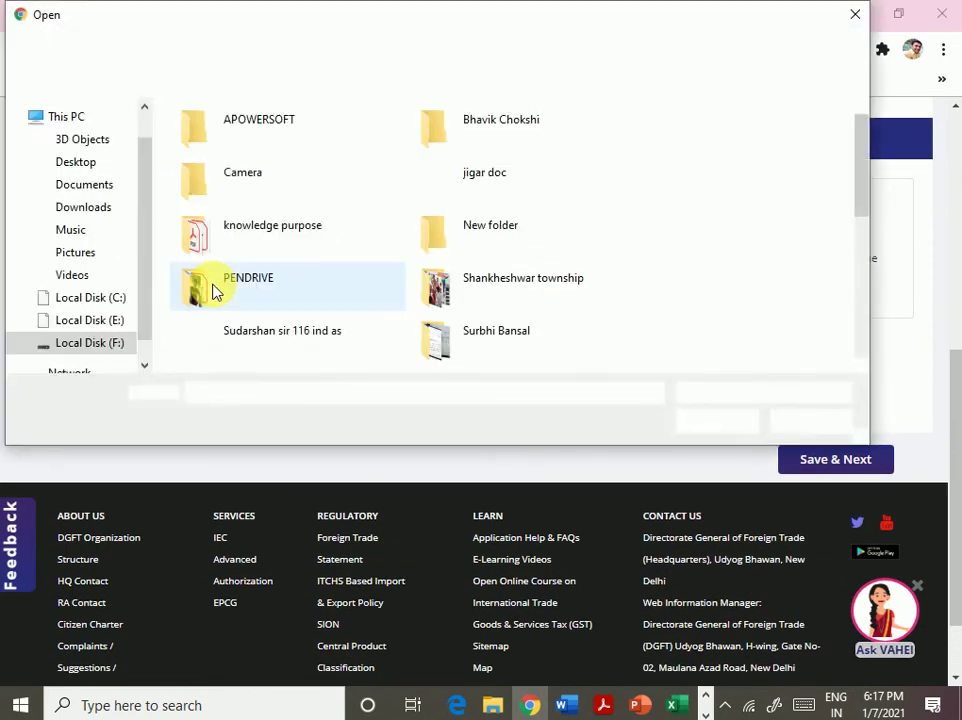
scroll(430, 254, down, 6)
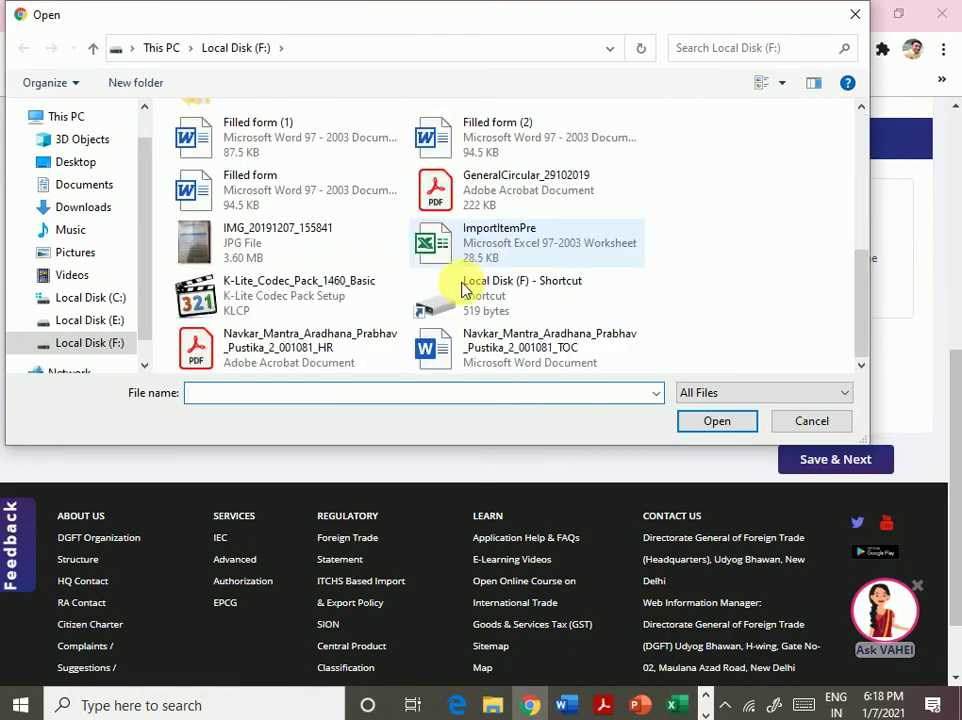
click(557, 208)
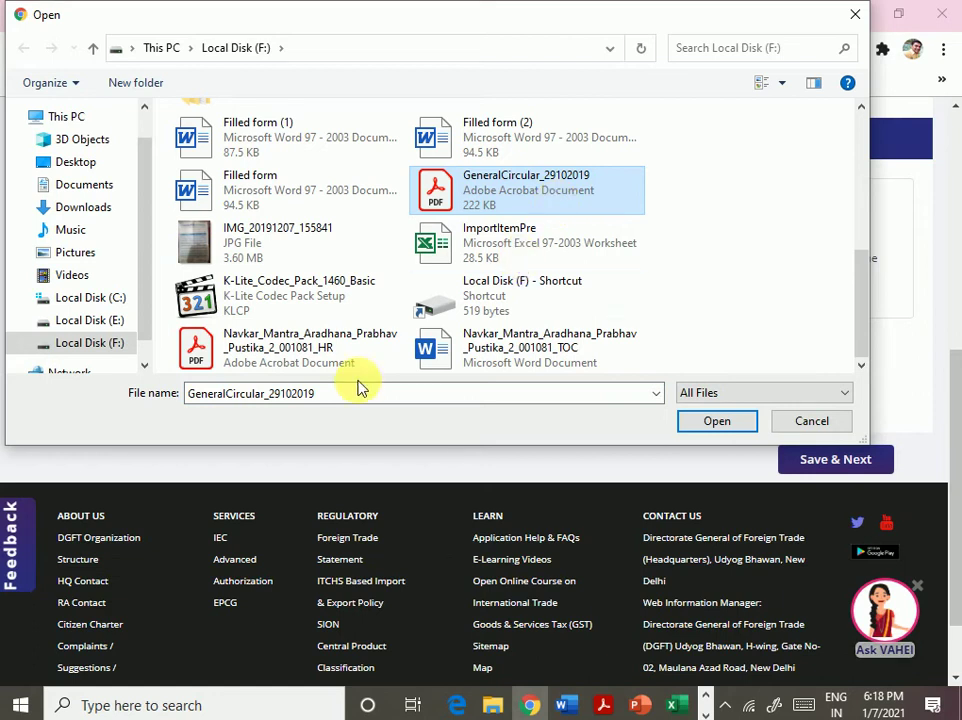
click(533, 215)
double_click(515, 189)
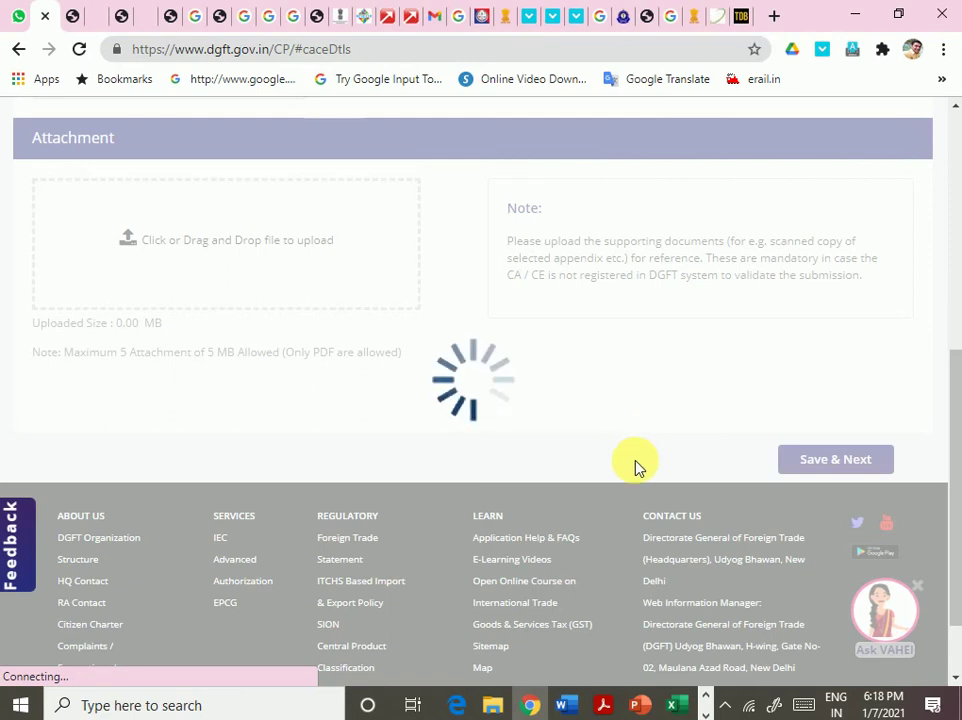
scroll(637, 465, down, 3)
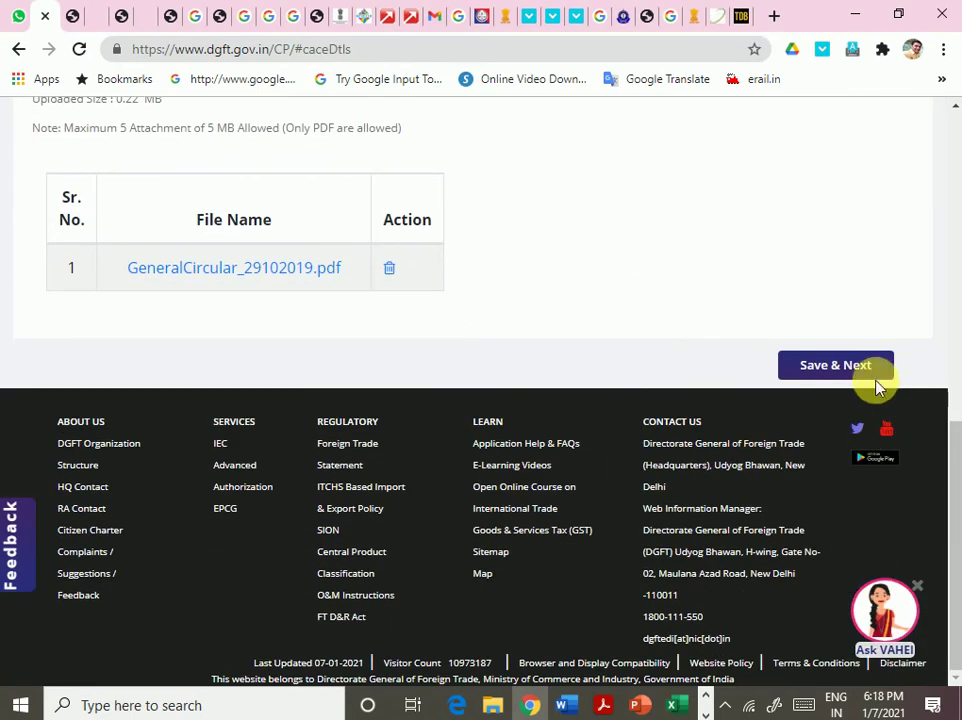
click(852, 366)
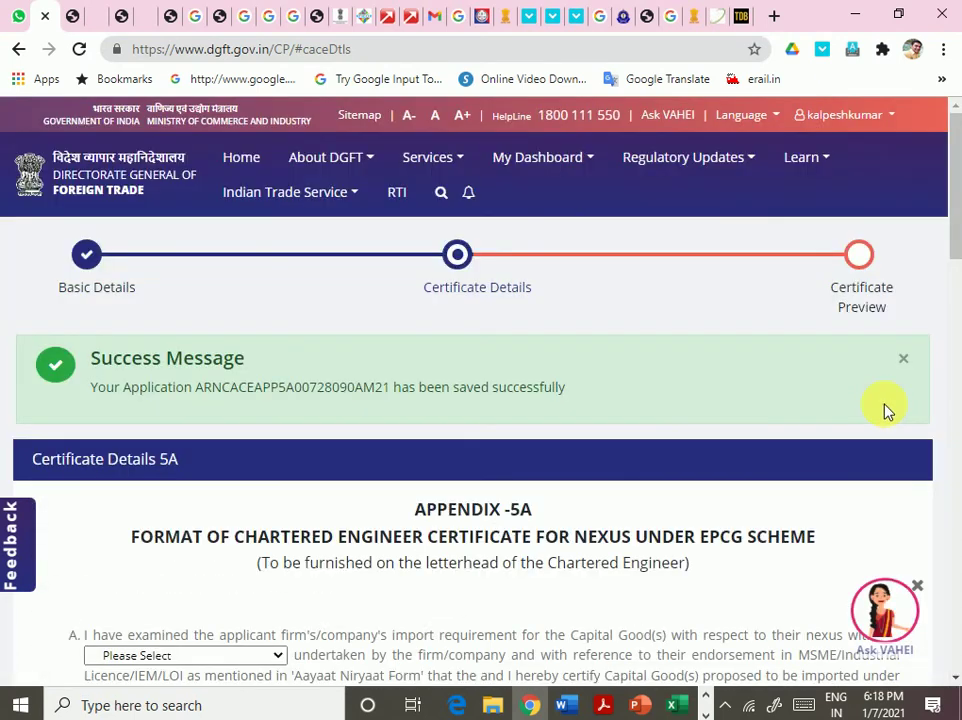
- Scroll through the Certificate Details 5A form for the chartered engineer nexus certificate
scroll(464, 397, down, 5)
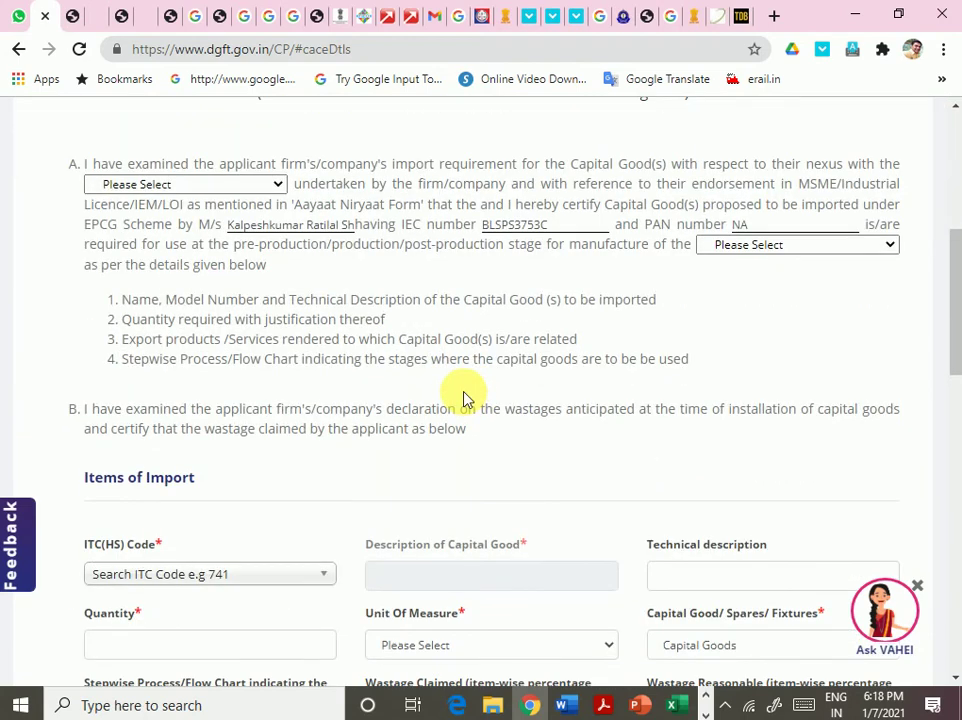
scroll(463, 398, down, 8)
scroll(463, 398, down, 4)
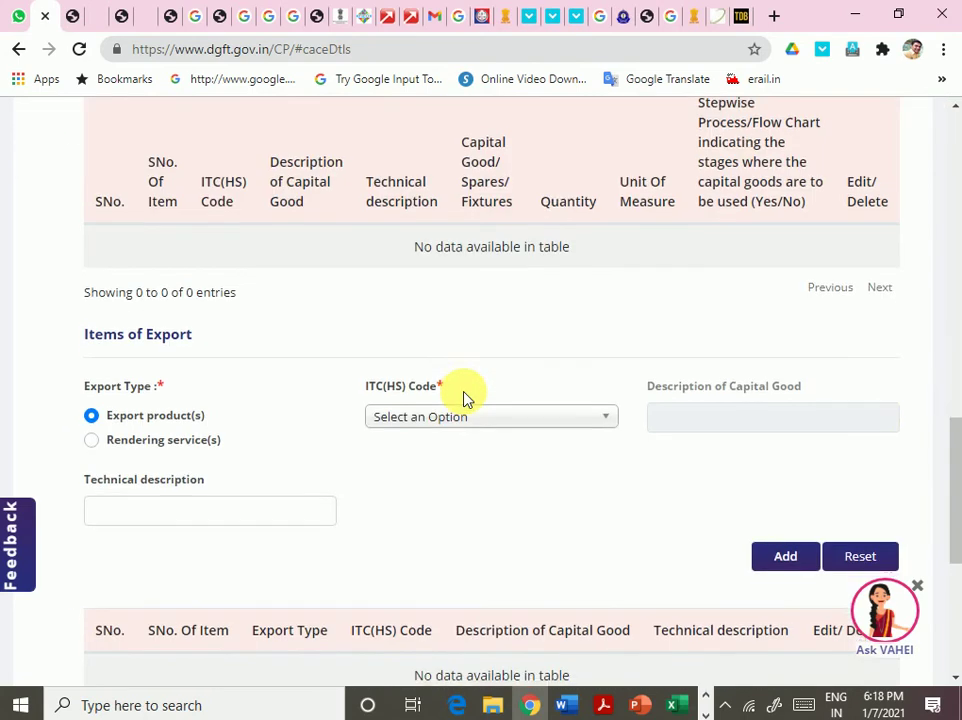
scroll(463, 398, up, 10)
scroll(463, 398, up, 4)
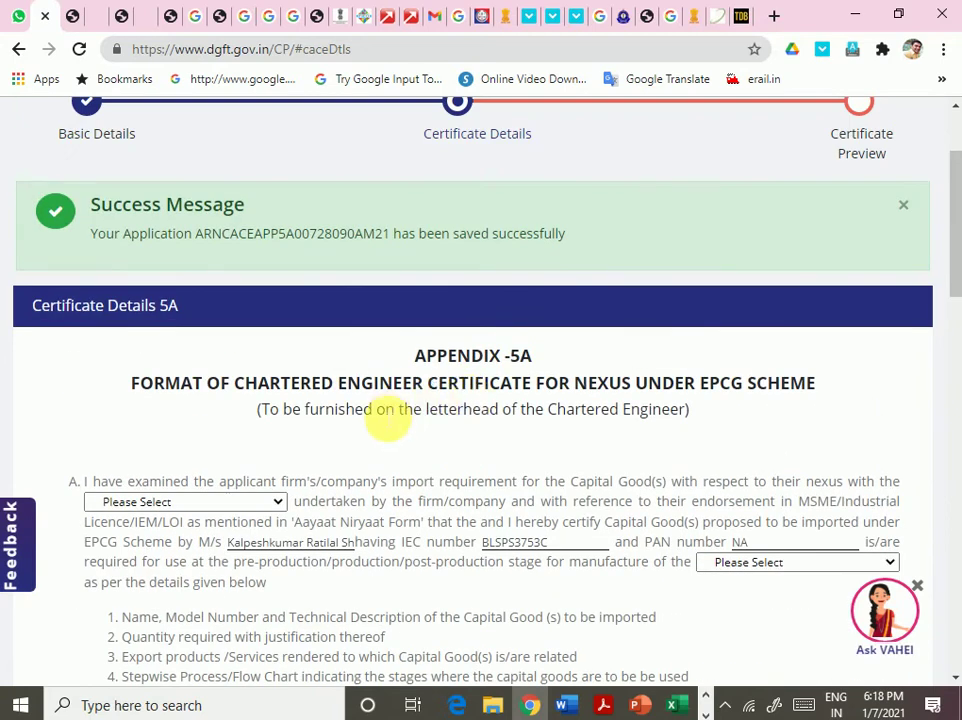
scroll(730, 427, down, 2)
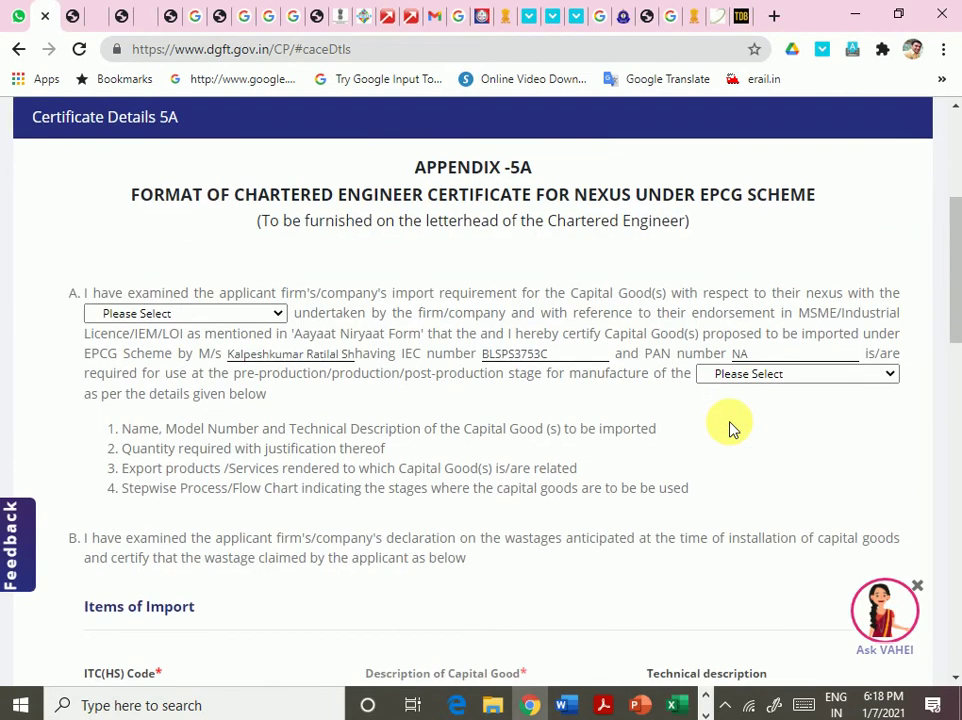
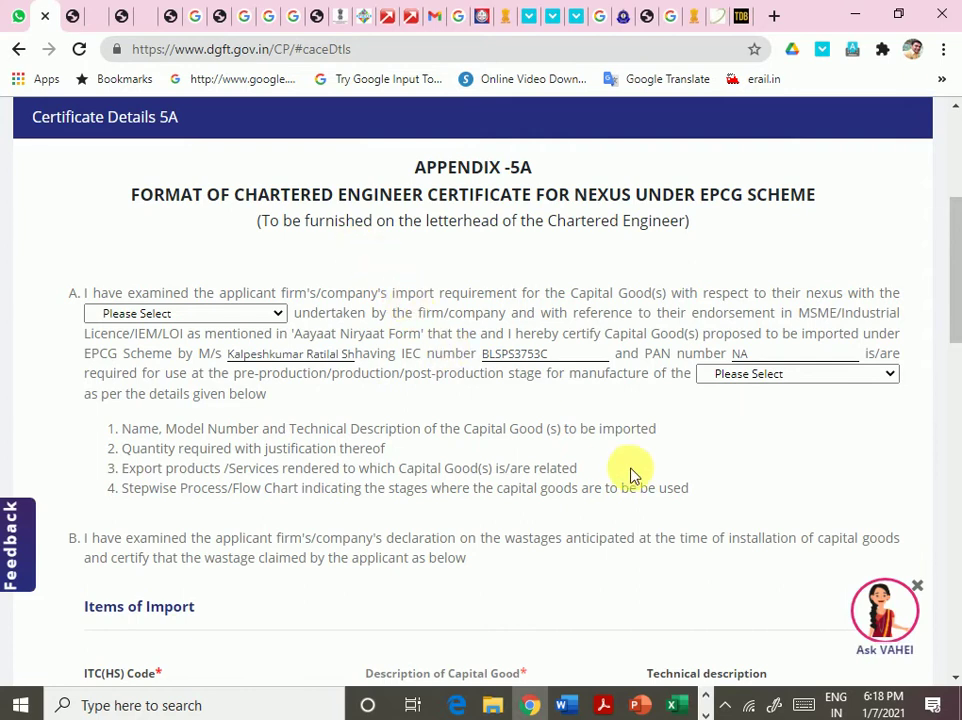
- Check paragraph A's activity dropdown without choosing, then highlight the declaration text of paragraphs A and B
scroll(630, 475, down, 4)
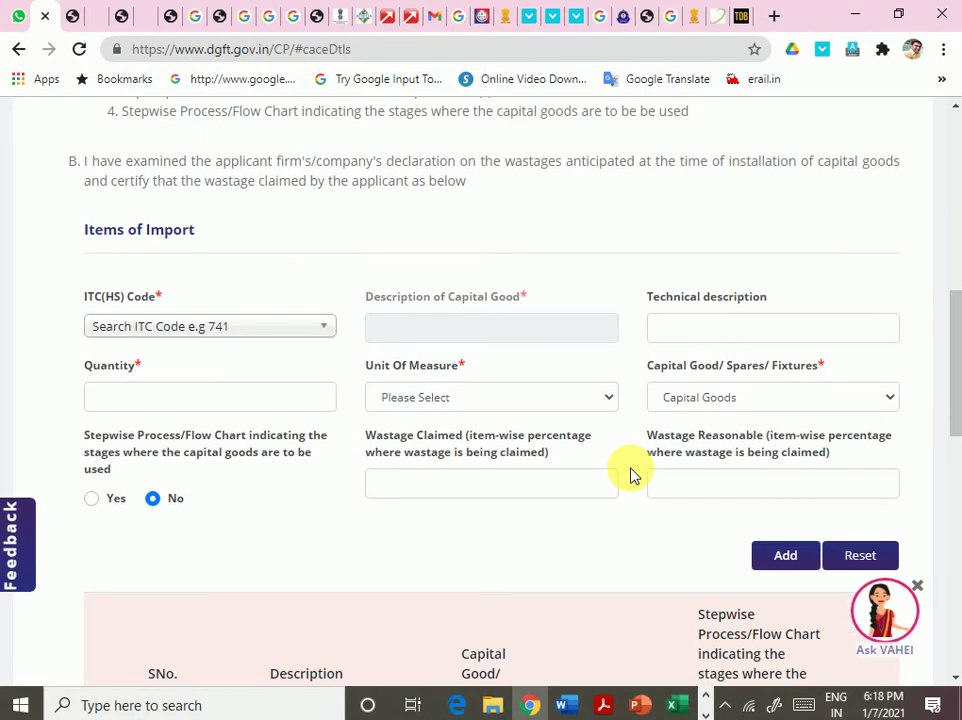
scroll(630, 475, down, 6)
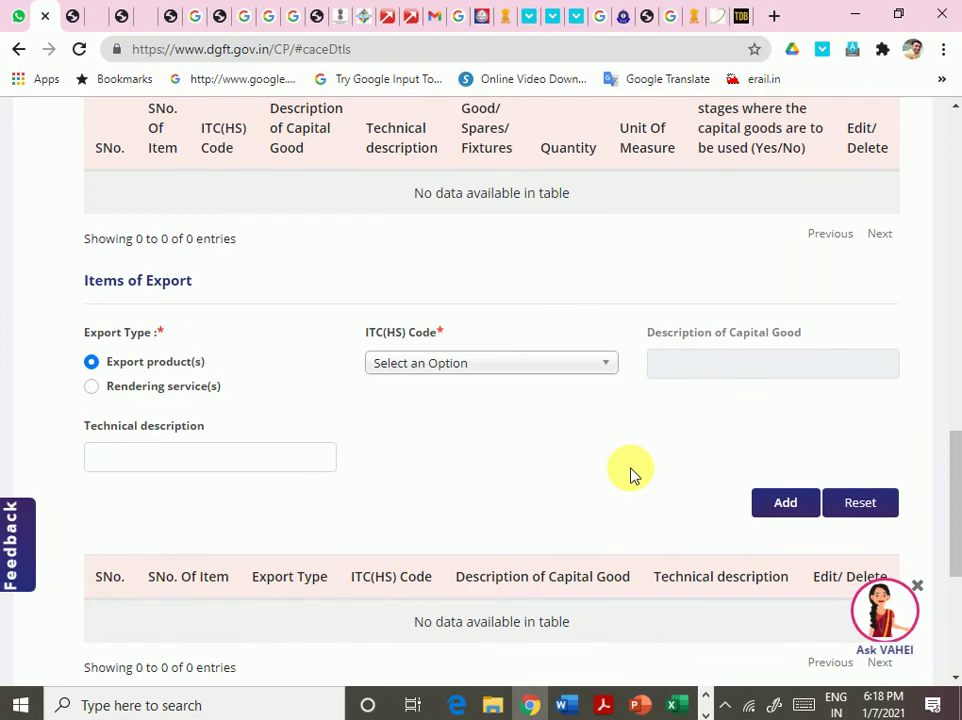
scroll(630, 475, down, 4)
scroll(630, 475, up, 8)
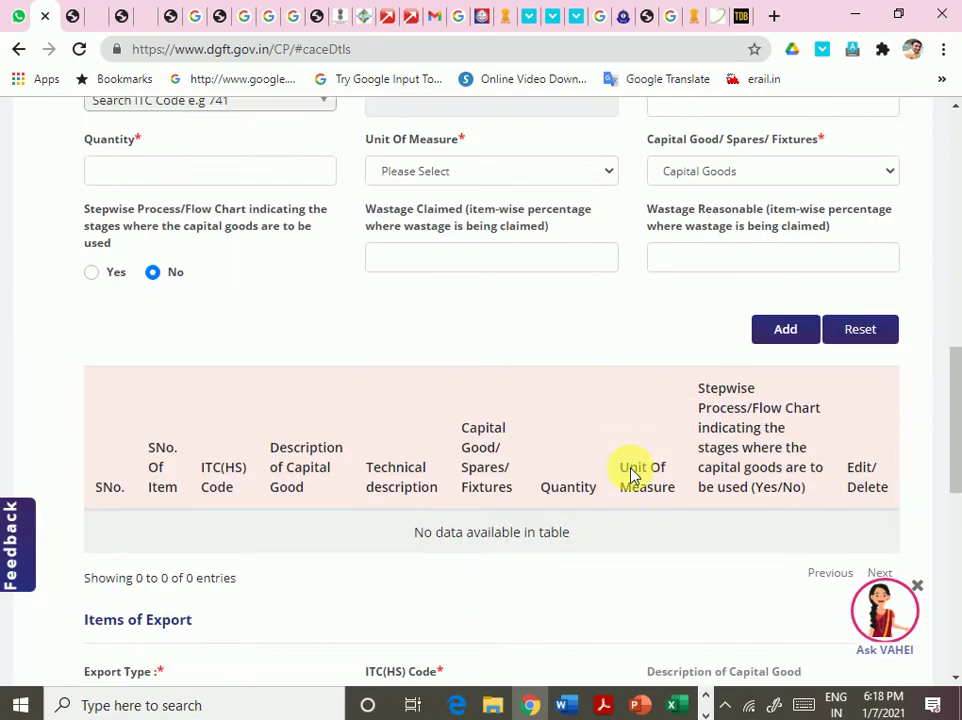
scroll(630, 475, up, 8)
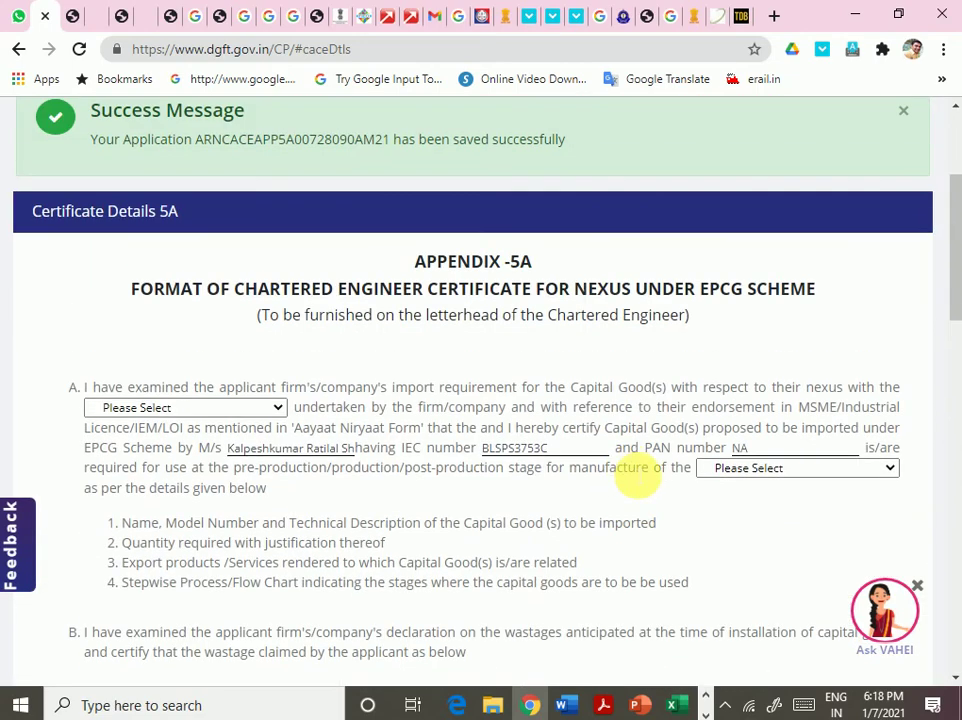
click(155, 408)
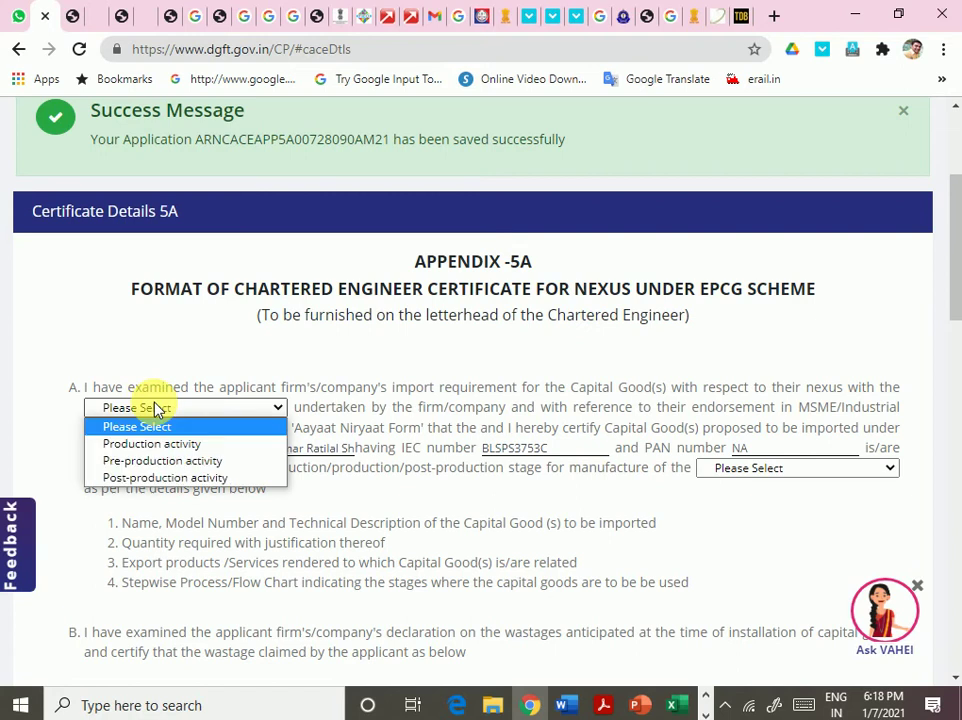
click(34, 451)
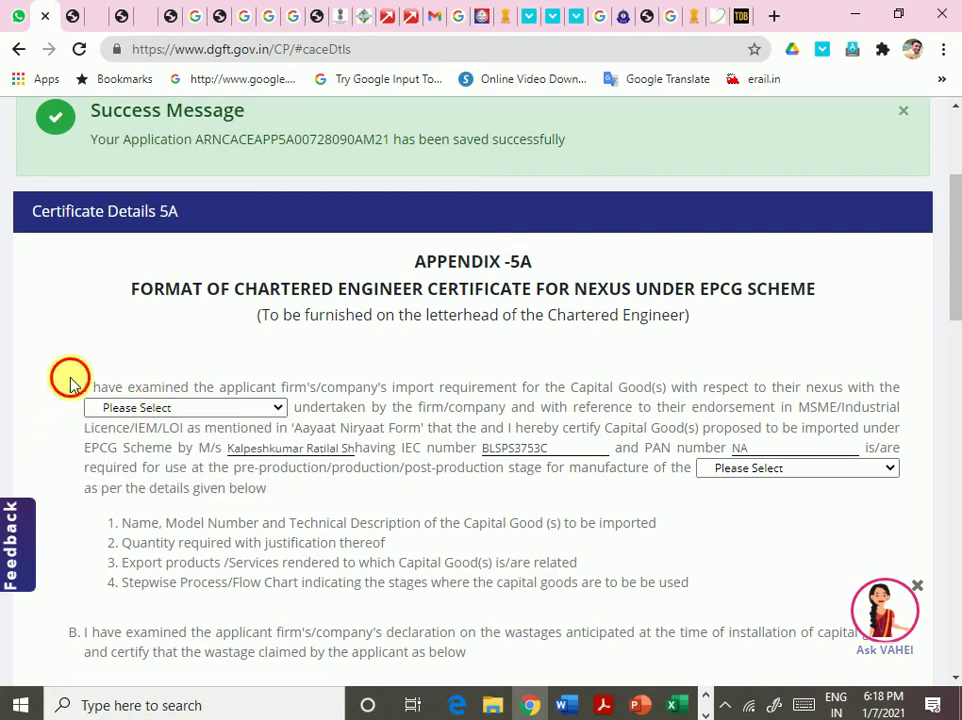
drag(70, 383, 628, 430)
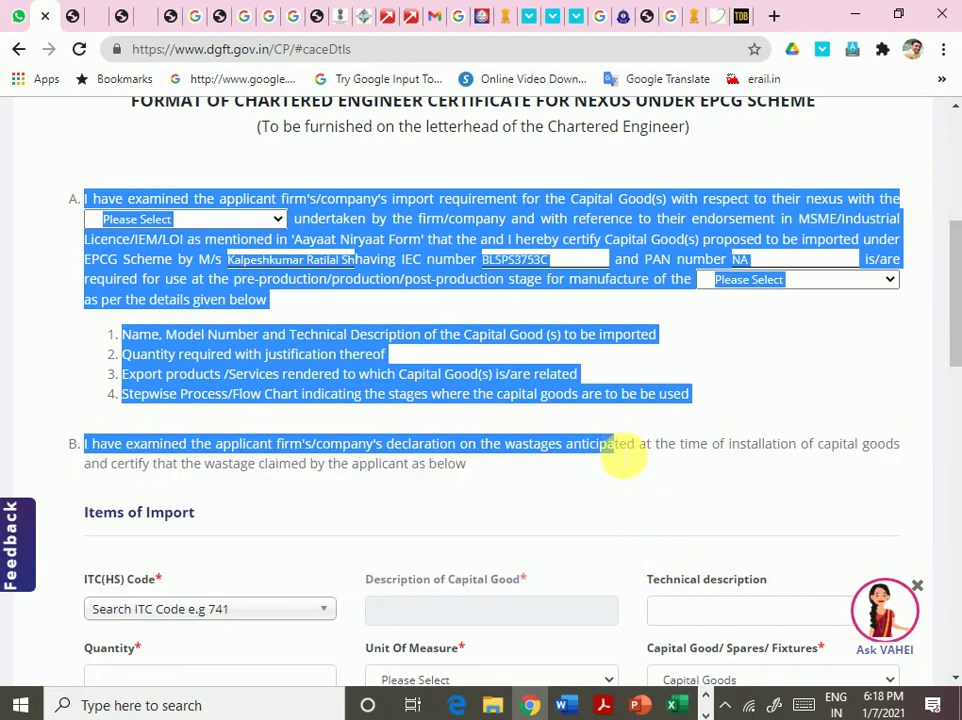
- Review the appnd-26 and filled APP32A Word documents, highlighting paragraph A's wording
click(567, 705)
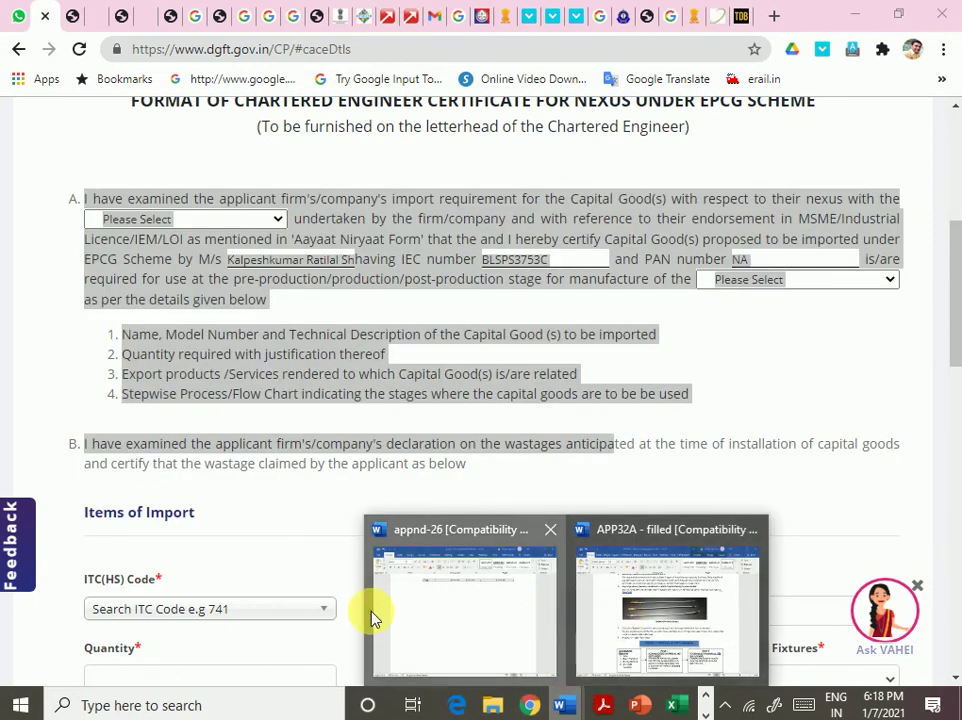
click(372, 614)
scroll(541, 572, up, 5)
mouse_move(560, 708)
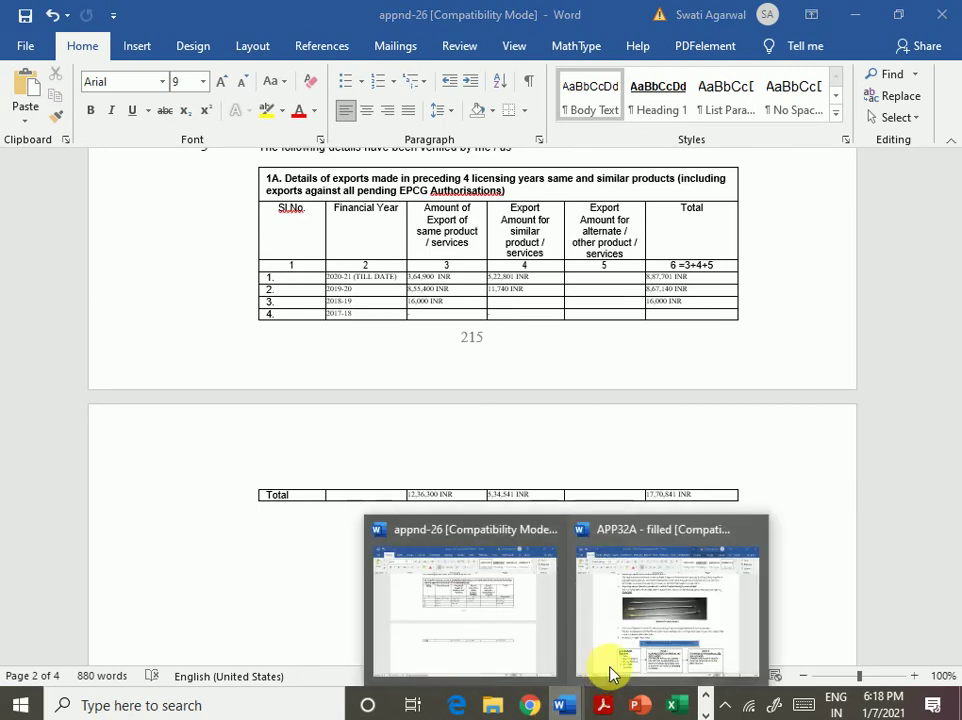
click(612, 670)
scroll(675, 545, up, 10)
scroll(686, 543, up, 10)
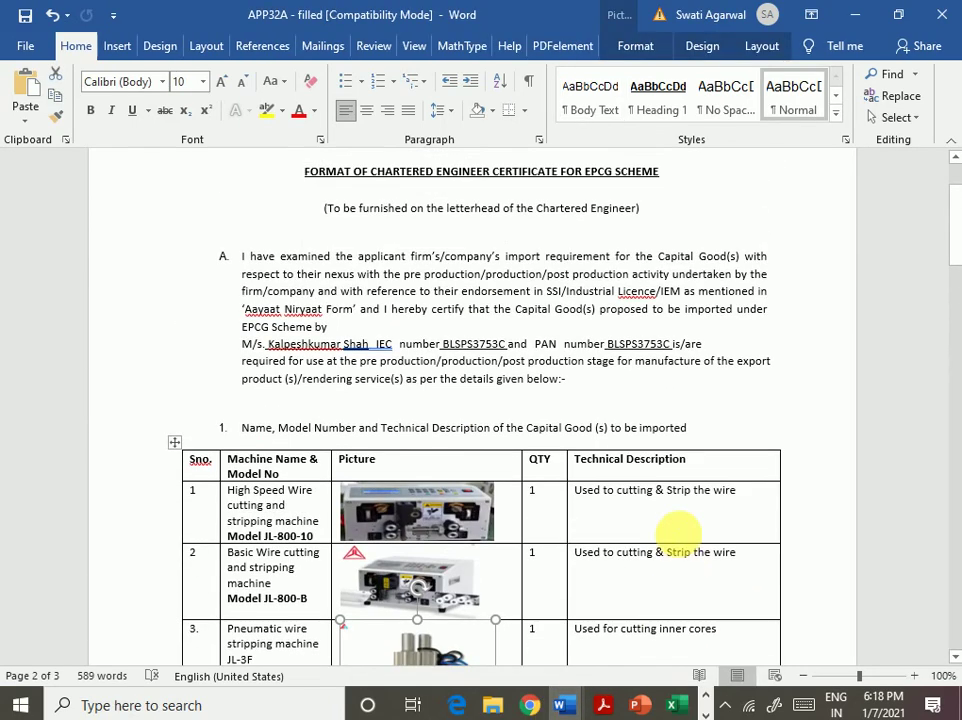
drag(410, 385, 549, 385)
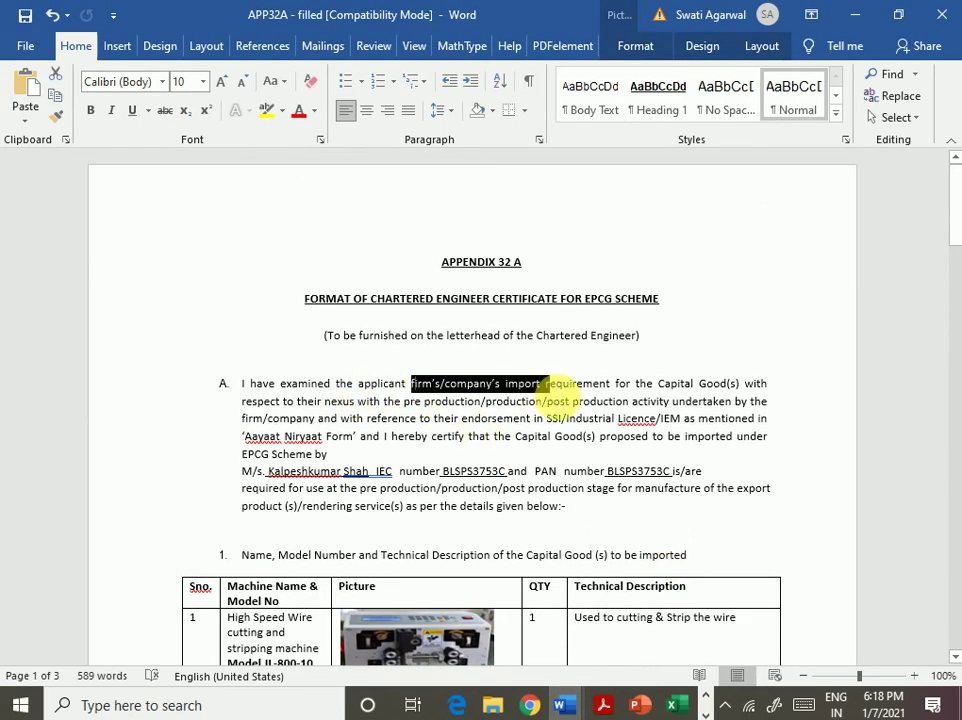
- Back on the DGFT form, reselect the full text of paragraphs A and B from the start
click(530, 706)
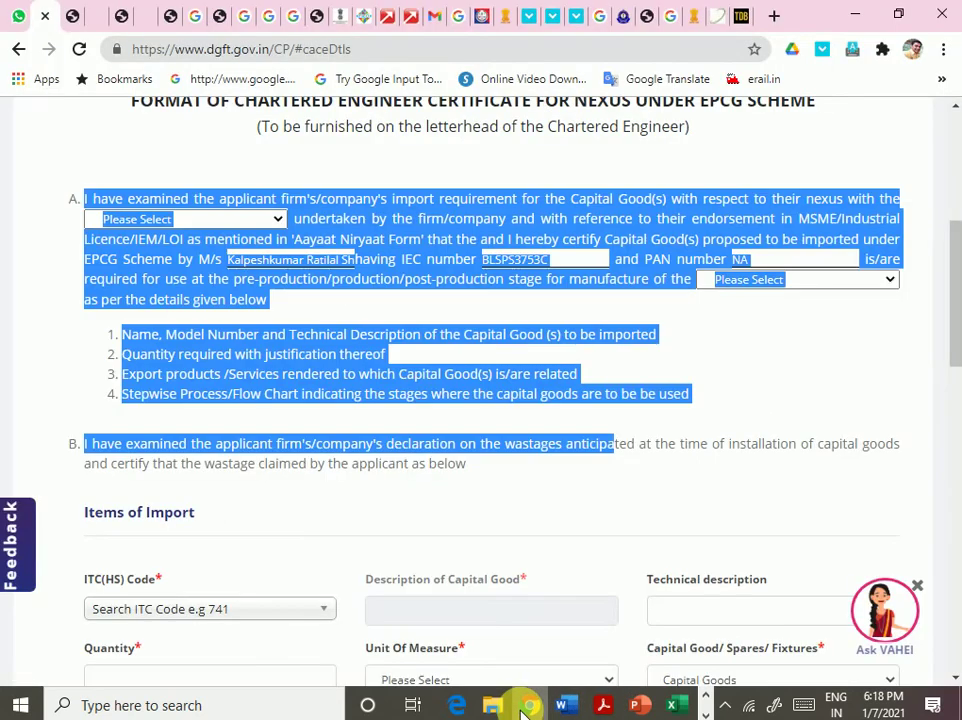
click(376, 548)
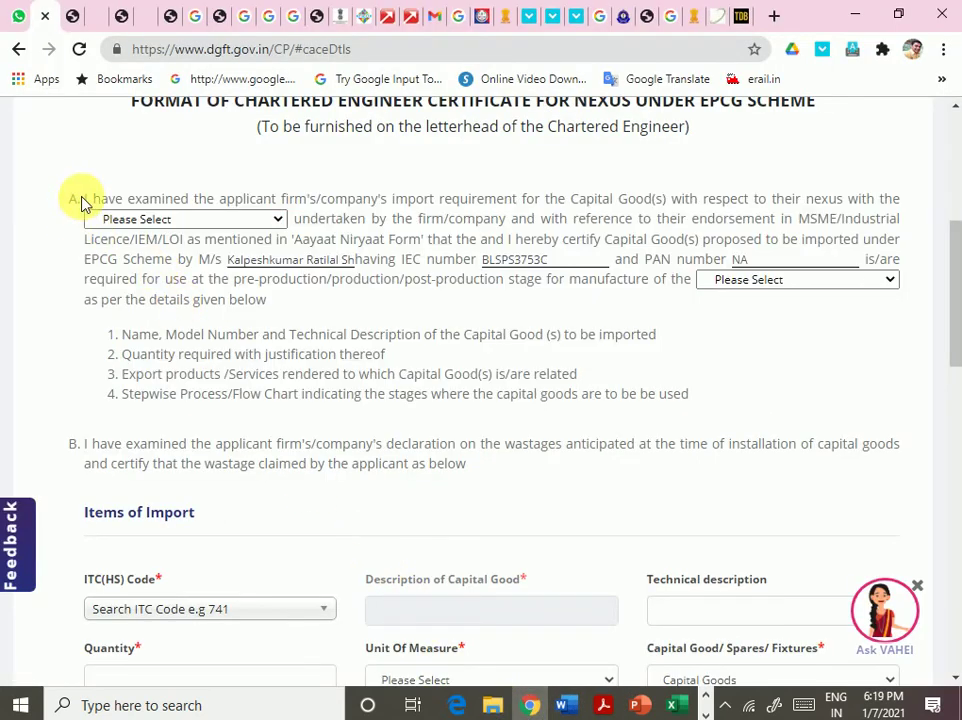
drag(85, 201, 698, 476)
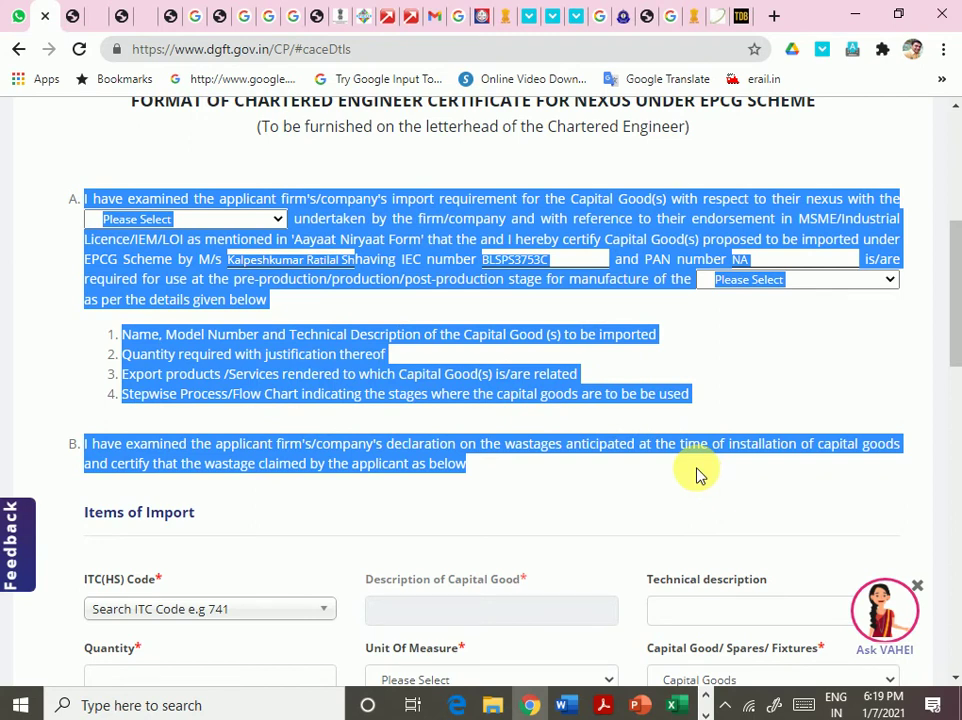
click(660, 519)
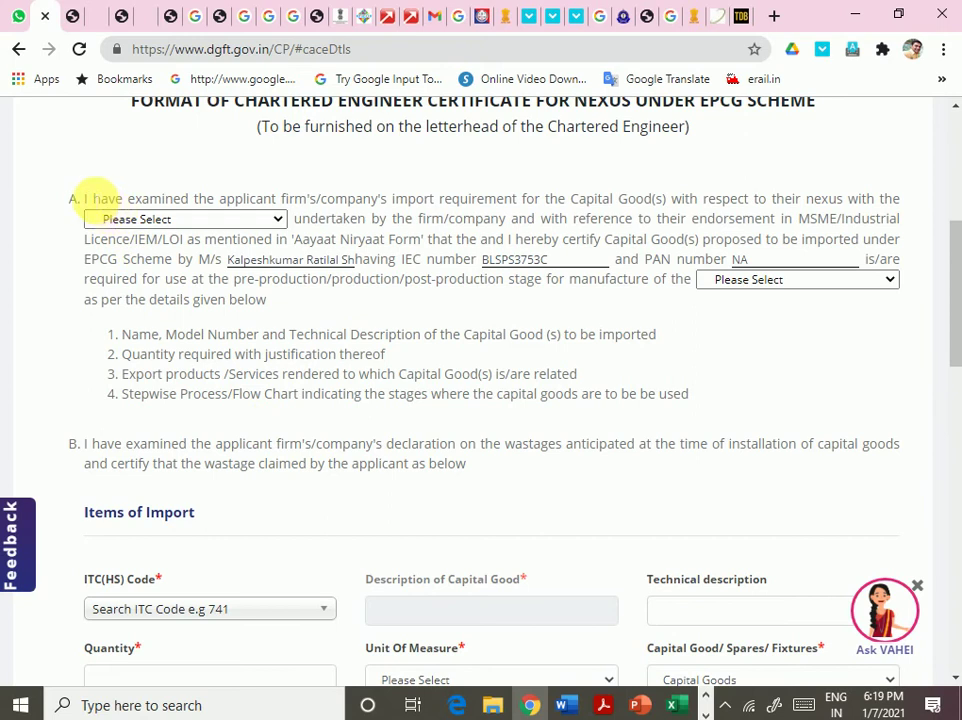
drag(85, 199, 480, 492)
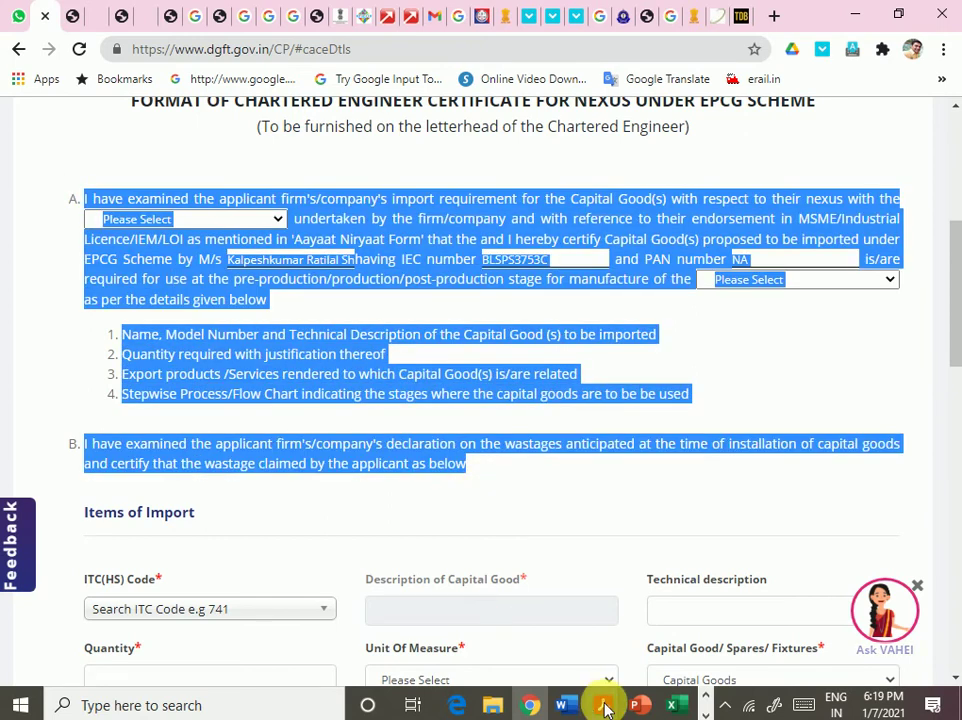
click(563, 705)
- Paste the copied paragraphs A and B into a new blank Word document, then return to the DGFT form
click(662, 618)
scroll(670, 580, down, 12)
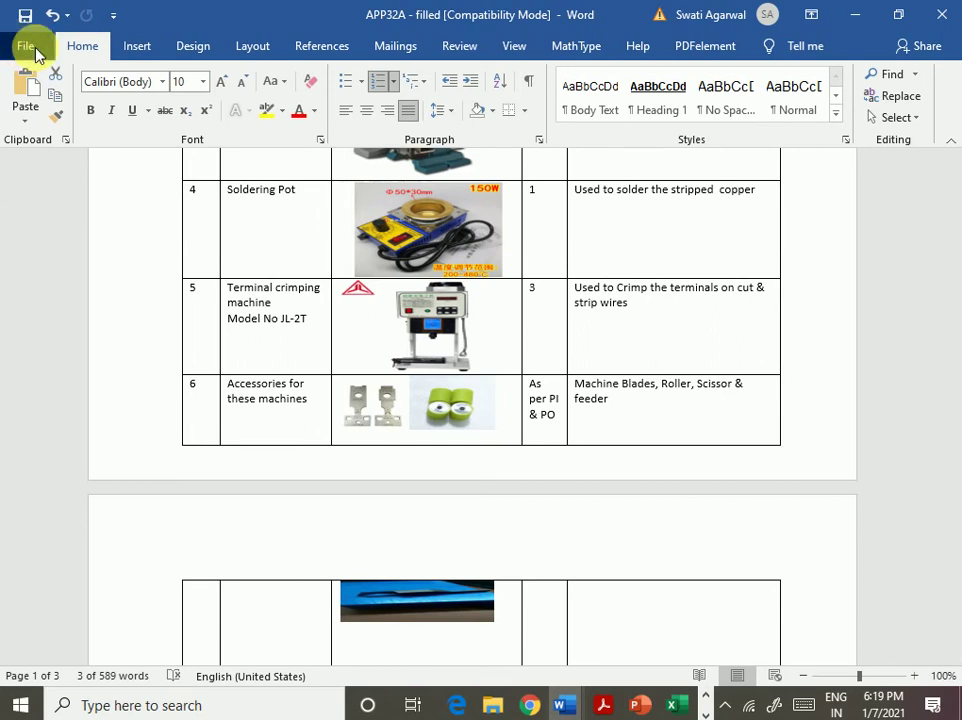
click(26, 35)
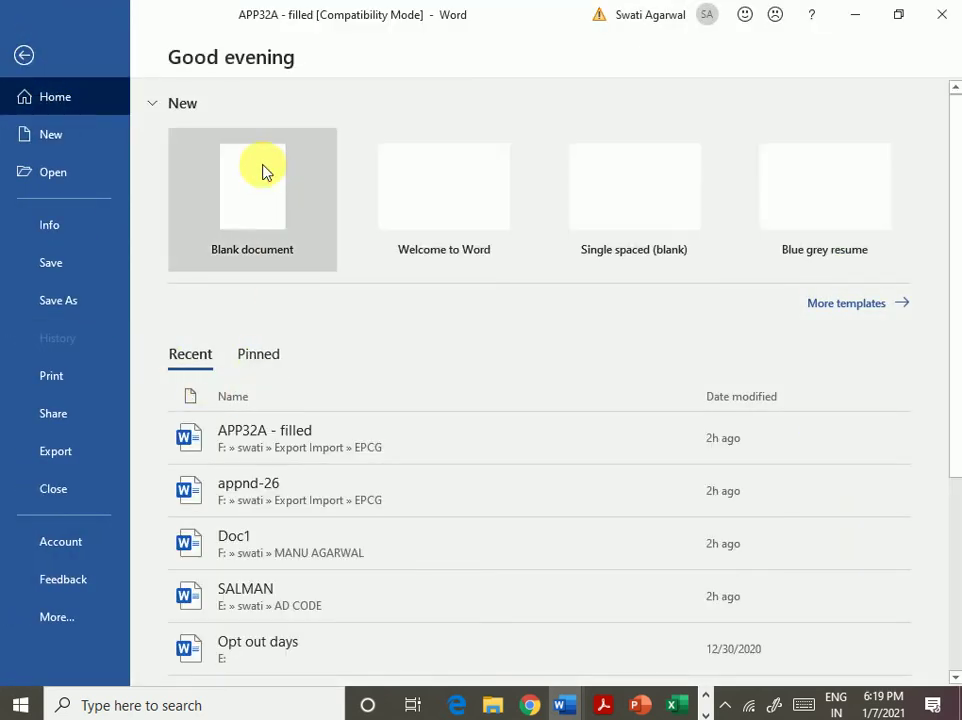
key(Escape)
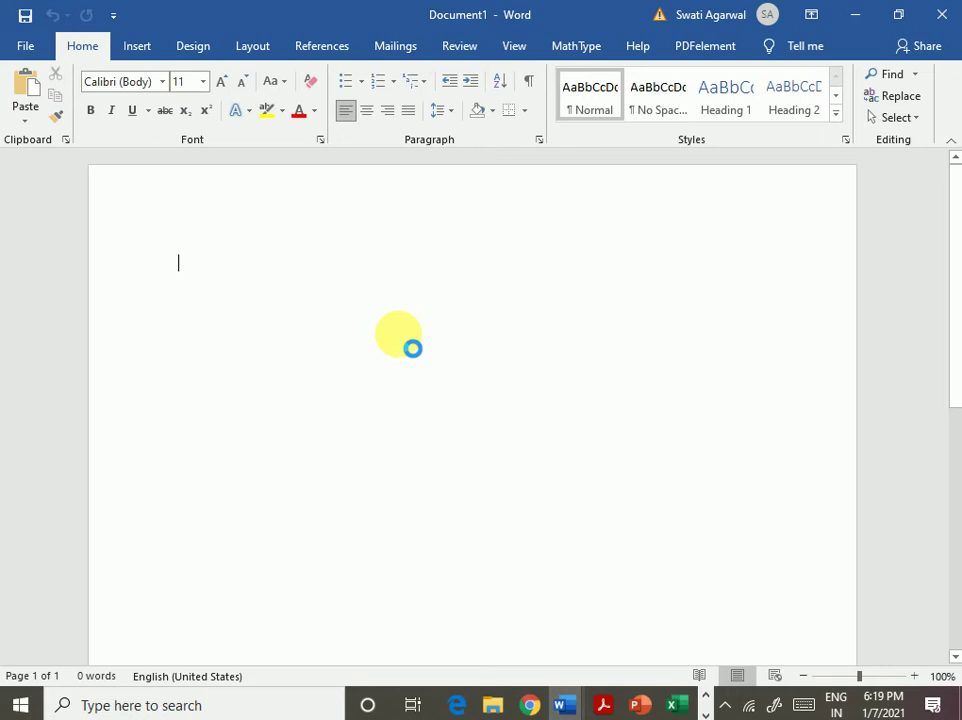
key(ctrl+v)
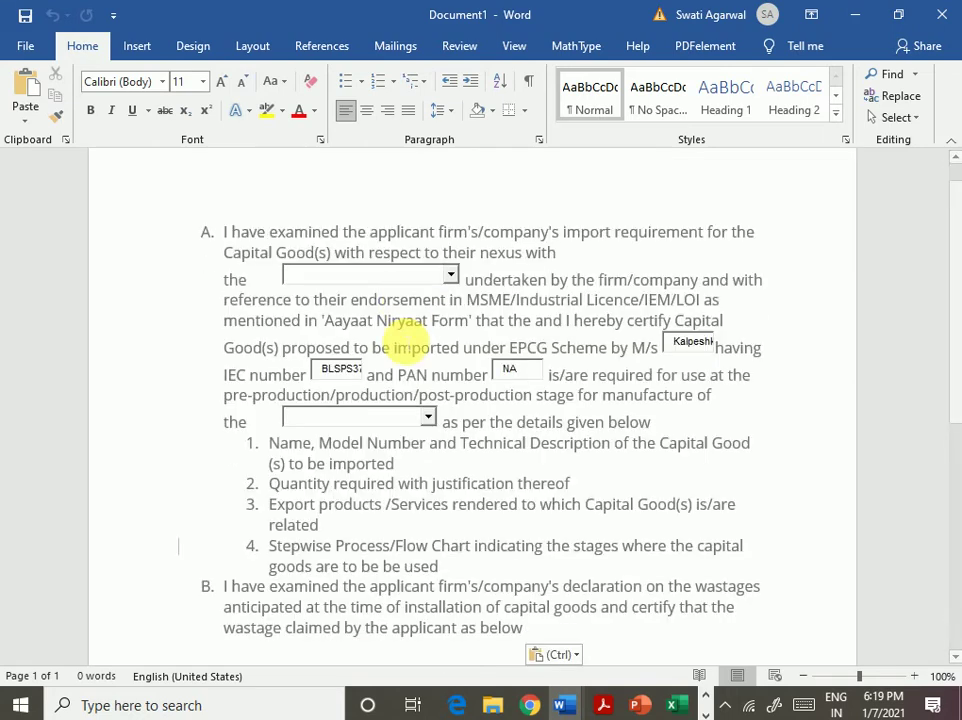
scroll(587, 478, down, 3)
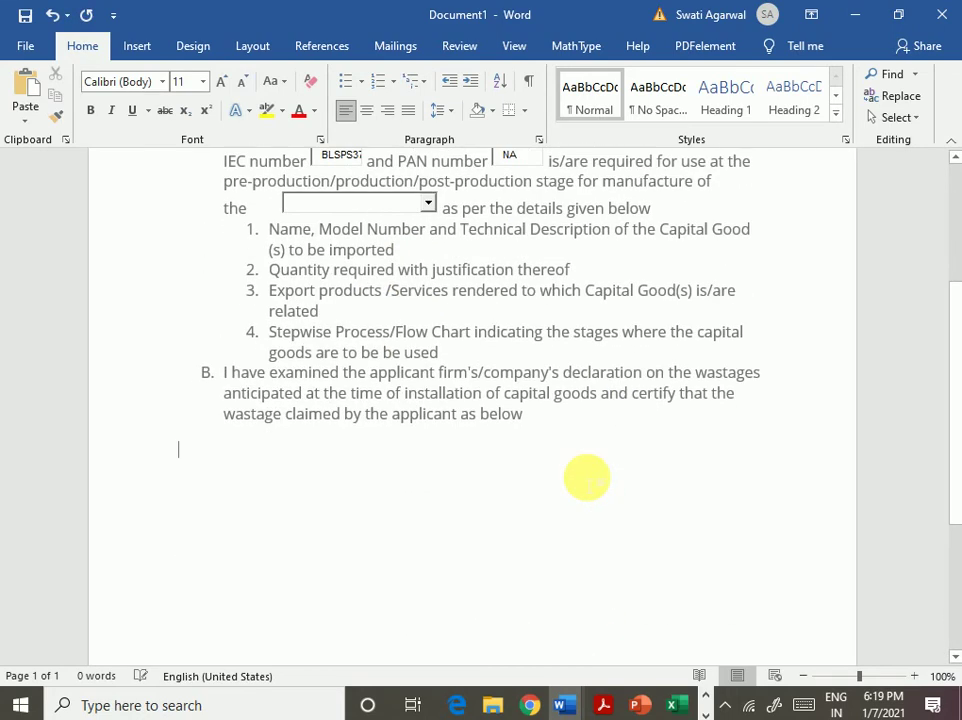
key(alt+Tab)
scroll(418, 470, down, 6)
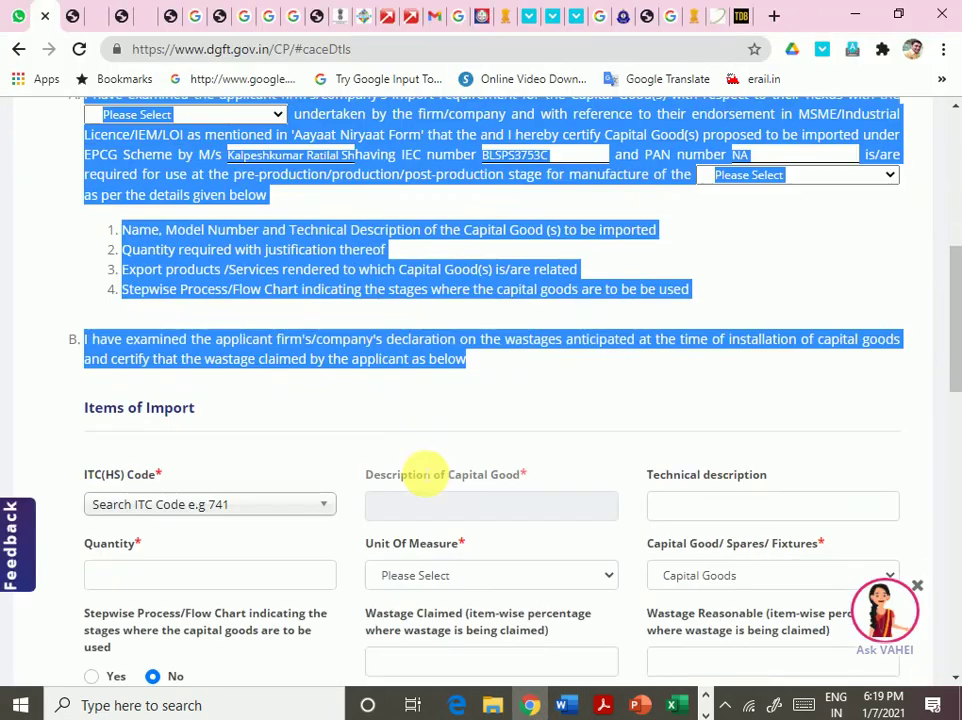
- Search the import item's ITC(HS) Code list for 986 to find 27101986 mineral oil
scroll(414, 490, up, 2)
scroll(414, 490, down, 3)
scroll(412, 490, down, 4)
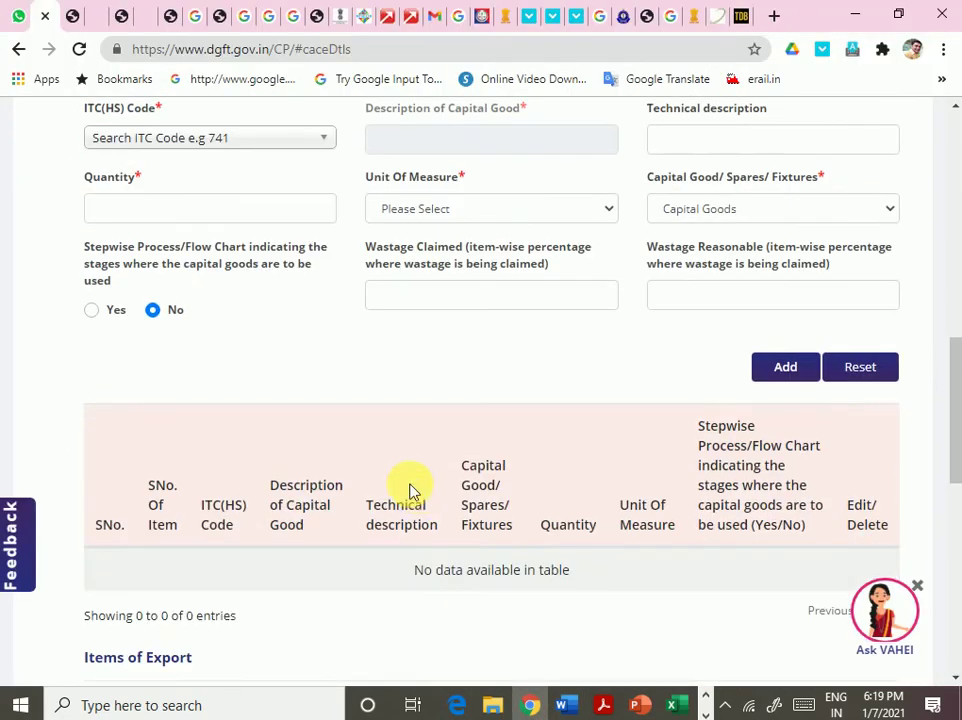
scroll(408, 490, up, 2)
scroll(407, 490, up, 5)
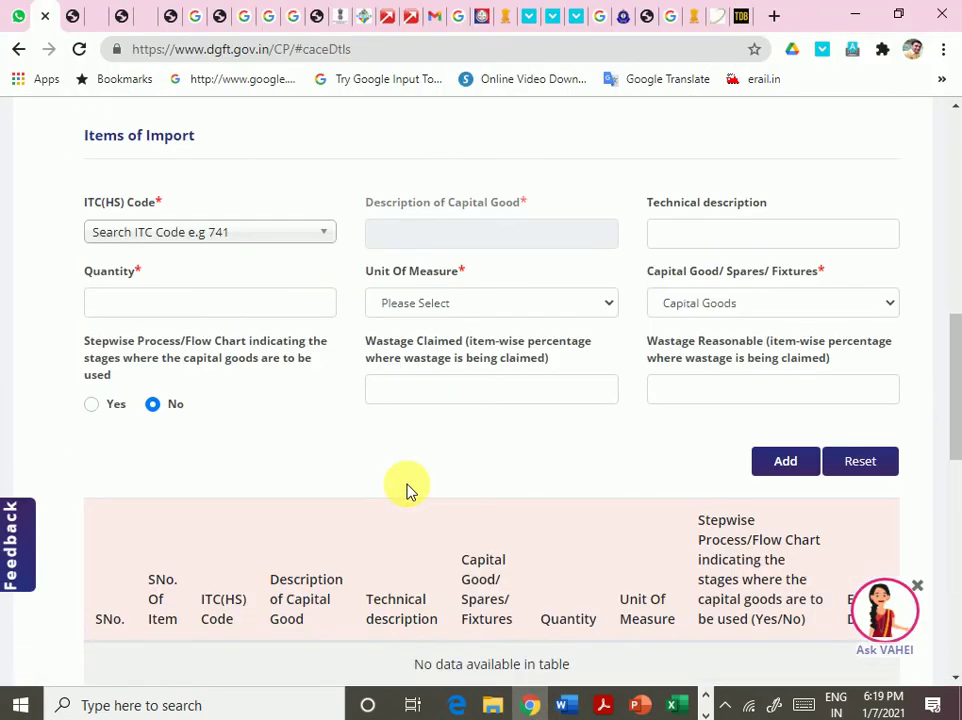
scroll(408, 489, down, 2)
click(205, 328)
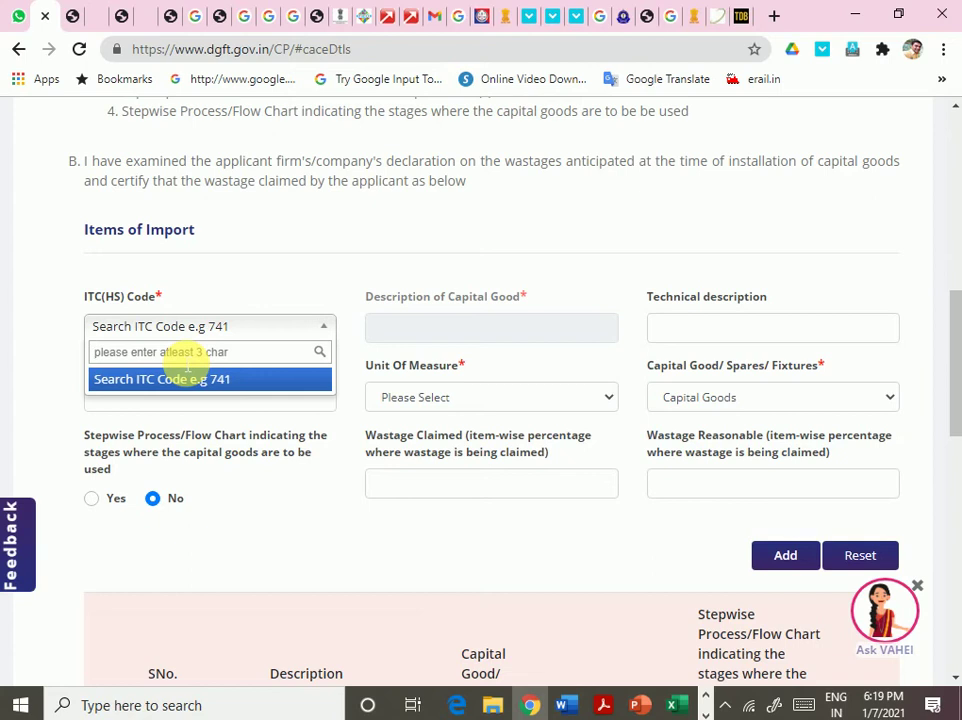
text(8894)
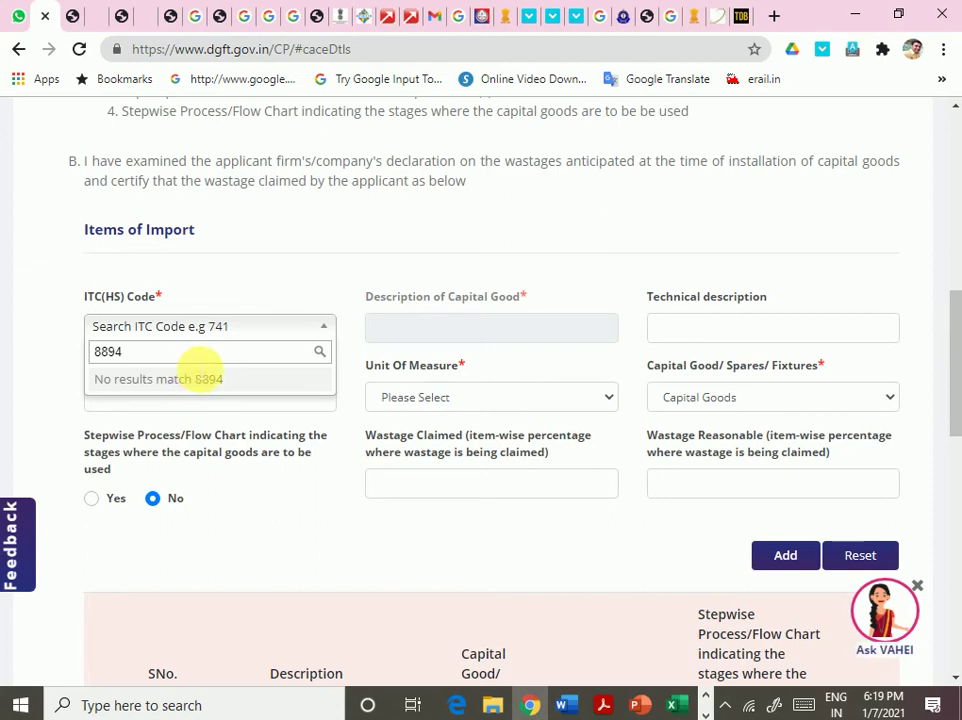
key(BackSpace)
key(BackSpace)
text(1)
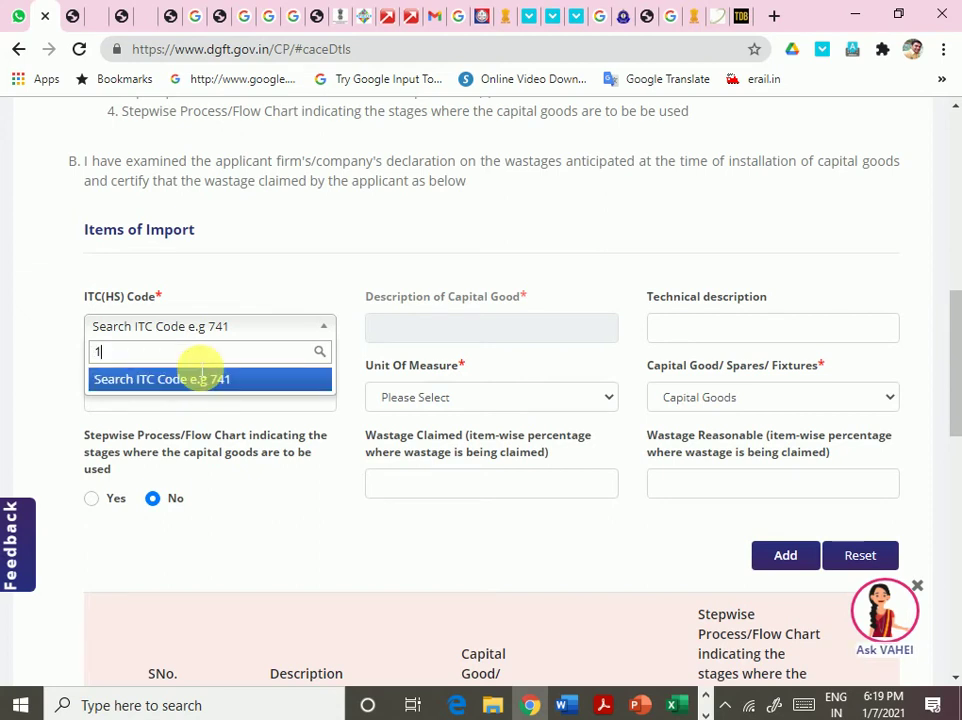
text(25)
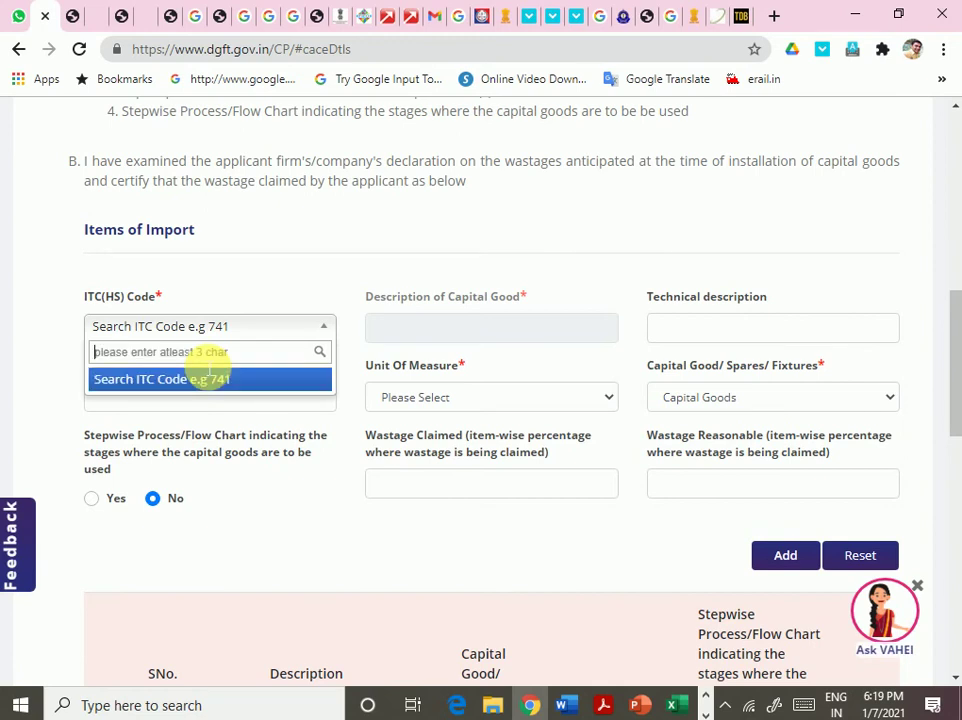
text(884)
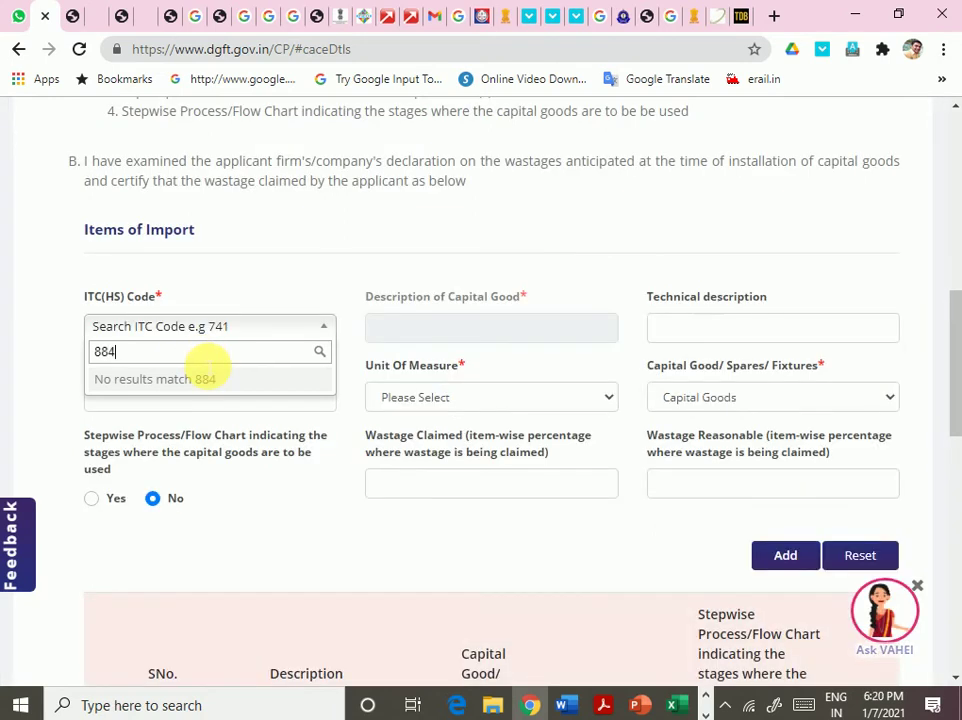
key(BackSpace)
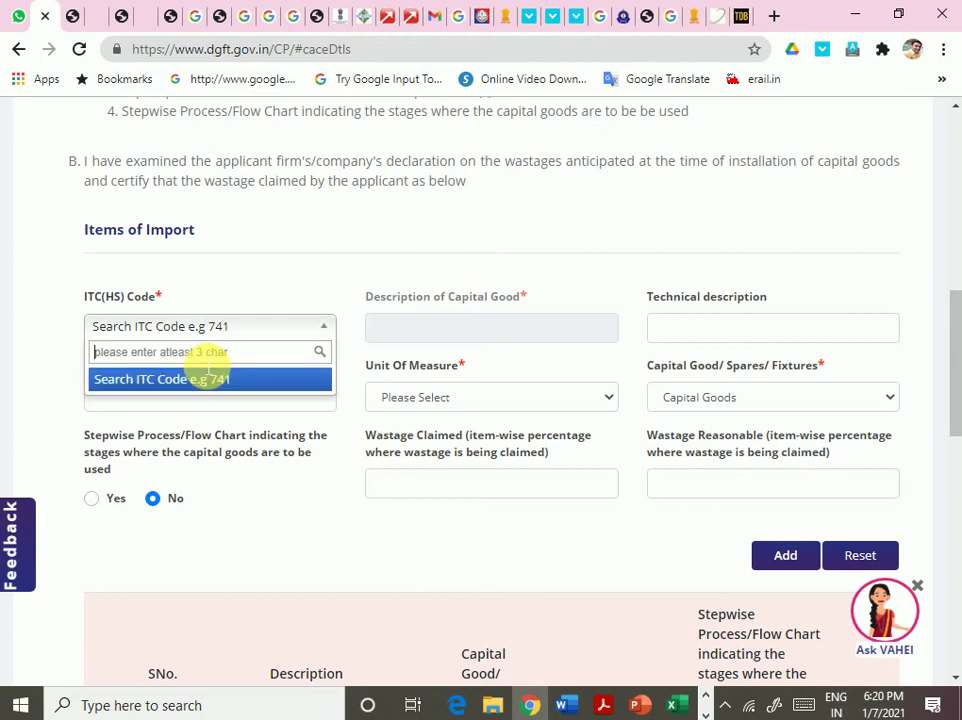
text(986)
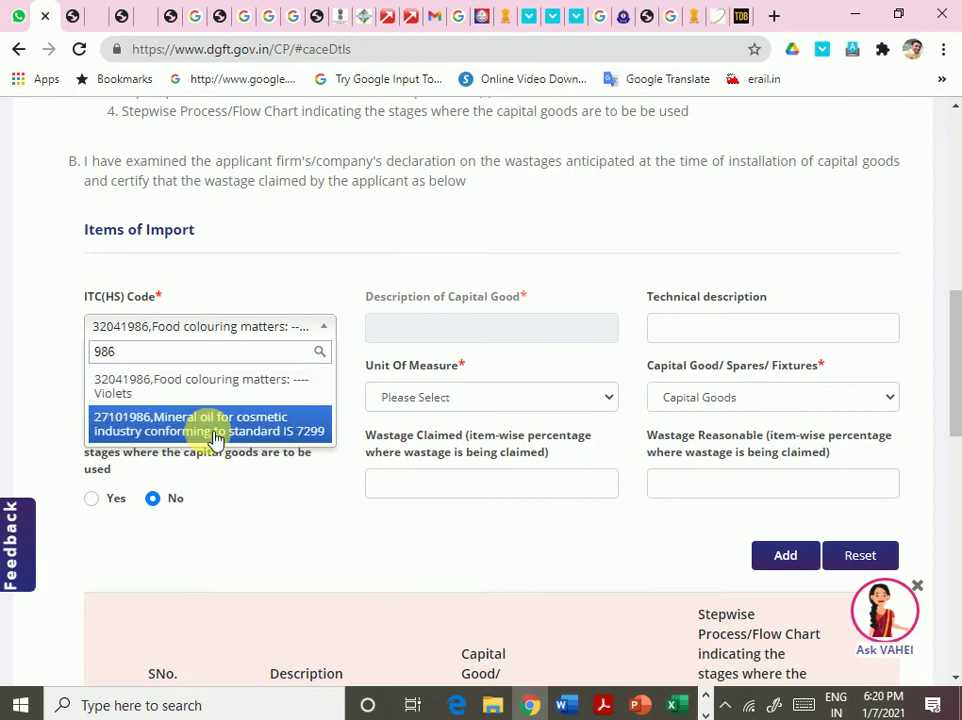
- Pick ITC code 27101986, enter description 'asdadasd', quantity 1 and unit NUMBERS (NOS)
click(213, 437)
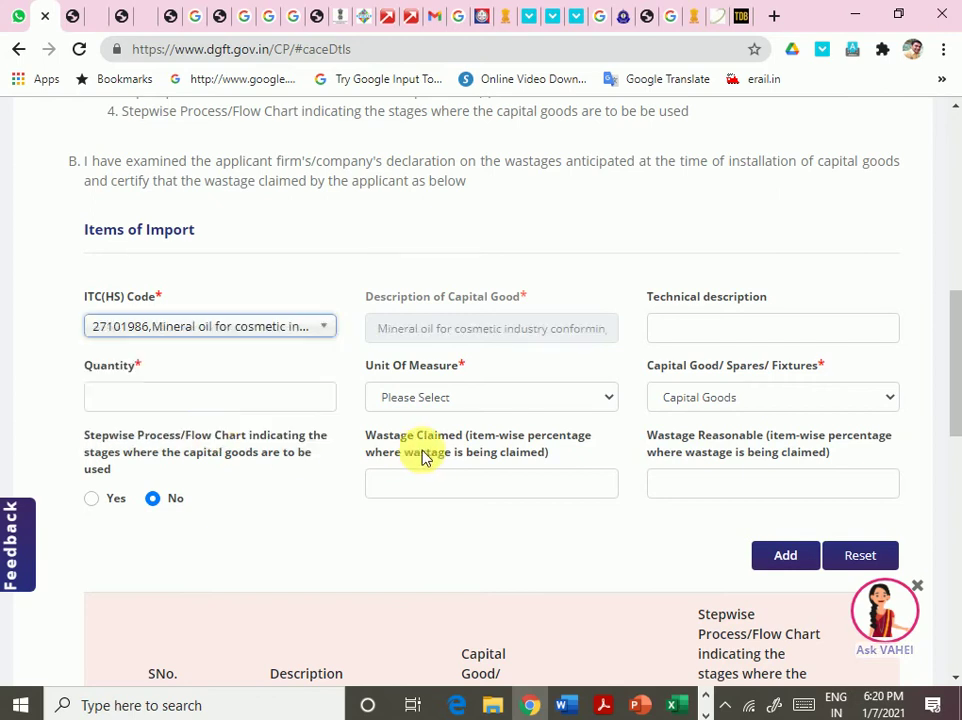
click(713, 329)
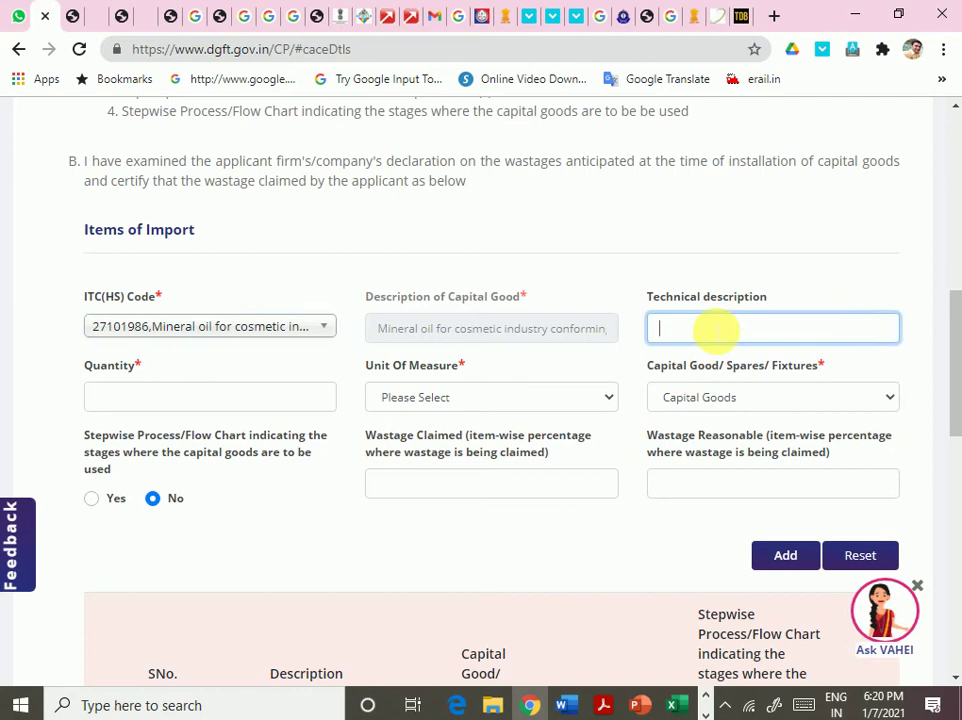
text(asdadasd)
click(172, 400)
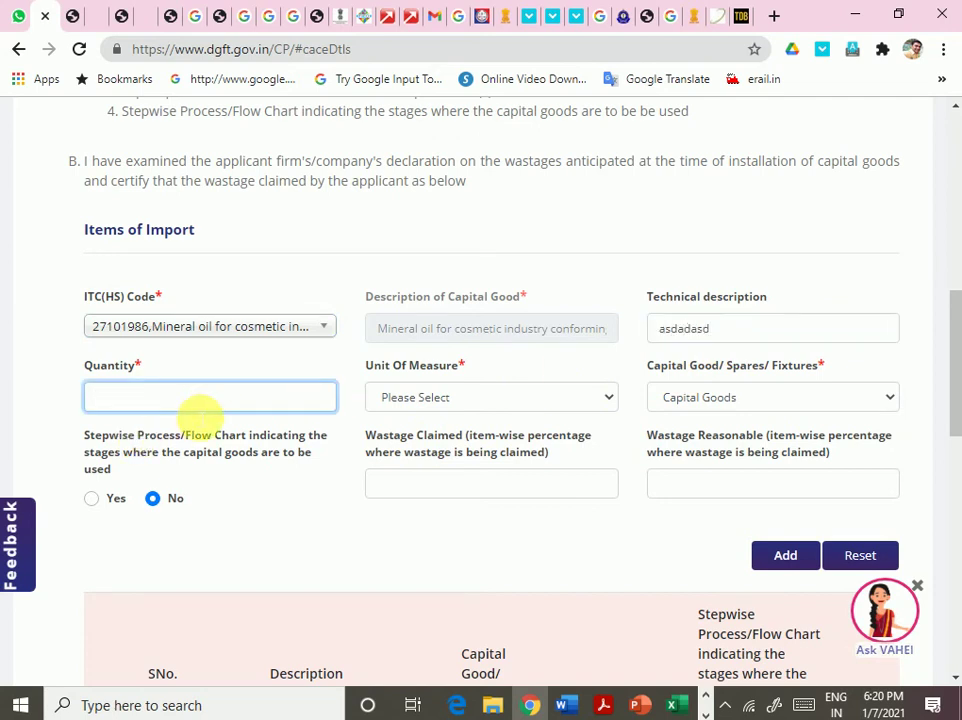
click(490, 395)
click(470, 68)
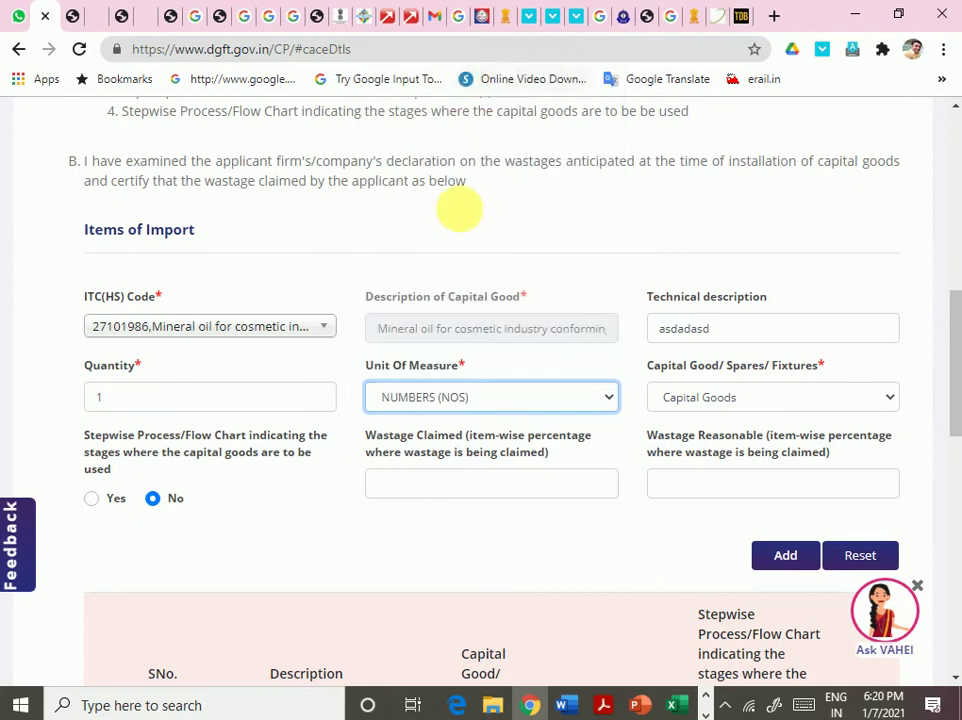
- Keep the item type as Capital Goods and answer Yes to the stepwise flow chart question
click(737, 406)
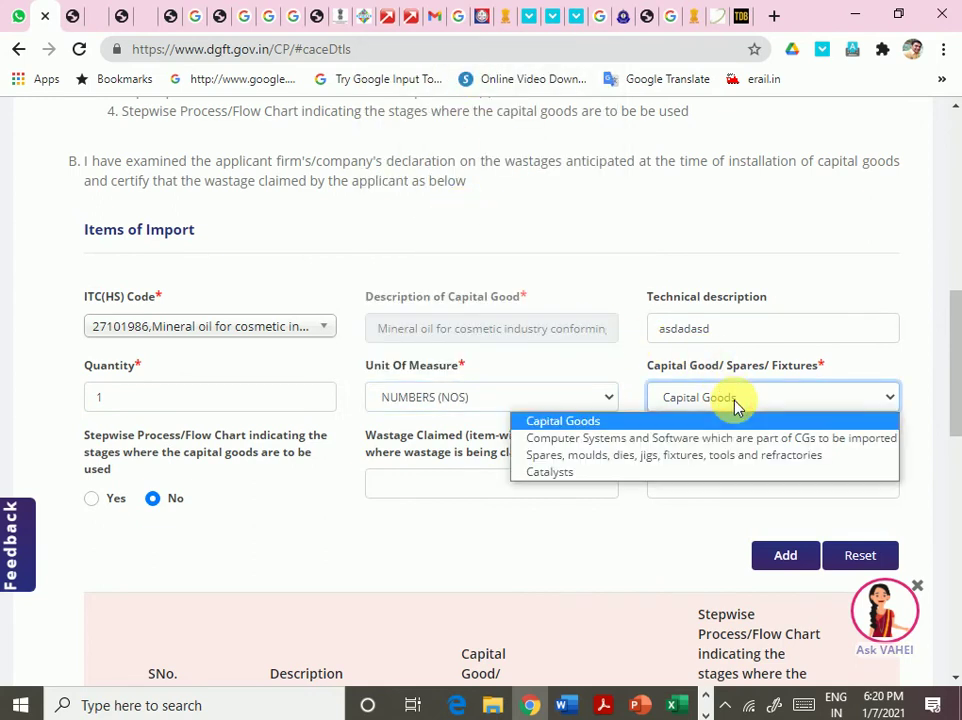
click(736, 404)
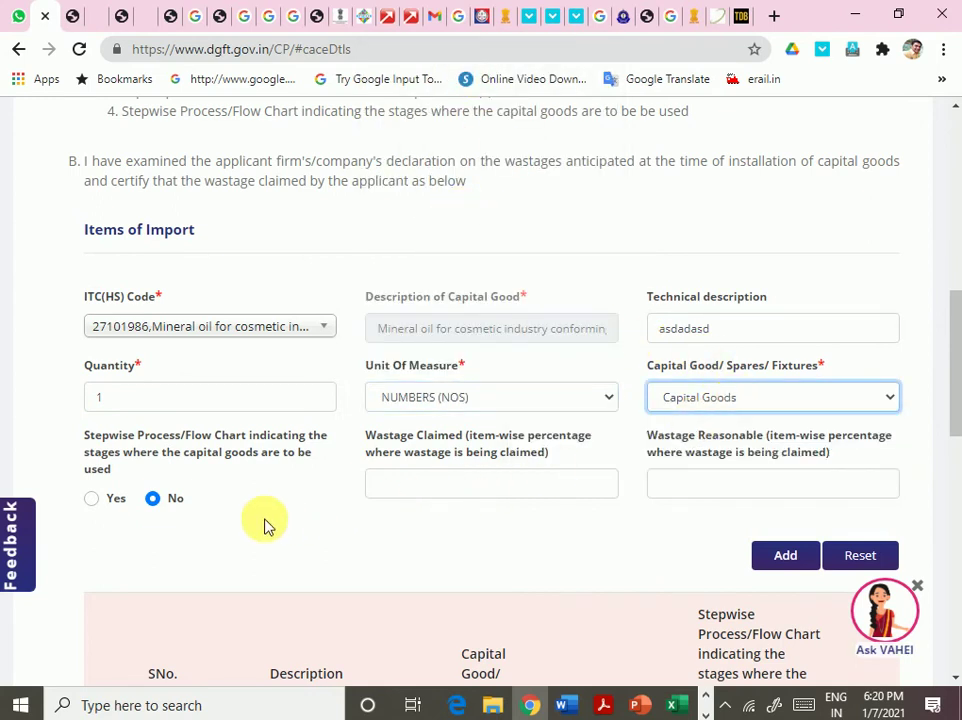
click(160, 458)
drag(160, 458, 287, 453)
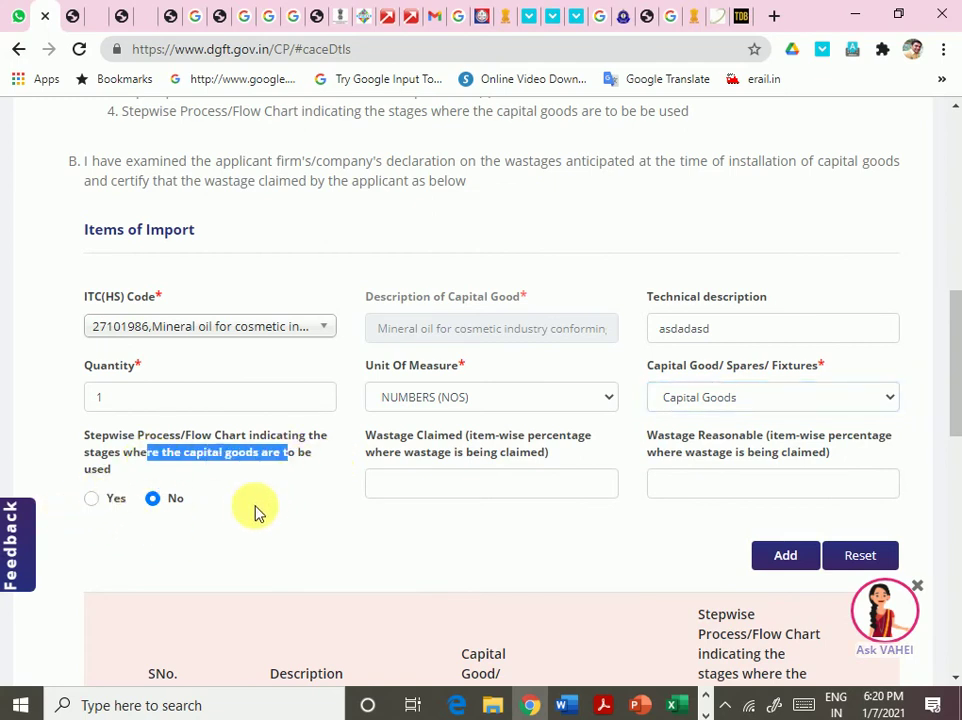
click(91, 499)
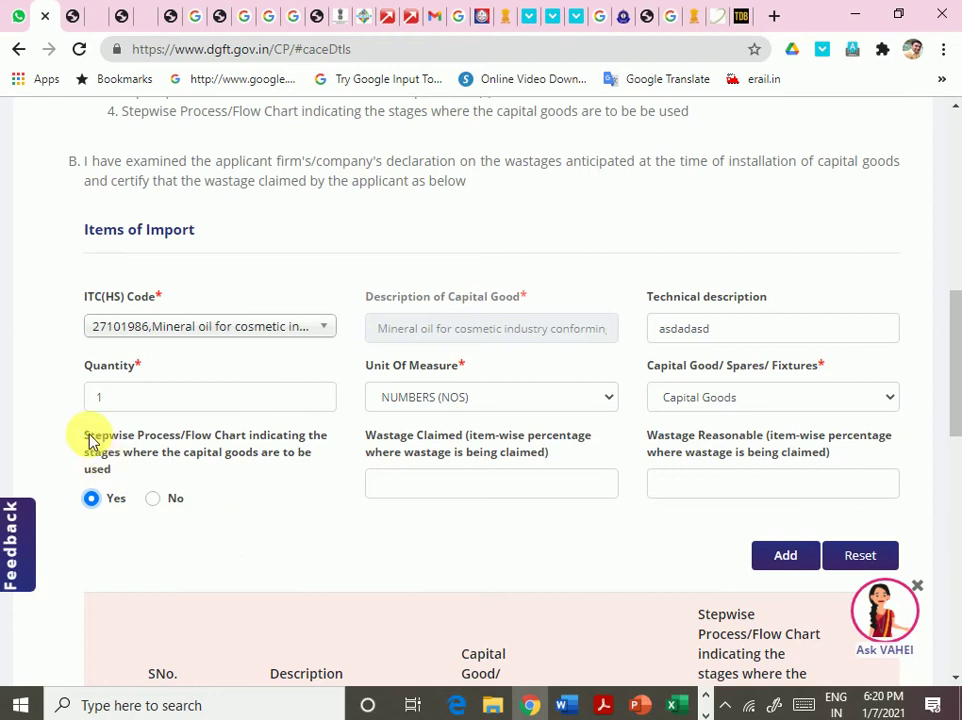
scroll(444, 537, down, 1)
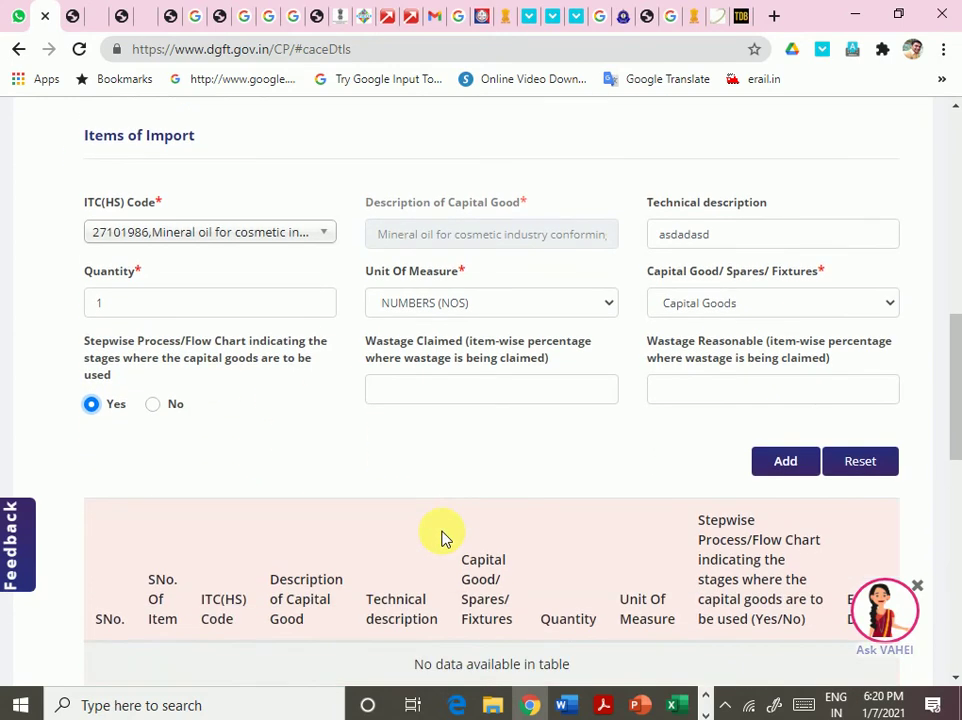
scroll(444, 537, up, 1)
scroll(444, 537, up, 5)
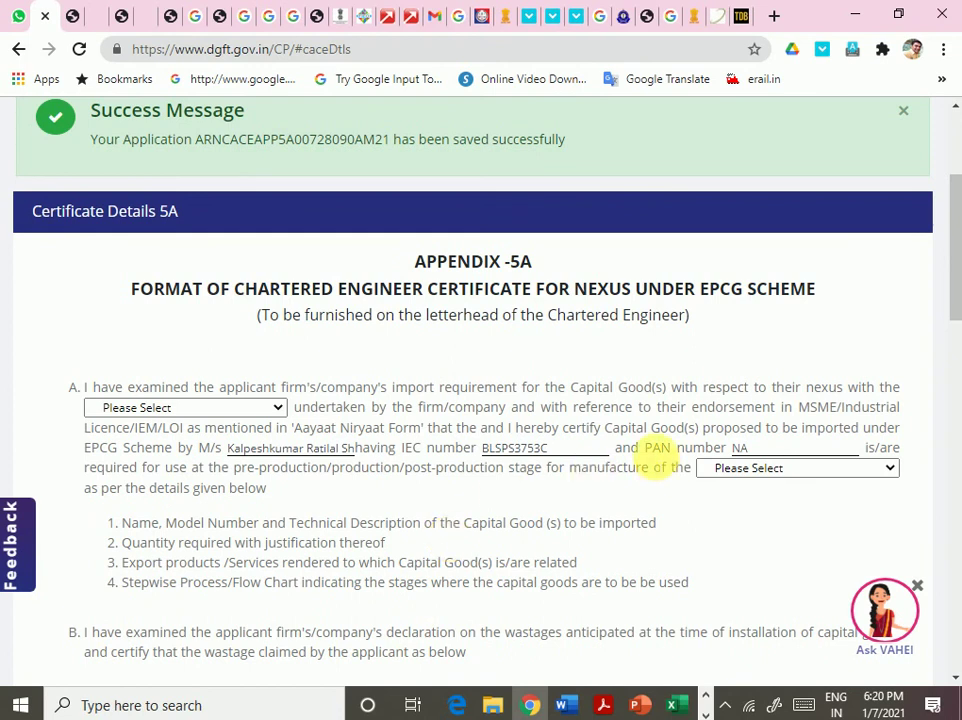
- In paragraph A, choose Production activity for the nexus and Export product(s) as the manufactured output
click(221, 408)
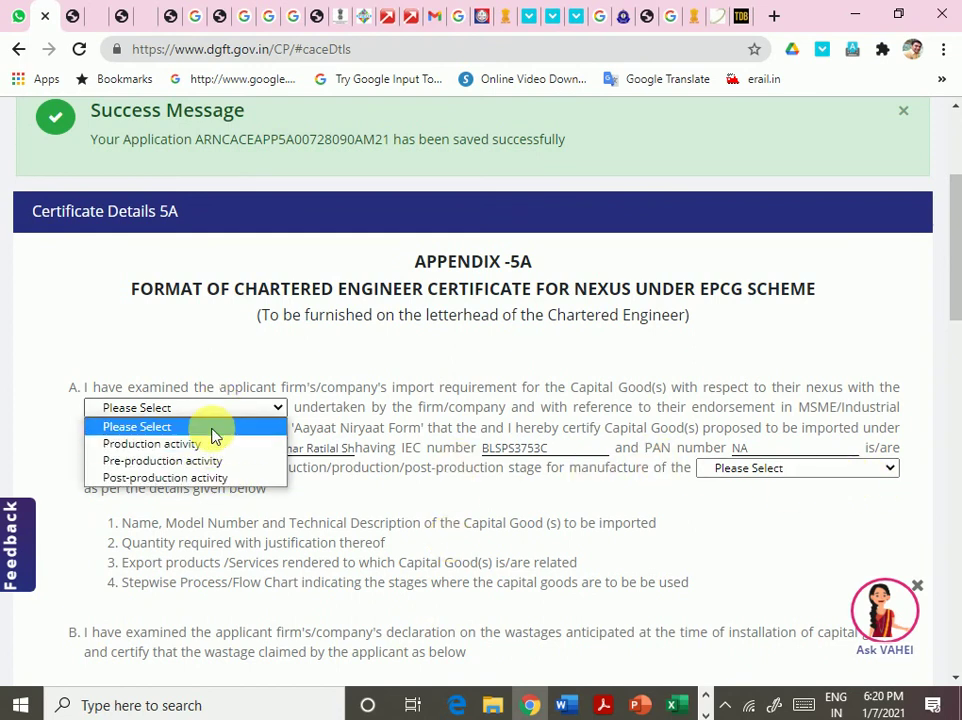
click(204, 444)
click(830, 470)
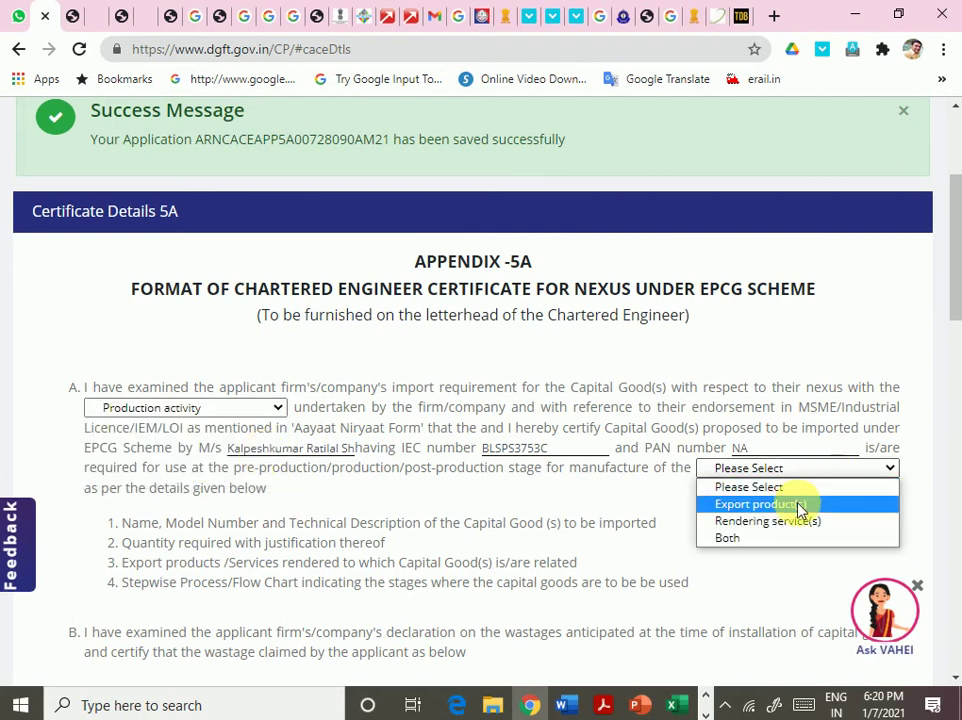
click(800, 506)
scroll(627, 494, down, 5)
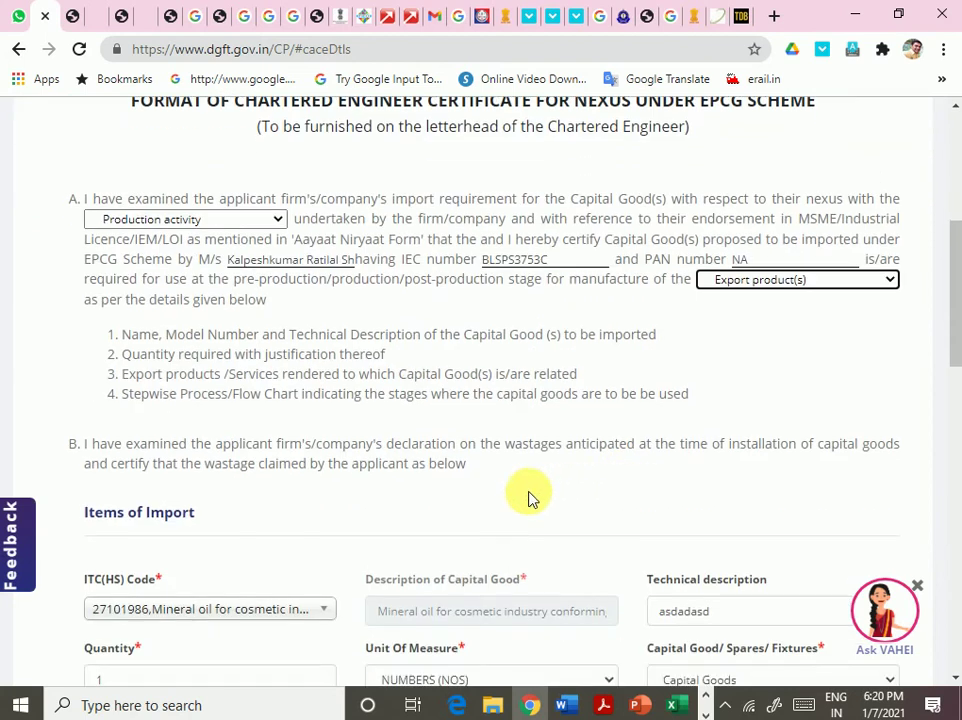
scroll(530, 498, up, 3)
scroll(530, 498, up, 1)
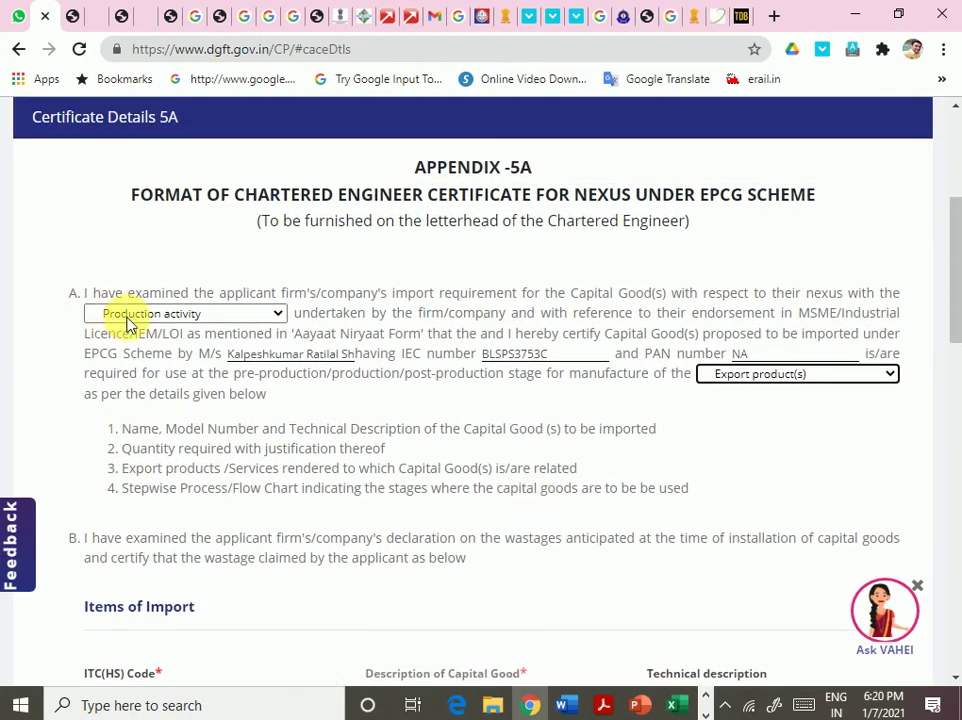
click(204, 311)
click(204, 311)
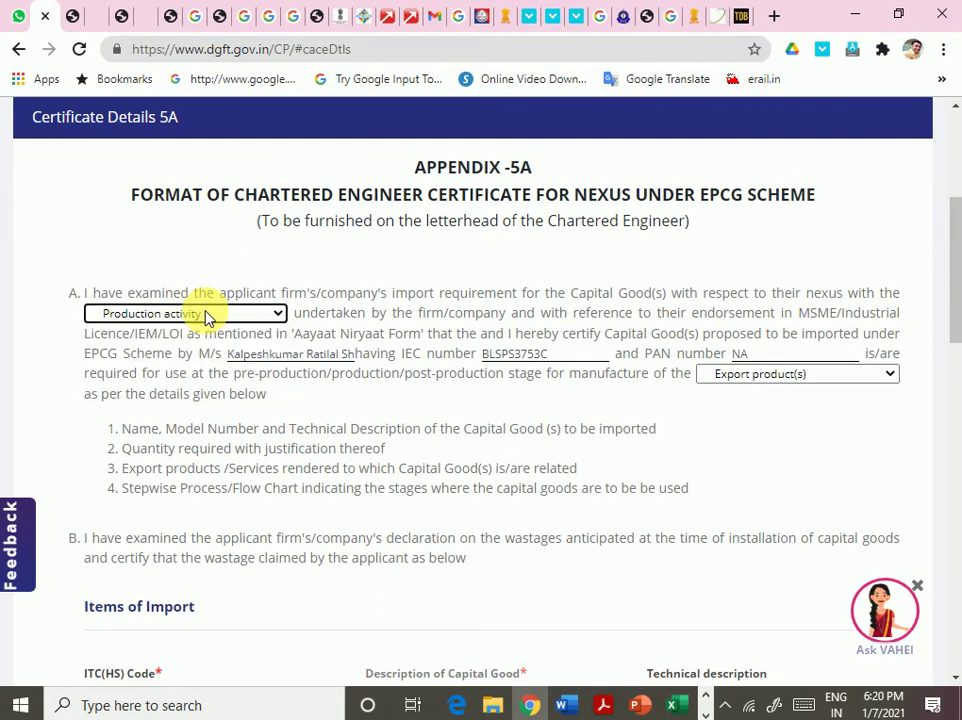
click(232, 312)
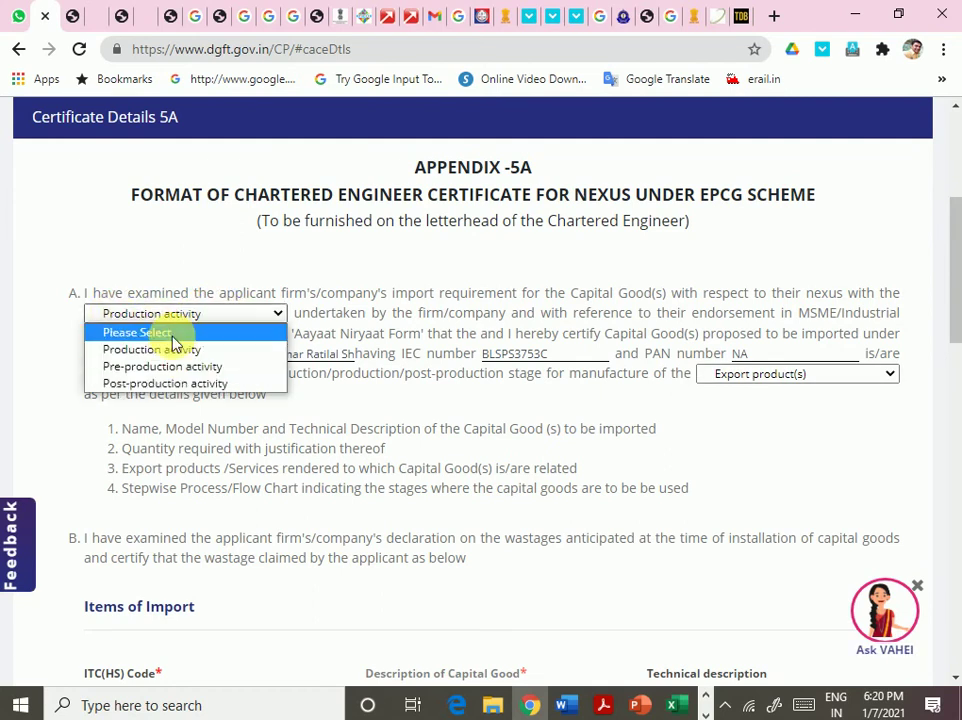
click(586, 400)
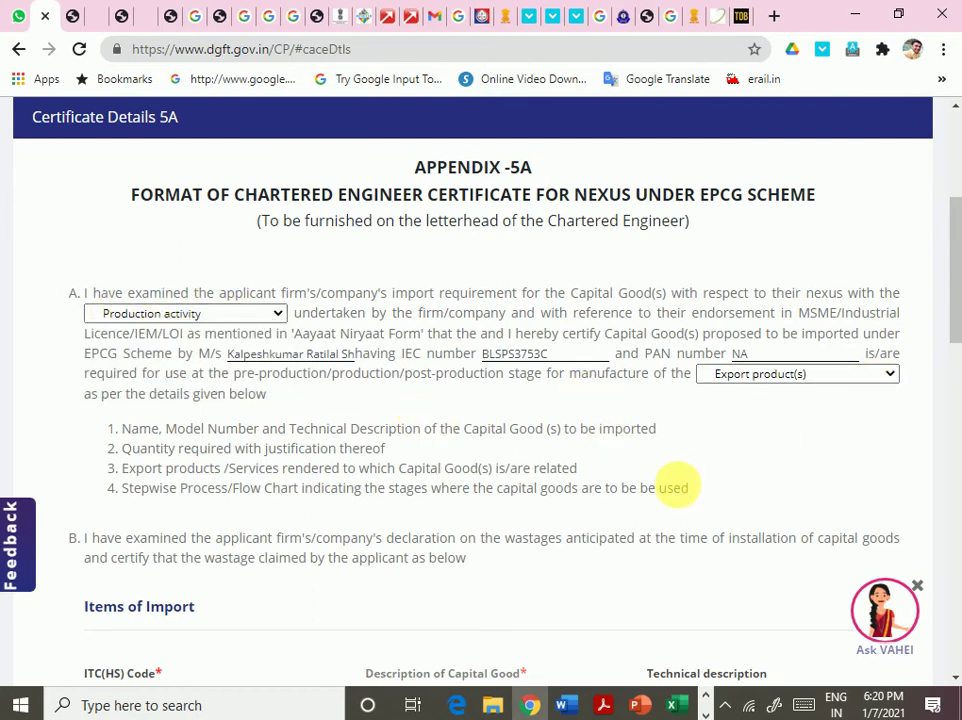
scroll(586, 608, down, 3)
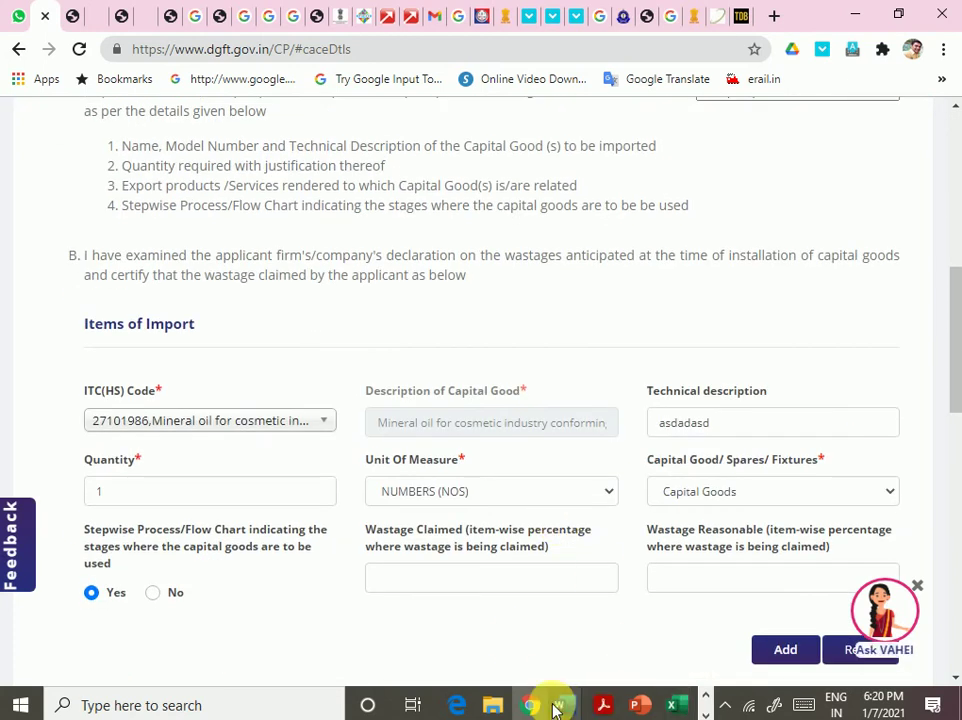
- Add the 27101986 mineral oil Capital Goods item as entry 1 in the Items of Import table
scroll(455, 521, down, 3)
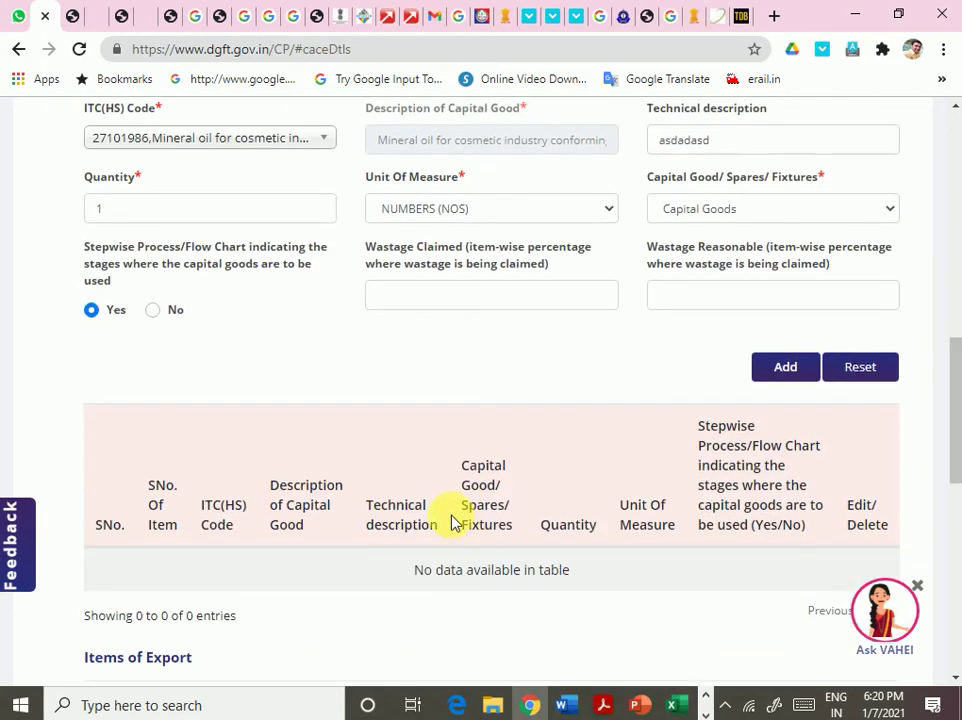
scroll(455, 518, down, 2)
scroll(455, 522, up, 1)
scroll(455, 522, down, 1)
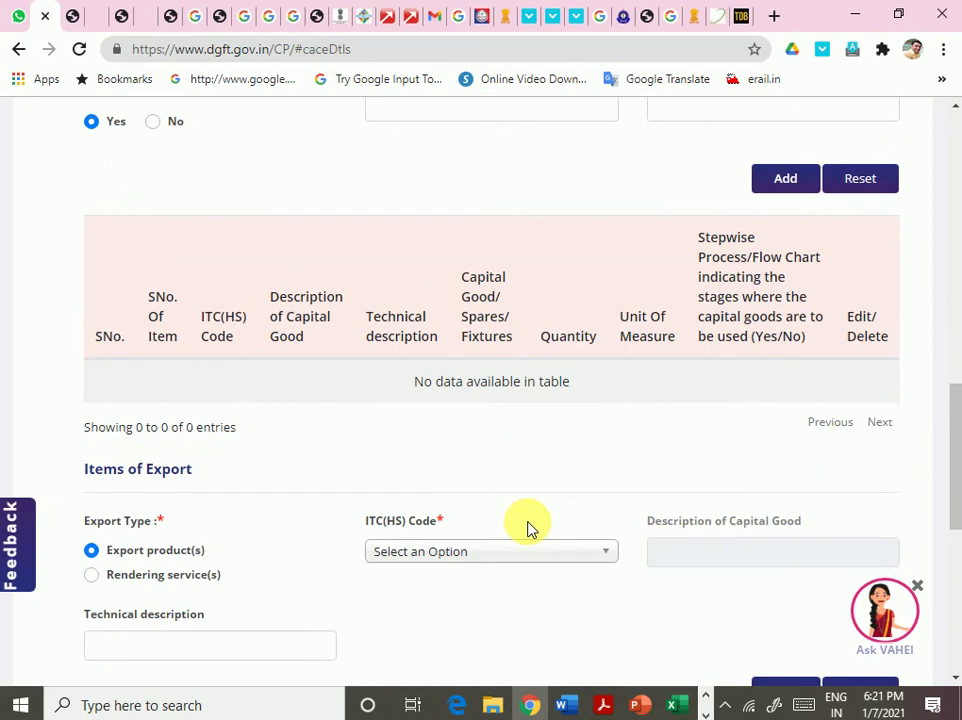
scroll(700, 420, up, 2)
scroll(700, 420, up, 1)
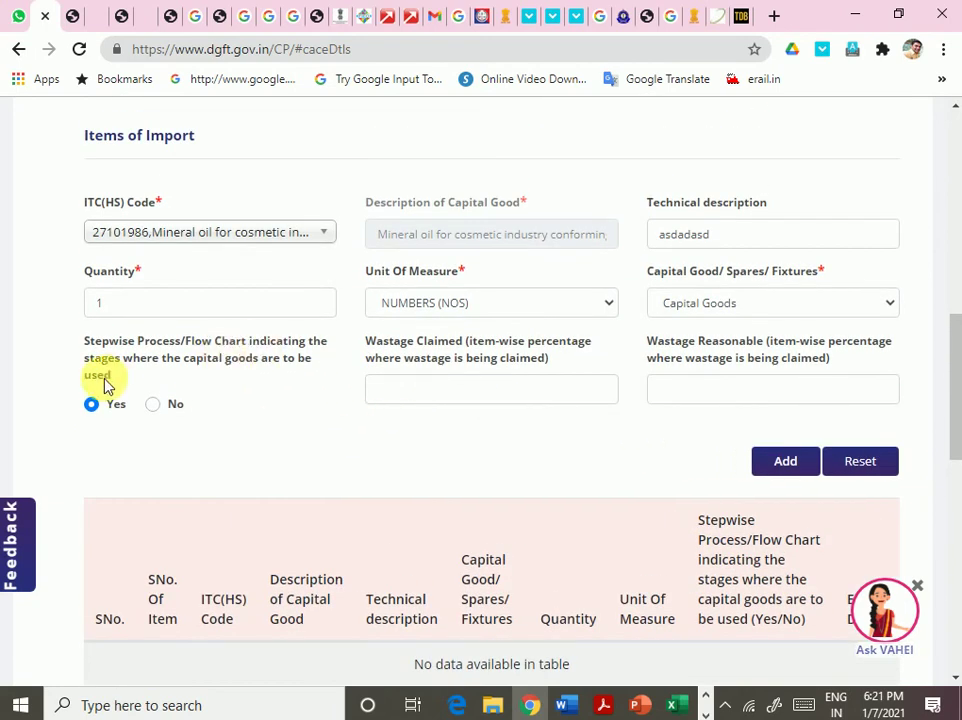
drag(147, 360, 284, 360)
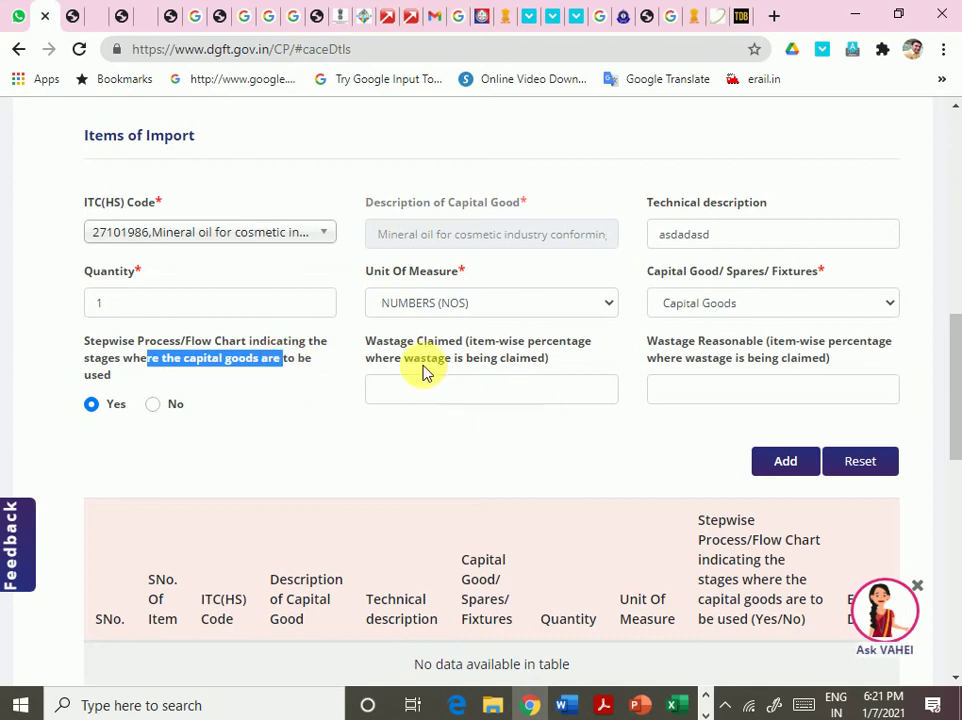
drag(449, 341, 548, 339)
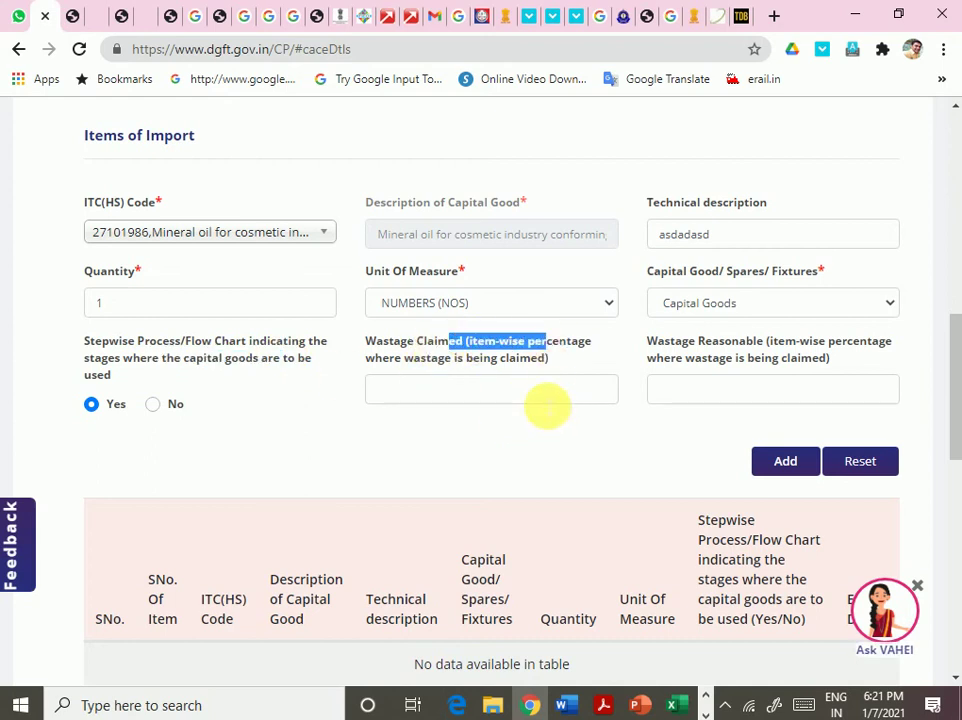
click(548, 405)
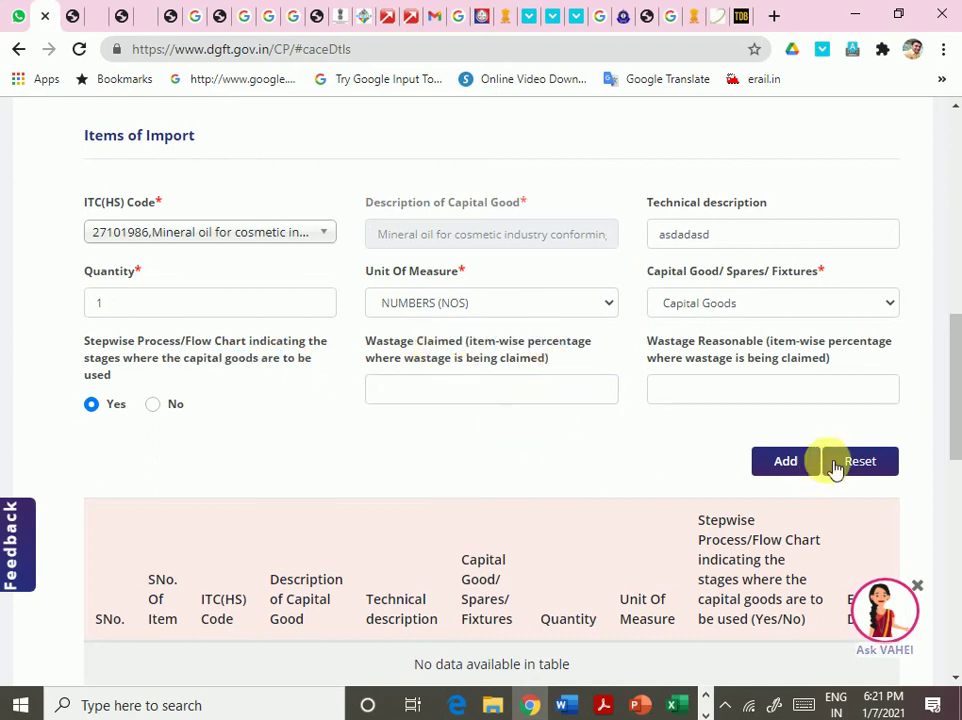
click(788, 468)
scroll(440, 476, down, 3)
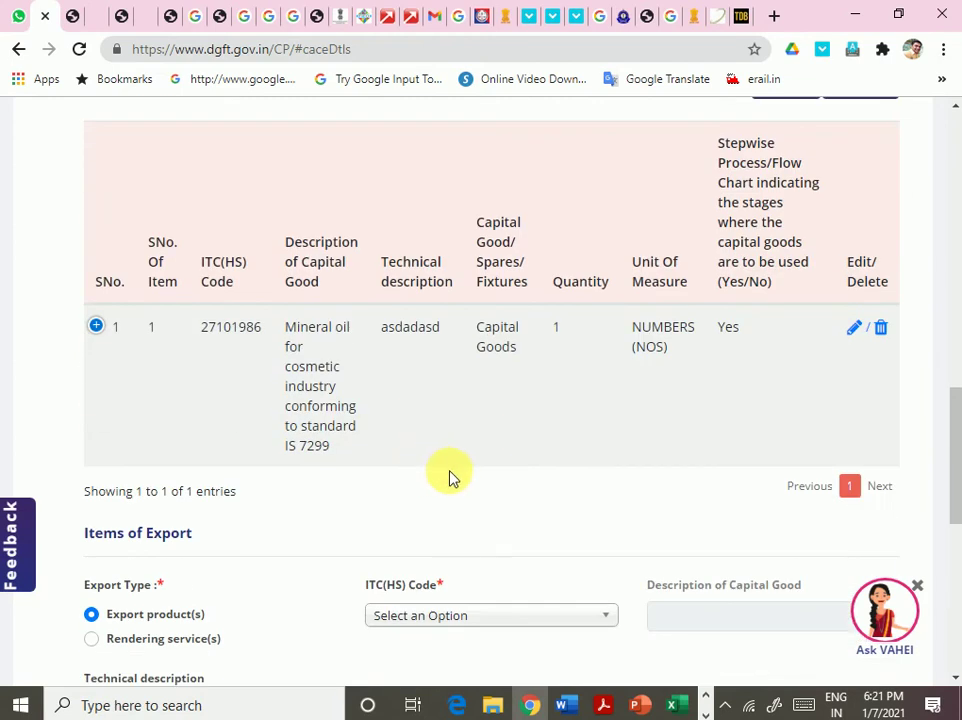
scroll(481, 477, down, 3)
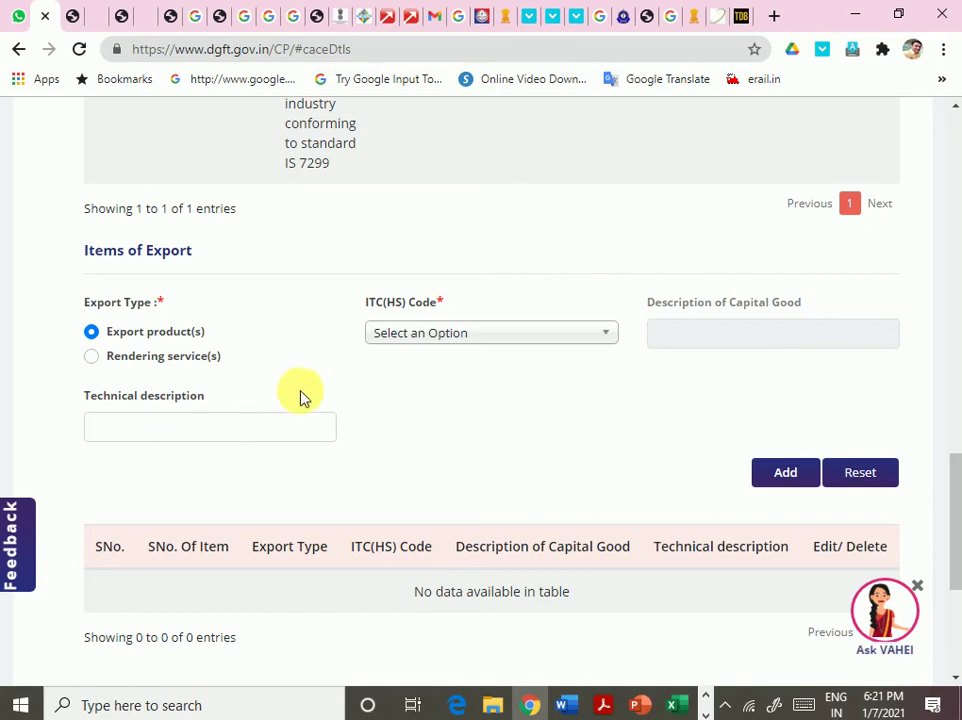
- Add export item 84573010 Rotary type to Items of Export, then Save & Next to the preview
click(424, 336)
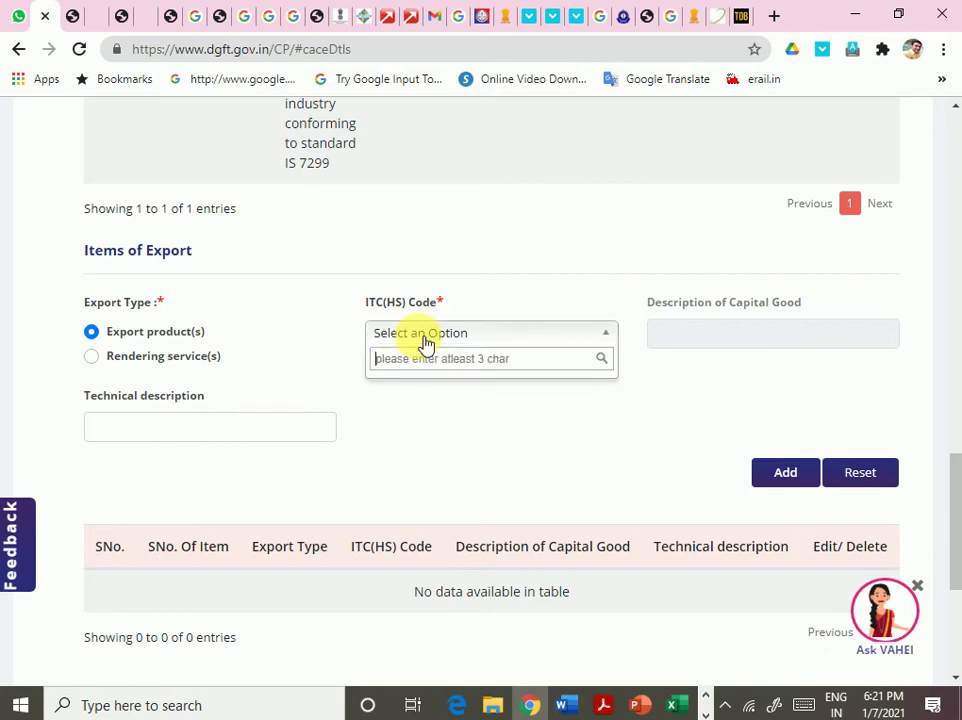
text(457)
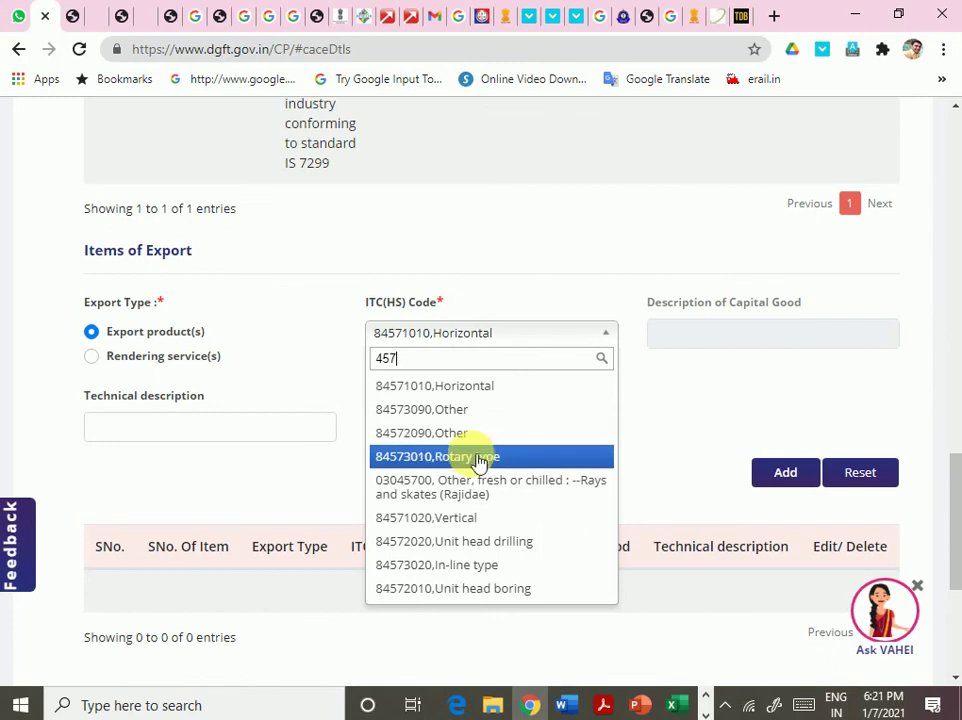
click(480, 460)
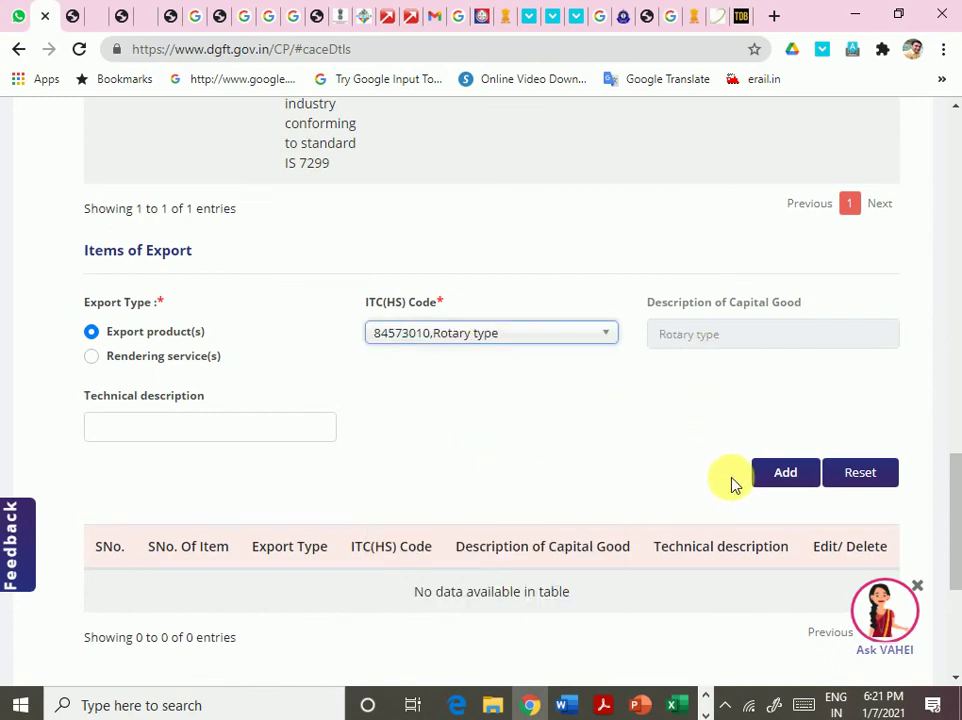
click(785, 476)
scroll(743, 449, down, 3)
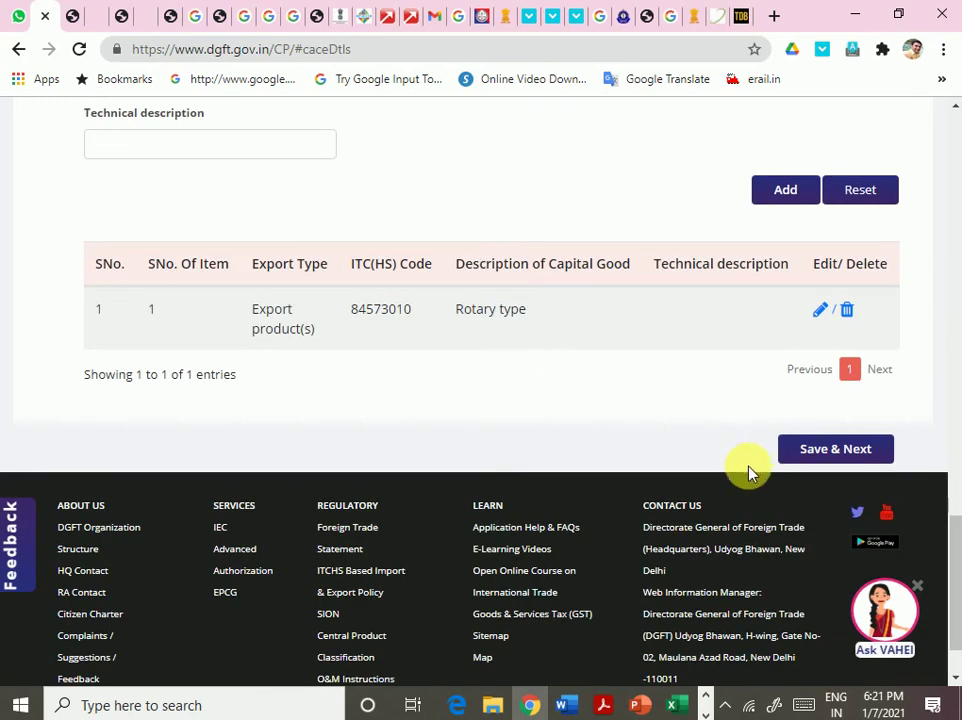
click(836, 451)
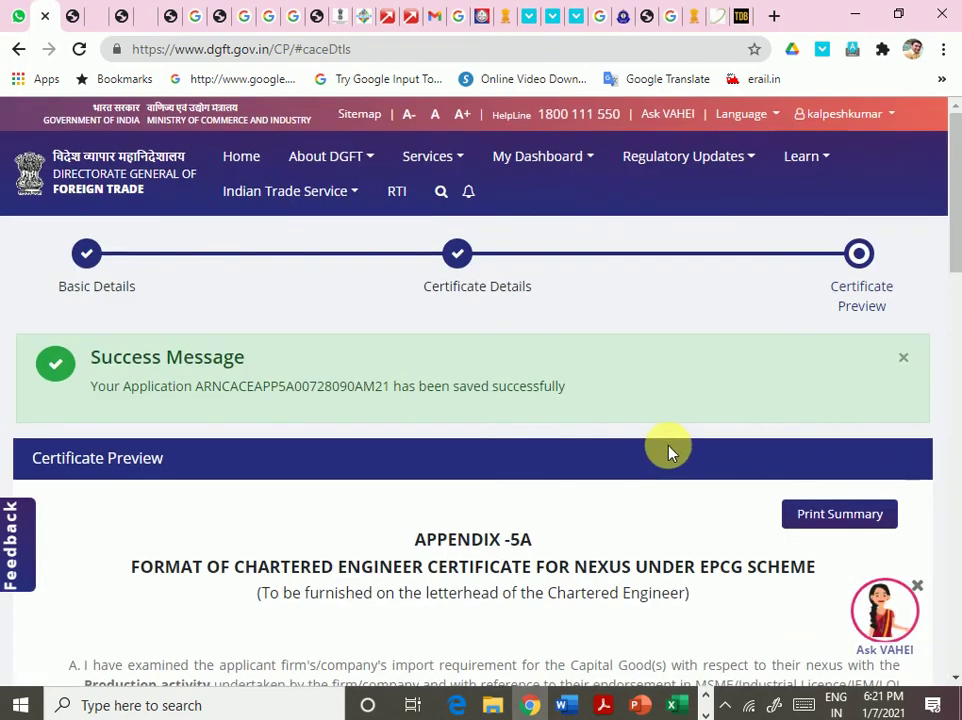
- Check the Certificate Preview's paragraphs and import/export item tables, then open the Print Summary
scroll(668, 453, down, 4)
scroll(668, 453, down, 6)
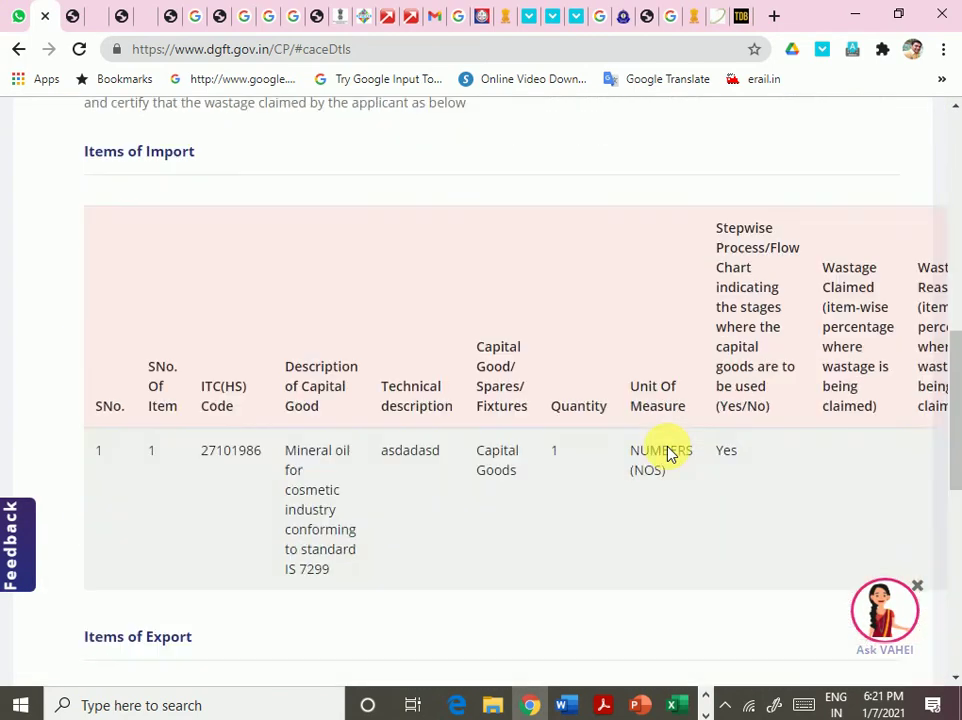
scroll(668, 453, down, 5)
scroll(668, 451, up, 10)
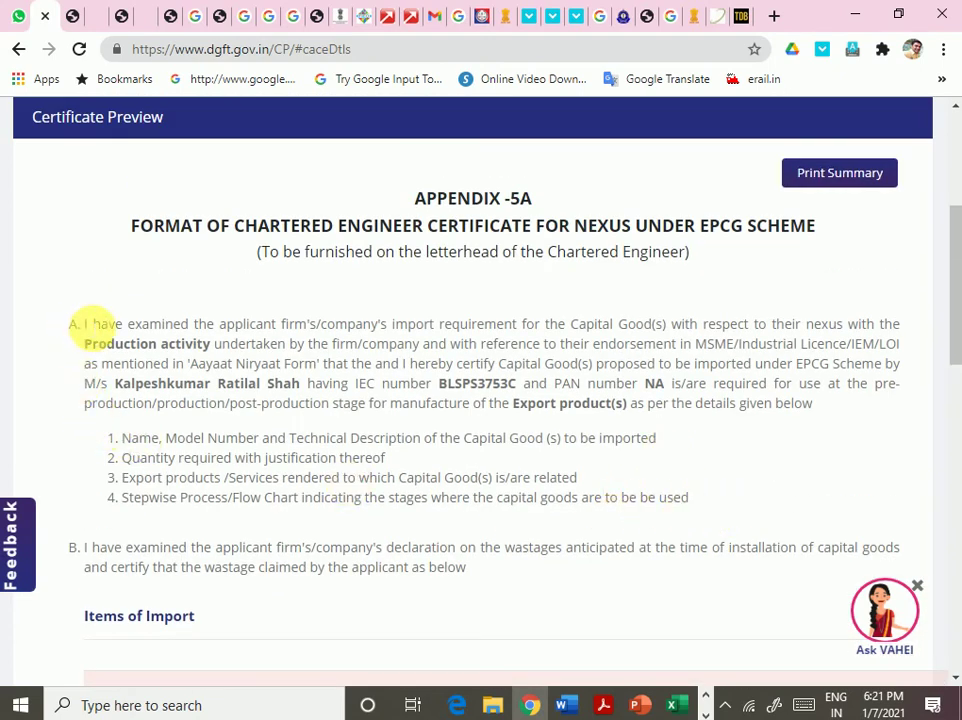
drag(82, 324, 593, 451)
scroll(541, 483, down, 6)
scroll(593, 451, down, 1)
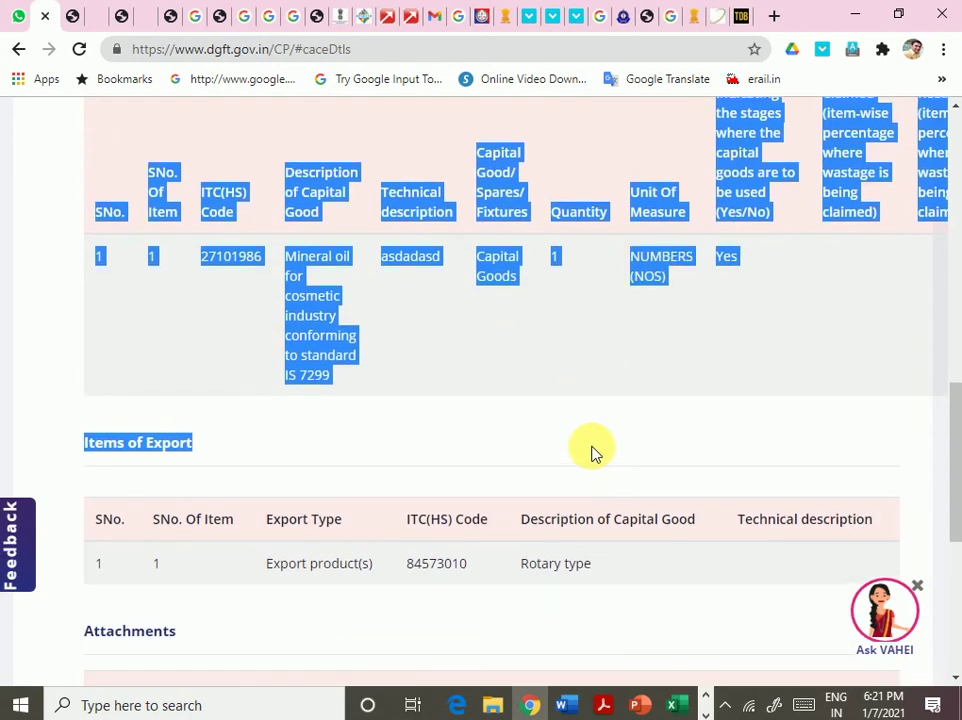
scroll(548, 505, up, 3)
click(545, 605)
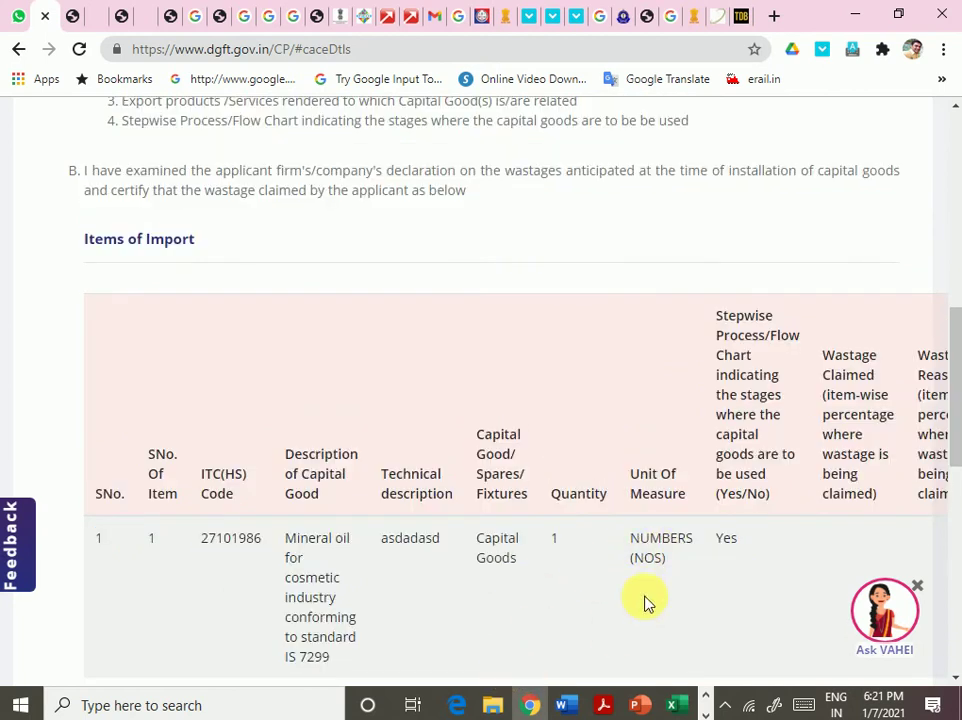
scroll(655, 590, down, 1)
scroll(427, 675, down, 2)
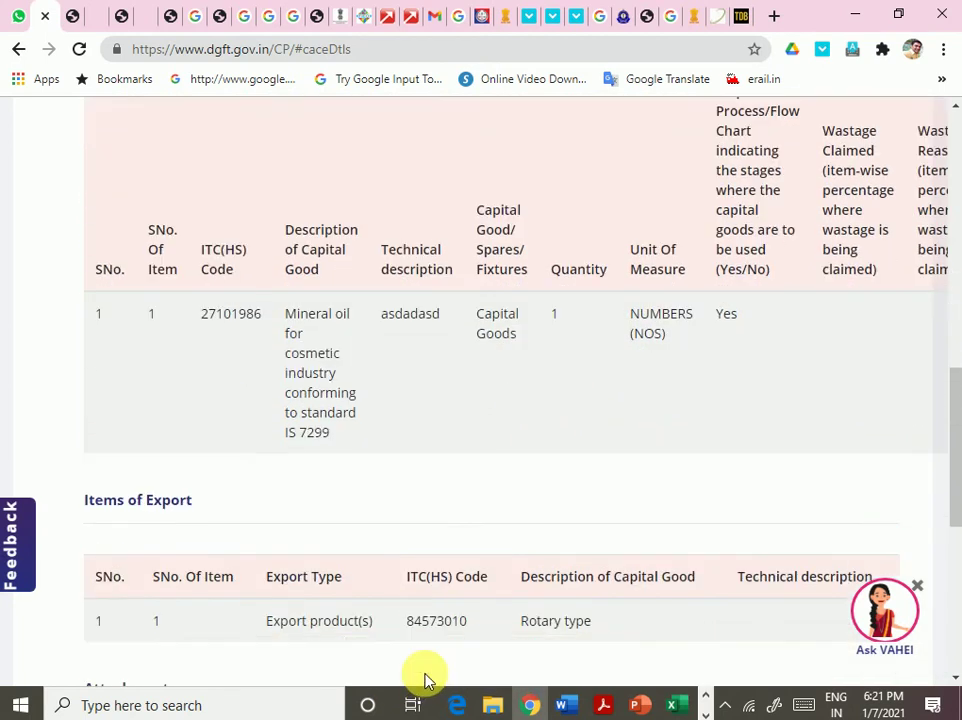
scroll(637, 593, up, 15)
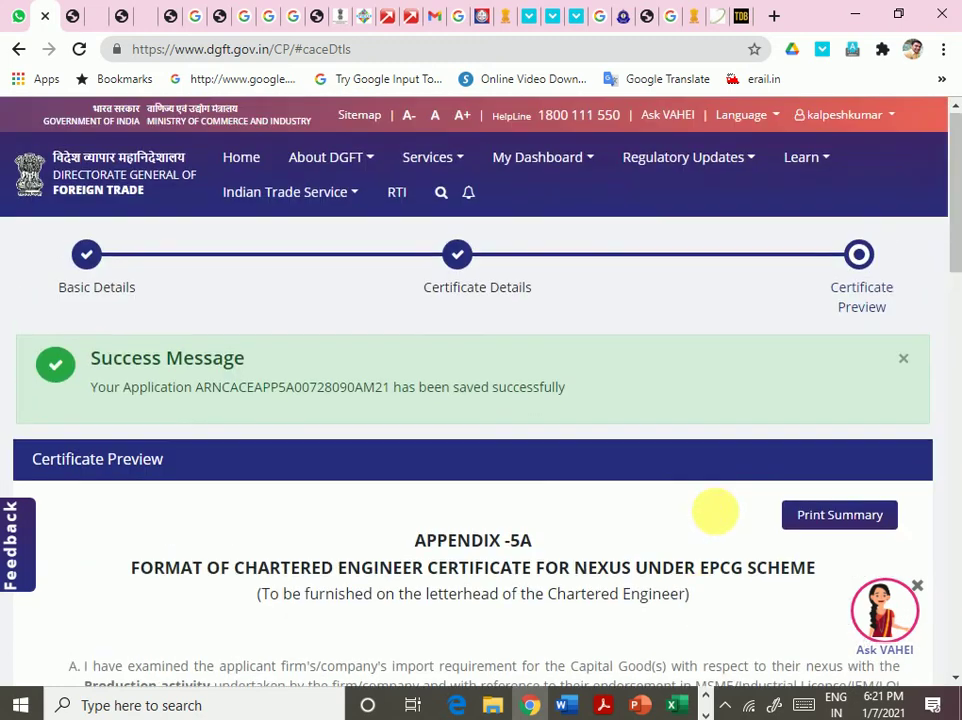
click(833, 530)
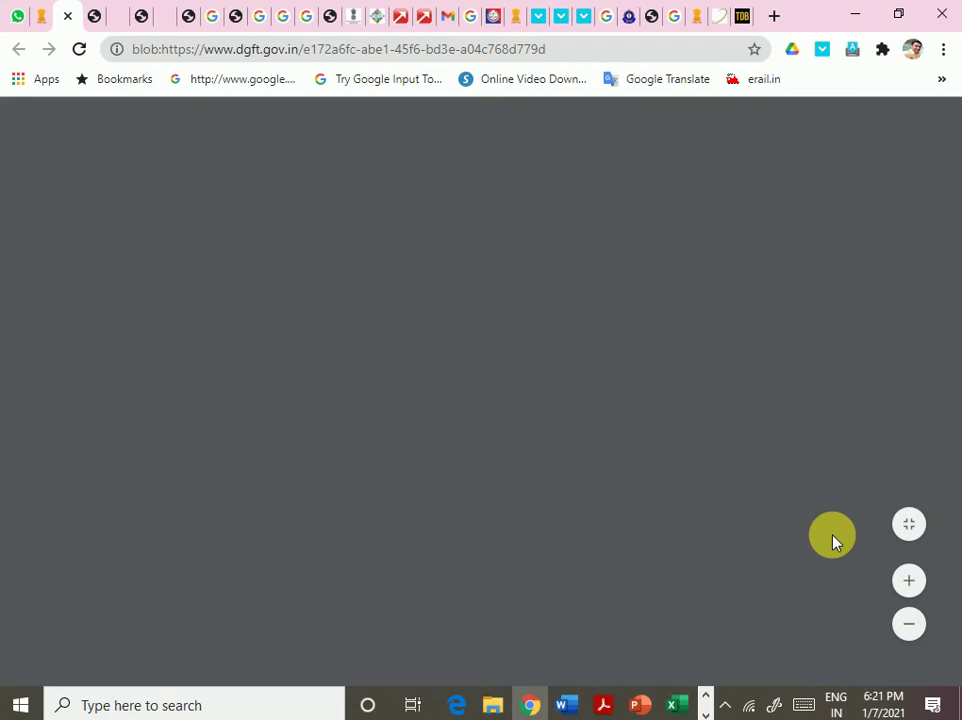
- Look over both pages of the Appendix-5A Print Summary PDF and download it
scroll(605, 426, down, 5)
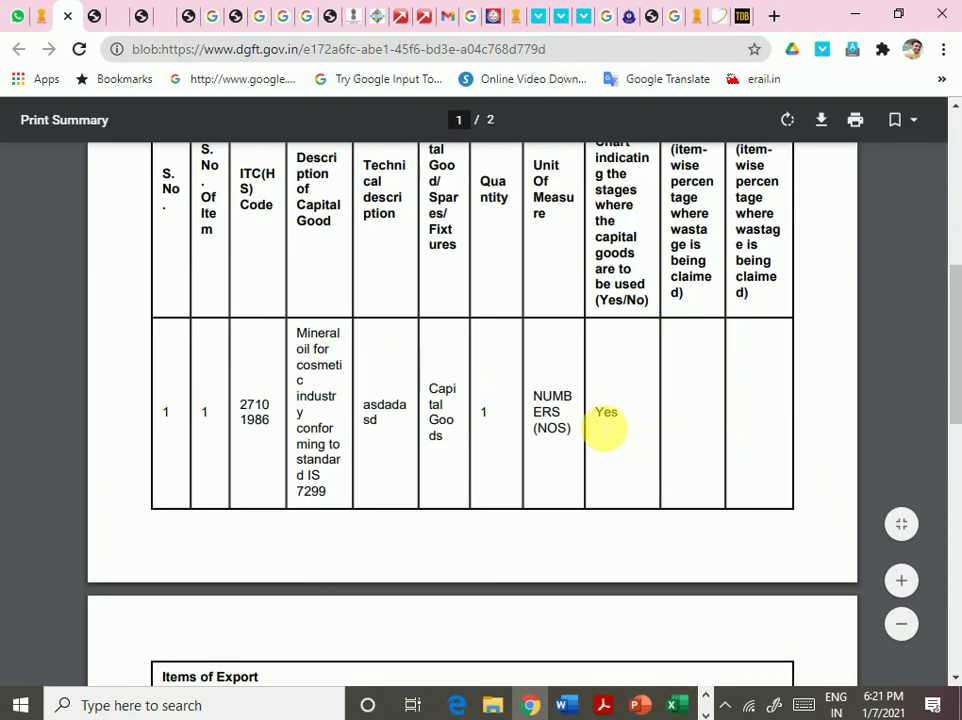
scroll(605, 426, down, 6)
scroll(603, 429, up, 5)
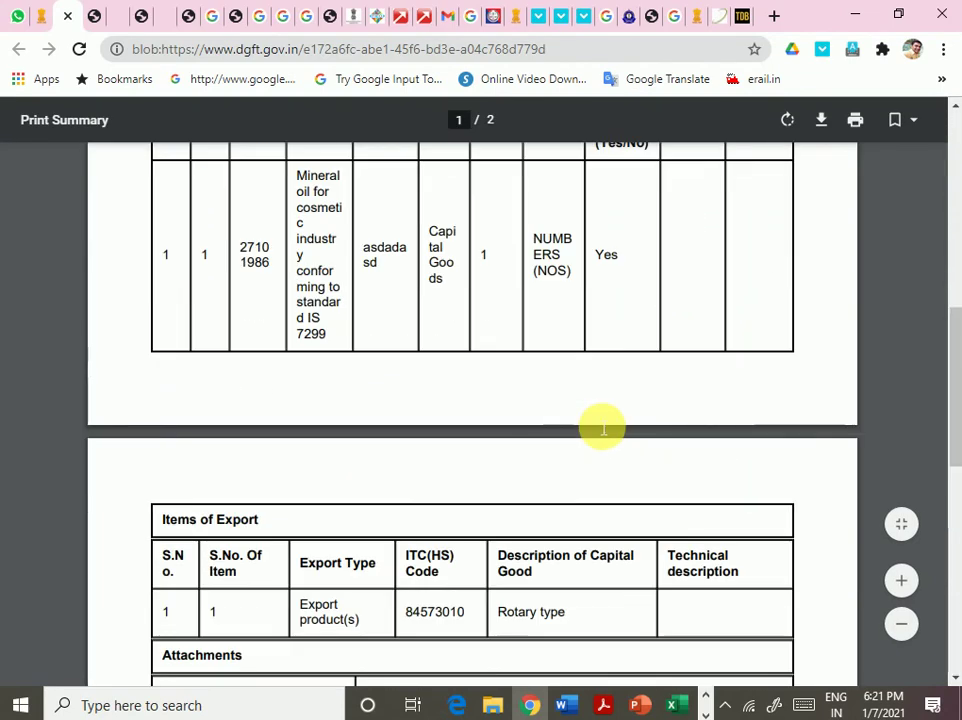
scroll(603, 429, up, 10)
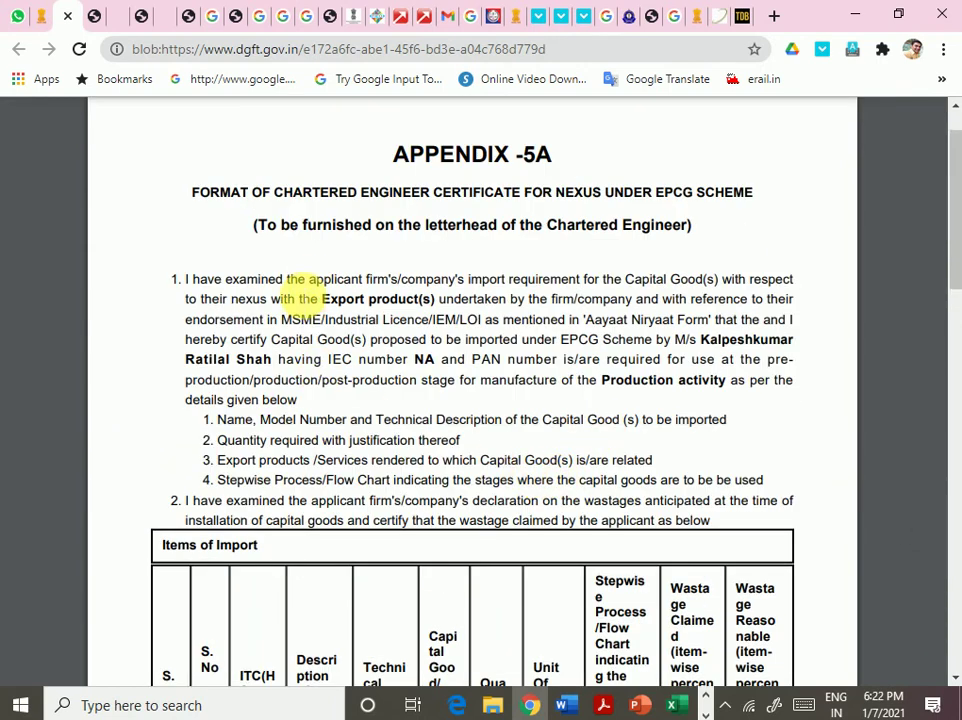
drag(414, 225, 692, 226)
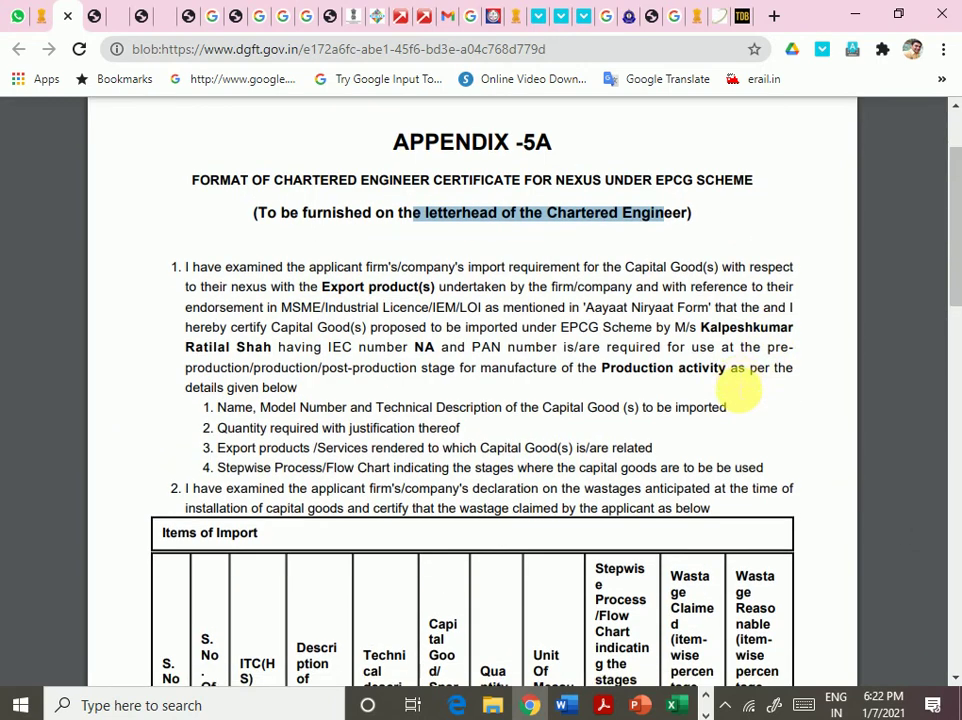
scroll(700, 393, down, 8)
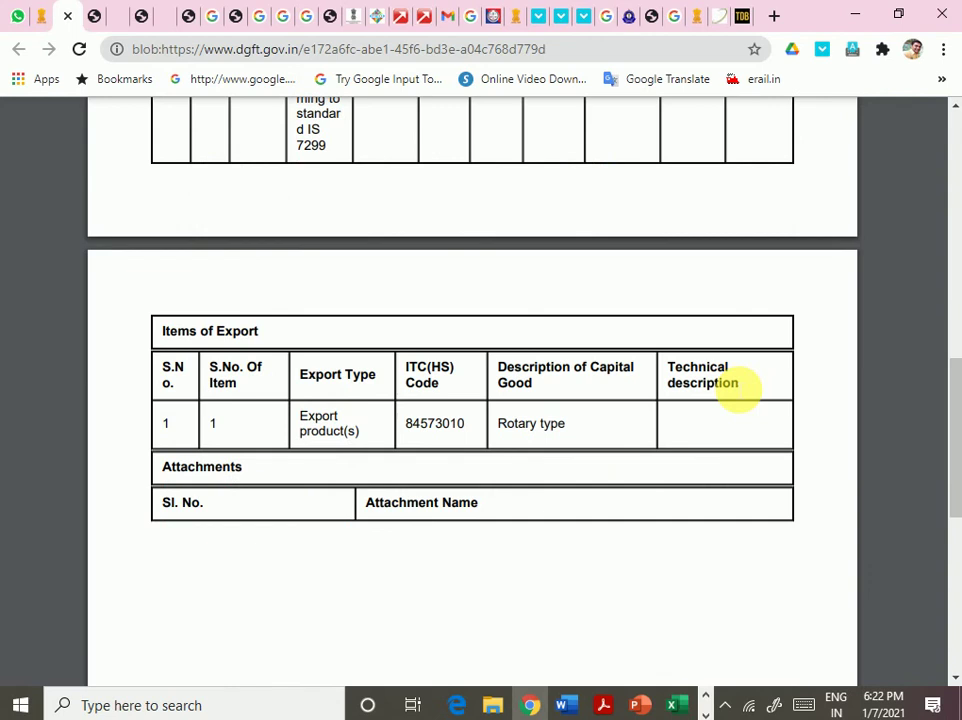
scroll(738, 390, down, 5)
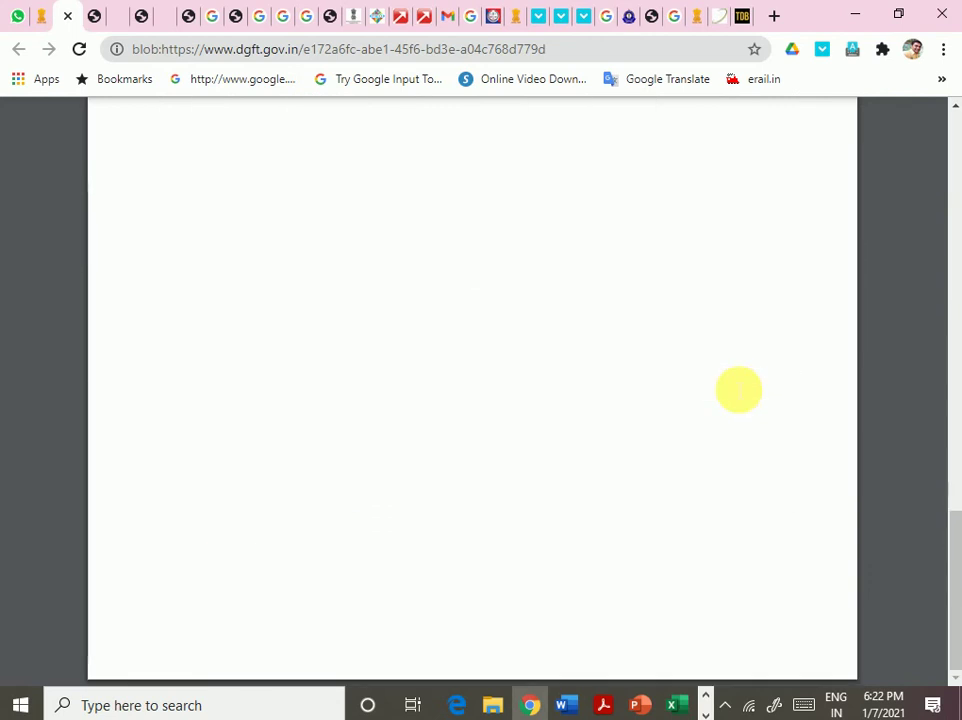
scroll(738, 390, up, 13)
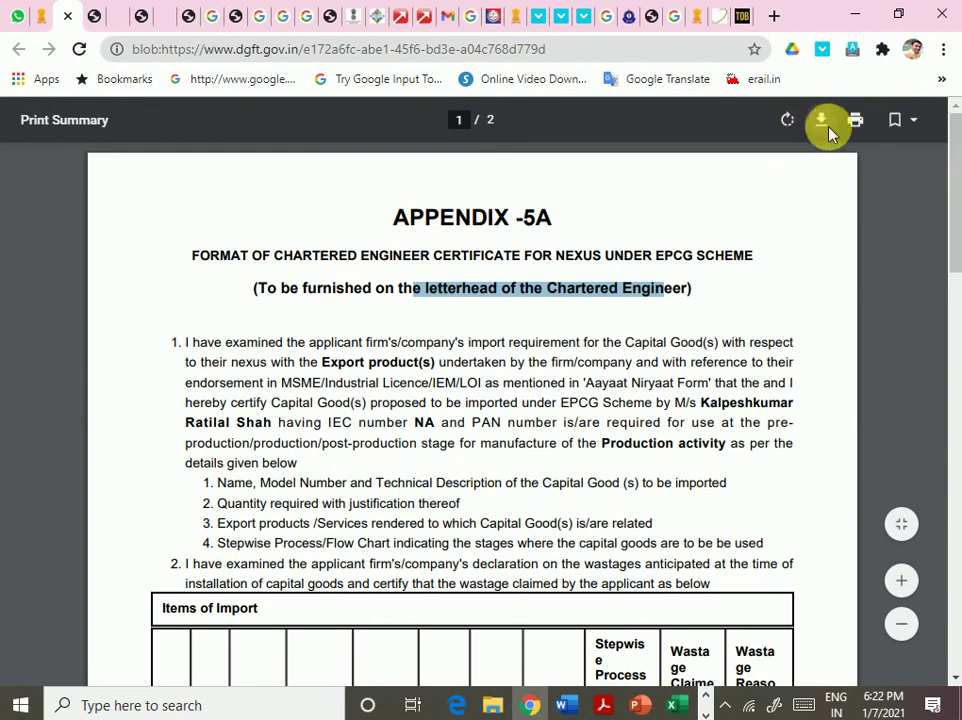
click(822, 122)
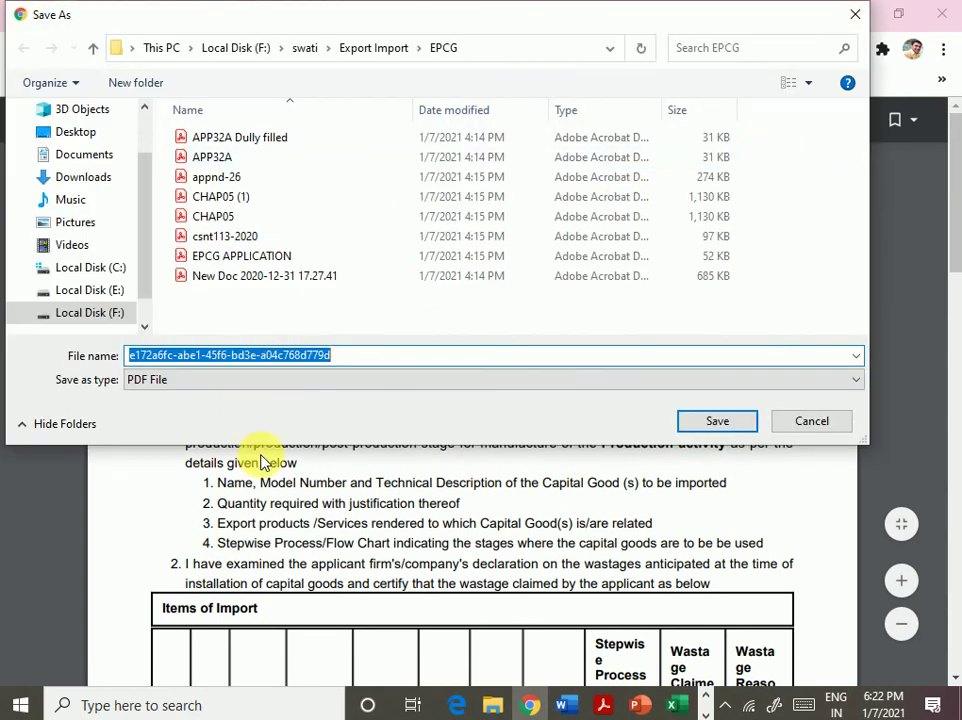
- Save the print summary PDF under a chartered engineer certificate file name
text(chartered engineer certificATE)
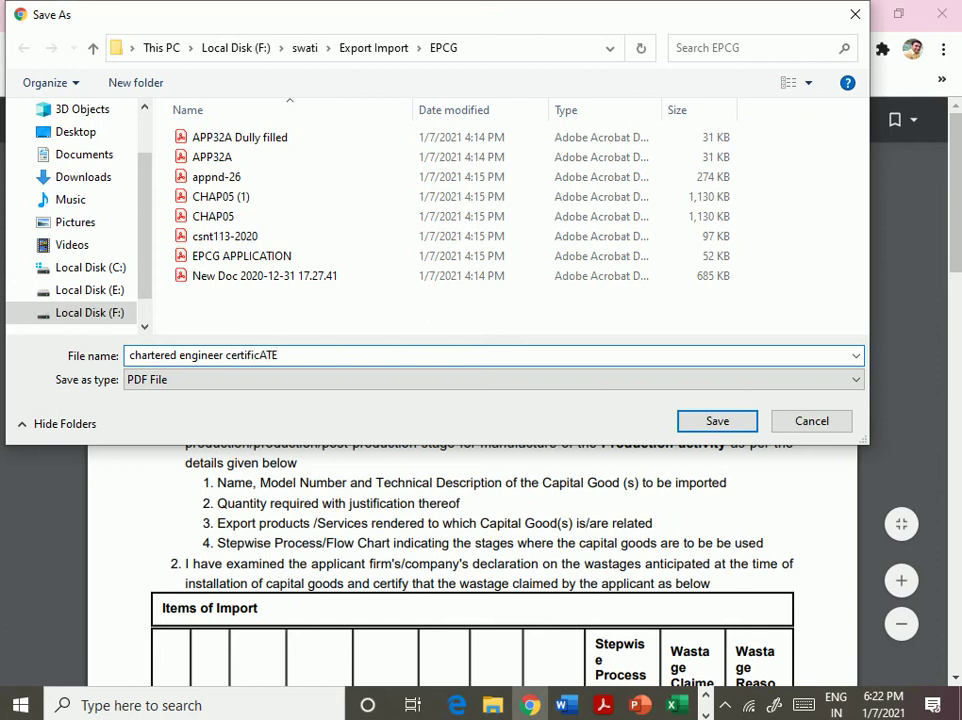
key(Return)
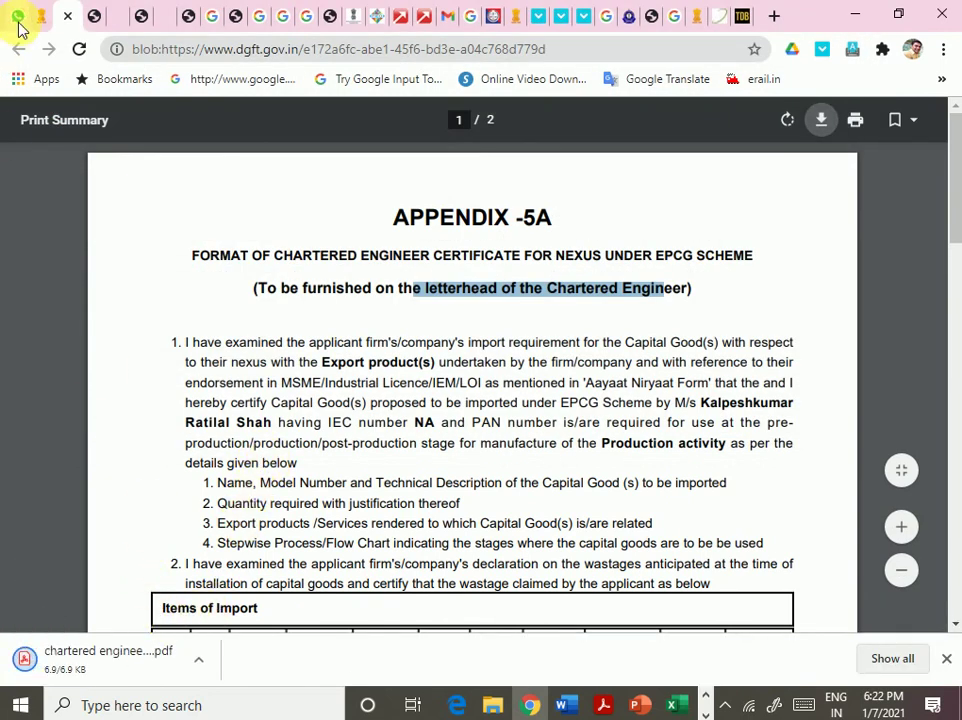
- Return to the DGFT certificate preview and check the GeneralCircular_29102019.pdf attachment and Sign And Submit button
click(43, 15)
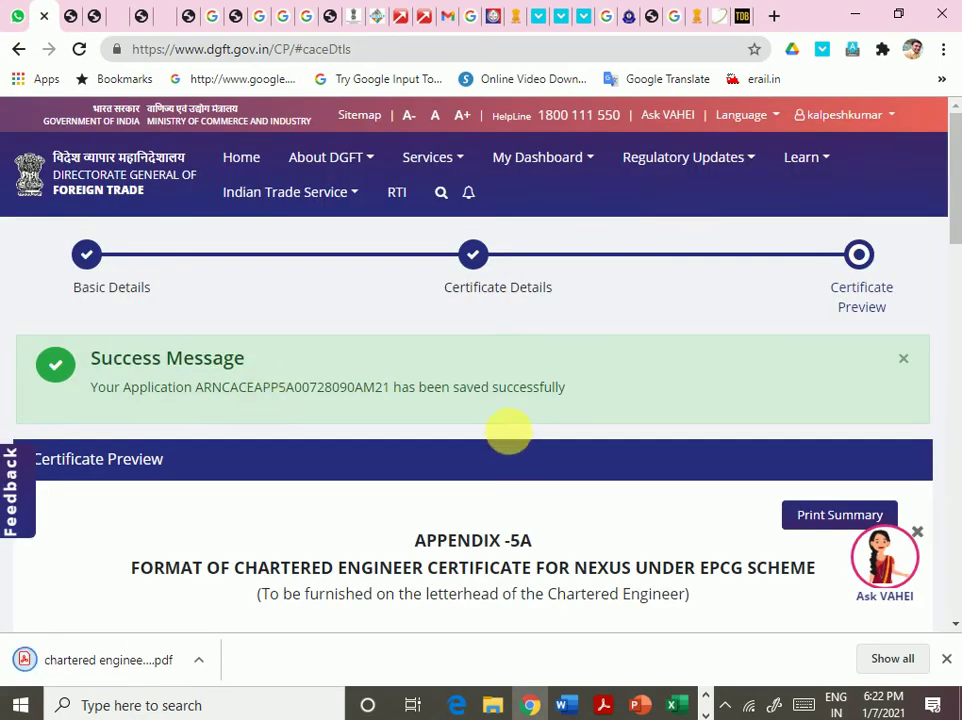
scroll(511, 427, down, 8)
scroll(511, 427, down, 10)
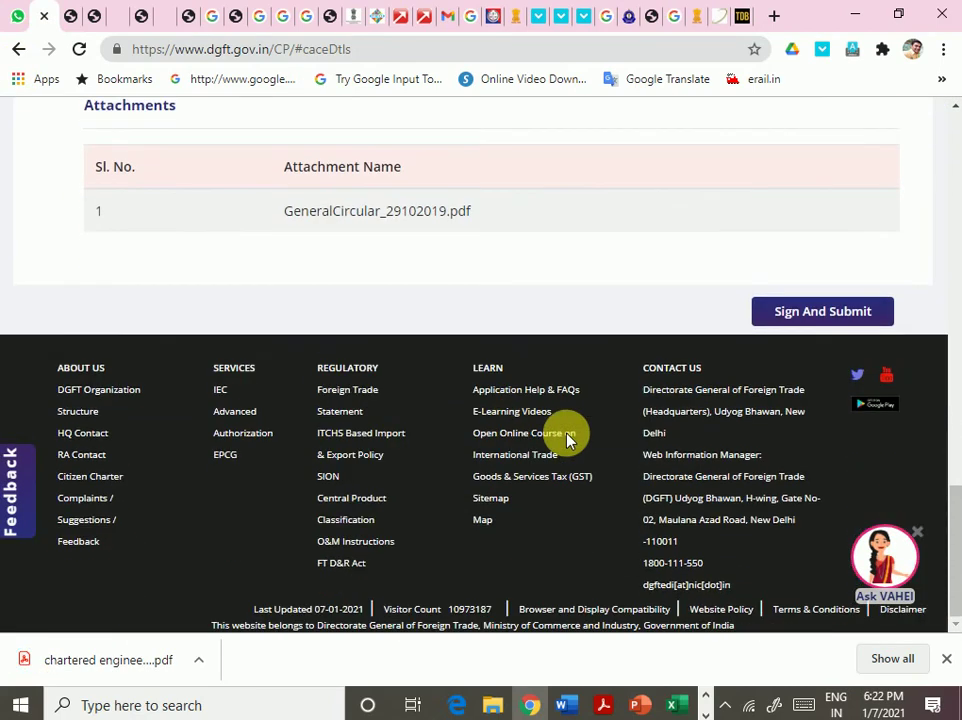